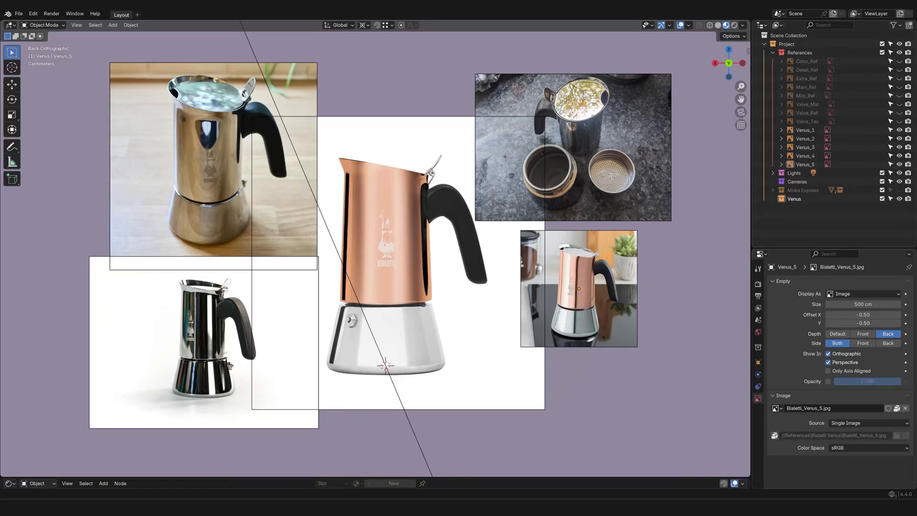
Step: Examine the arrangement and spacing of the coffee pot reference images in perspective from several angles
{"action": "mouse_move", "coordinate": [460, 292]}
{"action": "middle_mouse_down"}
{"action": "mouse_move", "coordinate": [449, 277]}
{"action": "mouse_move", "coordinate": [460, 310]}
{"action": "middle_mouse_up"}
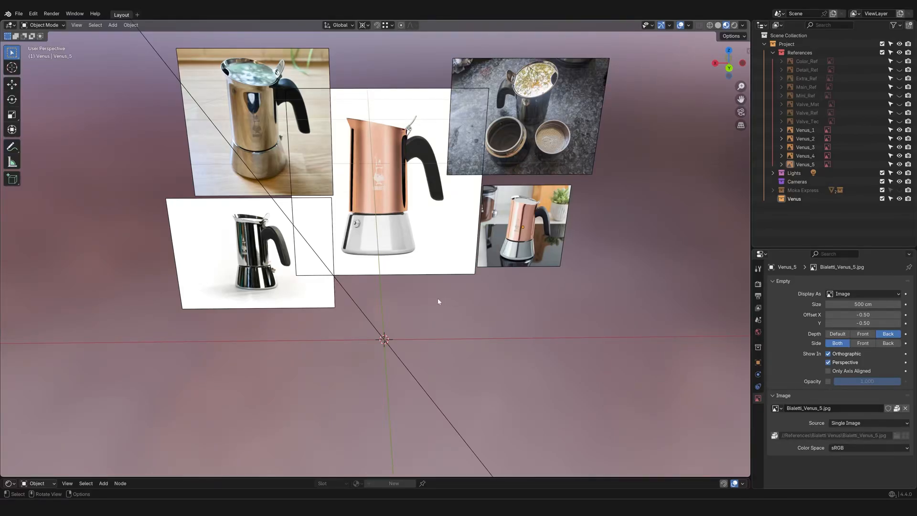
{"action": "key", "text": "n"}
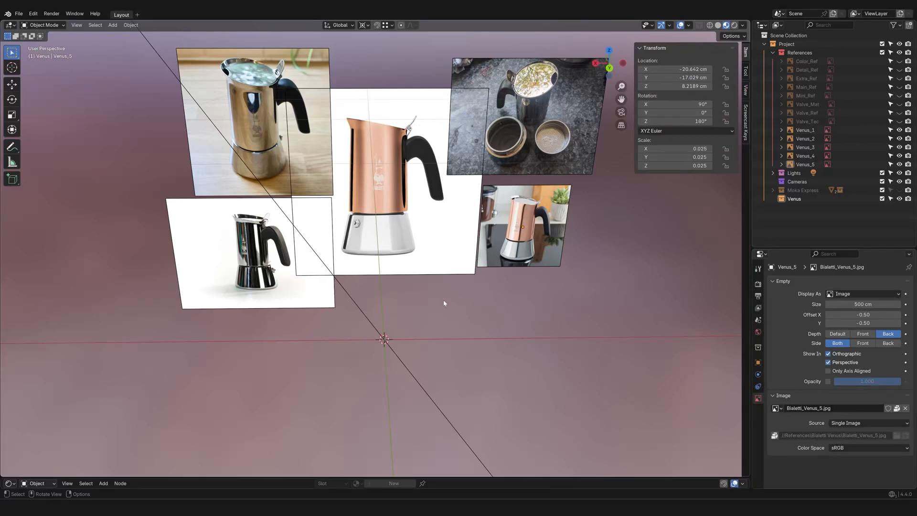
{"action": "key", "text": "n"}
{"action": "middle_click_drag", "start_coordinate": [459, 306], "coordinate": [426, 313]}
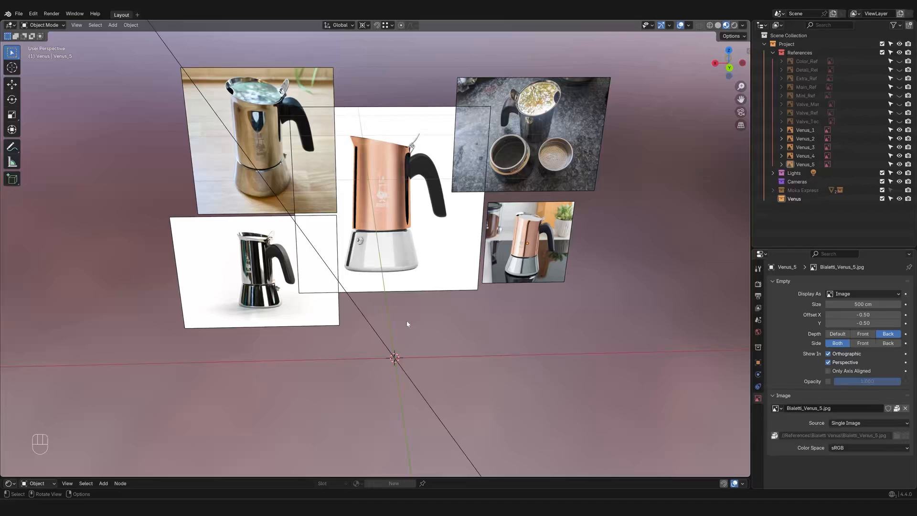
{"action": "middle_click_drag", "start_coordinate": [406, 325], "coordinate": [418, 303]}
{"action": "middle_click_drag", "start_coordinate": [418, 303], "coordinate": [454, 309]}
{"action": "mouse_move", "coordinate": [454, 310]}
{"action": "middle_mouse_down", "text": "shift"}
{"action": "mouse_move", "coordinate": [434, 307]}
{"action": "mouse_move", "coordinate": [468, 315]}
{"action": "mouse_move", "coordinate": [453, 310]}
{"action": "middle_mouse_up", "text": "shift"}
{"action": "middle_click_drag", "start_coordinate": [453, 311], "coordinate": [416, 334], "text": "shift"}
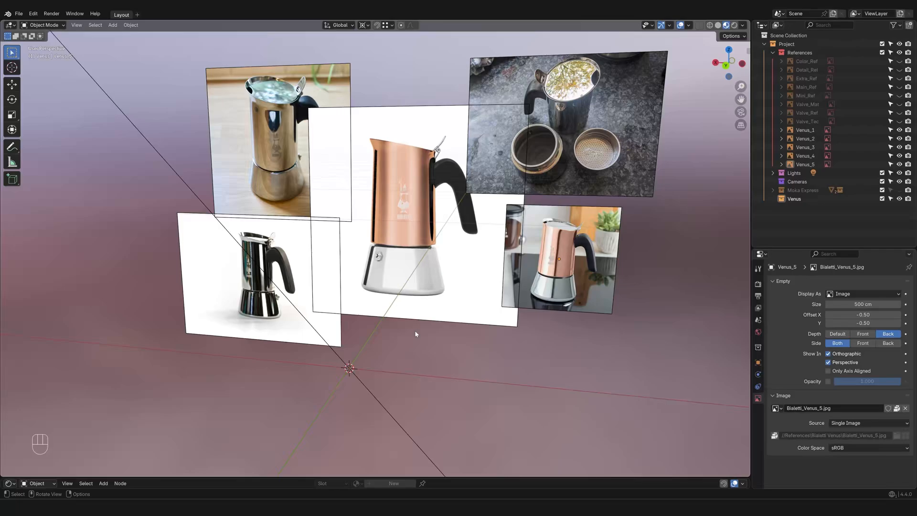
{"action": "middle_click_drag", "start_coordinate": [414, 328], "coordinate": [460, 302], "text": "shift"}
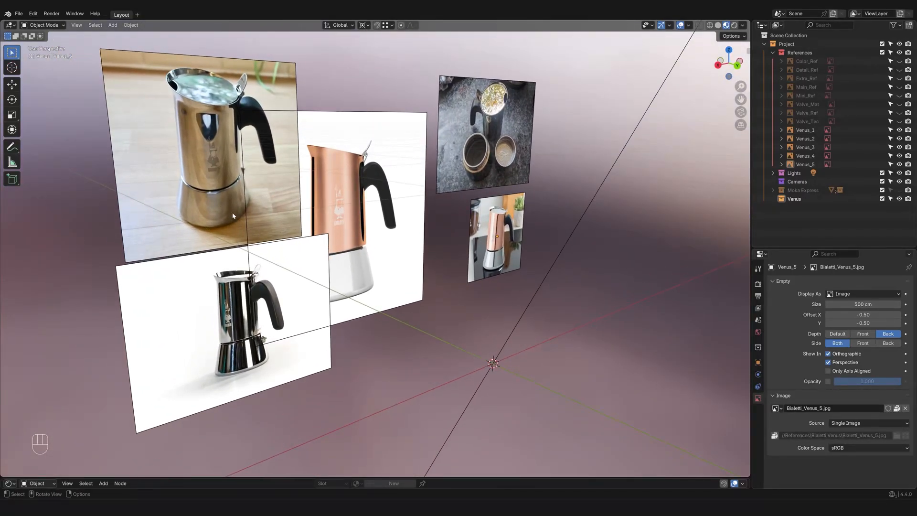
Step: Move the Venus_2 reference image about -4.05 cm along the global Y axis
{"action": "left_click", "coordinate": [242, 236]}
{"action": "key", "text": "g"}
{"action": "key", "text": "y"}
{"action": "left_click", "coordinate": [376, 315]}
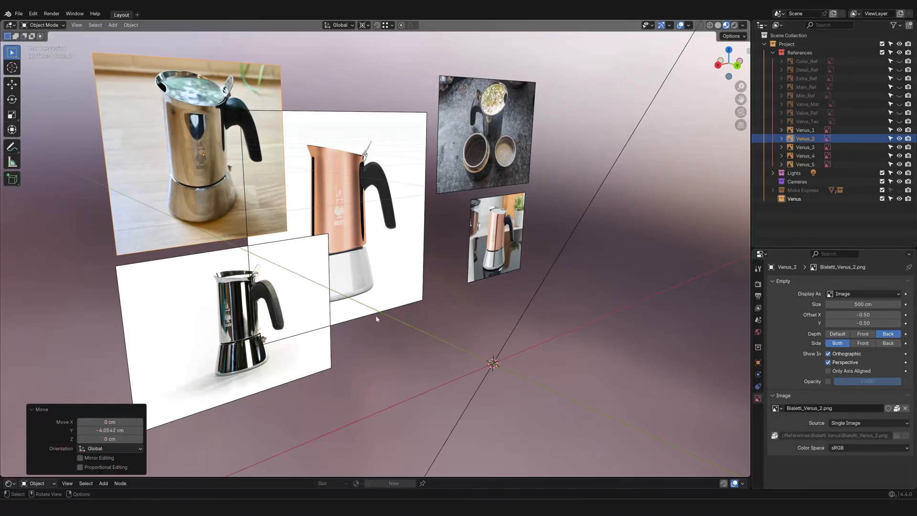
Step: Move the Venus_4 reference image about -3.95 cm along the global Y axis
{"action": "left_click", "coordinate": [274, 328]}
{"action": "key", "text": "g"}
{"action": "key", "text": "y"}
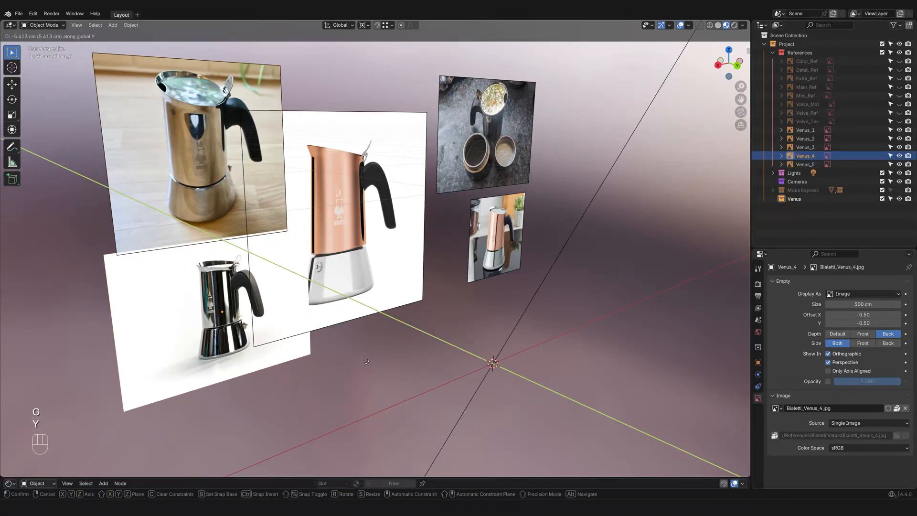
{"action": "left_click", "coordinate": [447, 365]}
{"action": "middle_click_drag", "start_coordinate": [489, 354], "coordinate": [459, 338]}
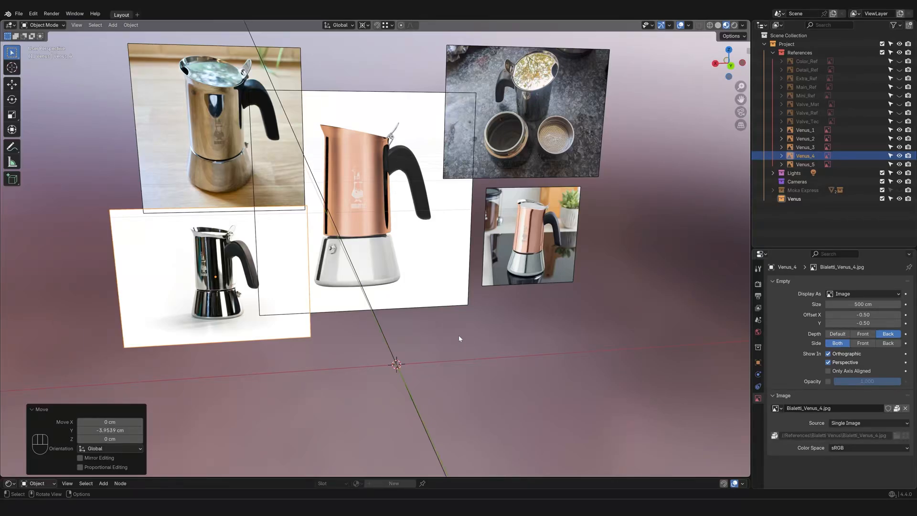
{"action": "middle_click_drag", "start_coordinate": [460, 339], "coordinate": [397, 301]}
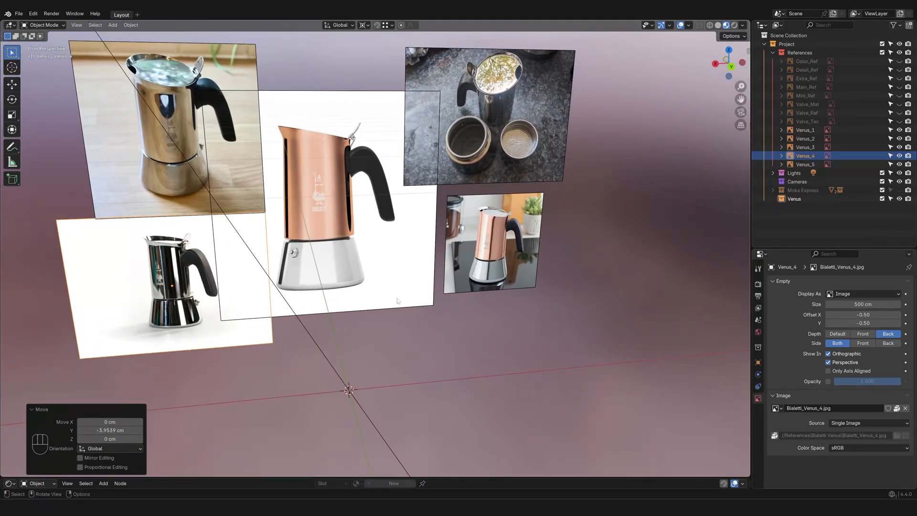
{"action": "left_click", "coordinate": [397, 301]}
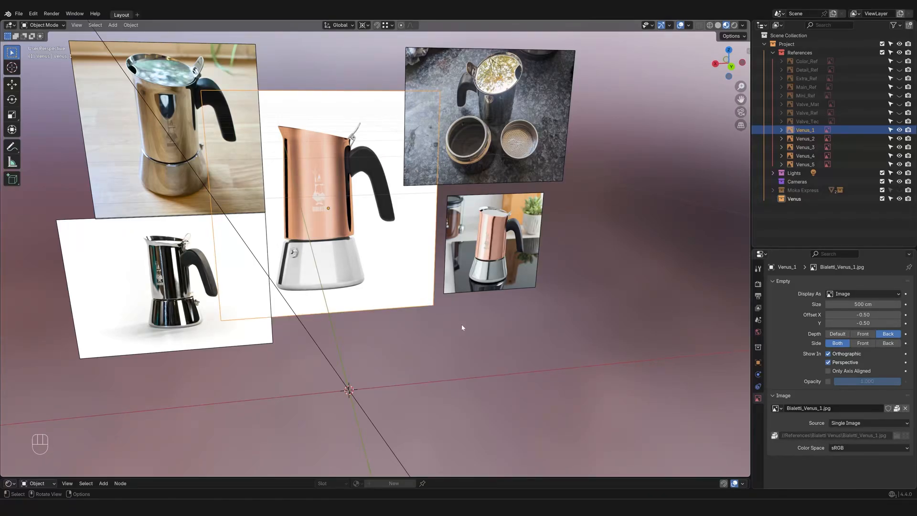
{"action": "left_click", "coordinate": [524, 274]}
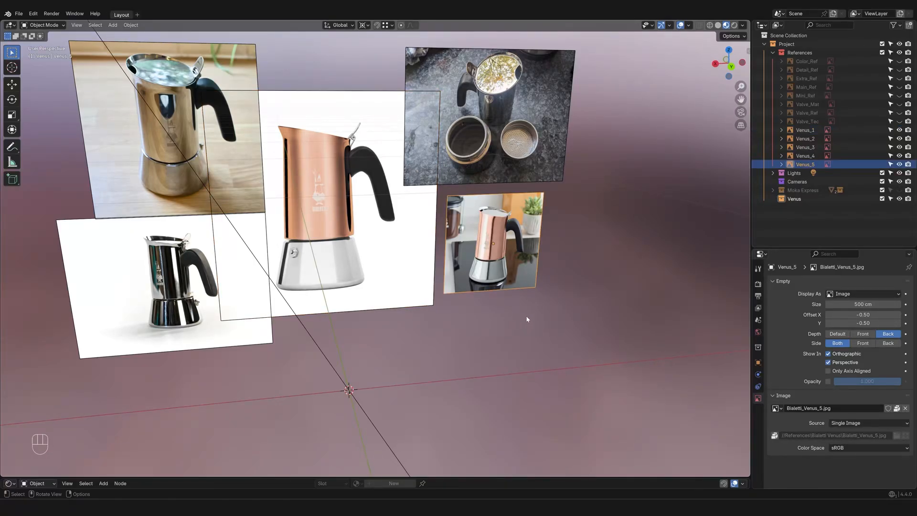
{"action": "key", "text": "g"}
{"action": "right_click", "coordinate": [630, 287]}
{"action": "key", "text": "r"}
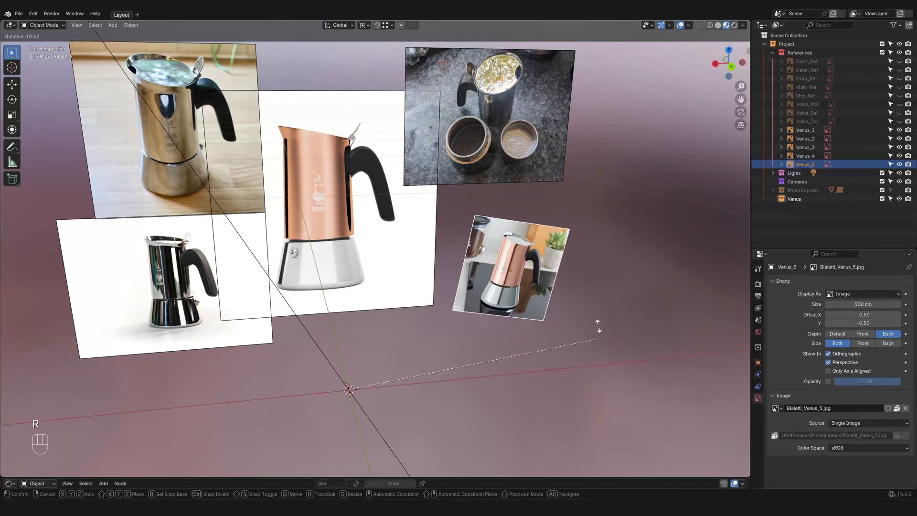
{"action": "right_click", "coordinate": [599, 306]}
{"action": "left_click", "coordinate": [547, 131]}
{"action": "key", "text": "s"}
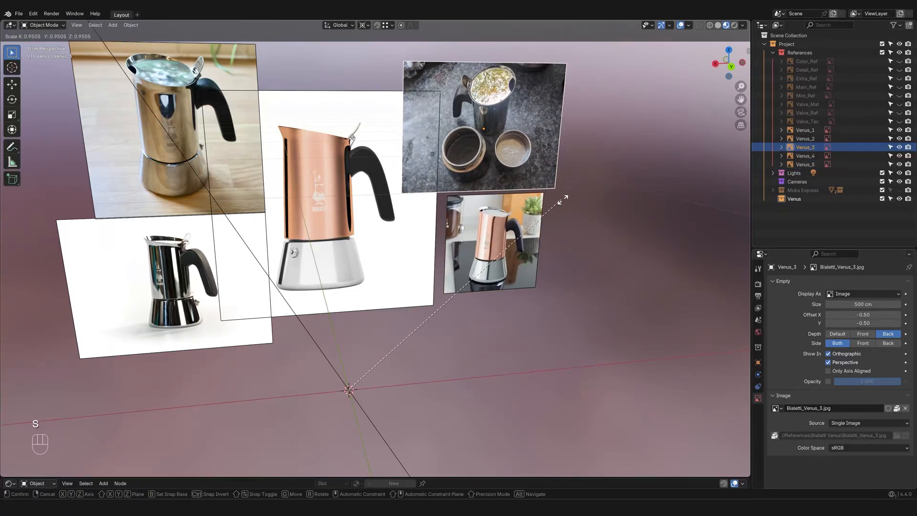
{"action": "right_click", "coordinate": [579, 198]}
{"action": "middle_click_drag", "start_coordinate": [528, 265], "coordinate": [499, 267], "text": "shift"}
{"action": "middle_click_drag", "start_coordinate": [499, 268], "coordinate": [534, 274]}
{"action": "middle_click_drag", "start_coordinate": [534, 273], "coordinate": [556, 252], "text": "shift"}
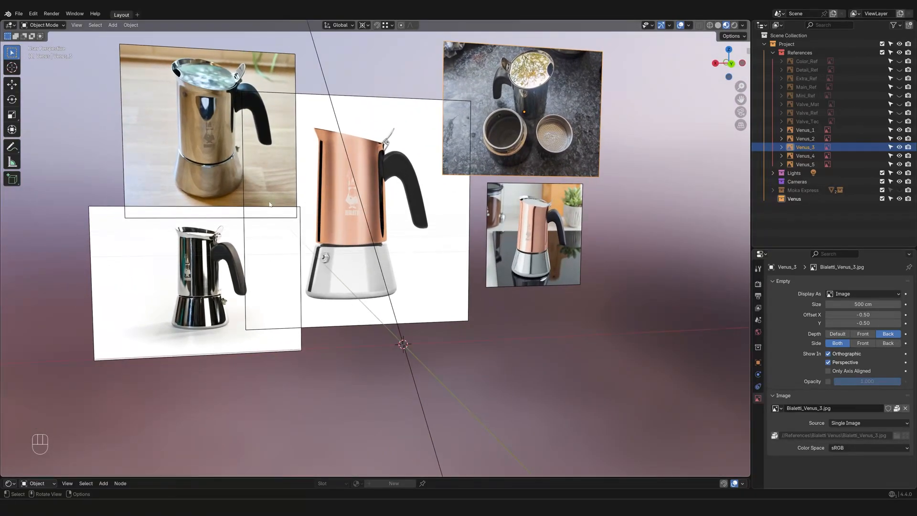
{"action": "left_click", "coordinate": [206, 176]}
{"action": "scroll", "coordinate": [446, 304], "scroll_direction": "down", "scroll_amount": 1}
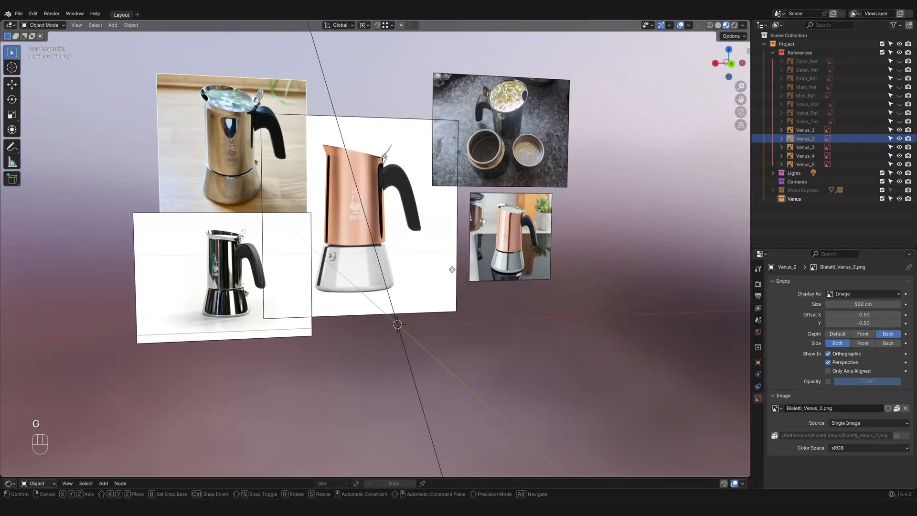
{"action": "key", "text": "g"}
{"action": "left_click", "coordinate": [438, 227]}
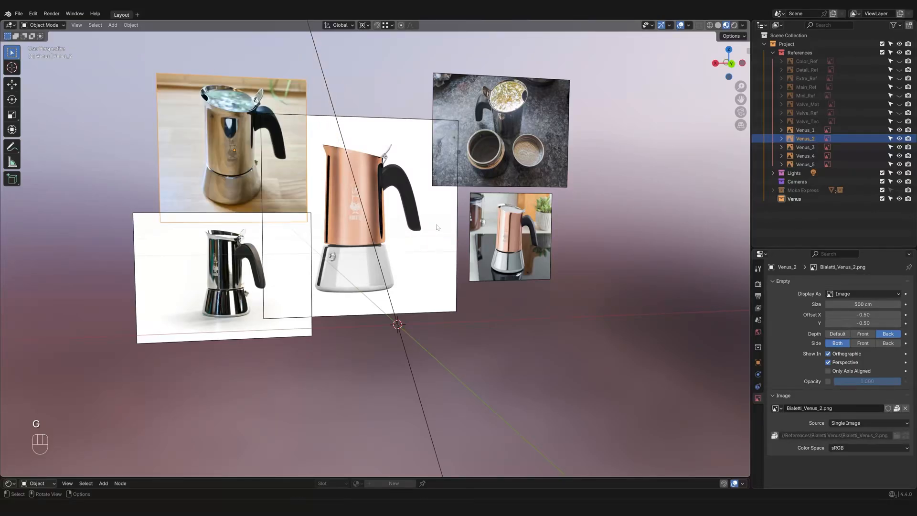
{"action": "left_click", "coordinate": [226, 299]}
{"action": "key", "text": "g"}
{"action": "left_click", "coordinate": [231, 299]}
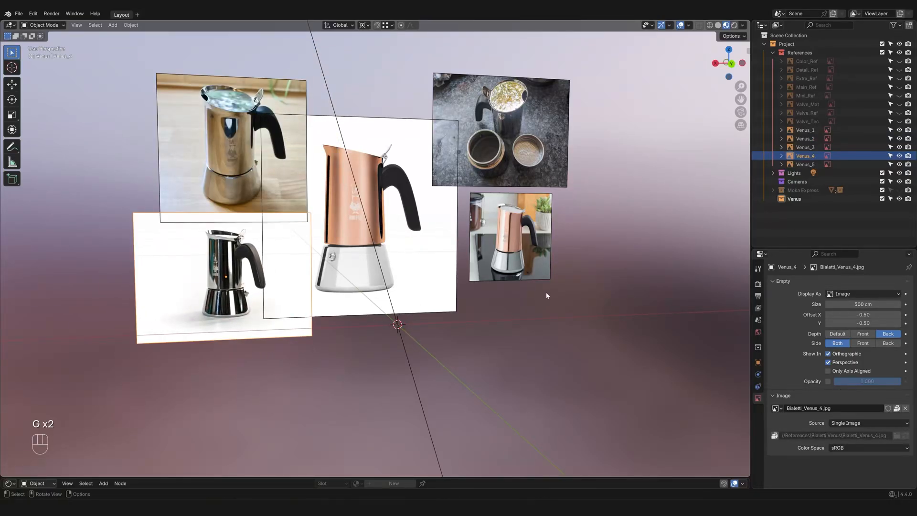
Step: Select the central Venus_1 reference image and set the transform pivot point to Median Point
{"action": "middle_click_drag", "start_coordinate": [653, 232], "coordinate": [635, 230]}
{"action": "scroll", "coordinate": [636, 230], "scroll_direction": "up", "scroll_amount": 2}
{"action": "left_click", "coordinate": [728, 63]}
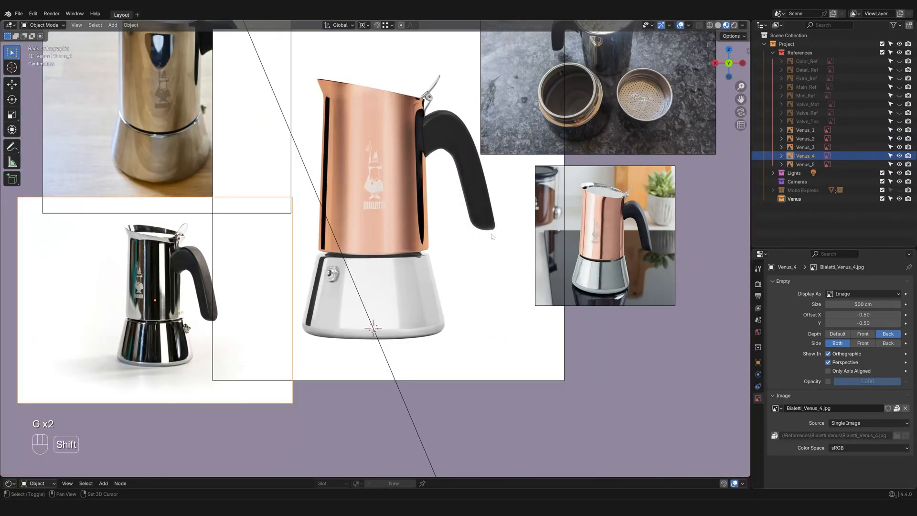
{"action": "middle_click_drag", "start_coordinate": [492, 206], "coordinate": [554, 300], "text": "ctrl"}
{"action": "left_click", "coordinate": [549, 310]}
{"action": "scroll", "coordinate": [554, 300], "scroll_direction": "up", "scroll_amount": 1}
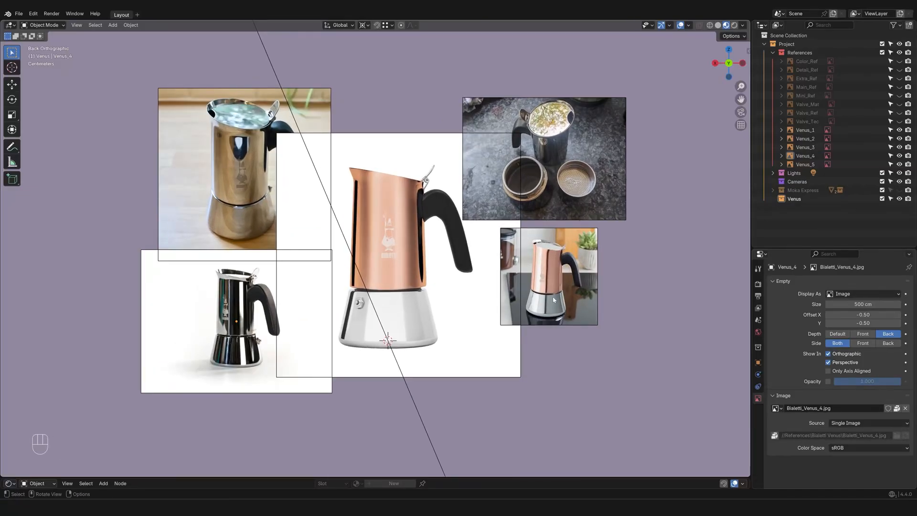
{"action": "left_click", "coordinate": [426, 234]}
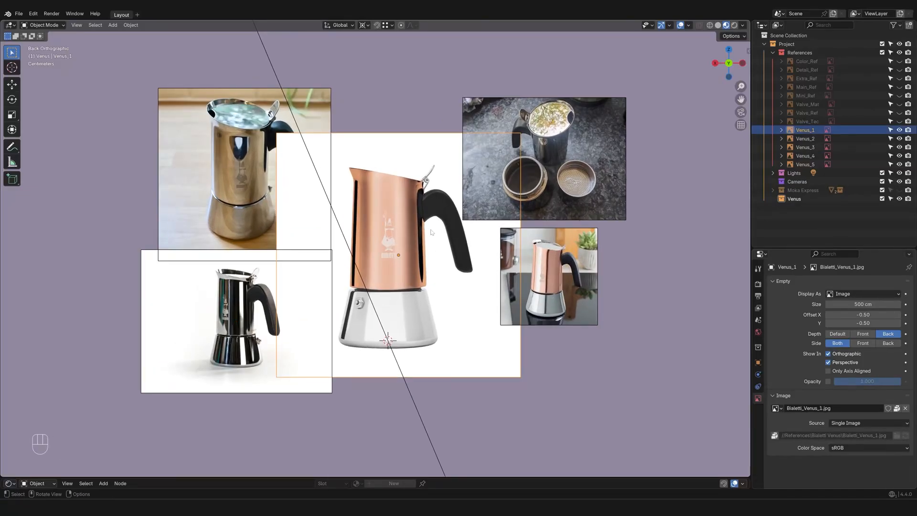
{"action": "left_click", "coordinate": [365, 24]}
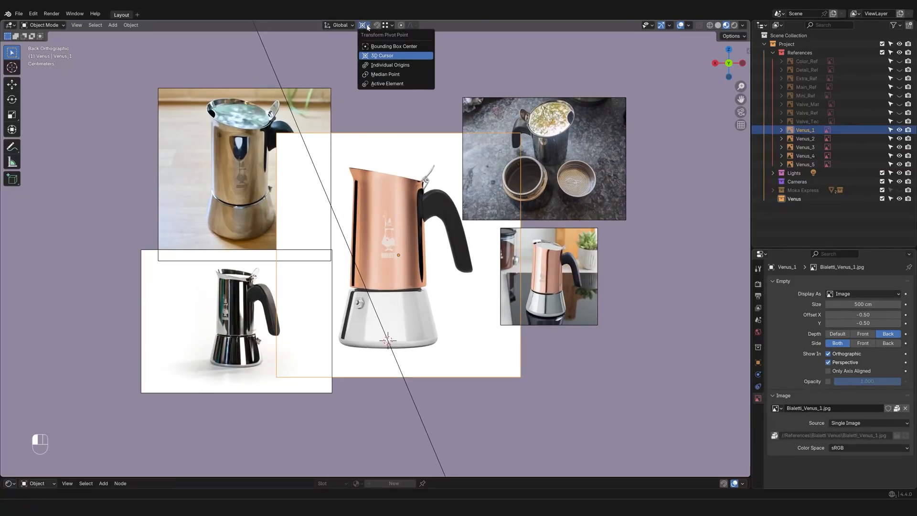
{"action": "left_click", "coordinate": [403, 73]}
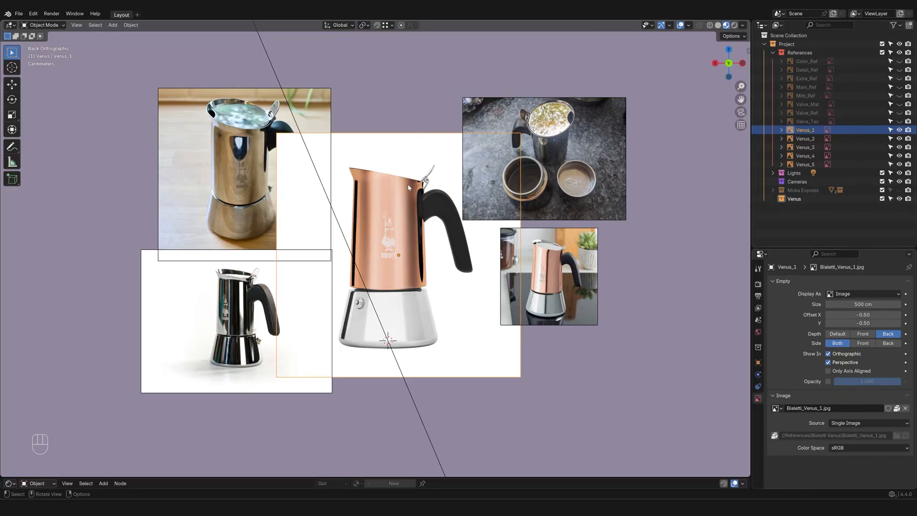
{"action": "key", "text": "r"}
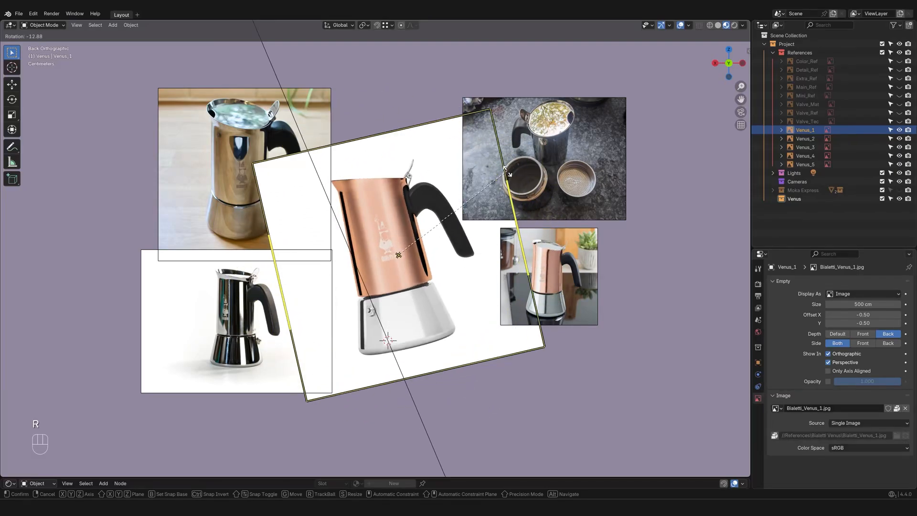
{"action": "right_click", "coordinate": [460, 179]}
{"action": "left_click", "coordinate": [273, 163]}
{"action": "key", "text": "r"}
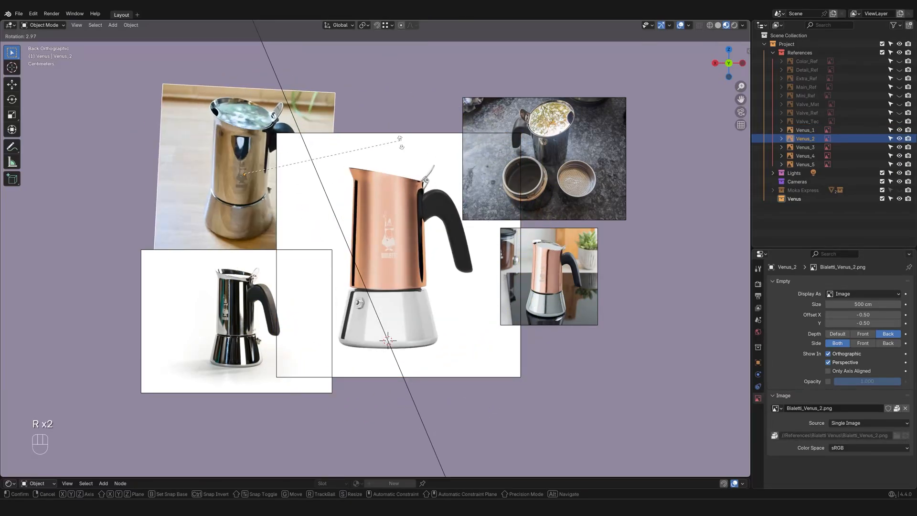
{"action": "right_click", "coordinate": [400, 155]}
{"action": "left_click", "coordinate": [279, 265]}
{"action": "key", "text": "r"}
{"action": "right_click", "coordinate": [442, 260]}
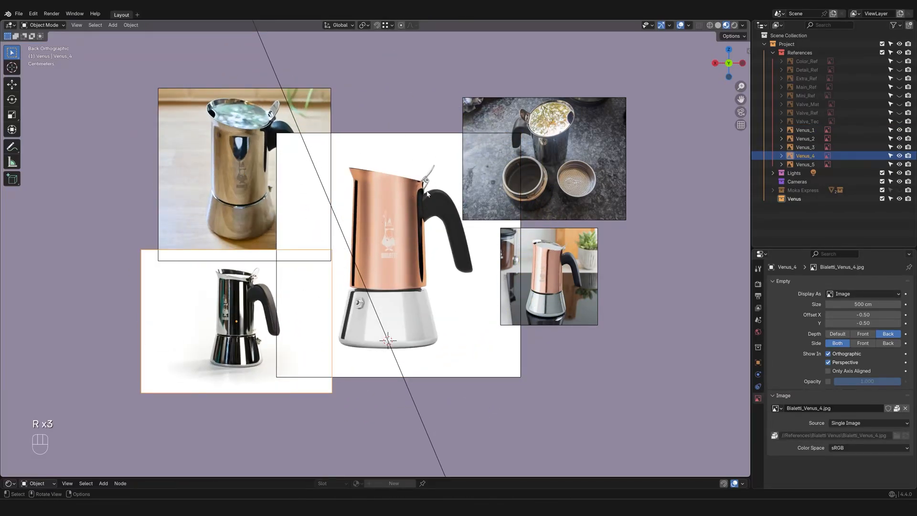
Step: Deselect everything and add a 32-vertex mesh circle with a 100 cm radius at the world origin
{"action": "middle_click_drag", "start_coordinate": [442, 259], "coordinate": [447, 224], "text": "shift"}
{"action": "middle_click_drag", "start_coordinate": [447, 224], "coordinate": [466, 310]}
{"action": "scroll", "coordinate": [492, 306], "scroll_direction": "down", "scroll_amount": 1}
{"action": "scroll", "coordinate": [462, 305], "scroll_direction": "up", "scroll_amount": 3}
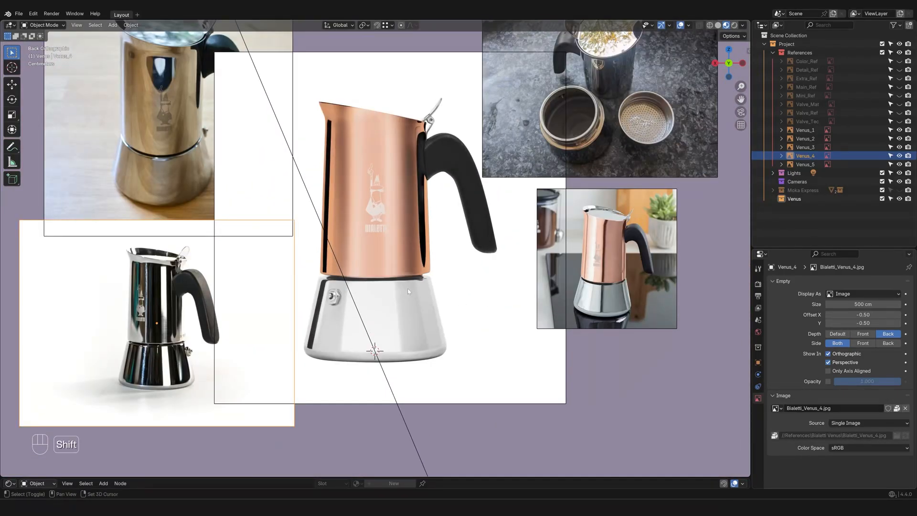
{"action": "middle_click_drag", "start_coordinate": [408, 289], "coordinate": [435, 310], "text": "shift"}
{"action": "scroll", "coordinate": [436, 312], "scroll_direction": "down", "scroll_amount": 1}
{"action": "key", "text": "alt+a"}
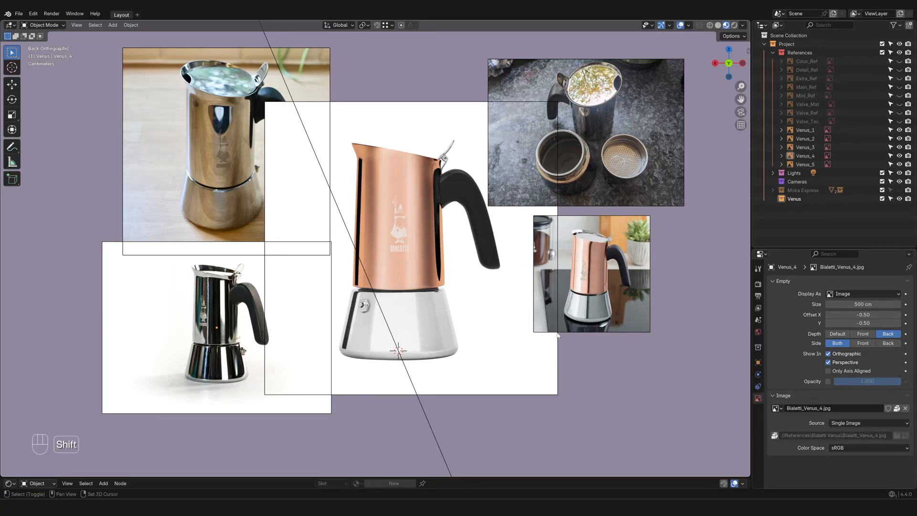
{"action": "middle_click_drag", "start_coordinate": [550, 334], "coordinate": [504, 309], "text": "shift"}
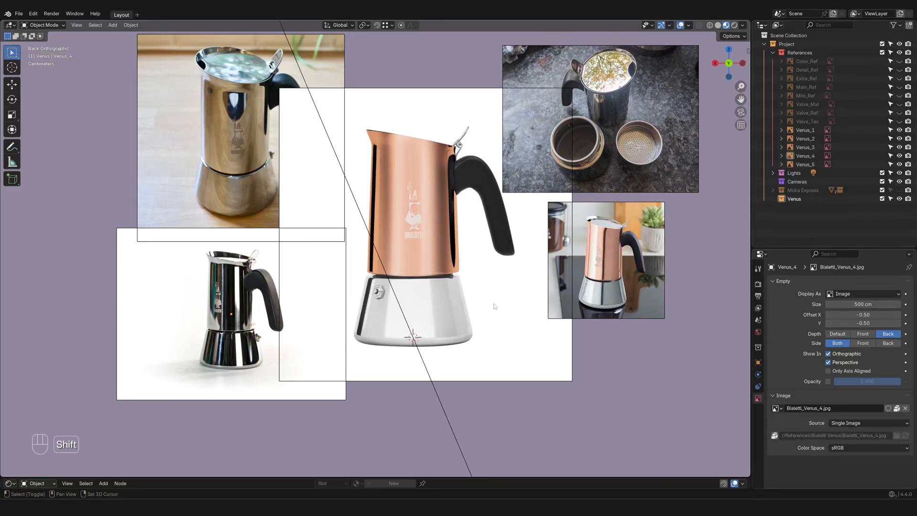
{"action": "key", "text": "shift+a"}
{"action": "mouse_move", "coordinate": [478, 314]}
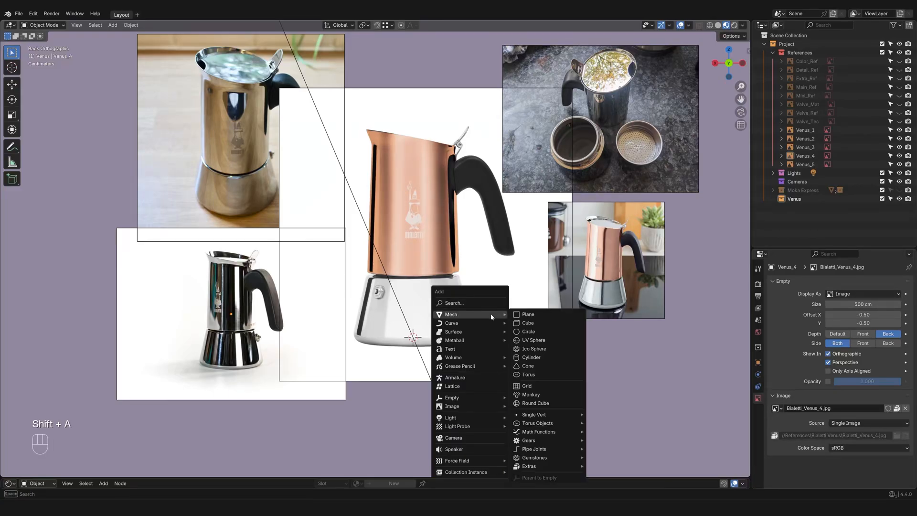
{"action": "left_click", "coordinate": [545, 335]}
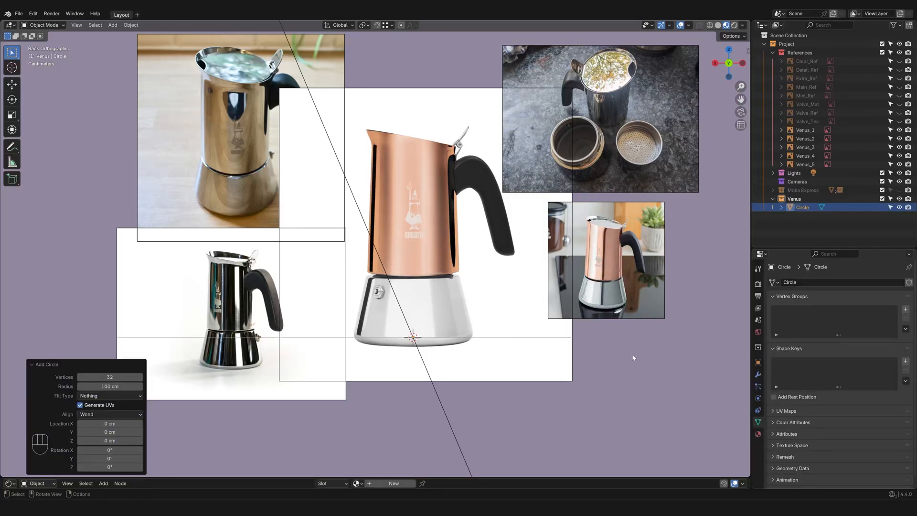
Step: Scale the new circle uniformly by a factor of 0.1
{"action": "middle_click_drag", "start_coordinate": [538, 305], "coordinate": [535, 326]}
{"action": "scroll", "coordinate": [530, 323], "scroll_direction": "down", "scroll_amount": 6}
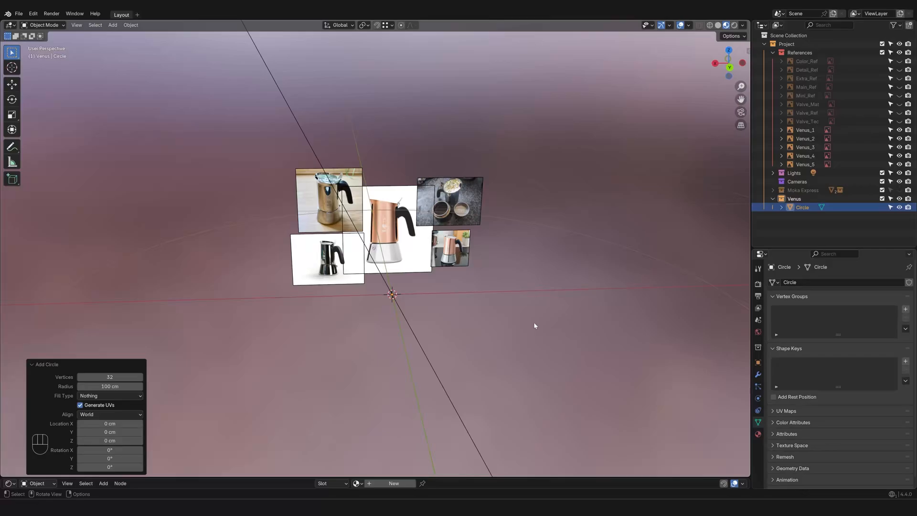
{"action": "key", "text": "s"}
{"action": "key", "text": "KP_Decimal"}
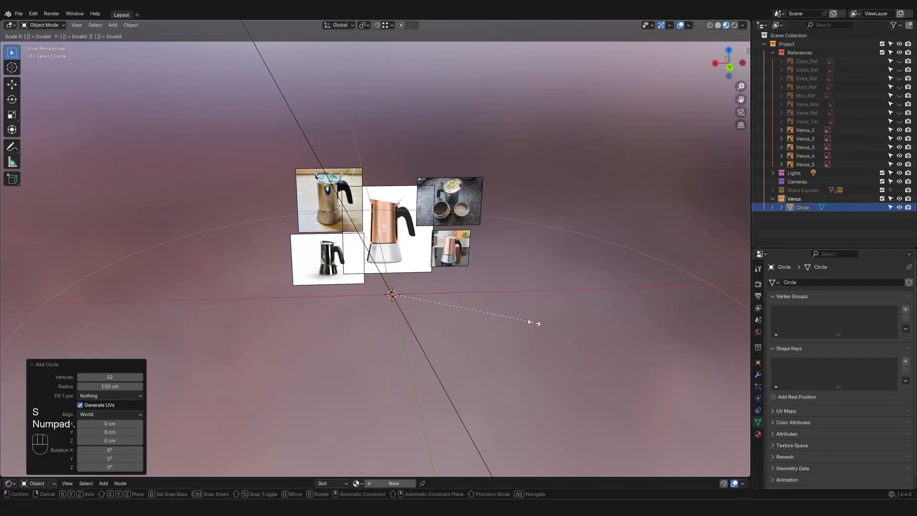
{"action": "key", "text": "KP_1"}
{"action": "key", "text": "Return"}
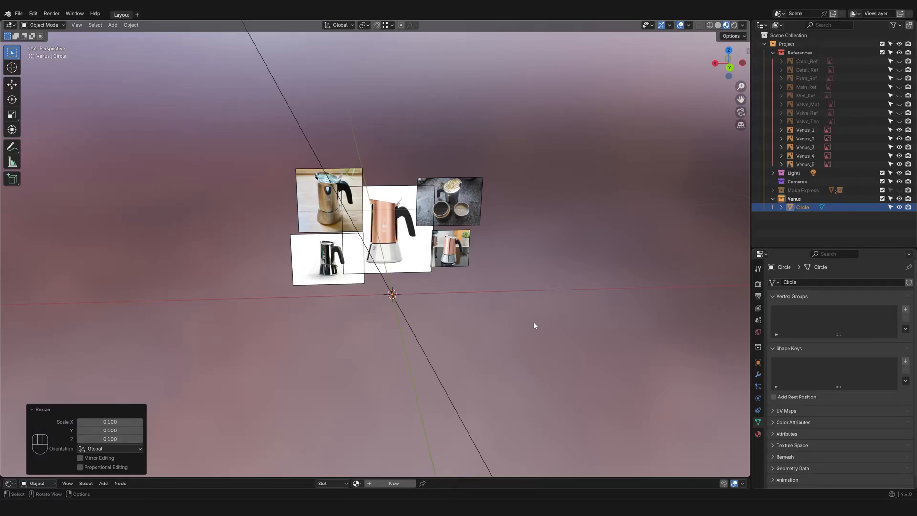
{"action": "key", "text": "KP_Decimal"}
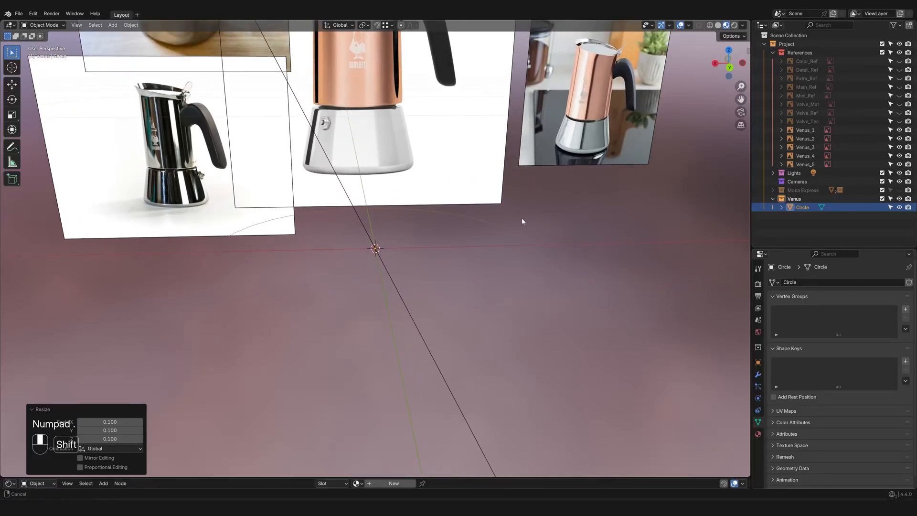
{"action": "key", "text": "ctrl+KP_1"}
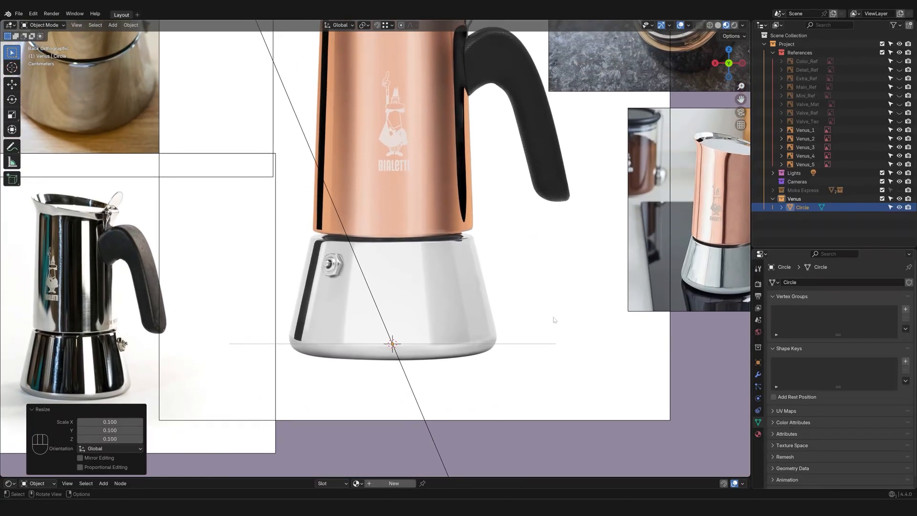
Step: Move the circle up about 6.87 cm along the global Z axis to the seam between the copper body and base
{"action": "key", "text": "g"}
{"action": "key", "text": "z"}
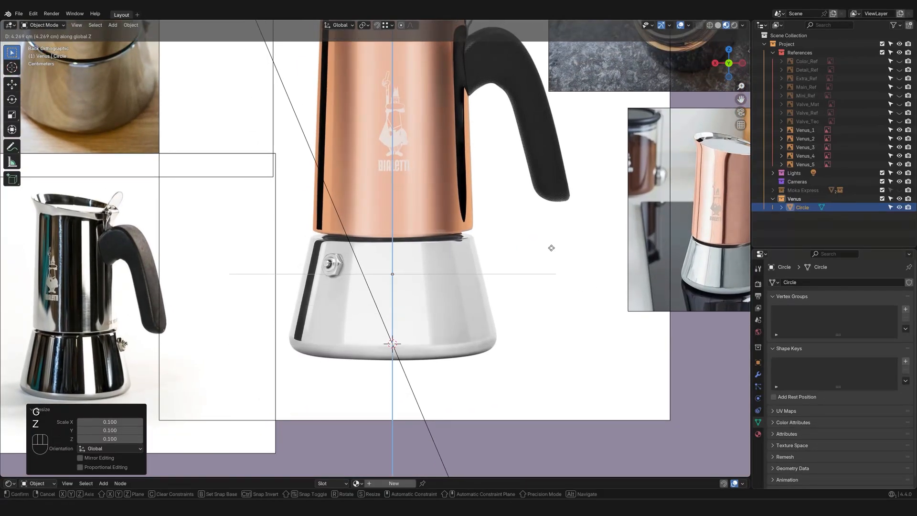
{"action": "left_click", "coordinate": [557, 205]}
{"action": "scroll", "coordinate": [550, 306], "scroll_direction": "up", "scroll_amount": 2}
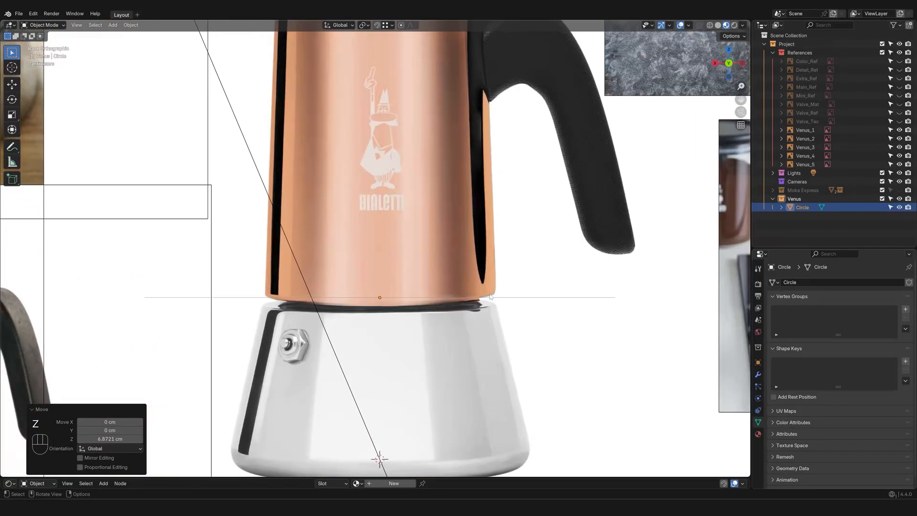
Step: Scale the circle uniformly by about 0.482 to match the width of the copper body's lower edge
{"action": "middle_click_drag", "start_coordinate": [549, 308], "coordinate": [550, 289], "text": "shift"}
{"action": "scroll", "coordinate": [549, 289], "scroll_direction": "up", "scroll_amount": 1}
{"action": "middle_click_drag", "start_coordinate": [637, 294], "coordinate": [631, 305], "text": "shift"}
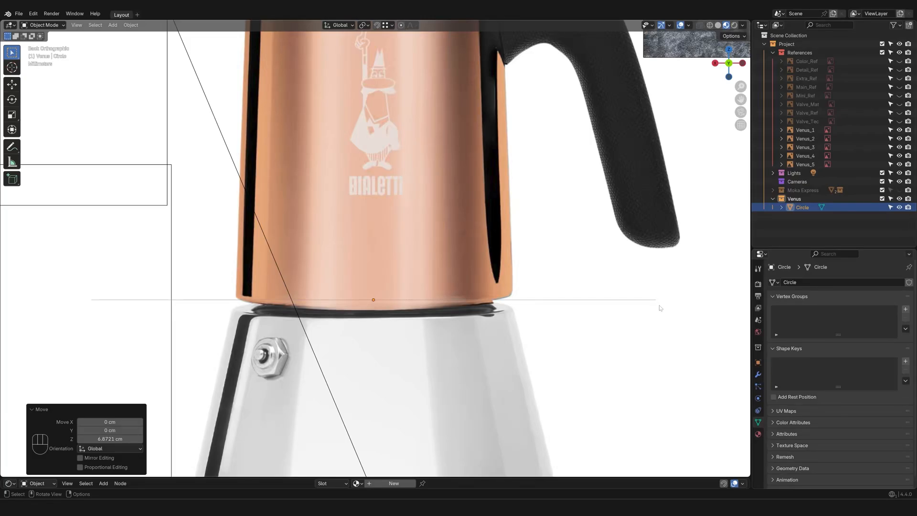
{"action": "key", "text": "s"}
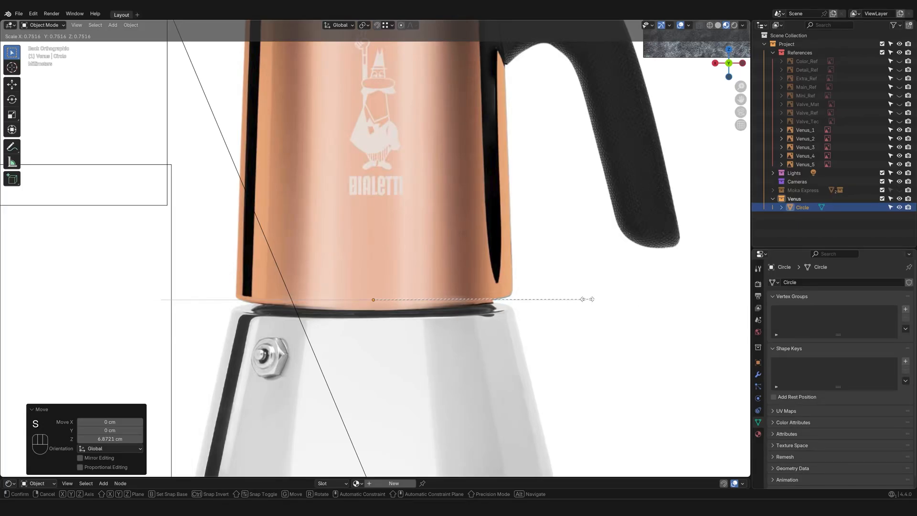
{"action": "left_click", "coordinate": [516, 293]}
{"action": "scroll", "coordinate": [515, 296], "scroll_direction": "down", "scroll_amount": 2}
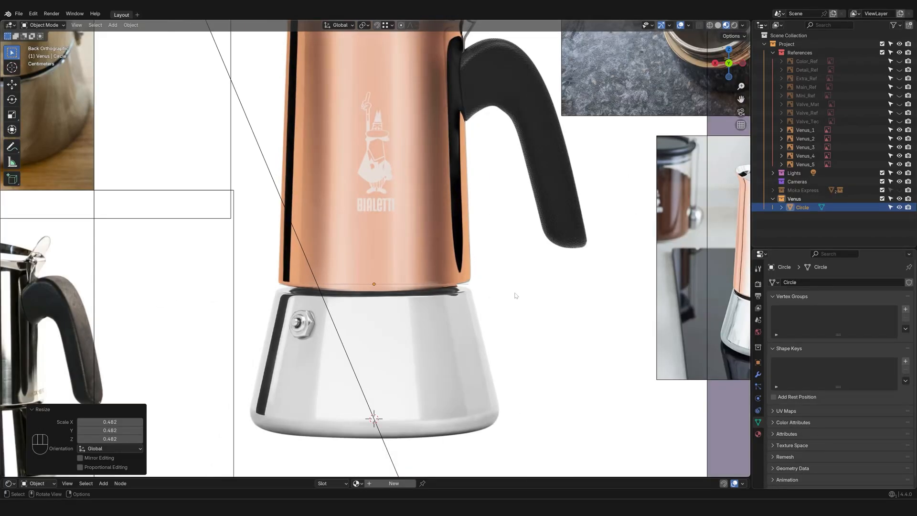
Step: Toggle the Moka Express collection's visibility to compare that model with the Venus reference, leaving the collection hidden
{"action": "scroll", "coordinate": [515, 296], "scroll_direction": "down", "scroll_amount": 3}
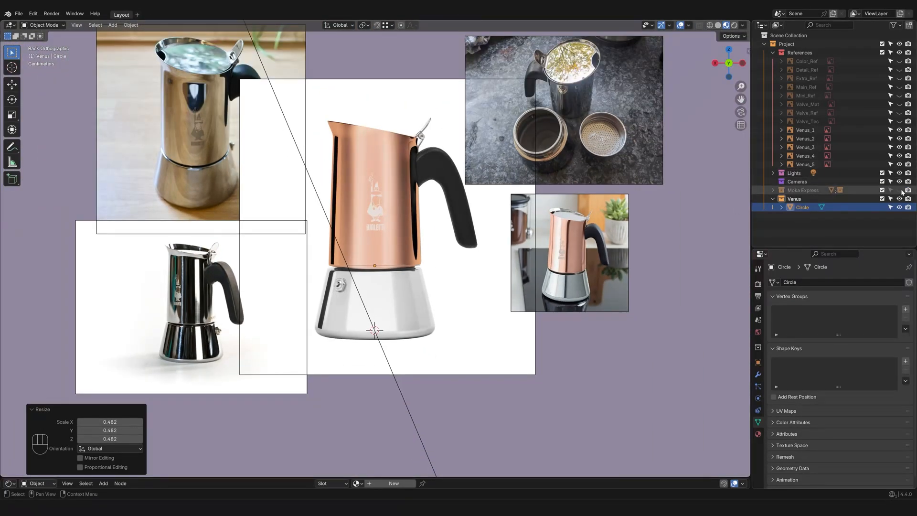
{"action": "left_click", "coordinate": [901, 190]}
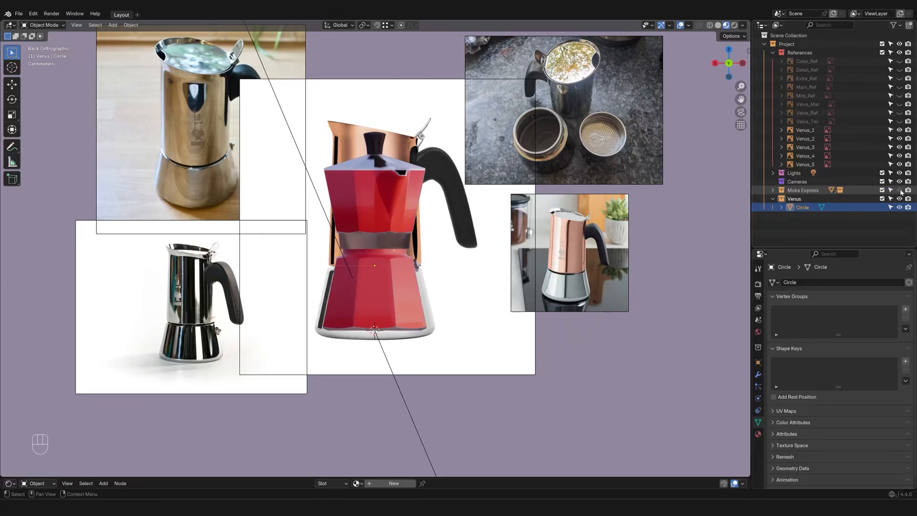
{"action": "left_click", "coordinate": [901, 190]}
{"action": "left_click", "coordinate": [901, 191]}
{"action": "left_click", "coordinate": [901, 191]}
{"action": "scroll", "coordinate": [420, 327], "scroll_direction": "down", "scroll_amount": 1}
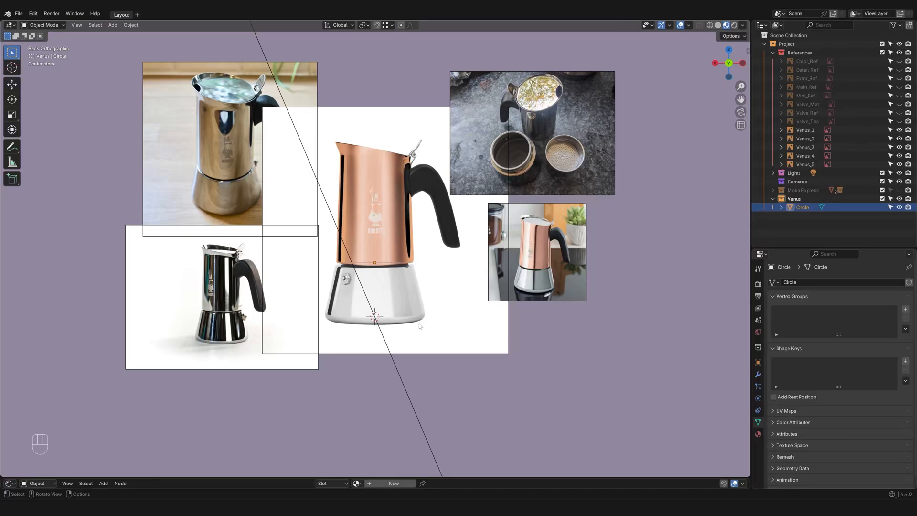
Step: In Edit Mode, duplicate the circle's vertices about 8.39 cm upward along the global Z axis
{"action": "scroll", "coordinate": [420, 311], "scroll_direction": "up", "scroll_amount": 3}
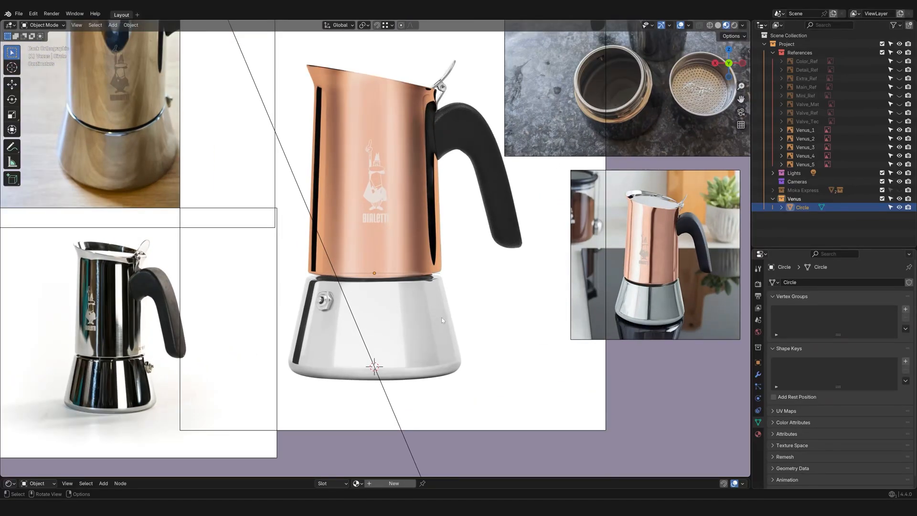
{"action": "middle_click_drag", "start_coordinate": [442, 318], "coordinate": [438, 345], "text": "shift"}
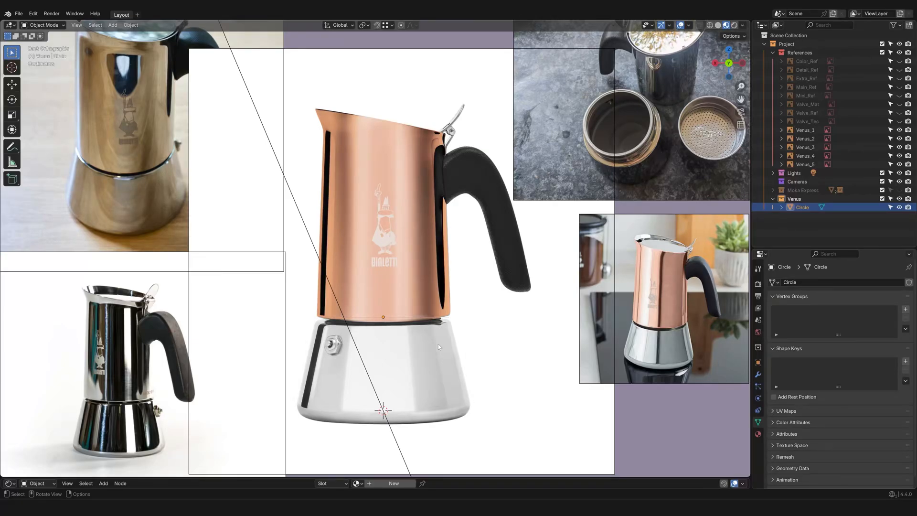
{"action": "scroll", "coordinate": [438, 346], "scroll_direction": "up", "scroll_amount": 1}
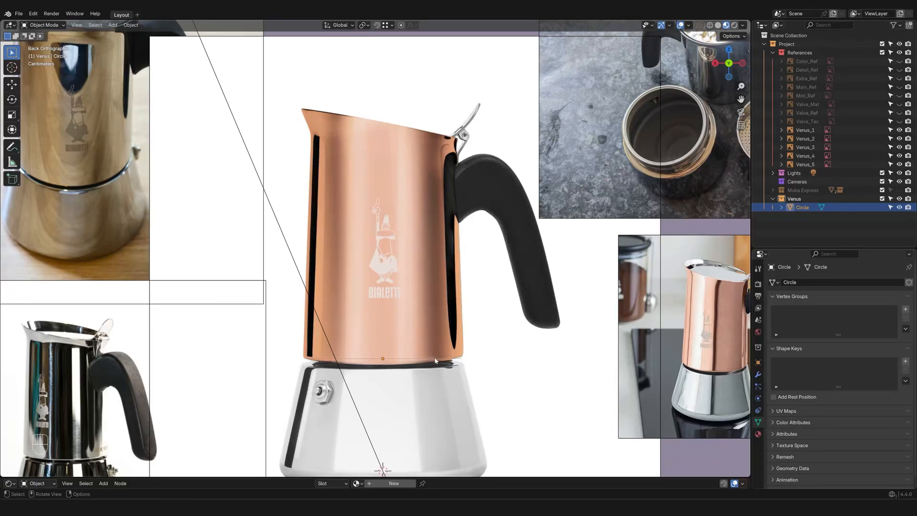
{"action": "middle_click_drag", "start_coordinate": [432, 361], "coordinate": [475, 338]}
{"action": "key", "text": "Tab"}
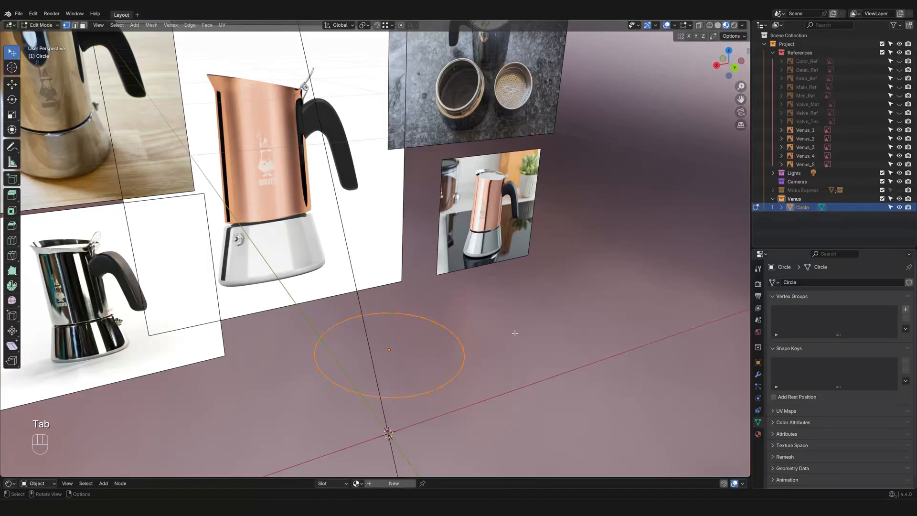
{"action": "key", "text": "shift"}
{"action": "key", "text": "shift+d"}
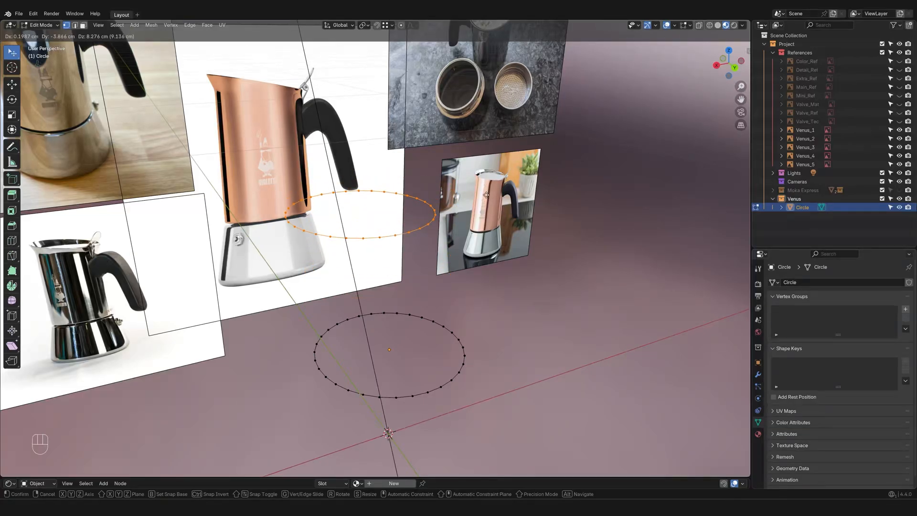
{"action": "key", "text": "z"}
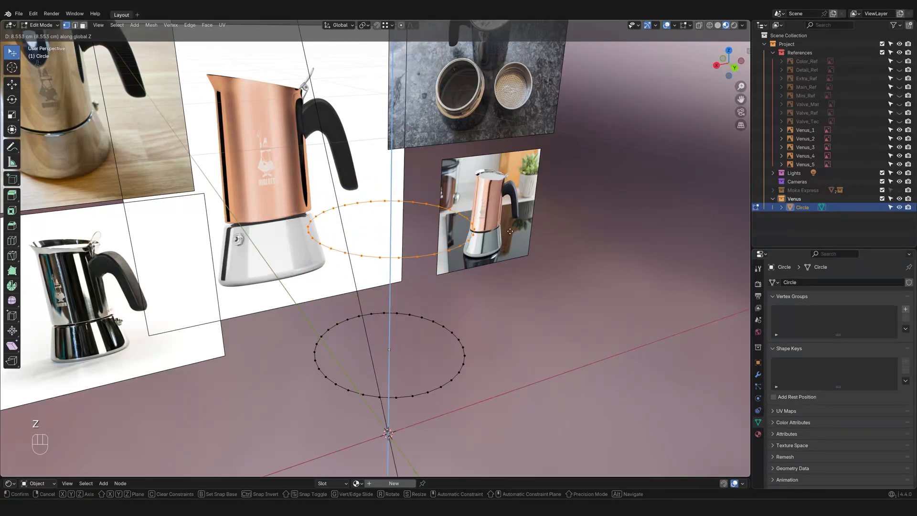
{"action": "left_click", "coordinate": [510, 213]}
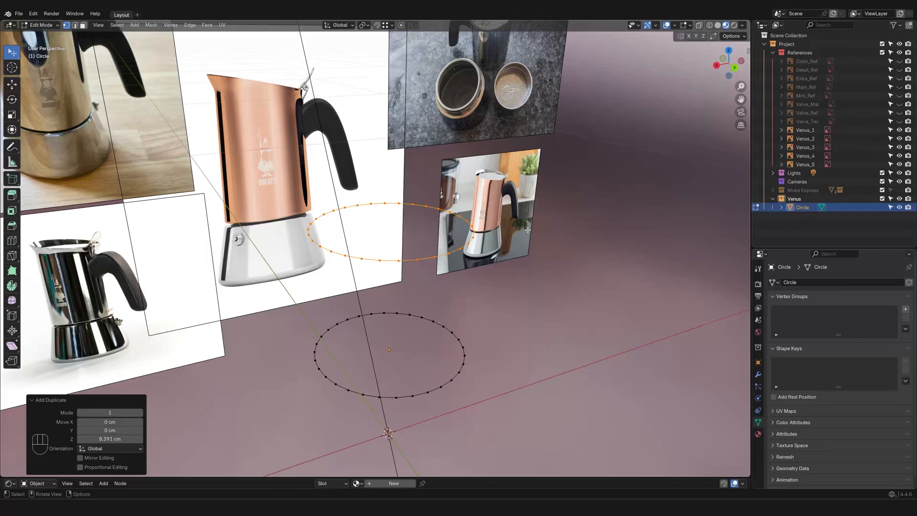
Step: Return to the back orthographic view and examine the duplicated ring against the copper body, spout and slanted rim
{"action": "middle_click_drag", "start_coordinate": [495, 230], "coordinate": [502, 253]}
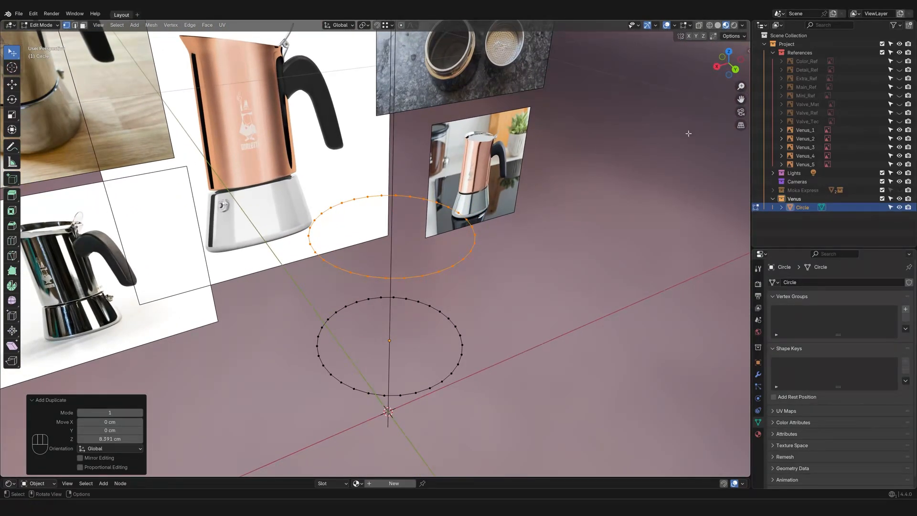
{"action": "left_click", "coordinate": [736, 70]}
{"action": "scroll", "coordinate": [507, 239], "scroll_direction": "up", "scroll_amount": 1}
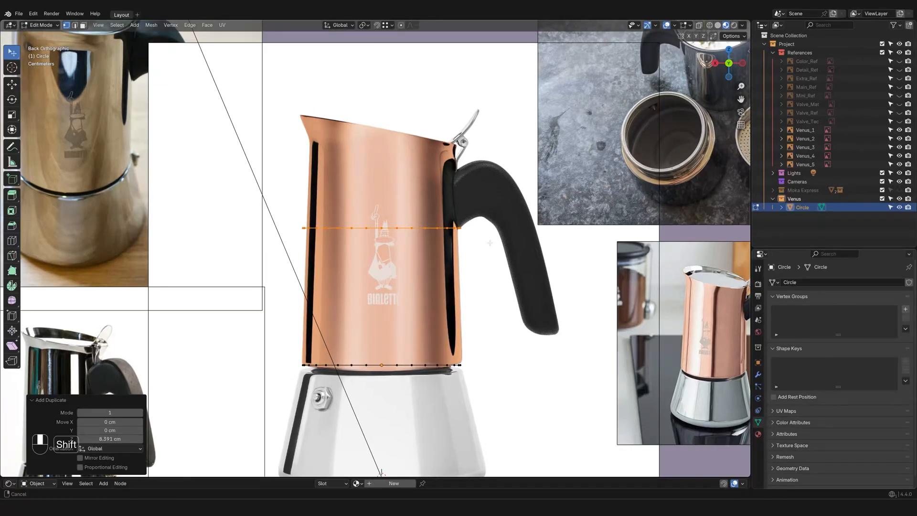
{"action": "scroll", "coordinate": [507, 237], "scroll_direction": "up", "scroll_amount": 1}
{"action": "scroll", "coordinate": [507, 237], "scroll_direction": "up", "scroll_amount": 1}
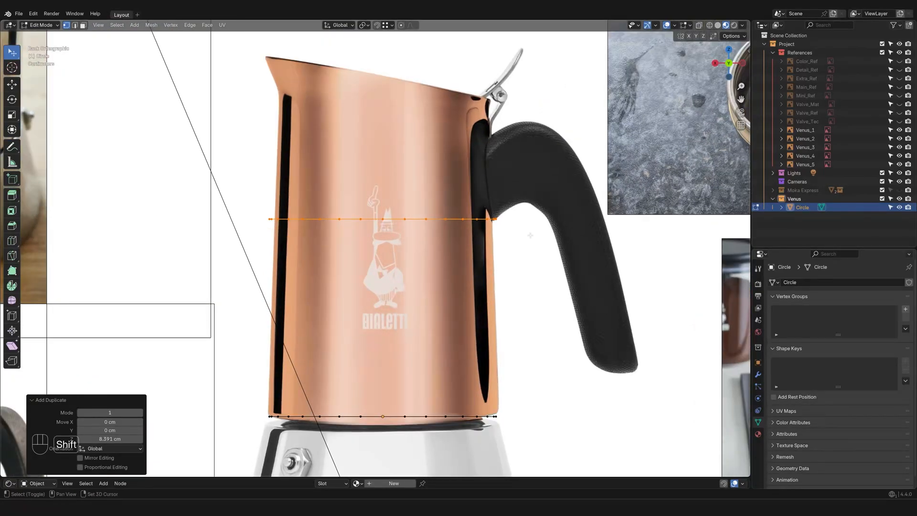
{"action": "scroll", "coordinate": [499, 233], "scroll_direction": "up", "scroll_amount": 1}
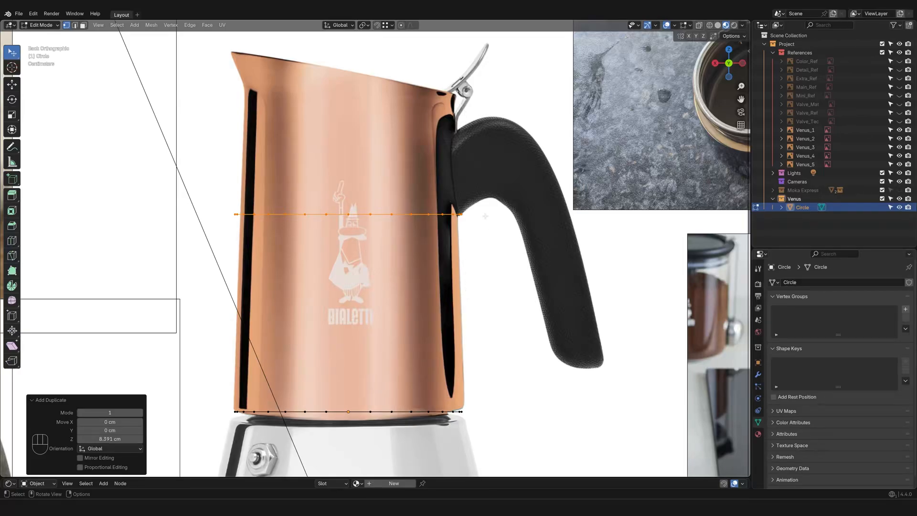
{"action": "middle_click_drag", "start_coordinate": [485, 216], "coordinate": [497, 255], "text": "shift"}
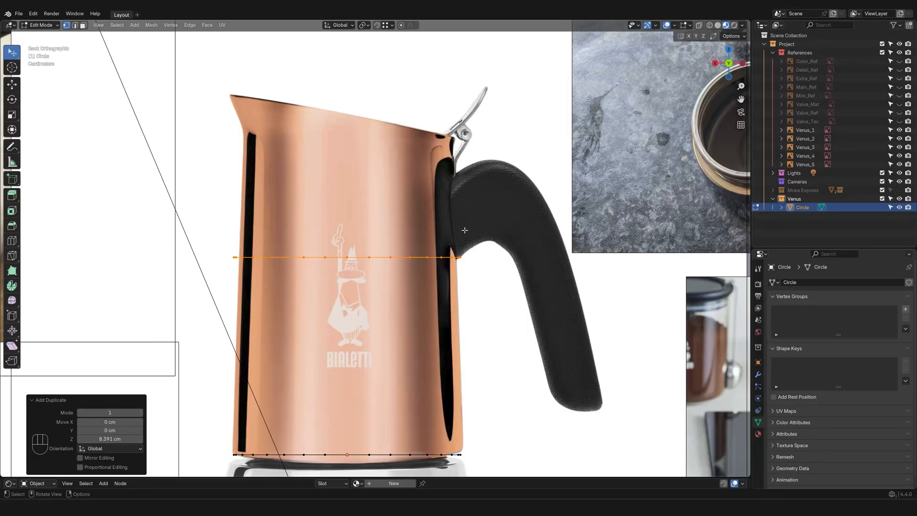
{"action": "scroll", "coordinate": [478, 257], "scroll_direction": "down", "scroll_amount": 1}
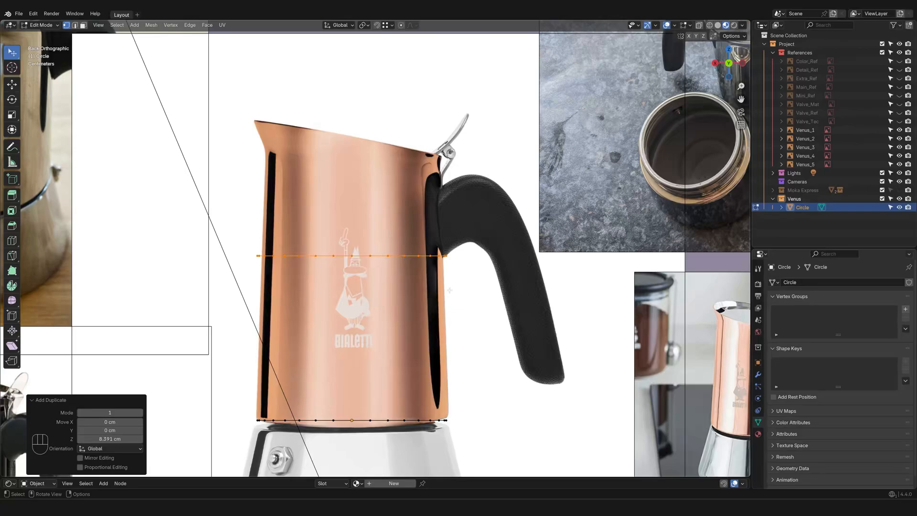
{"action": "key", "text": "g"}
{"action": "right_click", "coordinate": [489, 233]}
{"action": "key", "text": "r"}
{"action": "right_click", "coordinate": [421, 268]}
Step: Rotate the duplicated ring about 5.53° in the back view and raise it about 4.75 cm along Z to below the rim
{"action": "scroll", "coordinate": [426, 258], "scroll_direction": "up", "scroll_amount": 3}
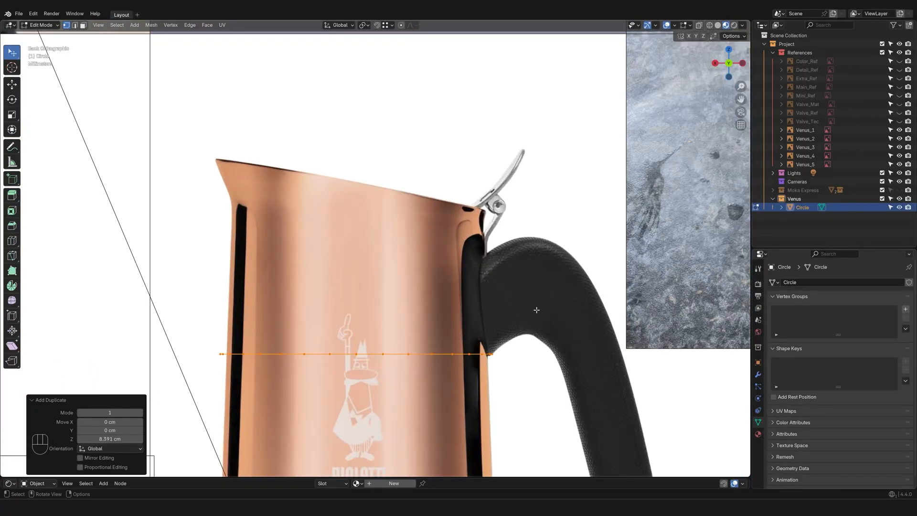
{"action": "key", "text": "r"}
{"action": "left_click", "coordinate": [538, 340]}
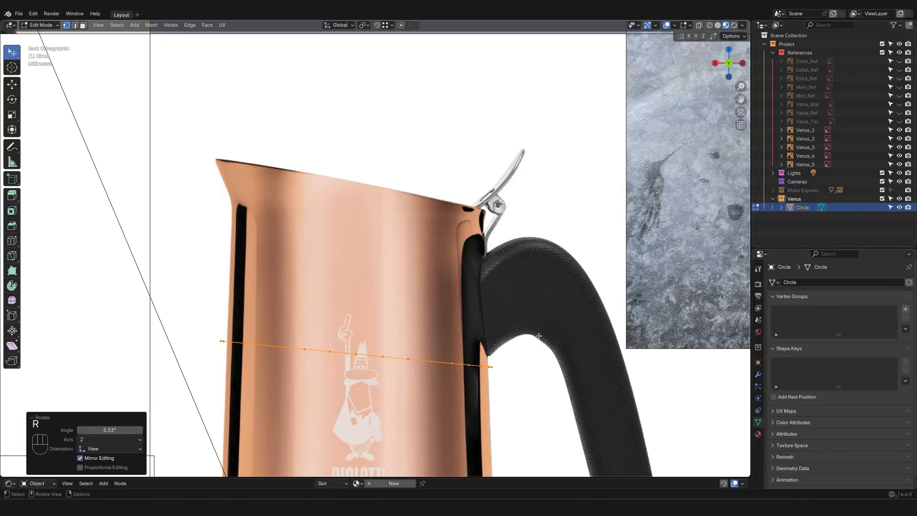
{"action": "key", "text": "g"}
{"action": "key", "text": "z"}
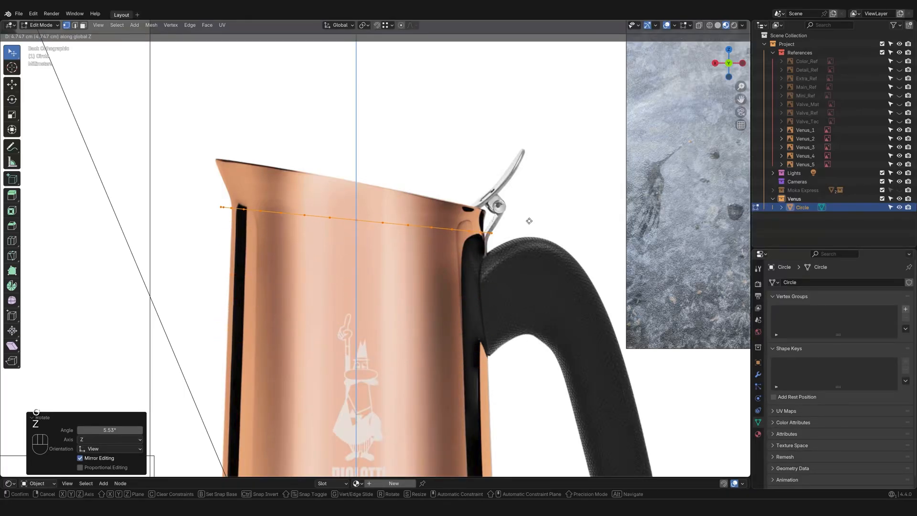
{"action": "left_click", "coordinate": [529, 220]}
Step: Scale the upper ring uniformly by about 0.931 to the body's width and rotate it about 0.96° further
{"action": "scroll", "coordinate": [528, 219], "scroll_direction": "up", "scroll_amount": 2}
{"action": "scroll", "coordinate": [601, 299], "scroll_direction": "up", "scroll_amount": 1}
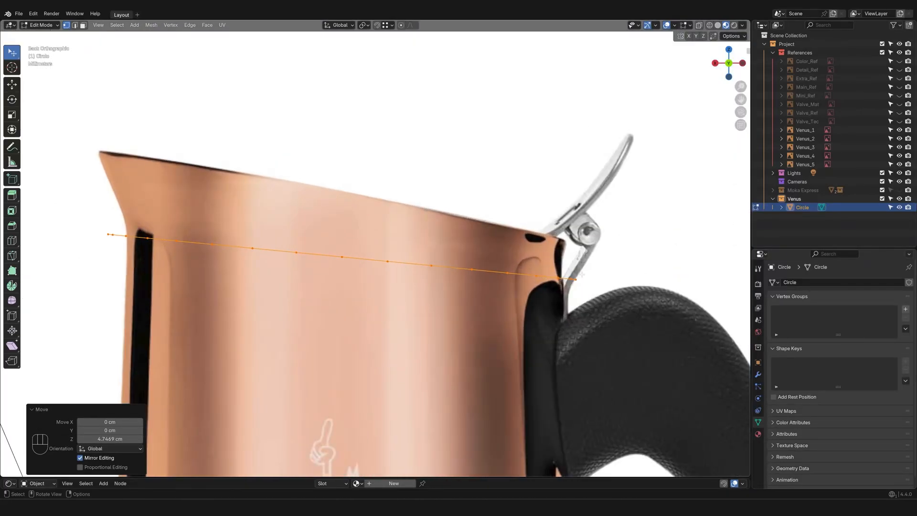
{"action": "key", "text": "s"}
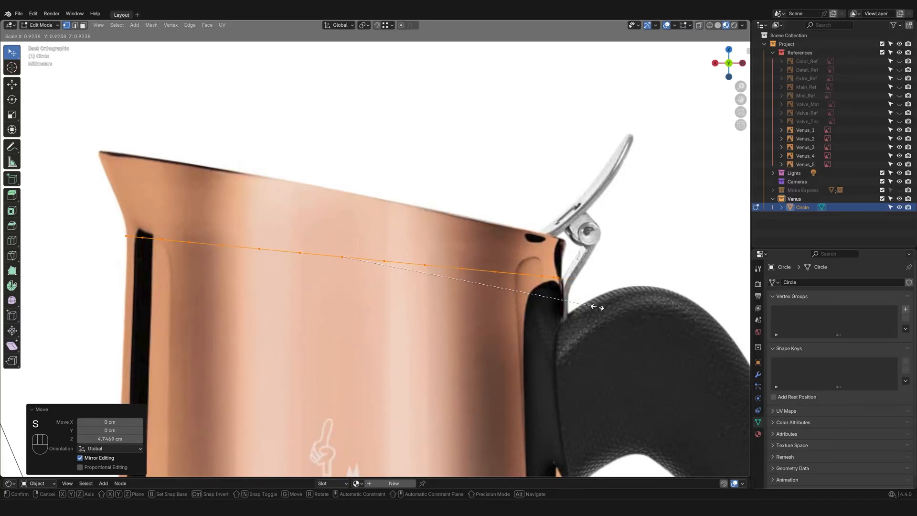
{"action": "left_click", "coordinate": [598, 306]}
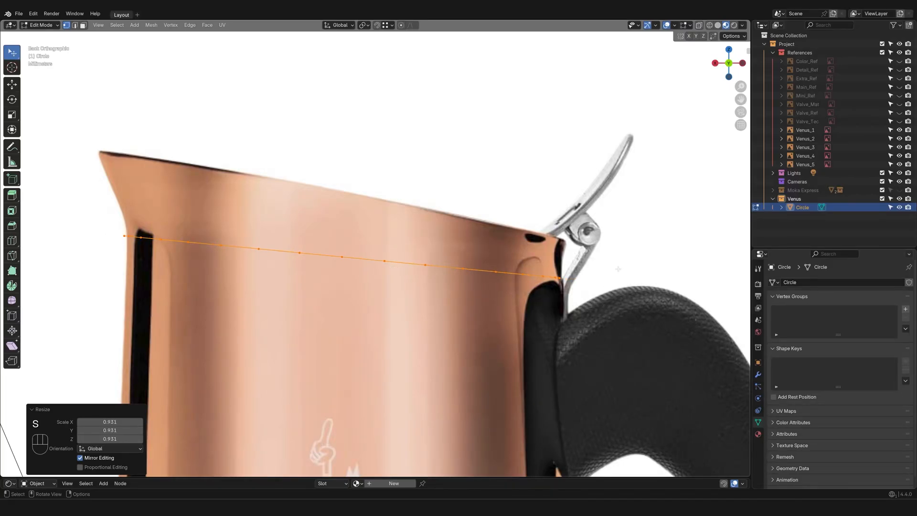
{"action": "key", "text": "r"}
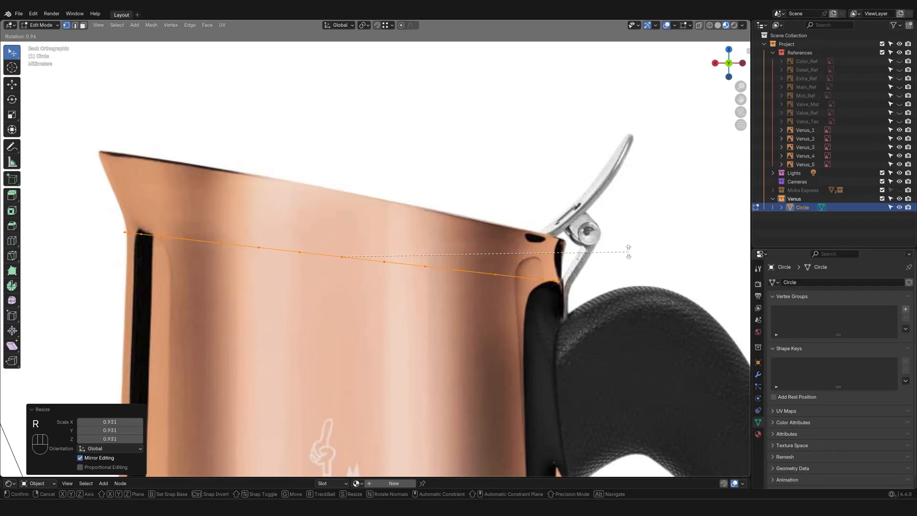
{"action": "left_click", "coordinate": [626, 249]}
Step: Examine how the lower ring fits the seam above the base and how the upper ring fits below the slanted rim
{"action": "scroll", "coordinate": [528, 284], "scroll_direction": "down", "scroll_amount": 6}
{"action": "middle_click_drag", "start_coordinate": [396, 355], "coordinate": [406, 264], "text": "shift"}
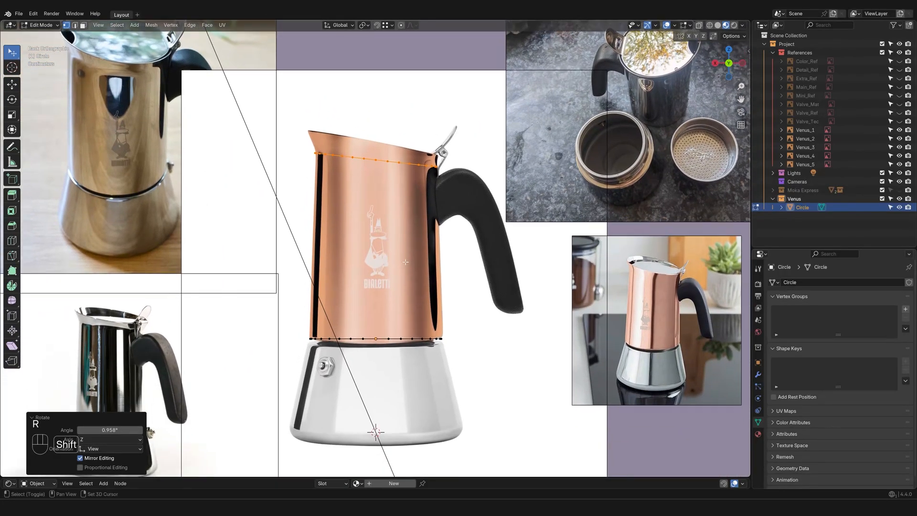
{"action": "middle_click_drag", "start_coordinate": [452, 353], "coordinate": [457, 252], "text": "shift"}
{"action": "scroll", "coordinate": [456, 251], "scroll_direction": "up", "scroll_amount": 8}
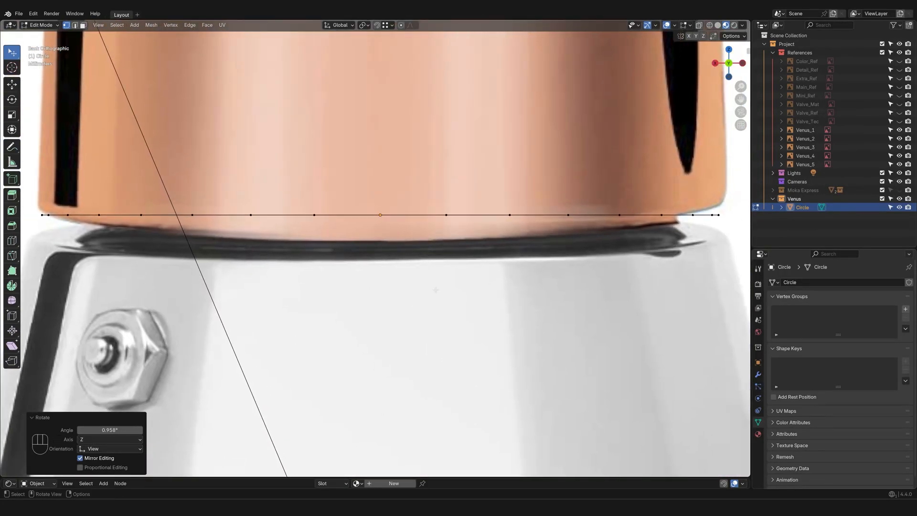
{"action": "scroll", "coordinate": [426, 263], "scroll_direction": "down", "scroll_amount": 4}
{"action": "scroll", "coordinate": [426, 263], "scroll_direction": "down", "scroll_amount": 1}
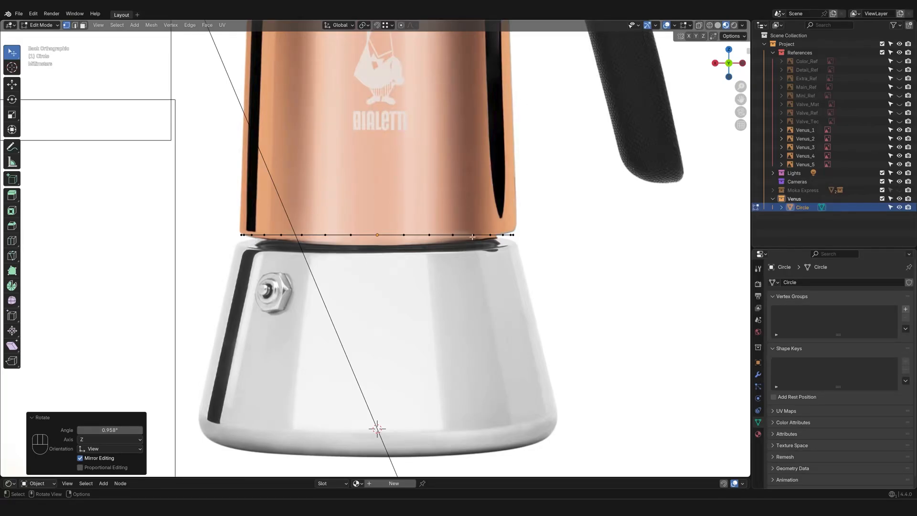
{"action": "scroll", "coordinate": [491, 258], "scroll_direction": "down", "scroll_amount": 2}
{"action": "middle_click_drag", "start_coordinate": [436, 122], "coordinate": [521, 262], "text": "shift"}
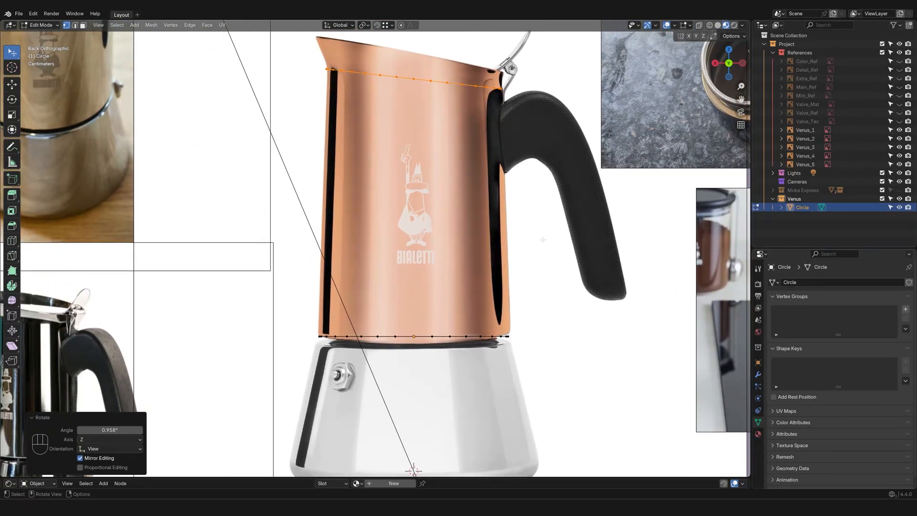
{"action": "scroll", "coordinate": [506, 240], "scroll_direction": "down", "scroll_amount": 1}
{"action": "middle_click_drag", "start_coordinate": [466, 168], "coordinate": [428, 322], "text": "shift"}
{"action": "scroll", "coordinate": [428, 323], "scroll_direction": "up", "scroll_amount": 1}
{"action": "scroll", "coordinate": [439, 320], "scroll_direction": "up", "scroll_amount": 1}
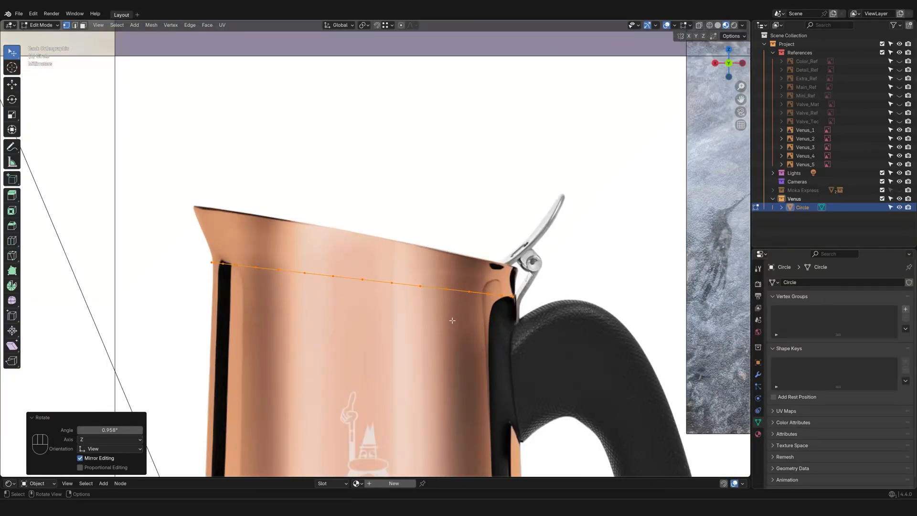
{"action": "mouse_move", "coordinate": [511, 338]}
{"action": "middle_mouse_down", "text": "shift"}
{"action": "mouse_move", "coordinate": [480, 341]}
{"action": "mouse_move", "coordinate": [495, 332]}
{"action": "middle_mouse_up", "text": "shift"}
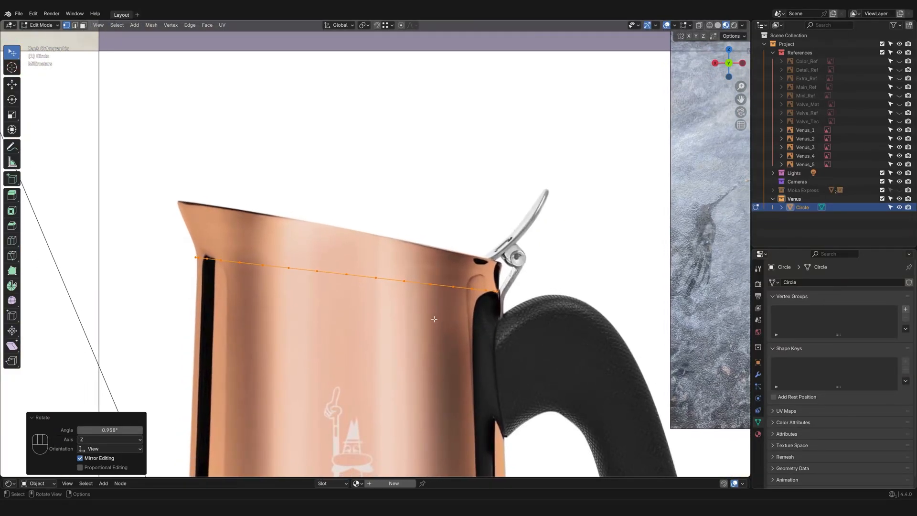
{"action": "scroll", "coordinate": [434, 319], "scroll_direction": "up", "scroll_amount": 1}
{"action": "scroll", "coordinate": [434, 319], "scroll_direction": "up", "scroll_amount": 1}
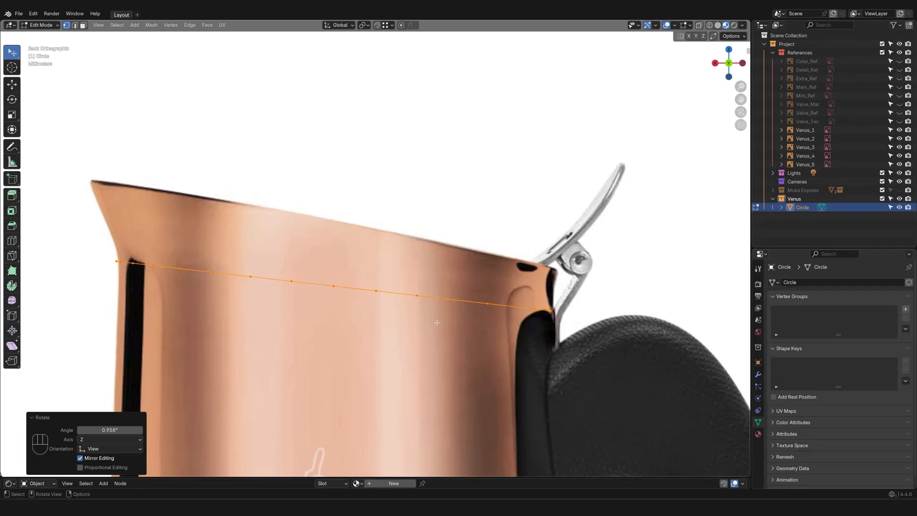
Step: Rotate the upper ring about 0.8° further and raise it about 0.1 cm to match the body below the flared rim
{"action": "scroll", "coordinate": [437, 323], "scroll_direction": "down", "scroll_amount": 1}
{"action": "middle_click_drag", "start_coordinate": [437, 322], "coordinate": [442, 340], "text": "shift"}
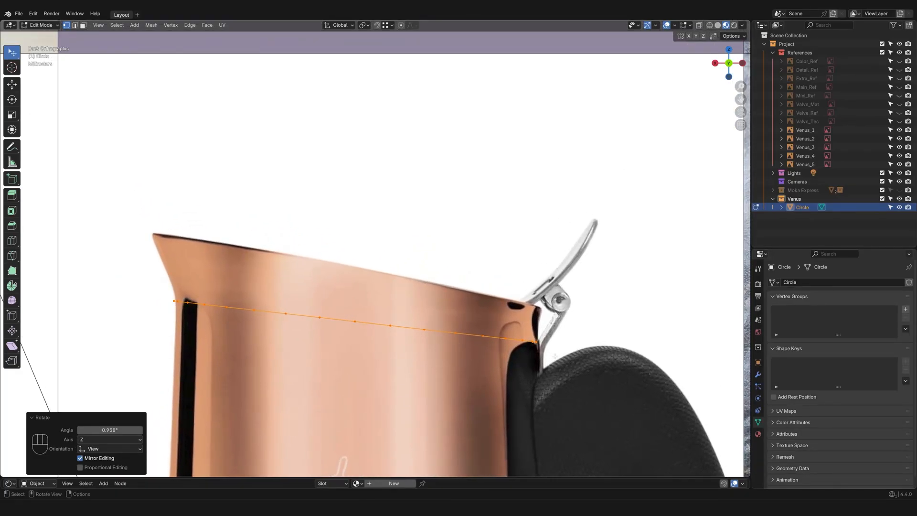
{"action": "key", "text": "r"}
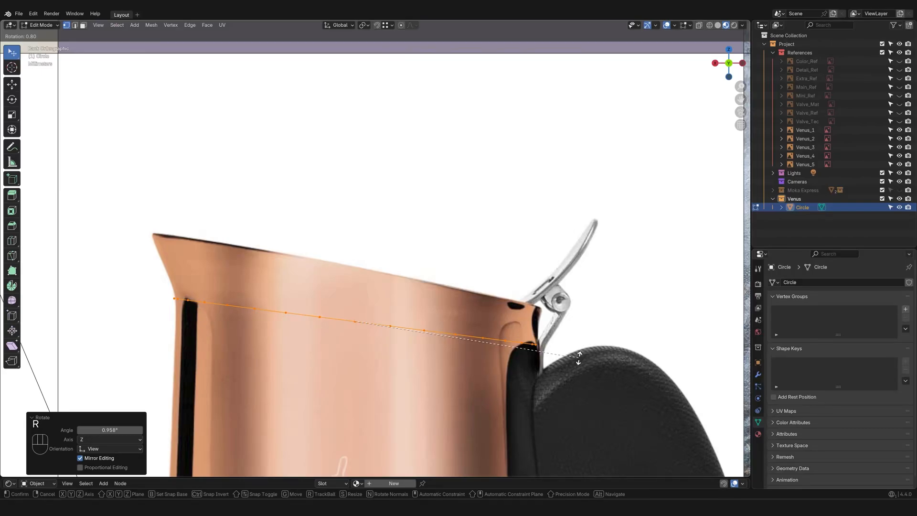
{"action": "left_click", "coordinate": [579, 358]}
{"action": "key", "text": "g"}
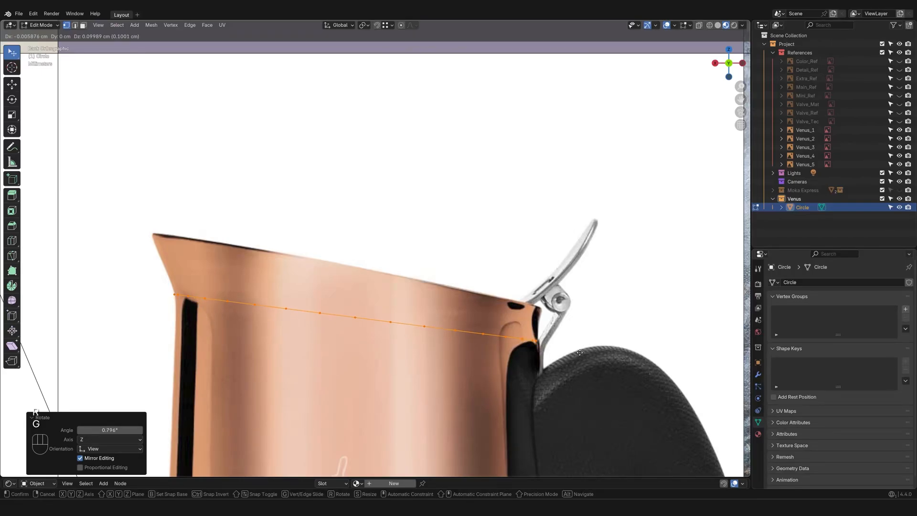
{"action": "left_click", "coordinate": [578, 354]}
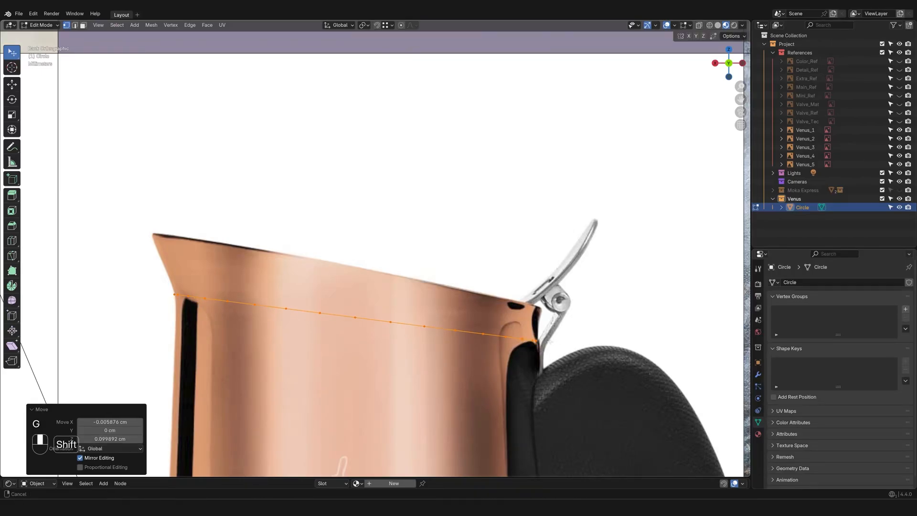
Step: Duplicate the upper ring about 1.28 cm higher at the slanted rim and rotate the copy about 2.87° in the back view
{"action": "middle_click_drag", "start_coordinate": [505, 314], "coordinate": [519, 353], "text": "shift"}
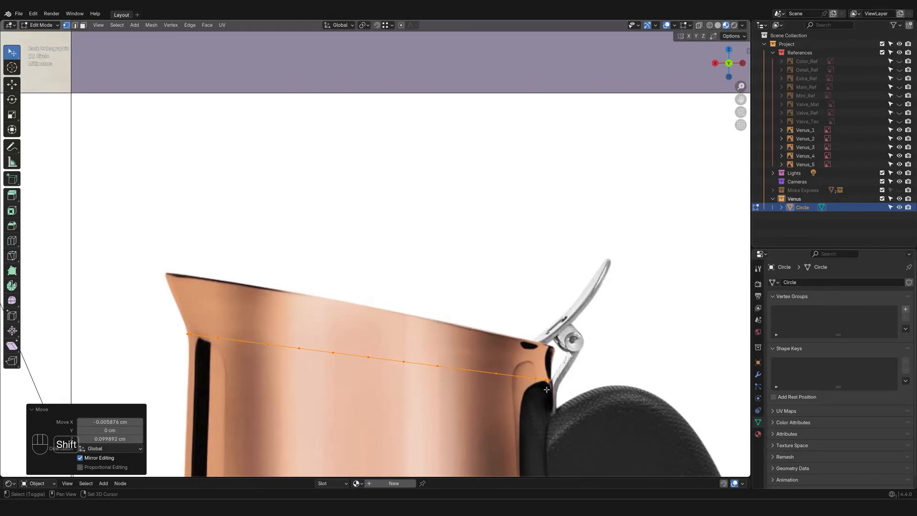
{"action": "key", "text": "shift+d"}
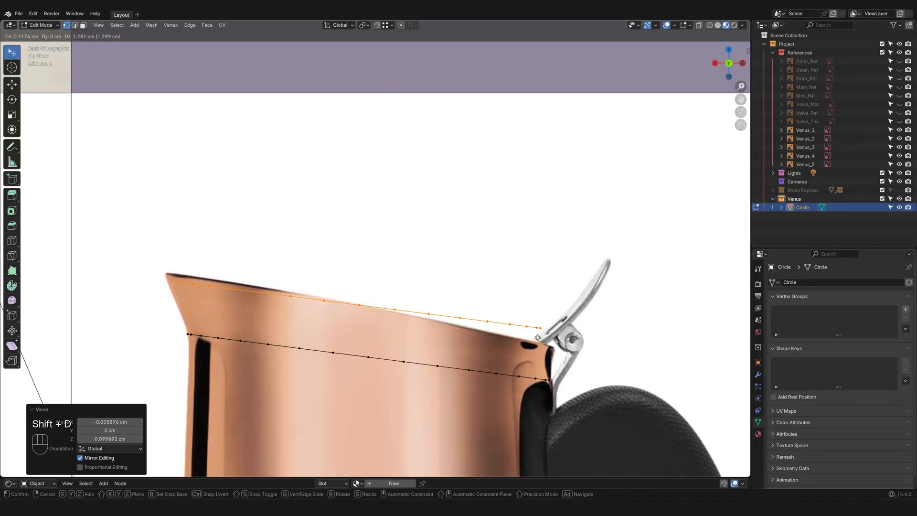
{"action": "left_click", "coordinate": [538, 338]}
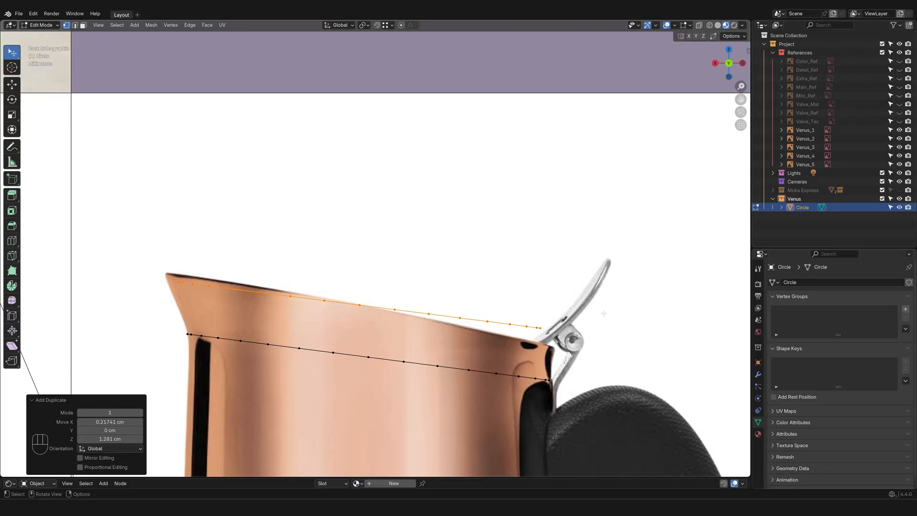
{"action": "key", "text": "r"}
{"action": "left_click", "coordinate": [605, 328]}
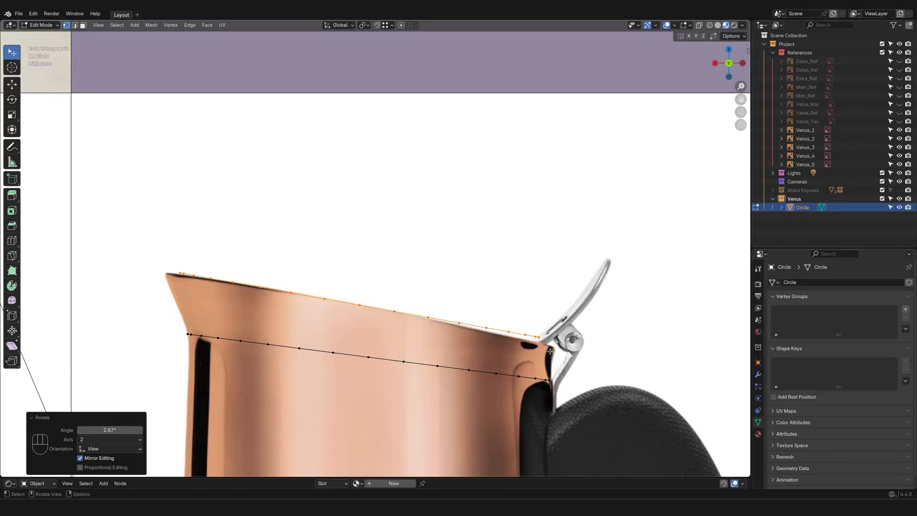
Step: Scale the rim ring uniformly by about 1.09 and fit it to the slanted rim, rotating about 0.67° and lowering about 0.13 cm
{"action": "key", "text": "s"}
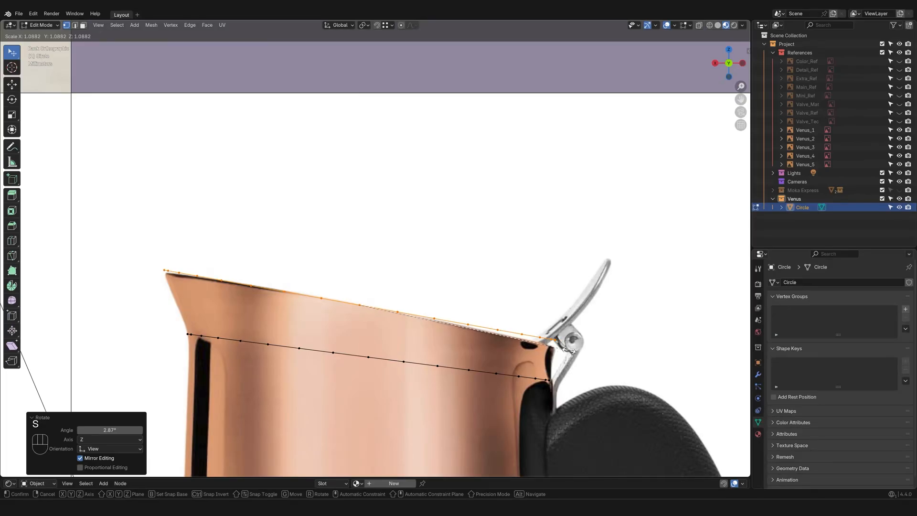
{"action": "left_click", "coordinate": [573, 352]}
{"action": "key", "text": "g"}
{"action": "left_click", "coordinate": [609, 345]}
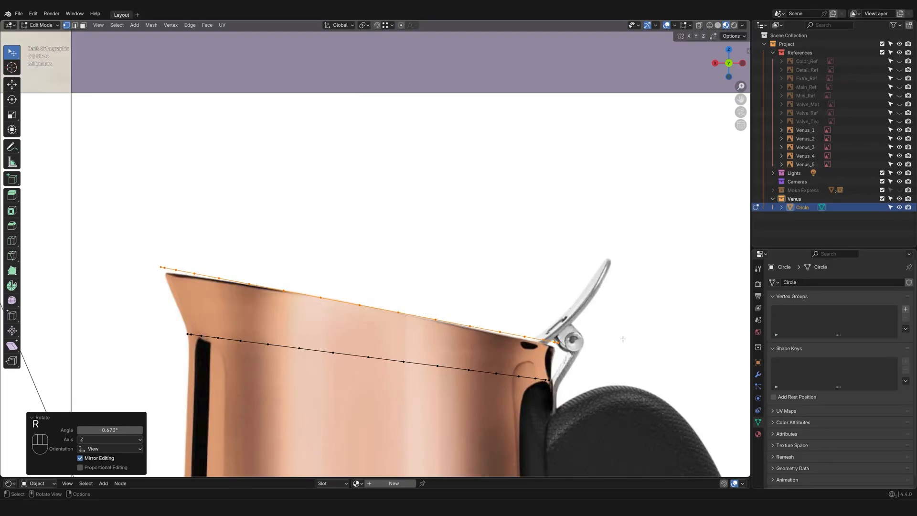
{"action": "key", "text": "r"}
{"action": "right_click", "coordinate": [619, 348]}
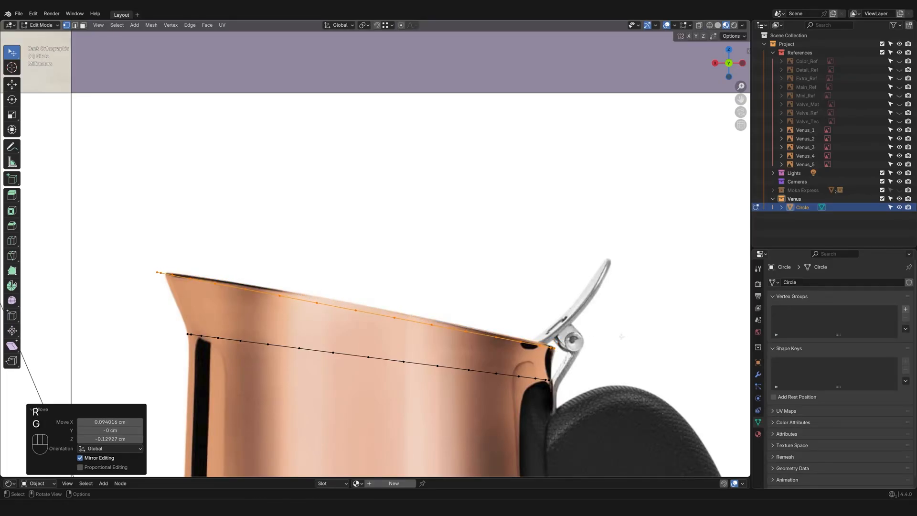
Step: Rotate the rim ring about 0.67° further and nudge it onto the slanted edge from spout to lid hinge
{"action": "key", "text": "r"}
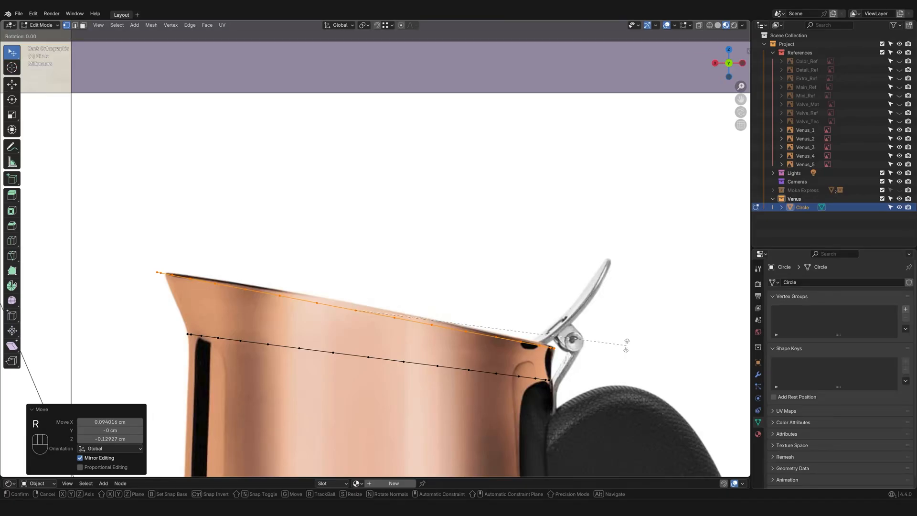
{"action": "left_click", "coordinate": [626, 344]}
{"action": "key", "text": "g"}
{"action": "left_click", "coordinate": [628, 342]}
{"action": "key", "text": "r"}
{"action": "left_click", "coordinate": [631, 343]}
{"action": "key", "text": "g"}
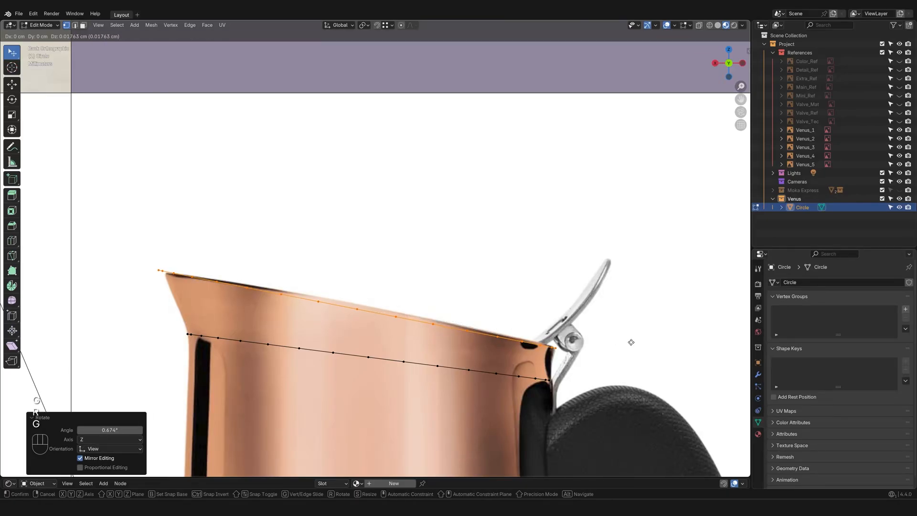
{"action": "left_click", "coordinate": [631, 343]}
Step: Select the rim ring and the ring directly below it as edge loops and connect them with Bridge Edge Loops
{"action": "middle_click_drag", "start_coordinate": [631, 343], "coordinate": [431, 301]}
{"action": "scroll", "coordinate": [426, 316], "scroll_direction": "up", "scroll_amount": 3}
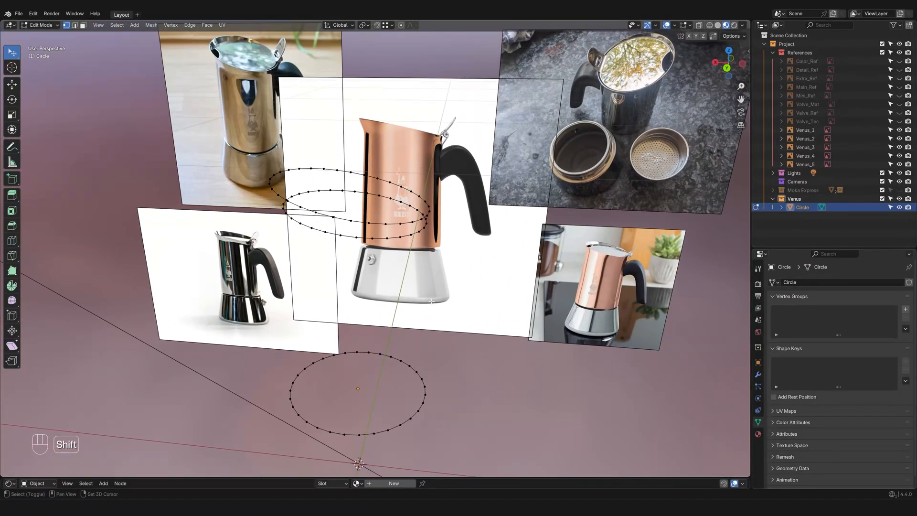
{"action": "key", "text": "2"}
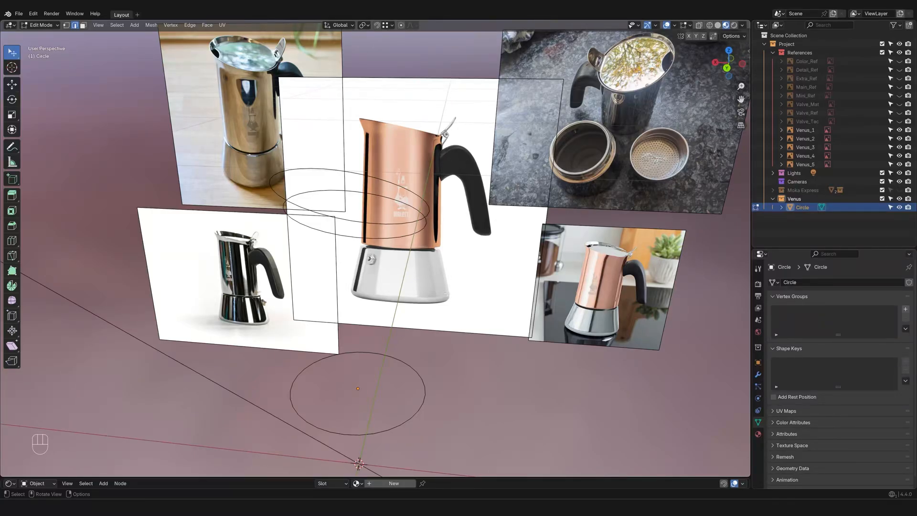
{"action": "key", "text": "alt"}
{"action": "left_click", "coordinate": [384, 224], "text": "alt"}
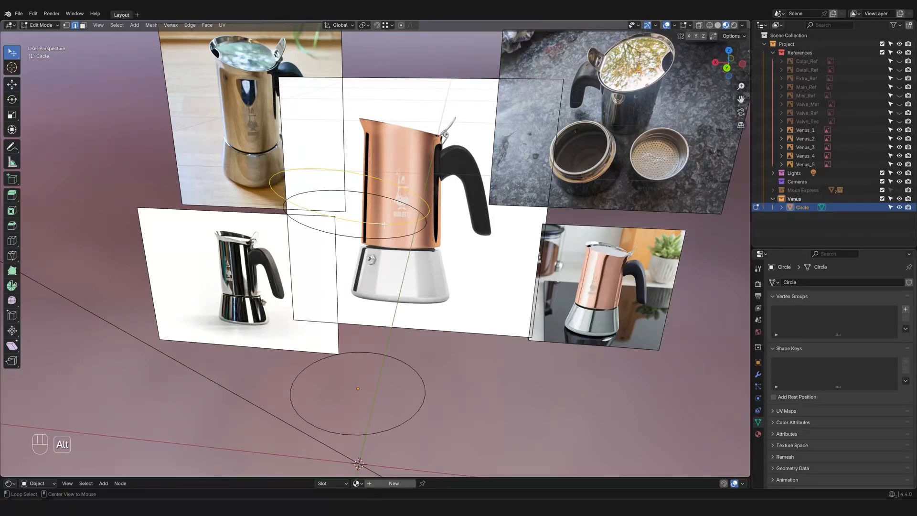
{"action": "key", "text": "shift"}
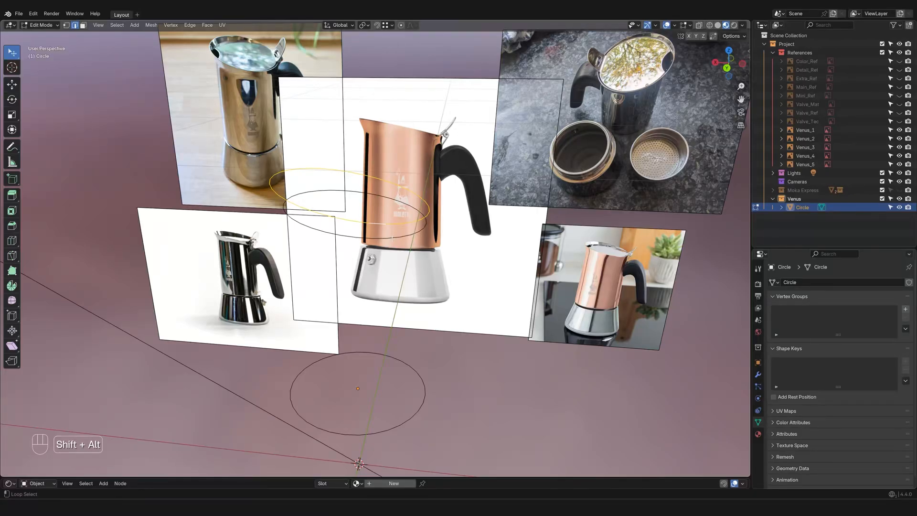
{"action": "left_click", "coordinate": [392, 238], "text": "alt+shift"}
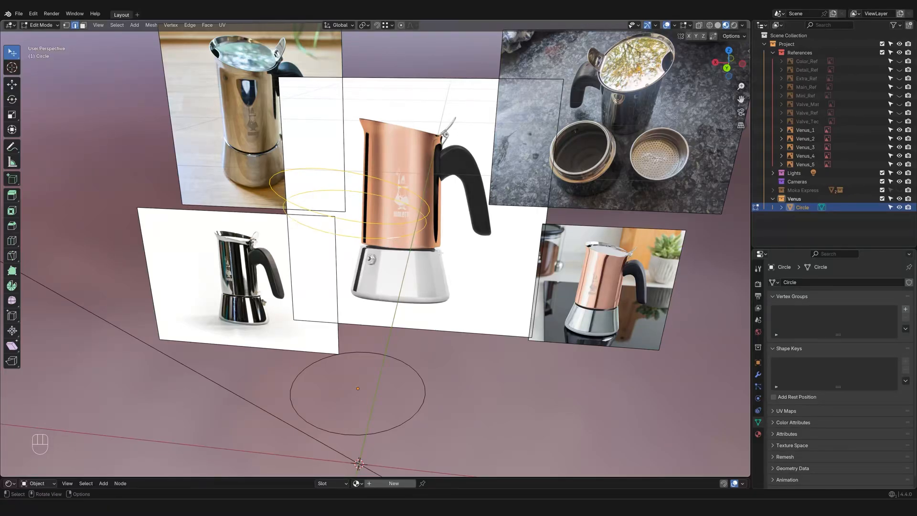
{"action": "key", "text": "ctrl+e"}
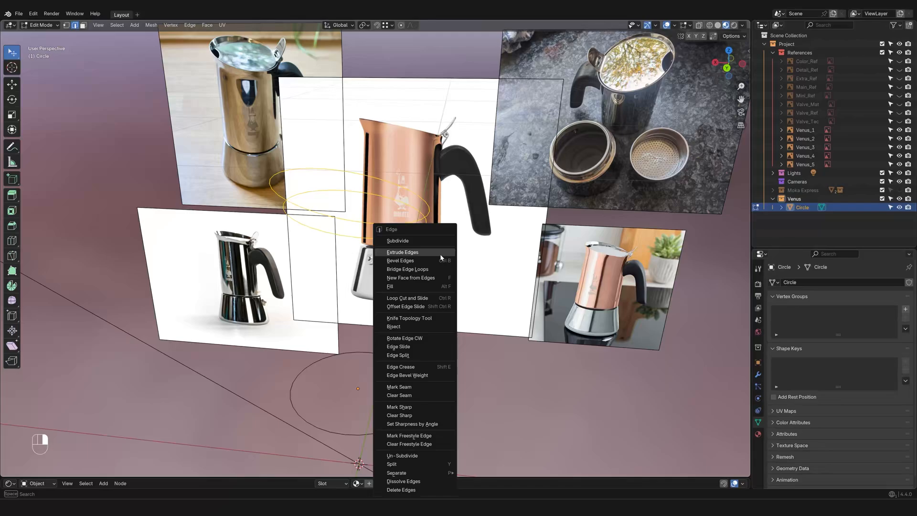
{"action": "left_click", "coordinate": [437, 268]}
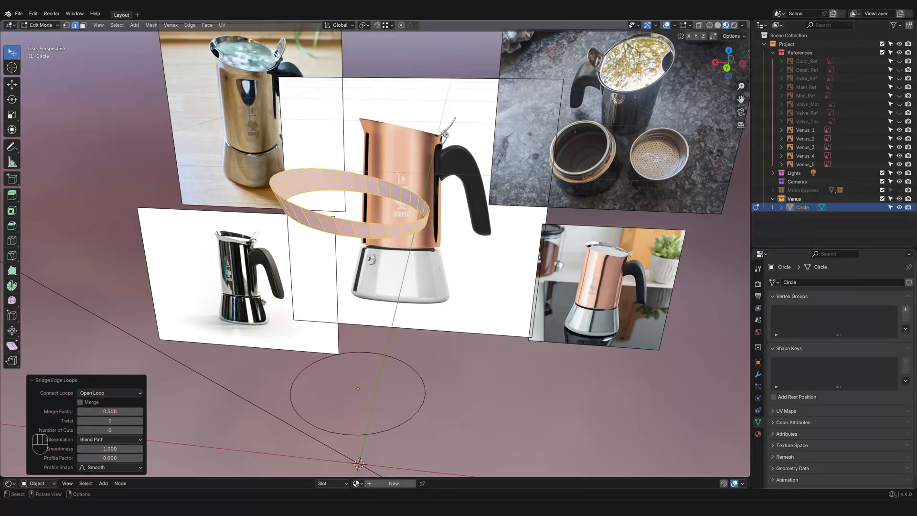
{"action": "left_click", "coordinate": [455, 277]}
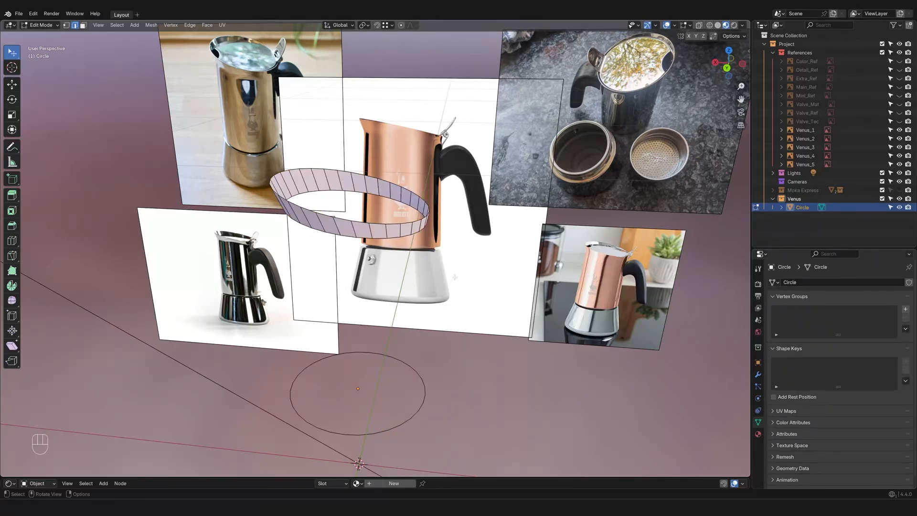
Step: Bridge the lower edge loop of the flared band with the bottom ring to form the body's side walls
{"action": "left_click", "coordinate": [380, 236], "text": "alt"}
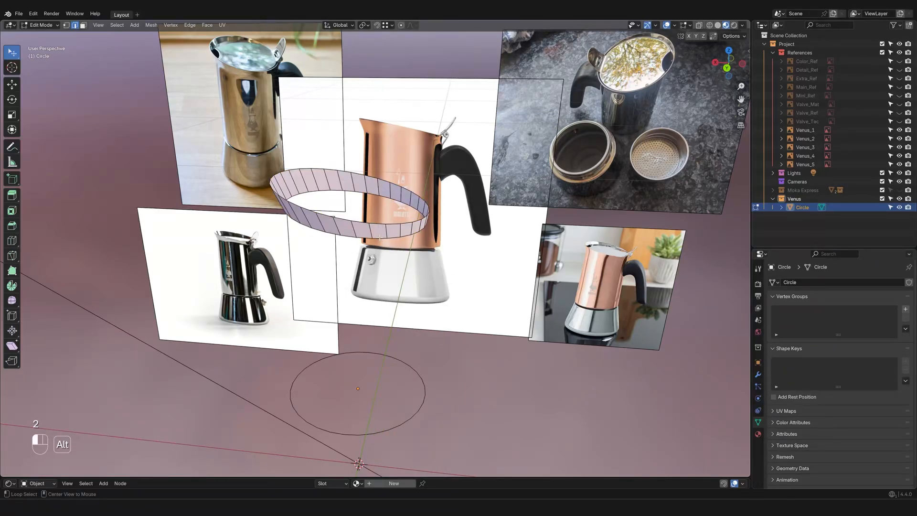
{"action": "left_click", "coordinate": [412, 369], "text": "alt+shift"}
{"action": "key", "text": "ctrl+e"}
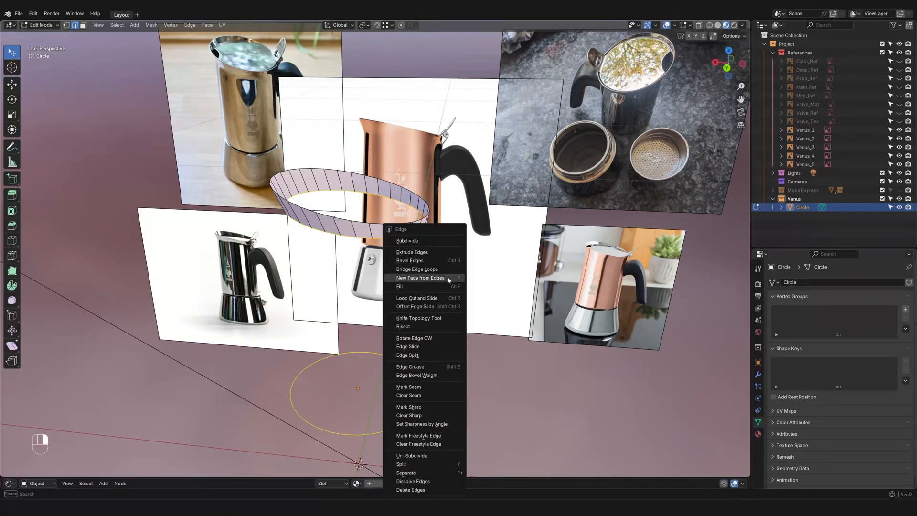
{"action": "left_click", "coordinate": [417, 269]}
Step: Fill the open slanted rim loop with a face and inset that face with a thickness of 2.82 cm
{"action": "middle_click_drag", "start_coordinate": [430, 287], "coordinate": [466, 280]}
{"action": "scroll", "coordinate": [497, 277], "scroll_direction": "up", "scroll_amount": 8}
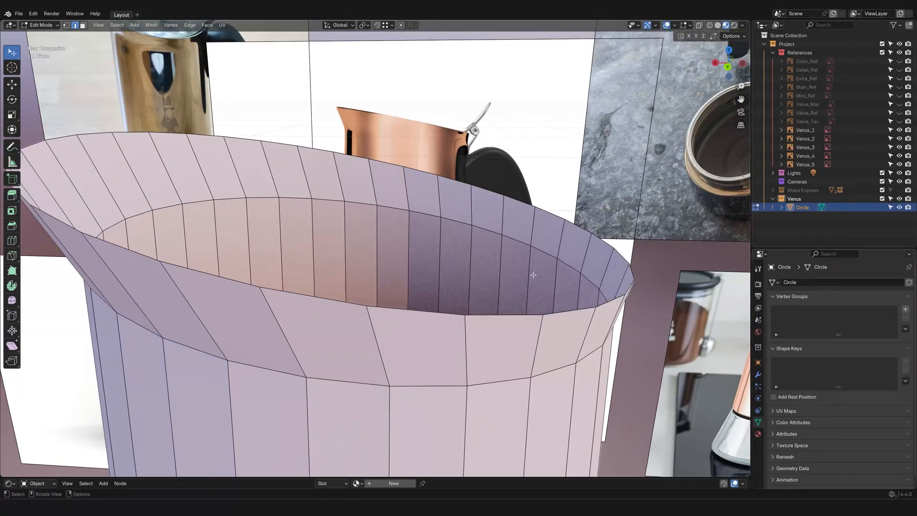
{"action": "scroll", "coordinate": [516, 297], "scroll_direction": "down", "scroll_amount": 2}
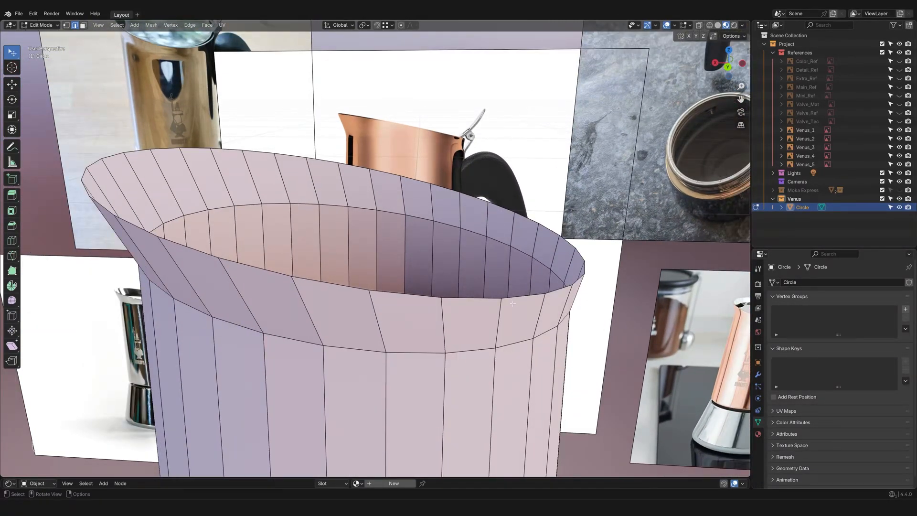
{"action": "key", "text": "alt"}
{"action": "left_click", "coordinate": [521, 295], "text": "alt"}
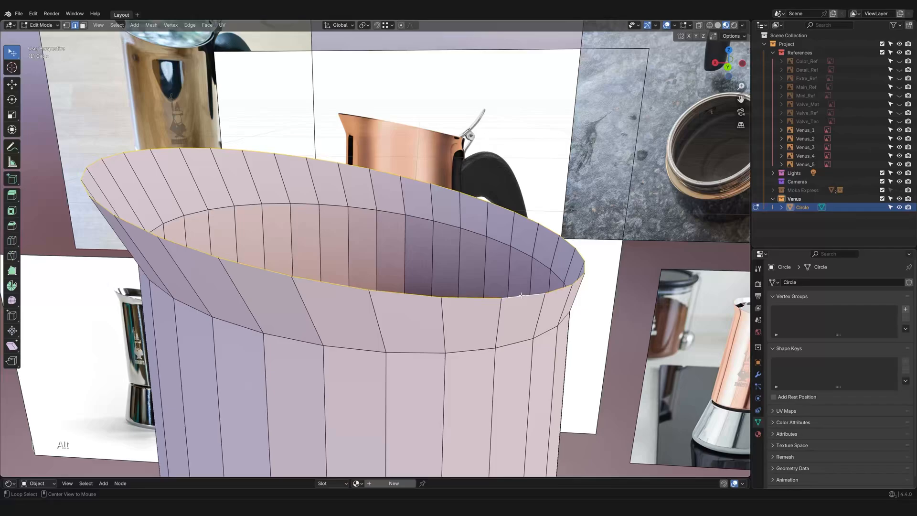
{"action": "key", "text": "f"}
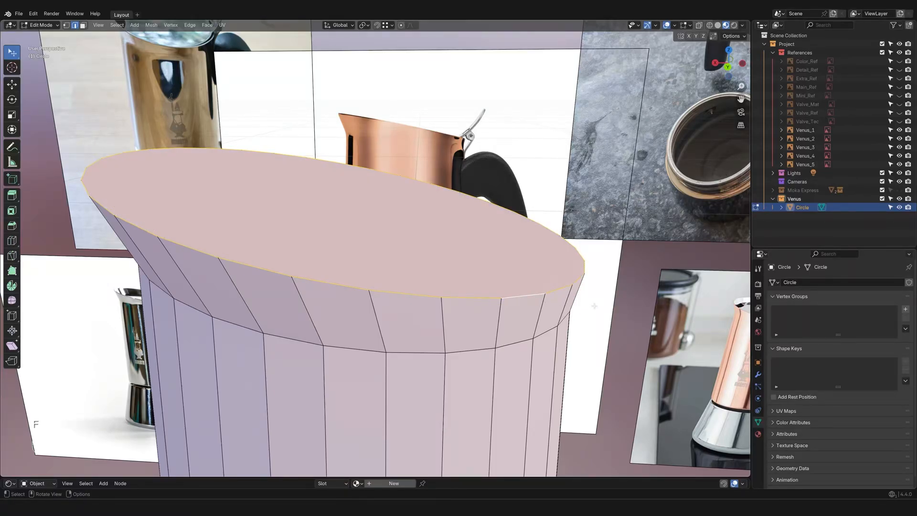
{"action": "key", "text": "i"}
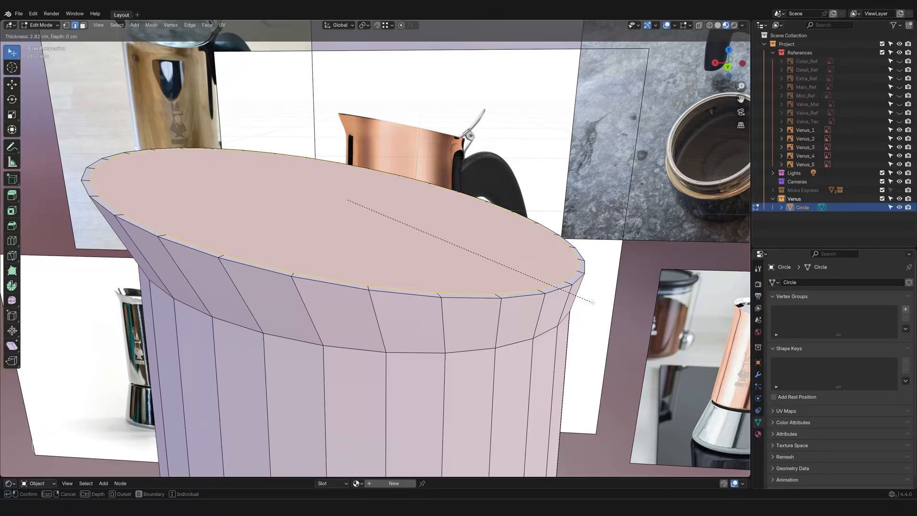
{"action": "left_click", "coordinate": [592, 302]}
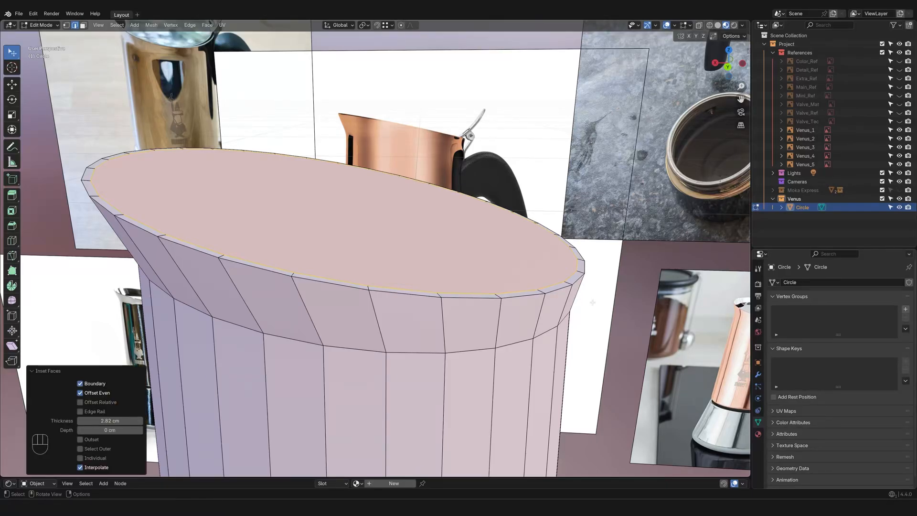
Step: Examine the rim thickness, spout and flared lip in the polished steel pot's reference photo and compare them with the modelled rim
{"action": "scroll", "coordinate": [593, 302], "scroll_direction": "down", "scroll_amount": 1}
{"action": "middle_click_drag", "start_coordinate": [593, 302], "coordinate": [200, 45], "text": "shift"}
{"action": "scroll", "coordinate": [200, 45], "scroll_direction": "up", "scroll_amount": 3}
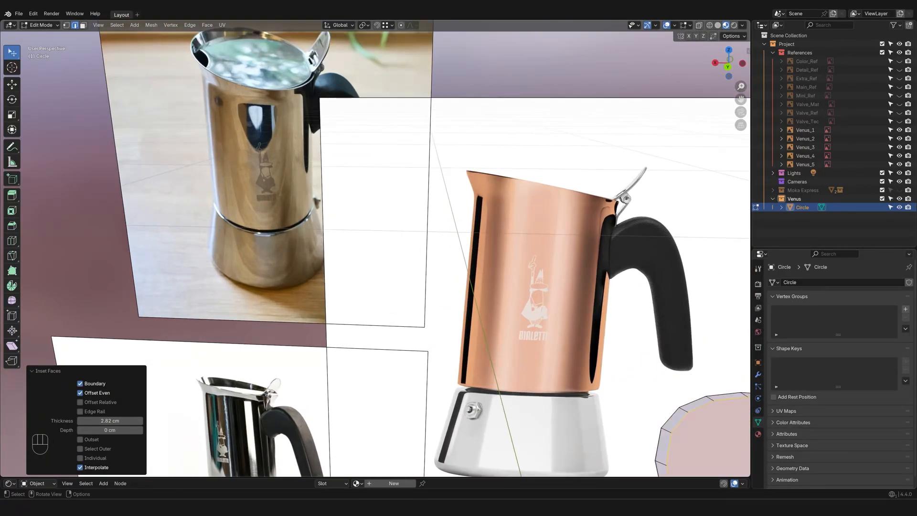
{"action": "left_click", "coordinate": [727, 67]}
{"action": "scroll", "coordinate": [374, 201], "scroll_direction": "down", "scroll_amount": 6}
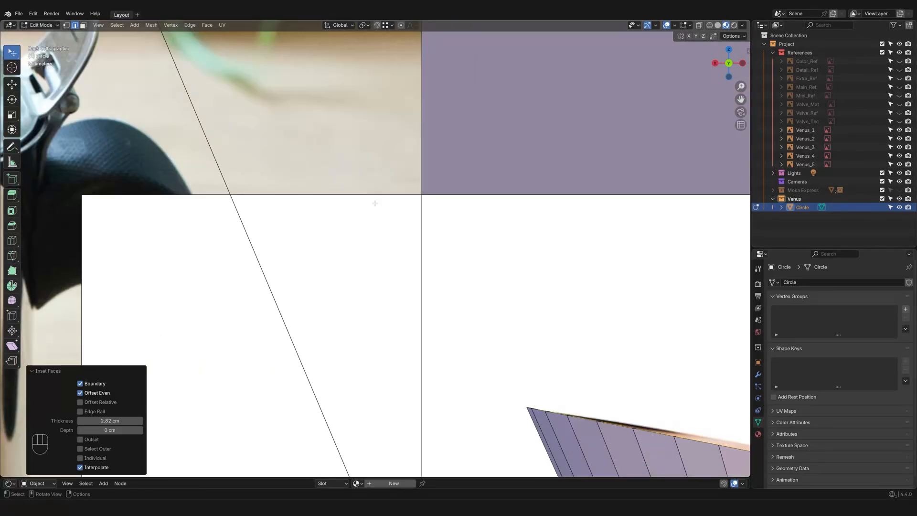
{"action": "middle_click_drag", "start_coordinate": [375, 201], "coordinate": [745, 308], "text": "shift"}
{"action": "middle_click_drag", "start_coordinate": [520, 274], "coordinate": [604, 353], "text": "shift"}
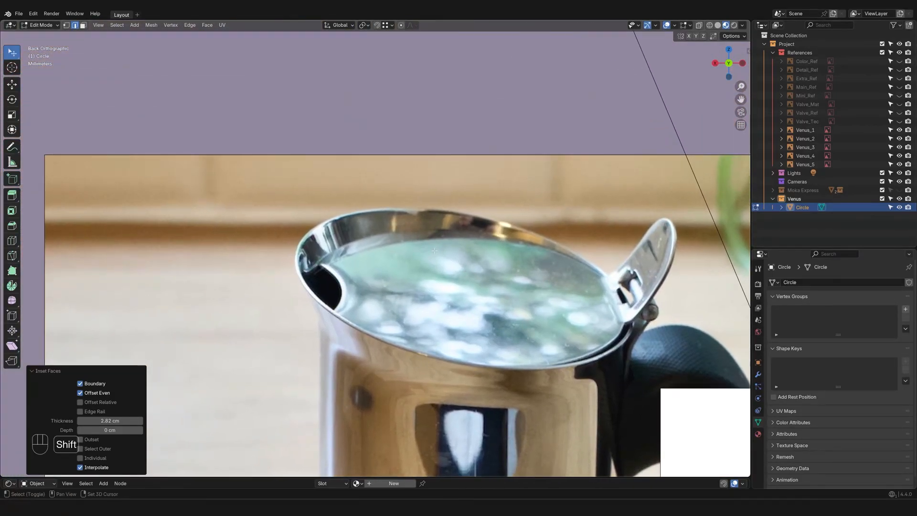
{"action": "scroll", "coordinate": [286, 194], "scroll_direction": "up", "scroll_amount": 3}
{"action": "scroll", "coordinate": [252, 288], "scroll_direction": "down", "scroll_amount": 10}
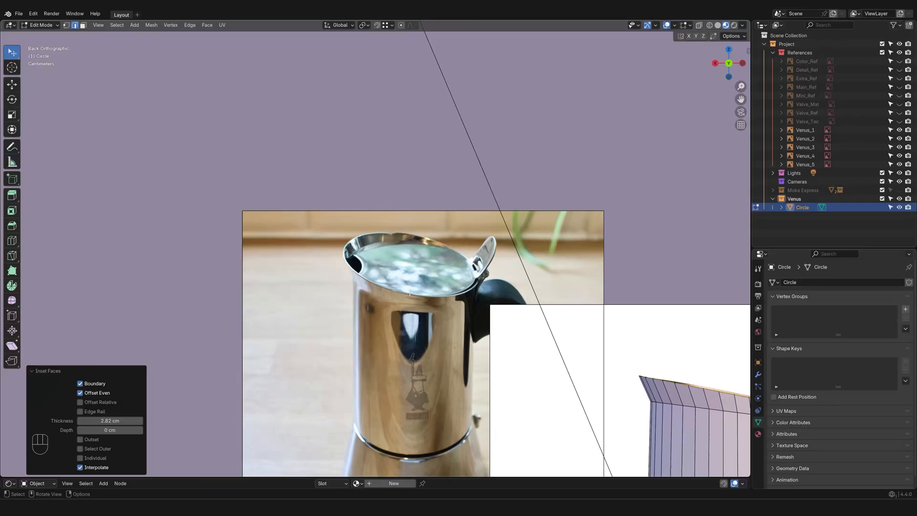
{"action": "middle_click_drag", "start_coordinate": [525, 313], "coordinate": [473, 285], "text": "shift"}
{"action": "scroll", "coordinate": [474, 285], "scroll_direction": "up", "scroll_amount": 3}
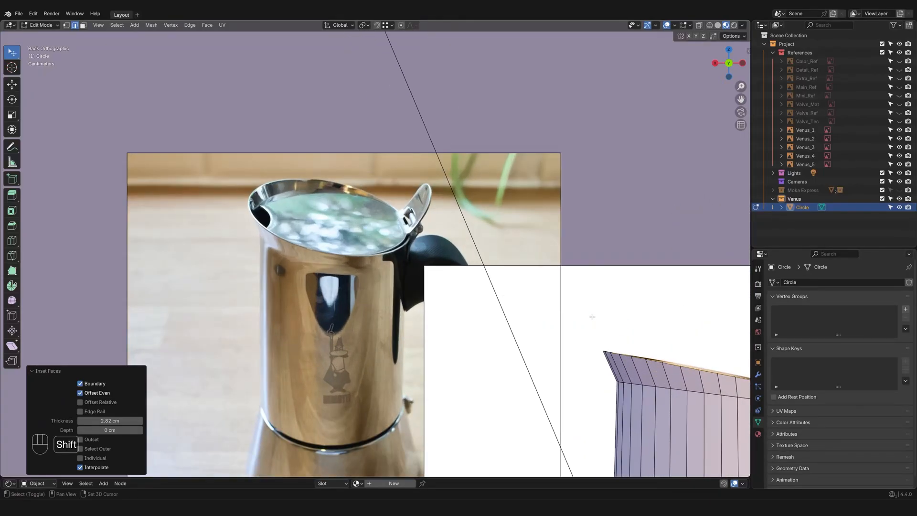
{"action": "middle_click_drag", "start_coordinate": [588, 311], "coordinate": [473, 252], "text": "shift"}
{"action": "middle_click_drag", "start_coordinate": [162, 160], "coordinate": [328, 201], "text": "shift"}
{"action": "scroll", "coordinate": [314, 164], "scroll_direction": "up", "scroll_amount": 7}
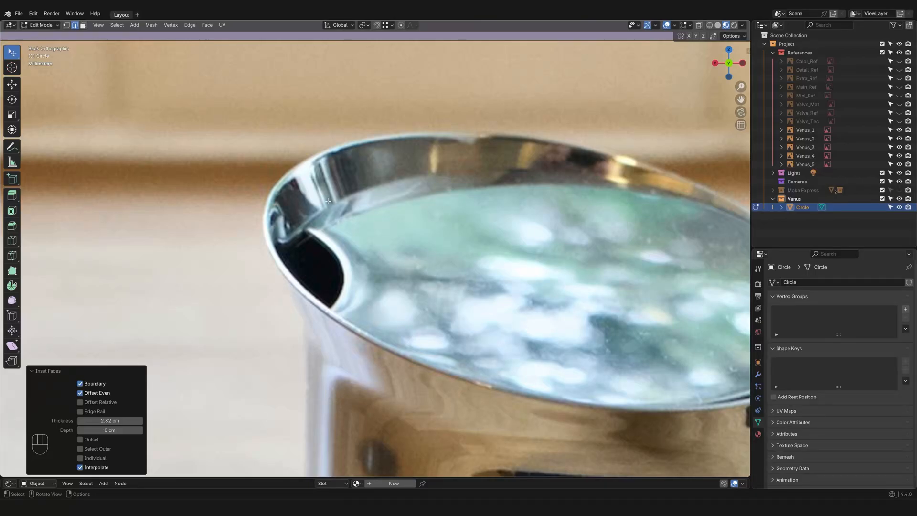
Step: Examine the spout opening, lid edge and inner rim in the steel pot's angled and overhead reference photos
{"action": "scroll", "coordinate": [317, 192], "scroll_direction": "down", "scroll_amount": 3}
{"action": "middle_click_drag", "start_coordinate": [559, 326], "coordinate": [375, 286], "text": "shift"}
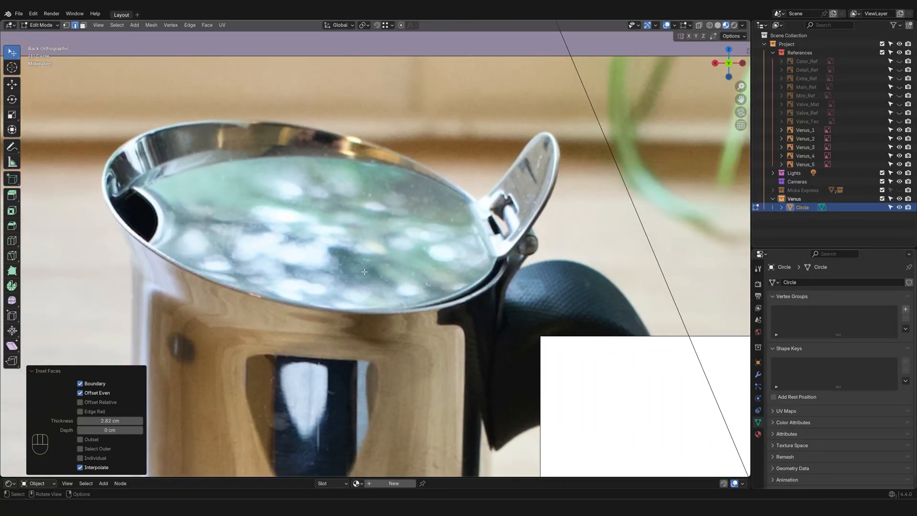
{"action": "scroll", "coordinate": [364, 271], "scroll_direction": "down", "scroll_amount": 7}
{"action": "middle_click_drag", "start_coordinate": [364, 272], "coordinate": [231, 146], "text": "shift"}
{"action": "middle_click_drag", "start_coordinate": [615, 249], "coordinate": [385, 236], "text": "shift"}
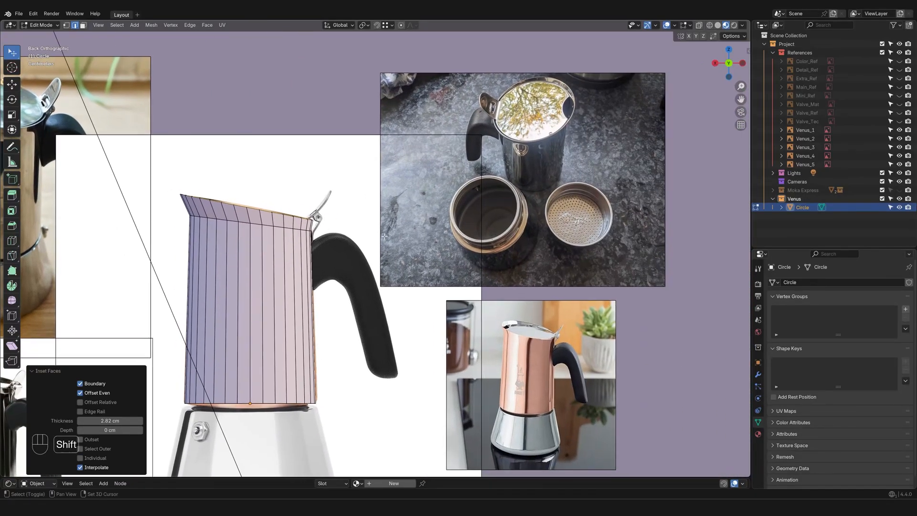
{"action": "scroll", "coordinate": [529, 228], "scroll_direction": "up", "scroll_amount": 10}
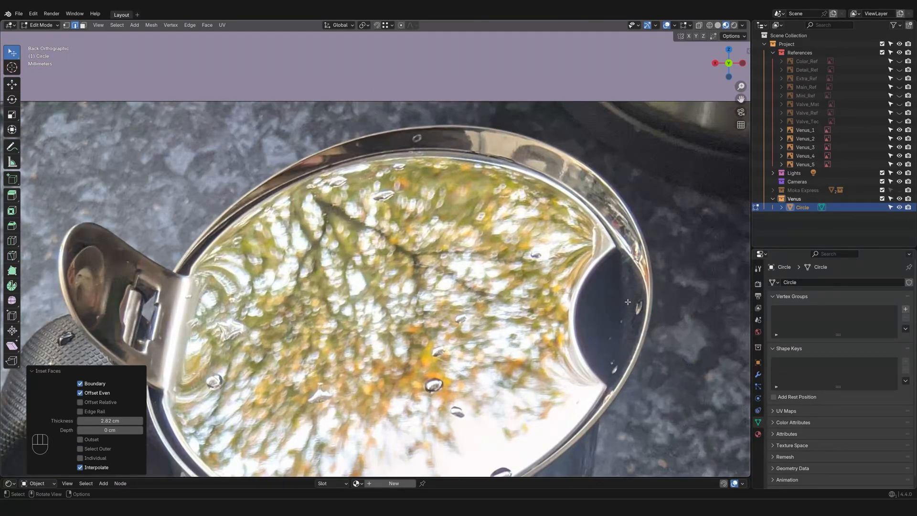
{"action": "scroll", "coordinate": [522, 371], "scroll_direction": "down", "scroll_amount": 8}
{"action": "middle_click_drag", "start_coordinate": [294, 373], "coordinate": [607, 277], "text": "shift"}
{"action": "middle_click_drag", "start_coordinate": [418, 297], "coordinate": [554, 231], "text": "shift"}
{"action": "scroll", "coordinate": [525, 249], "scroll_direction": "up", "scroll_amount": 2}
{"action": "middle_click_drag", "start_coordinate": [496, 272], "coordinate": [466, 256], "text": "shift"}
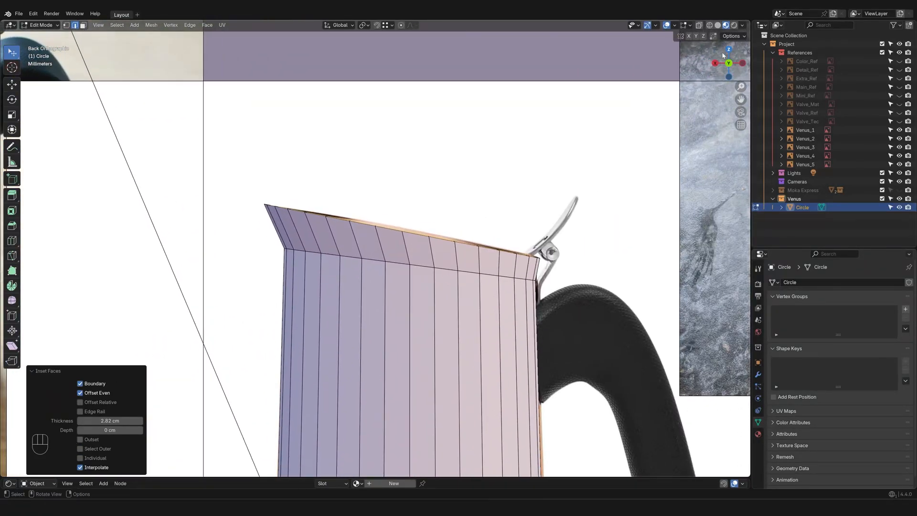
{"action": "key", "text": "KP_7"}
{"action": "scroll", "coordinate": [482, 229], "scroll_direction": "up", "scroll_amount": 2}
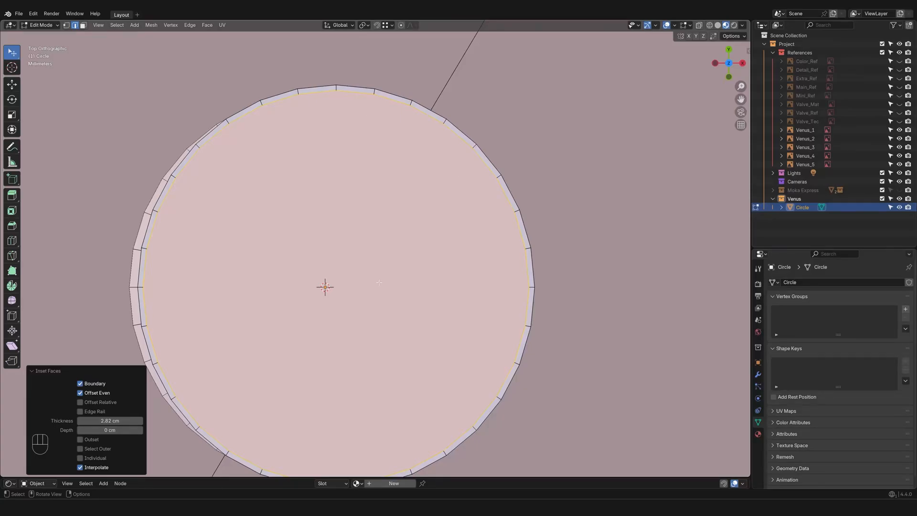
{"action": "middle_click_drag", "start_coordinate": [379, 283], "coordinate": [492, 239]}
{"action": "key", "text": "x"}
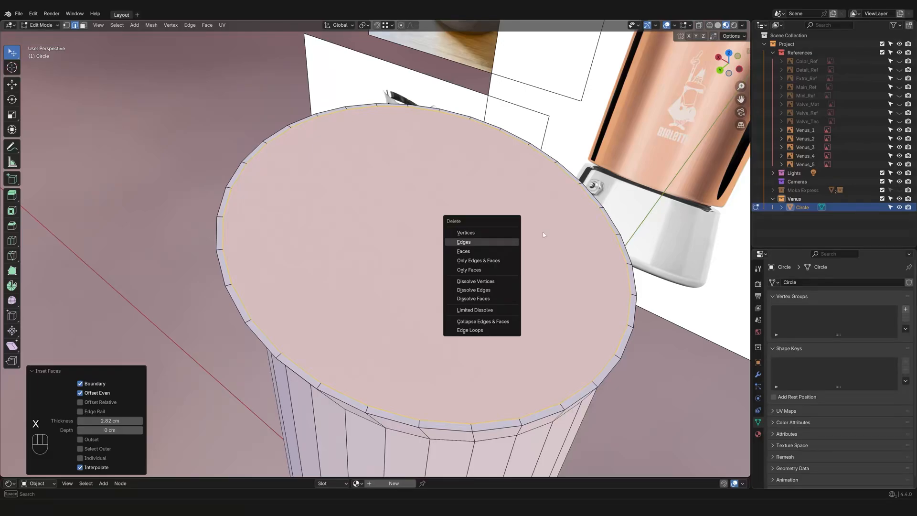
{"action": "middle_click_drag", "start_coordinate": [574, 232], "coordinate": [512, 220]}
{"action": "scroll", "coordinate": [564, 213], "scroll_direction": "down", "scroll_amount": 4}
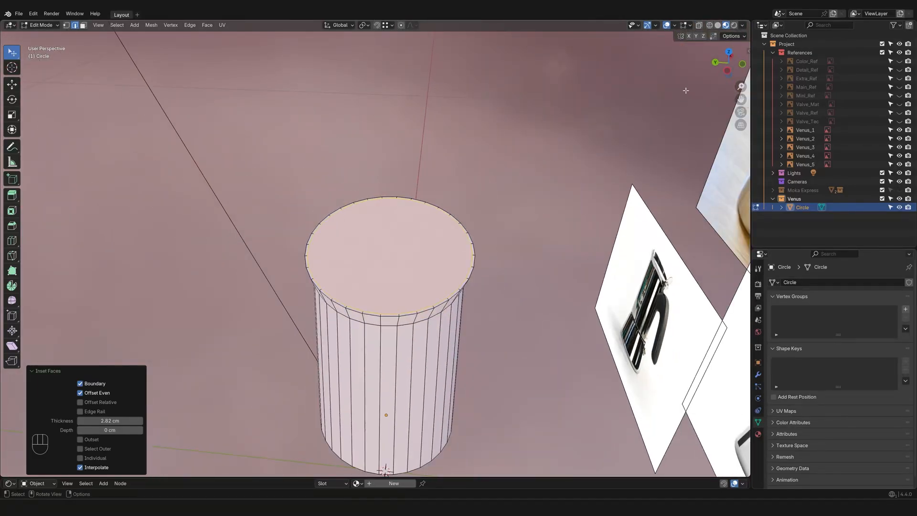
Step: Extrude the inset top face about 1.78 cm down along Z and scale it to about 0.83
{"action": "left_click", "coordinate": [715, 62]}
{"action": "middle_click_drag", "start_coordinate": [545, 260], "coordinate": [529, 265], "text": "shift"}
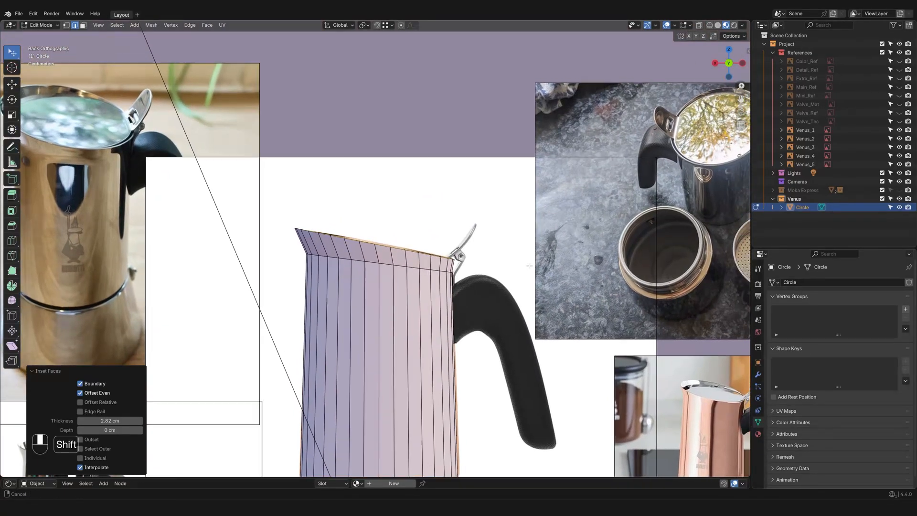
{"action": "scroll", "coordinate": [529, 266], "scroll_direction": "up", "scroll_amount": 3}
{"action": "middle_click_drag", "start_coordinate": [615, 207], "coordinate": [592, 245]}
{"action": "key", "text": "e"}
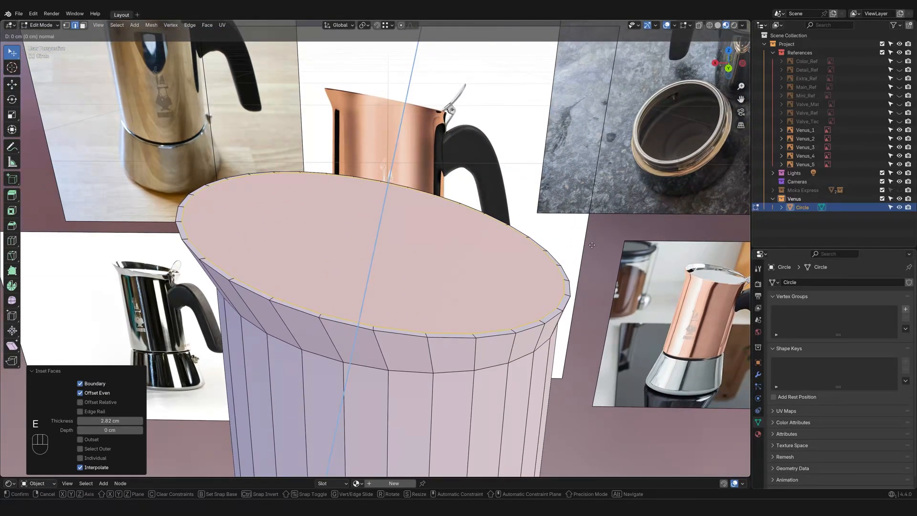
{"action": "key", "text": "z"}
{"action": "key", "text": "z"}
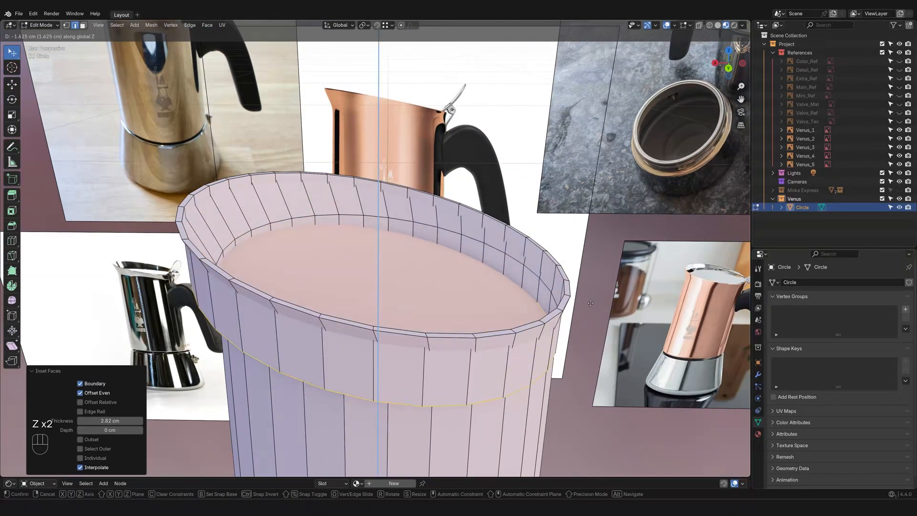
{"action": "left_click", "coordinate": [592, 306]}
{"action": "key", "text": "s"}
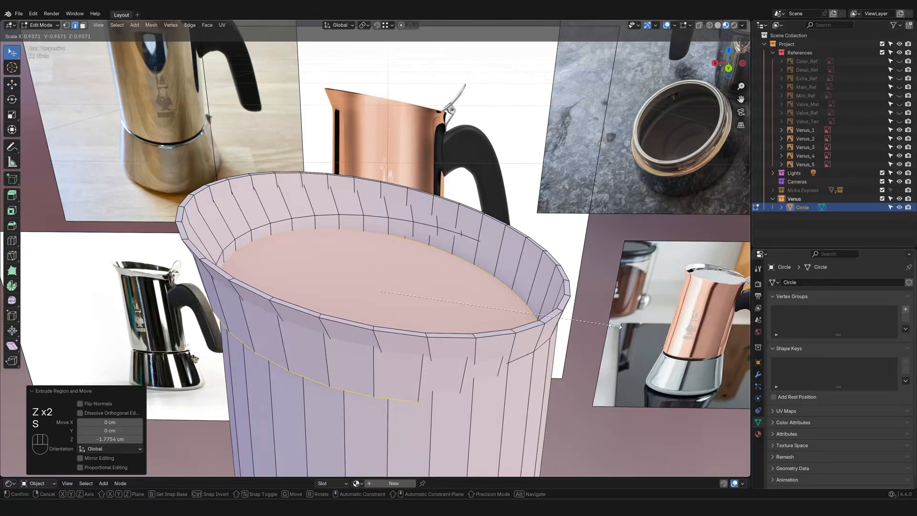
{"action": "left_click", "coordinate": [587, 321]}
Step: In see-through back view, rotate the inner face about -3.96° and move it up to the seam below the flared band
{"action": "middle_click_drag", "start_coordinate": [587, 322], "coordinate": [478, 299]}
{"action": "left_click", "coordinate": [730, 69]}
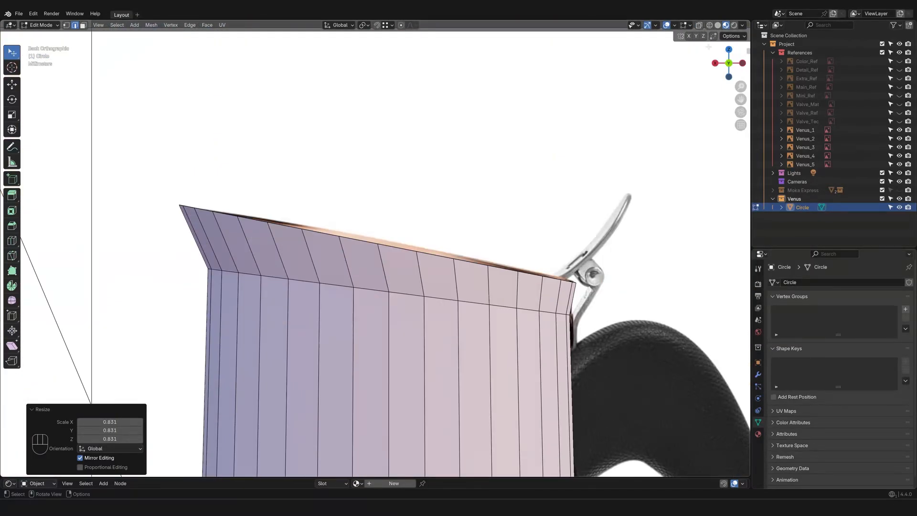
{"action": "left_click", "coordinate": [700, 26]}
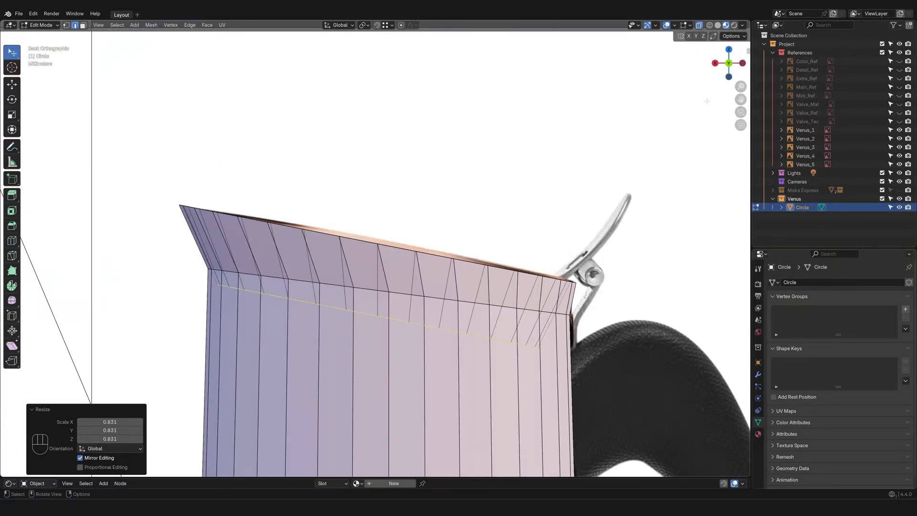
{"action": "middle_click_drag", "start_coordinate": [690, 250], "coordinate": [665, 271], "text": "shift"}
{"action": "scroll", "coordinate": [652, 329], "scroll_direction": "up", "scroll_amount": 1}
{"action": "middle_click_drag", "start_coordinate": [651, 338], "coordinate": [617, 307], "text": "shift"}
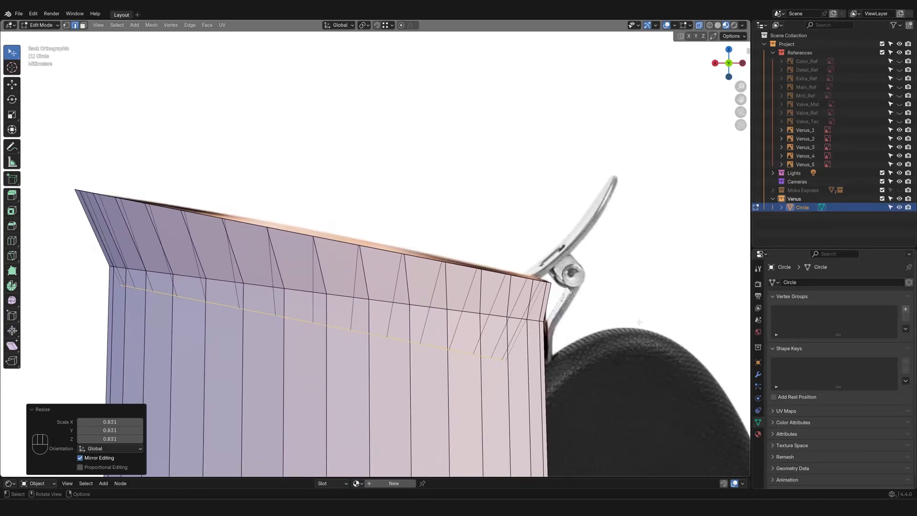
{"action": "scroll", "coordinate": [626, 312], "scroll_direction": "up", "scroll_amount": 1}
{"action": "middle_click_drag", "start_coordinate": [613, 391], "coordinate": [643, 384], "text": "shift"}
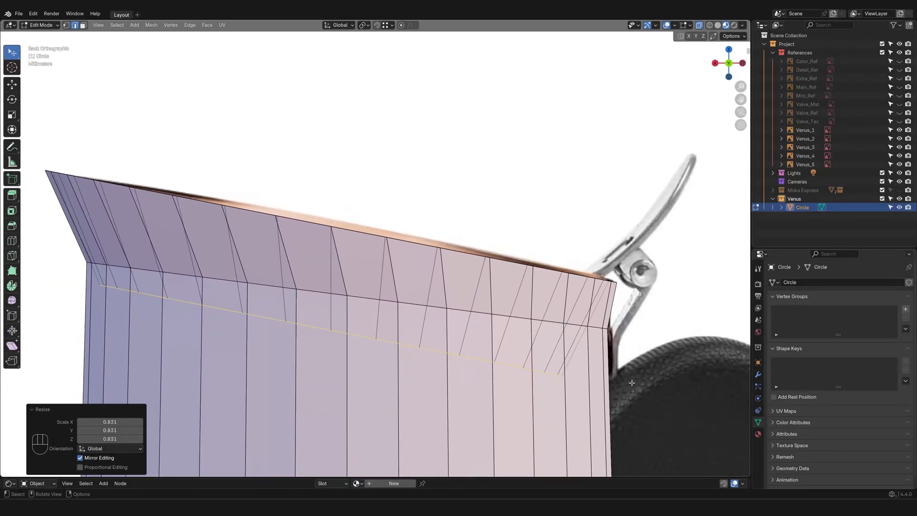
{"action": "key", "text": "r"}
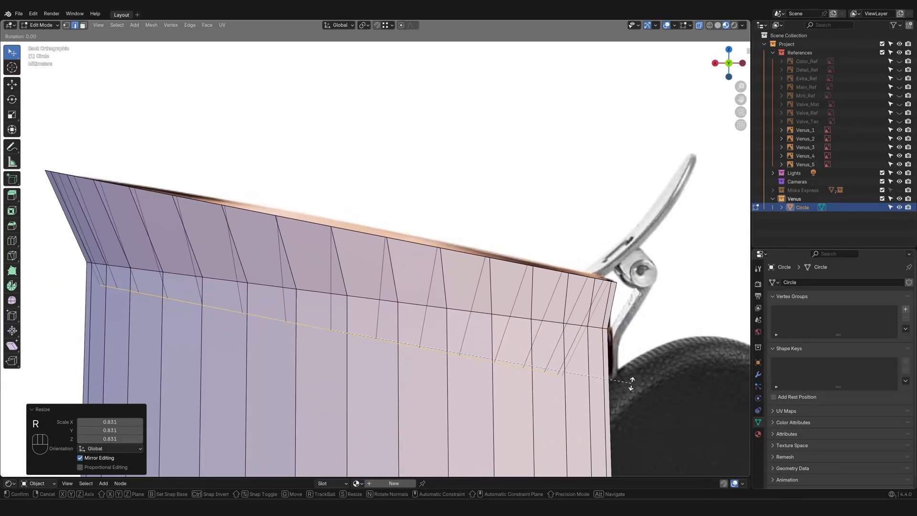
{"action": "left_click", "coordinate": [634, 362]}
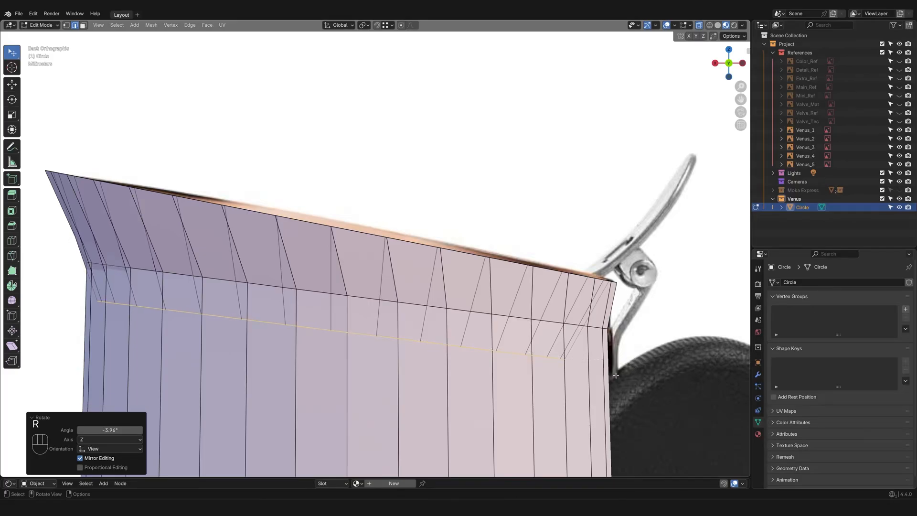
{"action": "key", "text": "g"}
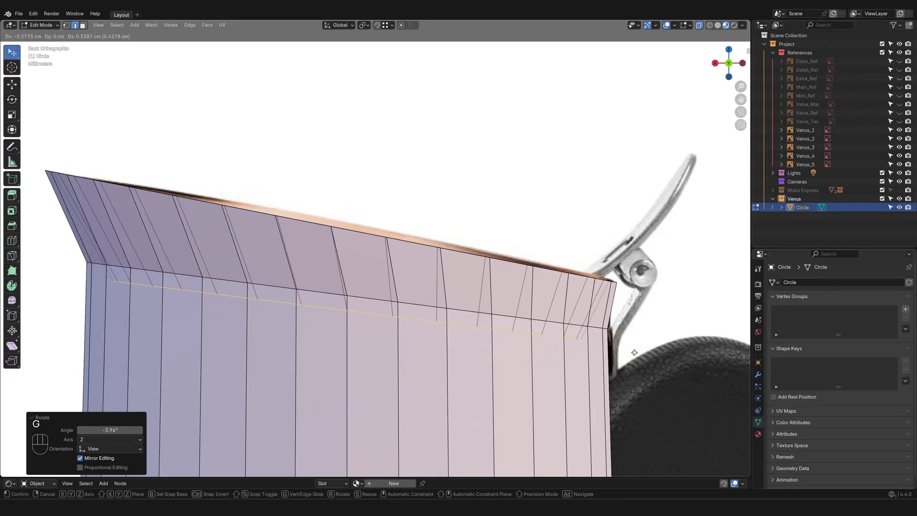
{"action": "left_click", "coordinate": [644, 341]}
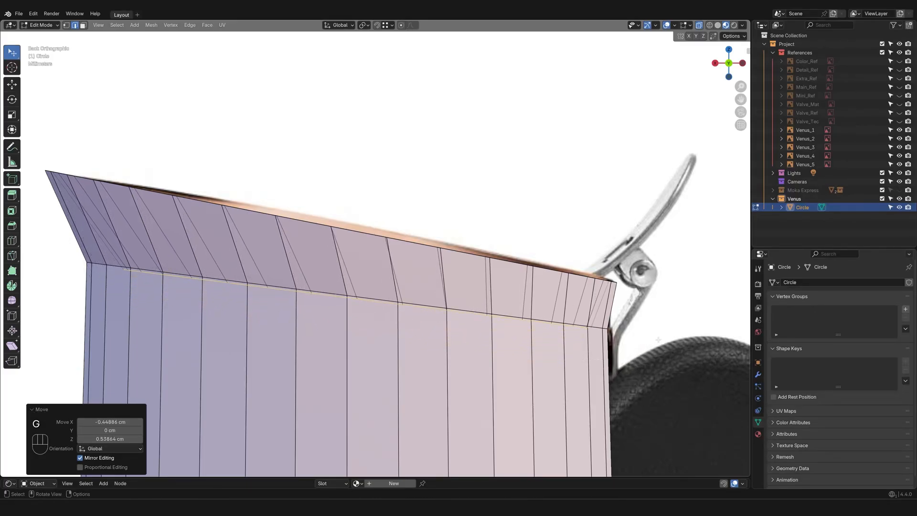
Step: Fine-tune the inner face's tilt to match the seam and scale it up by about 1.013
{"action": "key", "text": "r"}
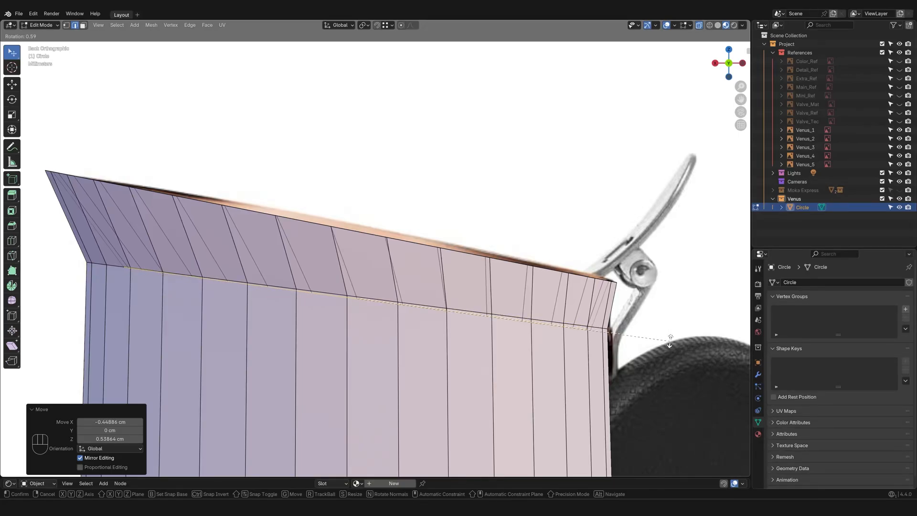
{"action": "left_click", "coordinate": [670, 339]}
{"action": "key", "text": "s"}
{"action": "left_click", "coordinate": [674, 338]}
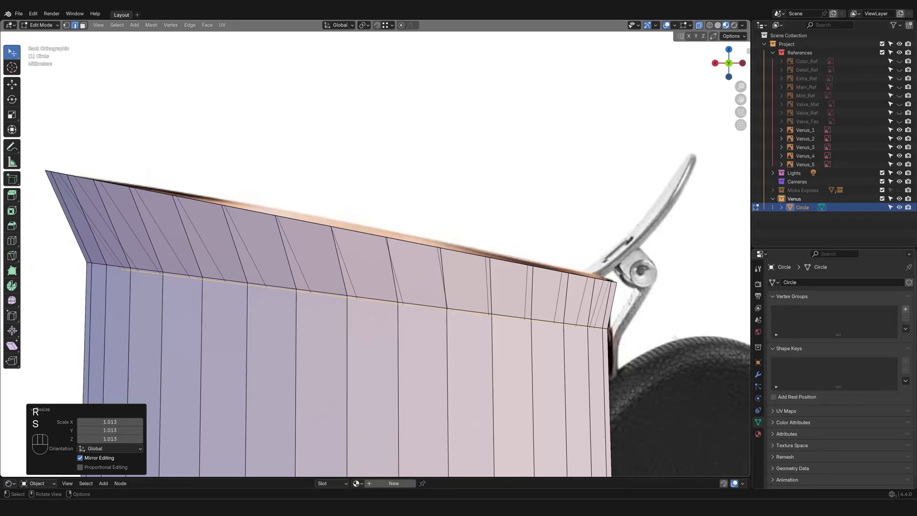
Step: Scale the inner face by about 1.01 in see-through back view and move it about 0.17 cm in X and 0.05 cm in Z
{"action": "middle_click_drag", "start_coordinate": [674, 338], "coordinate": [602, 328]}
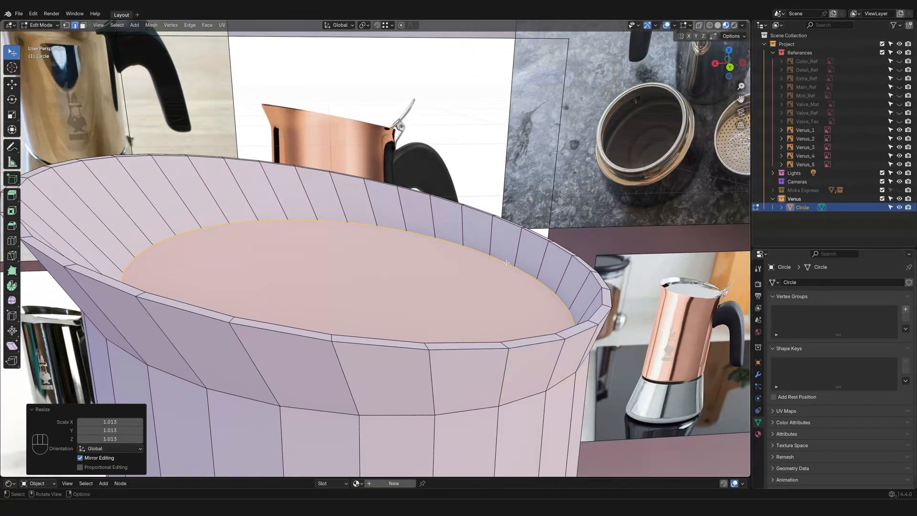
{"action": "left_click", "coordinate": [728, 68]}
{"action": "left_click", "coordinate": [699, 25]}
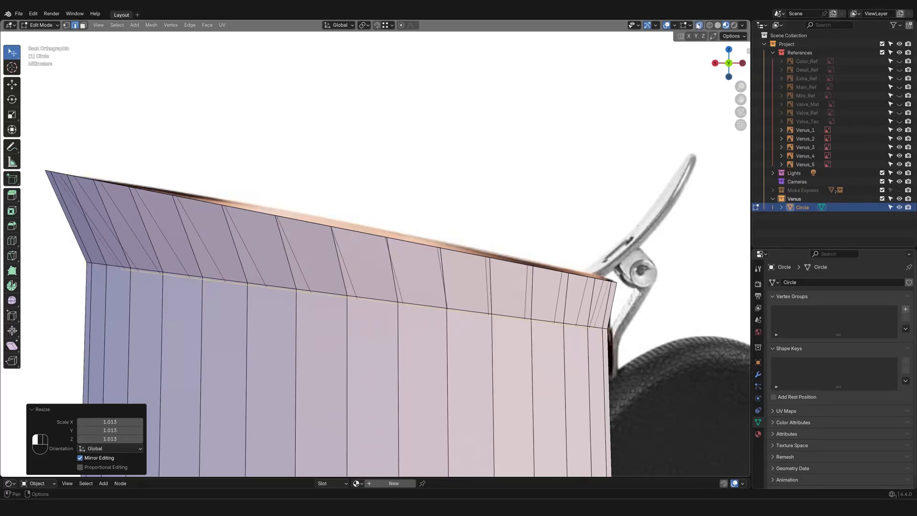
{"action": "middle_click_drag", "start_coordinate": [529, 313], "coordinate": [552, 321], "text": "shift"}
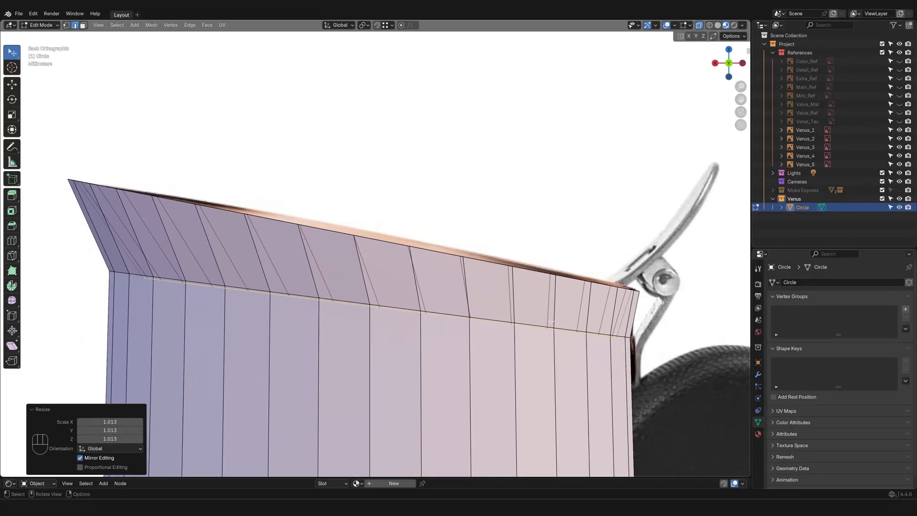
{"action": "key", "text": "s"}
{"action": "left_click", "coordinate": [579, 346]}
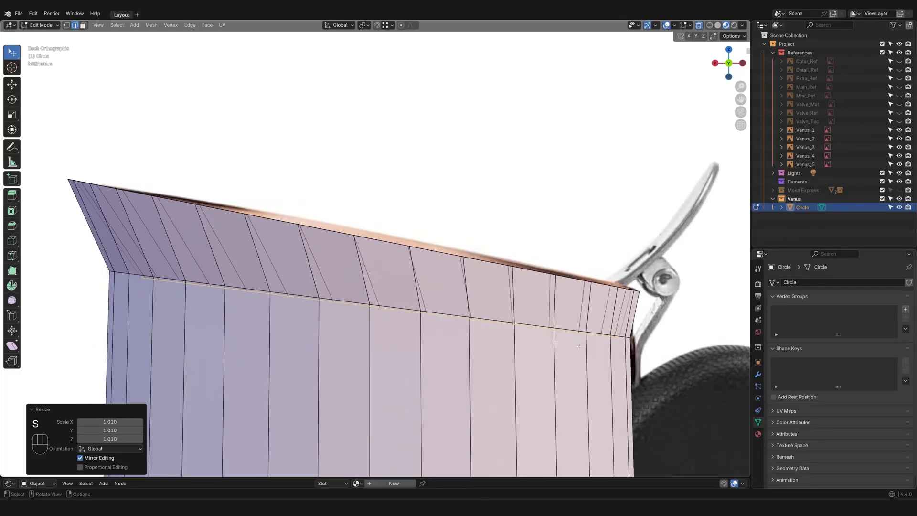
{"action": "key", "text": "g"}
{"action": "left_click", "coordinate": [568, 343]}
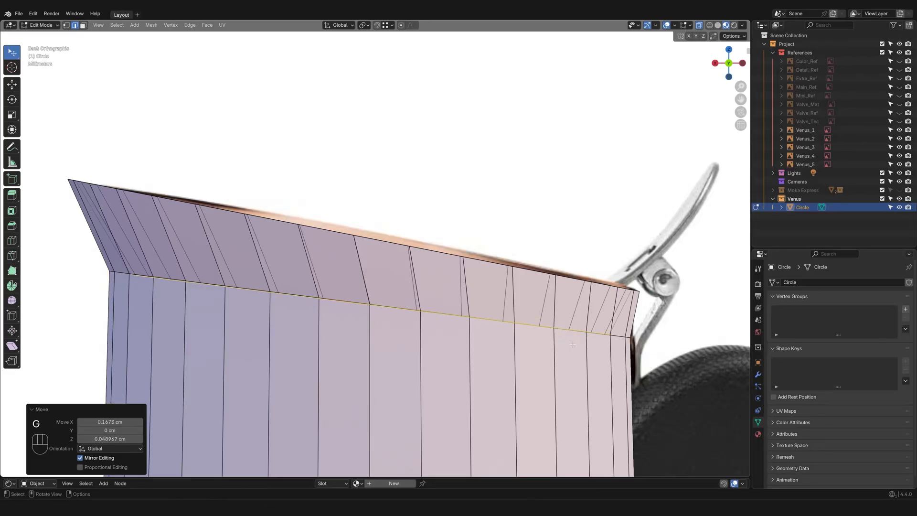
Step: Scale the inner face by about 1.027 and nudge it along X to line up with the outer seam
{"action": "key", "text": "s"}
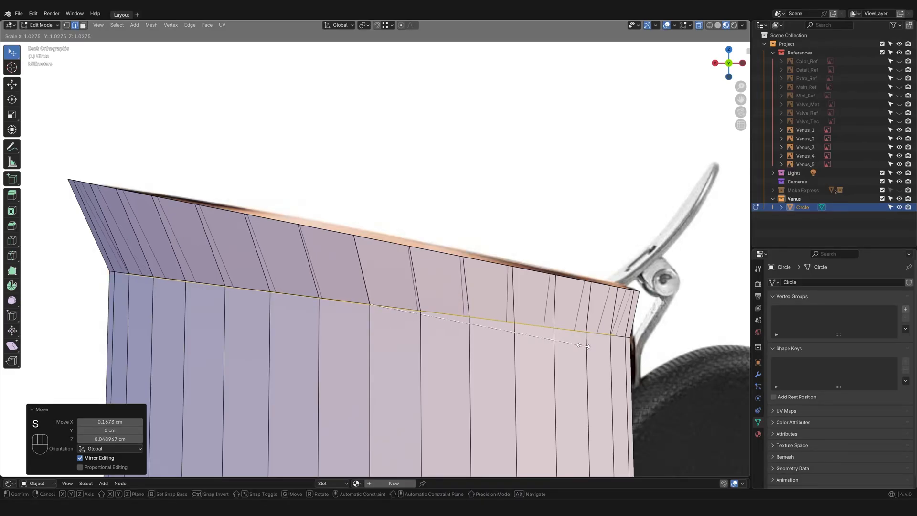
{"action": "left_click", "coordinate": [584, 346]}
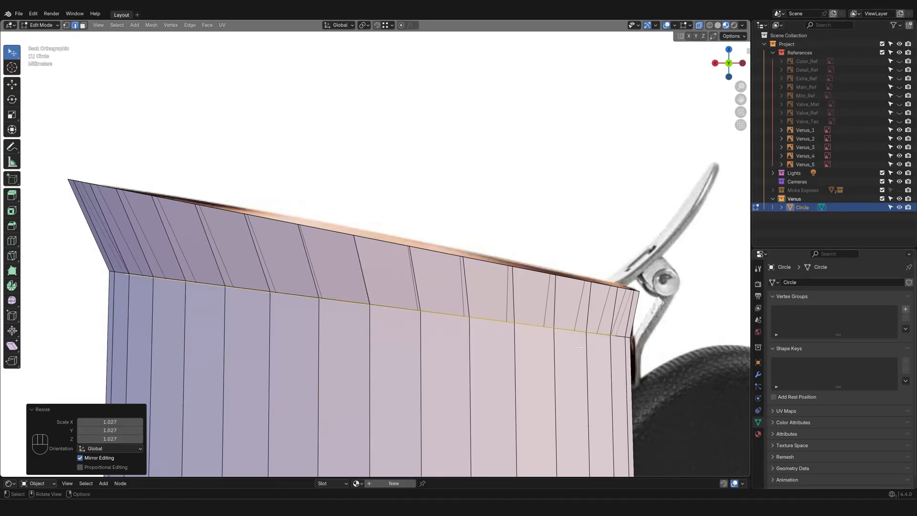
{"action": "key", "text": "g"}
{"action": "left_click", "coordinate": [579, 348]}
Step: Leave Edit Mode and apply Shade Smooth to the upper body
{"action": "scroll", "coordinate": [579, 356], "scroll_direction": "down", "scroll_amount": 8}
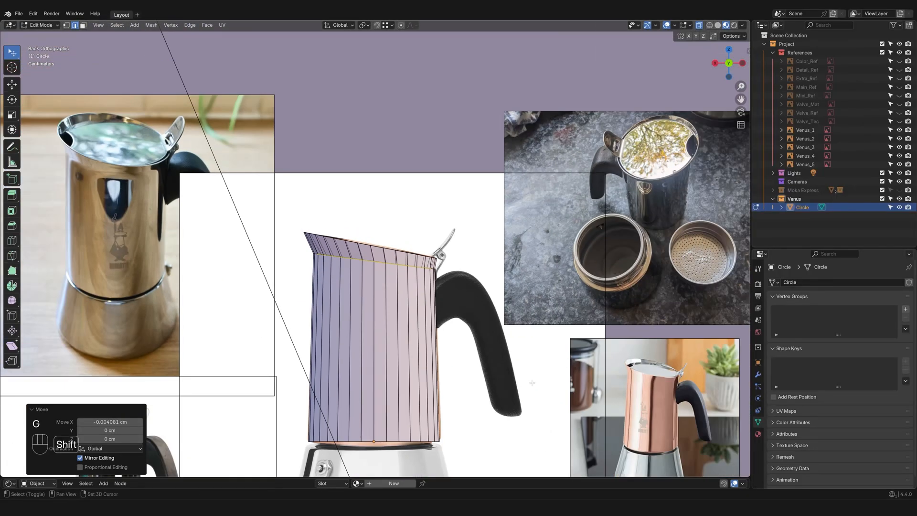
{"action": "scroll", "coordinate": [532, 383], "scroll_direction": "down", "scroll_amount": 2}
{"action": "key", "text": "Tab"}
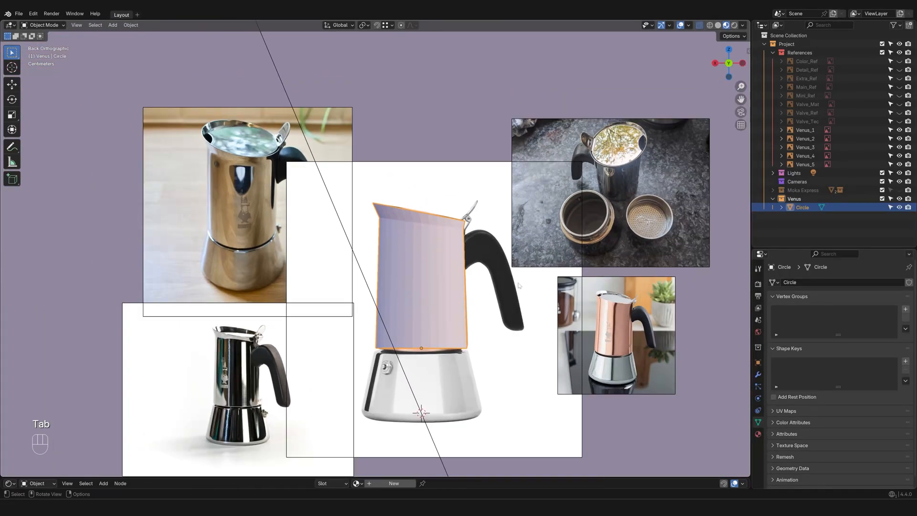
{"action": "right_click", "coordinate": [495, 250]}
{"action": "left_click", "coordinate": [496, 251]}
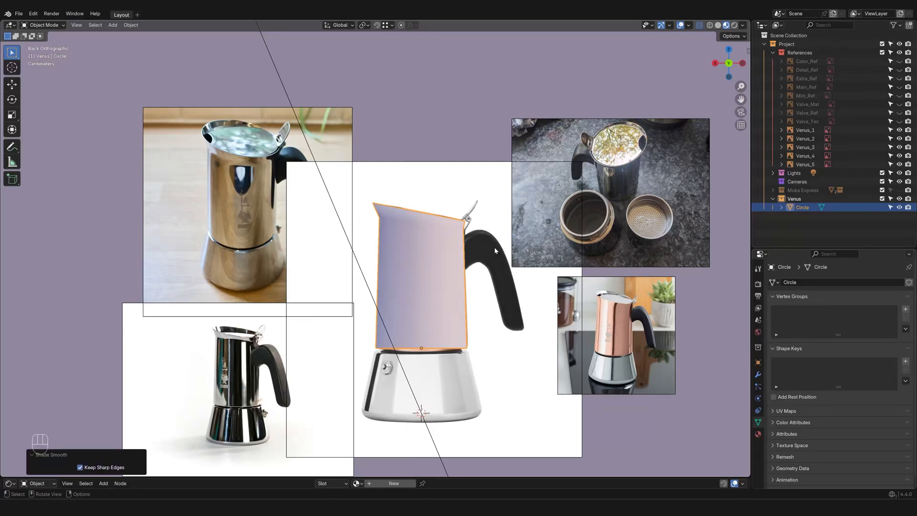
Step: Add a Subdivision Surface modifier to the upper body and set its viewport levels to 2
{"action": "left_click", "coordinate": [758, 374]}
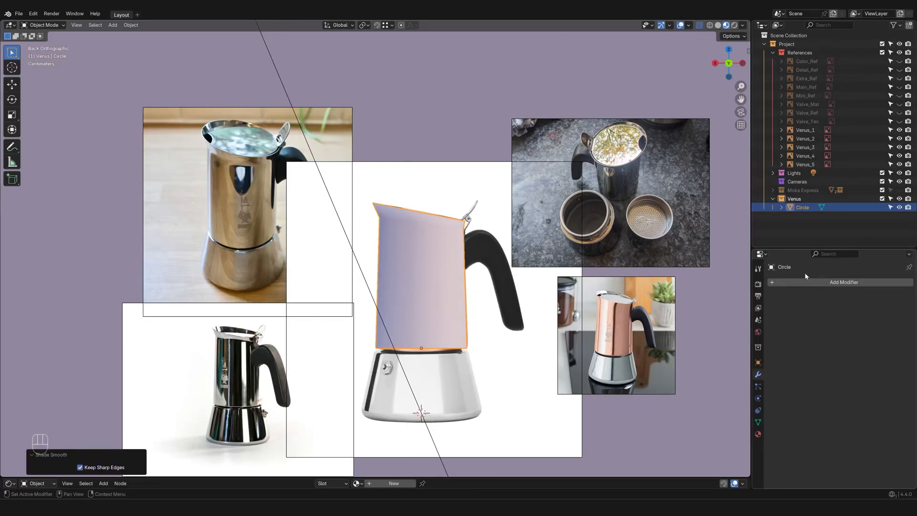
{"action": "left_click", "coordinate": [807, 285]}
{"action": "mouse_move", "coordinate": [795, 312]}
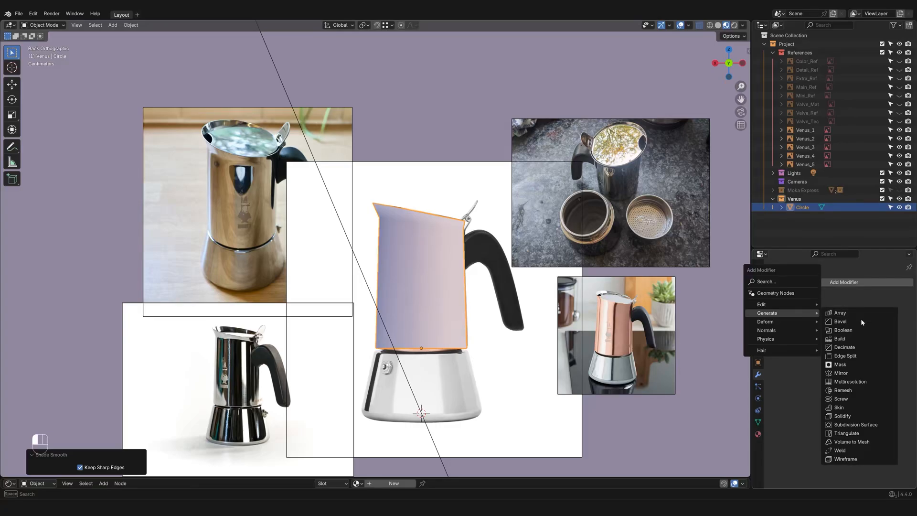
{"action": "left_click", "coordinate": [842, 425]}
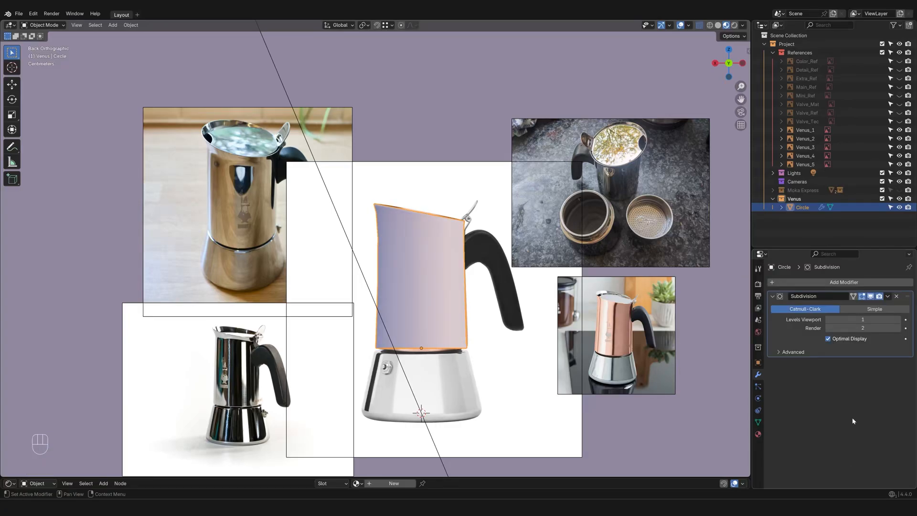
Step: Enter Edit Mode on the upper body, show its subdivision on the editing cage, and turn off X-ray
{"action": "middle_click_drag", "start_coordinate": [440, 261], "coordinate": [391, 297], "text": "shift"}
{"action": "scroll", "coordinate": [391, 296], "scroll_direction": "up", "scroll_amount": 2}
{"action": "middle_click_drag", "start_coordinate": [419, 335], "coordinate": [430, 303], "text": "shift"}
{"action": "key", "text": "Tab"}
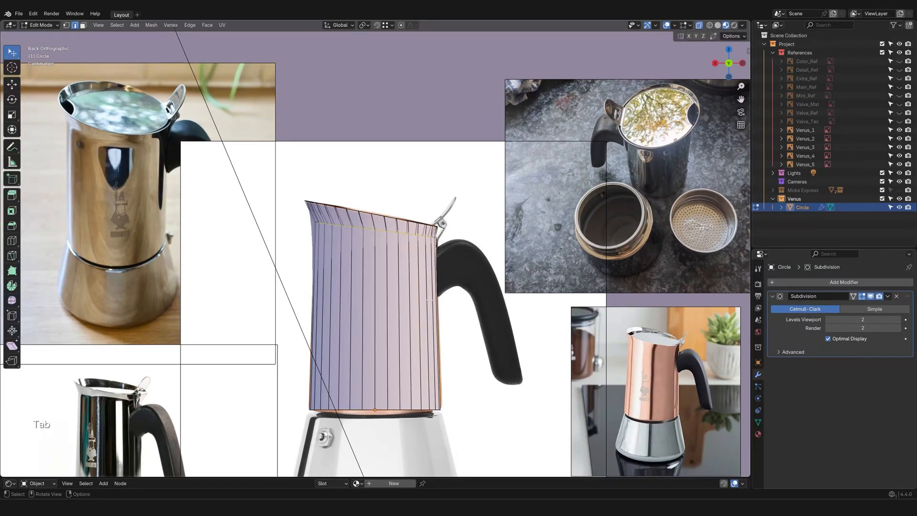
{"action": "scroll", "coordinate": [499, 304], "scroll_direction": "up", "scroll_amount": 2}
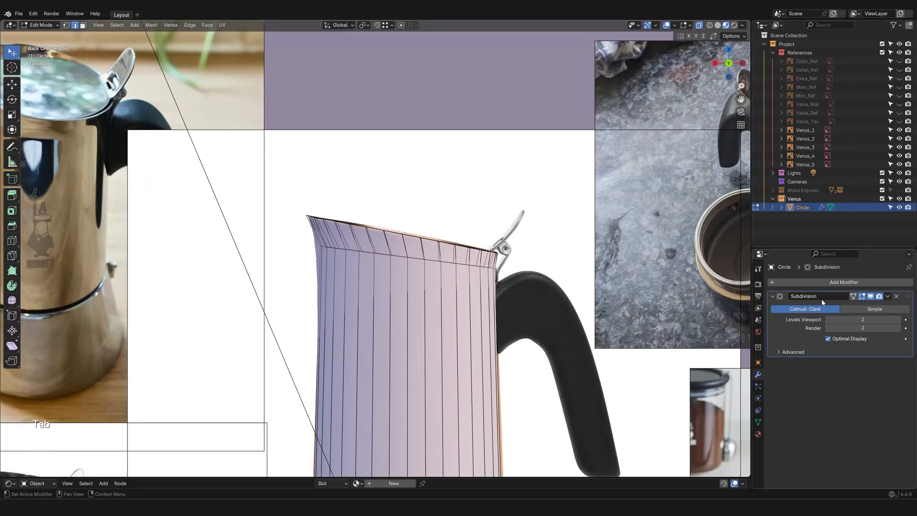
{"action": "left_click", "coordinate": [855, 296]}
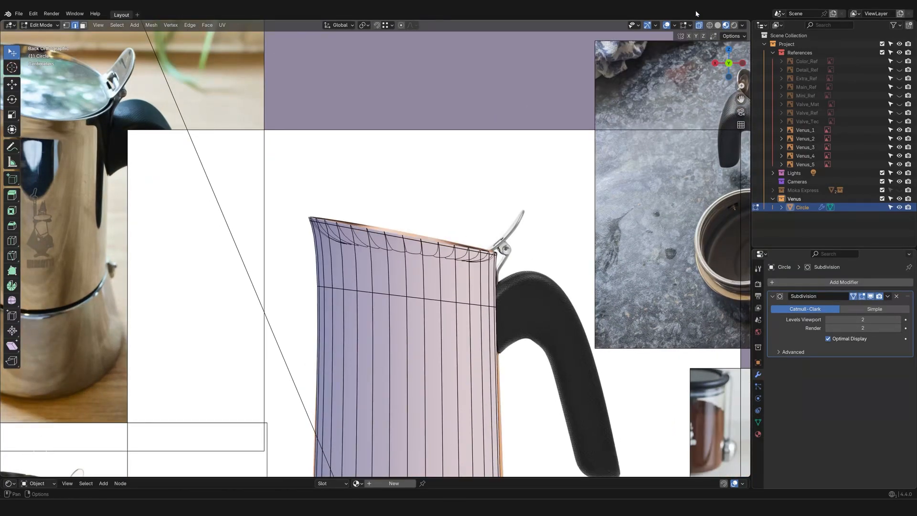
{"action": "left_click", "coordinate": [700, 27]}
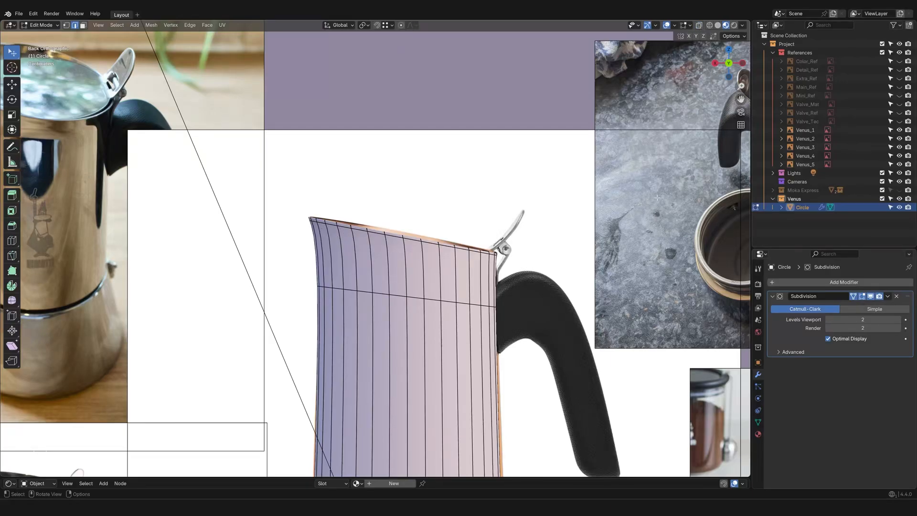
{"action": "middle_click_drag", "start_coordinate": [511, 357], "coordinate": [513, 285], "text": "shift"}
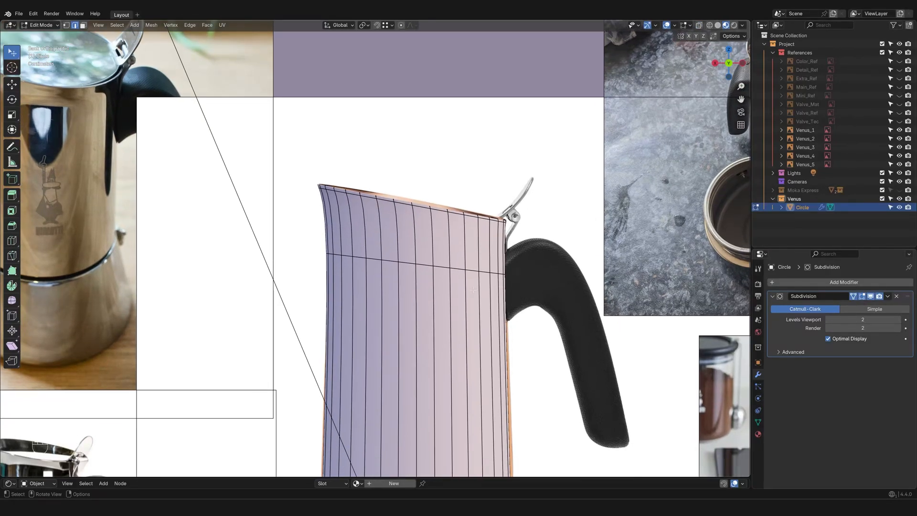
Step: Hide the subdivision in the viewport and add centred loop cuts around the flared rim and halfway down the body
{"action": "left_click", "coordinate": [862, 297]}
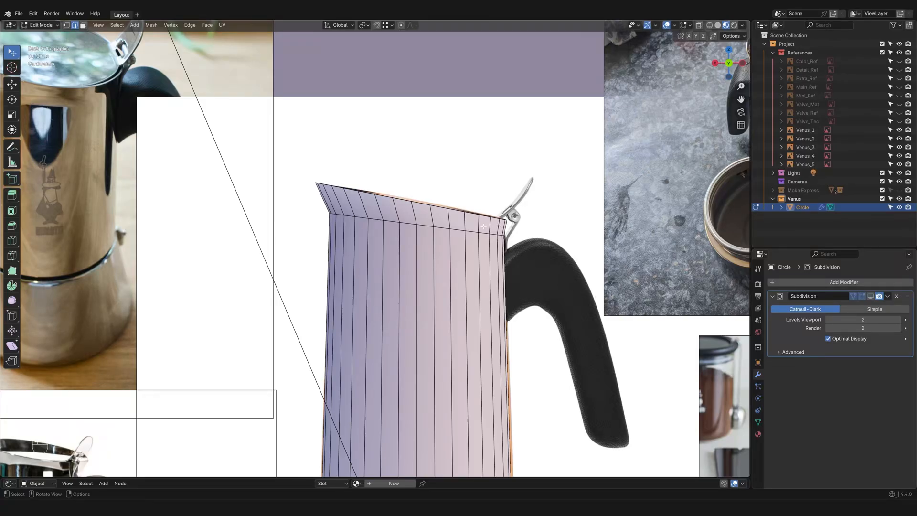
{"action": "key", "text": "ctrl+r"}
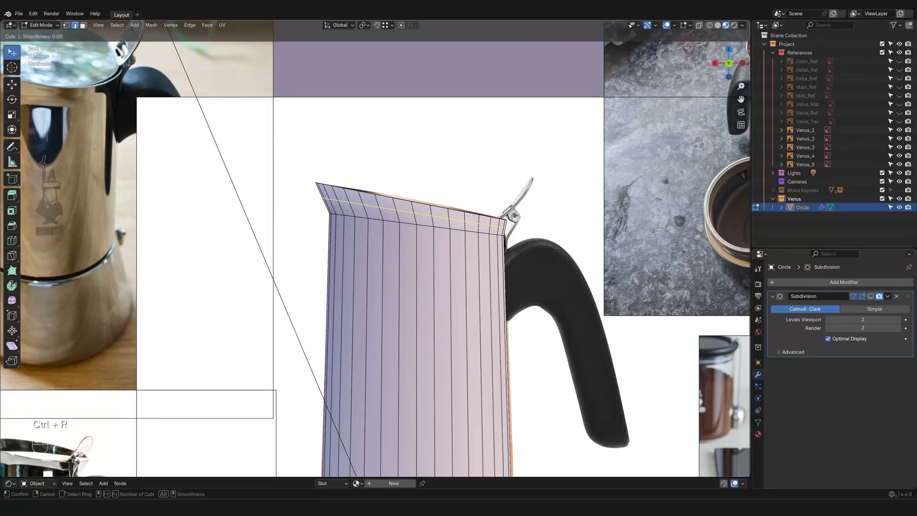
{"action": "left_click", "coordinate": [483, 226]}
{"action": "left_click", "coordinate": [483, 227]}
{"action": "key", "text": "ctrl+r"}
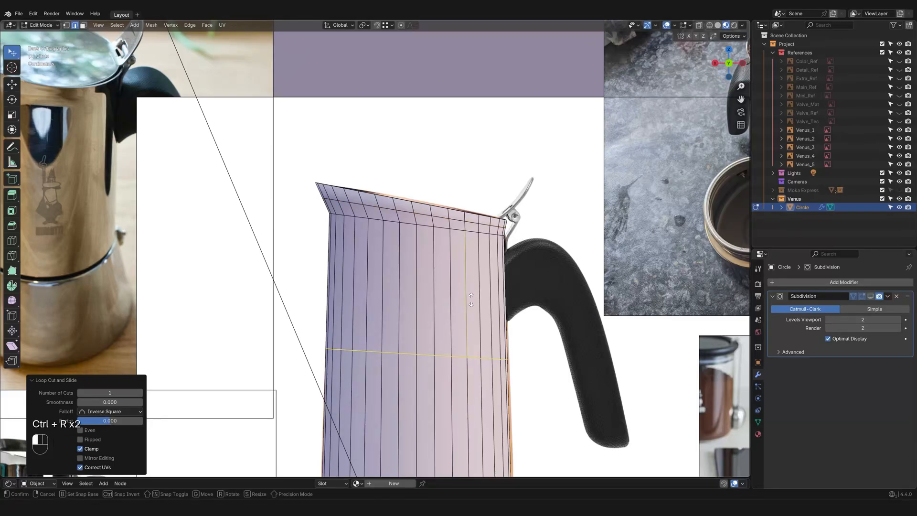
Step: Add a loop cut below the flare with factor 0.85 and show the subdivision in the viewport again
{"action": "key", "text": "ctrl+r"}
{"action": "left_click", "coordinate": [471, 300]}
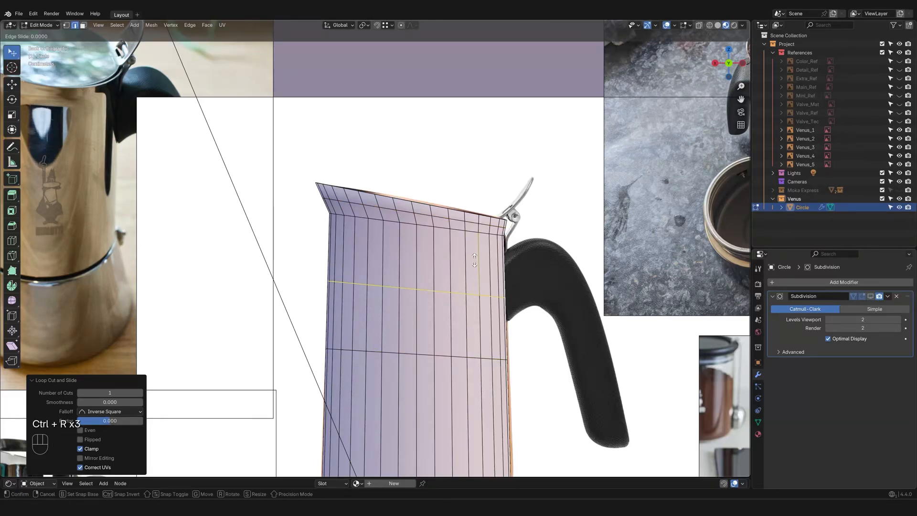
{"action": "left_click", "coordinate": [475, 214]}
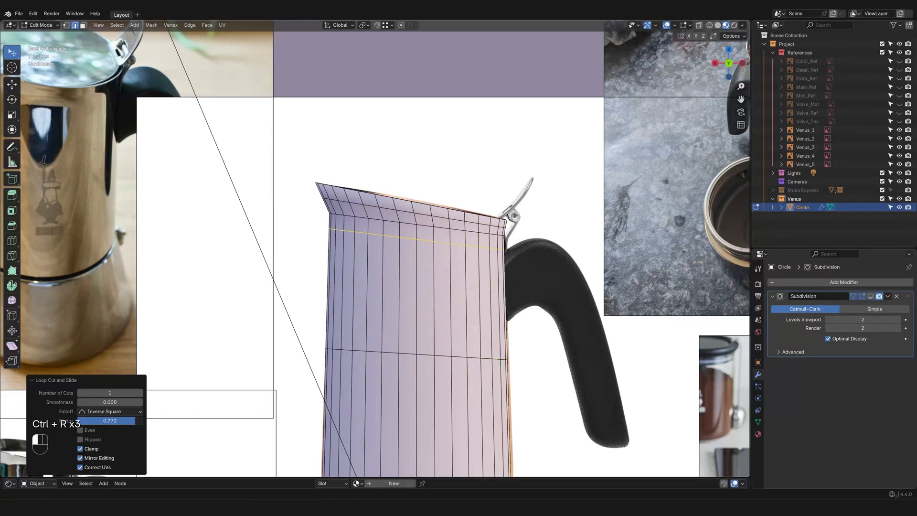
{"action": "left_click", "coordinate": [139, 421]}
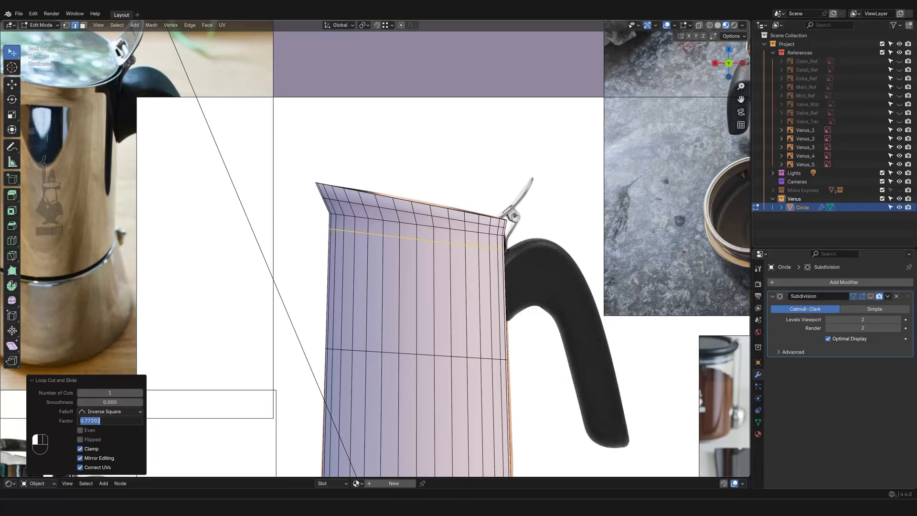
{"action": "type", "text": ".85"}
{"action": "key", "text": "Return"}
{"action": "left_click", "coordinate": [871, 296]}
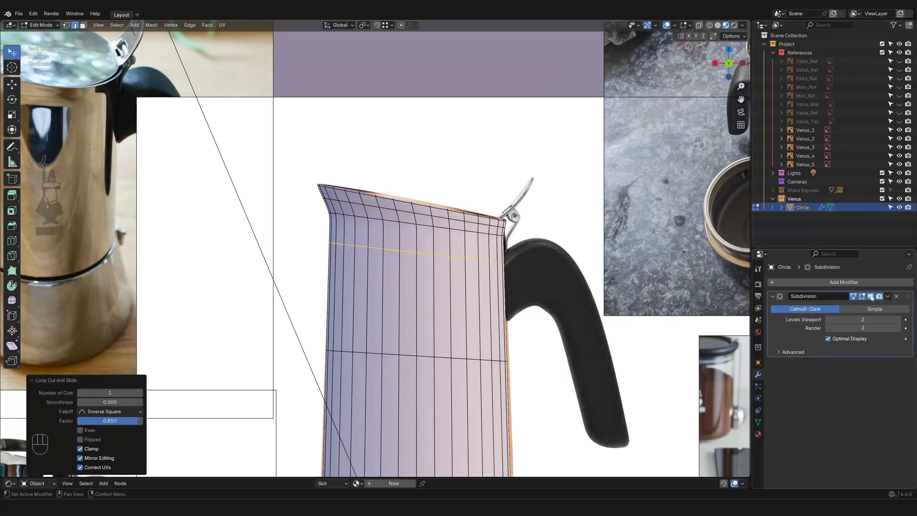
Step: Extrude the upper body's bottom edge loop and scale it inward to about 0.898
{"action": "scroll", "coordinate": [560, 321], "scroll_direction": "down", "scroll_amount": 4}
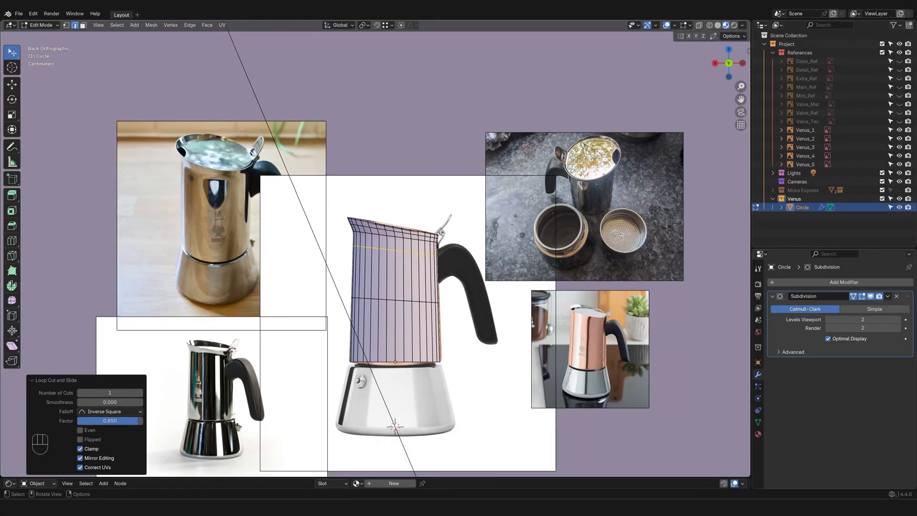
{"action": "scroll", "coordinate": [396, 427], "scroll_direction": "up", "scroll_amount": 6}
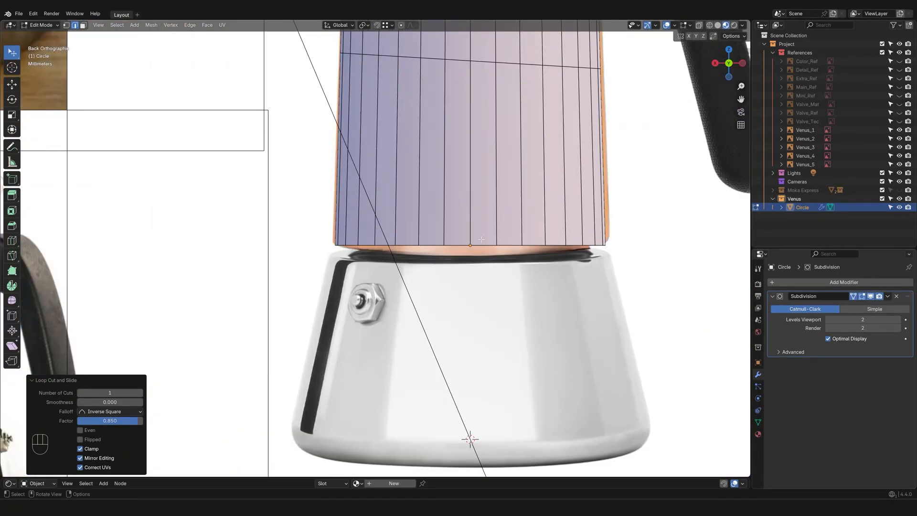
{"action": "left_click", "coordinate": [482, 241]}
{"action": "middle_click_drag", "start_coordinate": [557, 257], "coordinate": [457, 319], "text": "shift"}
{"action": "scroll", "coordinate": [434, 325], "scroll_direction": "up", "scroll_amount": 1}
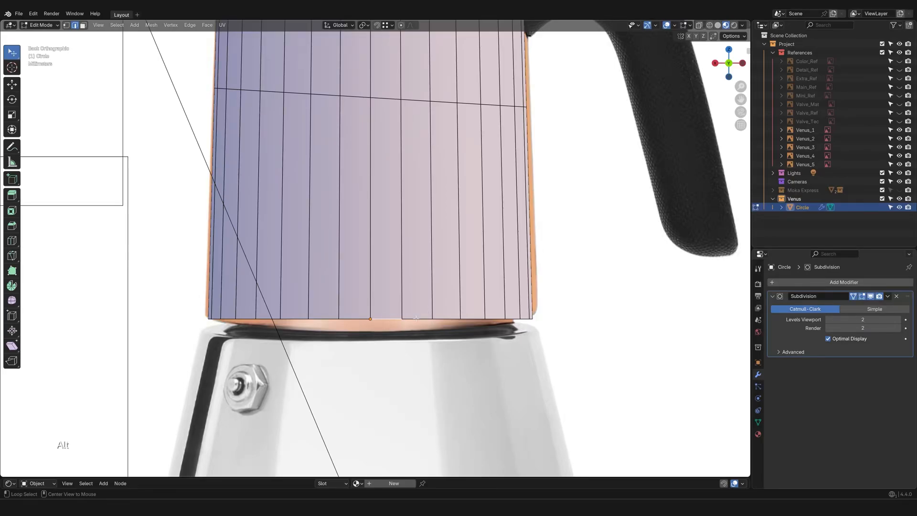
{"action": "left_click", "coordinate": [416, 318], "text": "alt"}
{"action": "middle_click_drag", "start_coordinate": [416, 318], "coordinate": [597, 336]}
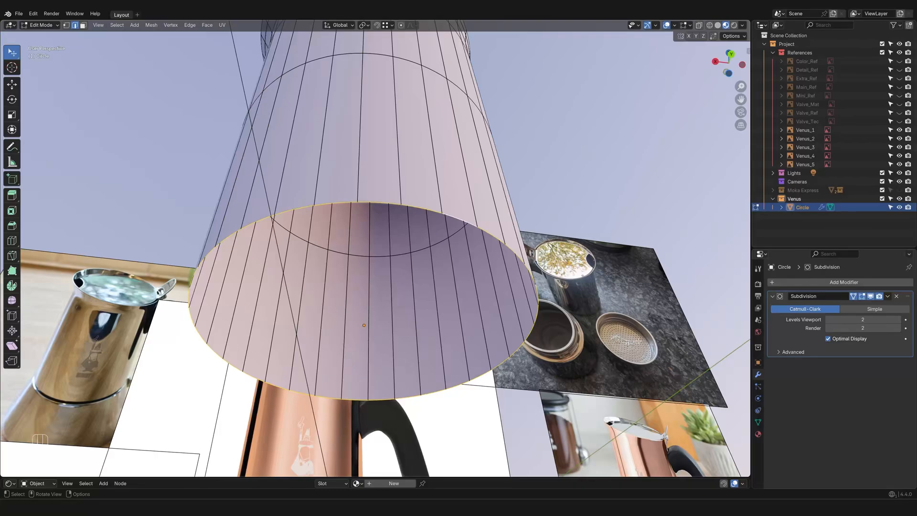
{"action": "key", "text": "e"}
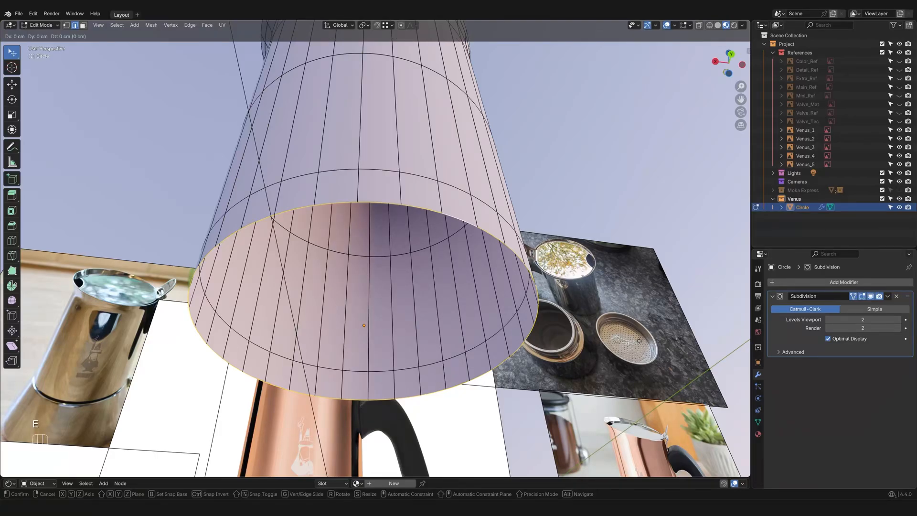
{"action": "key", "text": "s"}
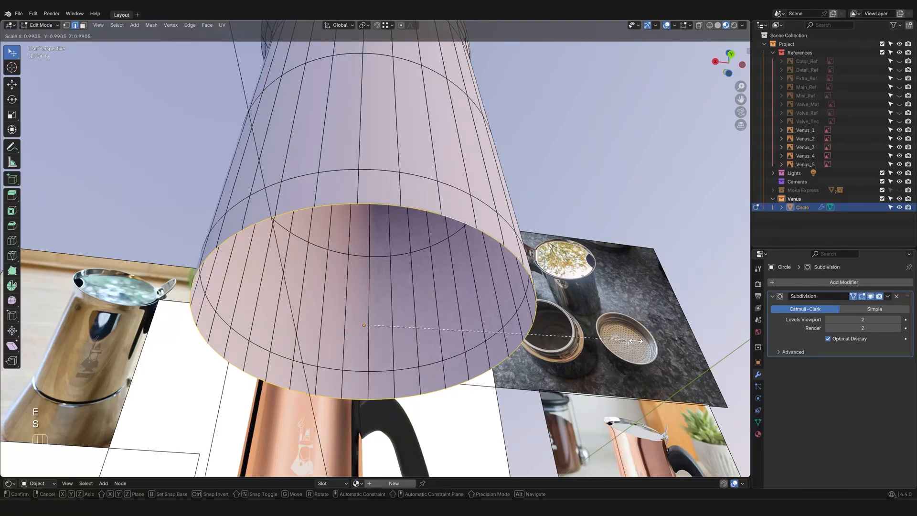
{"action": "left_click", "coordinate": [612, 340]}
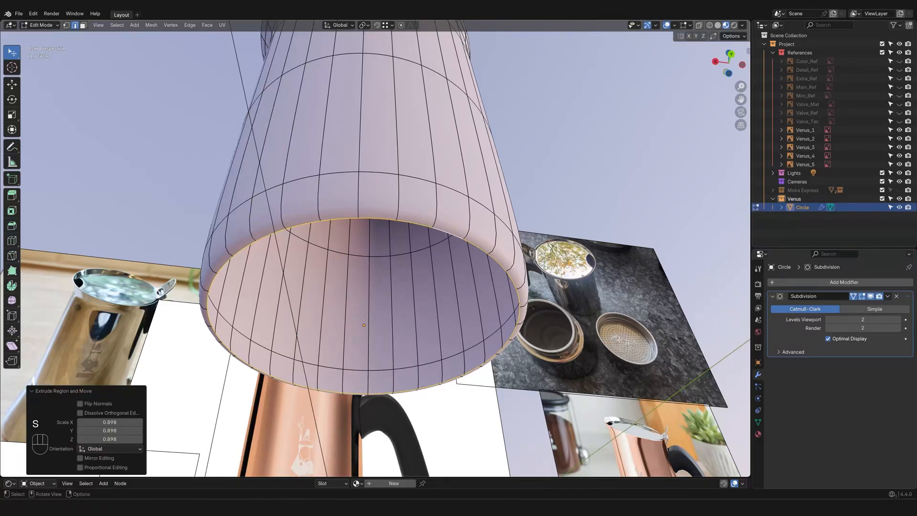
Step: Hide the subdivision and extrude the inner bottom loop again, scaling it inward to about 0.783
{"action": "left_click", "coordinate": [871, 297]}
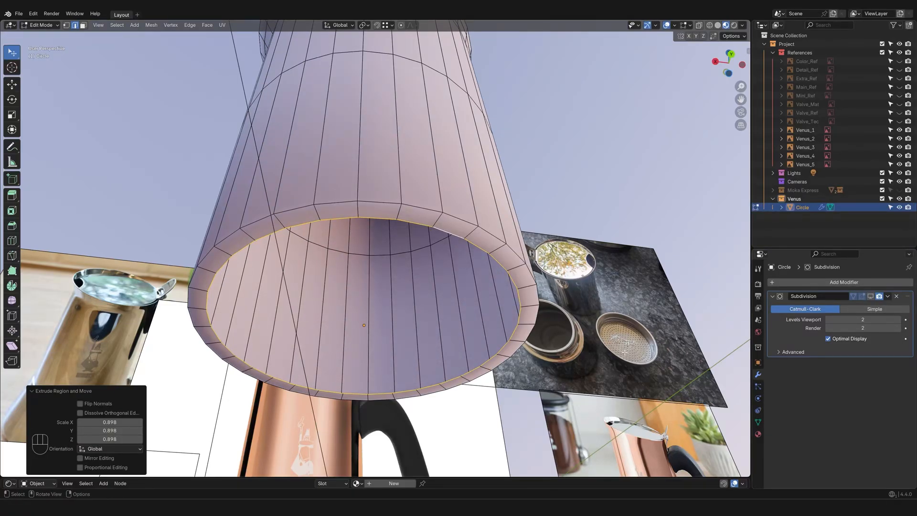
{"action": "key", "text": "e"}
{"action": "key", "text": "s"}
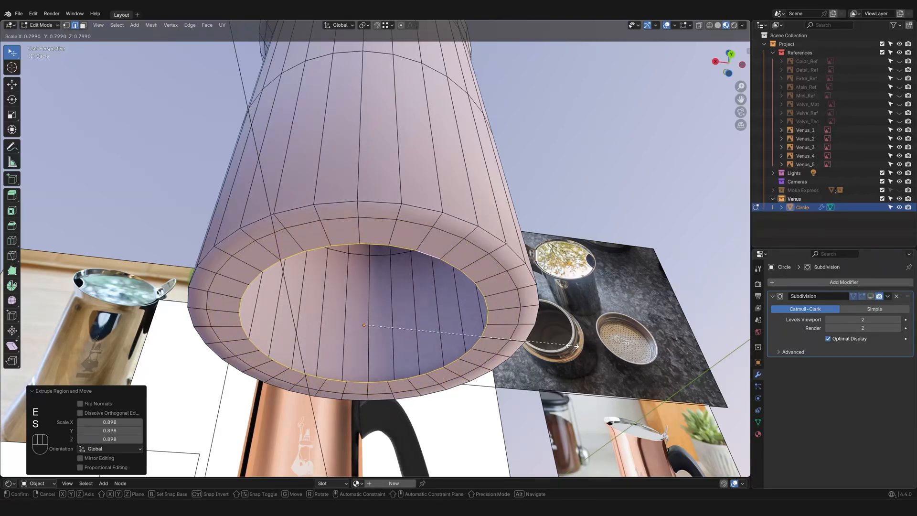
{"action": "left_click", "coordinate": [568, 346]}
Step: Add a supporting loop cut just above the body's bottom edge with factor -0.85
{"action": "middle_click_drag", "start_coordinate": [536, 332], "coordinate": [419, 178]}
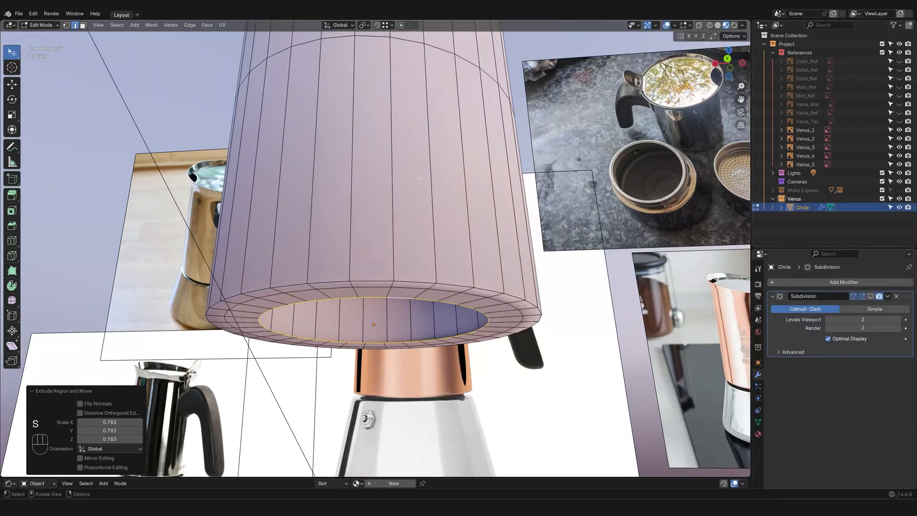
{"action": "key", "text": "ctrl+r"}
{"action": "left_click", "coordinate": [419, 178]}
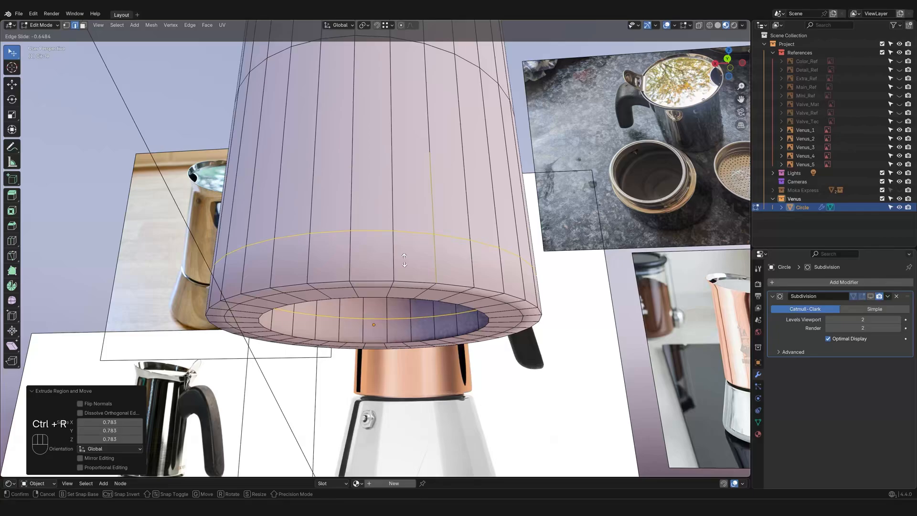
{"action": "left_click", "coordinate": [417, 276]}
{"action": "left_click", "coordinate": [110, 420]}
{"action": "type", "text": "-.85"}
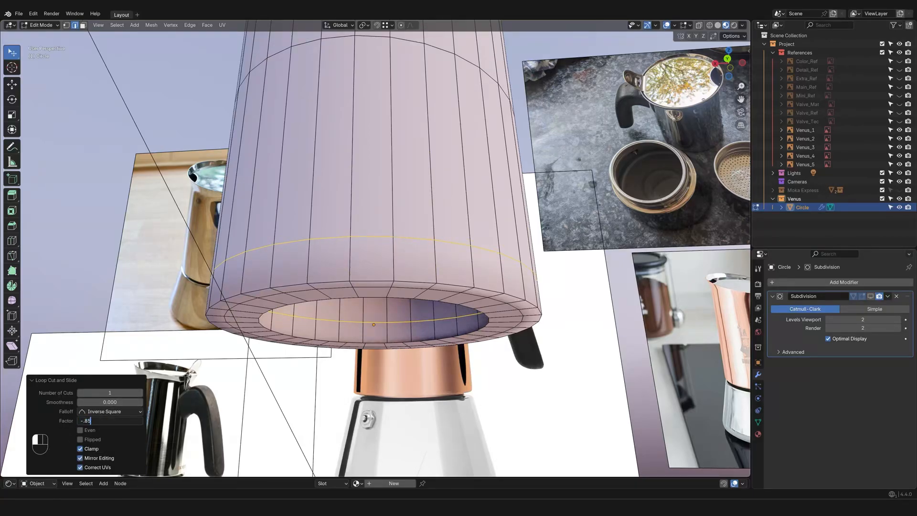
{"action": "key", "text": "Return"}
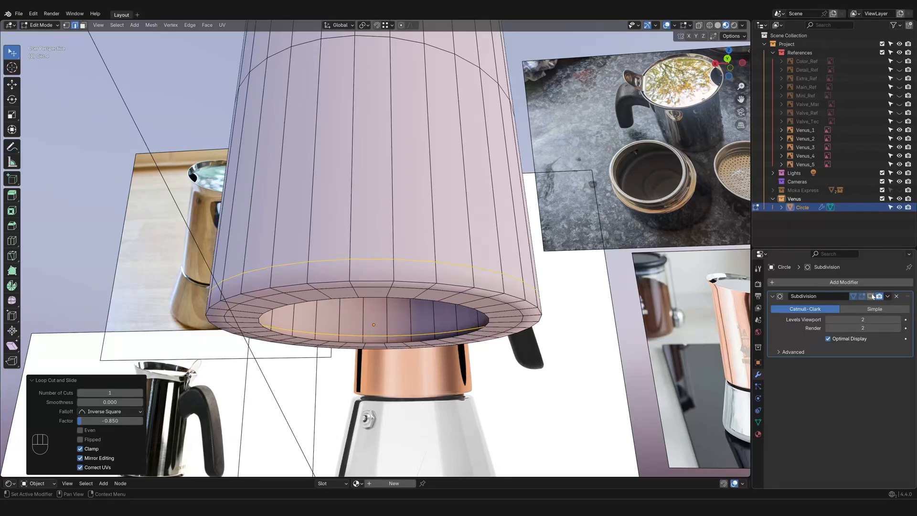
Step: With the subdivision shown, add a centred loop cut between the bottom edge and its supporting loop, and clear the selection
{"action": "middle_click_drag", "start_coordinate": [550, 352], "coordinate": [621, 308]}
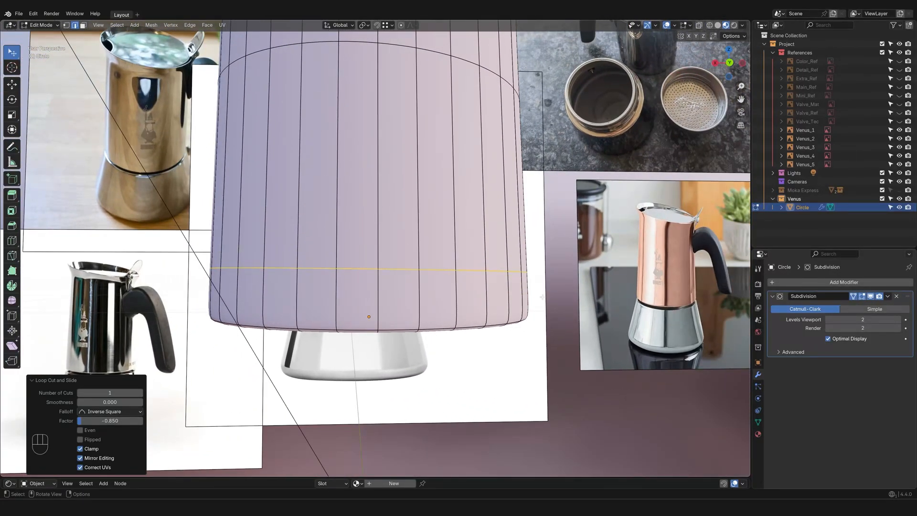
{"action": "key", "text": "ctrl+r"}
{"action": "left_click", "coordinate": [459, 304]}
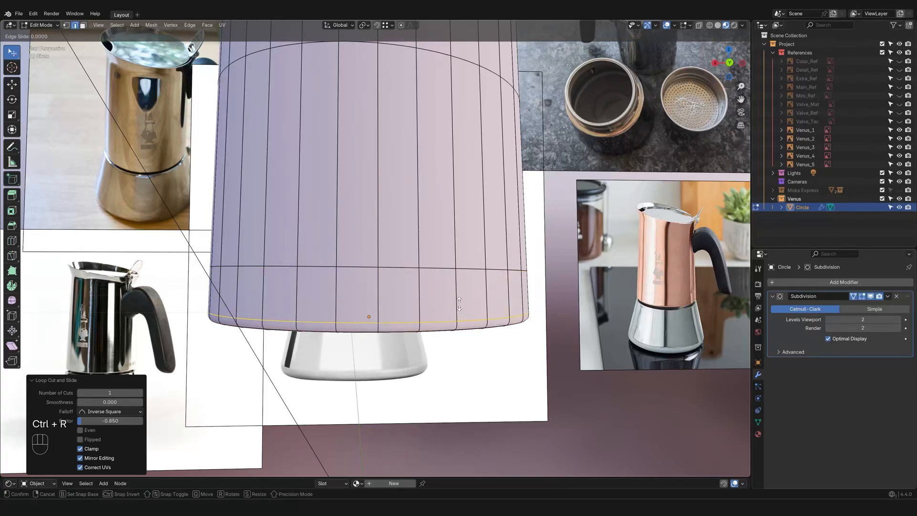
{"action": "right_click", "coordinate": [460, 304]}
{"action": "left_click", "coordinate": [609, 353]}
{"action": "scroll", "coordinate": [576, 363], "scroll_direction": "down", "scroll_amount": 2}
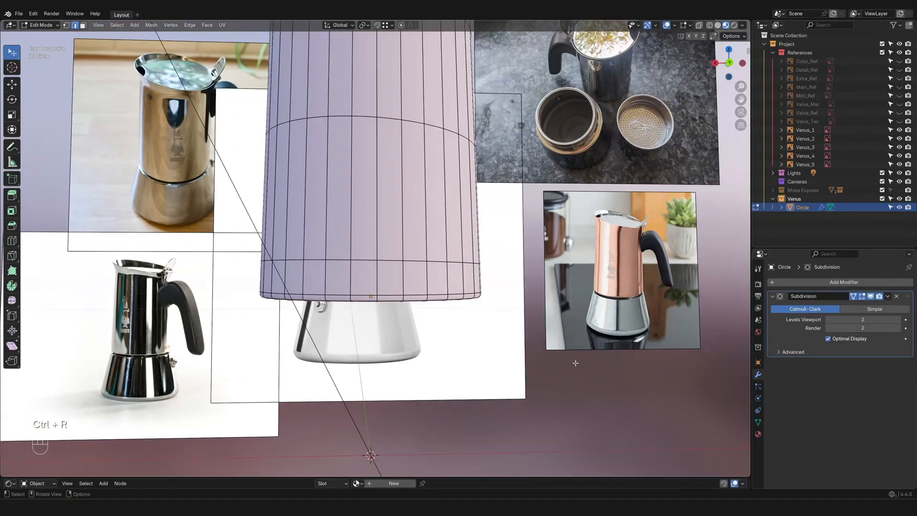
Step: Return to the orthographic back view framed on the upper body and leave Edit Mode
{"action": "middle_click_drag", "start_coordinate": [575, 363], "coordinate": [544, 355]}
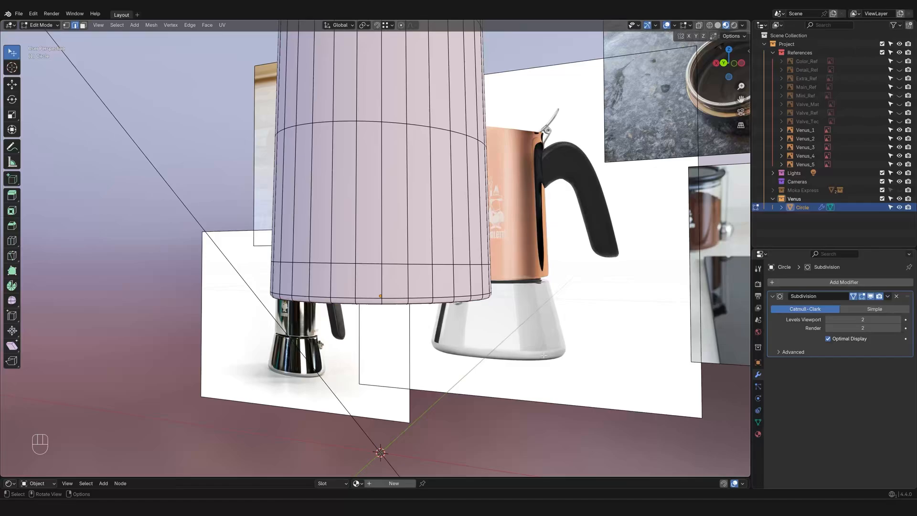
{"action": "left_click", "coordinate": [724, 63]}
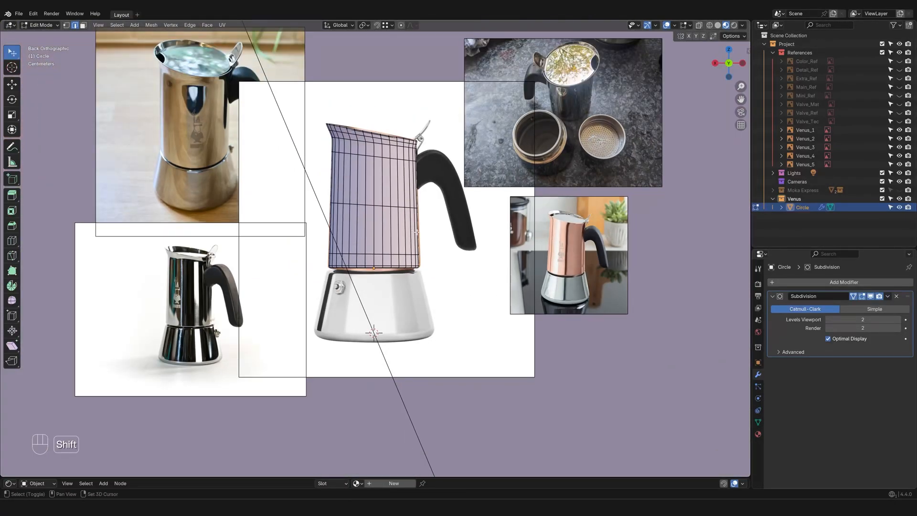
{"action": "middle_click_drag", "start_coordinate": [415, 230], "coordinate": [428, 262], "text": "shift"}
{"action": "scroll", "coordinate": [428, 262], "scroll_direction": "up", "scroll_amount": 4}
{"action": "key", "text": "Tab"}
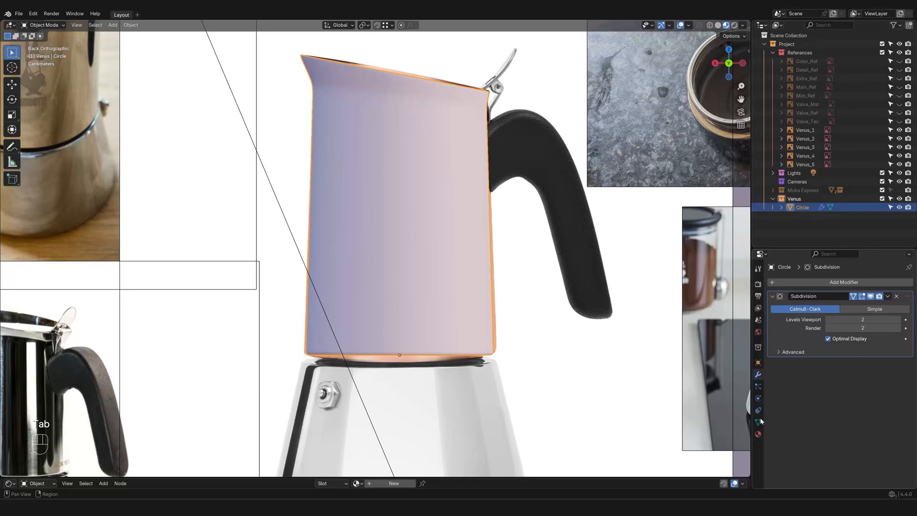
Step: Create a new material for the upper body and name it M_Copper
{"action": "left_click", "coordinate": [758, 434]}
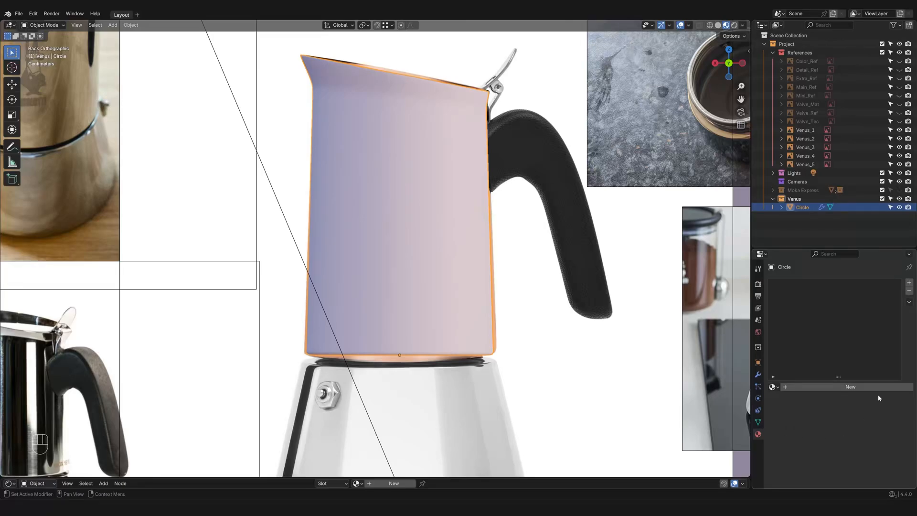
{"action": "left_click", "coordinate": [866, 389]}
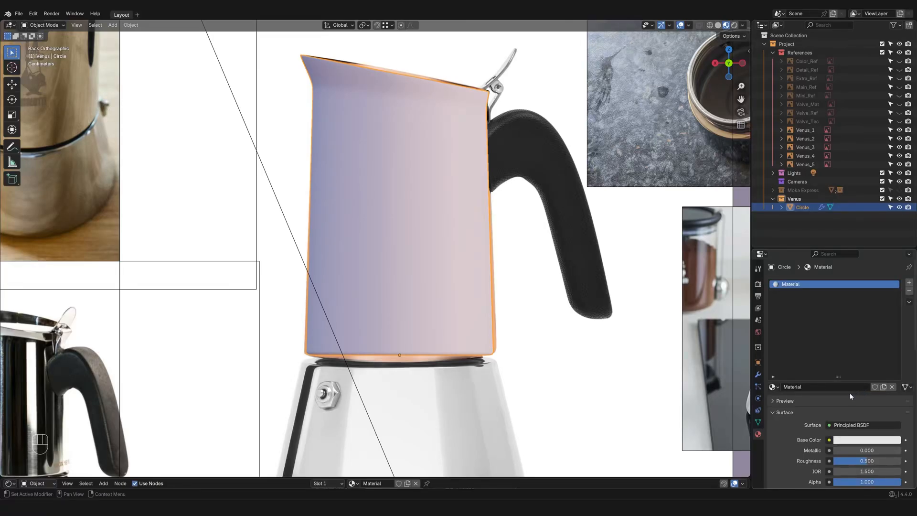
{"action": "left_click", "coordinate": [796, 387]}
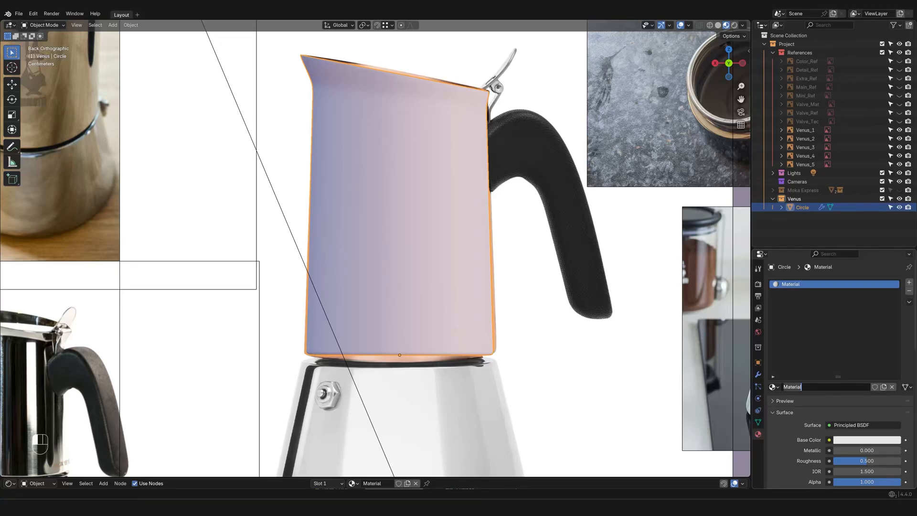
{"action": "type", "text": "M_Copper"}
{"action": "key", "text": "Return"}
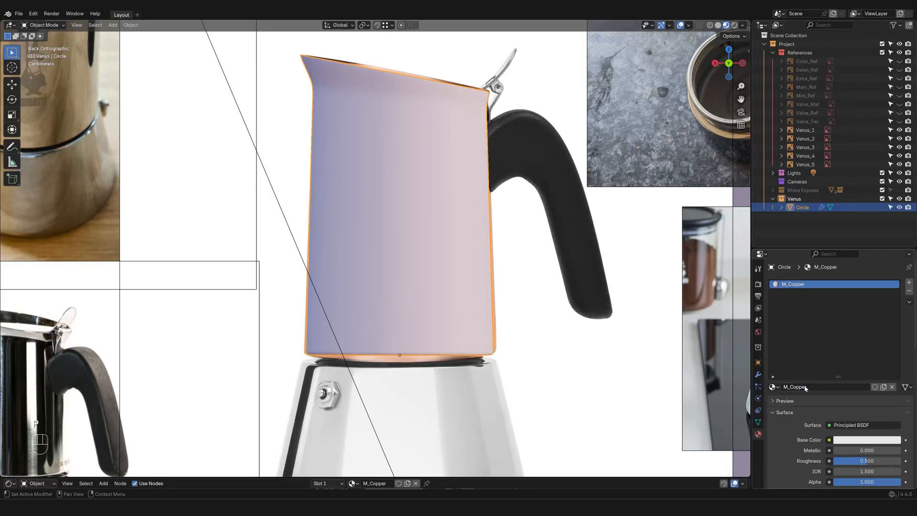
Step: Add a second material slot to the upper body with a new material named M_Chrome
{"action": "scroll", "coordinate": [512, 319], "scroll_direction": "down", "scroll_amount": 4}
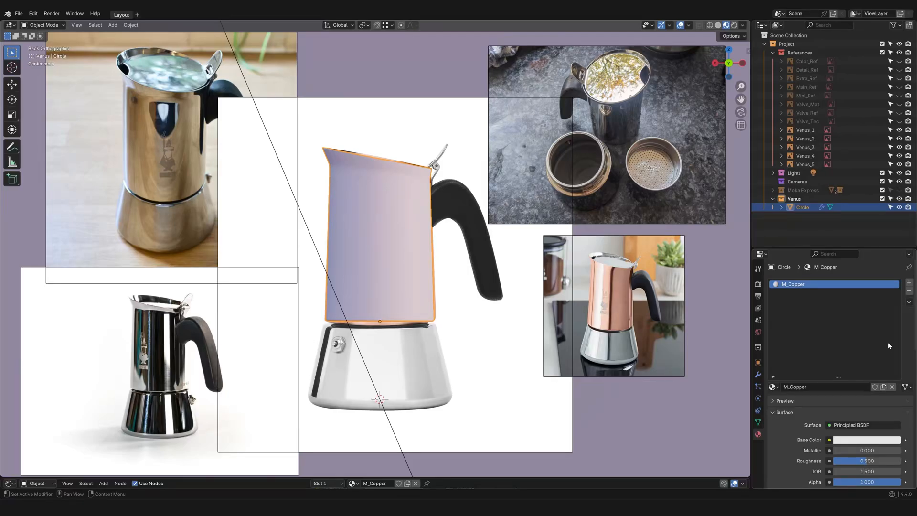
{"action": "left_click", "coordinate": [909, 282]}
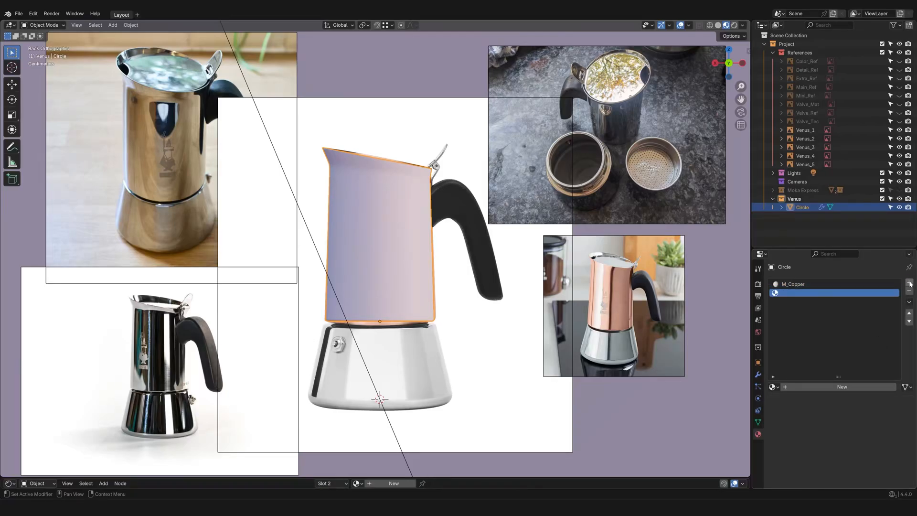
{"action": "left_click", "coordinate": [832, 387]}
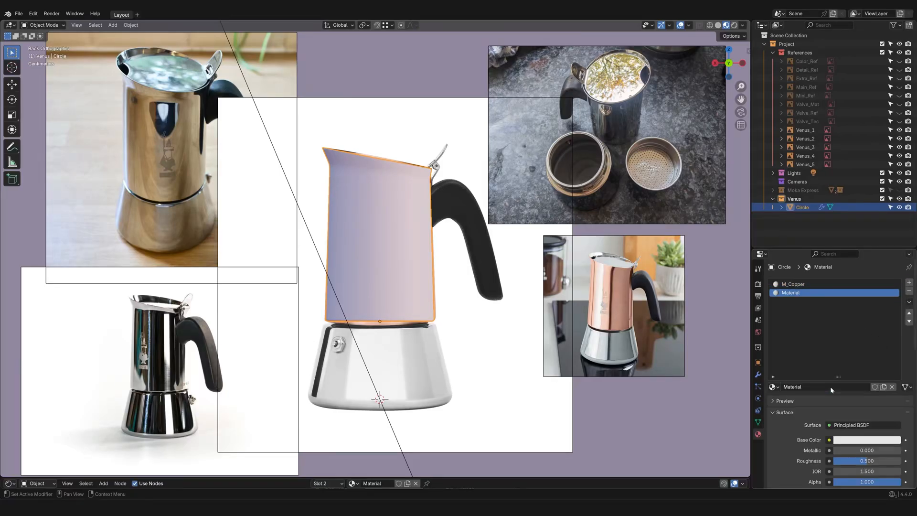
{"action": "left_click", "coordinate": [833, 387]}
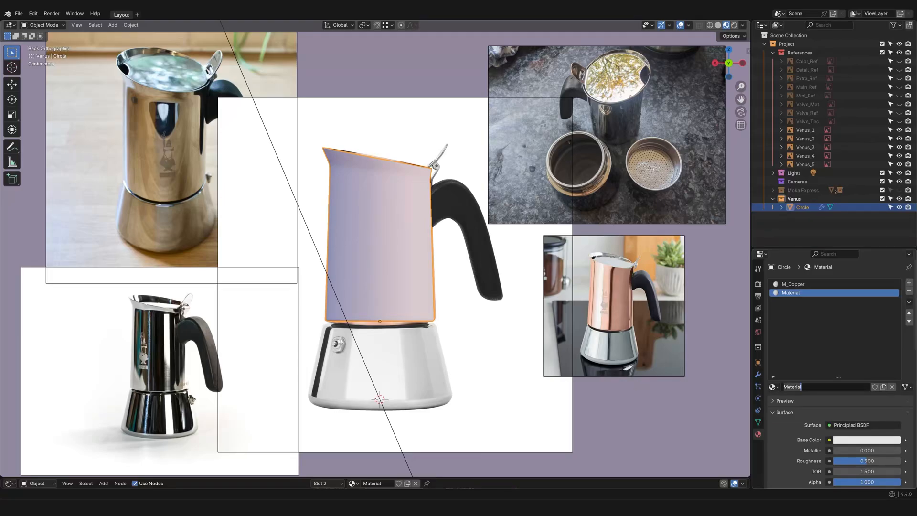
{"action": "type", "text": "M_Chrome"}
{"action": "key", "text": "Return"}
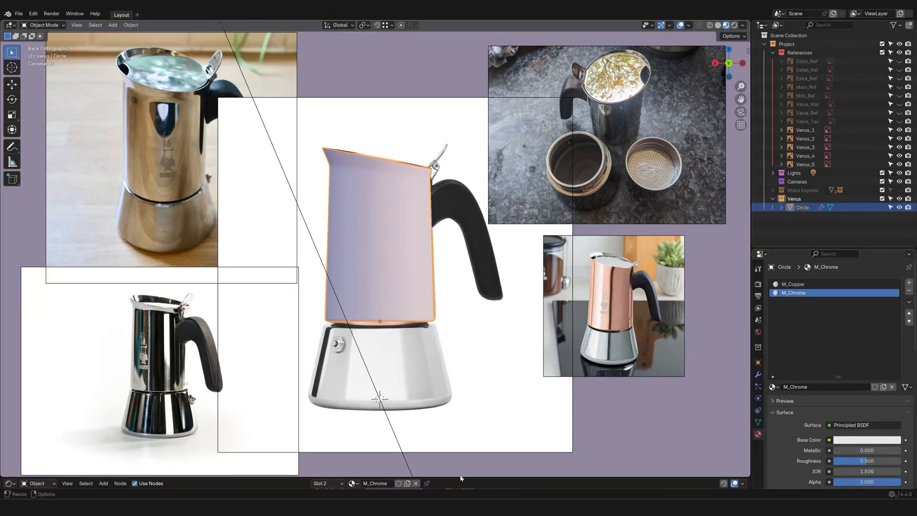
Step: Open up the shader node view and give M_Copper a salmon-pink base colour and a metallic value of 1.0
{"action": "left_click_drag", "start_coordinate": [460, 477], "coordinate": [481, 350]}
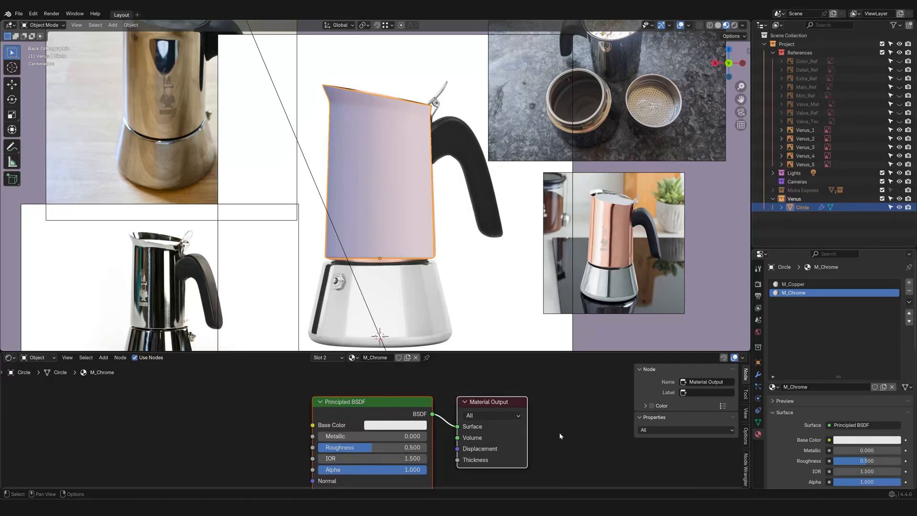
{"action": "scroll", "coordinate": [546, 443], "scroll_direction": "down", "scroll_amount": 1}
{"action": "scroll", "coordinate": [528, 448], "scroll_direction": "down", "scroll_amount": 1}
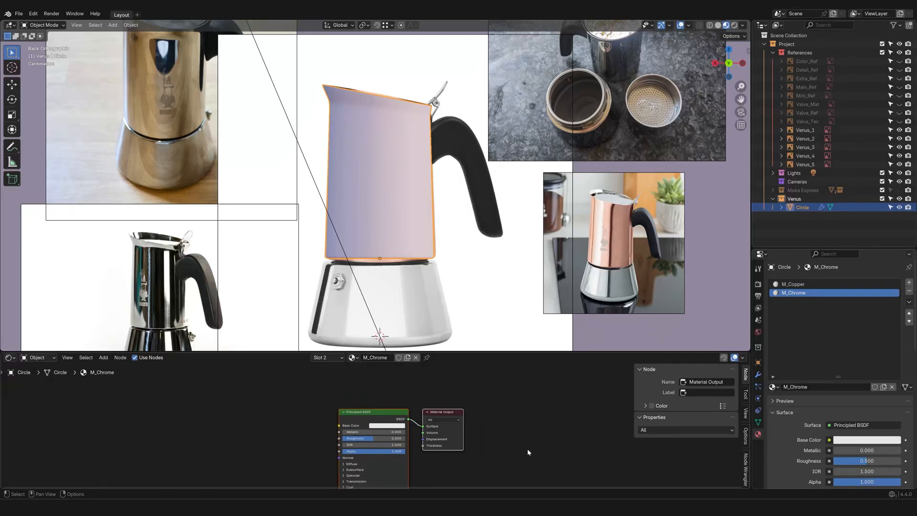
{"action": "middle_click_drag", "start_coordinate": [506, 452], "coordinate": [543, 417]}
{"action": "scroll", "coordinate": [544, 419], "scroll_direction": "up", "scroll_amount": 1}
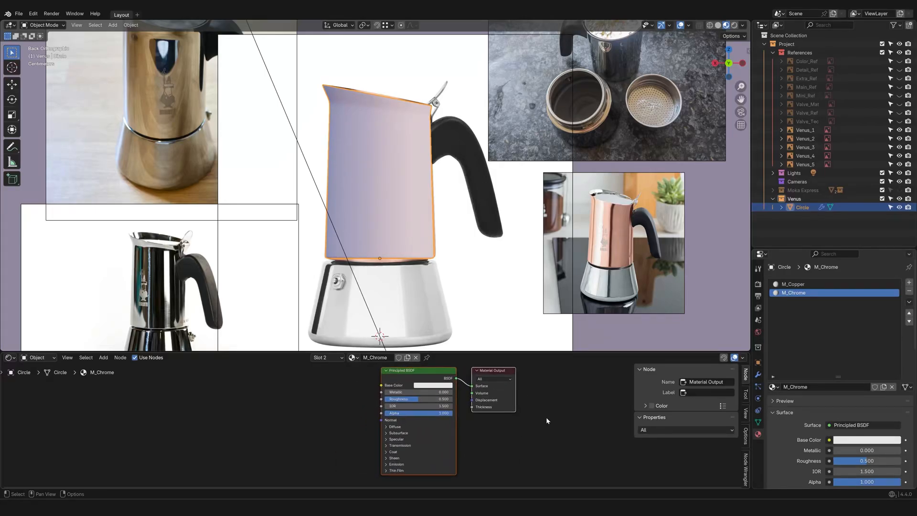
{"action": "left_click", "coordinate": [805, 286]}
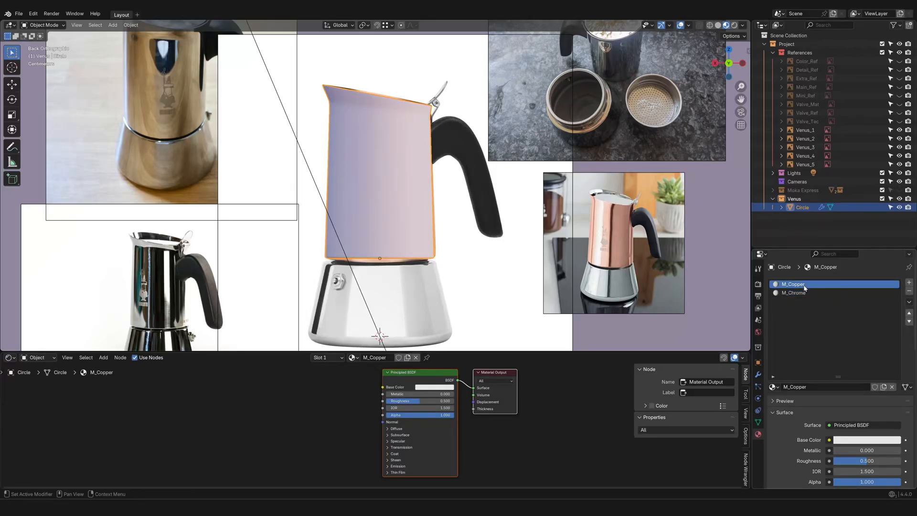
{"action": "left_click", "coordinate": [427, 387]}
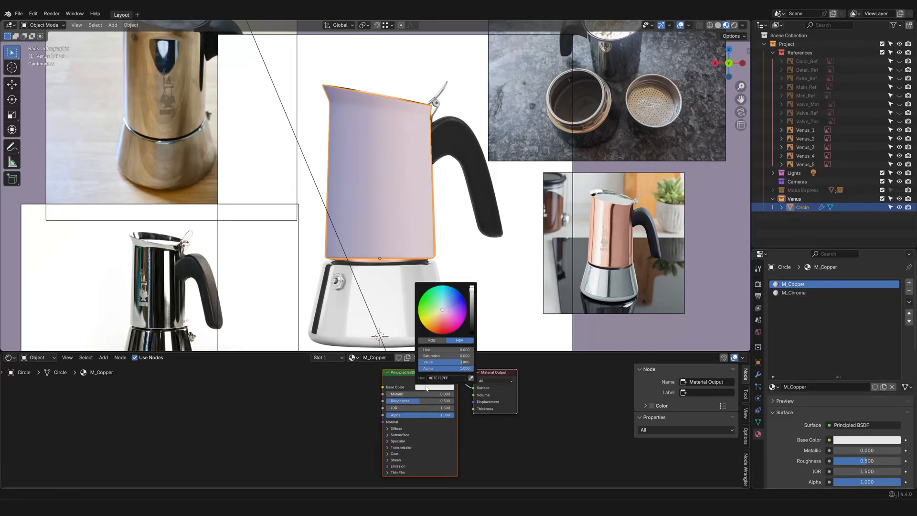
{"action": "left_click_drag", "start_coordinate": [442, 313], "coordinate": [439, 319]}
{"action": "left_click_drag", "start_coordinate": [407, 395], "coordinate": [478, 394]}
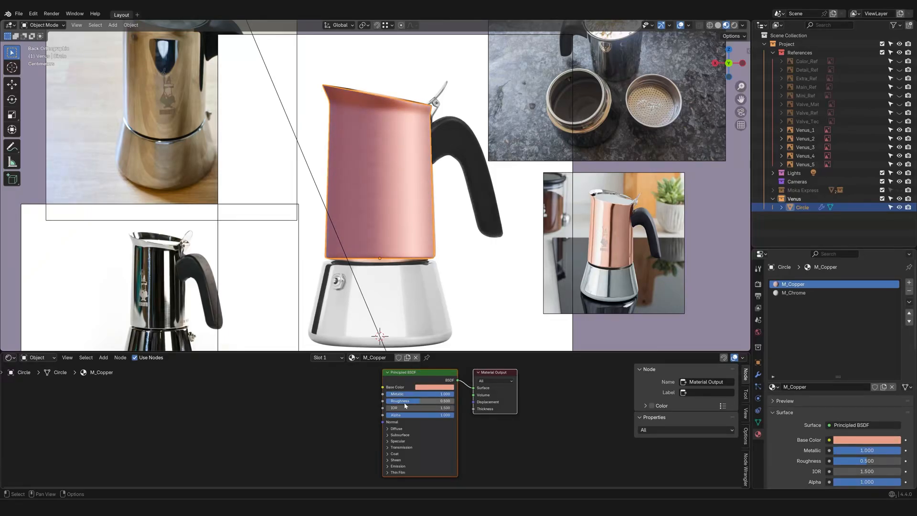
Step: Set M_Copper's roughness to 0.1 and shift its base colour to a light orange-tan
{"action": "left_click", "coordinate": [405, 404]}
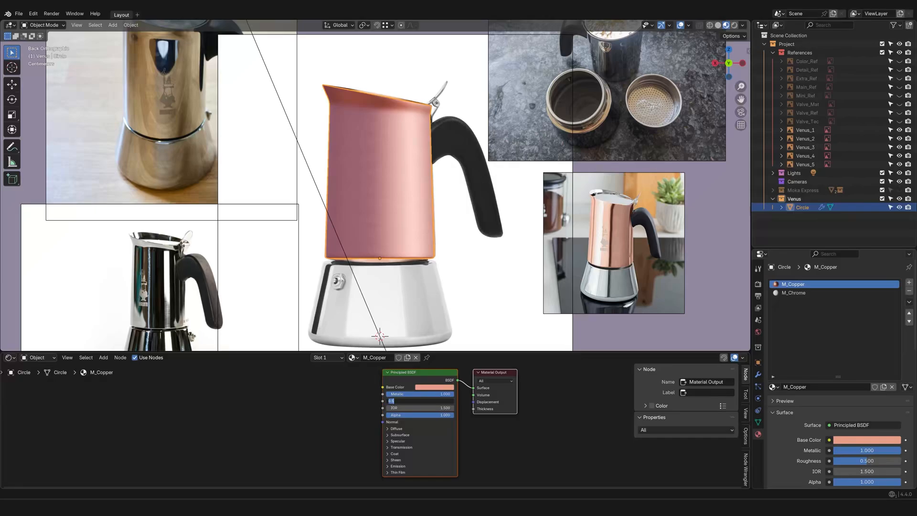
{"action": "type", "text": "0.1"}
{"action": "key", "text": "Return"}
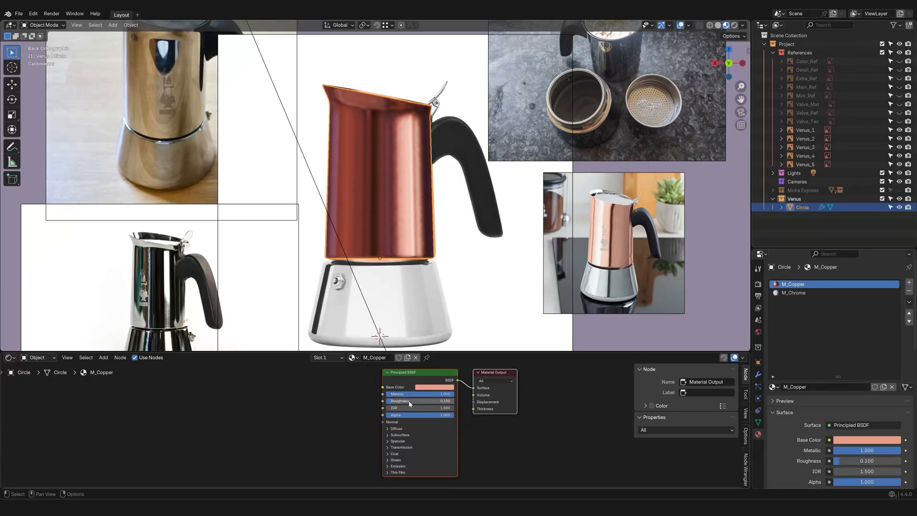
{"action": "left_click", "coordinate": [430, 387]}
{"action": "left_click_drag", "start_coordinate": [440, 323], "coordinate": [439, 317]}
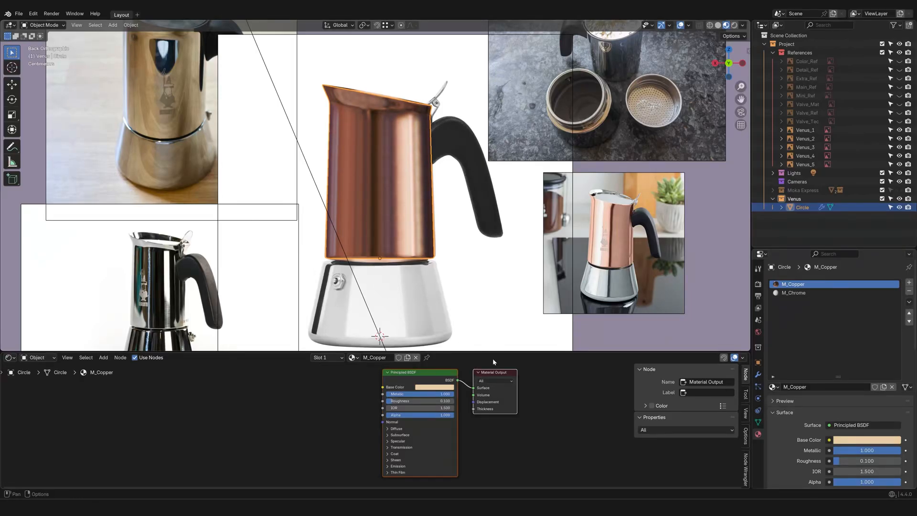
Step: Give M_Chrome a metallic value of 1.0 and a roughness of 0.1, and collapse the shader node view
{"action": "left_click", "coordinate": [851, 294]}
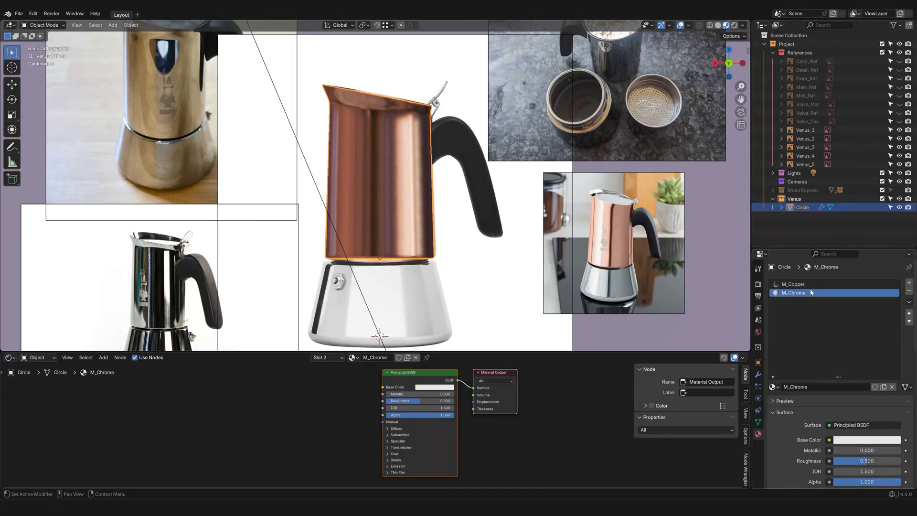
{"action": "left_click_drag", "start_coordinate": [405, 394], "coordinate": [454, 396]}
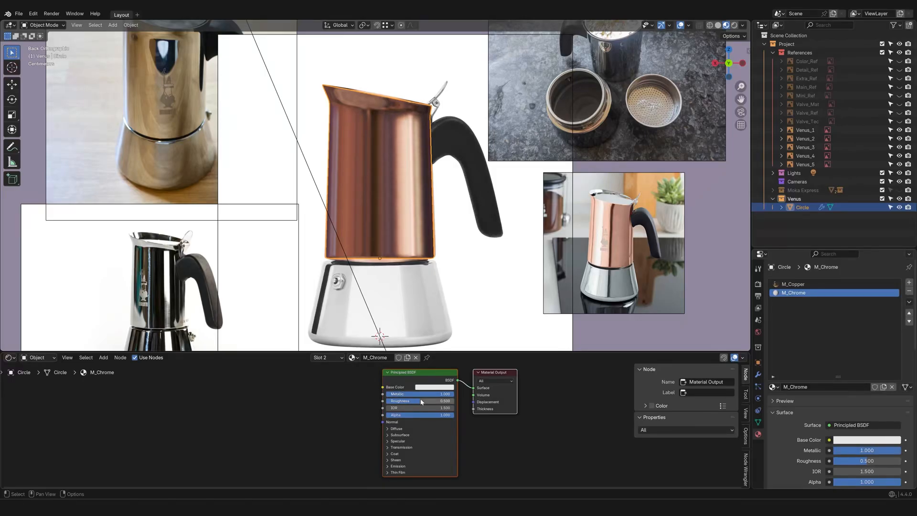
{"action": "left_click", "coordinate": [421, 402]}
{"action": "key", "text": "BackSpace"}
{"action": "type", "text": ".1"}
{"action": "key", "text": "Return"}
{"action": "left_click_drag", "start_coordinate": [478, 351], "coordinate": [479, 478]}
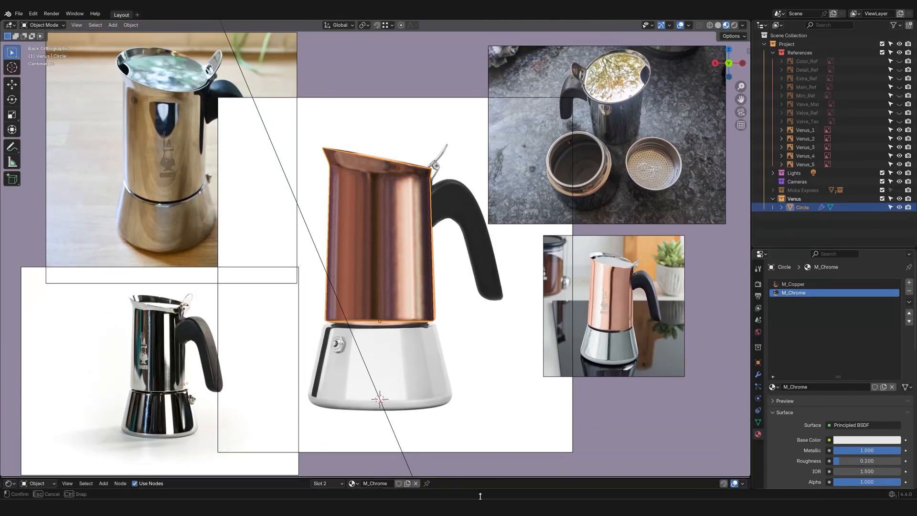
Step: Examine the joint between the upper body and the base in the copper model and the chrome reference photo
{"action": "middle_click_drag", "start_coordinate": [428, 267], "coordinate": [466, 323], "text": "shift"}
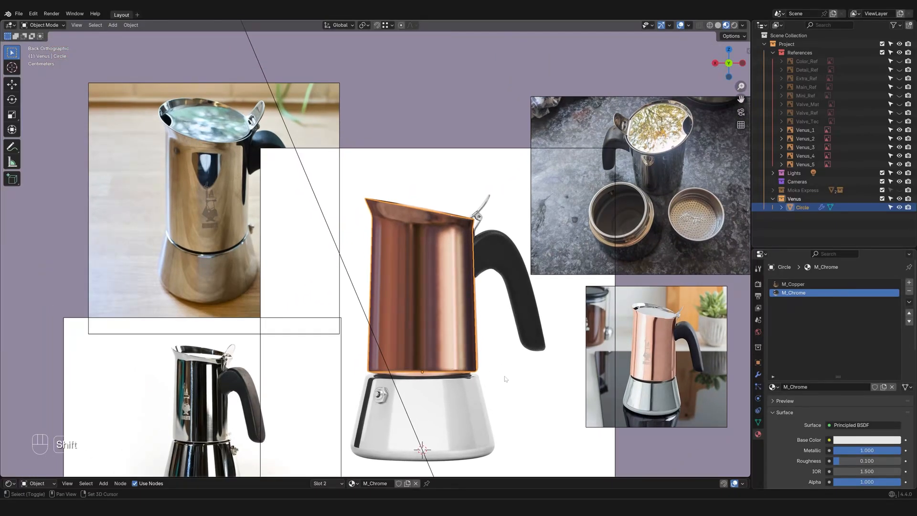
{"action": "scroll", "coordinate": [464, 317], "scroll_direction": "up", "scroll_amount": 3}
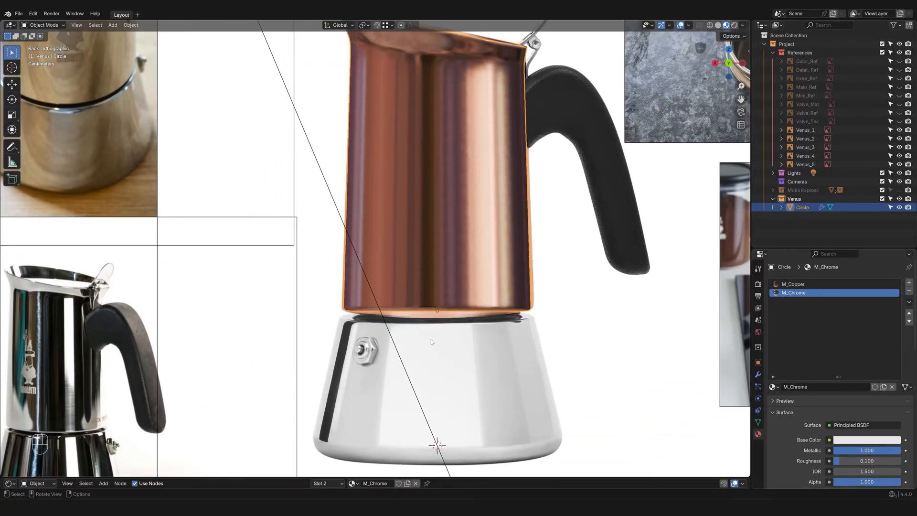
{"action": "scroll", "coordinate": [449, 345], "scroll_direction": "down", "scroll_amount": 1}
{"action": "middle_click_drag", "start_coordinate": [191, 408], "coordinate": [466, 296], "text": "shift"}
{"action": "scroll", "coordinate": [440, 337], "scroll_direction": "up", "scroll_amount": 3}
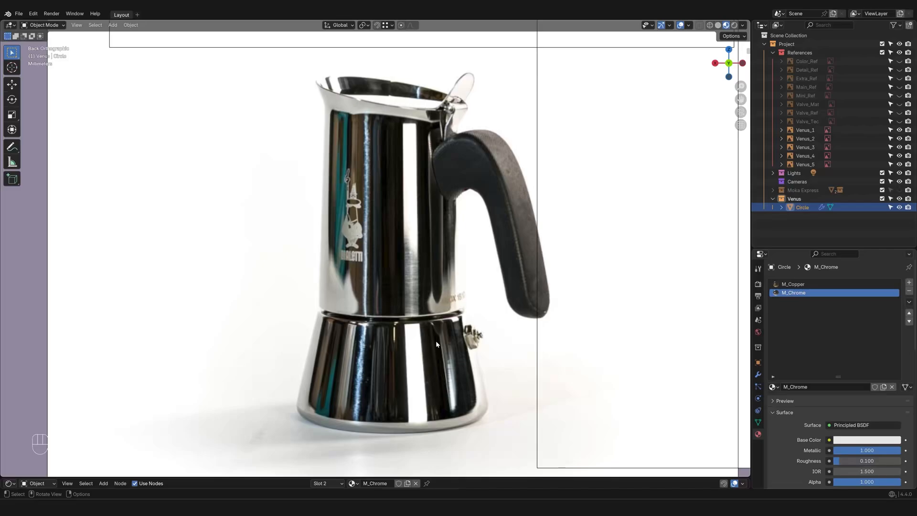
{"action": "scroll", "coordinate": [411, 346], "scroll_direction": "up", "scroll_amount": 2}
{"action": "scroll", "coordinate": [370, 345], "scroll_direction": "down", "scroll_amount": 1}
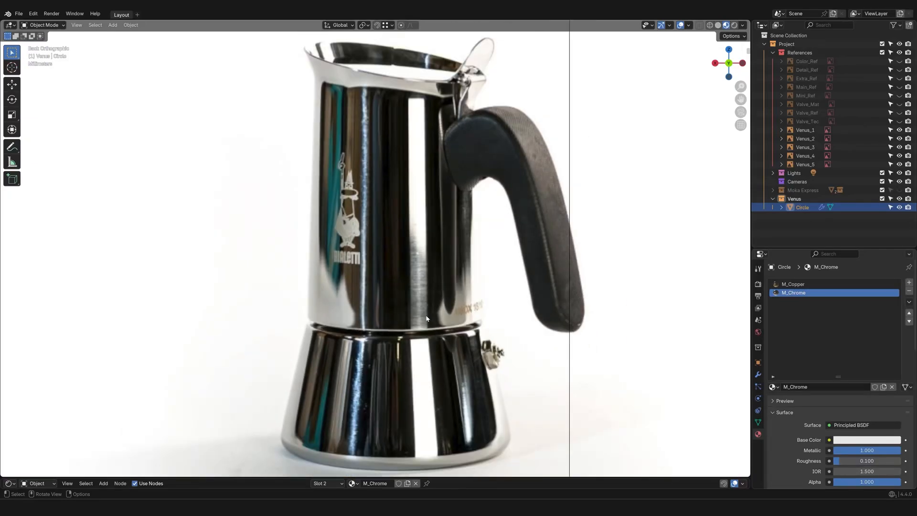
{"action": "scroll", "coordinate": [427, 319], "scroll_direction": "down", "scroll_amount": 3}
{"action": "middle_click_drag", "start_coordinate": [427, 318], "coordinate": [336, 458], "text": "shift"}
{"action": "scroll", "coordinate": [593, 315], "scroll_direction": "down", "scroll_amount": 2}
{"action": "middle_click_drag", "start_coordinate": [620, 309], "coordinate": [457, 286], "text": "shift"}
Step: In Edit Mode, select the inner and outer face loops on the underside of the upper body
{"action": "key", "text": "Tab"}
{"action": "middle_click_drag", "start_coordinate": [457, 286], "coordinate": [457, 265]}
{"action": "scroll", "coordinate": [458, 266], "scroll_direction": "up", "scroll_amount": 3}
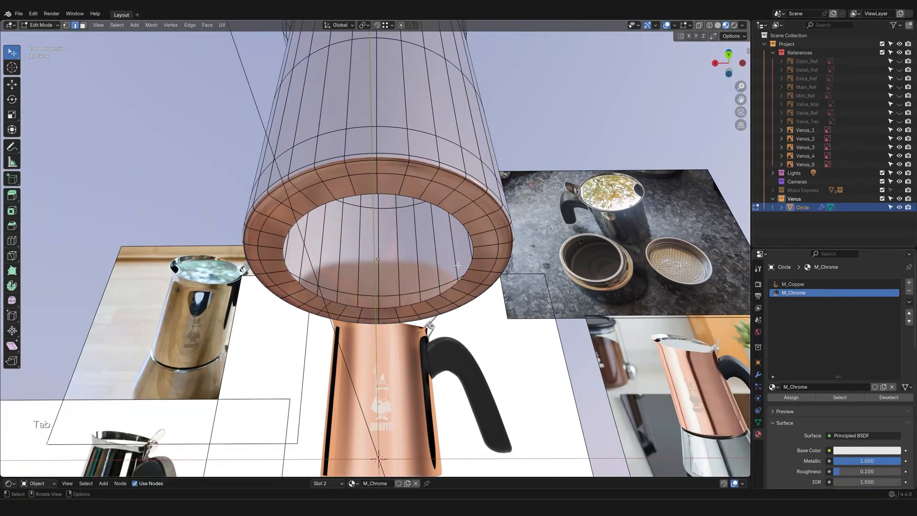
{"action": "key", "text": "3"}
{"action": "left_click", "coordinate": [487, 250], "text": "alt+shift"}
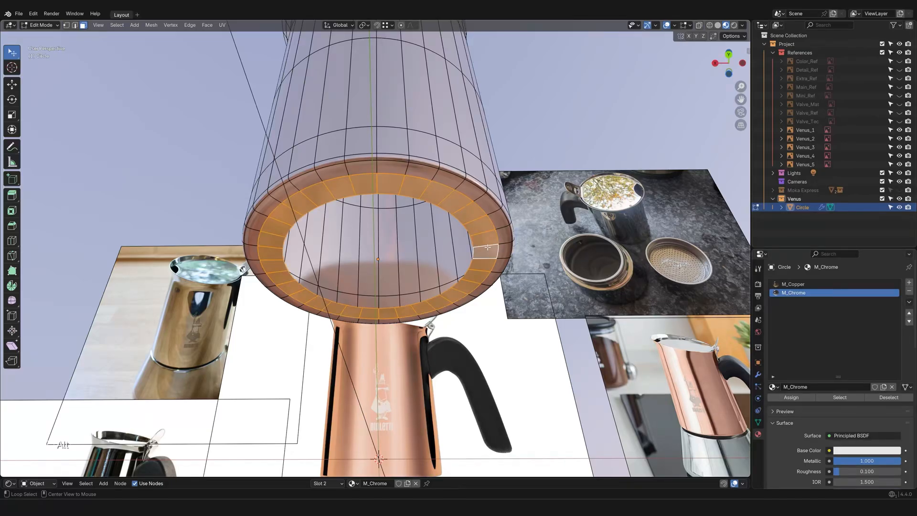
{"action": "left_click", "coordinate": [502, 231], "text": "alt+shift"}
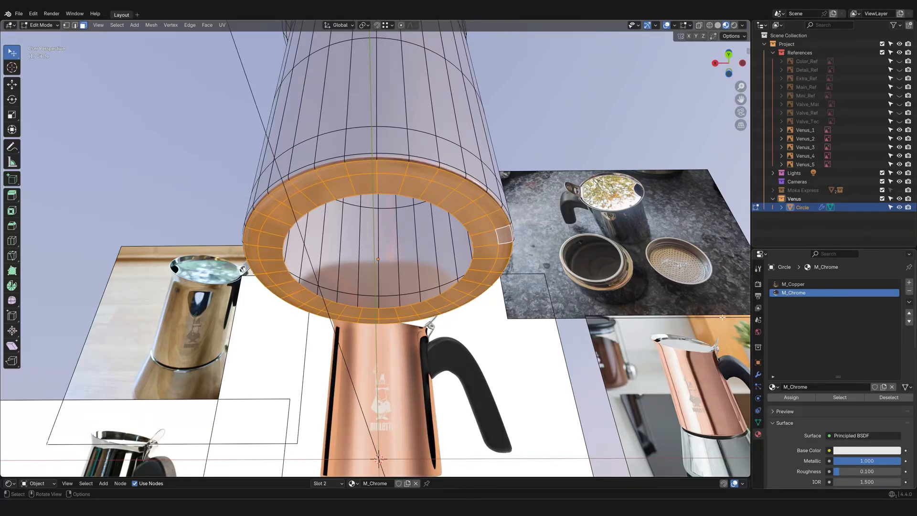
Step: Turn off the subdivision's viewport display and return to the orthographic back view framed on the body's bottom edge
{"action": "left_click", "coordinate": [759, 374]}
{"action": "left_click", "coordinate": [871, 297]}
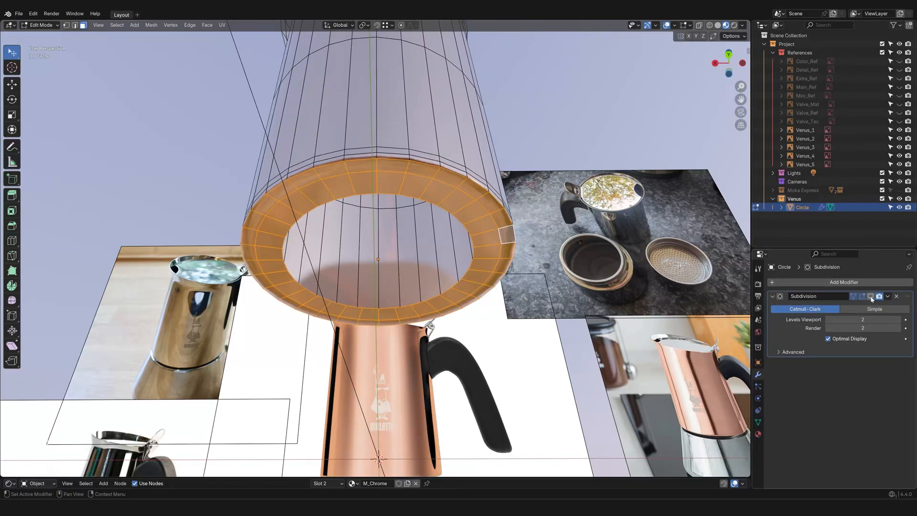
{"action": "middle_click_drag", "start_coordinate": [568, 258], "coordinate": [454, 332]}
{"action": "left_click", "coordinate": [729, 65]}
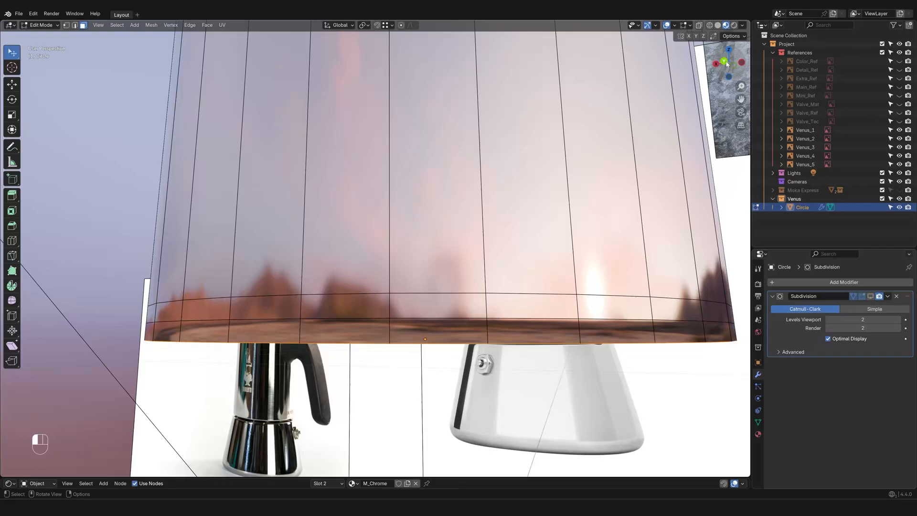
{"action": "scroll", "coordinate": [597, 297], "scroll_direction": "up", "scroll_amount": 1}
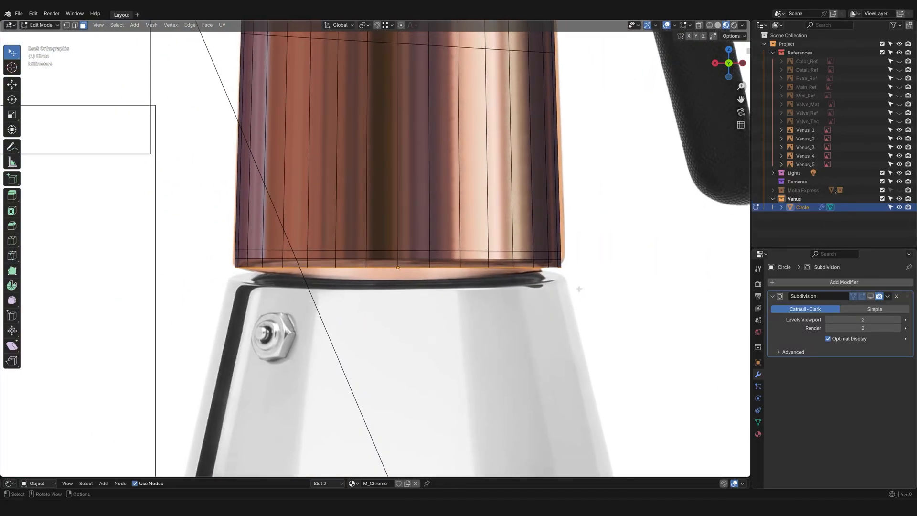
{"action": "scroll", "coordinate": [579, 288], "scroll_direction": "up", "scroll_amount": 1}
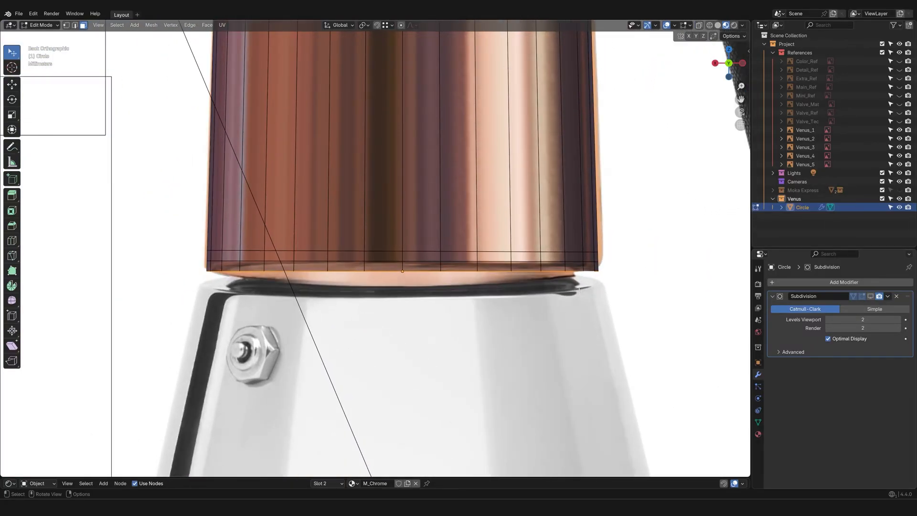
Step: Move the selected bottom faces down about 0.2 cm along Z using proportional editing with an influence of about 10 cm
{"action": "key", "text": "o"}
{"action": "scroll", "coordinate": [583, 321], "scroll_direction": "down", "scroll_amount": 3}
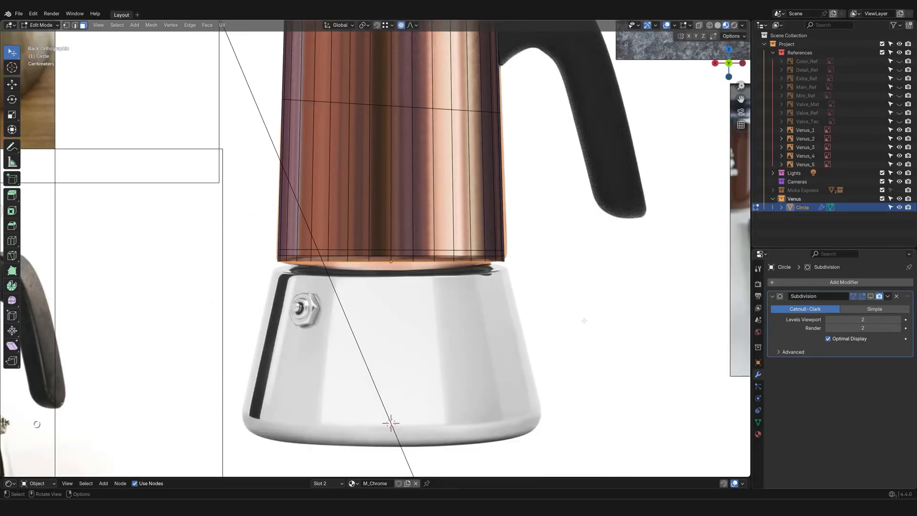
{"action": "key", "text": "g"}
{"action": "scroll", "coordinate": [568, 303], "scroll_direction": "down", "scroll_amount": 4}
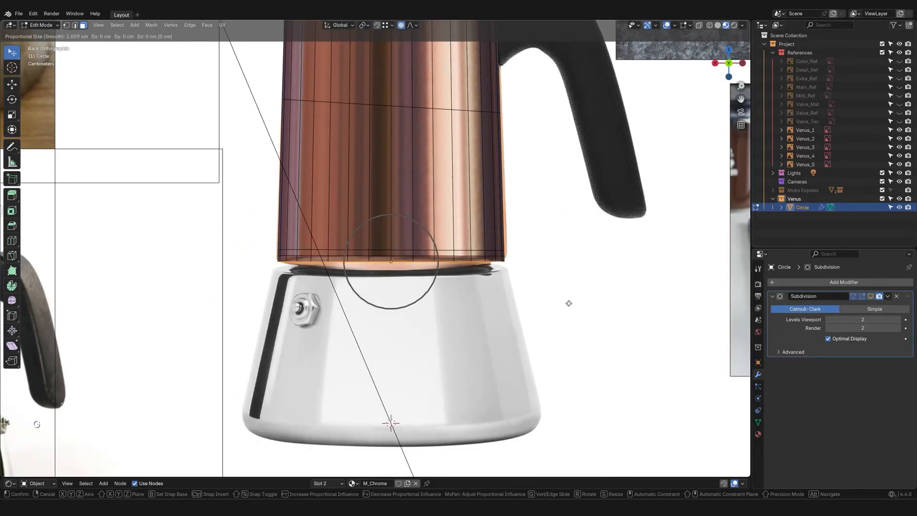
{"action": "scroll", "coordinate": [568, 303], "scroll_direction": "down", "scroll_amount": 11}
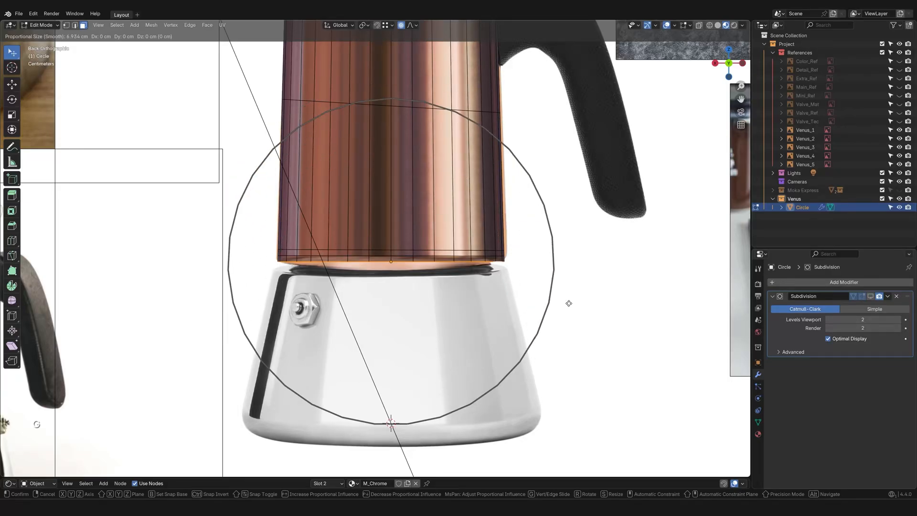
{"action": "key", "text": "z"}
{"action": "scroll", "coordinate": [568, 303], "scroll_direction": "down", "scroll_amount": 3}
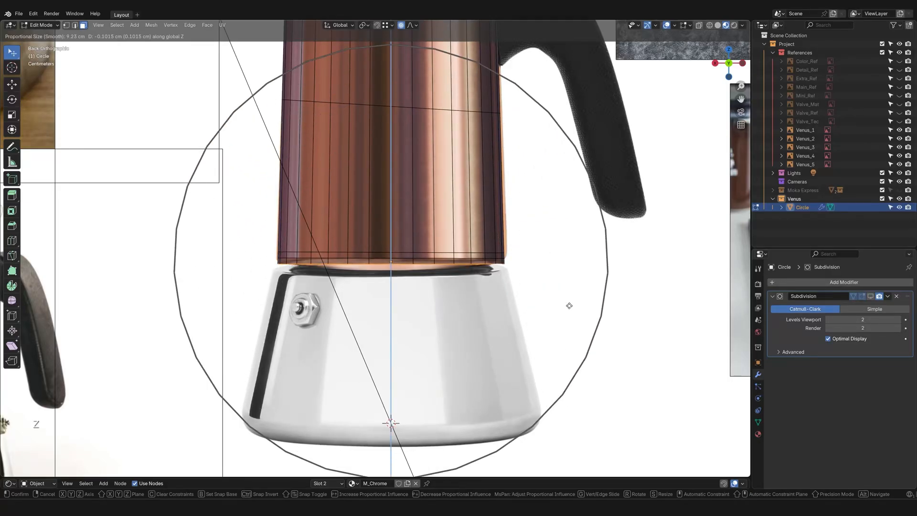
{"action": "scroll", "coordinate": [569, 305], "scroll_direction": "down", "scroll_amount": 1}
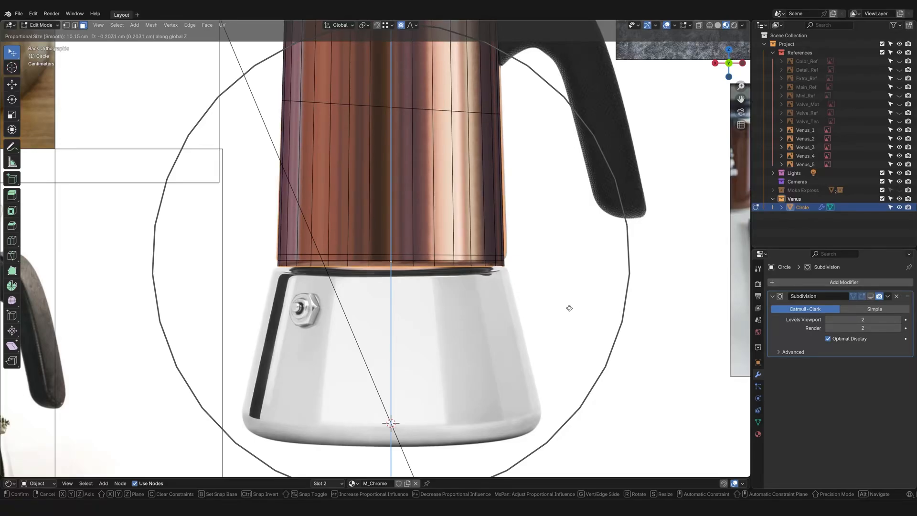
{"action": "left_click", "coordinate": [569, 308]}
Step: Leave Edit Mode and turn the subdivision's viewport display back on
{"action": "key", "text": "Tab"}
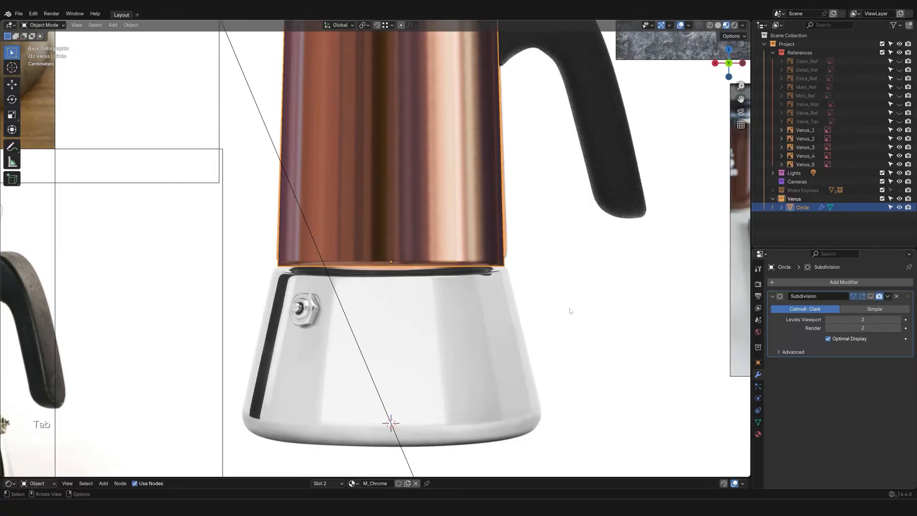
{"action": "left_click", "coordinate": [872, 298]}
{"action": "scroll", "coordinate": [555, 280], "scroll_direction": "down", "scroll_amount": 1}
{"action": "middle_click_drag", "start_coordinate": [476, 266], "coordinate": [522, 304], "text": "shift"}
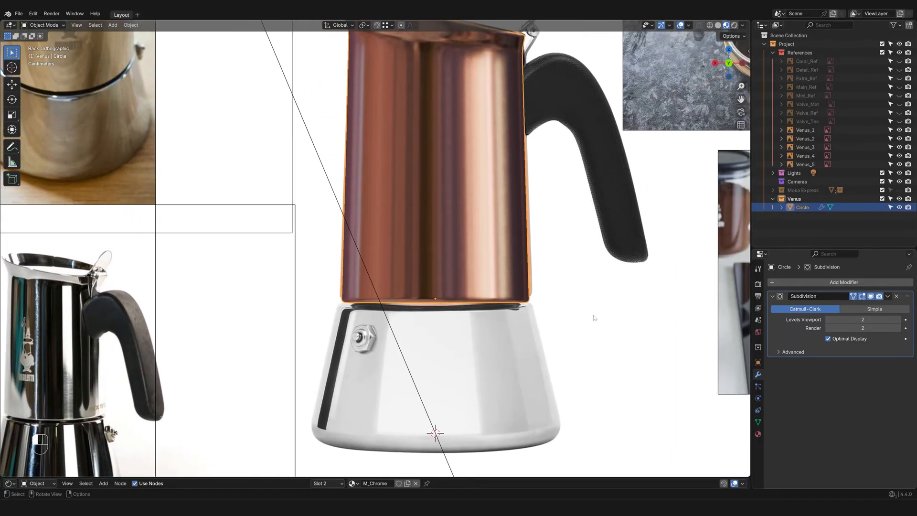
Step: Return to the orthographic back view and add a mesh circle at the world origin in Object Mode
{"action": "left_click", "coordinate": [594, 317]}
{"action": "middle_click_drag", "start_coordinate": [577, 313], "coordinate": [521, 302], "text": "shift"}
{"action": "middle_click_drag", "start_coordinate": [482, 306], "coordinate": [366, 317]}
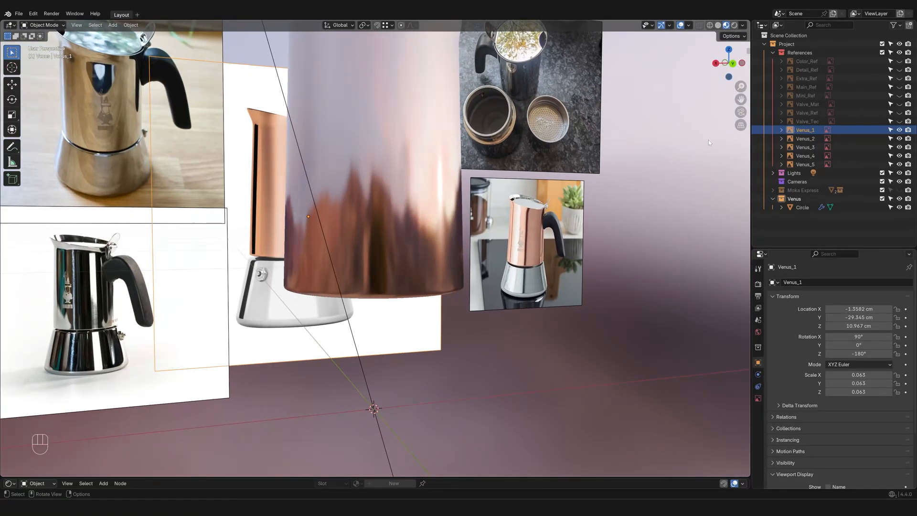
{"action": "left_click", "coordinate": [733, 62]}
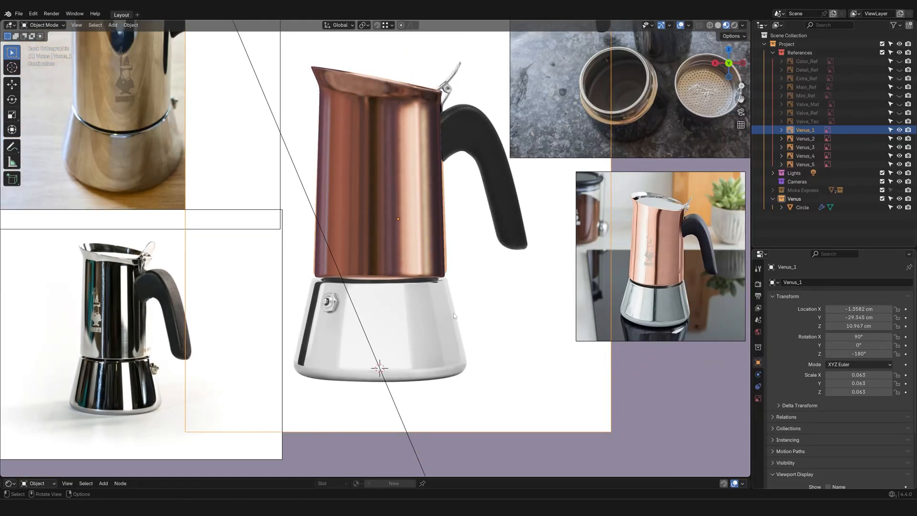
{"action": "middle_click_drag", "start_coordinate": [454, 314], "coordinate": [516, 301], "text": "shift"}
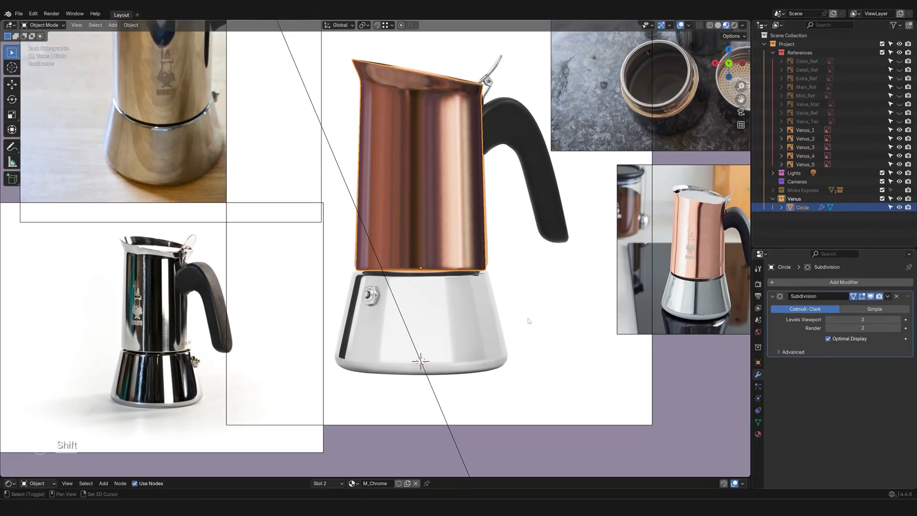
{"action": "key", "text": "shift+a"}
{"action": "mouse_move", "coordinate": [518, 274]}
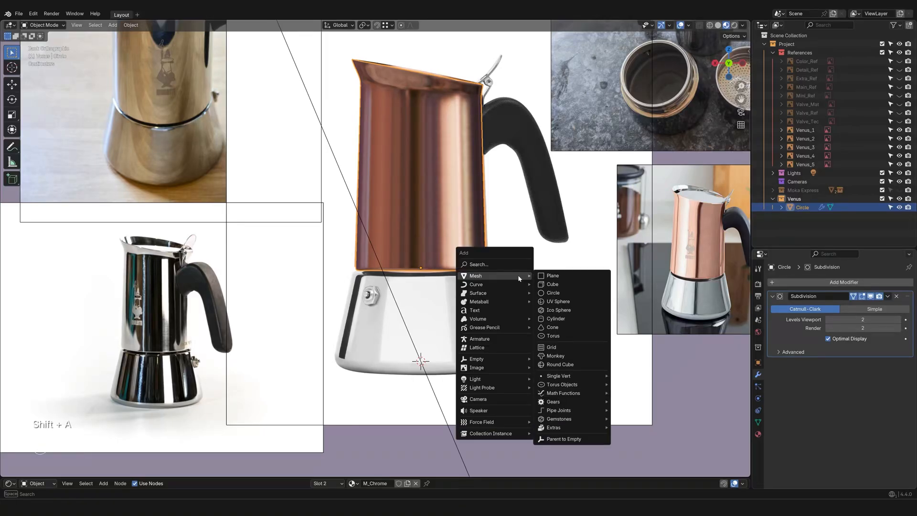
{"action": "left_click", "coordinate": [563, 290]}
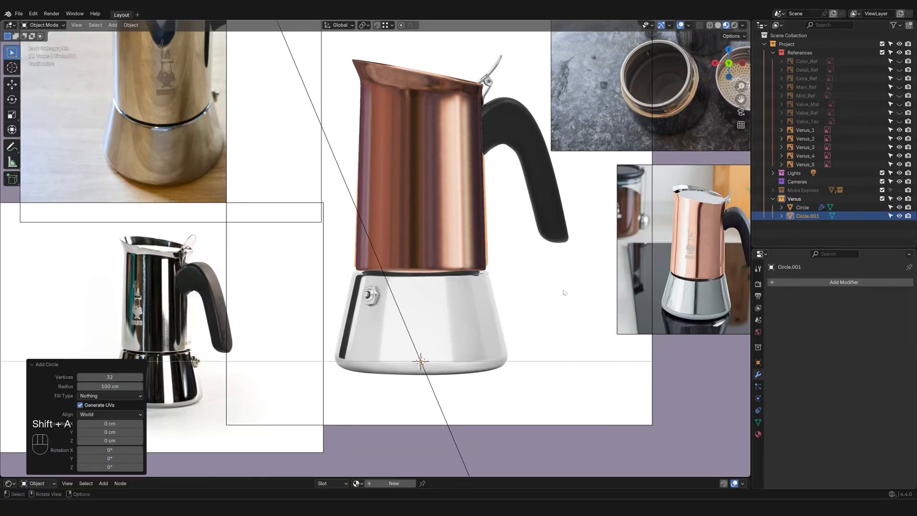
Step: Scale the new circle by a factor of 0.1
{"action": "scroll", "coordinate": [563, 293], "scroll_direction": "down", "scroll_amount": 5}
{"action": "scroll", "coordinate": [564, 293], "scroll_direction": "down", "scroll_amount": 3}
{"action": "middle_click_drag", "start_coordinate": [516, 268], "coordinate": [516, 315]}
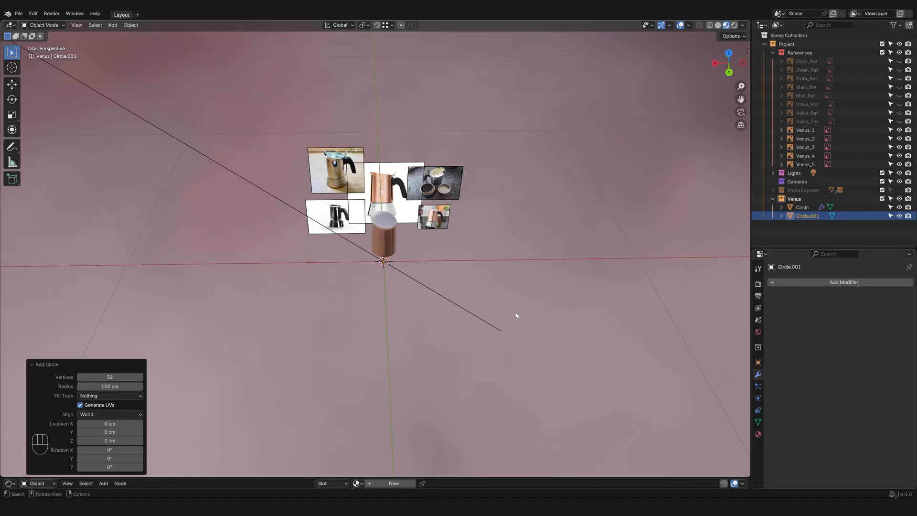
{"action": "key", "text": "s"}
{"action": "key", "text": "KP_Decimal"}
{"action": "key", "text": "KP_1"}
{"action": "key", "text": "Return"}
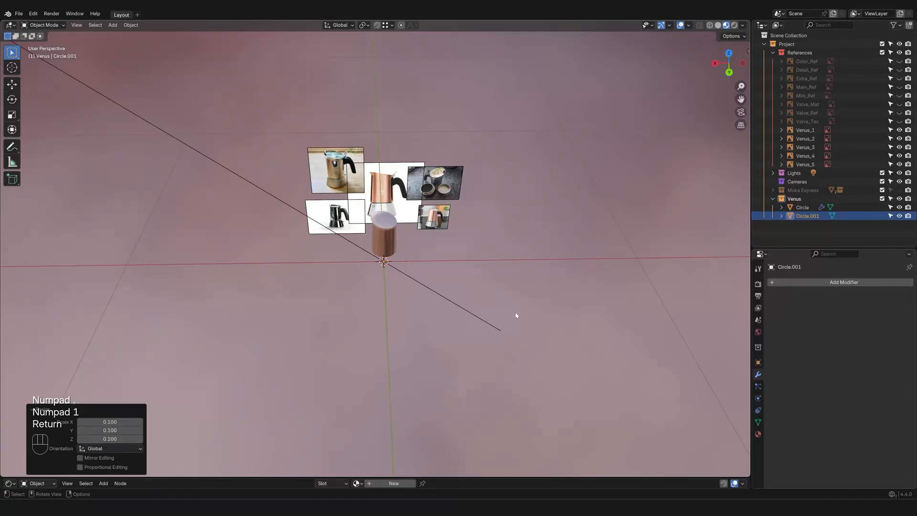
Step: In the back view, scale the circle by about 0.578 to match the width of the reference pot's lower base
{"action": "left_click", "coordinate": [729, 72]}
{"action": "scroll", "coordinate": [568, 305], "scroll_direction": "up", "scroll_amount": 5}
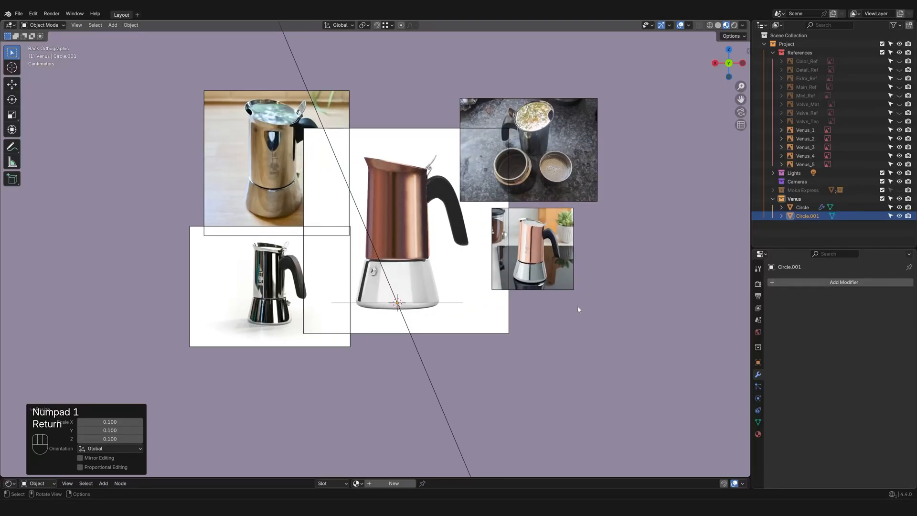
{"action": "scroll", "coordinate": [577, 309], "scroll_direction": "up", "scroll_amount": 8}
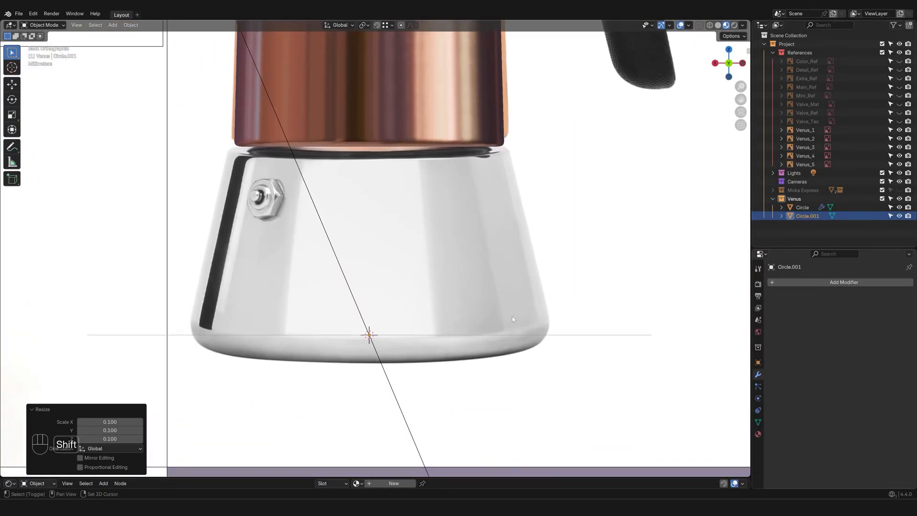
{"action": "key", "text": "s"}
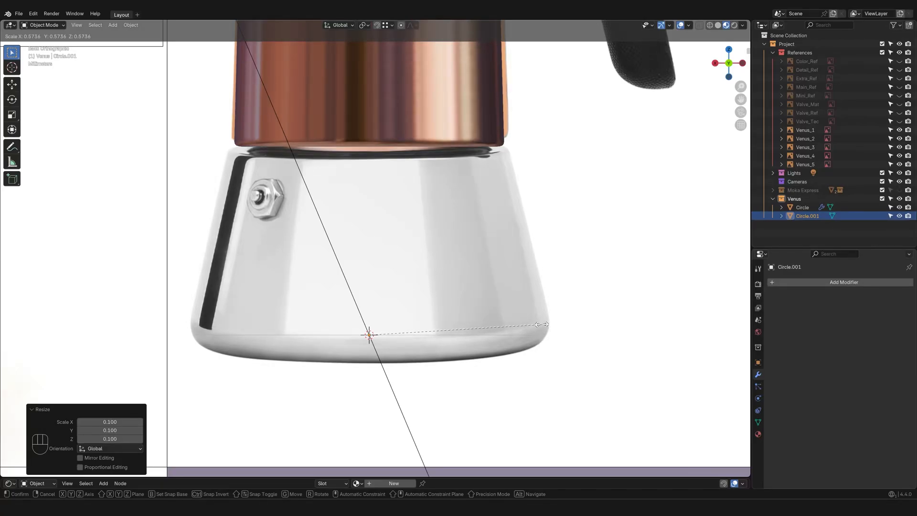
{"action": "left_click", "coordinate": [543, 326]}
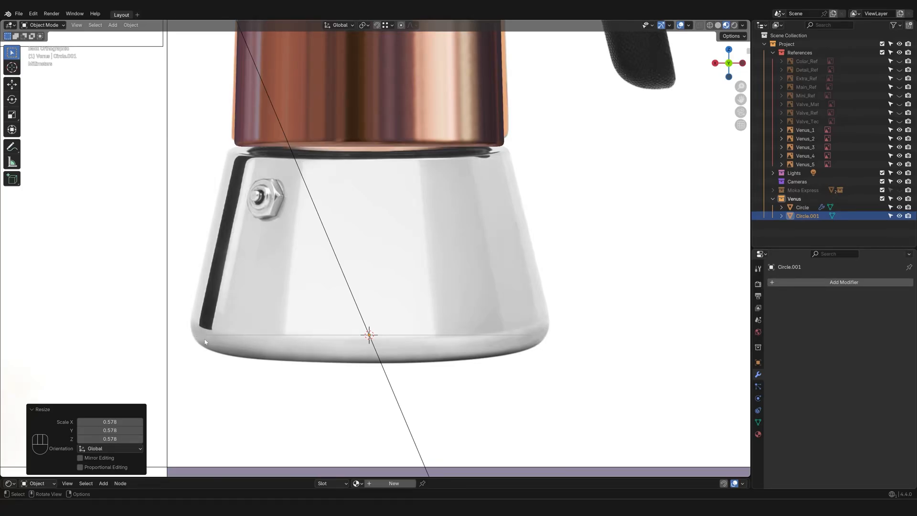
Step: In Edit Mode, fill the circle with a face and extrude it inward by scaling it to a small central disc
{"action": "middle_click_drag", "start_coordinate": [219, 339], "coordinate": [360, 334]}
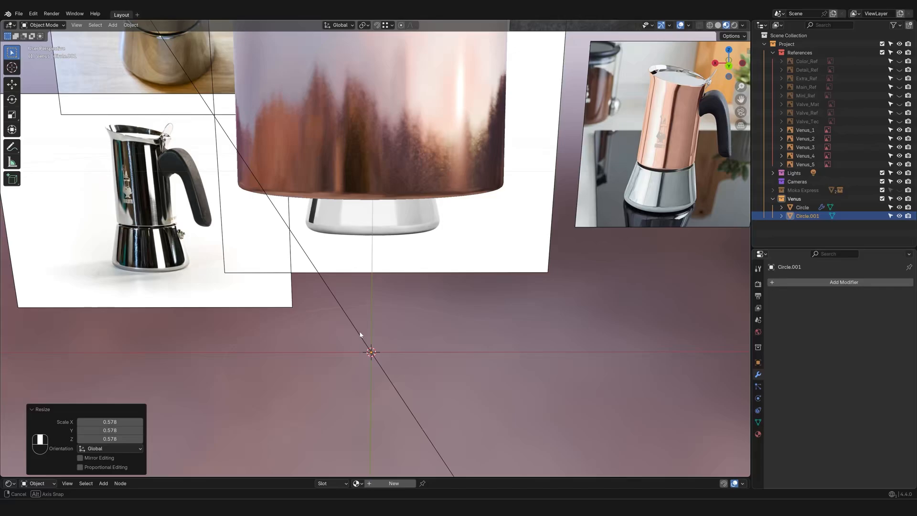
{"action": "key", "text": "Tab"}
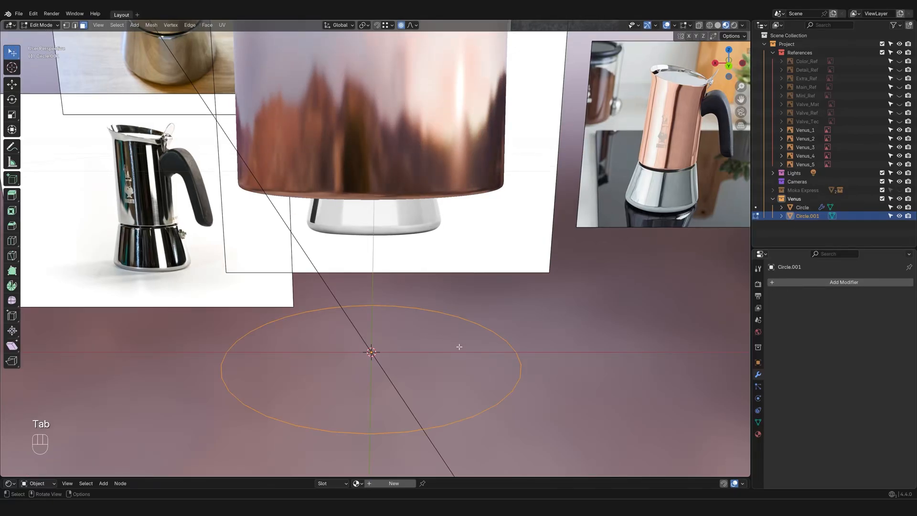
{"action": "key", "text": "f"}
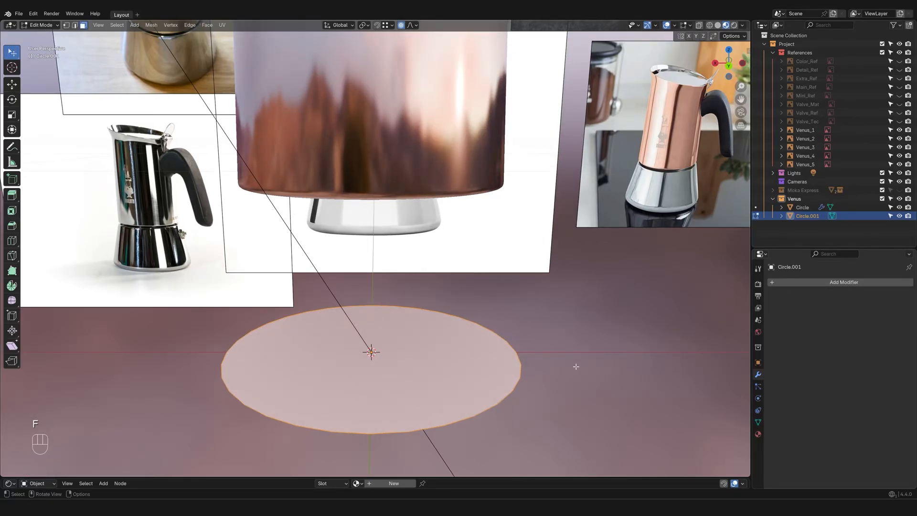
{"action": "key", "text": "e"}
{"action": "key", "text": "s"}
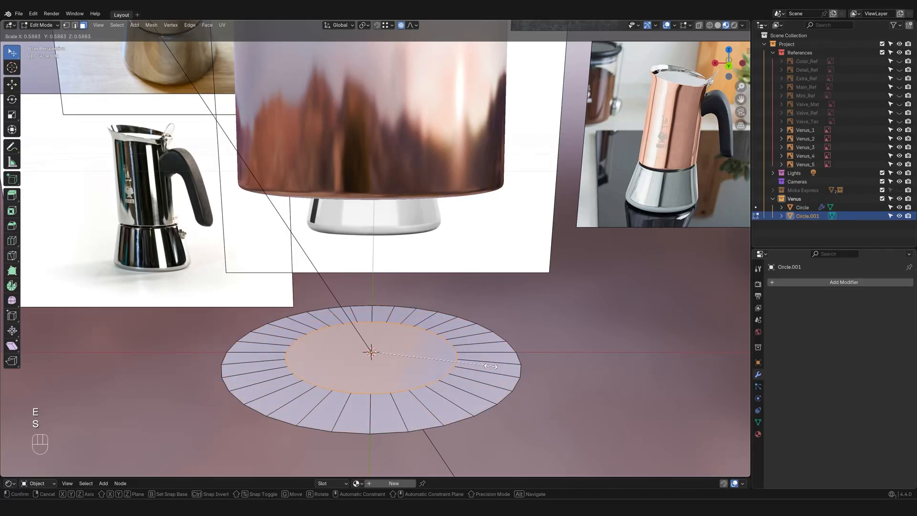
{"action": "left_click", "coordinate": [438, 360]}
Step: Select the ring of faces around the central disc and hide it
{"action": "middle_click_drag", "start_coordinate": [555, 328], "coordinate": [481, 352]}
{"action": "left_click", "coordinate": [462, 340], "text": "alt"}
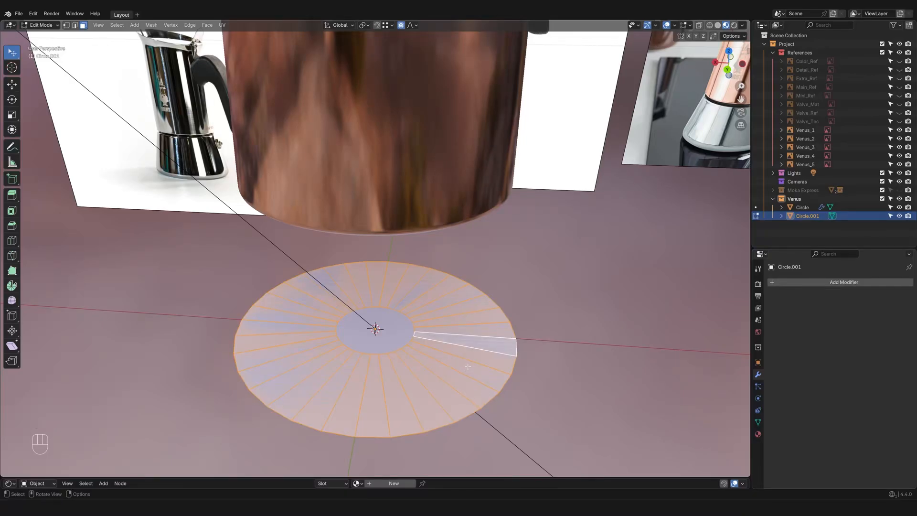
{"action": "middle_click_drag", "start_coordinate": [468, 366], "coordinate": [440, 437]}
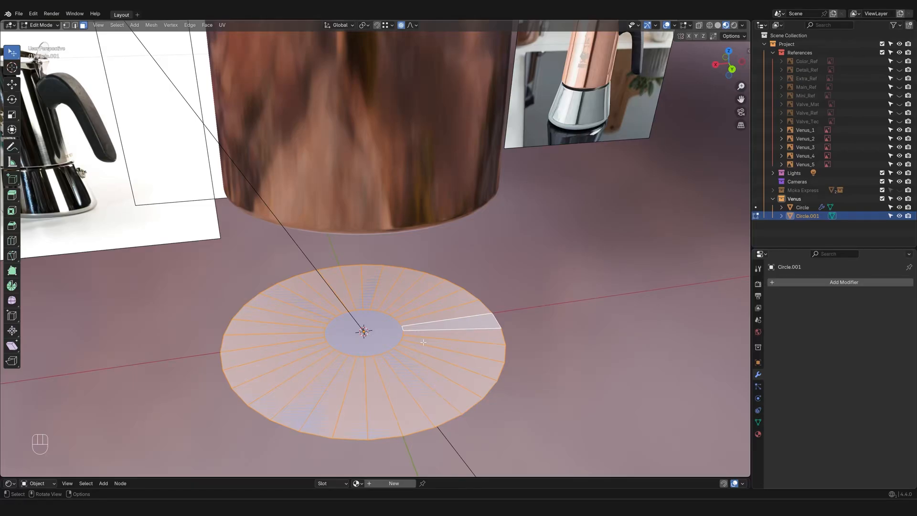
{"action": "middle_click_drag", "start_coordinate": [423, 342], "coordinate": [417, 345]}
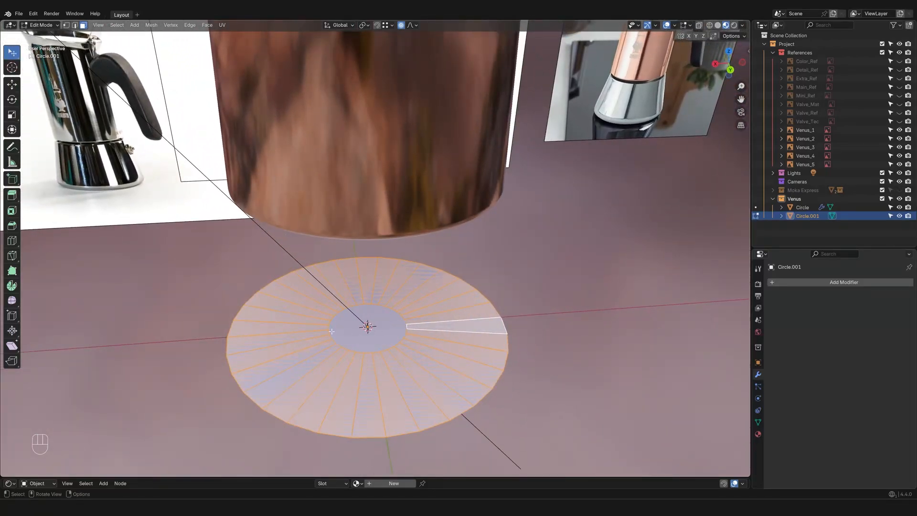
{"action": "middle_click_drag", "start_coordinate": [415, 304], "coordinate": [446, 348]}
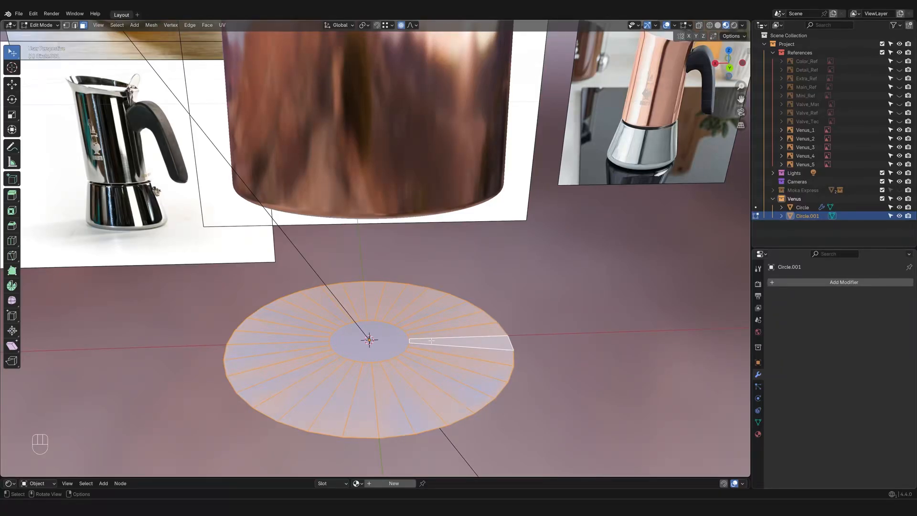
{"action": "key", "text": "h"}
{"action": "middle_click_drag", "start_coordinate": [431, 340], "coordinate": [433, 363]}
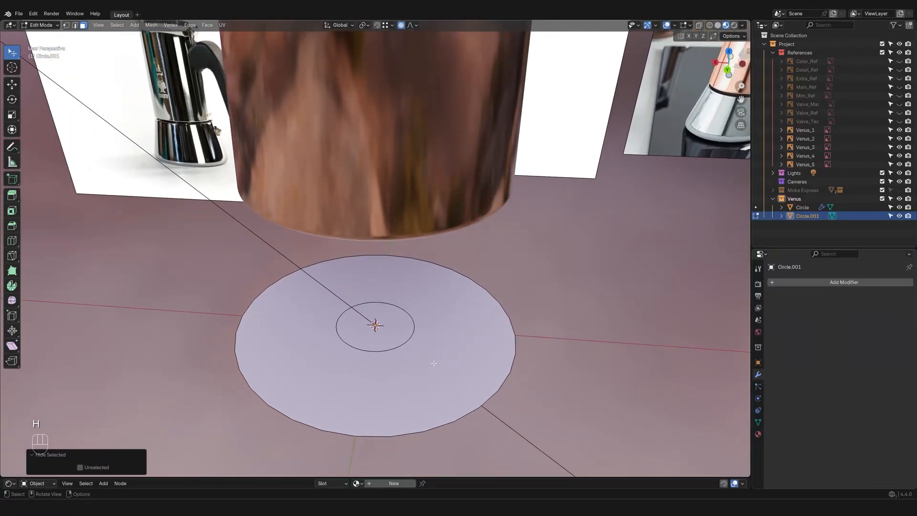
Step: Delete the large leftover face beneath the hidden ring and reveal the hidden faces
{"action": "key", "text": "3"}
{"action": "left_click", "coordinate": [434, 363]}
{"action": "key", "text": "x"}
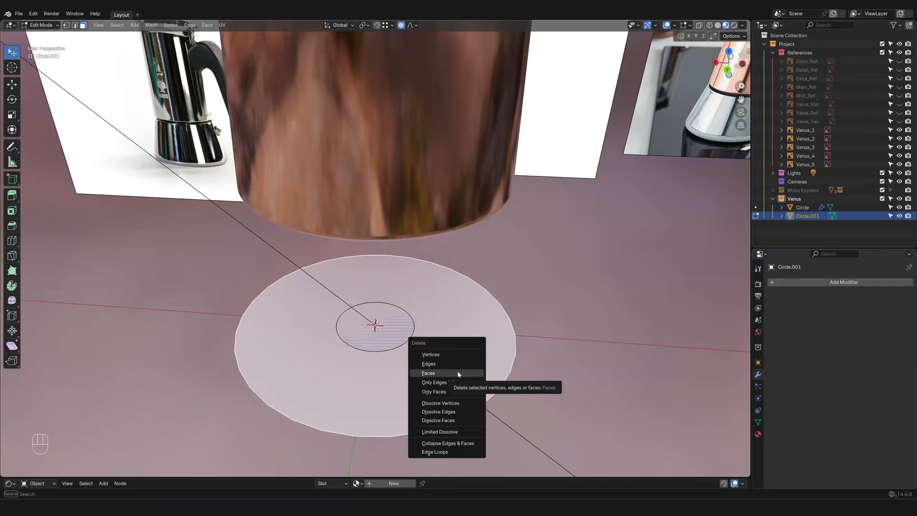
{"action": "left_click", "coordinate": [458, 374]}
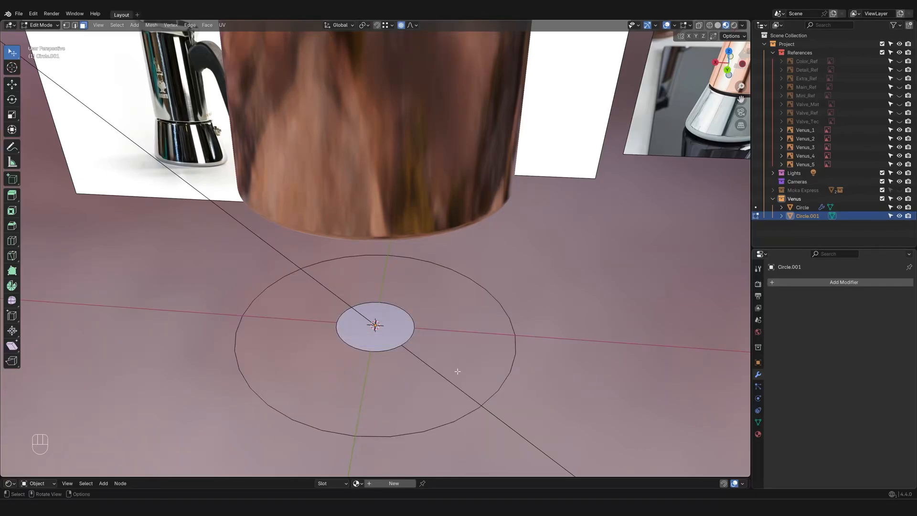
{"action": "key", "text": "alt+h"}
{"action": "left_click", "coordinate": [594, 320]}
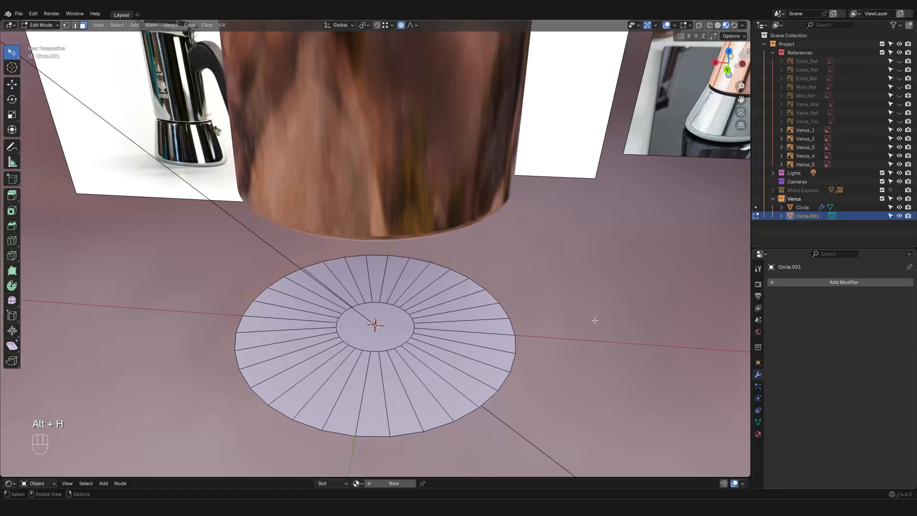
Step: Merge all of the disc's vertices by distance at 0.01 cm and clear the selection
{"action": "mouse_move", "coordinate": [543, 350]}
{"action": "middle_mouse_down"}
{"action": "mouse_move", "coordinate": [557, 377]}
{"action": "mouse_move", "coordinate": [582, 346]}
{"action": "mouse_move", "coordinate": [524, 365]}
{"action": "mouse_move", "coordinate": [540, 367]}
{"action": "middle_mouse_up"}
{"action": "scroll", "coordinate": [579, 347], "scroll_direction": "down", "scroll_amount": 2}
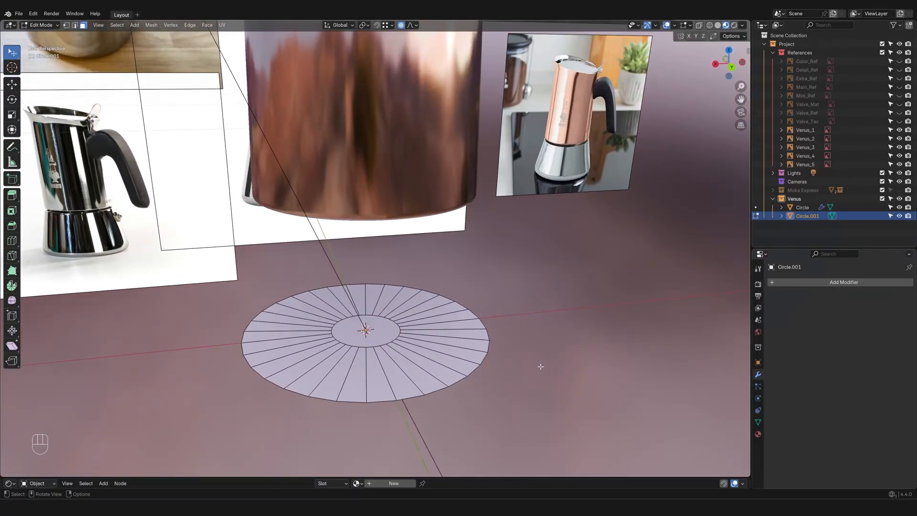
{"action": "key", "text": "a"}
{"action": "key", "text": "m"}
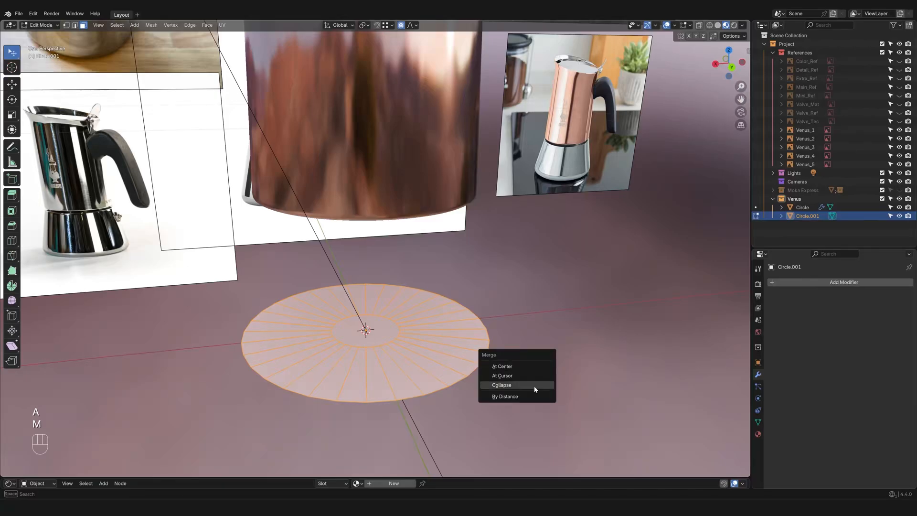
{"action": "left_click", "coordinate": [532, 400]}
{"action": "middle_click_drag", "start_coordinate": [545, 412], "coordinate": [468, 465]}
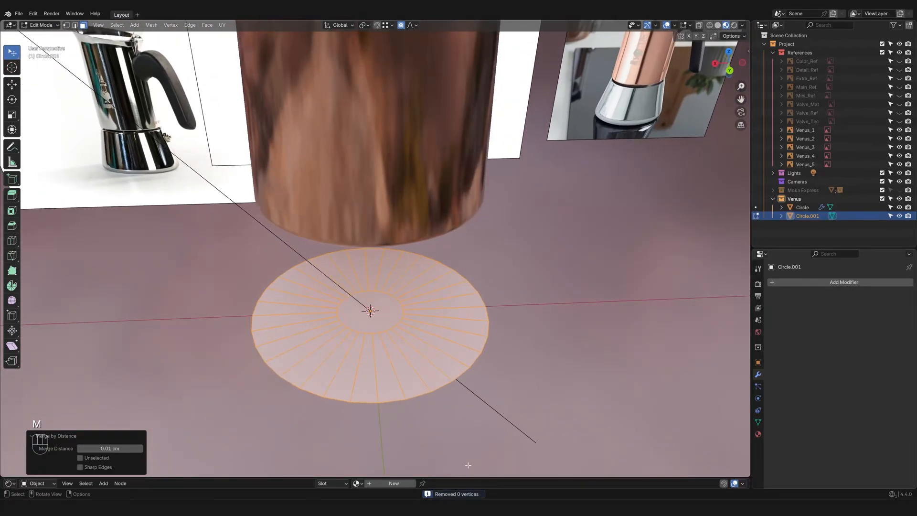
{"action": "left_click", "coordinate": [538, 375]}
Step: Select the disc's outer edge loop and extrude it up about 0.8 cm along Z in the back view
{"action": "middle_click_drag", "start_coordinate": [538, 369], "coordinate": [528, 327]}
{"action": "key", "text": "2"}
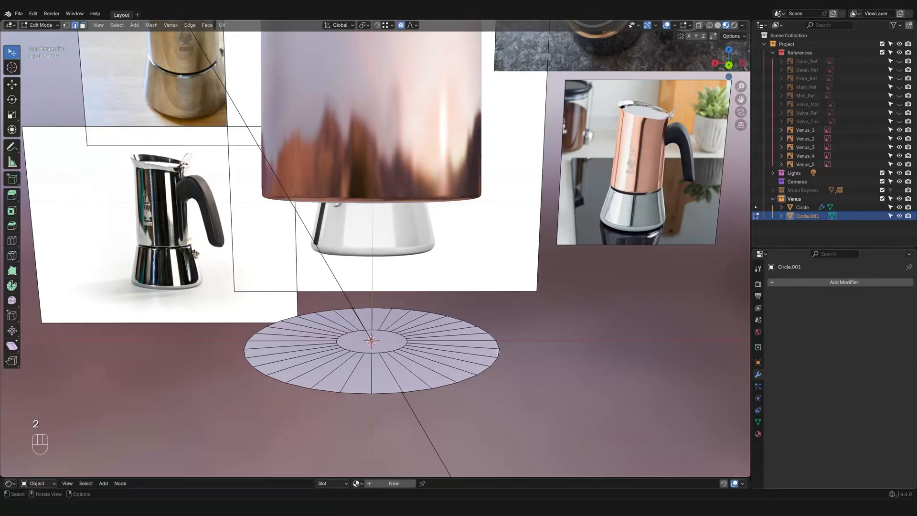
{"action": "left_click", "coordinate": [499, 354], "text": "alt"}
{"action": "middle_click_drag", "start_coordinate": [521, 344], "coordinate": [545, 336]}
{"action": "left_click", "coordinate": [729, 66]}
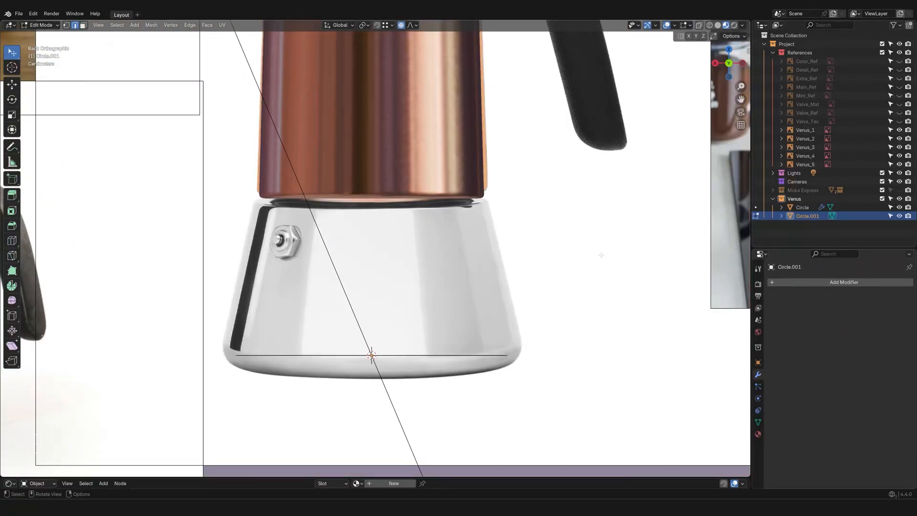
{"action": "scroll", "coordinate": [527, 304], "scroll_direction": "down", "scroll_amount": 1, "text": "shift"}
{"action": "scroll", "coordinate": [528, 311], "scroll_direction": "up", "scroll_amount": 1}
{"action": "key", "text": "e"}
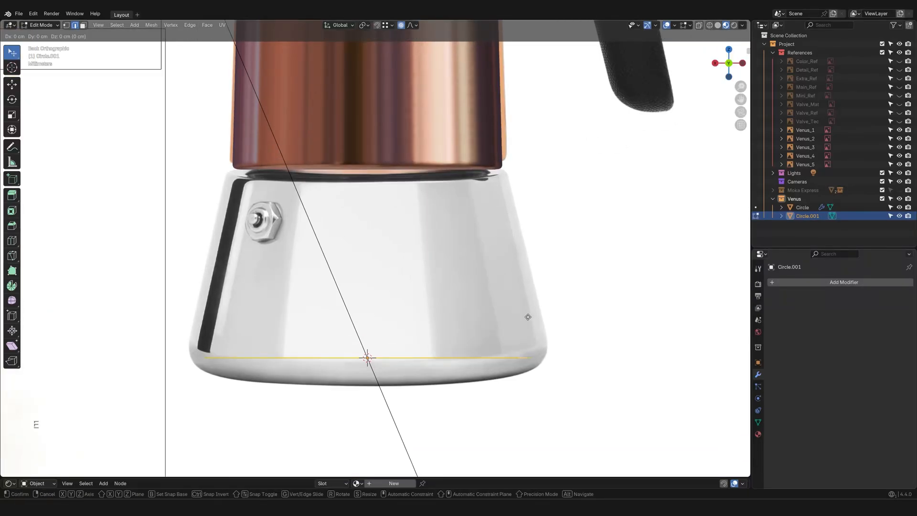
{"action": "key", "text": "z"}
{"action": "left_click", "coordinate": [530, 295]}
Step: With proportional editing off, scale the upper edge loop by about 1.106 and lower it about 0.34 cm along Z
{"action": "key", "text": "s"}
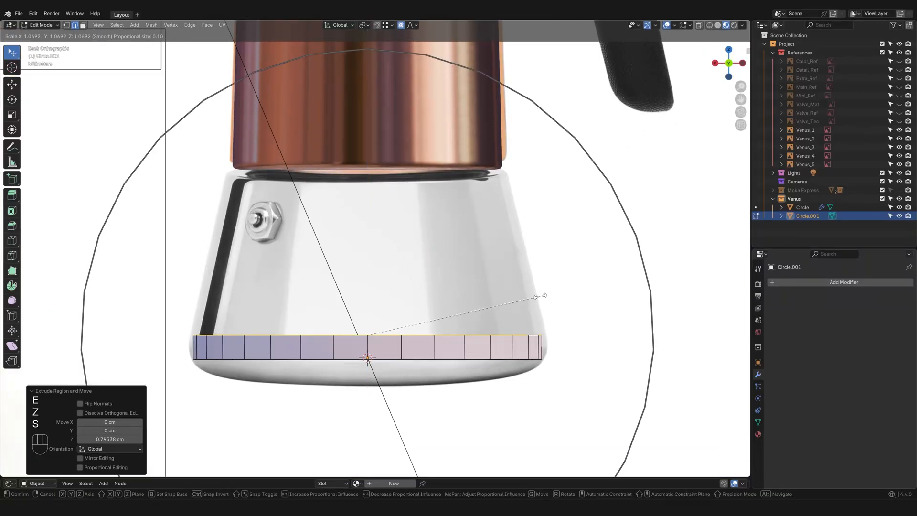
{"action": "left_click", "coordinate": [542, 296]}
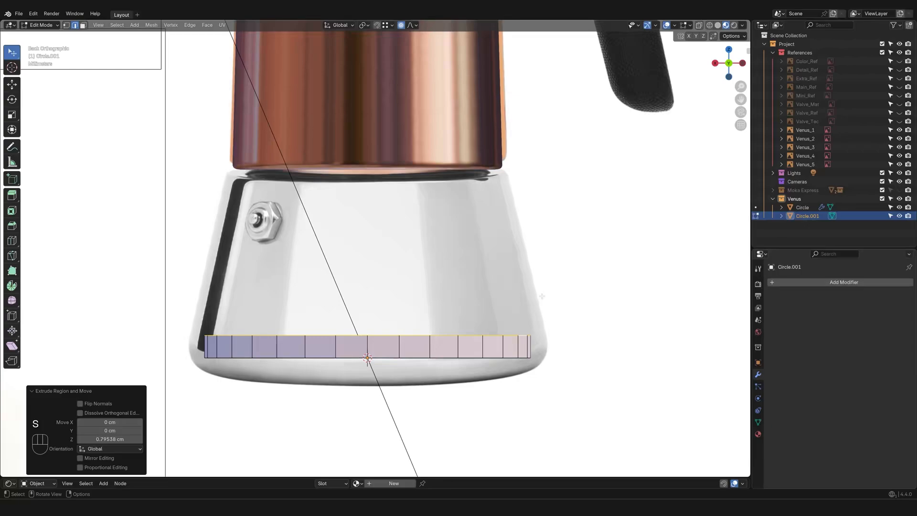
{"action": "key", "text": "o"}
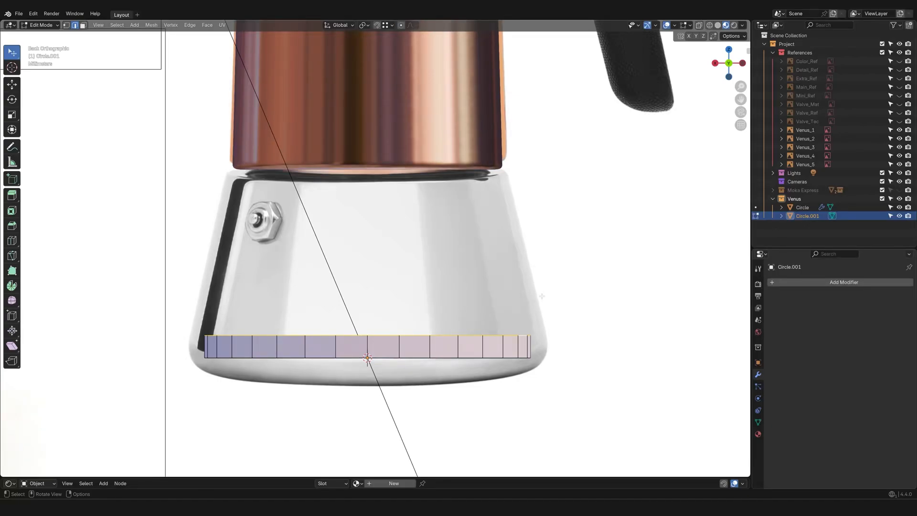
{"action": "key", "text": "s"}
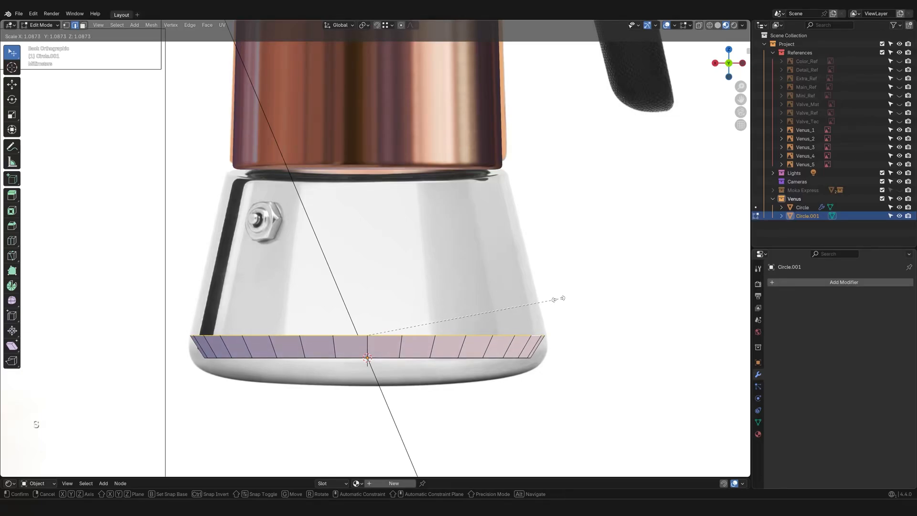
{"action": "left_click", "coordinate": [561, 300]}
{"action": "key", "text": "g"}
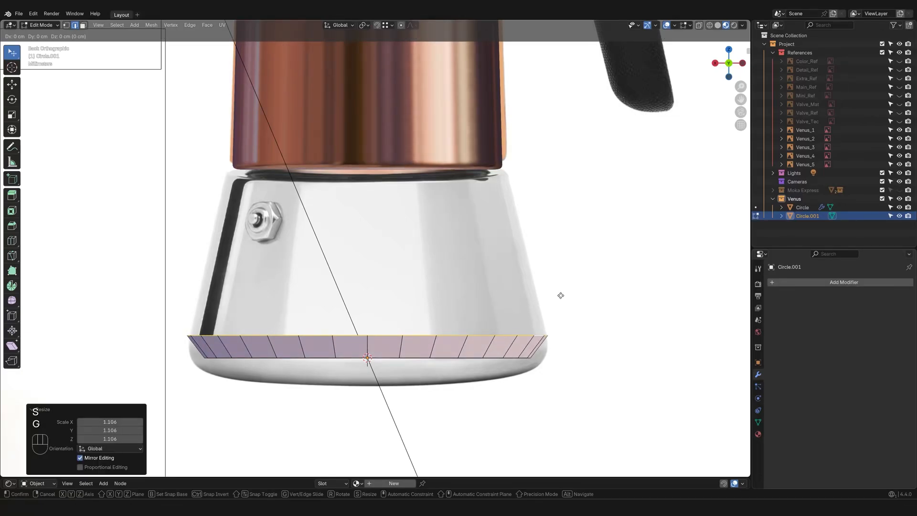
{"action": "key", "text": "z"}
{"action": "left_click", "coordinate": [560, 304]}
Step: Extrude the base's upper edge loop upward about 0.82 cm along Z
{"action": "key", "text": "e"}
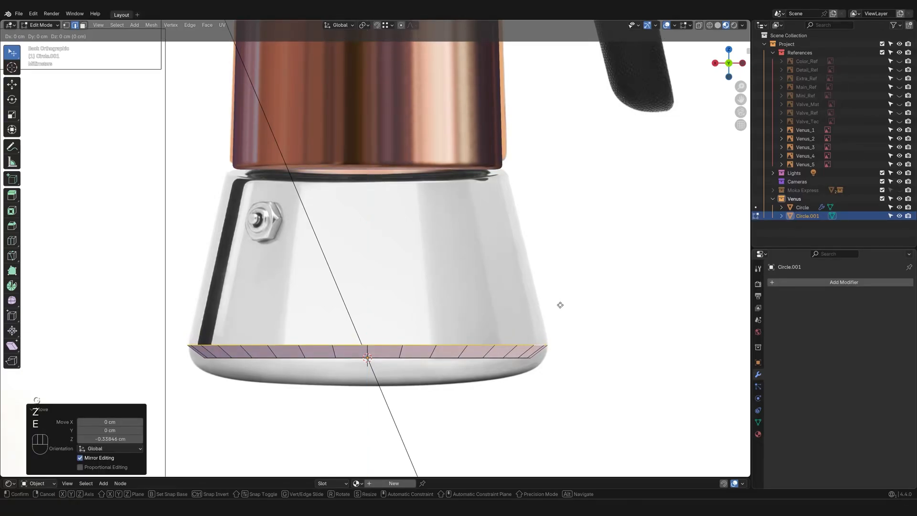
{"action": "key", "text": "z"}
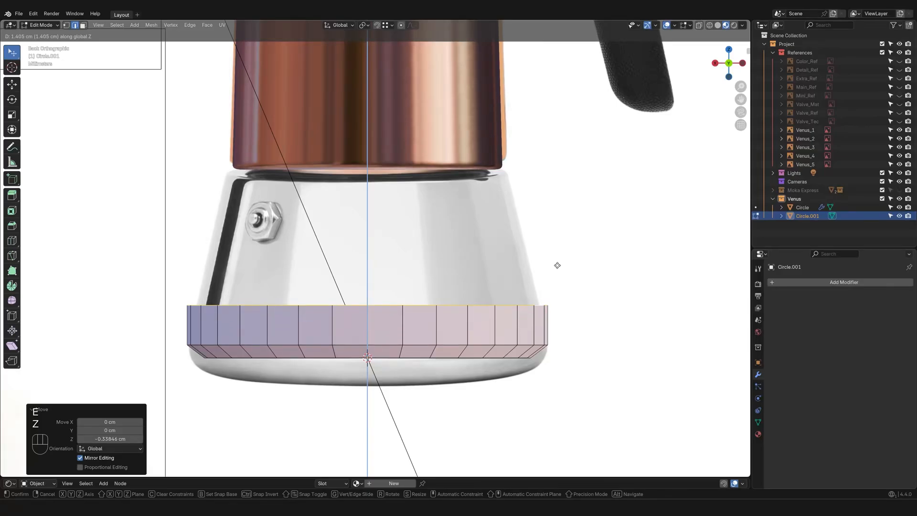
{"action": "left_click", "coordinate": [564, 282]}
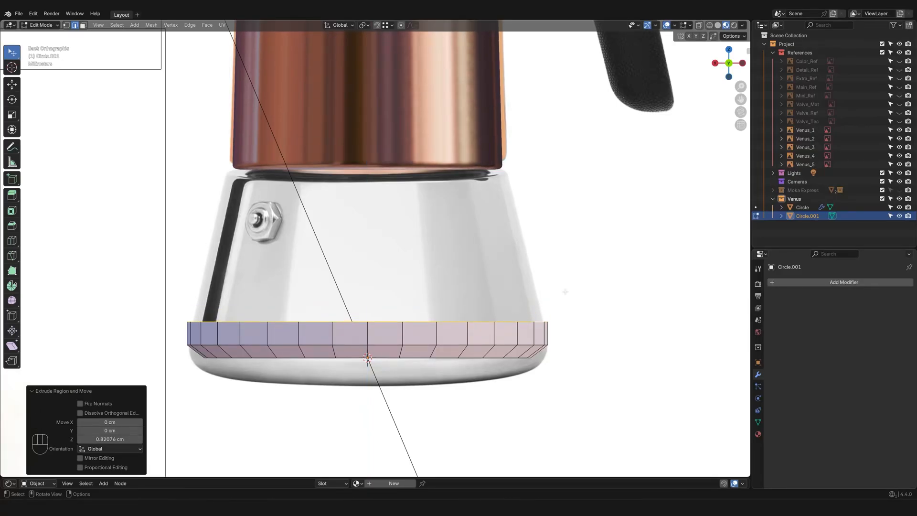
Step: Compare the shape of the lower base in the copper and chrome pot reference images
{"action": "scroll", "coordinate": [568, 301], "scroll_direction": "down", "scroll_amount": 3}
{"action": "scroll", "coordinate": [572, 328], "scroll_direction": "up", "scroll_amount": 1}
{"action": "middle_click_drag", "start_coordinate": [572, 329], "coordinate": [451, 320], "text": "shift"}
{"action": "middle_click_drag", "start_coordinate": [518, 302], "coordinate": [645, 286], "text": "shift"}
{"action": "scroll", "coordinate": [553, 311], "scroll_direction": "down", "scroll_amount": 2}
{"action": "middle_click_drag", "start_coordinate": [414, 292], "coordinate": [510, 291], "text": "shift"}
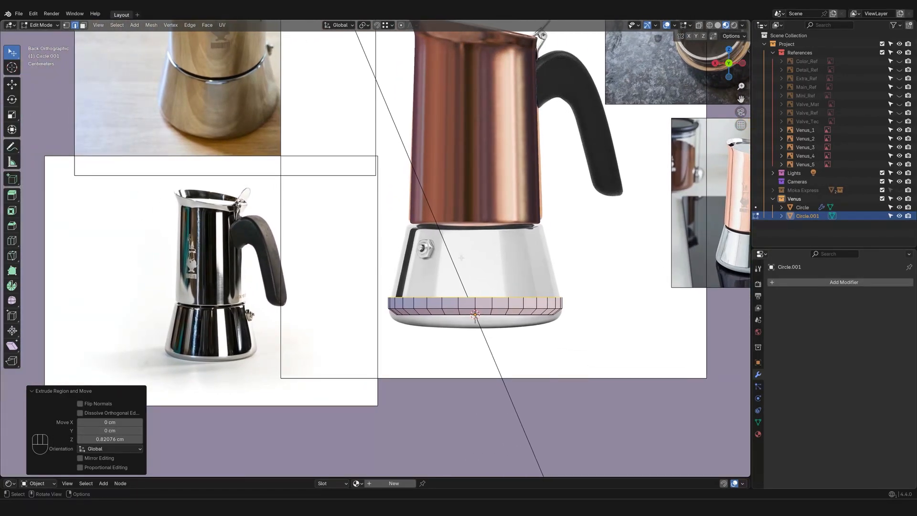
{"action": "middle_click_drag", "start_coordinate": [461, 258], "coordinate": [508, 258], "text": "shift"}
{"action": "scroll", "coordinate": [452, 284], "scroll_direction": "up", "scroll_amount": 1}
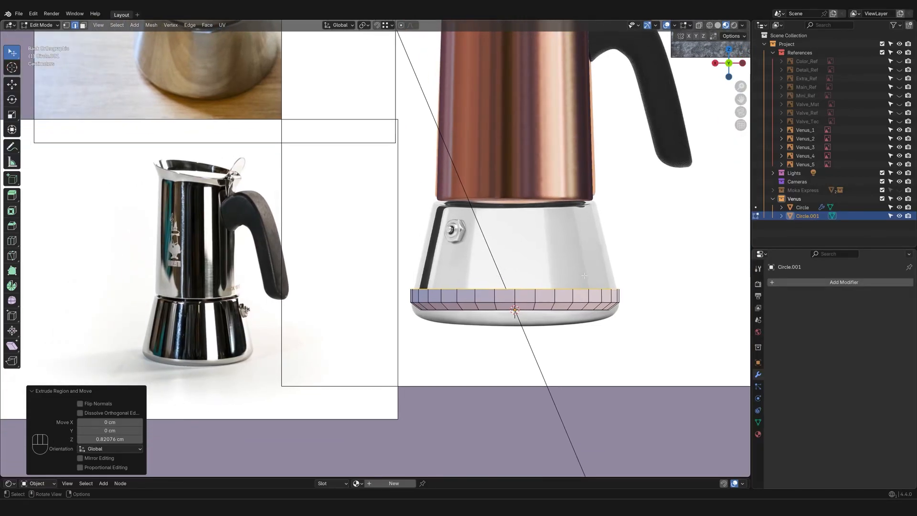
{"action": "middle_click_drag", "start_coordinate": [558, 273], "coordinate": [480, 276], "text": "shift"}
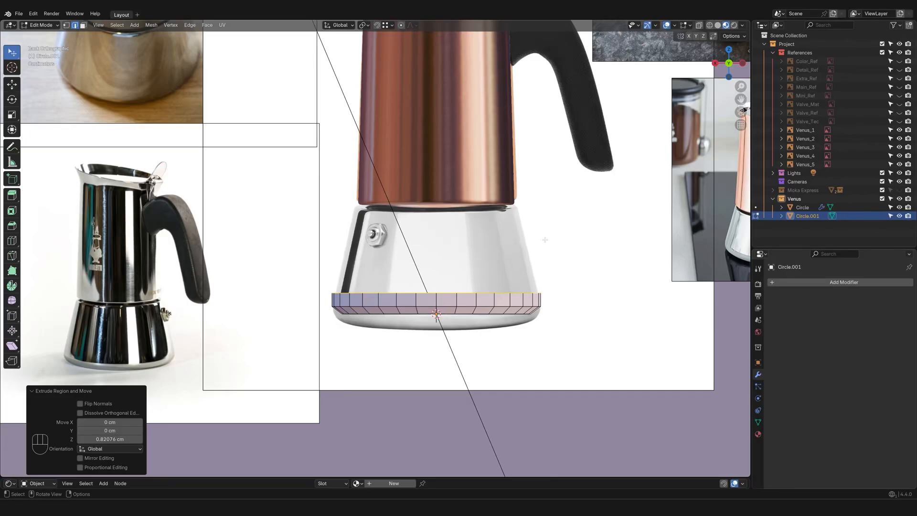
{"action": "scroll", "coordinate": [545, 240], "scroll_direction": "up", "scroll_amount": 1}
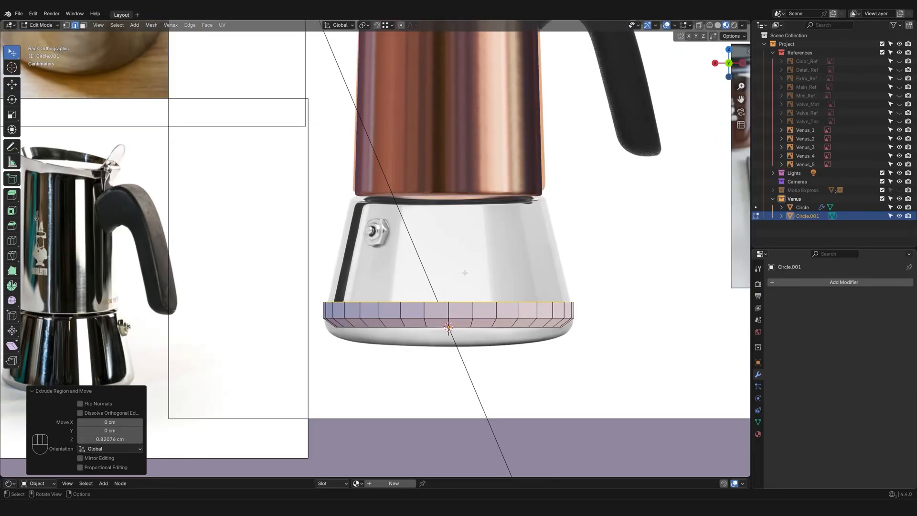
{"action": "middle_click_drag", "start_coordinate": [465, 273], "coordinate": [522, 277], "text": "shift"}
{"action": "middle_click_drag", "start_coordinate": [620, 281], "coordinate": [673, 292], "text": "shift"}
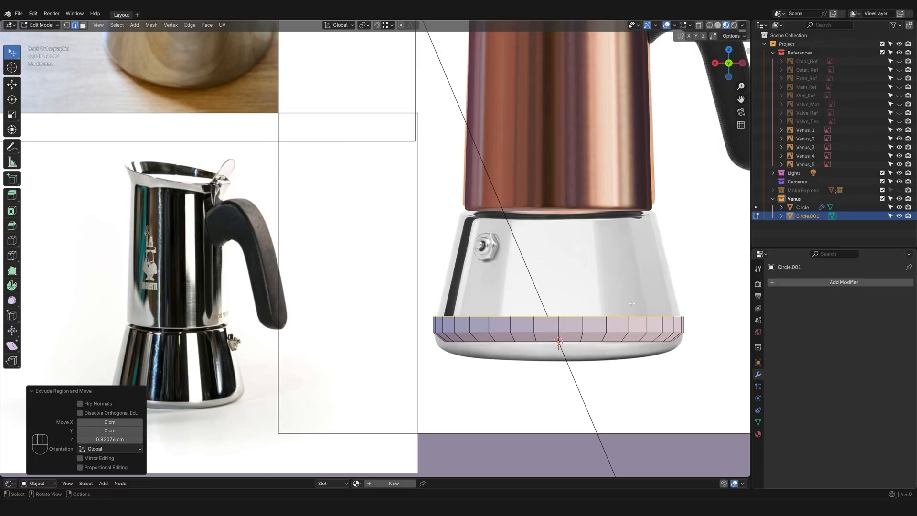
{"action": "middle_click_drag", "start_coordinate": [603, 290], "coordinate": [667, 300], "text": "shift"}
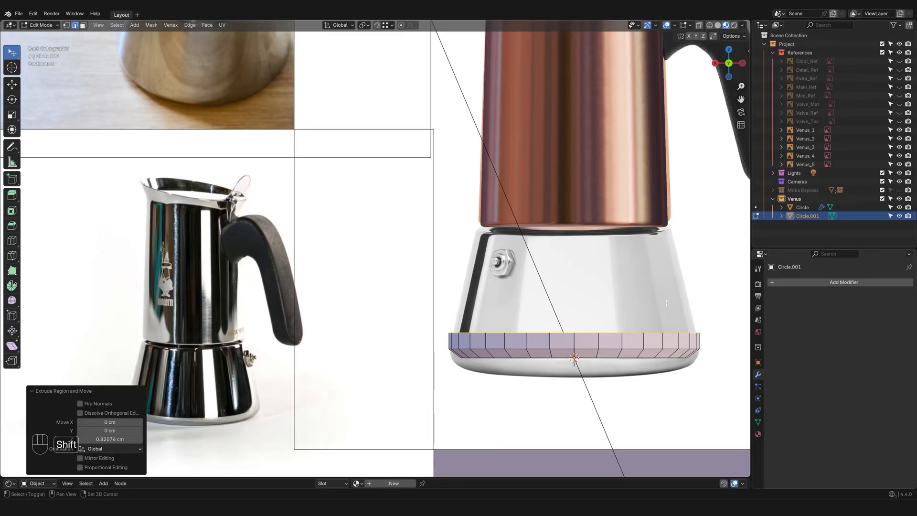
{"action": "middle_click_drag", "start_coordinate": [532, 314], "coordinate": [602, 295], "text": "shift"}
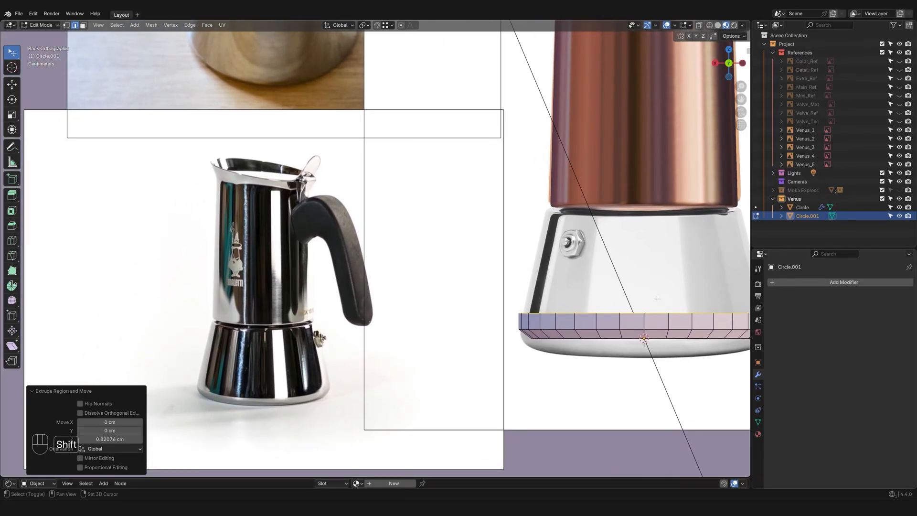
Step: Add a Subdivision Surface modifier to the base object
{"action": "left_click", "coordinate": [848, 282]}
{"action": "mouse_move", "coordinate": [849, 285]}
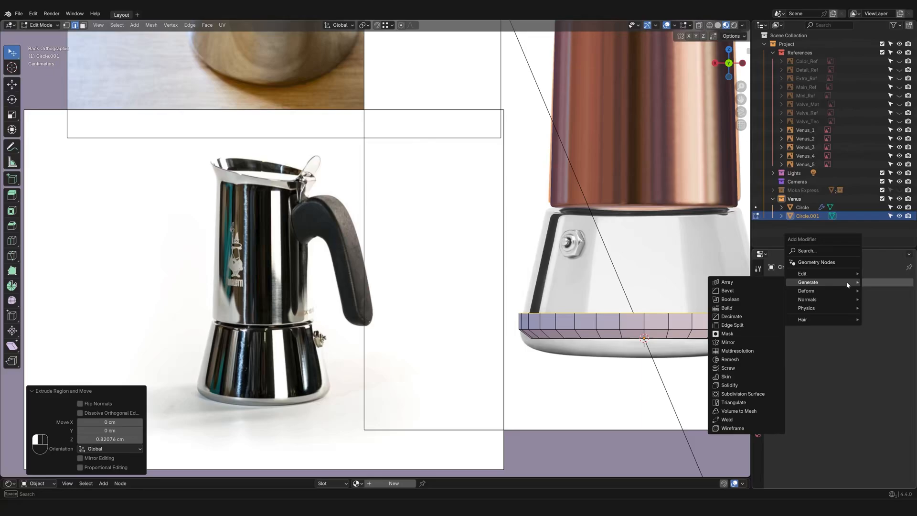
{"action": "left_click", "coordinate": [752, 394]}
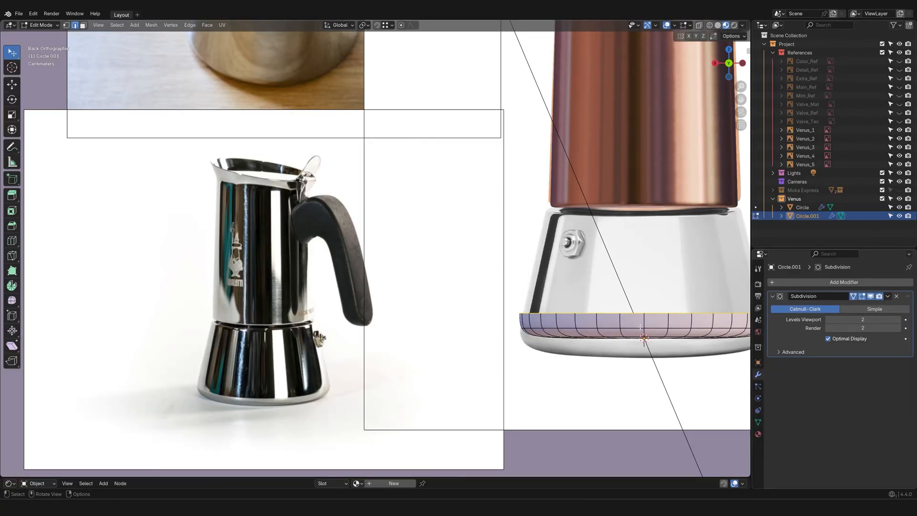
Step: Extrude the base's upper edge loop about 3.76 cm up along Z and scale it by about 0.855
{"action": "scroll", "coordinate": [583, 317], "scroll_direction": "down", "scroll_amount": 3}
{"action": "middle_click_drag", "start_coordinate": [582, 317], "coordinate": [384, 318], "text": "shift"}
{"action": "middle_click_drag", "start_coordinate": [384, 318], "coordinate": [466, 304], "text": "ctrl"}
{"action": "middle_click_drag", "start_coordinate": [466, 303], "coordinate": [519, 304], "text": "shift"}
{"action": "key", "text": "e"}
{"action": "key", "text": "z"}
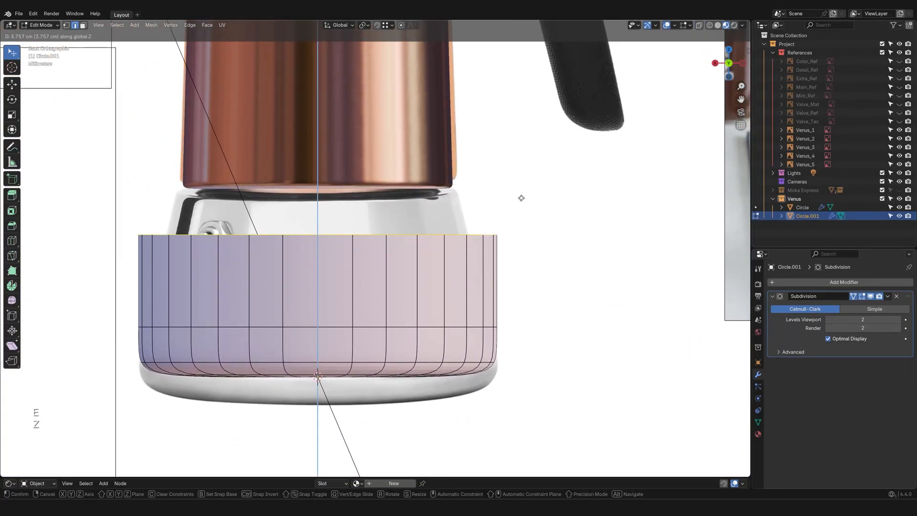
{"action": "left_click", "coordinate": [520, 196]}
{"action": "key", "text": "s"}
{"action": "left_click", "coordinate": [540, 258]}
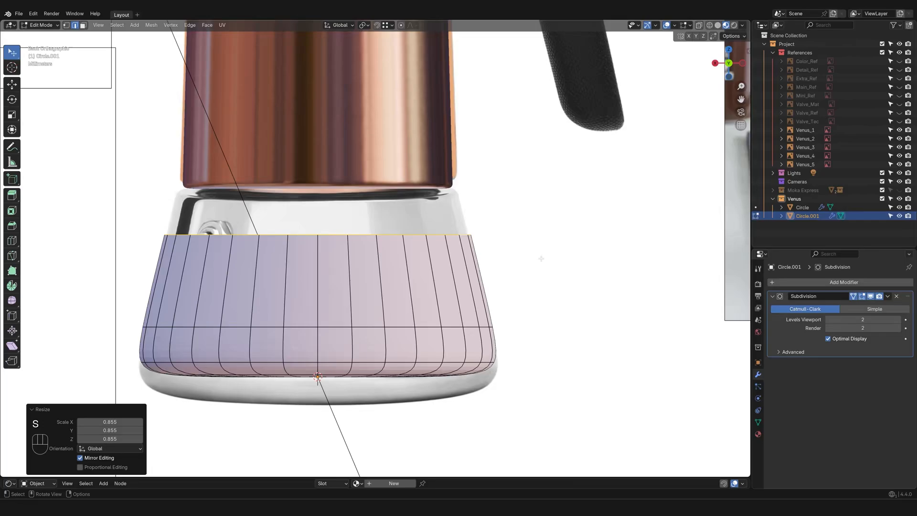
Step: Raise the upper loop about 1.47 cm along Z and scale it by about 0.897, followed by a 1.008 correction, to match the reference taper
{"action": "key", "text": "g"}
{"action": "key", "text": "z"}
{"action": "left_click", "coordinate": [541, 219]}
{"action": "key", "text": "s"}
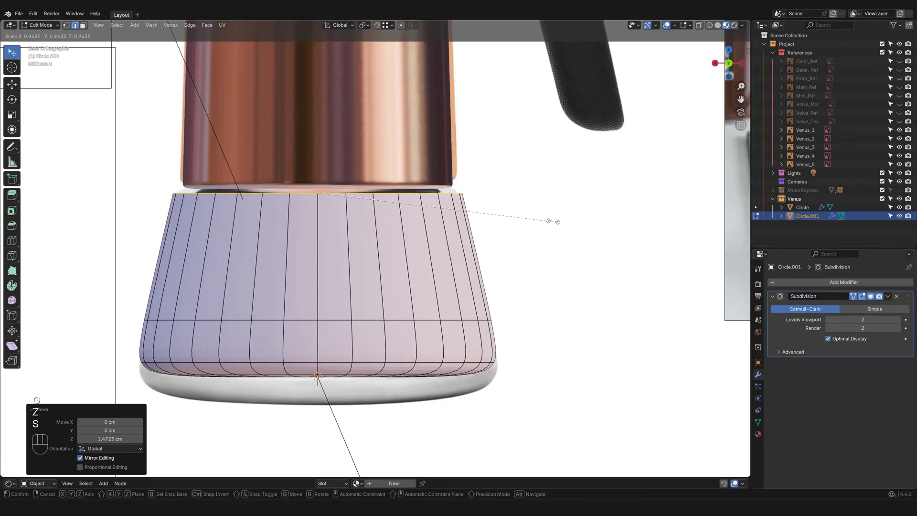
{"action": "left_click", "coordinate": [530, 218]}
{"action": "key", "text": "g"}
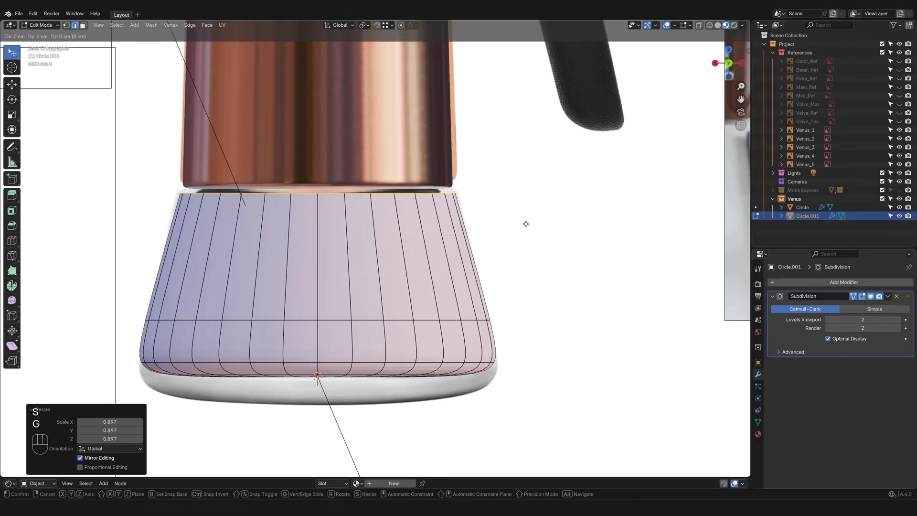
{"action": "key", "text": "z"}
{"action": "key", "text": "s"}
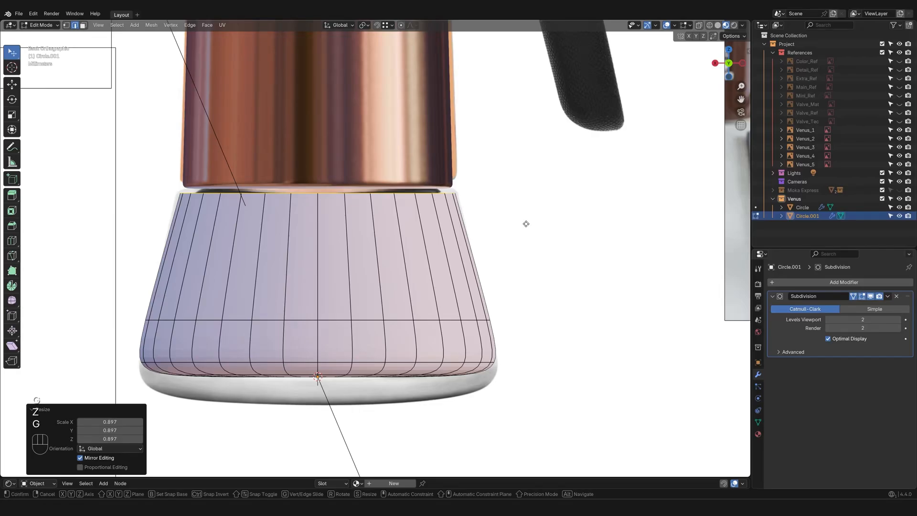
{"action": "left_click", "coordinate": [528, 224]}
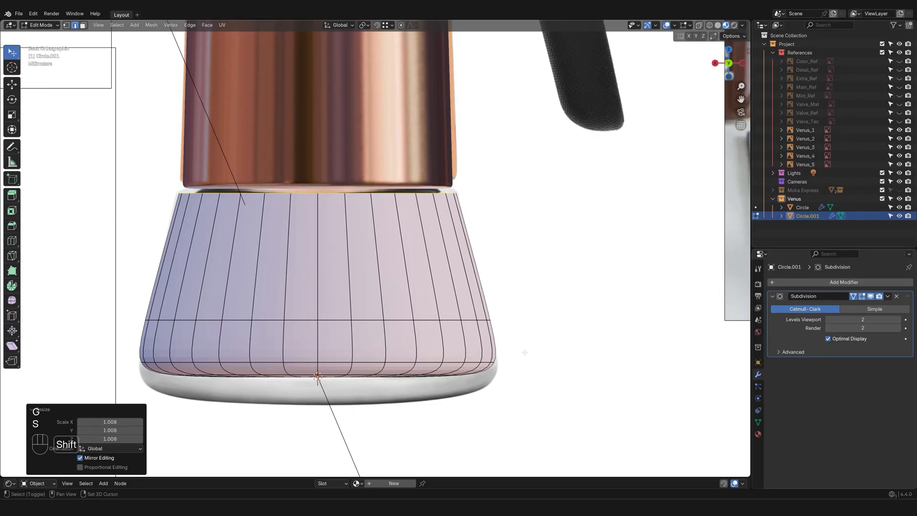
Step: Select the lowest side edge loop of the base and slide it up by a factor of about 0.2
{"action": "middle_click_drag", "start_coordinate": [524, 352], "coordinate": [586, 328], "text": "shift"}
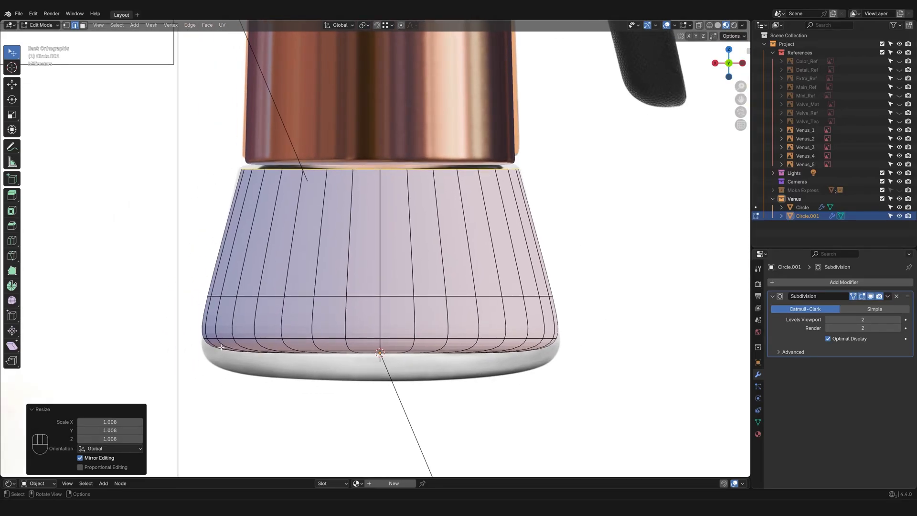
{"action": "scroll", "coordinate": [408, 365], "scroll_direction": "down", "scroll_amount": 3}
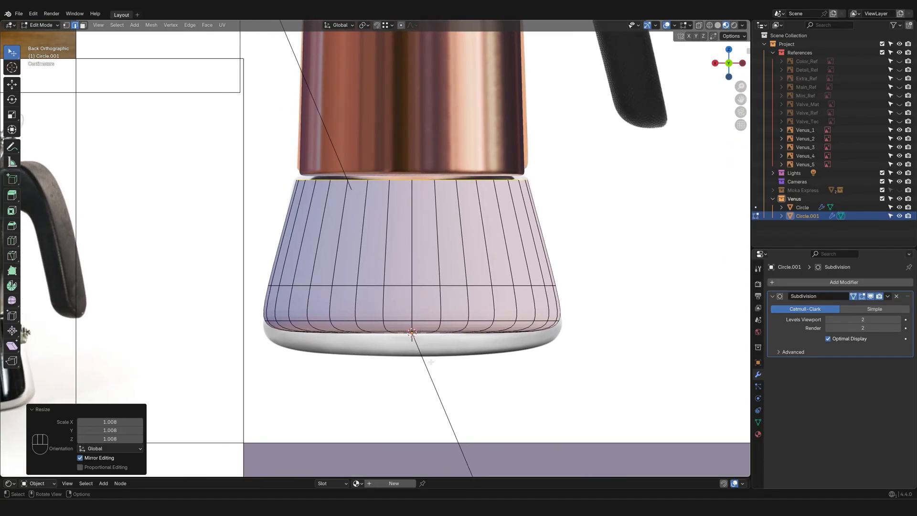
{"action": "scroll", "coordinate": [534, 361], "scroll_direction": "up", "scroll_amount": 2}
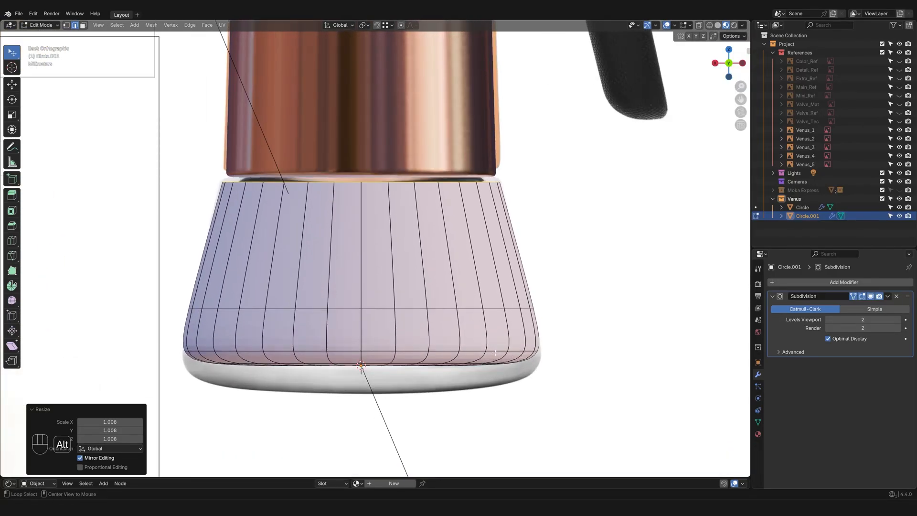
{"action": "left_click", "coordinate": [495, 353], "text": "alt"}
{"action": "key", "text": "g"}
{"action": "key", "text": "g"}
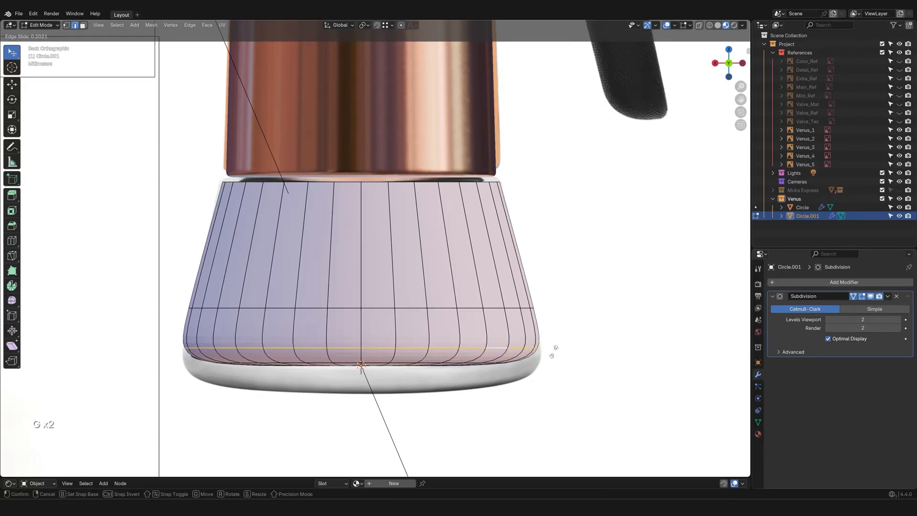
{"action": "left_click", "coordinate": [554, 351]}
Step: With the subdivision display temporarily off, slide the next loop up by about 0.03, scale it by about 1.015 and restore the subdivision display
{"action": "left_click", "coordinate": [871, 296]}
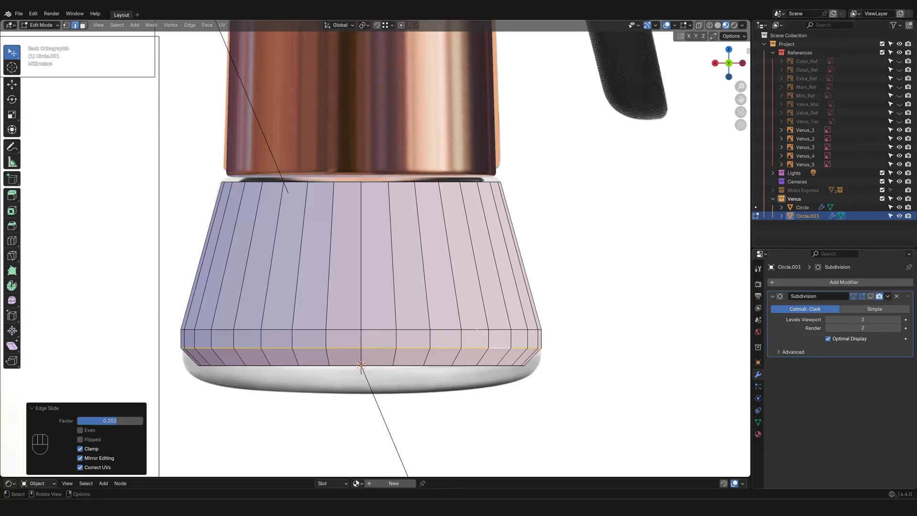
{"action": "key", "text": "g"}
{"action": "key", "text": "g"}
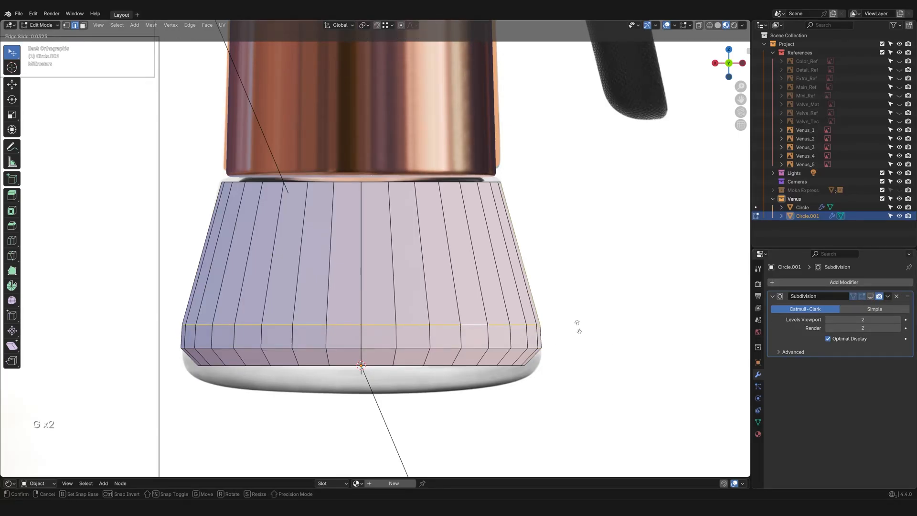
{"action": "left_click", "coordinate": [578, 327]}
{"action": "key", "text": "s"}
{"action": "left_click", "coordinate": [580, 324]}
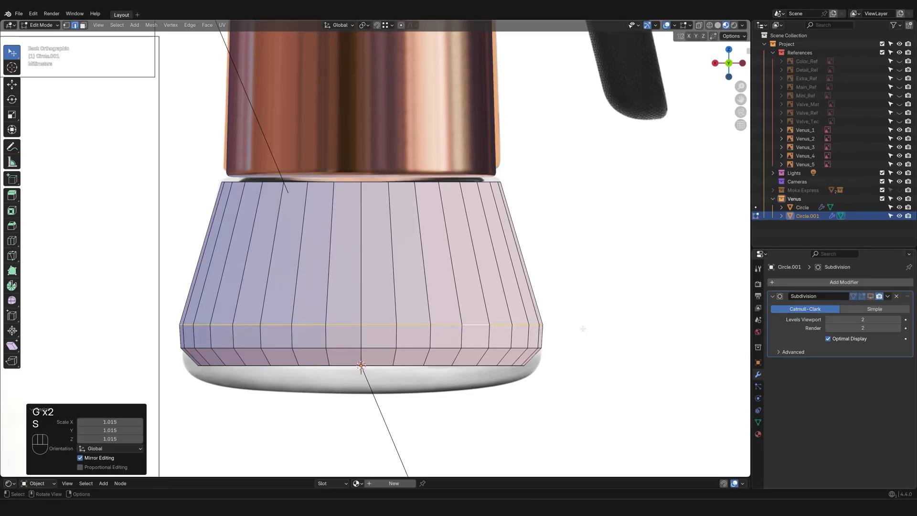
{"action": "left_click", "coordinate": [870, 297]}
Step: Extrude the base's top edge loop inward twice, scaling by about 0.946 and about 0.834, to form a flat rim
{"action": "scroll", "coordinate": [494, 303], "scroll_direction": "down", "scroll_amount": 1}
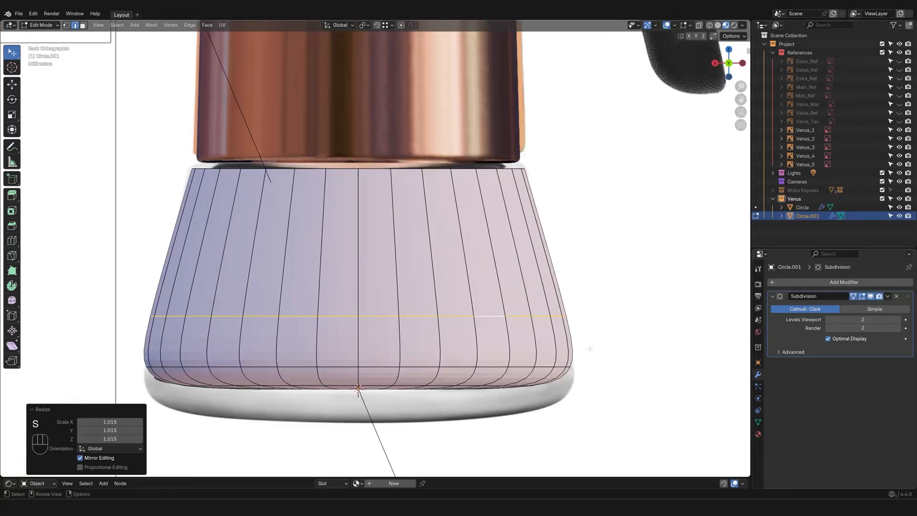
{"action": "scroll", "coordinate": [579, 335], "scroll_direction": "down", "scroll_amount": 4}
{"action": "middle_click_drag", "start_coordinate": [494, 303], "coordinate": [544, 322], "text": "shift"}
{"action": "scroll", "coordinate": [568, 332], "scroll_direction": "up", "scroll_amount": 1}
{"action": "scroll", "coordinate": [544, 322], "scroll_direction": "up", "scroll_amount": 6}
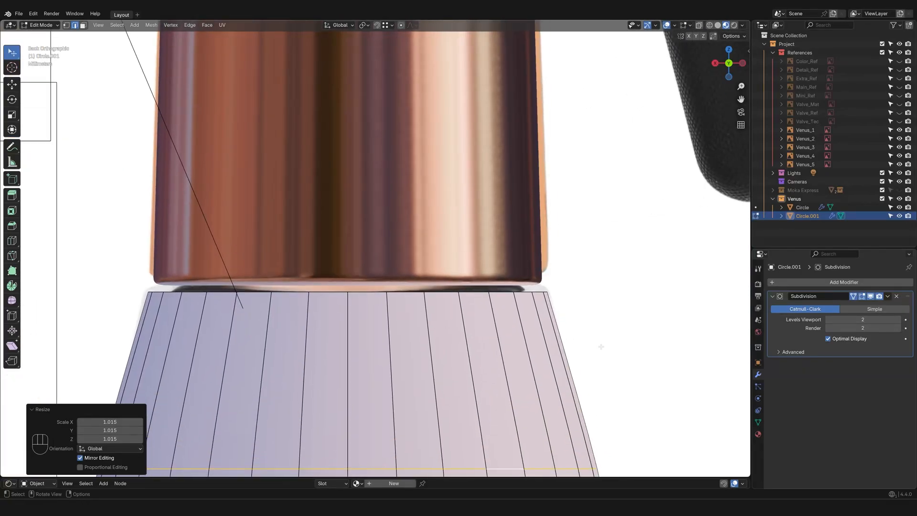
{"action": "left_click", "coordinate": [541, 294], "text": "alt"}
{"action": "key", "text": "e"}
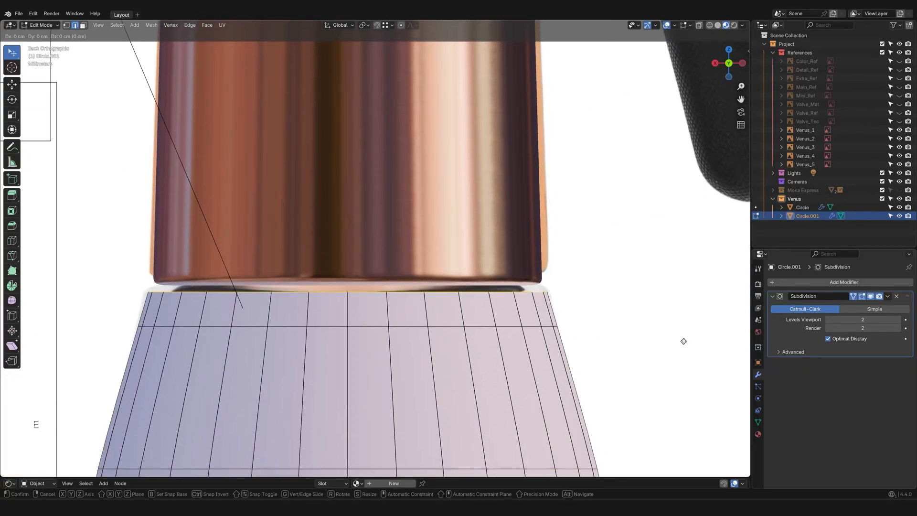
{"action": "key", "text": "s"}
{"action": "left_click", "coordinate": [665, 340]}
{"action": "key", "text": "e"}
{"action": "key", "text": "s"}
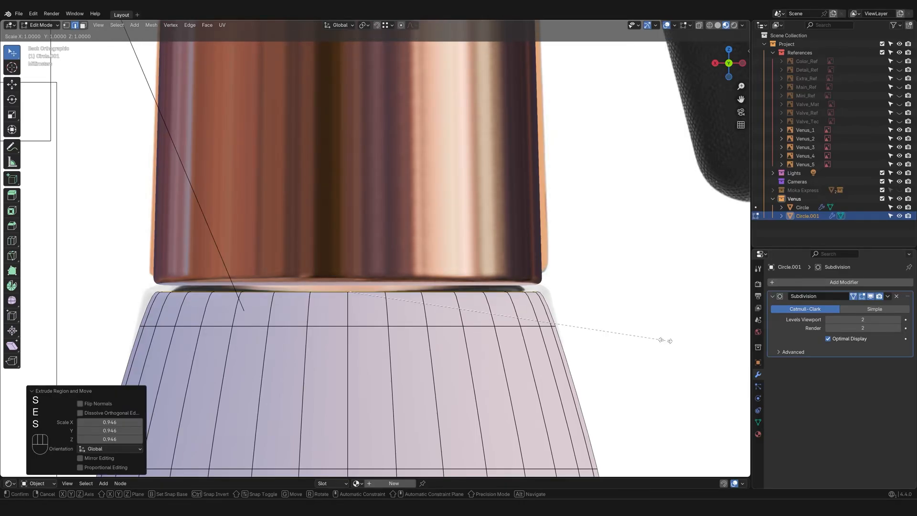
{"action": "left_click", "coordinate": [612, 334]}
Step: With the upper body hidden, shade the base smooth and set its viewport and render subdivision levels to 3
{"action": "middle_click_drag", "start_coordinate": [612, 335], "coordinate": [571, 319]}
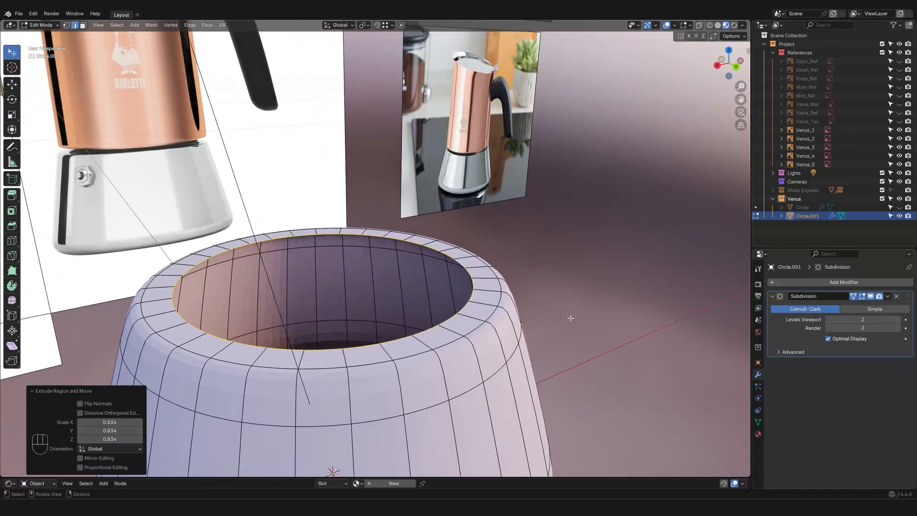
{"action": "key", "text": "Tab"}
{"action": "right_click", "coordinate": [617, 288]}
{"action": "left_click", "coordinate": [617, 290]}
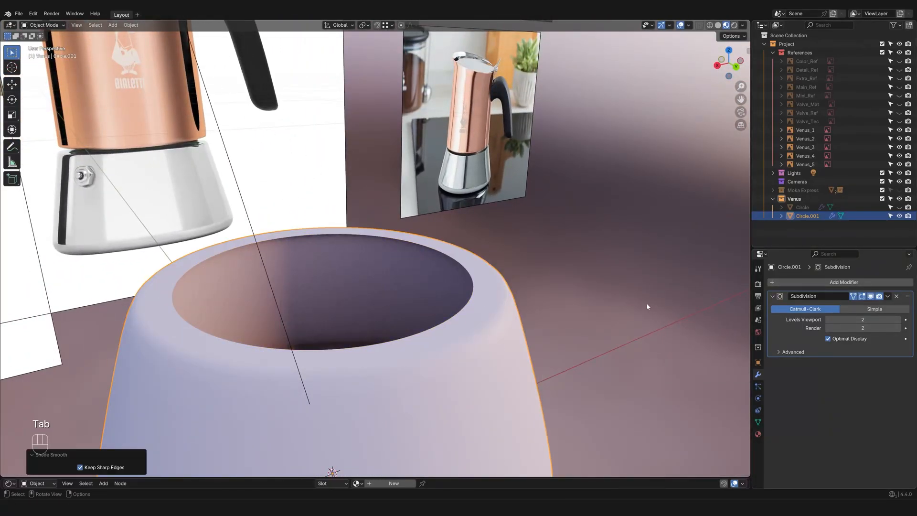
{"action": "left_click", "coordinate": [898, 319]}
{"action": "left_click", "coordinate": [898, 328]}
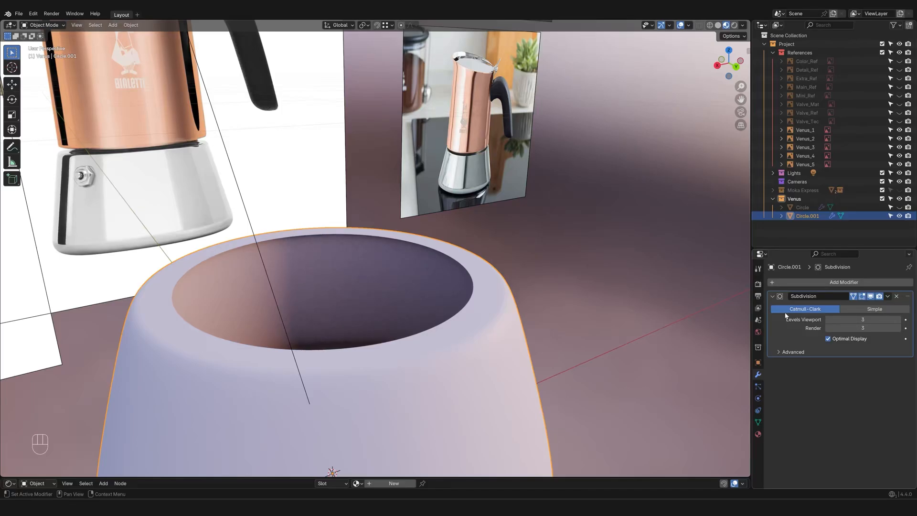
Step: Assign the existing M_Chrome material to the base and make the copper upper body visible again
{"action": "left_click", "coordinate": [757, 435]}
{"action": "left_click", "coordinate": [774, 388]}
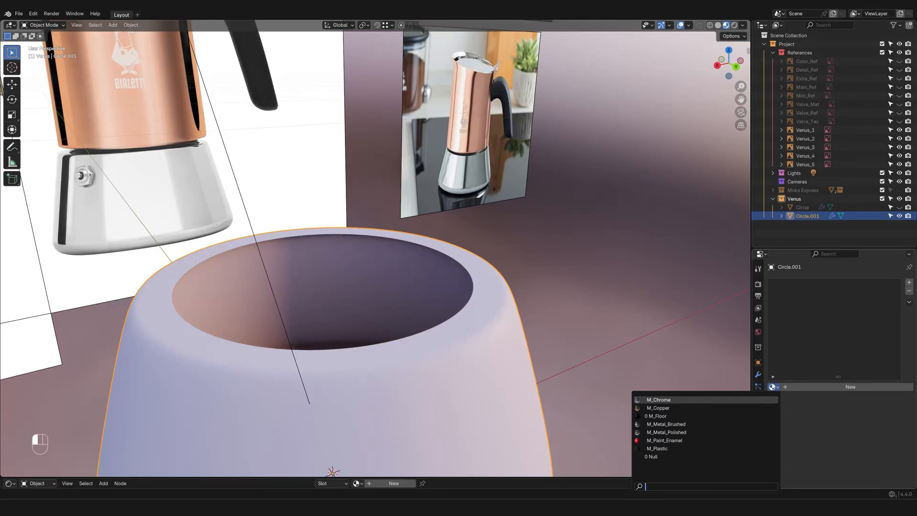
{"action": "left_click", "coordinate": [659, 400]}
{"action": "scroll", "coordinate": [553, 343], "scroll_direction": "down", "scroll_amount": 3}
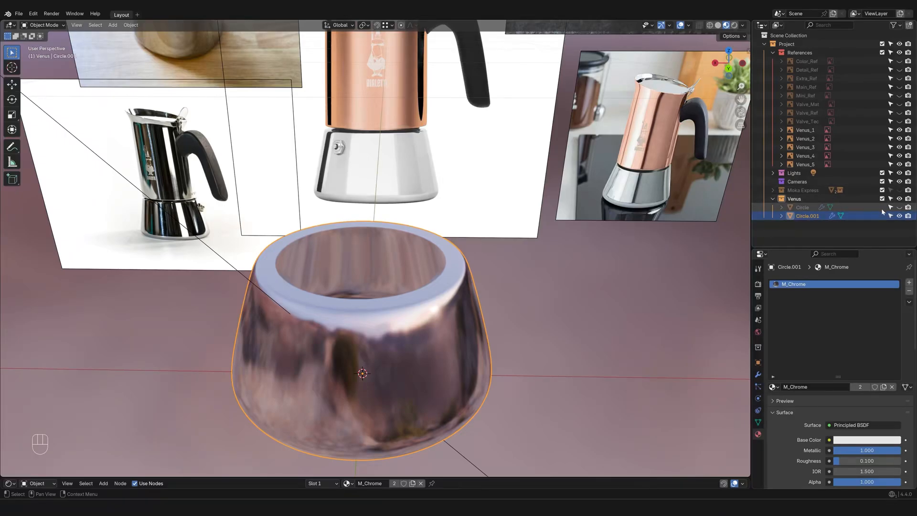
{"action": "left_click", "coordinate": [899, 207]}
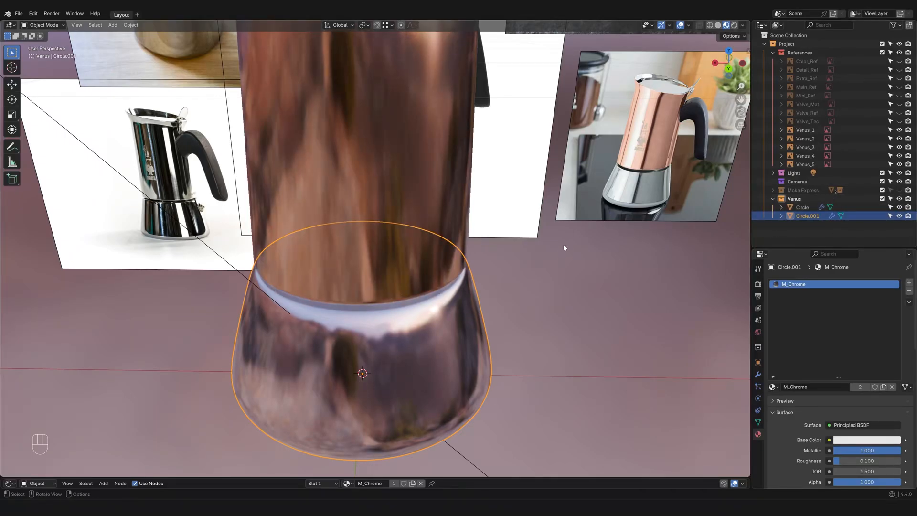
Step: Compare the base's silhouette and proportions with the surrounding Venus reference photos from the back view
{"action": "middle_click_drag", "start_coordinate": [564, 248], "coordinate": [575, 219]}
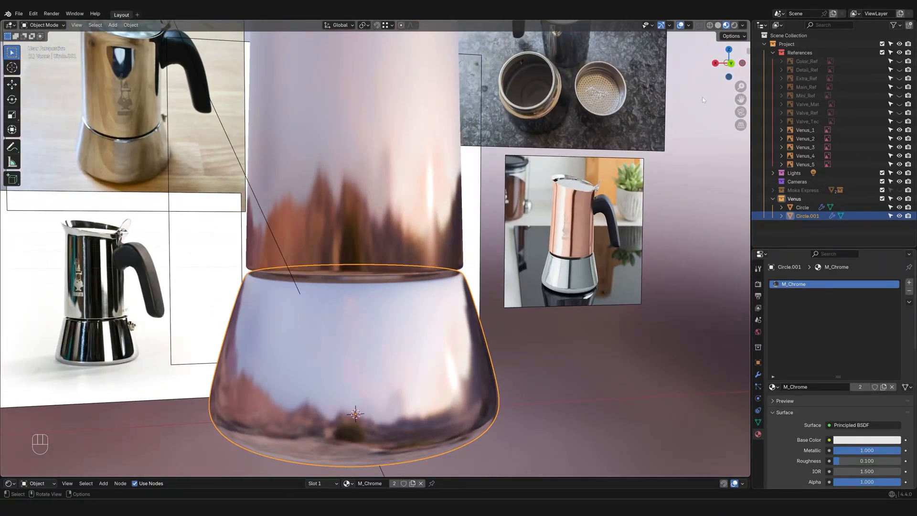
{"action": "left_click", "coordinate": [730, 63]}
{"action": "scroll", "coordinate": [497, 282], "scroll_direction": "down", "scroll_amount": 4}
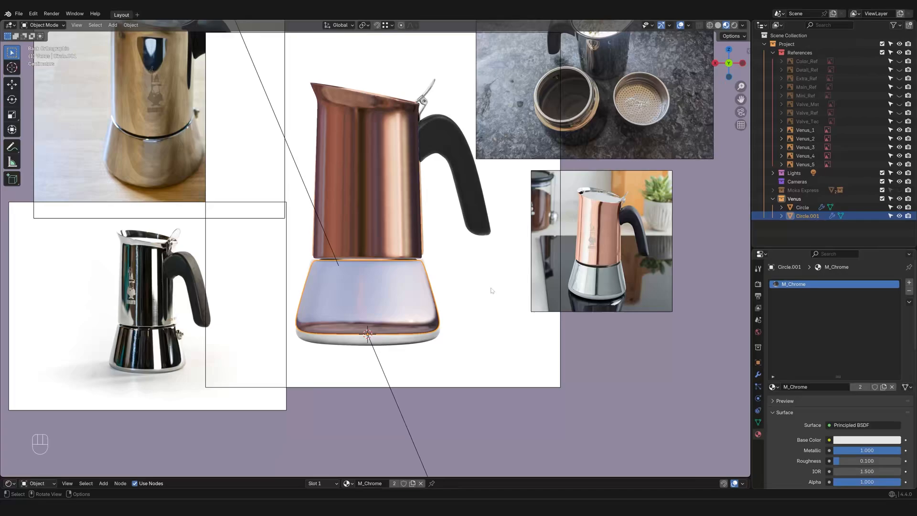
{"action": "scroll", "coordinate": [492, 289], "scroll_direction": "up", "scroll_amount": 1}
{"action": "middle_click_drag", "start_coordinate": [504, 288], "coordinate": [485, 282], "text": "shift"}
{"action": "scroll", "coordinate": [480, 287], "scroll_direction": "down", "scroll_amount": 1}
{"action": "scroll", "coordinate": [472, 302], "scroll_direction": "up", "scroll_amount": 1}
{"action": "scroll", "coordinate": [485, 293], "scroll_direction": "up", "scroll_amount": 1}
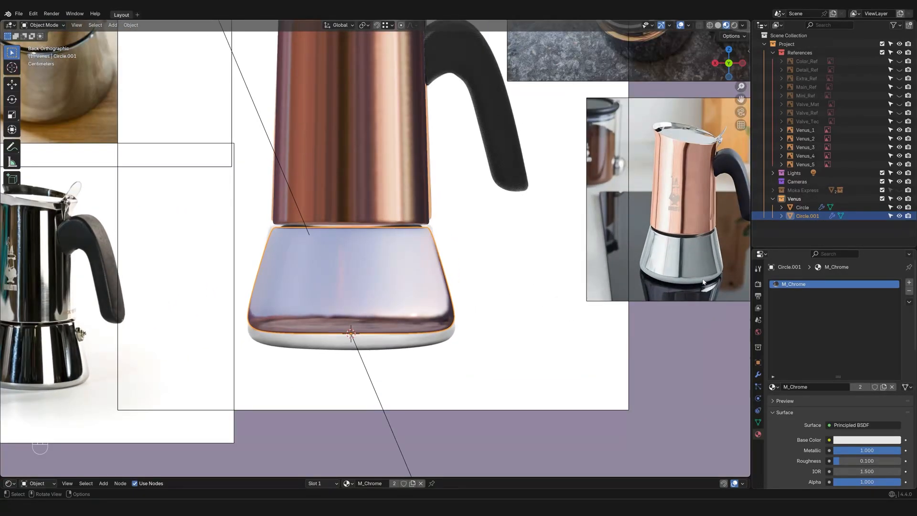
{"action": "middle_click_drag", "start_coordinate": [444, 230], "coordinate": [489, 408], "text": "shift"}
{"action": "middle_click_drag", "start_coordinate": [605, 313], "coordinate": [430, 409], "text": "shift"}
{"action": "scroll", "coordinate": [506, 330], "scroll_direction": "down", "scroll_amount": 5}
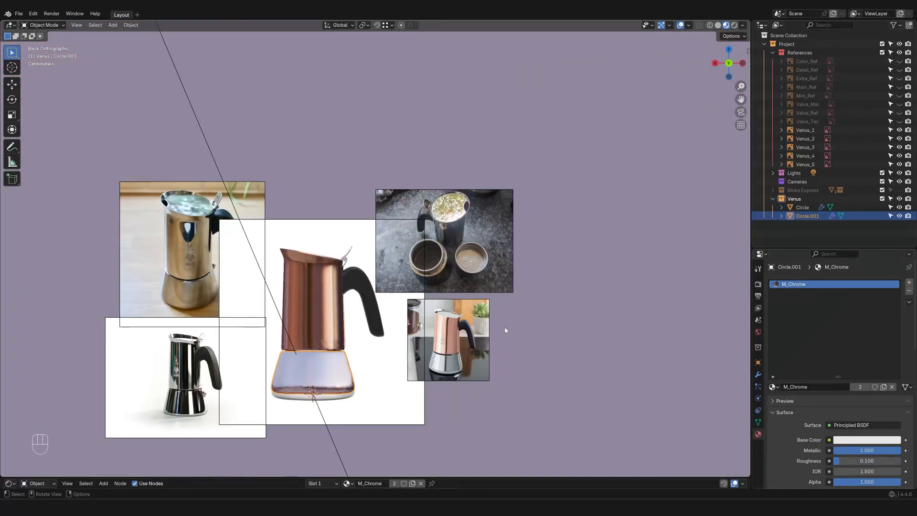
{"action": "scroll", "coordinate": [506, 330], "scroll_direction": "down", "scroll_amount": 2}
{"action": "scroll", "coordinate": [321, 313], "scroll_direction": "up", "scroll_amount": 8}
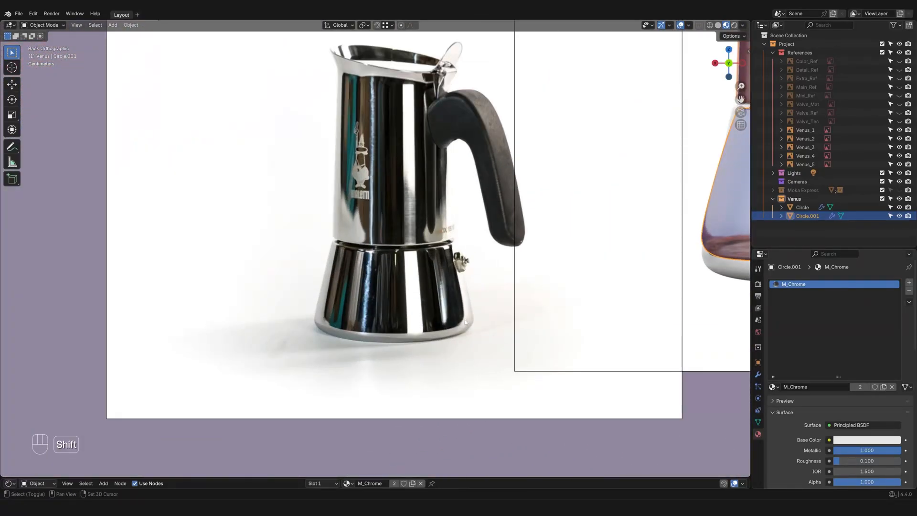
{"action": "middle_click_drag", "start_coordinate": [466, 323], "coordinate": [454, 306], "text": "shift"}
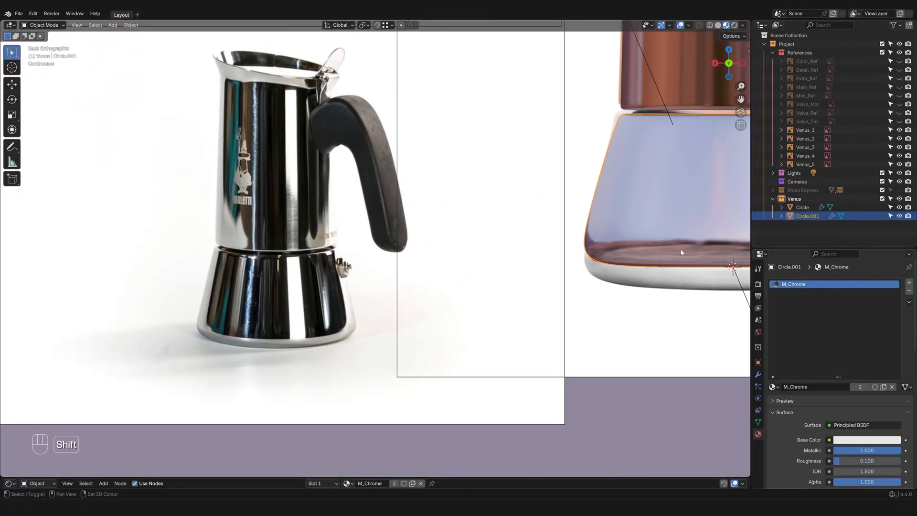
{"action": "middle_click_drag", "start_coordinate": [682, 253], "coordinate": [613, 262], "text": "shift"}
{"action": "middle_click_drag", "start_coordinate": [548, 237], "coordinate": [447, 277], "text": "shift"}
{"action": "middle_click_drag", "start_coordinate": [517, 254], "coordinate": [545, 261], "text": "shift"}
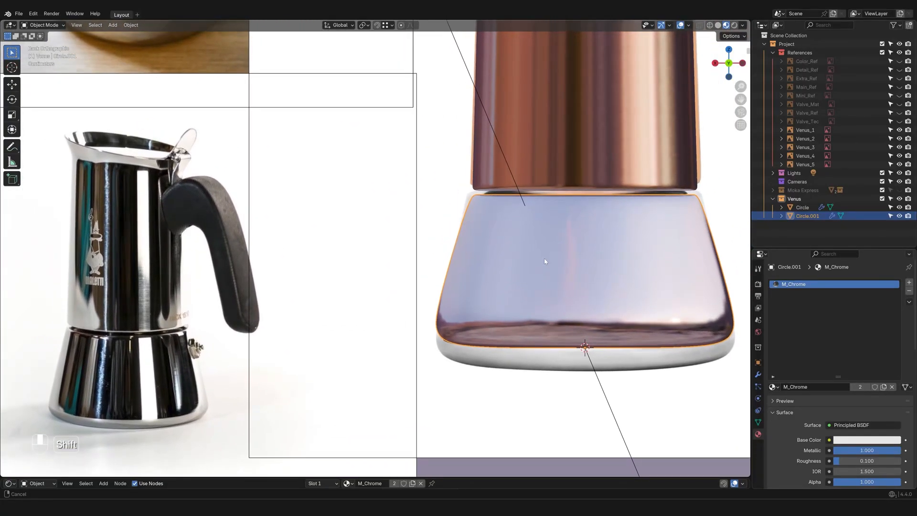
Step: Edit the copper upper body's mesh, hiding its subdivision display and setting the viewport and render subdivision levels to 3
{"action": "middle_click_drag", "start_coordinate": [551, 222], "coordinate": [490, 266], "text": "shift"}
{"action": "left_click", "coordinate": [528, 197]}
{"action": "key", "text": "Tab"}
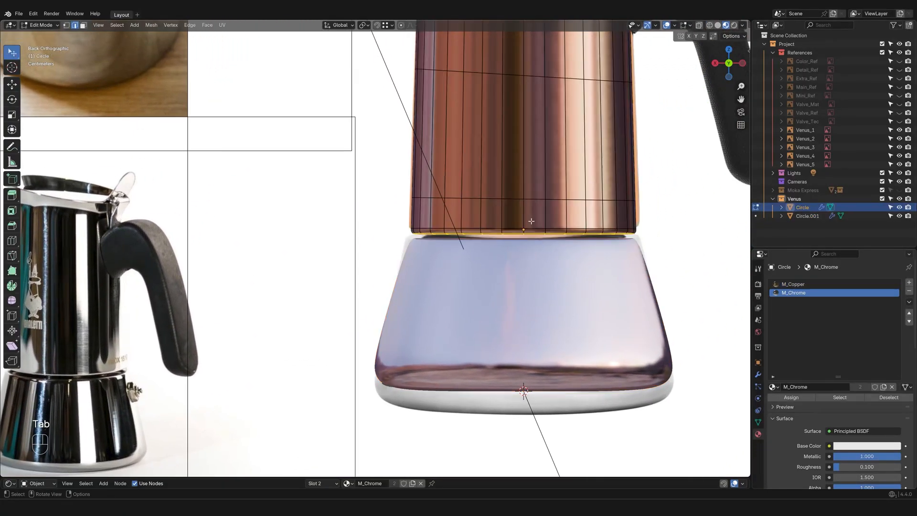
{"action": "middle_click_drag", "start_coordinate": [644, 220], "coordinate": [565, 232], "text": "shift"}
{"action": "scroll", "coordinate": [600, 189], "scroll_direction": "up", "scroll_amount": 4}
{"action": "scroll", "coordinate": [565, 233], "scroll_direction": "up", "scroll_amount": 2}
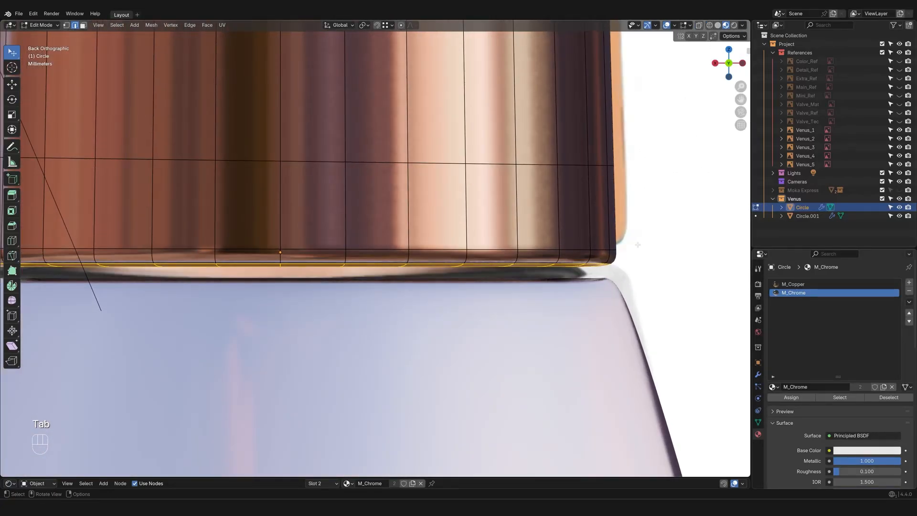
{"action": "left_click", "coordinate": [758, 375]}
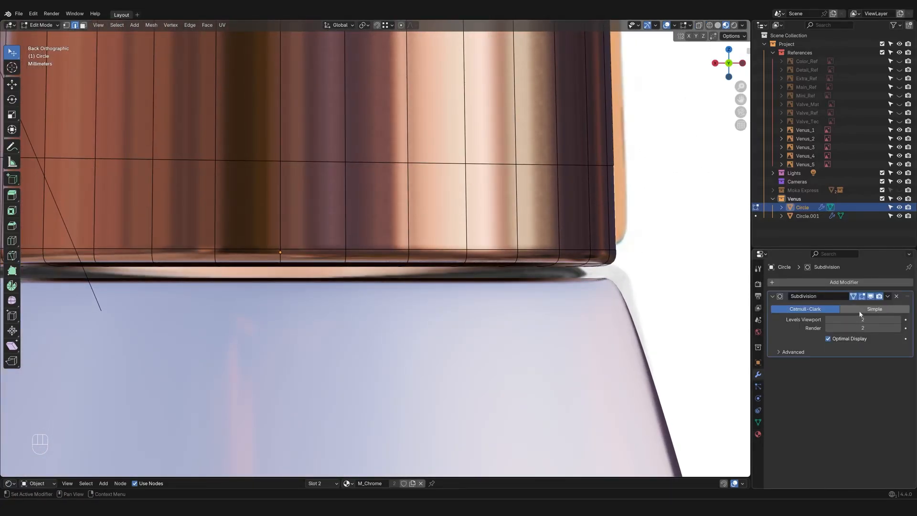
{"action": "left_click", "coordinate": [873, 297]}
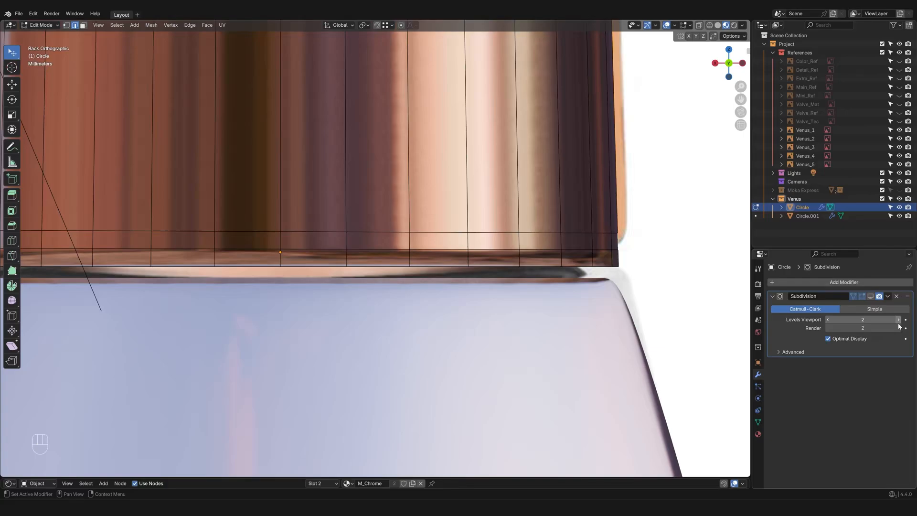
{"action": "left_click", "coordinate": [899, 321]}
{"action": "left_click", "coordinate": [898, 329]}
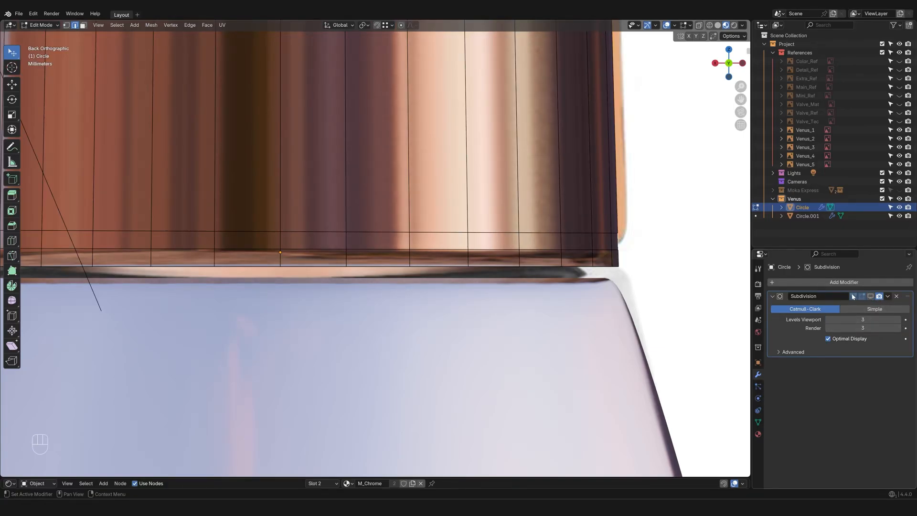
Step: Add a supporting edge loop just above the copper body's bottom edge and restore the subdivision display
{"action": "key", "text": "ctrl+r"}
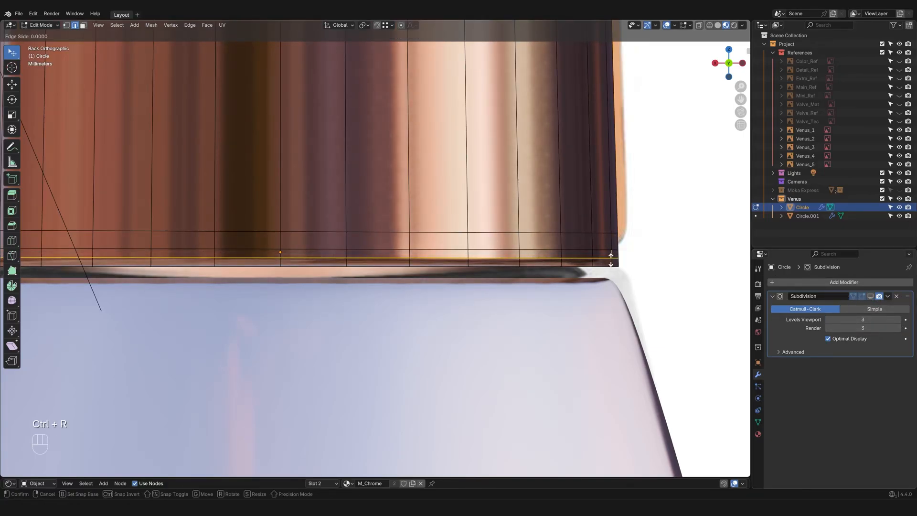
{"action": "left_click", "coordinate": [606, 258]}
{"action": "left_click", "coordinate": [873, 296]}
{"action": "left_click", "coordinate": [660, 285]}
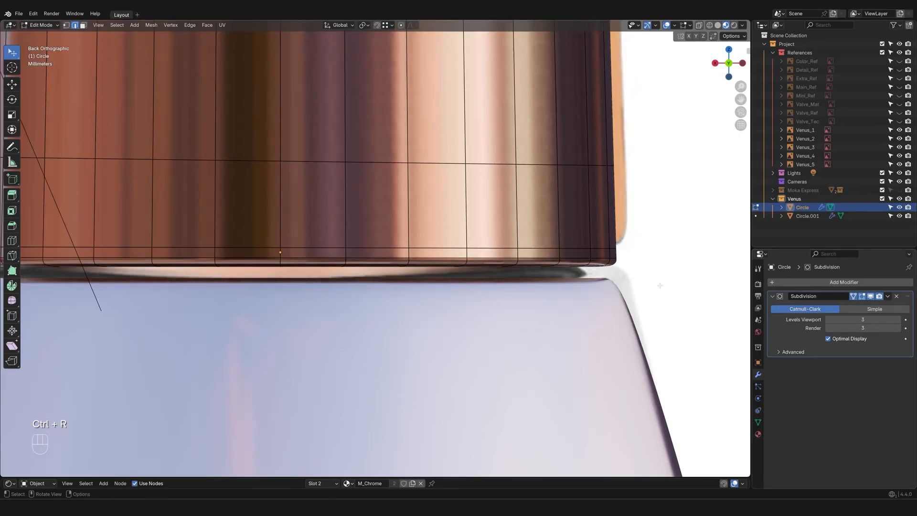
Step: Examine the copper body's tightened bottom edge and the joint with the base against the reference photos
{"action": "scroll", "coordinate": [660, 285], "scroll_direction": "down", "scroll_amount": 1}
{"action": "middle_click_drag", "start_coordinate": [661, 285], "coordinate": [634, 305], "text": "shift"}
{"action": "scroll", "coordinate": [590, 297], "scroll_direction": "up", "scroll_amount": 2}
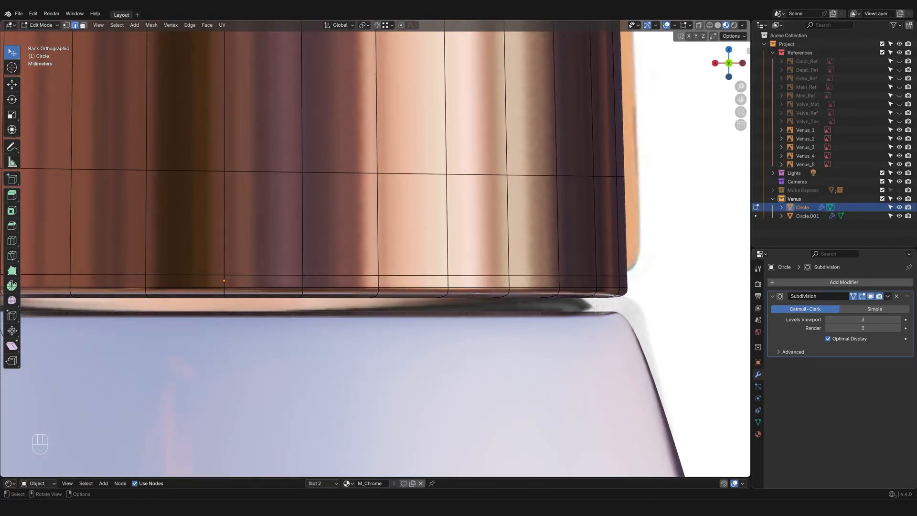
{"action": "scroll", "coordinate": [617, 315], "scroll_direction": "down", "scroll_amount": 4}
{"action": "middle_click_drag", "start_coordinate": [549, 301], "coordinate": [703, 284], "text": "shift"}
{"action": "scroll", "coordinate": [531, 297], "scroll_direction": "down", "scroll_amount": 3}
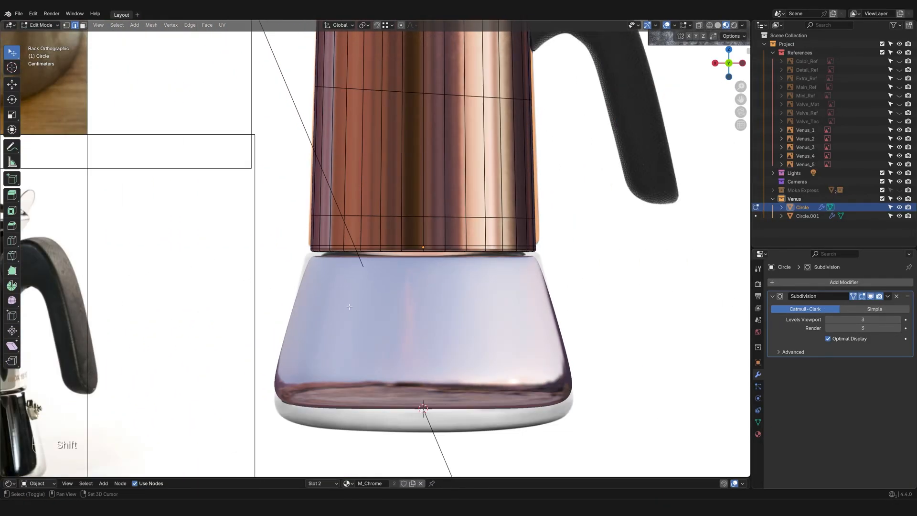
{"action": "middle_click_drag", "start_coordinate": [464, 292], "coordinate": [618, 289], "text": "shift"}
{"action": "middle_click_drag", "start_coordinate": [389, 267], "coordinate": [453, 348], "text": "shift"}
{"action": "scroll", "coordinate": [489, 372], "scroll_direction": "up", "scroll_amount": 2}
{"action": "middle_click_drag", "start_coordinate": [489, 372], "coordinate": [499, 226], "text": "shift"}
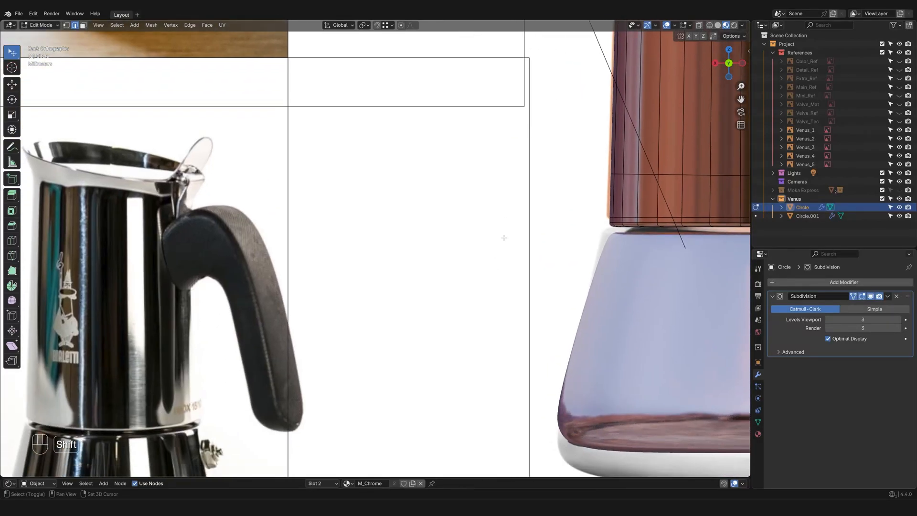
{"action": "scroll", "coordinate": [504, 242], "scroll_direction": "down", "scroll_amount": 1}
{"action": "scroll", "coordinate": [504, 244], "scroll_direction": "down", "scroll_amount": 2}
{"action": "middle_click_drag", "start_coordinate": [616, 278], "coordinate": [513, 256], "text": "shift"}
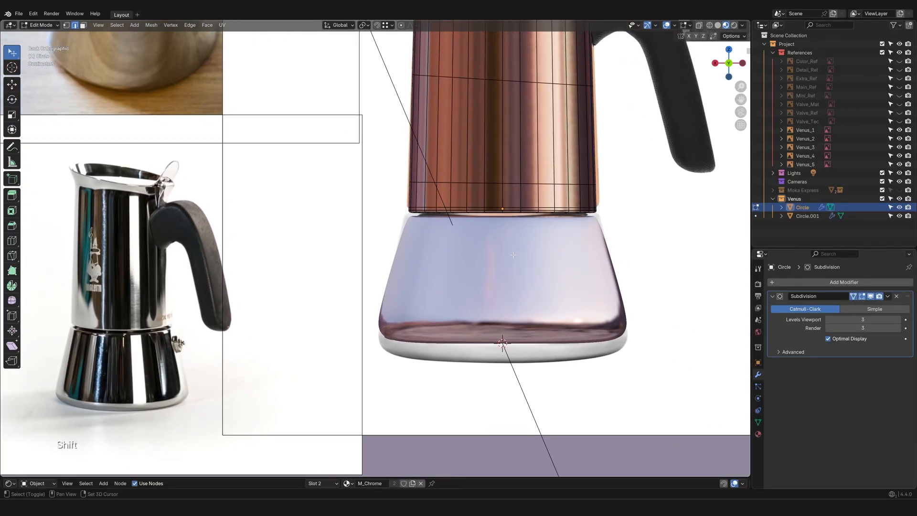
Step: Switch to editing the chrome base and slide the edge loop near its bottom up by a factor of about 0.265
{"action": "key", "text": "Tab"}
{"action": "left_click", "coordinate": [519, 340]}
{"action": "key", "text": "Tab"}
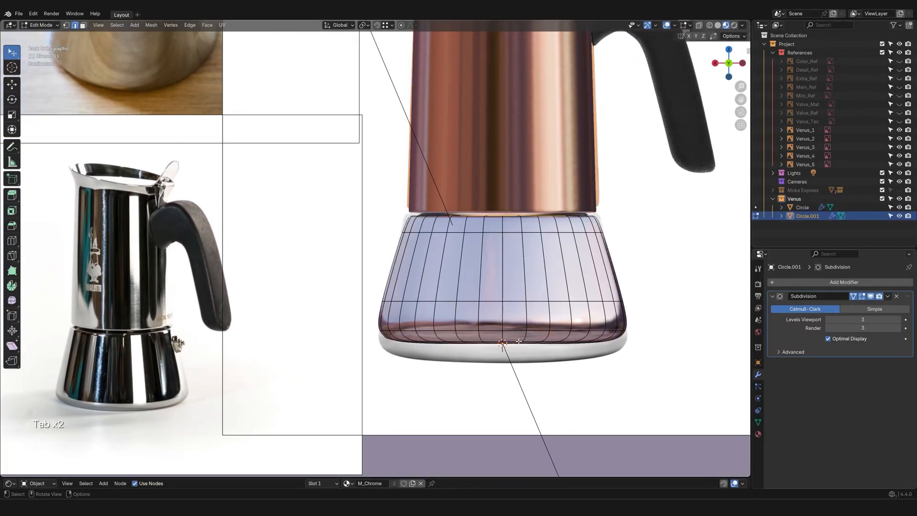
{"action": "middle_click_drag", "start_coordinate": [579, 336], "coordinate": [538, 316], "text": "shift"}
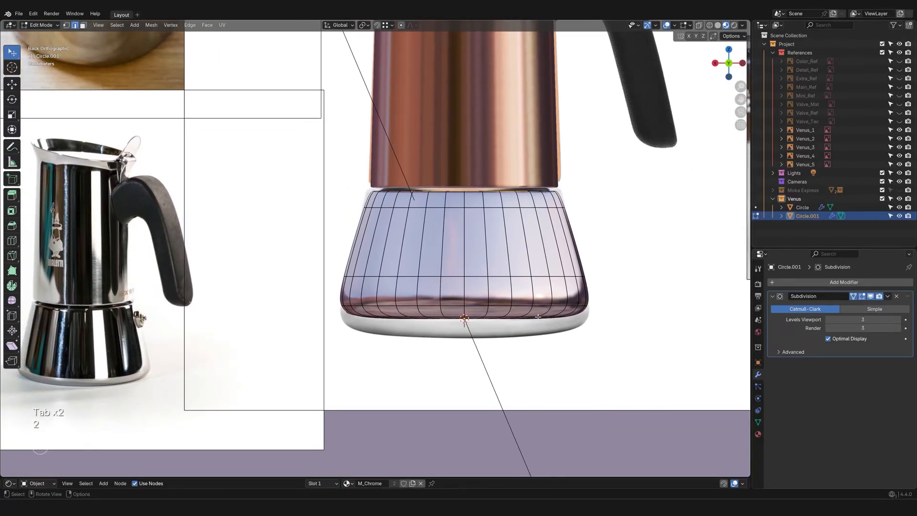
{"action": "key", "text": "g"}
{"action": "key", "text": "g"}
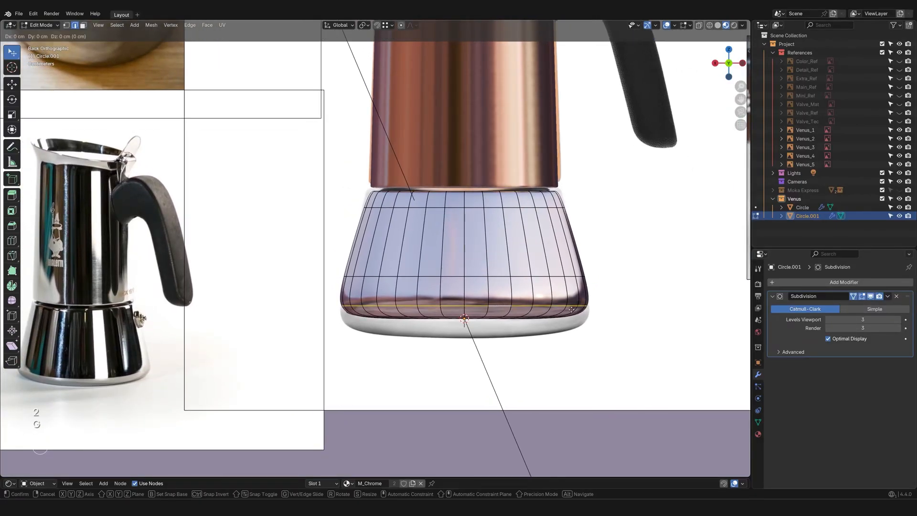
{"action": "left_click", "coordinate": [573, 305]}
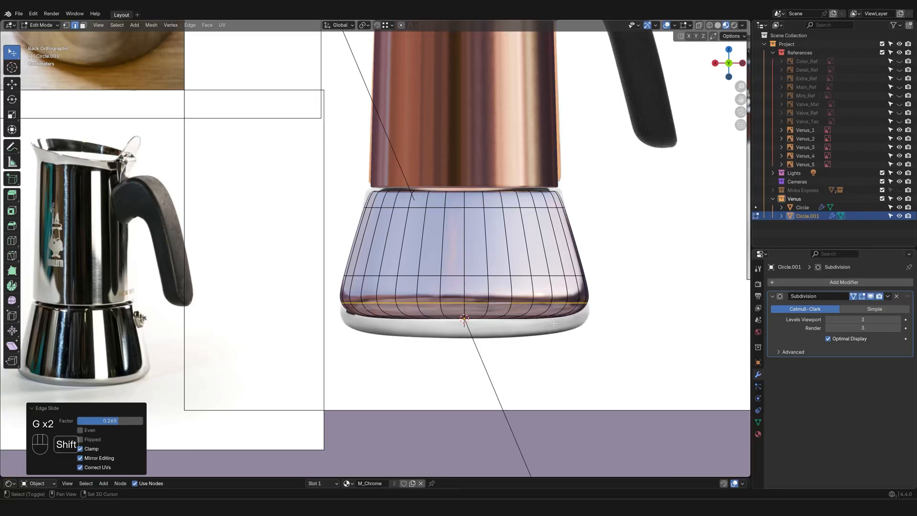
Step: Add an edge loop between the base's lowest loop and its bottom edge, sliding it down by a factor of about 0.497
{"action": "middle_click_drag", "start_coordinate": [569, 328], "coordinate": [556, 295], "text": "shift"}
{"action": "scroll", "coordinate": [557, 295], "scroll_direction": "up", "scroll_amount": 1}
{"action": "scroll", "coordinate": [557, 296], "scroll_direction": "up", "scroll_amount": 3}
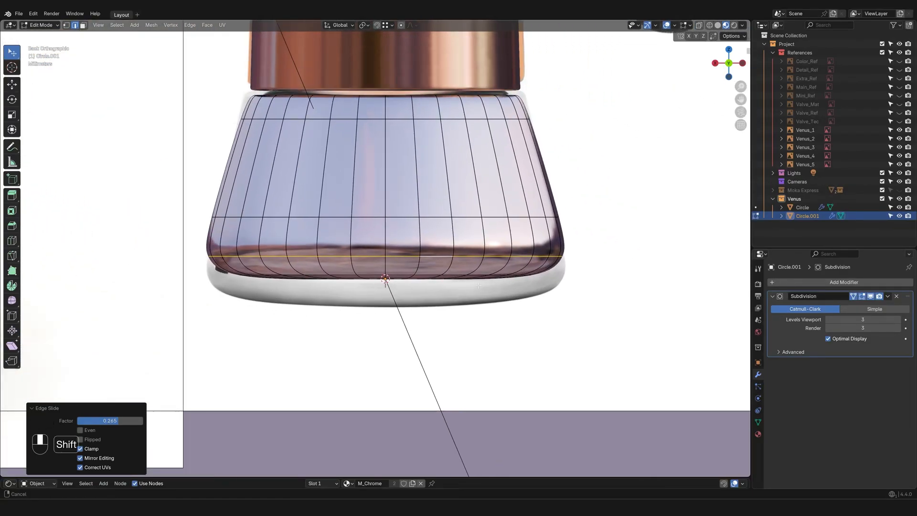
{"action": "key", "text": "ctrl+r"}
{"action": "left_click", "coordinate": [493, 287]}
{"action": "left_click", "coordinate": [492, 291]}
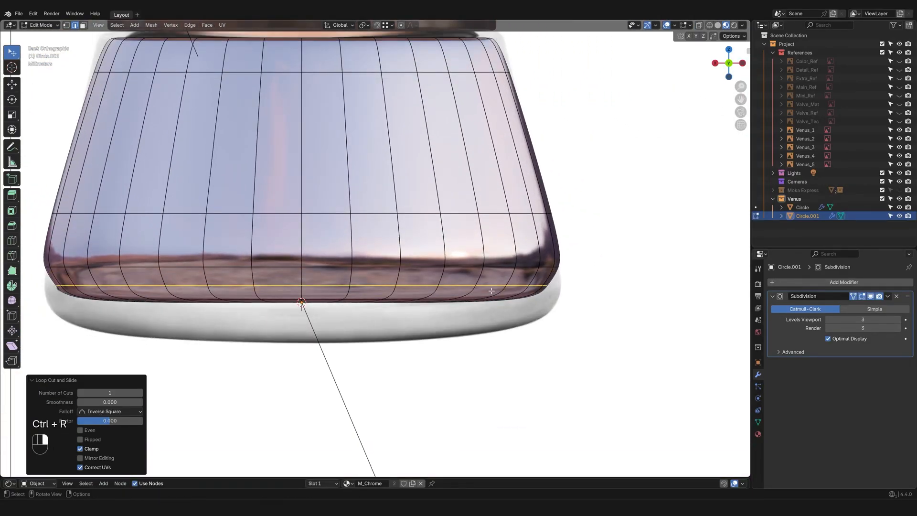
{"action": "key", "text": "g"}
{"action": "key", "text": "g"}
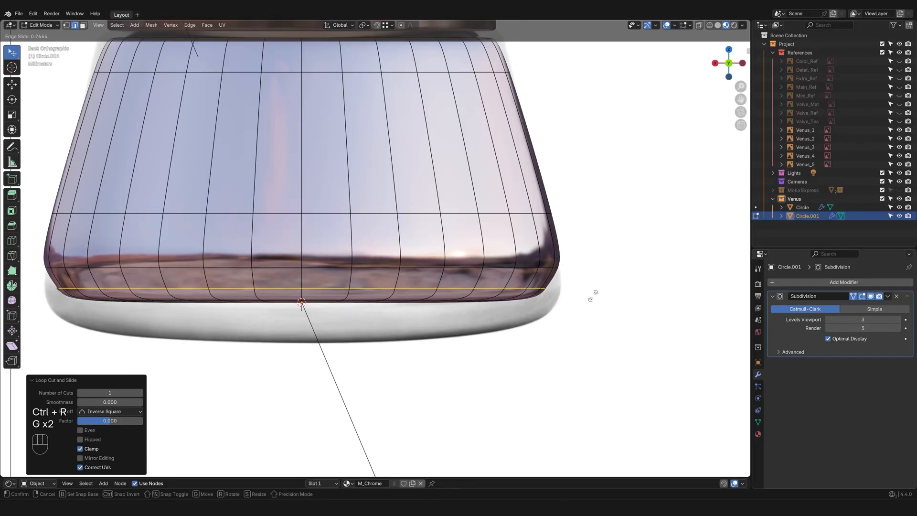
{"action": "left_click", "coordinate": [591, 300]}
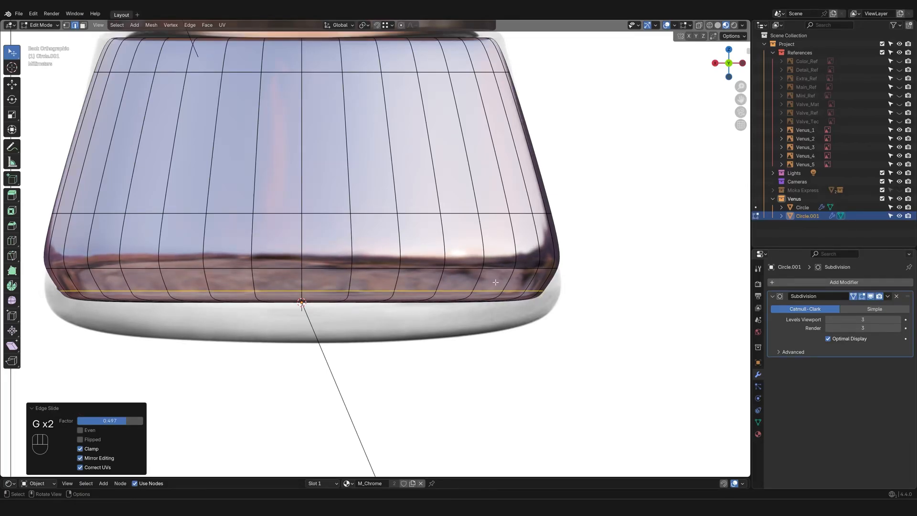
Step: Slide the loop just above the new one up by a factor of about 0.261
{"action": "left_click", "coordinate": [467, 270], "text": "alt"}
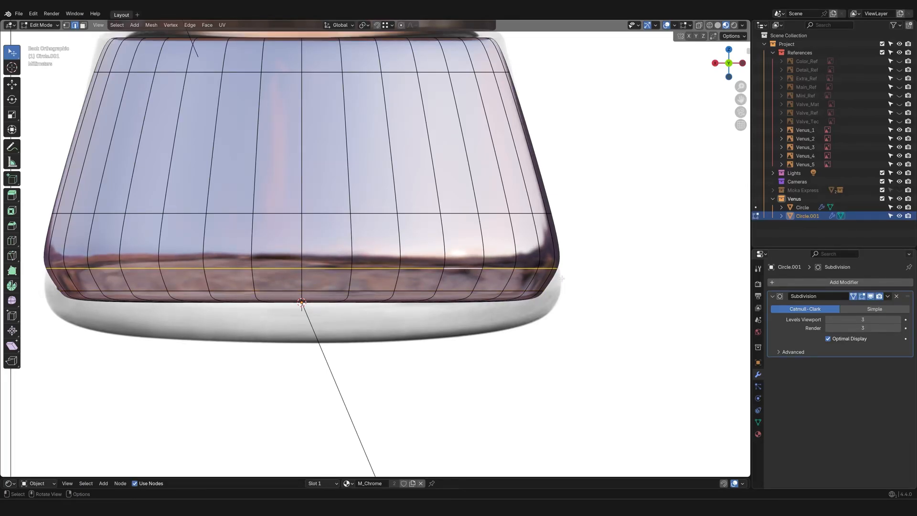
{"action": "key", "text": "g"}
{"action": "key", "text": "g"}
{"action": "left_click", "coordinate": [482, 211]}
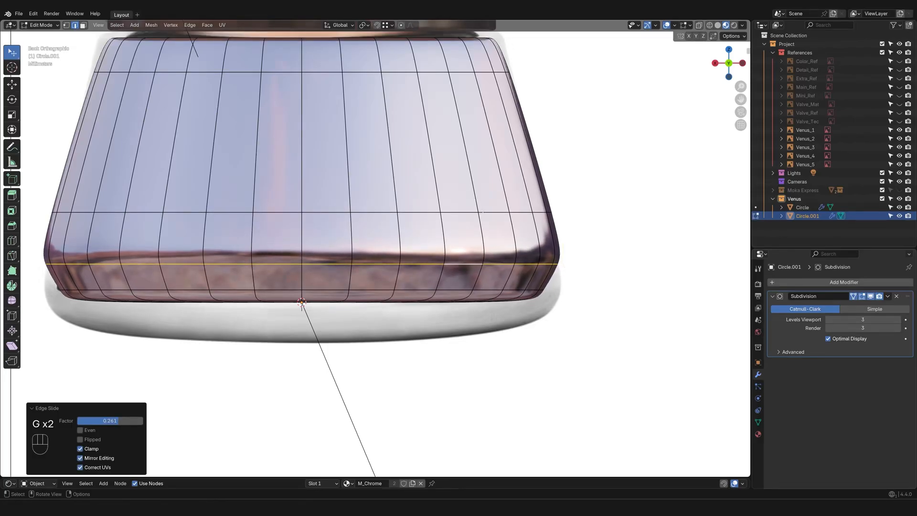
Step: Slide the base's middle edge loop up by a factor of about 0.102
{"action": "key", "text": "super"}
{"action": "left_click", "coordinate": [489, 213], "text": "alt"}
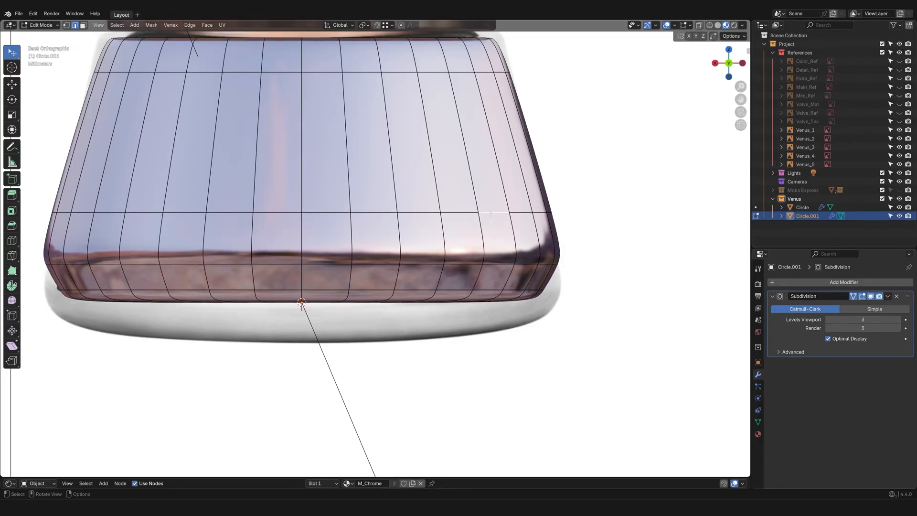
{"action": "key", "text": "g"}
{"action": "key", "text": "g"}
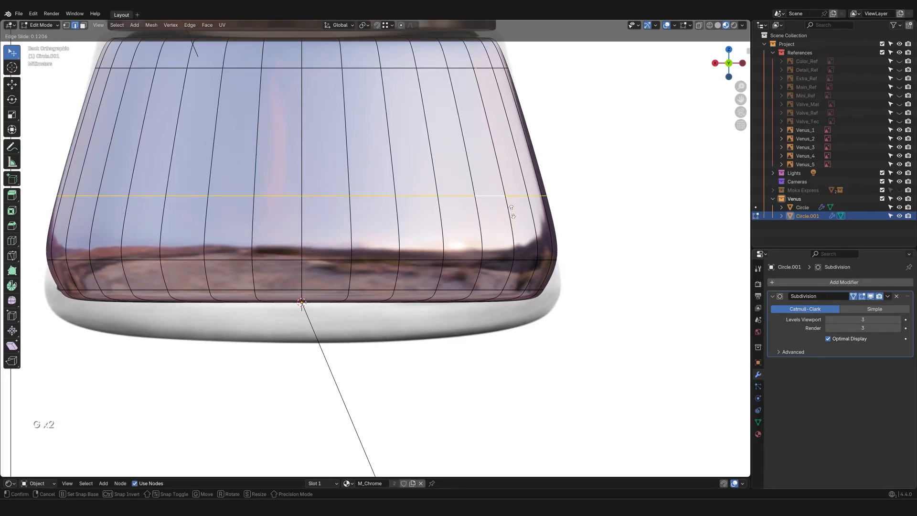
{"action": "left_click", "coordinate": [513, 236]}
{"action": "scroll", "coordinate": [512, 236], "scroll_direction": "down", "scroll_amount": 5}
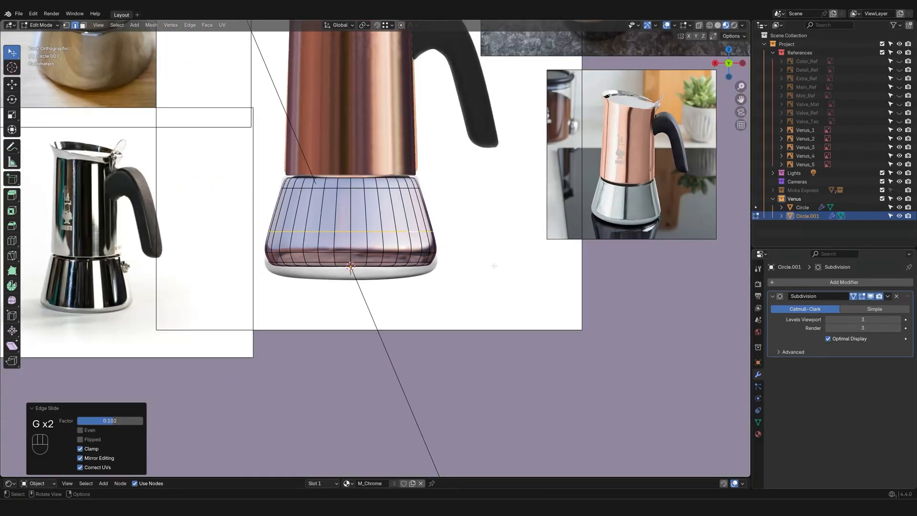
Step: Inspect the base's curvature and reflections in perspective with the viewport overlays temporarily hidden
{"action": "middle_click_drag", "start_coordinate": [467, 241], "coordinate": [576, 181]}
{"action": "left_click", "coordinate": [667, 28]}
{"action": "middle_click_drag", "start_coordinate": [507, 186], "coordinate": [607, 184]}
{"action": "left_click", "coordinate": [668, 25]}
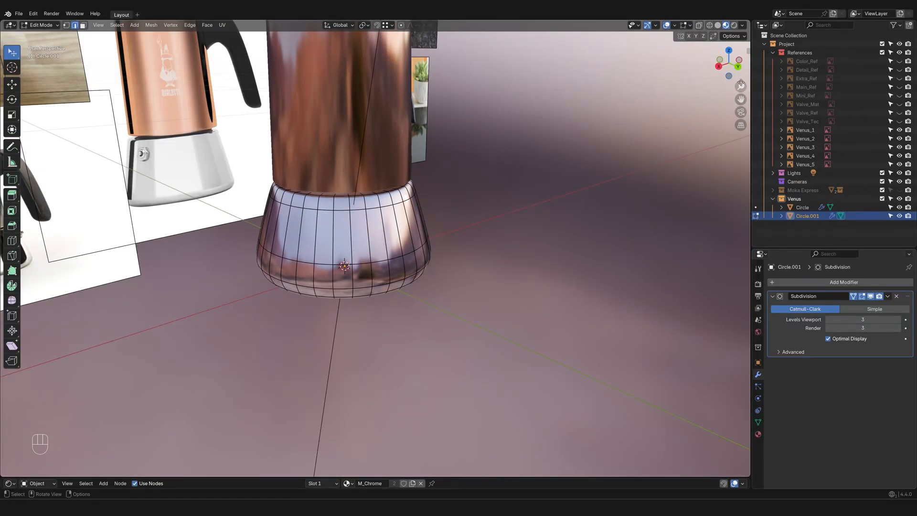
Step: From the back orthographic view, slide the edge loop at the base's widest part up by a factor of about 0.046
{"action": "left_click", "coordinate": [738, 67]}
{"action": "scroll", "coordinate": [524, 322], "scroll_direction": "up", "scroll_amount": 2}
{"action": "middle_click_drag", "start_coordinate": [466, 260], "coordinate": [483, 313], "text": "shift"}
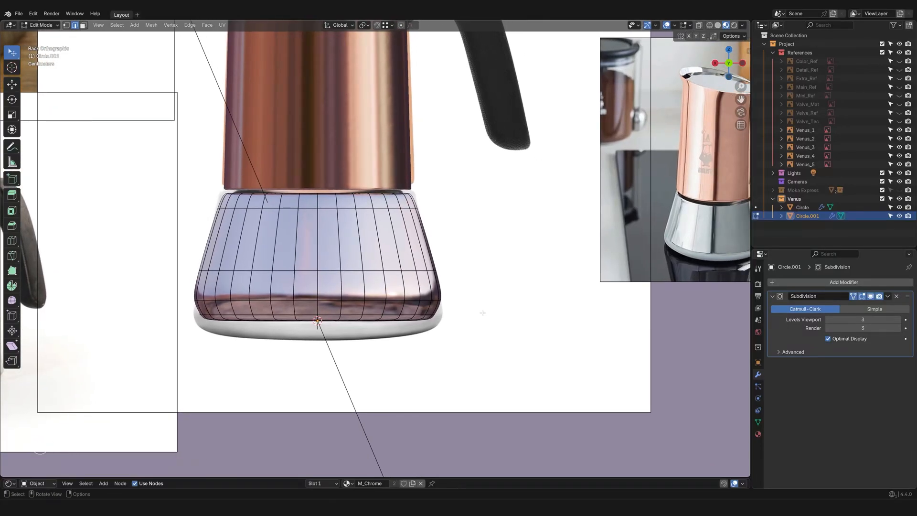
{"action": "scroll", "coordinate": [483, 313], "scroll_direction": "up", "scroll_amount": 2}
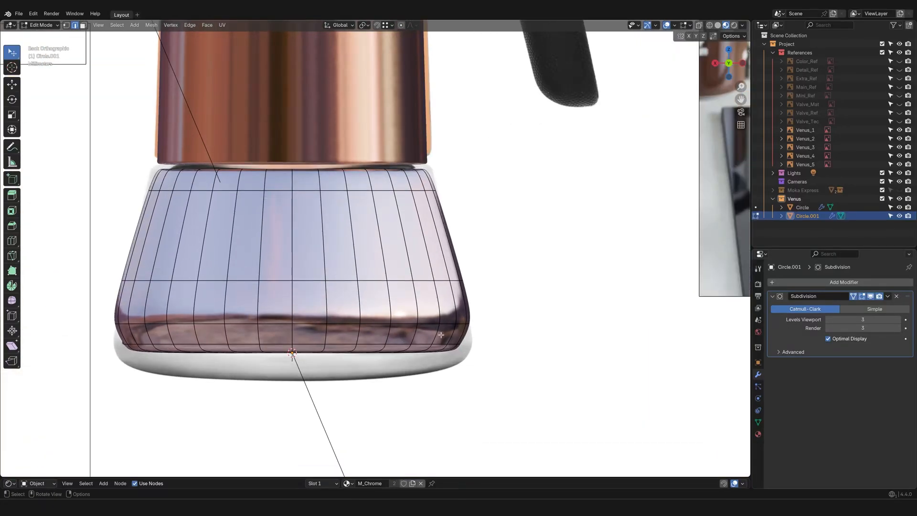
{"action": "left_click", "coordinate": [402, 325], "text": "alt"}
{"action": "key", "text": "g"}
{"action": "key", "text": "g"}
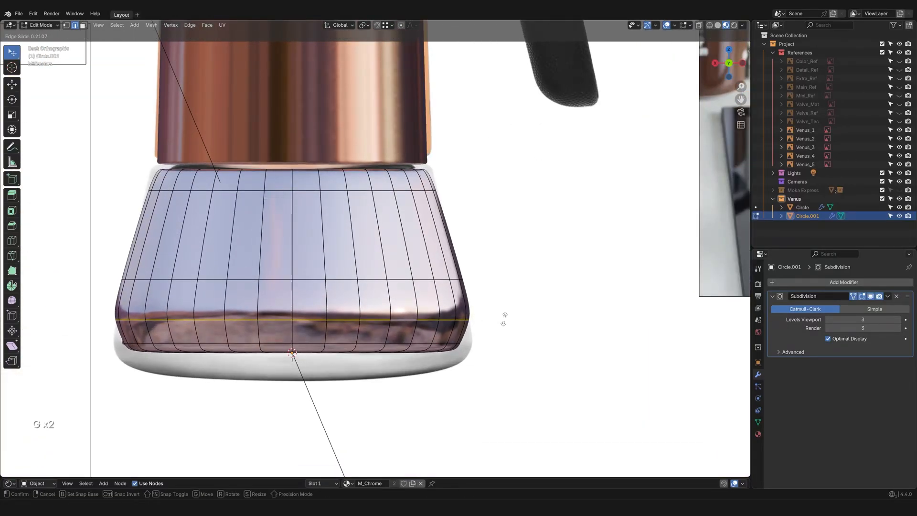
{"action": "left_click", "coordinate": [504, 324]}
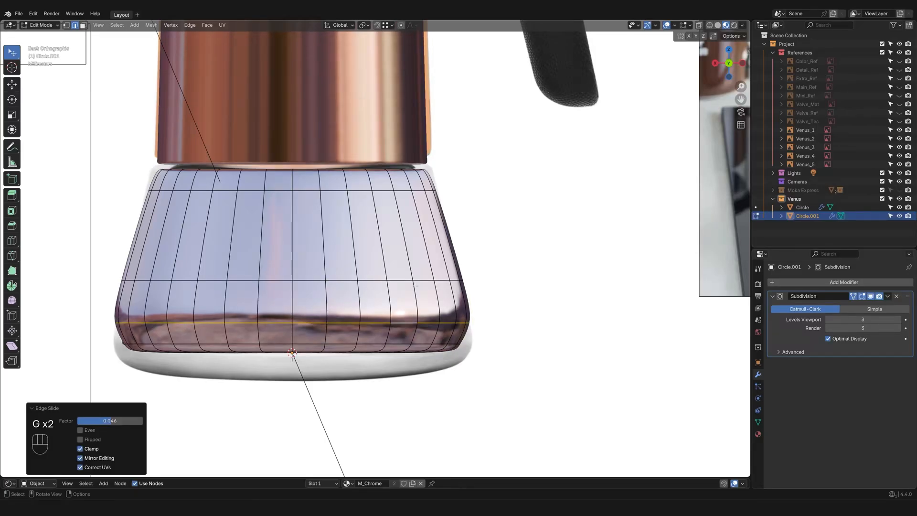
Step: Slide the base's middle edge loop slightly upward along the side wall
{"action": "left_click", "coordinate": [401, 281], "text": "alt"}
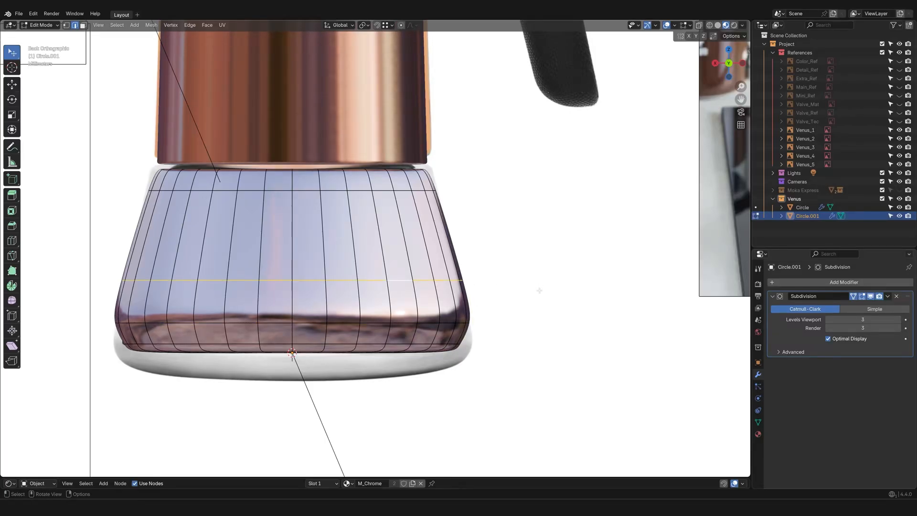
{"action": "key", "text": "g"}
{"action": "key", "text": "g"}
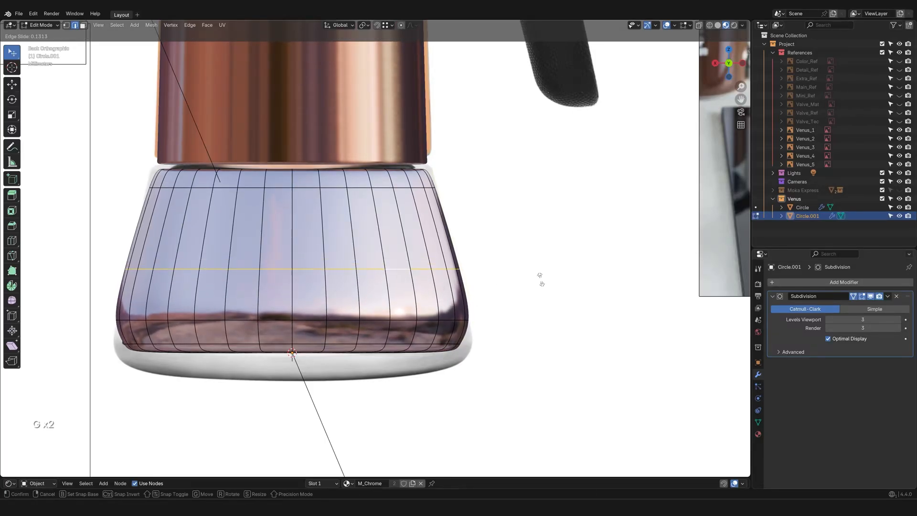
{"action": "left_click", "coordinate": [542, 284]}
Step: Scale the edge loop at the base's widest part uniformly by about 1.021 toward the reference outline
{"action": "left_click", "coordinate": [449, 322], "text": "alt"}
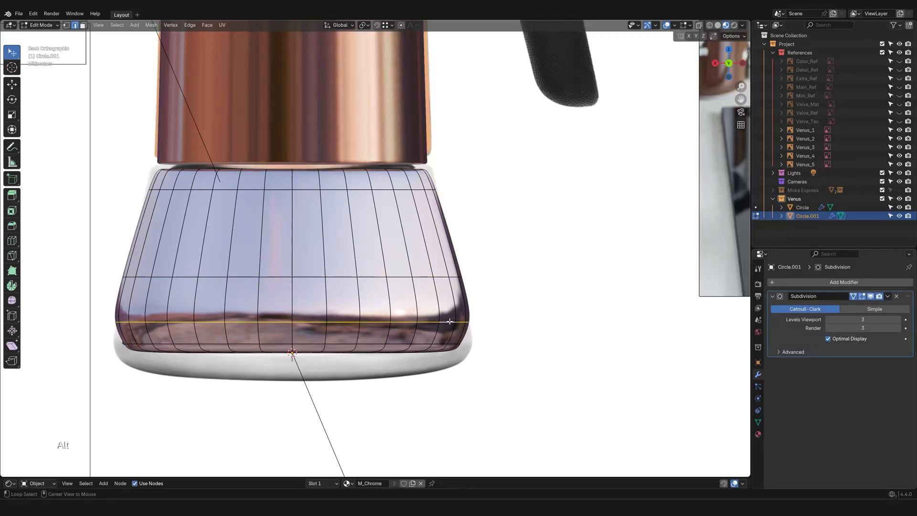
{"action": "key", "text": "s"}
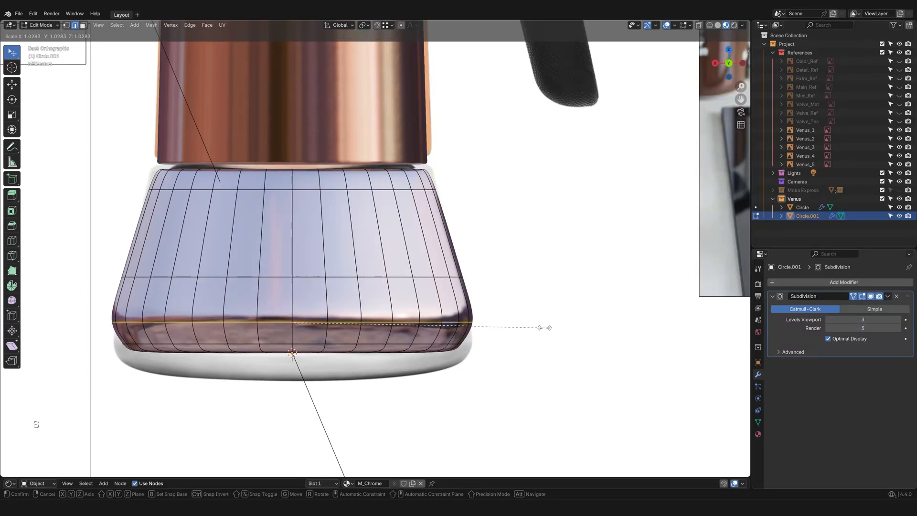
{"action": "left_click", "coordinate": [542, 324]}
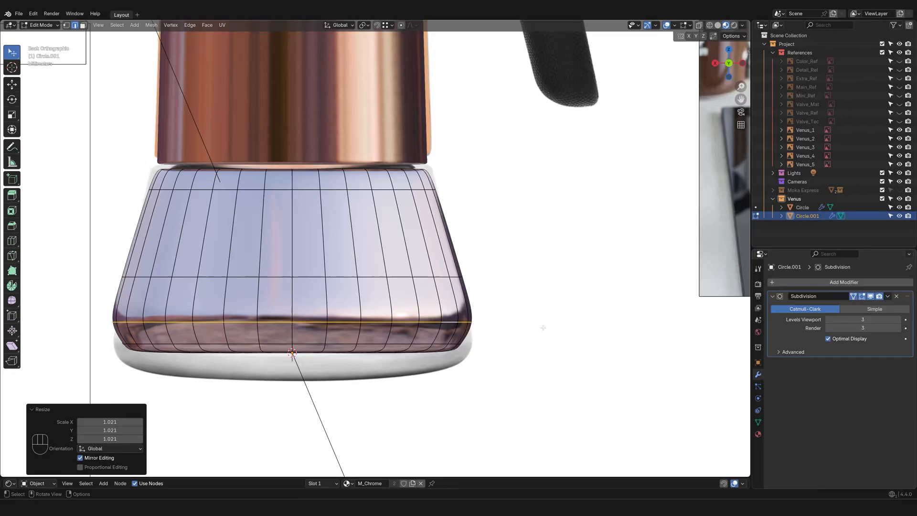
Step: Compare the base's outline with the references and scale the selected widest loop up again by about 1.006
{"action": "scroll", "coordinate": [542, 323], "scroll_direction": "down", "scroll_amount": 4}
{"action": "middle_click_drag", "start_coordinate": [517, 257], "coordinate": [505, 297], "text": "shift"}
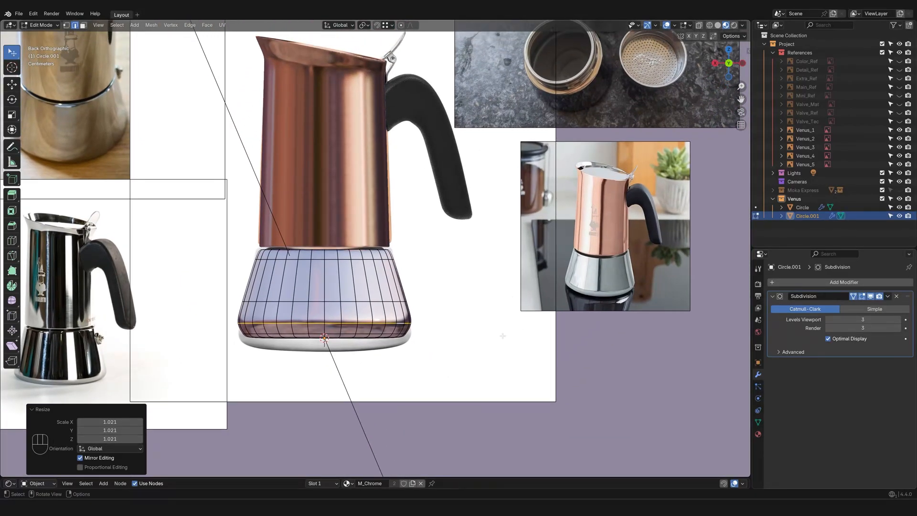
{"action": "scroll", "coordinate": [577, 322], "scroll_direction": "up", "scroll_amount": 4}
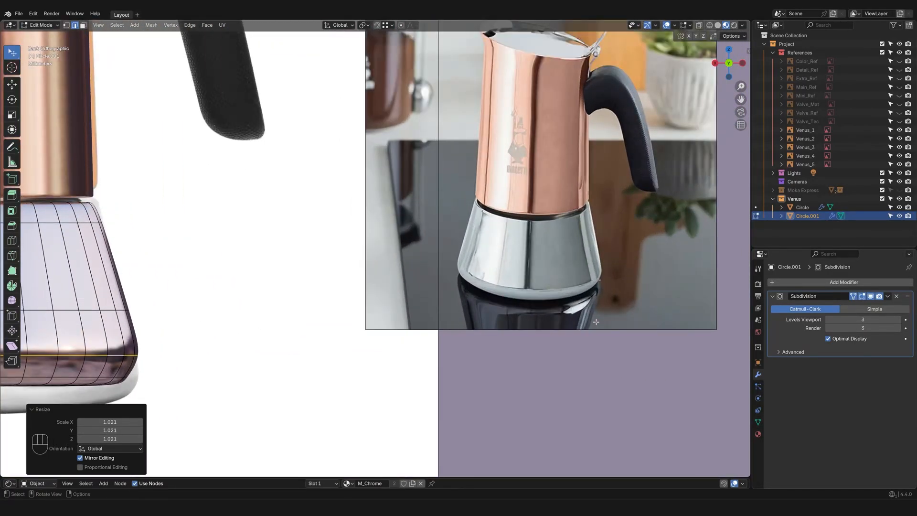
{"action": "middle_click_drag", "start_coordinate": [271, 339], "coordinate": [366, 334], "text": "shift"}
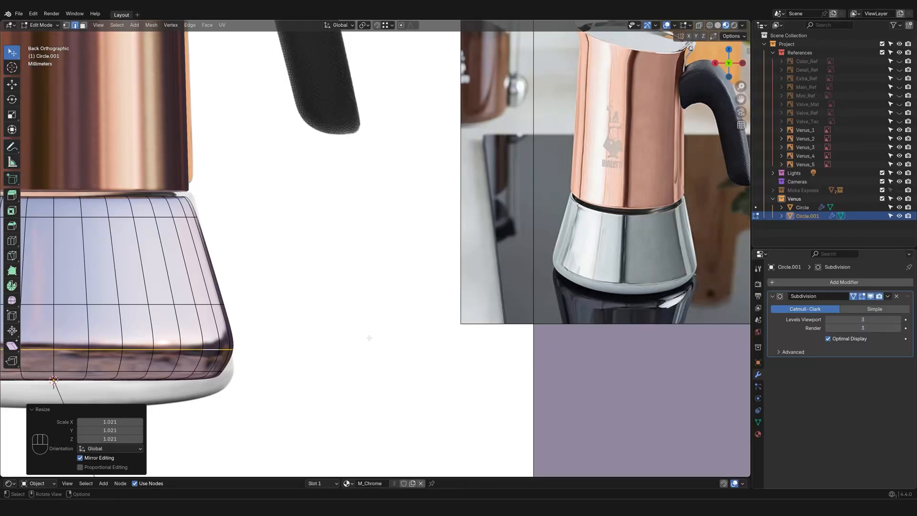
{"action": "key", "text": "s"}
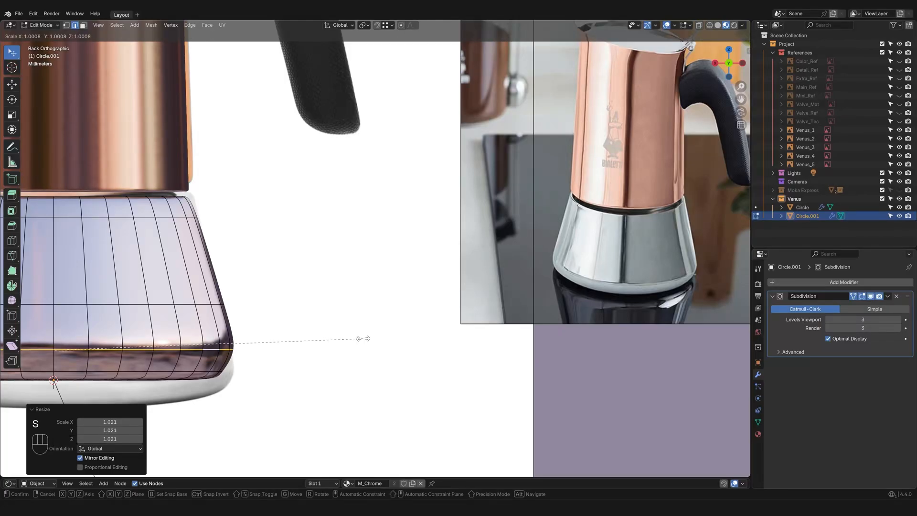
{"action": "left_click", "coordinate": [368, 339]}
Step: Move the widest loop down along Z by about 0.102 cm, scale it up slightly, and clear the selection
{"action": "middle_click_drag", "start_coordinate": [333, 325], "coordinate": [362, 322], "text": "shift"}
{"action": "key", "text": "g"}
{"action": "key", "text": "z"}
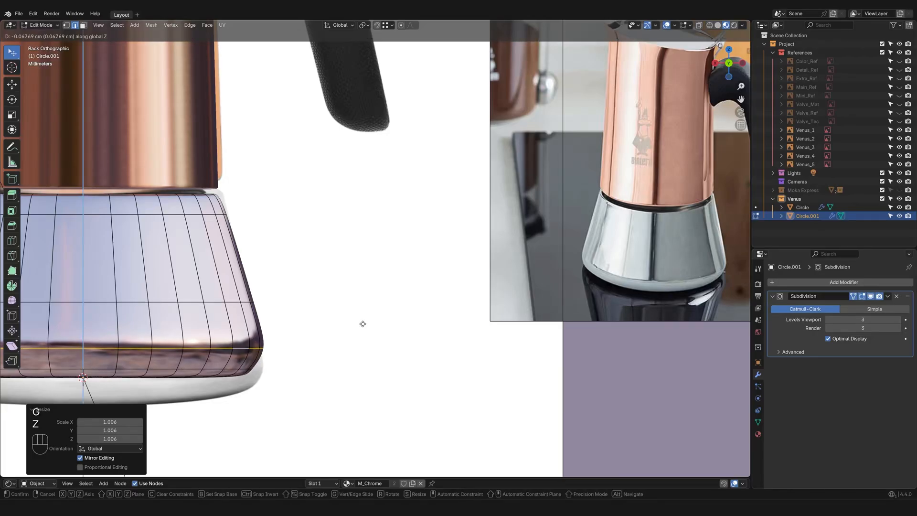
{"action": "left_click", "coordinate": [362, 324]}
{"action": "key", "text": "s"}
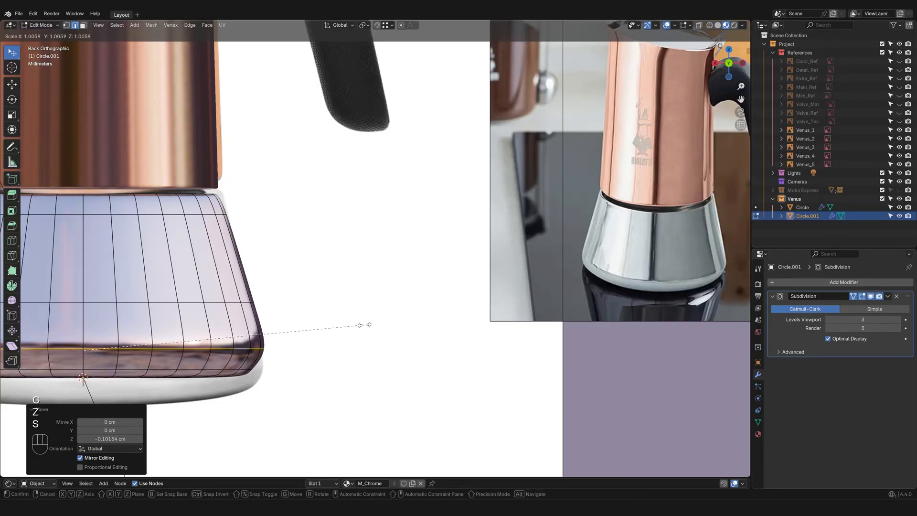
{"action": "left_click", "coordinate": [365, 324]}
{"action": "left_click", "coordinate": [365, 328]}
Step: Compare the base's profile with the reference photos, and examine its reflections and the seam below the copper body in perspective
{"action": "scroll", "coordinate": [366, 328], "scroll_direction": "down", "scroll_amount": 1}
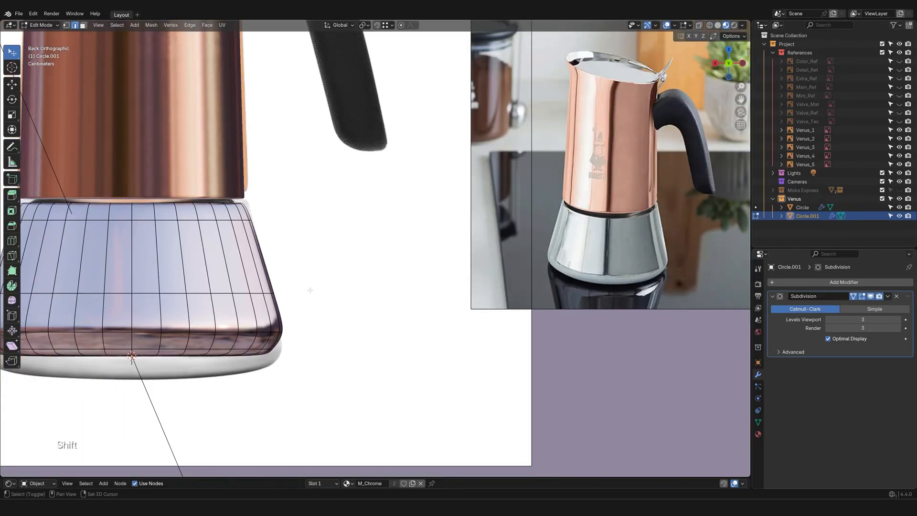
{"action": "middle_click_drag", "start_coordinate": [321, 290], "coordinate": [428, 288], "text": "shift"}
{"action": "scroll", "coordinate": [428, 289], "scroll_direction": "down", "scroll_amount": 2}
{"action": "scroll", "coordinate": [467, 273], "scroll_direction": "down", "scroll_amount": 1}
{"action": "middle_click_drag", "start_coordinate": [326, 271], "coordinate": [464, 286], "text": "shift"}
{"action": "scroll", "coordinate": [464, 286], "scroll_direction": "up", "scroll_amount": 4}
{"action": "middle_click_drag", "start_coordinate": [463, 285], "coordinate": [362, 358], "text": "shift"}
{"action": "middle_click_drag", "start_coordinate": [348, 411], "coordinate": [385, 430]}
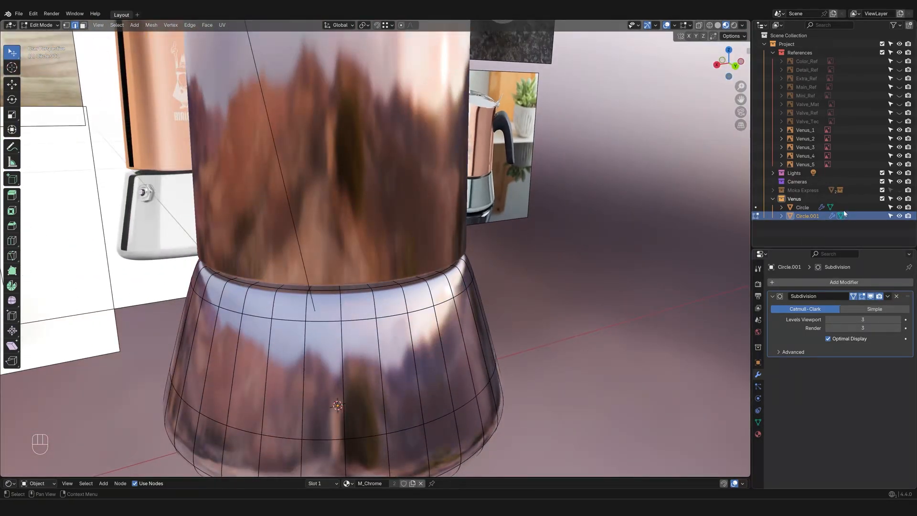
{"action": "scroll", "coordinate": [372, 268], "scroll_direction": "up", "scroll_amount": 2}
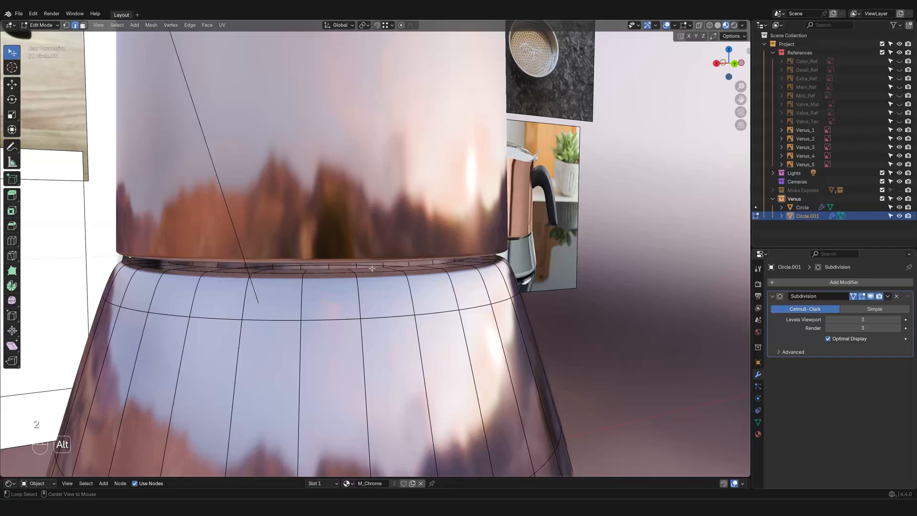
Step: Extrude the inner edge loop at the top of the lower chamber up along Z twice, by about 0.07 cm and 0.49 cm
{"action": "left_click", "coordinate": [372, 269], "text": "alt"}
{"action": "middle_click_drag", "start_coordinate": [372, 268], "coordinate": [396, 273]}
{"action": "key", "text": "e"}
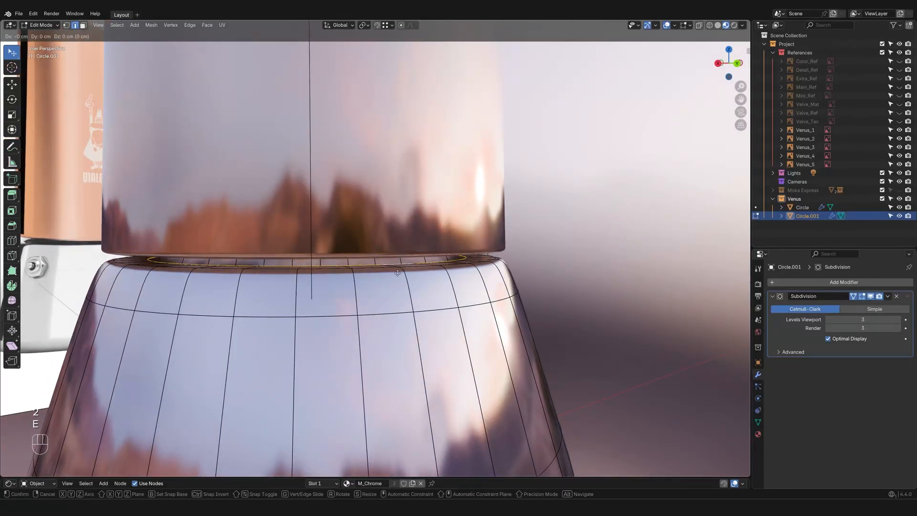
{"action": "key", "text": "z"}
{"action": "left_click", "coordinate": [398, 270]}
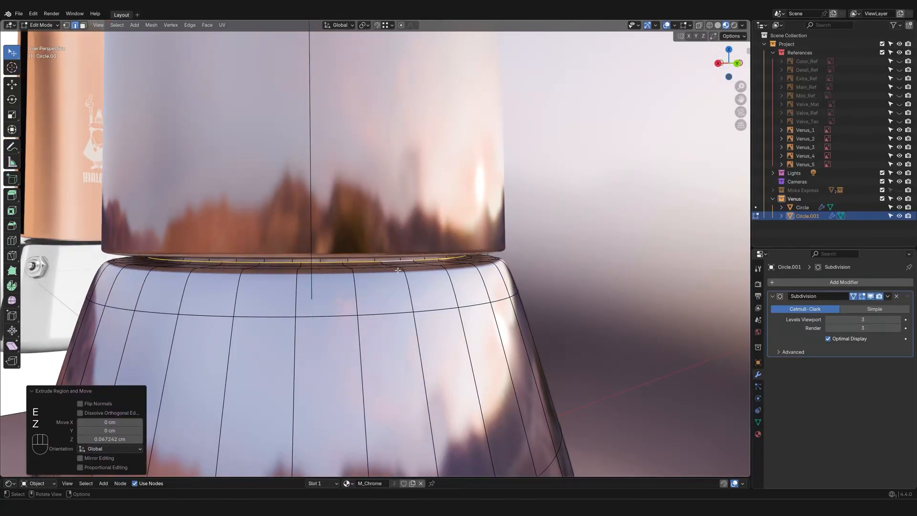
{"action": "key", "text": "e"}
{"action": "key", "text": "z"}
{"action": "left_click", "coordinate": [398, 251]}
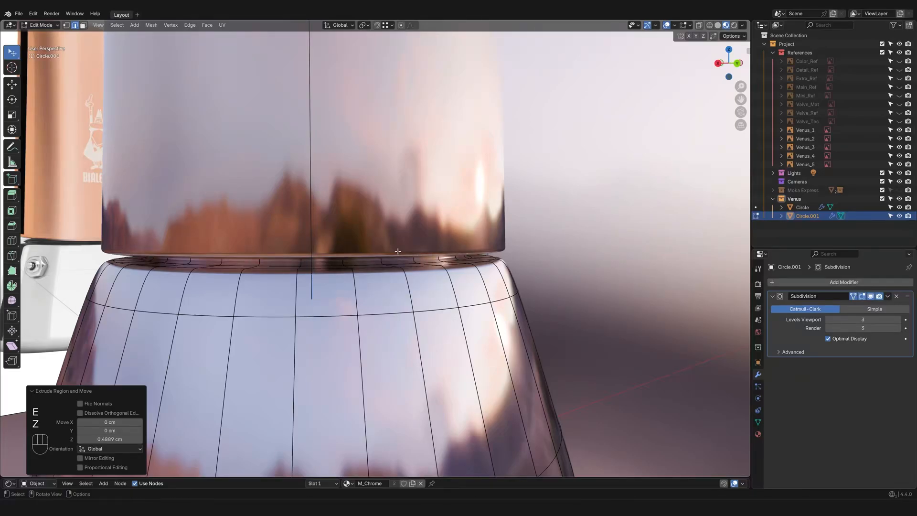
Step: Turn on X-ray display, extrude the neck's upper edge loop another 1.22 cm or so along Z, and return to Object Mode in back view
{"action": "left_click", "coordinate": [698, 25]}
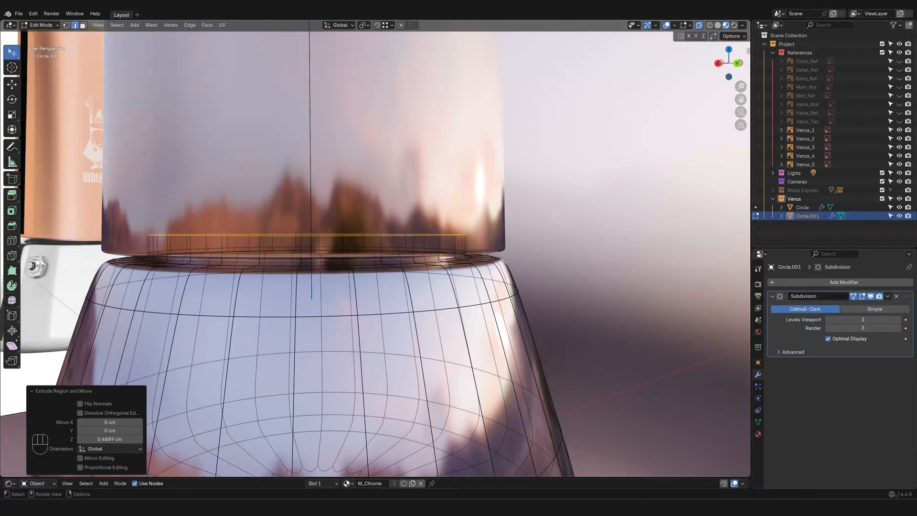
{"action": "key", "text": "e"}
{"action": "key", "text": "z"}
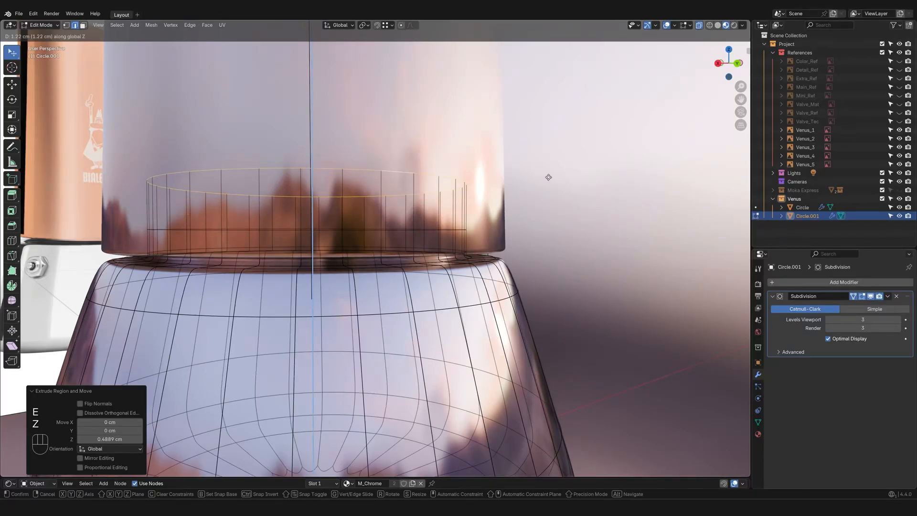
{"action": "left_click", "coordinate": [549, 178]}
{"action": "middle_click_drag", "start_coordinate": [549, 177], "coordinate": [507, 173]}
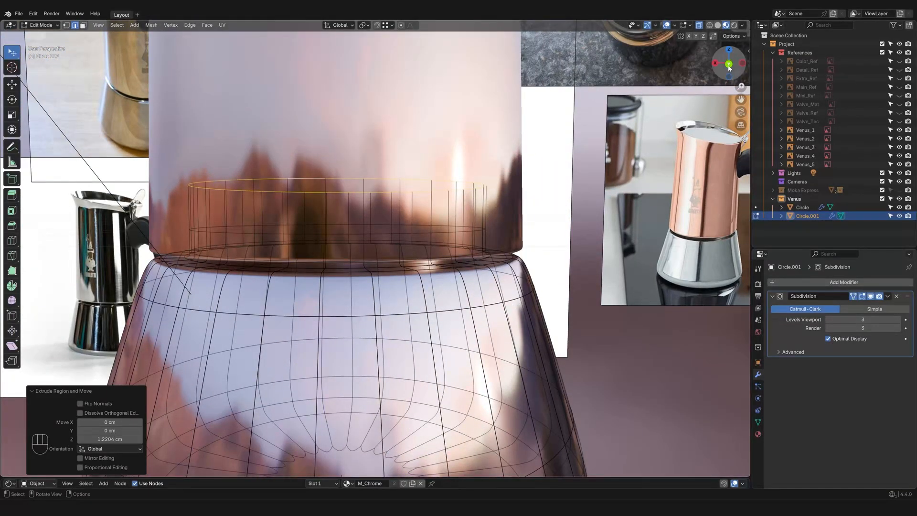
{"action": "left_click", "coordinate": [730, 65]}
{"action": "scroll", "coordinate": [597, 237], "scroll_direction": "down", "scroll_amount": 4}
{"action": "key", "text": "Tab"}
{"action": "left_click", "coordinate": [533, 270]}
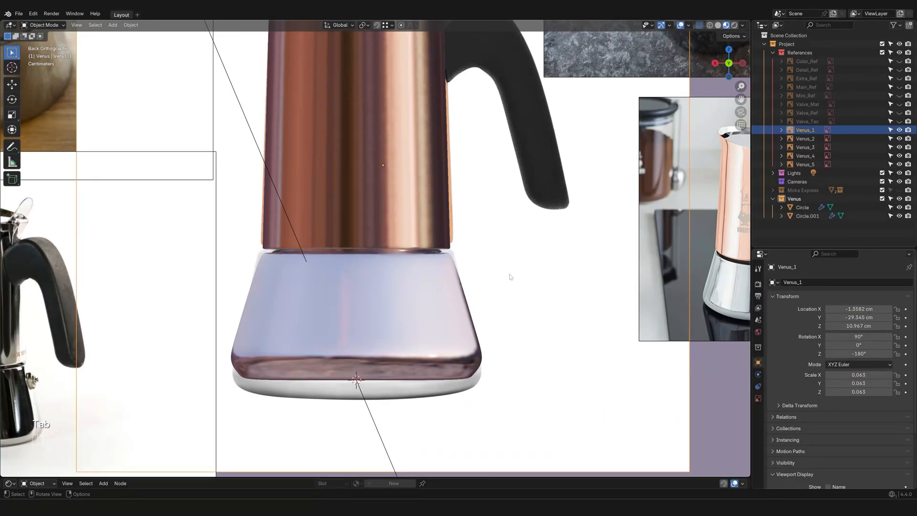
{"action": "scroll", "coordinate": [508, 288], "scroll_direction": "down", "scroll_amount": 3}
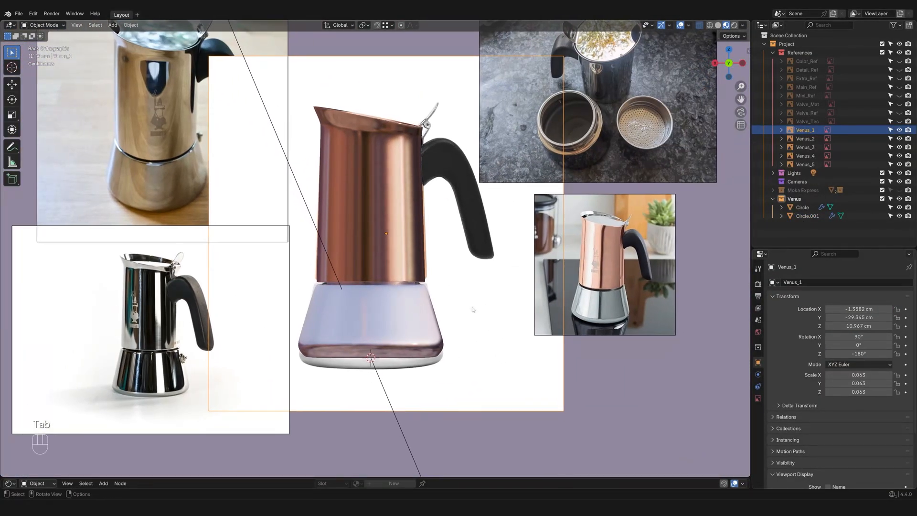
Step: Open the copper upper body for mesh editing and turn off its Subdivision modifier everywhere except in renders
{"action": "middle_click_drag", "start_coordinate": [399, 278], "coordinate": [403, 312]}
{"action": "middle_click_drag", "start_coordinate": [431, 271], "coordinate": [436, 323], "text": "shift"}
{"action": "left_click", "coordinate": [400, 251]}
{"action": "key", "text": "Tab"}
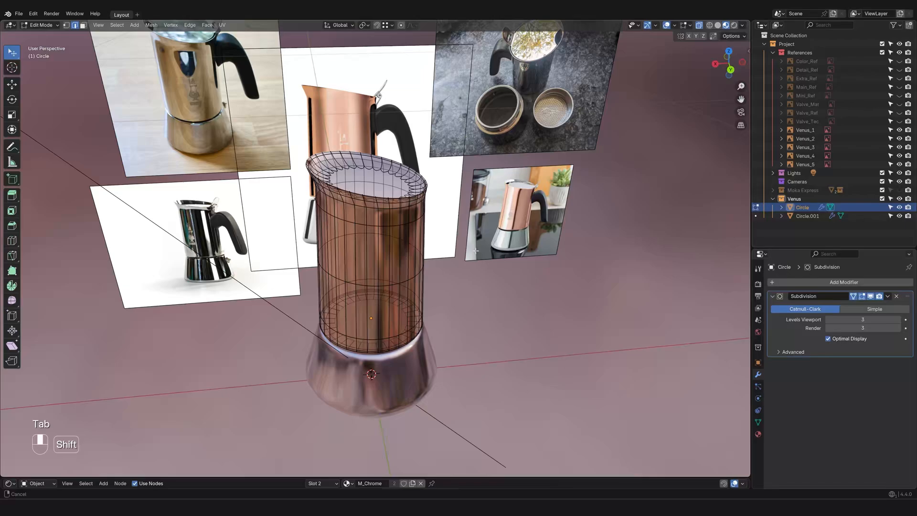
{"action": "scroll", "coordinate": [480, 304], "scroll_direction": "up", "scroll_amount": 4}
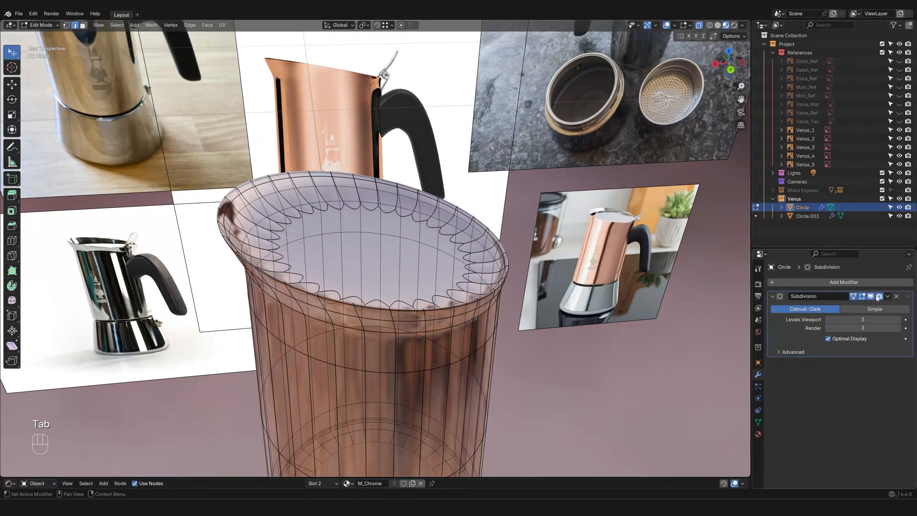
{"action": "left_click", "coordinate": [874, 296]}
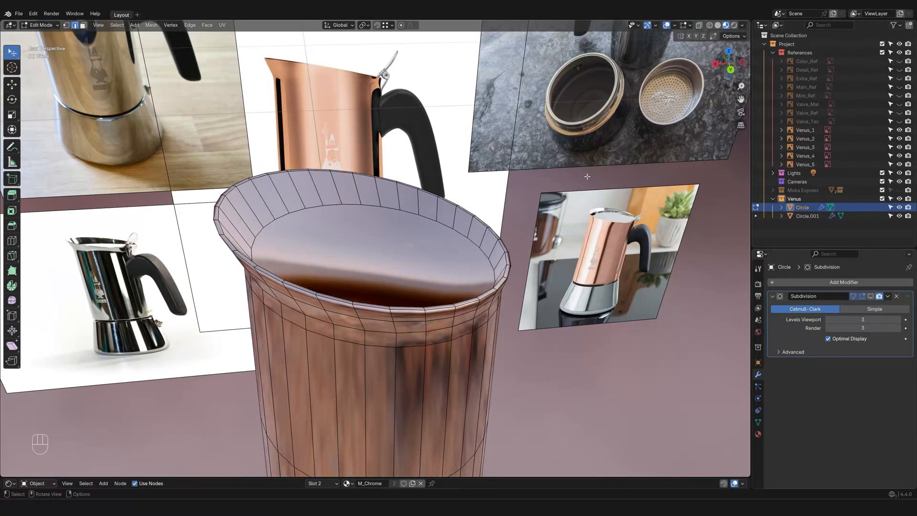
{"action": "middle_click_drag", "start_coordinate": [397, 268], "coordinate": [452, 284]}
{"action": "scroll", "coordinate": [410, 245], "scroll_direction": "up", "scroll_amount": 3}
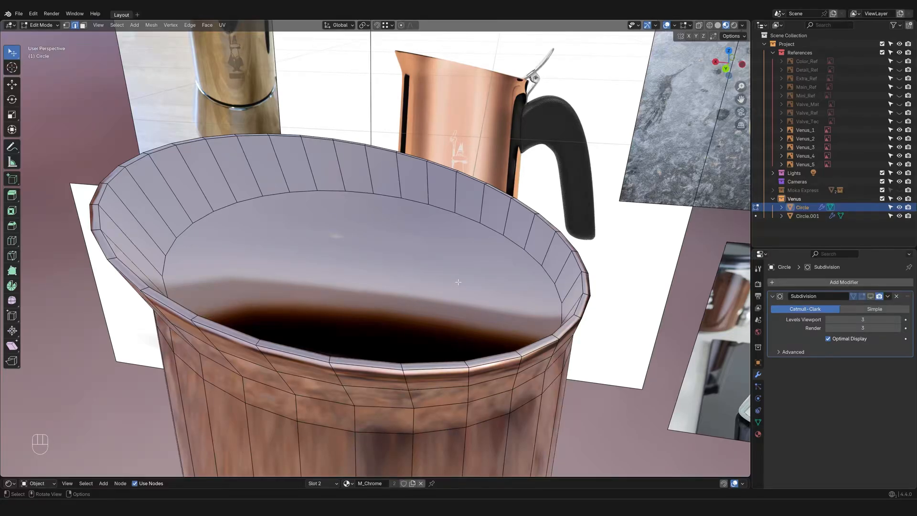
Step: Select the large face closing the copper body's opening and extrude it about 0.15 cm down along Z
{"action": "key", "text": "3"}
{"action": "left_click", "coordinate": [408, 284]}
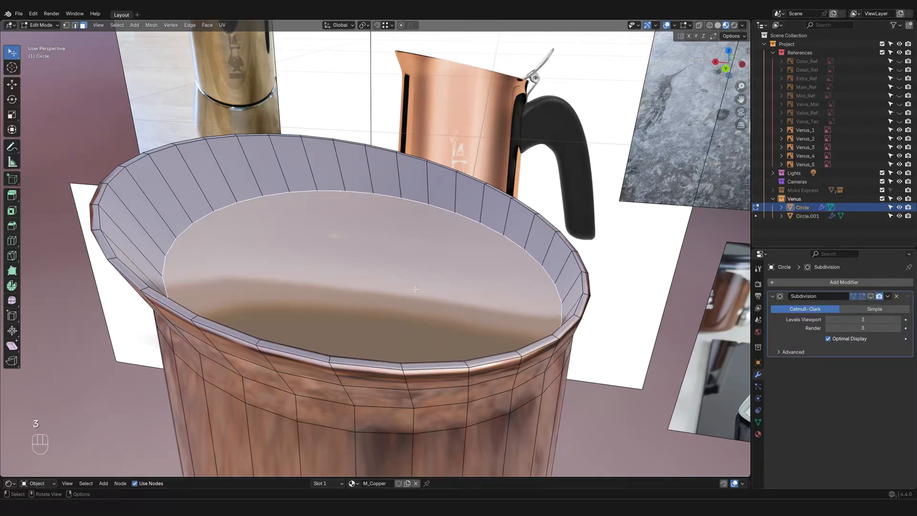
{"action": "key", "text": "e"}
{"action": "key", "text": "z"}
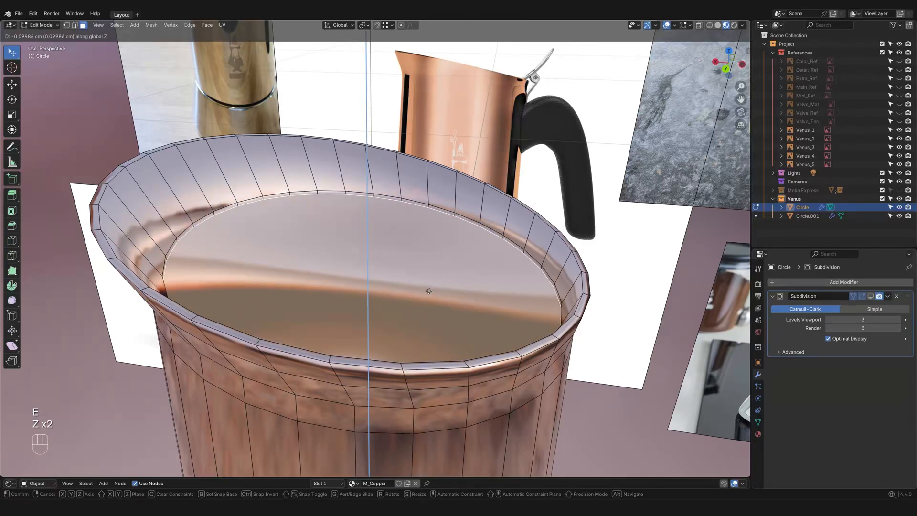
{"action": "key", "text": "z"}
{"action": "left_click", "coordinate": [427, 293]}
{"action": "middle_click_drag", "start_coordinate": [426, 293], "coordinate": [417, 311]}
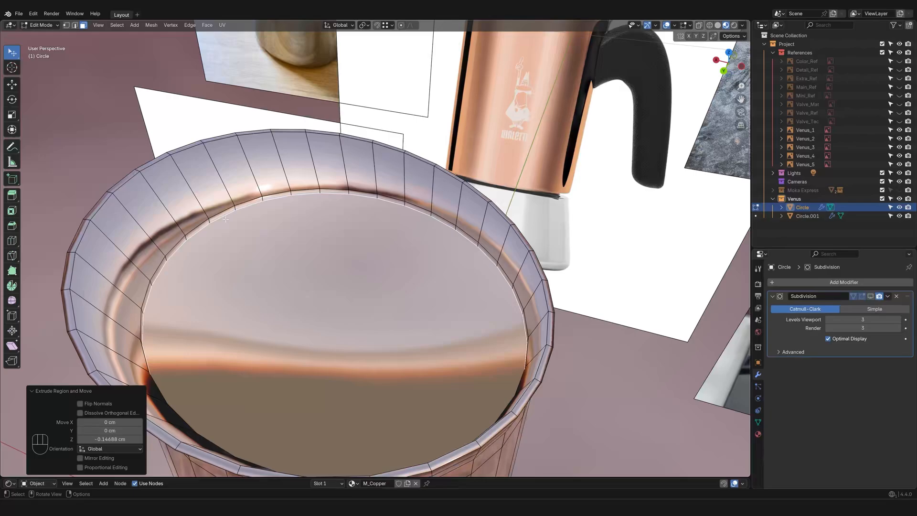
{"action": "right_click", "coordinate": [411, 284]}
{"action": "key", "text": "ctrl+z"}
{"action": "middle_click_drag", "start_coordinate": [407, 287], "coordinate": [360, 306]}
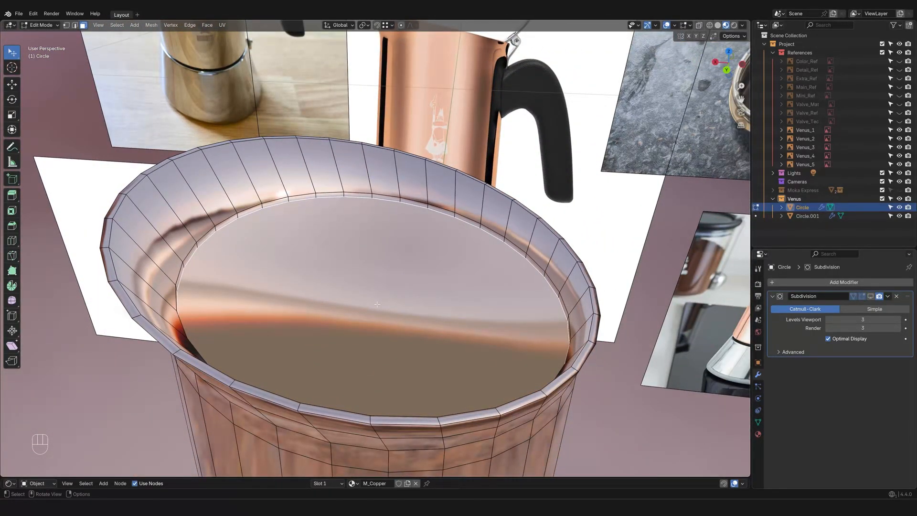
Step: Separate the selected top face into its own object and return to Object Mode
{"action": "key", "text": "p"}
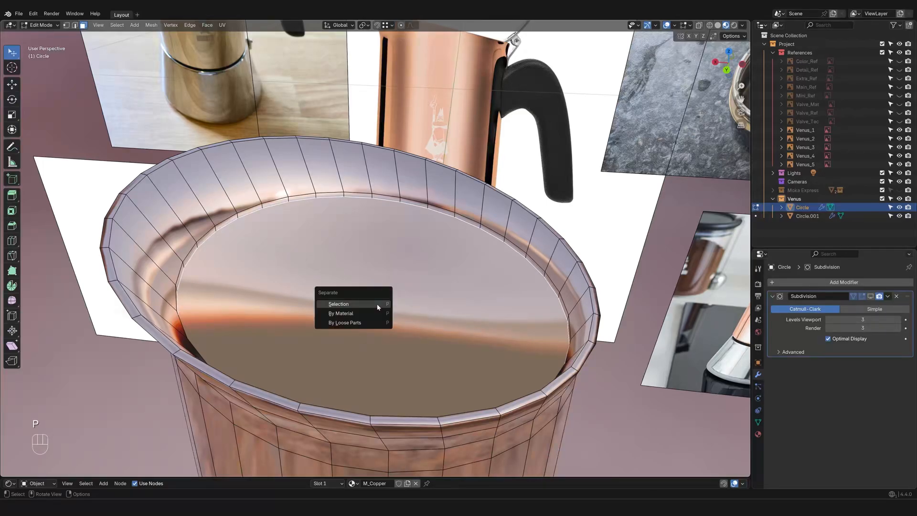
{"action": "left_click", "coordinate": [378, 307]}
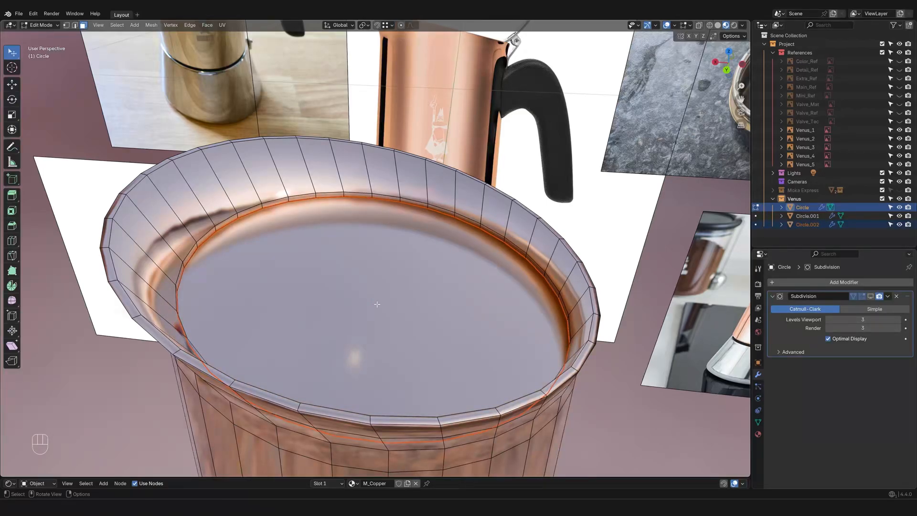
{"action": "key", "text": "Tab"}
{"action": "scroll", "coordinate": [367, 313], "scroll_direction": "down", "scroll_amount": 5}
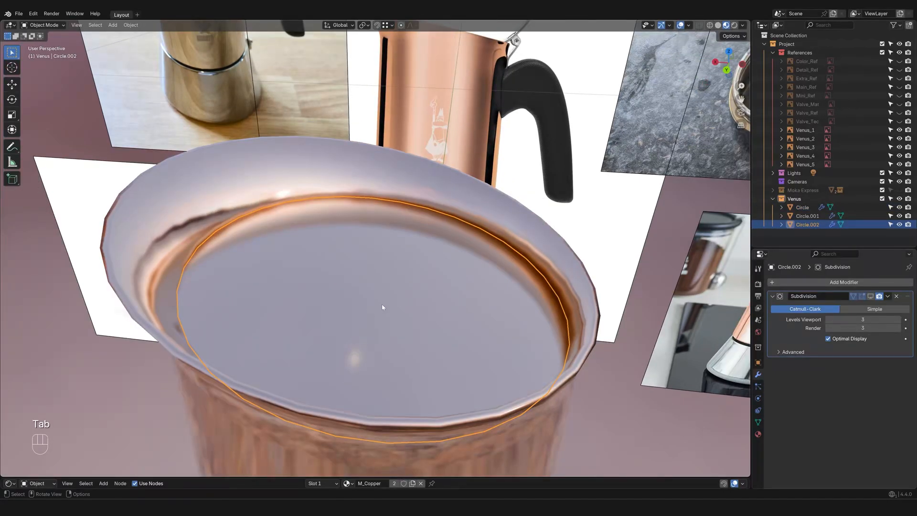
{"action": "mouse_move", "coordinate": [412, 303]}
{"action": "middle_mouse_down"}
{"action": "mouse_move", "coordinate": [370, 305]}
{"action": "mouse_move", "coordinate": [415, 298]}
{"action": "middle_mouse_up"}
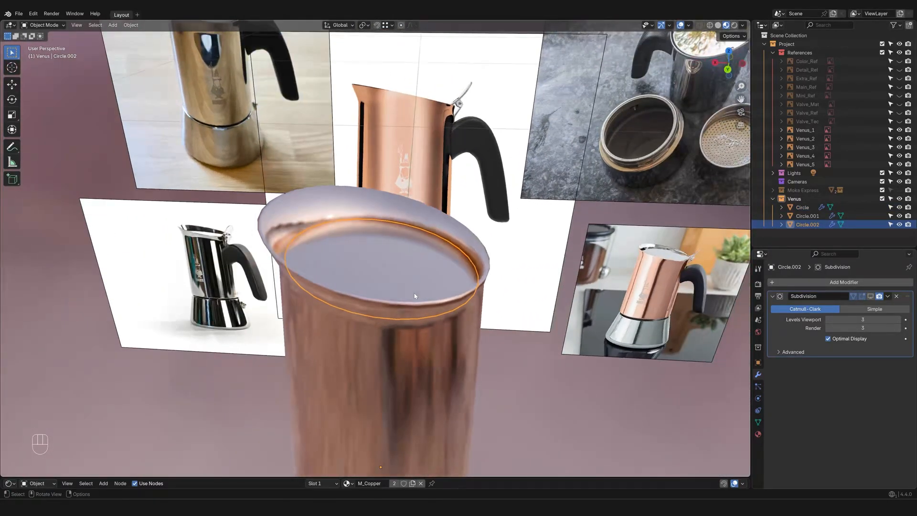
Step: Turn the Subdivision modifier's viewport display back on for the separated top face and the copper body
{"action": "left_click", "coordinate": [871, 297]}
{"action": "left_click", "coordinate": [463, 357]}
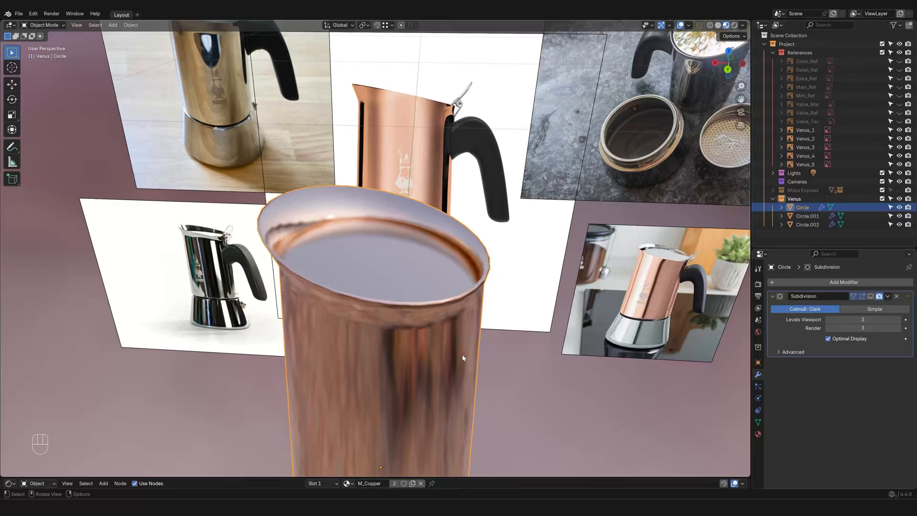
{"action": "left_click", "coordinate": [872, 296]}
{"action": "middle_click_drag", "start_coordinate": [427, 284], "coordinate": [438, 216]}
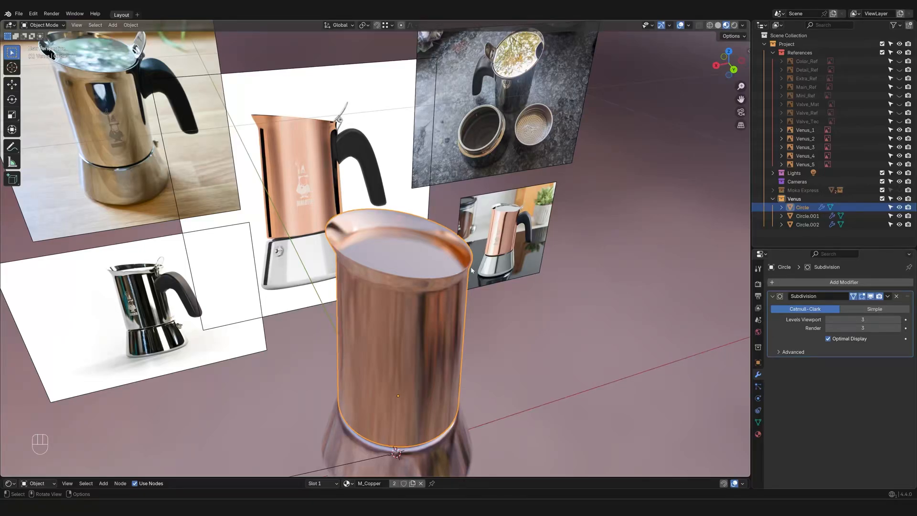
Step: Examine the modeled body and the handle in the main reference image from the back view, leaving nothing selected
{"action": "middle_click_drag", "start_coordinate": [471, 271], "coordinate": [404, 240]}
{"action": "left_click", "coordinate": [723, 65]}
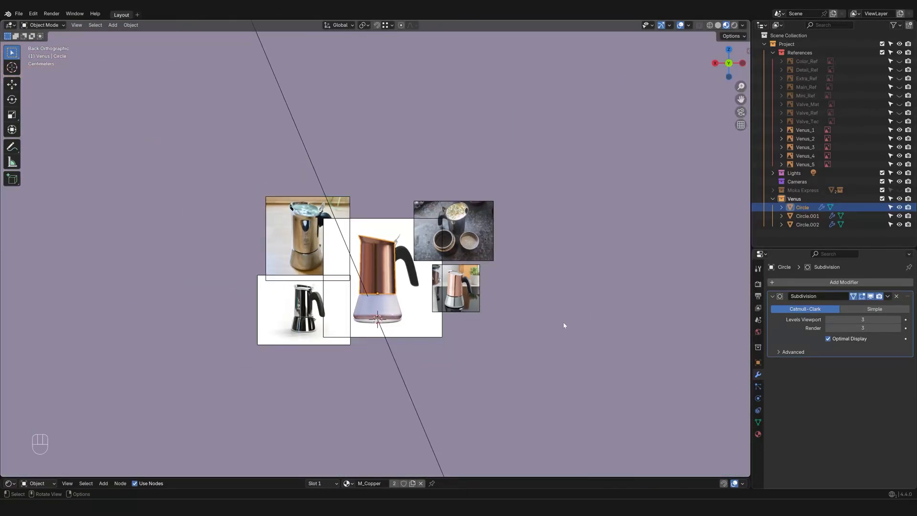
{"action": "scroll", "coordinate": [472, 303], "scroll_direction": "up", "scroll_amount": 7}
{"action": "left_click", "coordinate": [472, 303]}
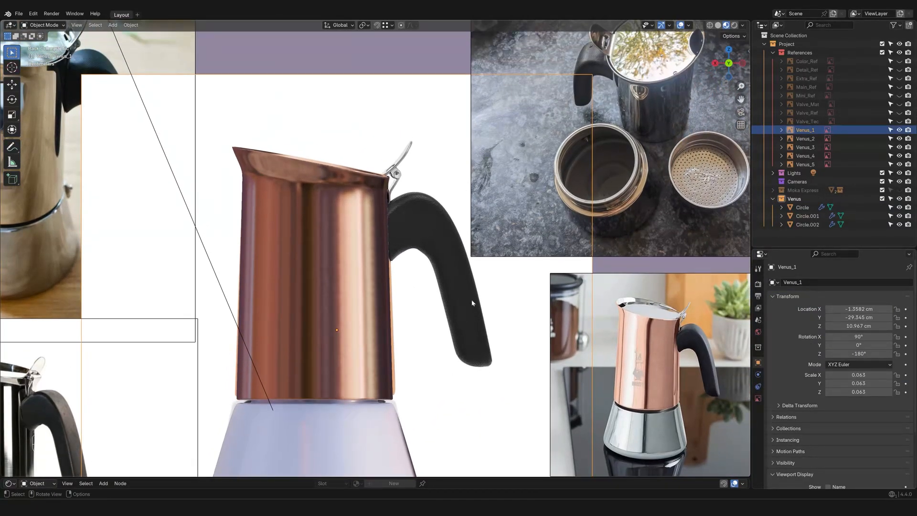
{"action": "key", "text": "alt+a"}
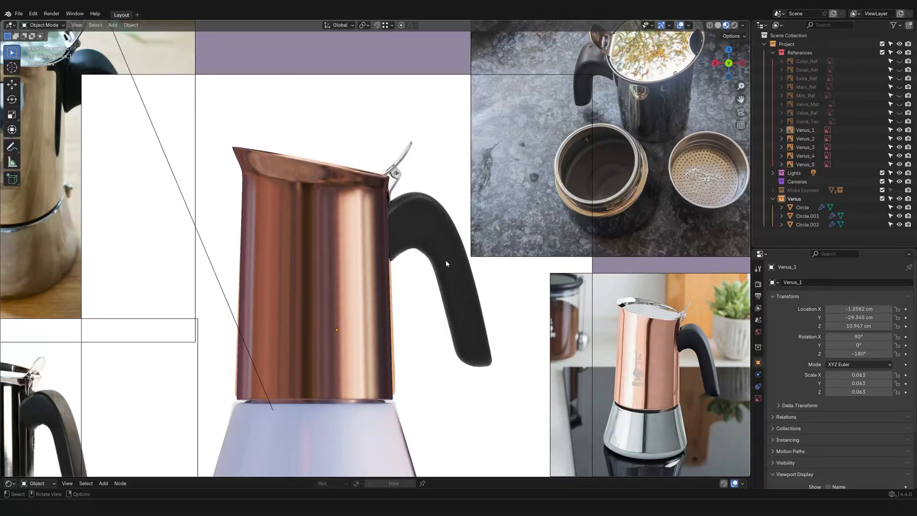
{"action": "scroll", "coordinate": [446, 261], "scroll_direction": "up", "scroll_amount": 1}
{"action": "middle_click_drag", "start_coordinate": [427, 238], "coordinate": [376, 248], "text": "shift"}
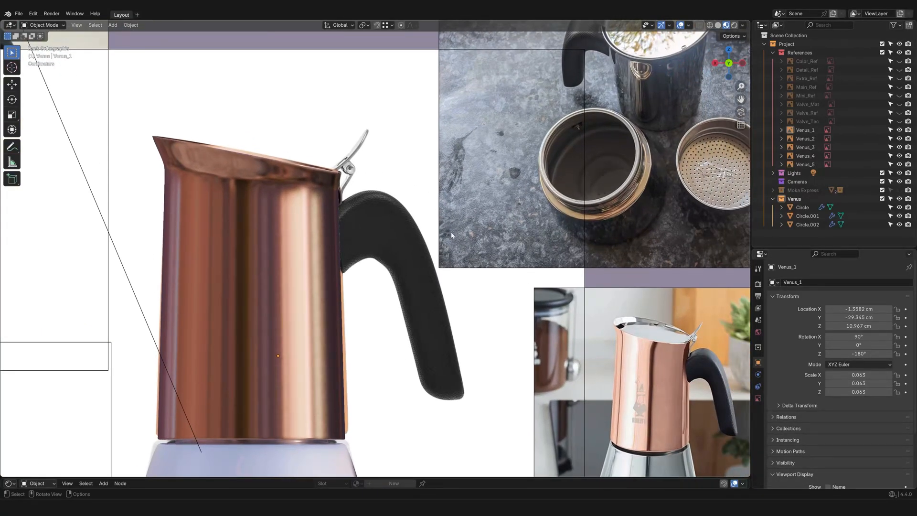
{"action": "scroll", "coordinate": [473, 352], "scroll_direction": "down", "scroll_amount": 2}
{"action": "scroll", "coordinate": [473, 354], "scroll_direction": "down", "scroll_amount": 4}
{"action": "middle_click_drag", "start_coordinate": [377, 328], "coordinate": [431, 332], "text": "shift"}
{"action": "scroll", "coordinate": [433, 334], "scroll_direction": "up", "scroll_amount": 1}
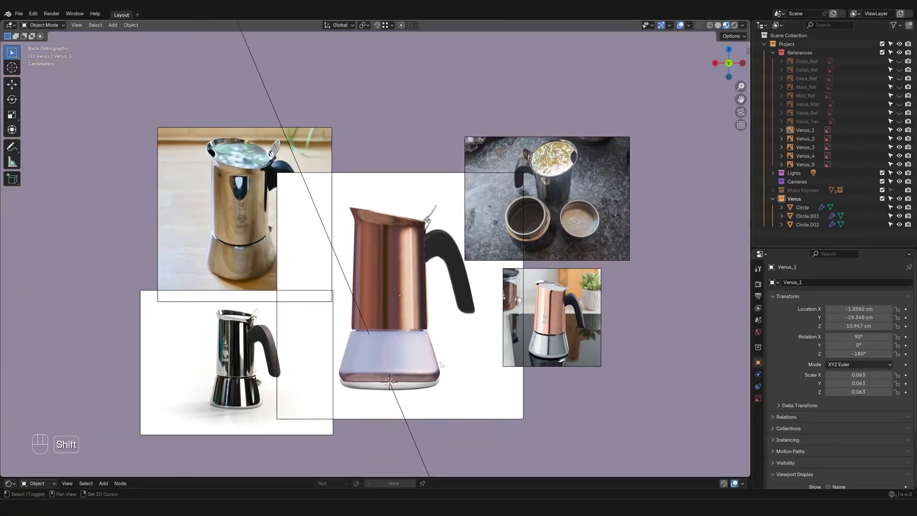
{"action": "mouse_move", "coordinate": [440, 364]}
{"action": "middle_mouse_down", "text": "shift"}
{"action": "mouse_move", "coordinate": [423, 354]}
{"action": "mouse_move", "coordinate": [432, 353]}
{"action": "middle_mouse_up", "text": "shift"}
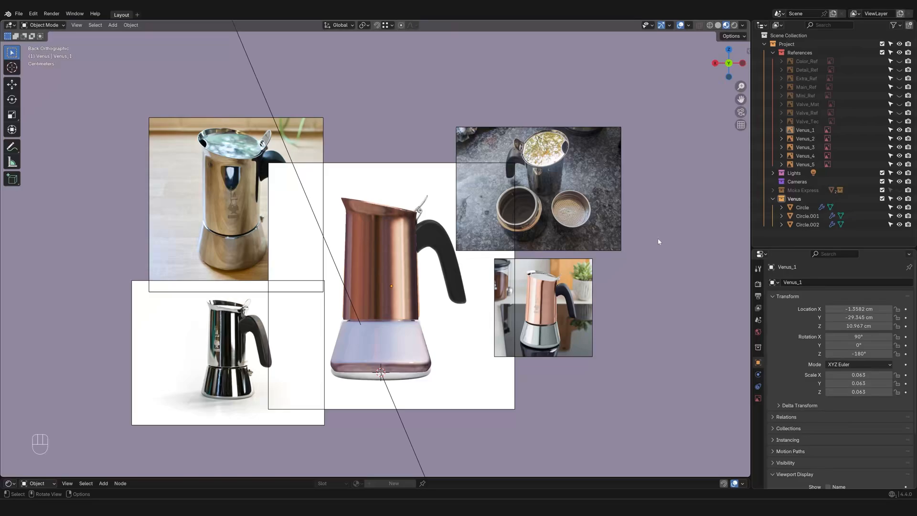
Step: Examine the reference photos of the pot, focusing on the handle and lid hinge in the chrome version
{"action": "scroll", "coordinate": [417, 293], "scroll_direction": "up", "scroll_amount": 1}
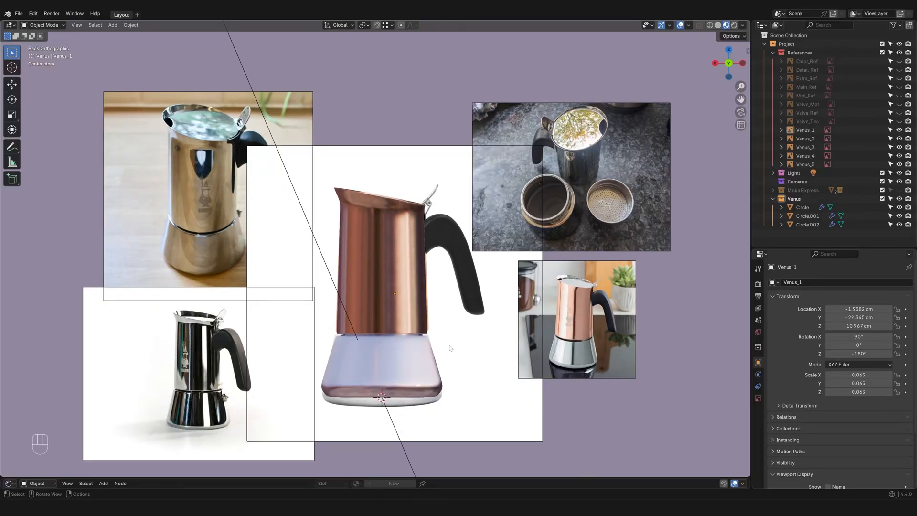
{"action": "middle_click_drag", "start_coordinate": [499, 262], "coordinate": [438, 274], "text": "shift"}
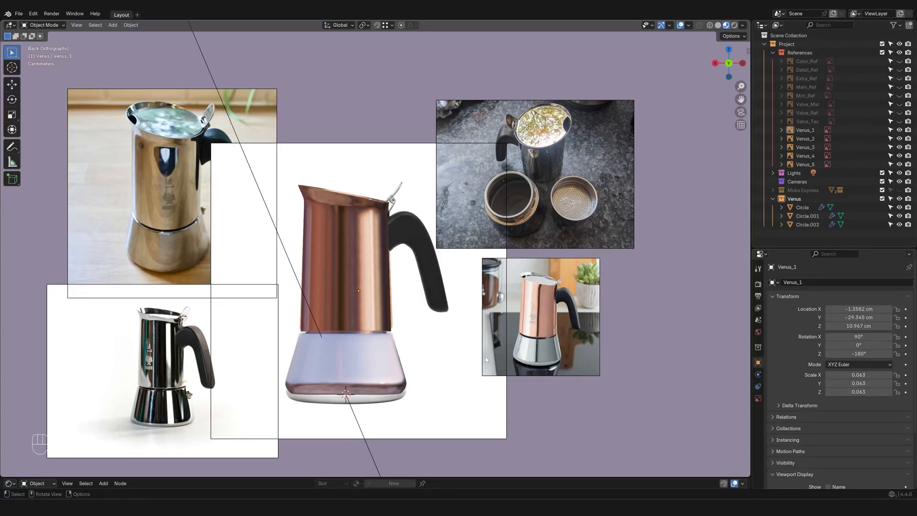
{"action": "middle_click_drag", "start_coordinate": [451, 327], "coordinate": [485, 313], "text": "shift"}
{"action": "scroll", "coordinate": [476, 344], "scroll_direction": "up", "scroll_amount": 1}
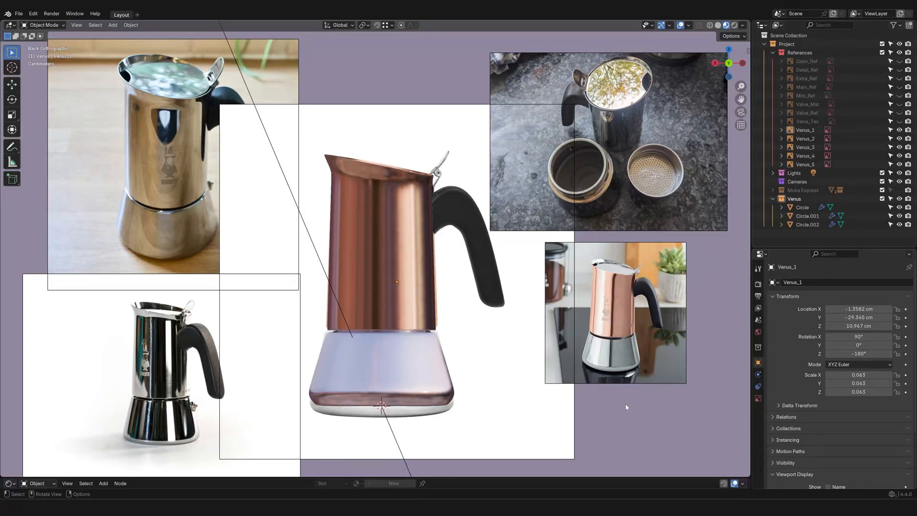
{"action": "scroll", "coordinate": [353, 228], "scroll_direction": "down", "scroll_amount": 1}
{"action": "middle_click_drag", "start_coordinate": [433, 287], "coordinate": [453, 290], "text": "shift"}
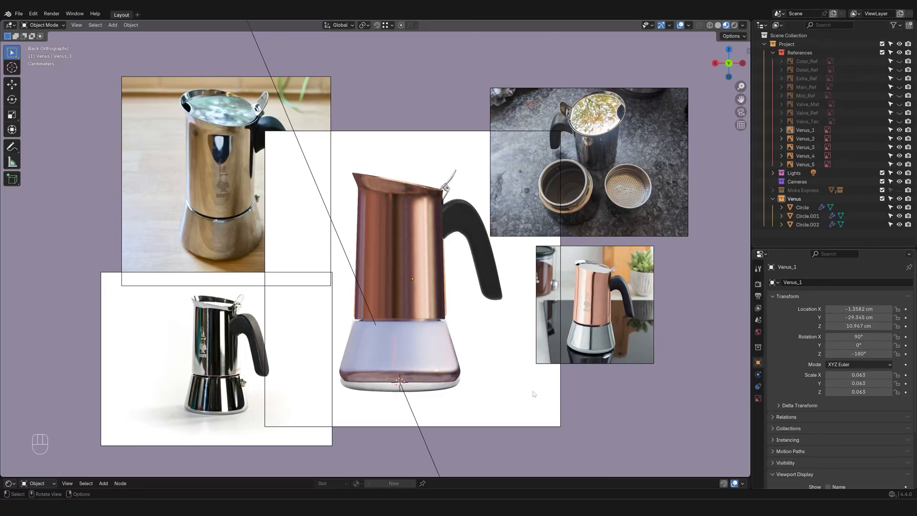
{"action": "middle_click_drag", "start_coordinate": [478, 288], "coordinate": [462, 299], "text": "shift"}
{"action": "middle_click_drag", "start_coordinate": [259, 363], "coordinate": [377, 299], "text": "shift"}
{"action": "scroll", "coordinate": [377, 299], "scroll_direction": "up", "scroll_amount": 9}
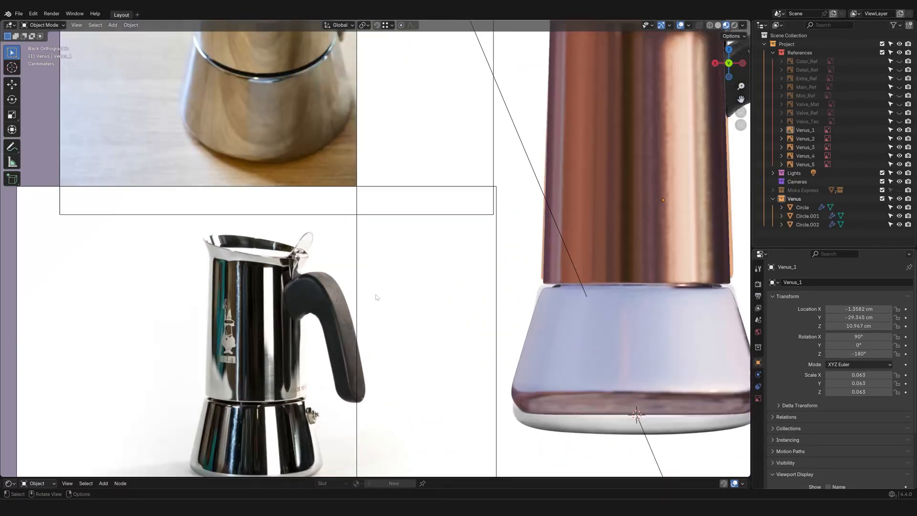
{"action": "middle_click_drag", "start_coordinate": [262, 361], "coordinate": [362, 275], "text": "shift"}
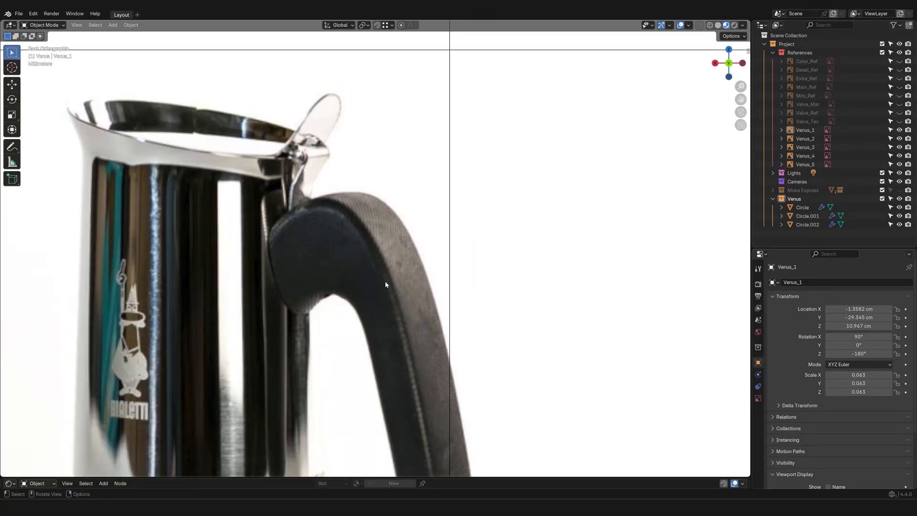
{"action": "scroll", "coordinate": [385, 284], "scroll_direction": "down", "scroll_amount": 4}
{"action": "scroll", "coordinate": [368, 309], "scroll_direction": "up", "scroll_amount": 1}
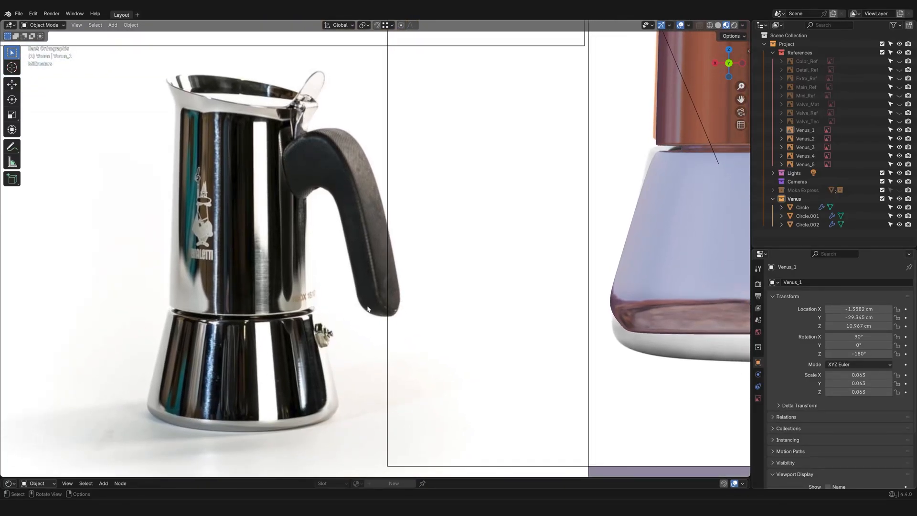
Step: Add a plane mesh at the world origin for the handle
{"action": "scroll", "coordinate": [455, 267], "scroll_direction": "down", "scroll_amount": 4}
{"action": "middle_click_drag", "start_coordinate": [455, 176], "coordinate": [385, 360], "text": "shift"}
{"action": "scroll", "coordinate": [549, 278], "scroll_direction": "down", "scroll_amount": 1}
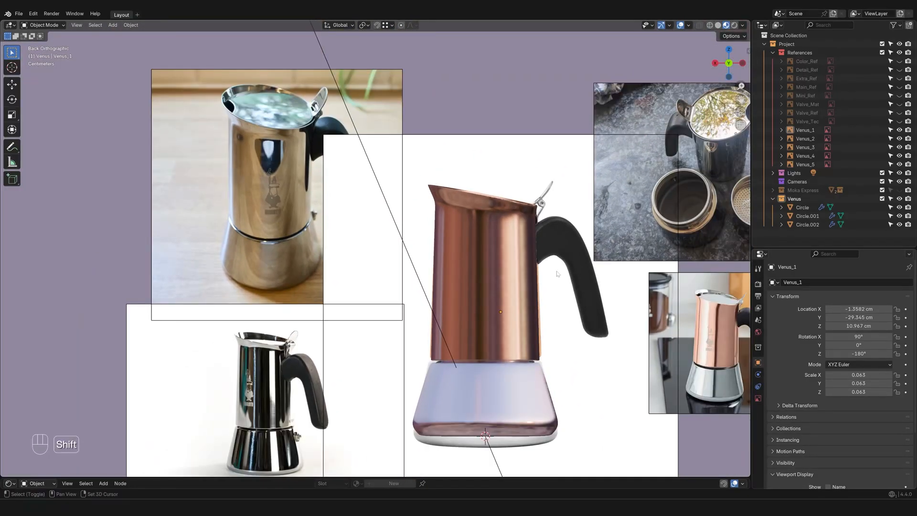
{"action": "middle_click_drag", "start_coordinate": [558, 274], "coordinate": [419, 307], "text": "shift"}
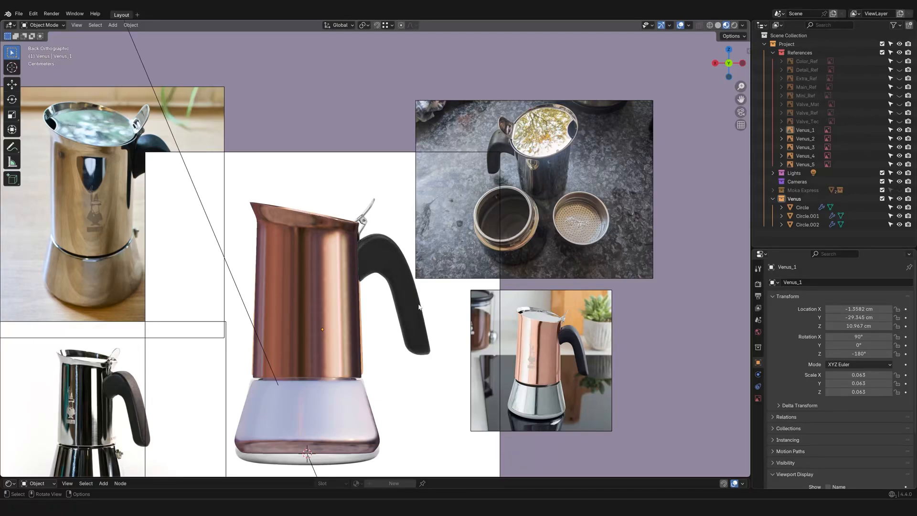
{"action": "scroll", "coordinate": [419, 308], "scroll_direction": "down", "scroll_amount": 2}
{"action": "middle_click_drag", "start_coordinate": [382, 320], "coordinate": [435, 263], "text": "shift"}
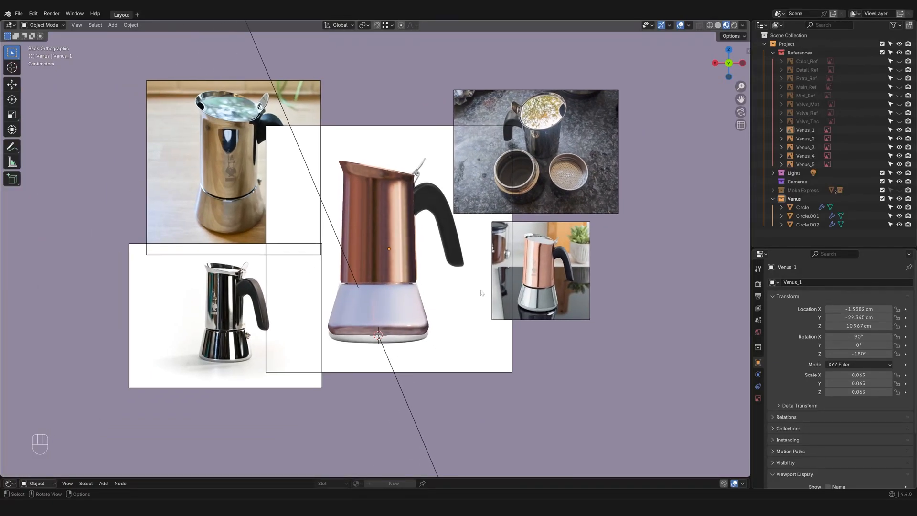
{"action": "middle_click_drag", "start_coordinate": [483, 292], "coordinate": [459, 303]}
{"action": "key", "text": "shift+a"}
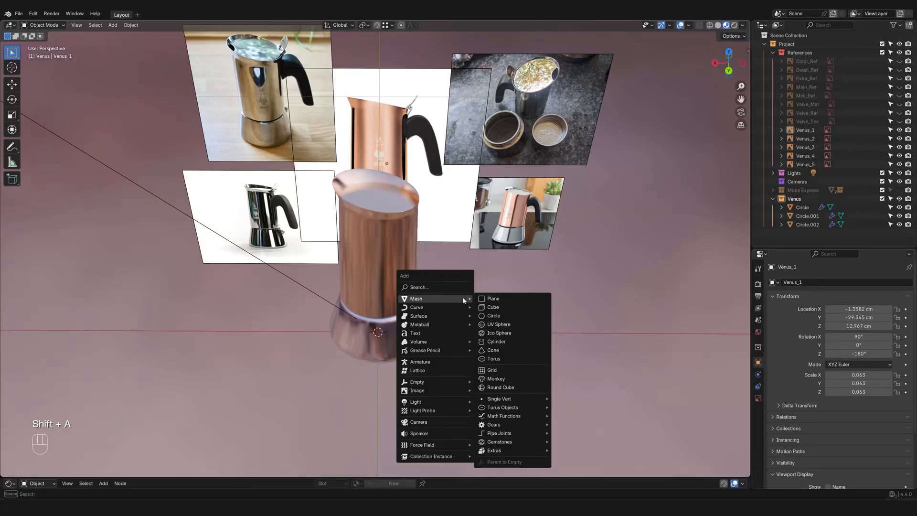
{"action": "left_click", "coordinate": [494, 298]}
{"action": "scroll", "coordinate": [518, 315], "scroll_direction": "down", "scroll_amount": 6}
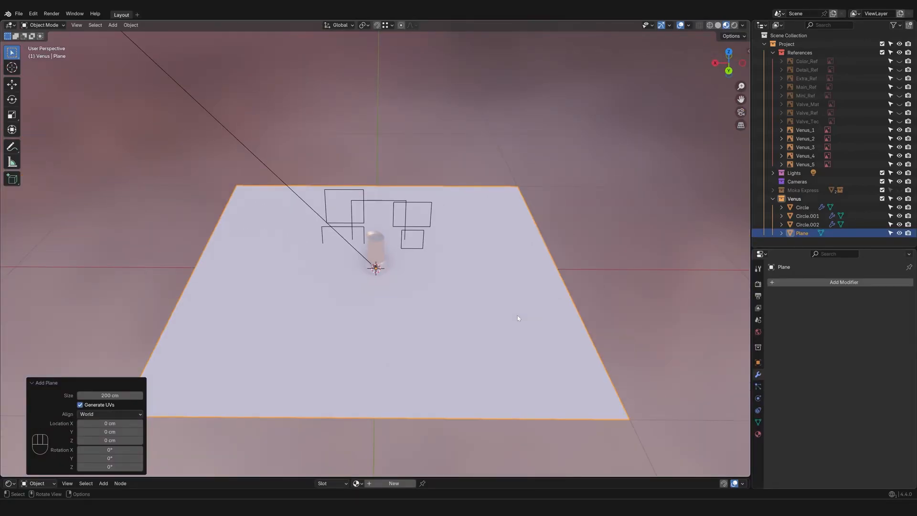
Step: Merge all of the plane's vertices at center into a single vertex in Edit Mode
{"action": "key", "text": "Tab"}
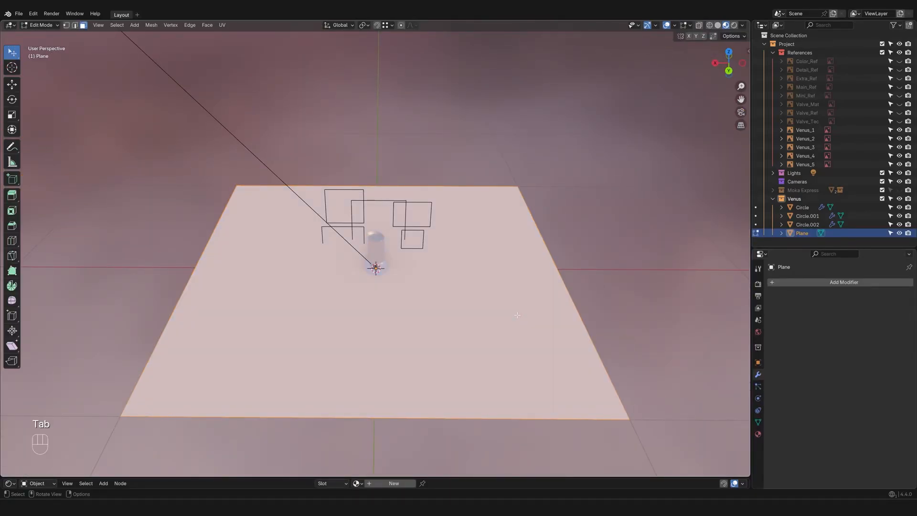
{"action": "key", "text": "1"}
{"action": "key", "text": "m"}
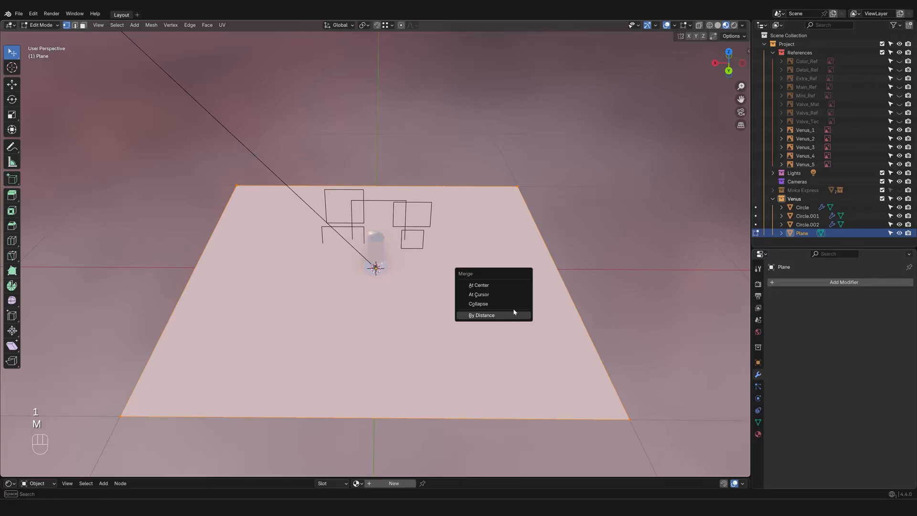
{"action": "left_click", "coordinate": [511, 286]}
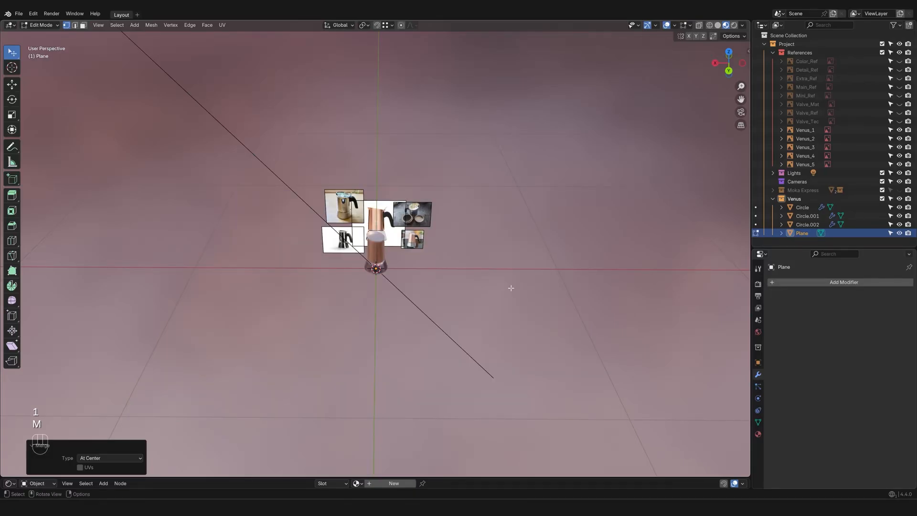
Step: In the back view, move the single vertex to where the handle's upper edge meets the copper body
{"action": "left_click", "coordinate": [729, 71]}
{"action": "scroll", "coordinate": [453, 290], "scroll_direction": "up", "scroll_amount": 11}
{"action": "middle_click_drag", "start_coordinate": [457, 296], "coordinate": [397, 333], "text": "shift"}
{"action": "key", "text": "g"}
{"action": "left_click", "coordinate": [446, 175]}
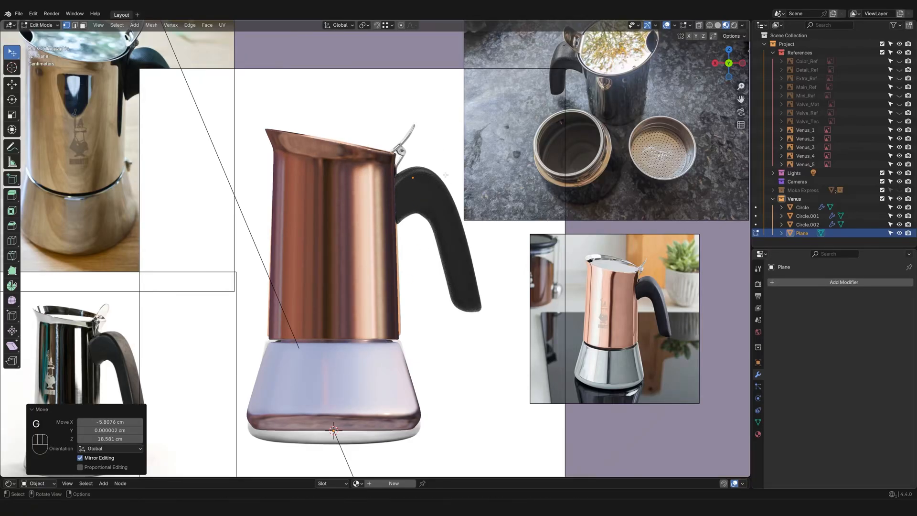
{"action": "middle_click_drag", "start_coordinate": [449, 235], "coordinate": [391, 295], "text": "shift"}
{"action": "scroll", "coordinate": [378, 224], "scroll_direction": "up", "scroll_amount": 7}
{"action": "middle_click_drag", "start_coordinate": [377, 224], "coordinate": [509, 335], "text": "shift"}
{"action": "scroll", "coordinate": [466, 283], "scroll_direction": "up", "scroll_amount": 3}
{"action": "key", "text": "g"}
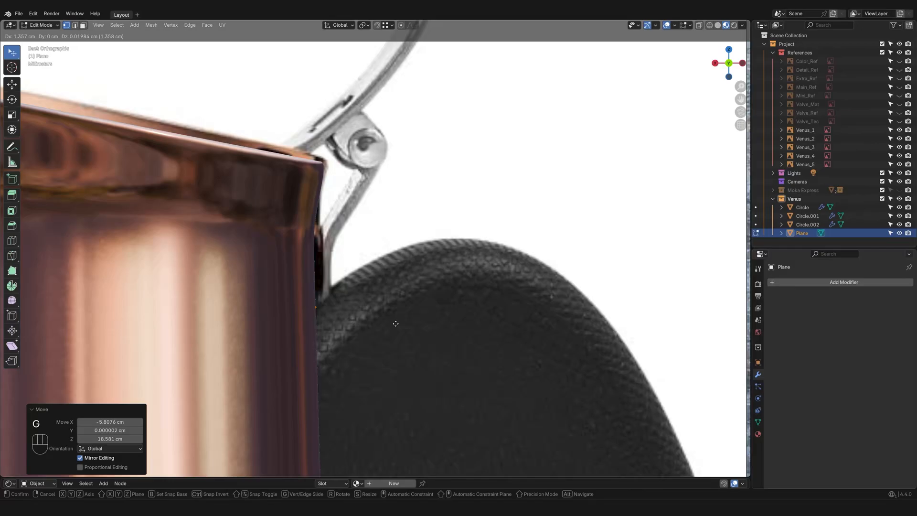
{"action": "left_click", "coordinate": [394, 325]}
Step: Extrude the vertex twice along the handle's upper edge, up to its crest and about 1.7 cm outward beyond it
{"action": "key", "text": "e"}
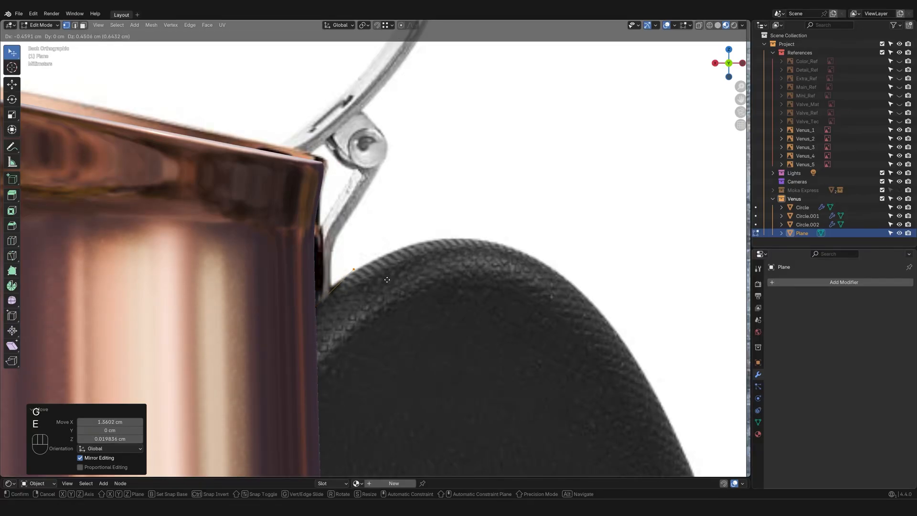
{"action": "left_click", "coordinate": [470, 251]}
{"action": "key", "text": "e"}
{"action": "left_click", "coordinate": [603, 250]}
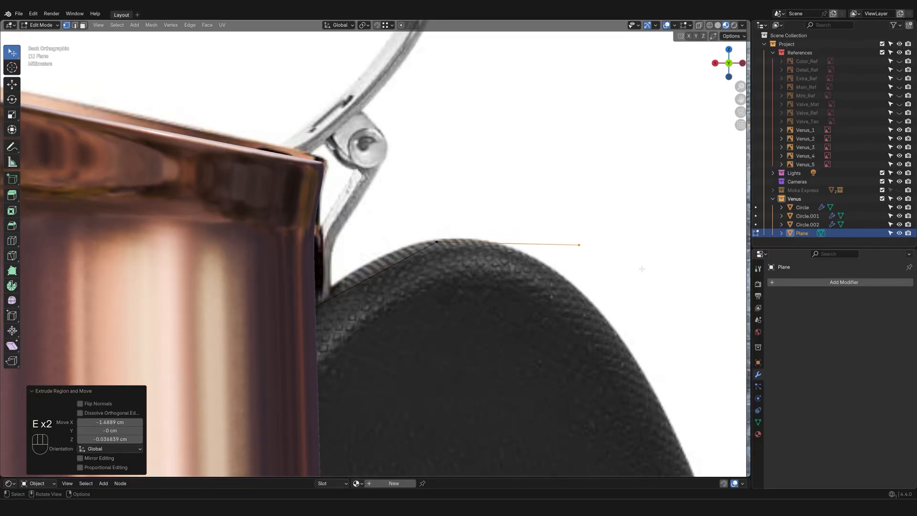
Step: Add a Subdivision Surface modifier with viewport and render levels of 3, and turn on its on-cage display
{"action": "left_click", "coordinate": [798, 282]}
{"action": "mouse_move", "coordinate": [811, 280]}
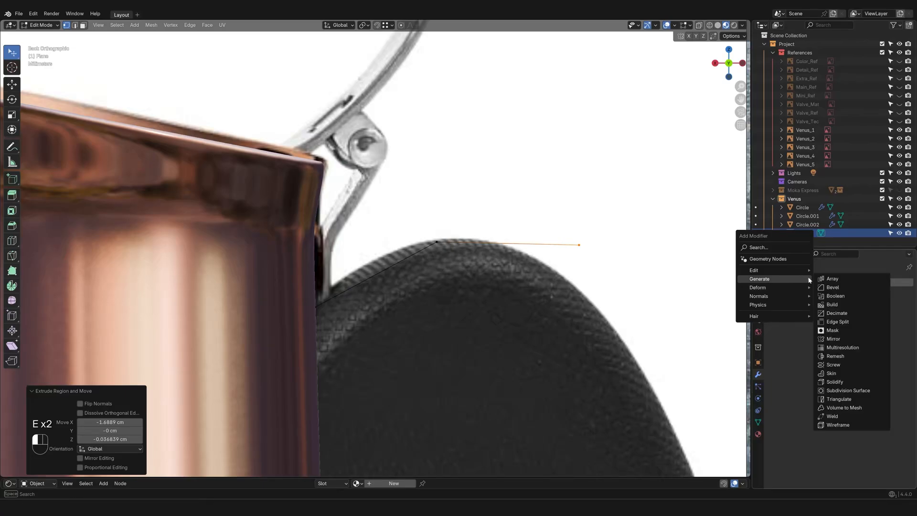
{"action": "left_click", "coordinate": [849, 391]}
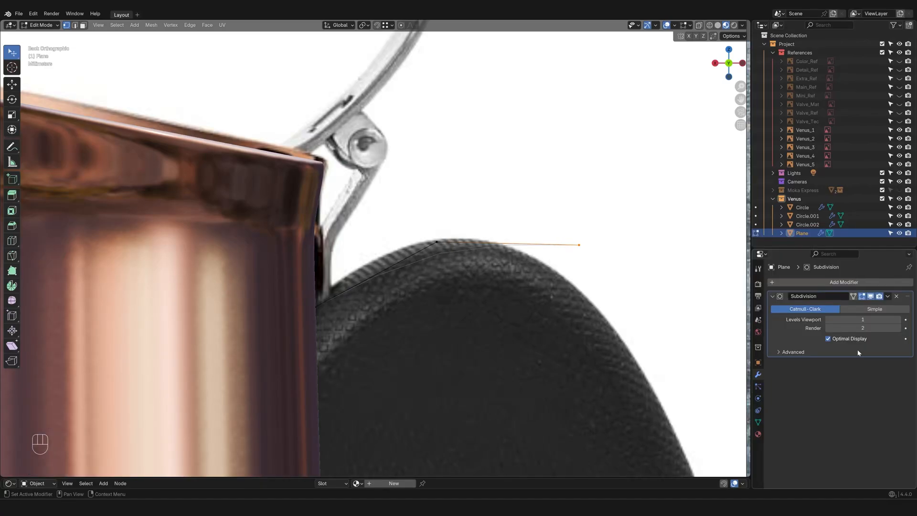
{"action": "left_click", "coordinate": [900, 320]}
{"action": "left_click", "coordinate": [900, 320]}
{"action": "left_click", "coordinate": [900, 329]}
{"action": "left_click", "coordinate": [854, 296]}
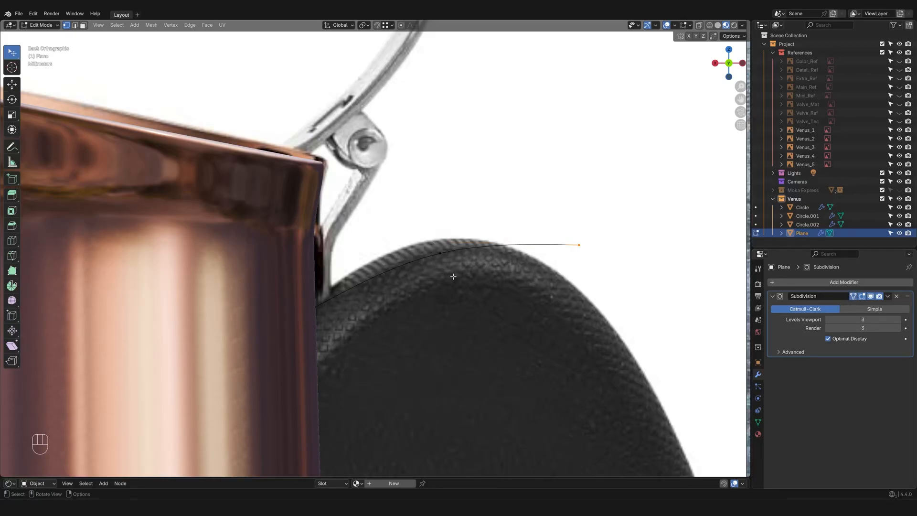
Step: Reposition the start vertex and the crest vertex so the curve follows the upper edge of the handle in the reference
{"action": "left_click", "coordinate": [441, 253]}
{"action": "key", "text": "g"}
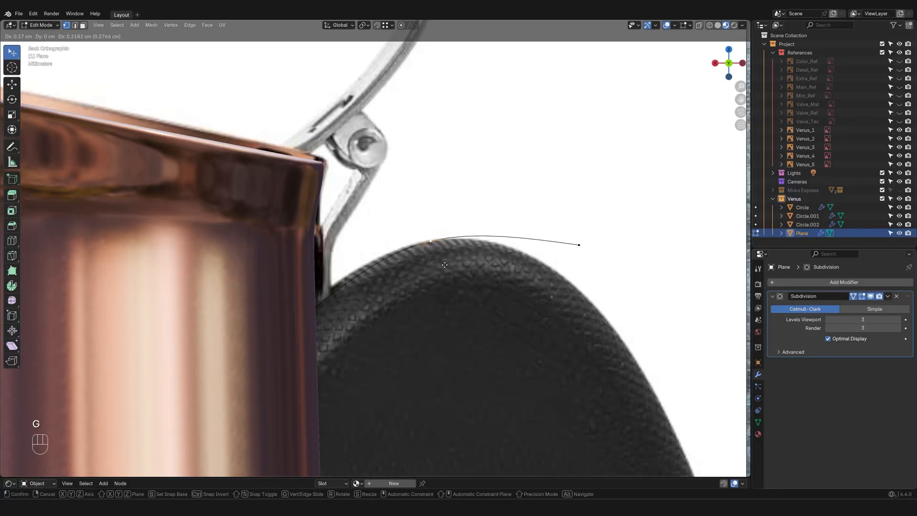
{"action": "left_click", "coordinate": [442, 262]}
{"action": "left_click", "coordinate": [315, 305]}
{"action": "key", "text": "g"}
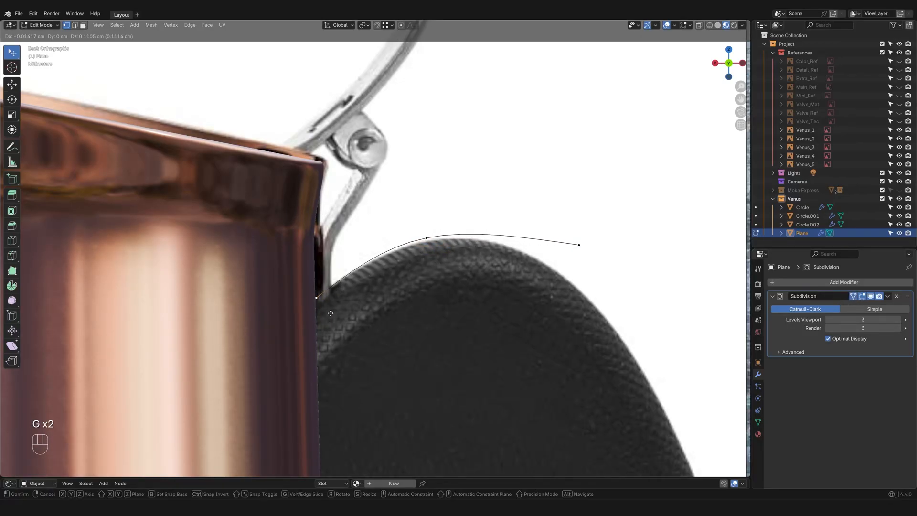
{"action": "left_click", "coordinate": [330, 314]}
{"action": "left_click", "coordinate": [431, 247]}
{"action": "key", "text": "g"}
{"action": "left_click", "coordinate": [434, 250]}
Step: Extrude the end vertex about 0.5 cm outward and 1 cm down the handle's outer bend, and fit the preceding vertex to the outline
{"action": "left_click", "coordinate": [586, 260]}
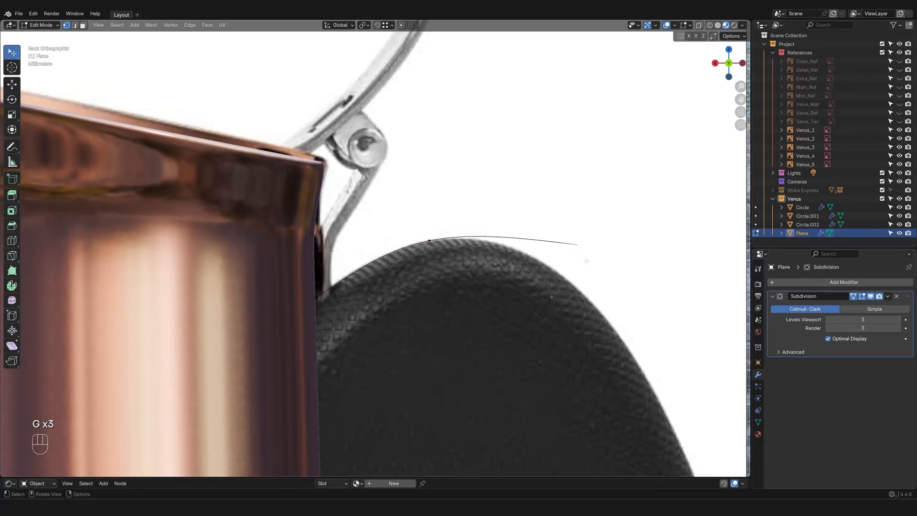
{"action": "key", "text": "r"}
{"action": "right_click", "coordinate": [609, 289]}
{"action": "key", "text": "e"}
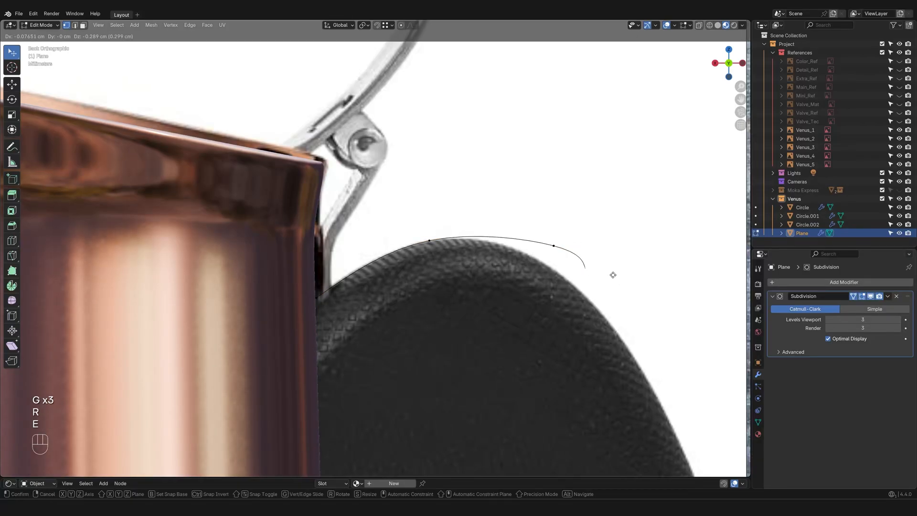
{"action": "left_click", "coordinate": [645, 327]}
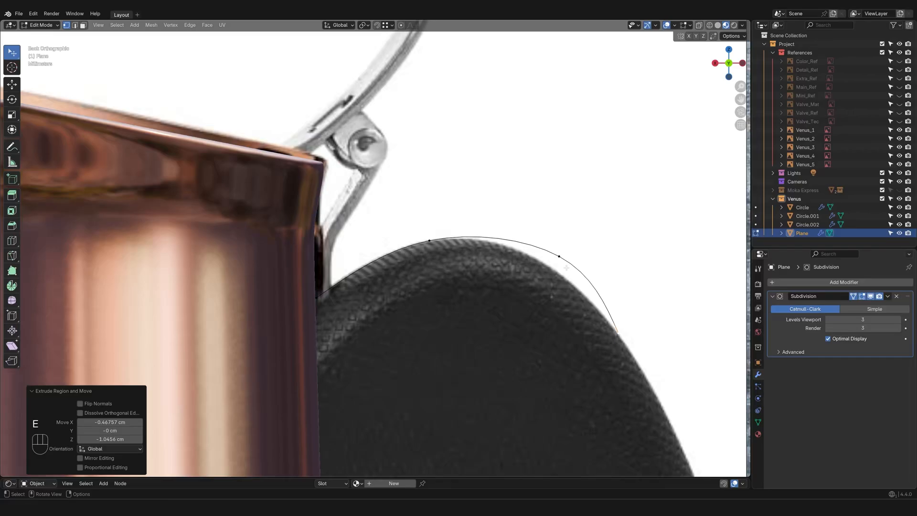
{"action": "key", "text": "g"}
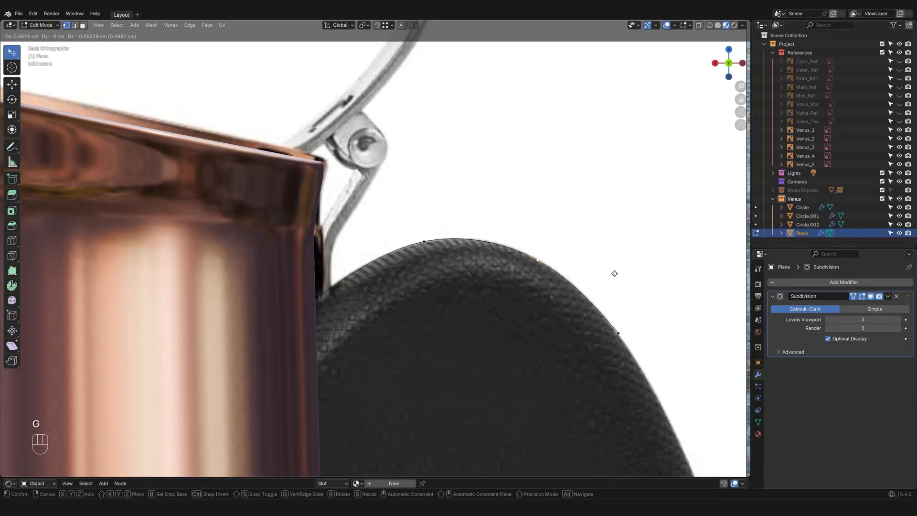
{"action": "left_click", "coordinate": [616, 273]}
Step: Extrude another vertex down the handle's outer edge below the bend, and move the previous vertex along the outline
{"action": "scroll", "coordinate": [615, 273], "scroll_direction": "down", "scroll_amount": 5}
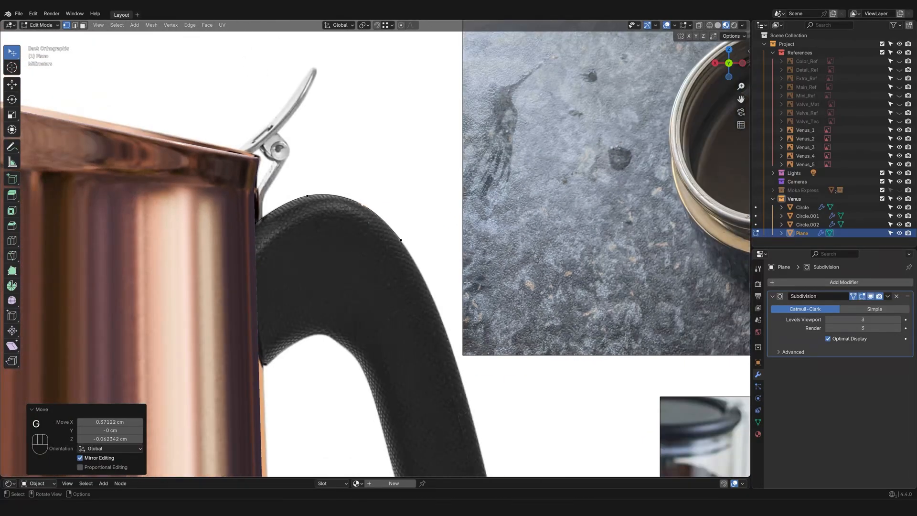
{"action": "key", "text": "e"}
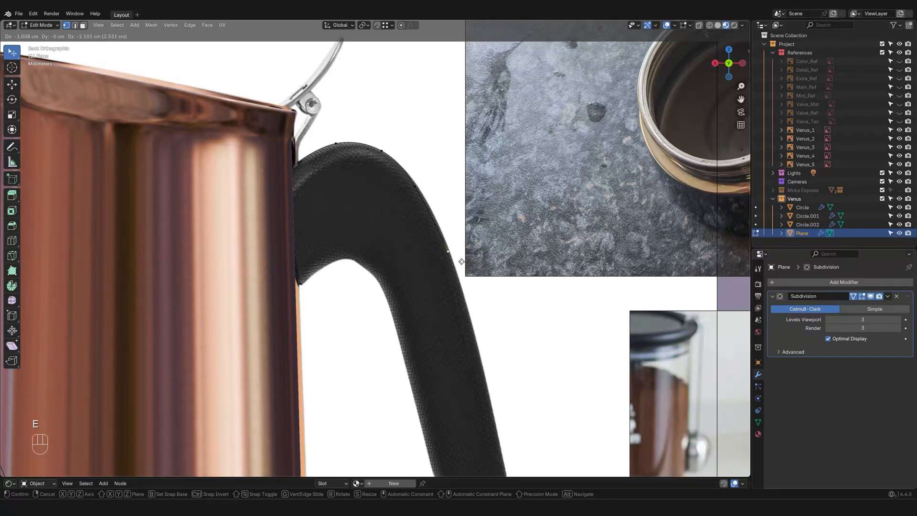
{"action": "left_click", "coordinate": [465, 269]}
{"action": "left_click", "coordinate": [412, 195]}
{"action": "key", "text": "g"}
{"action": "left_click", "coordinate": [444, 203]}
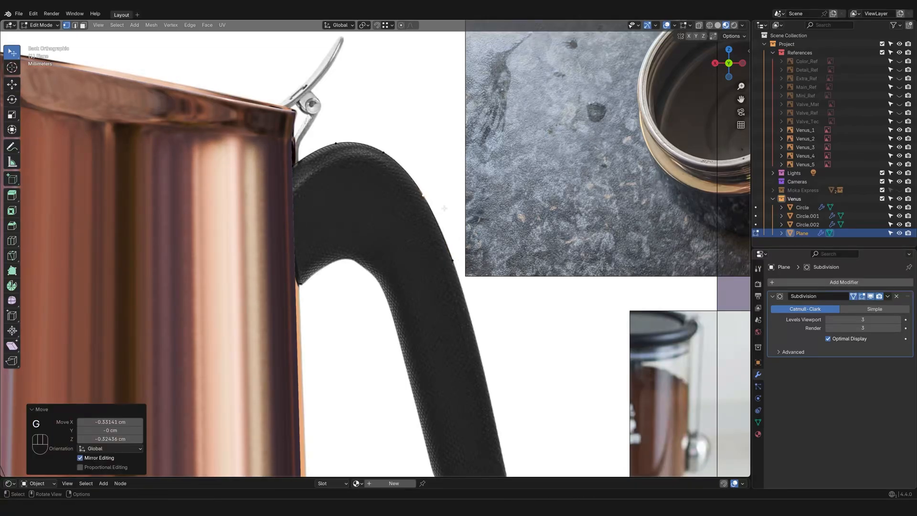
Step: Extrude a vertex about 4.2 cm down the outer edge of the grip, and align the vertex above it with the outline
{"action": "scroll", "coordinate": [491, 318], "scroll_direction": "down", "scroll_amount": 1}
{"action": "middle_click_drag", "start_coordinate": [491, 317], "coordinate": [468, 248], "text": "shift"}
{"action": "key", "text": "e"}
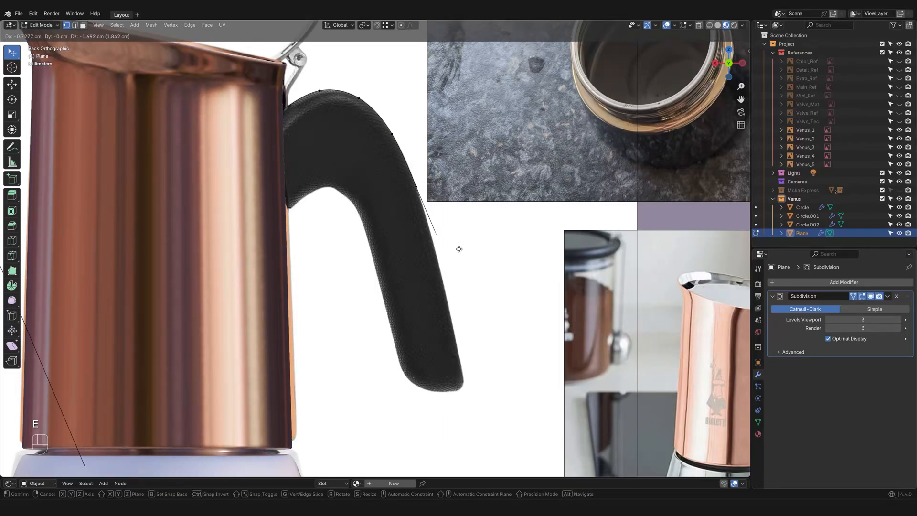
{"action": "left_click", "coordinate": [470, 313]}
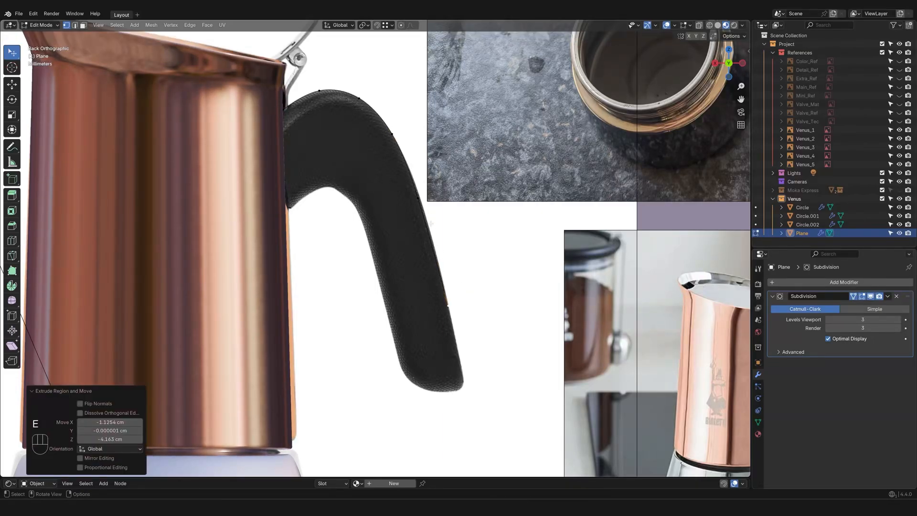
{"action": "left_click", "coordinate": [418, 197]}
{"action": "key", "text": "g"}
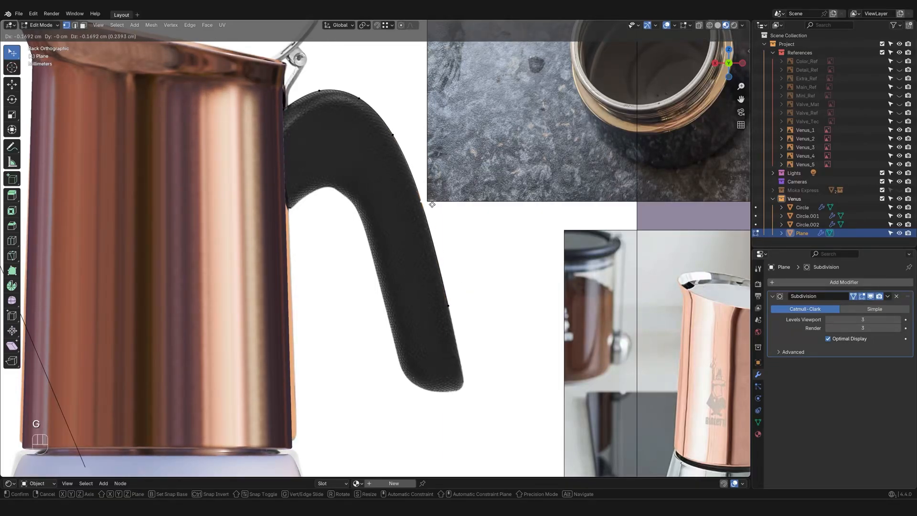
{"action": "left_click", "coordinate": [432, 204]}
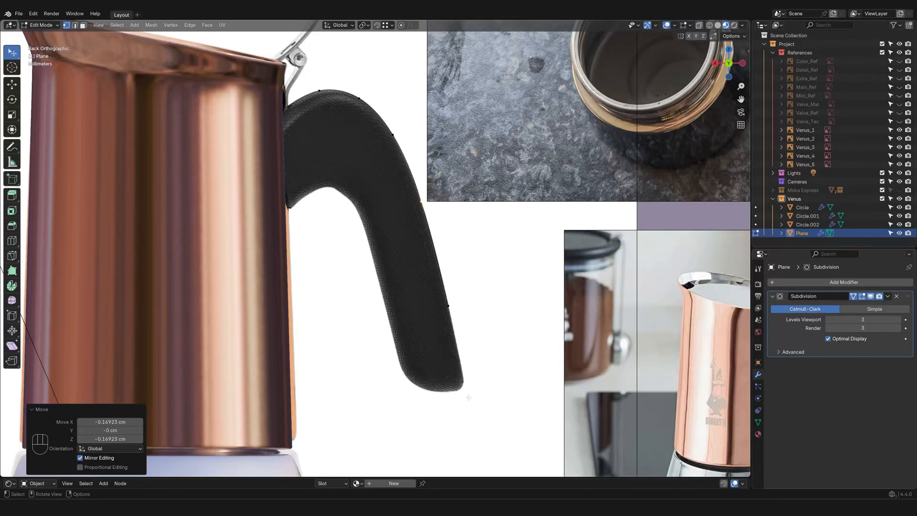
Step: Extrude a vertex about 2.7 cm down to the handle's lower outer corner, and fine-tune the last two vertices against the outline
{"action": "scroll", "coordinate": [471, 386], "scroll_direction": "up", "scroll_amount": 3}
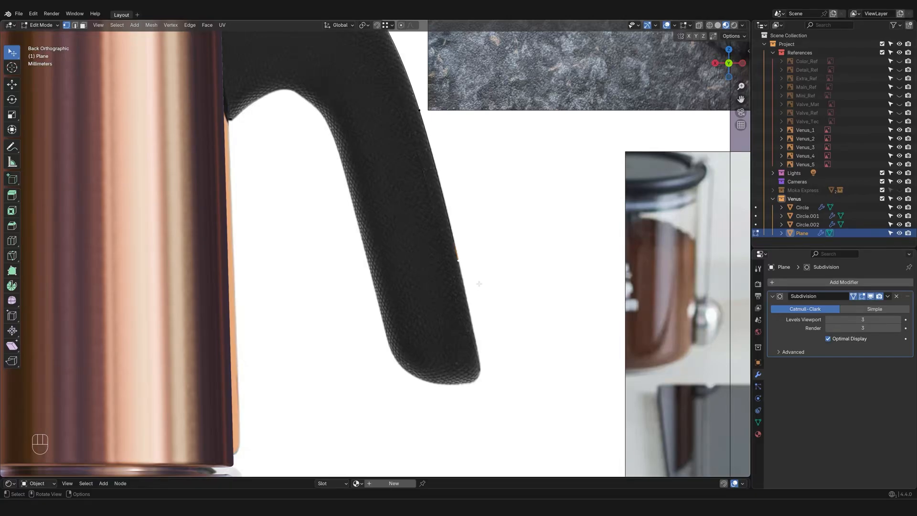
{"action": "key", "text": "e"}
{"action": "left_click", "coordinate": [501, 392]}
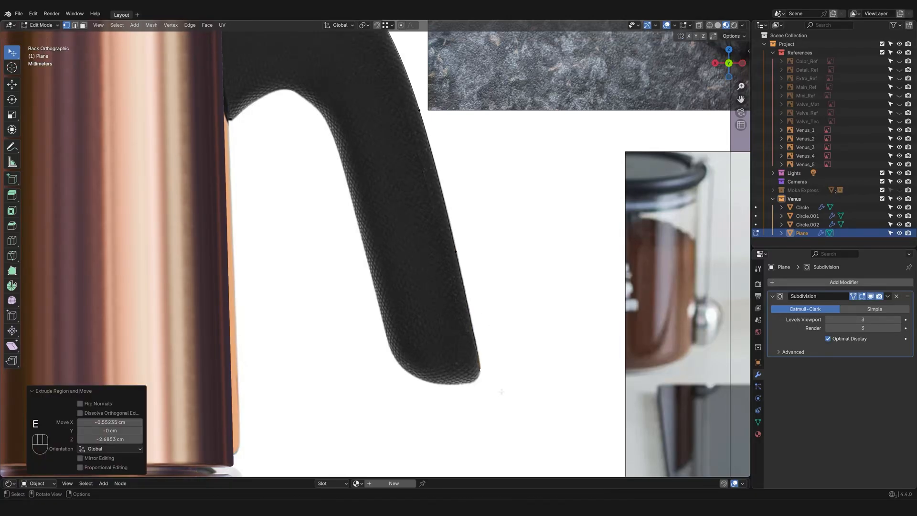
{"action": "left_click", "coordinate": [459, 260]}
{"action": "left_click", "coordinate": [483, 364]}
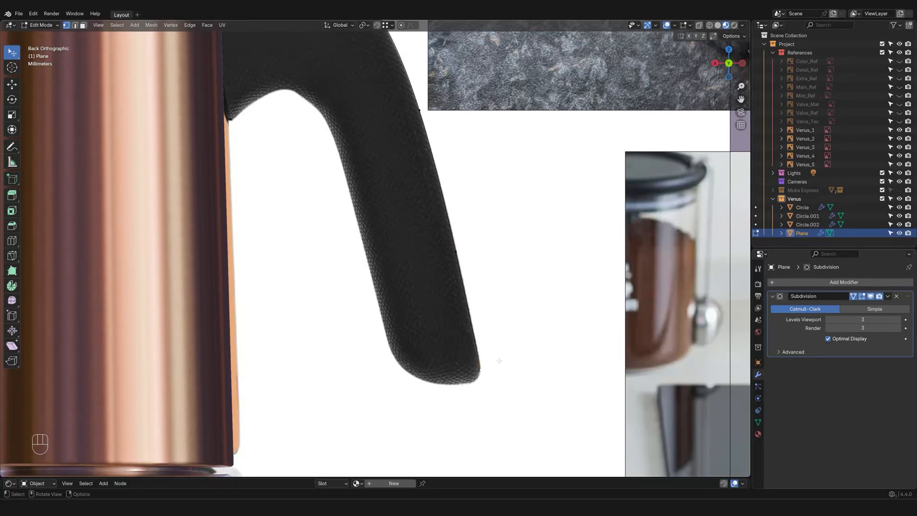
{"action": "key", "text": "g"}
{"action": "left_click", "coordinate": [504, 363]}
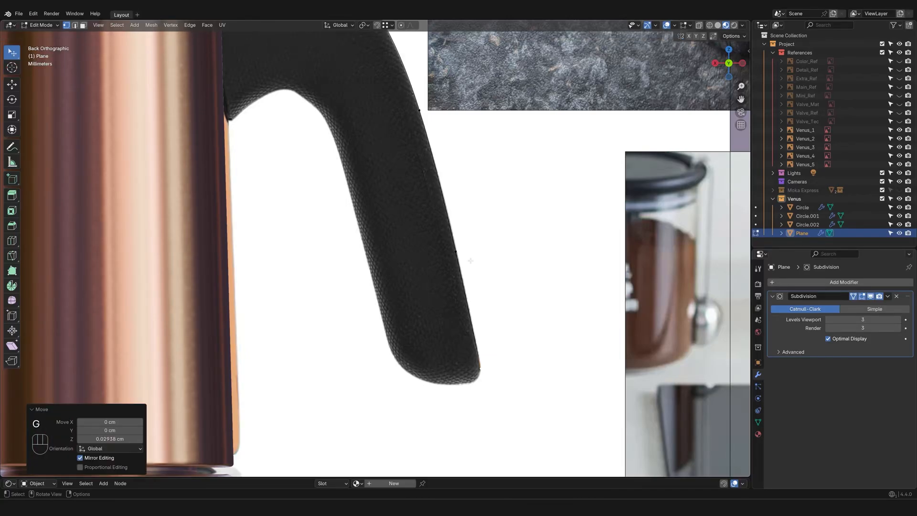
{"action": "left_click", "coordinate": [466, 259]}
{"action": "key", "text": "g"}
{"action": "left_click", "coordinate": [465, 259]}
{"action": "scroll", "coordinate": [444, 246], "scroll_direction": "up", "scroll_amount": 6, "text": "shift"}
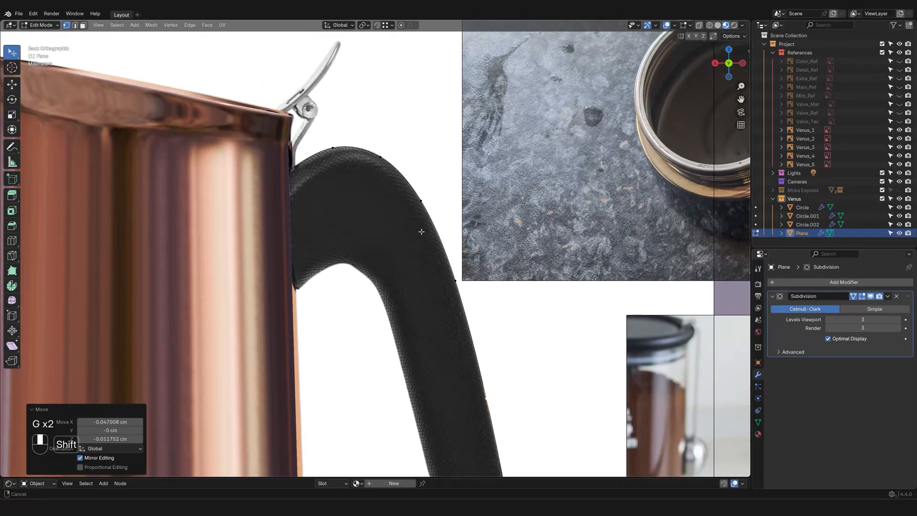
{"action": "middle_click_drag", "start_coordinate": [421, 232], "coordinate": [436, 250], "text": "shift"}
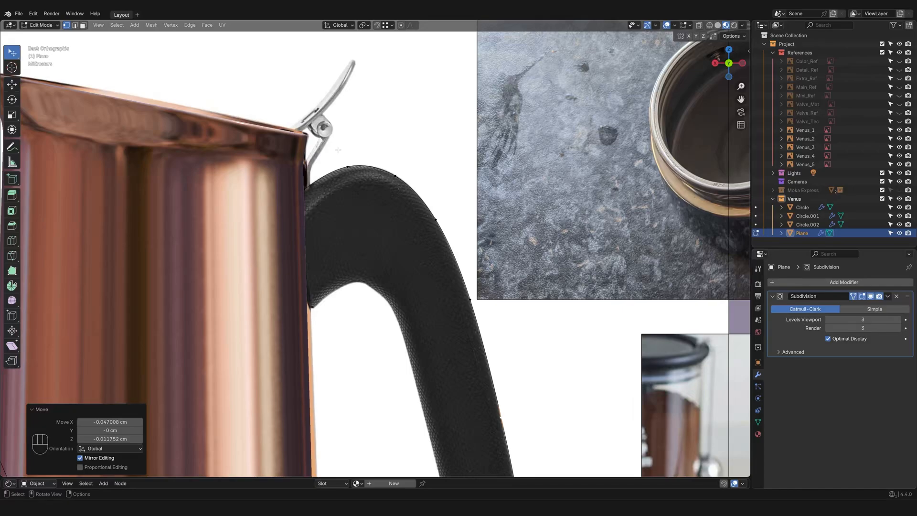
{"action": "middle_click_drag", "start_coordinate": [507, 326], "coordinate": [474, 215], "text": "shift"}
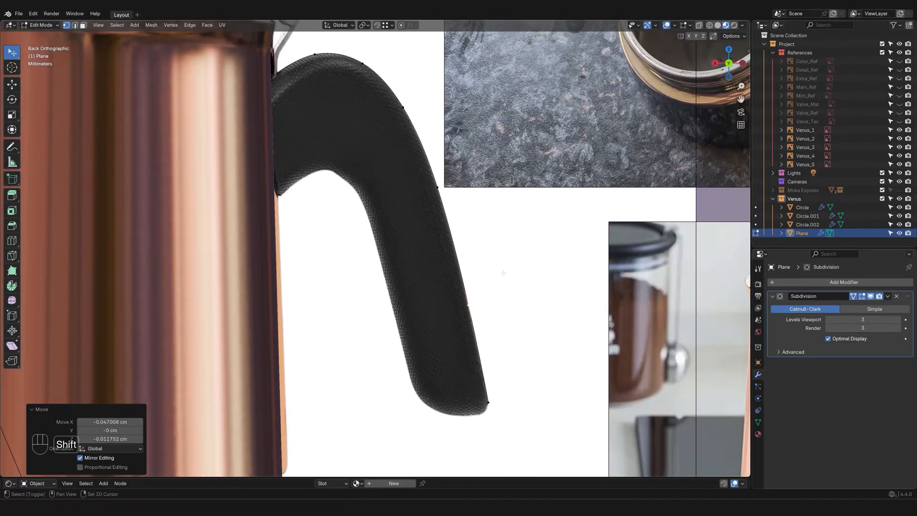
Step: Duplicate the handle's whole outline curve and scale the copy uniformly to about 0.95
{"action": "middle_click_drag", "start_coordinate": [496, 258], "coordinate": [518, 290], "text": "shift"}
{"action": "scroll", "coordinate": [480, 173], "scroll_direction": "up", "scroll_amount": 2, "text": "shift"}
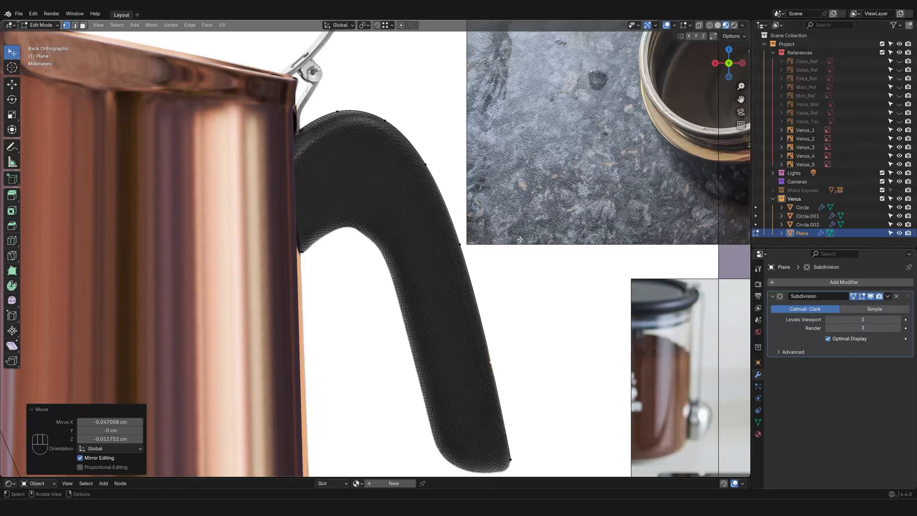
{"action": "key", "text": "a"}
{"action": "key", "text": "shift+d"}
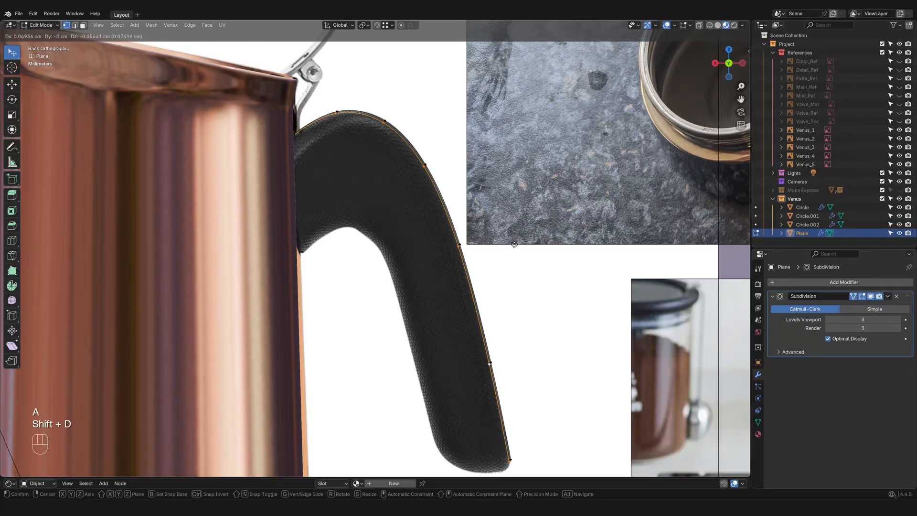
{"action": "left_click", "coordinate": [518, 248]}
{"action": "key", "text": "s"}
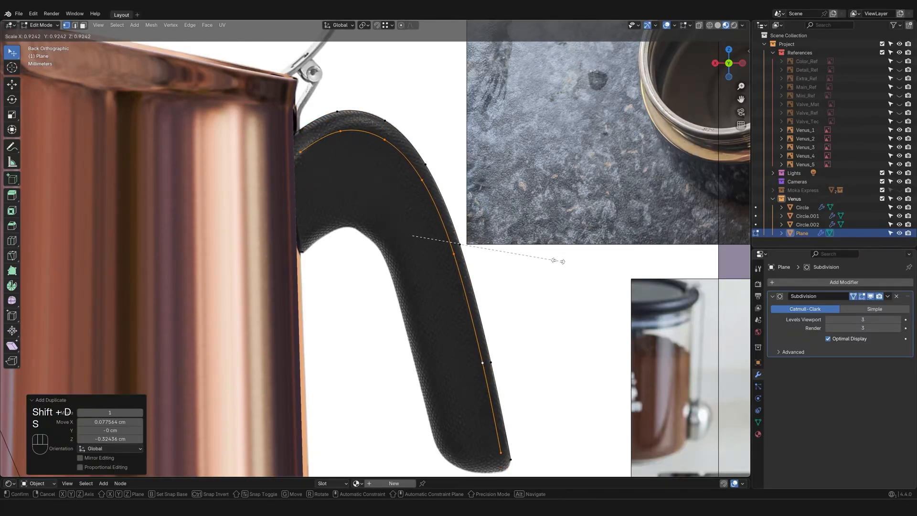
{"action": "left_click", "coordinate": [562, 263]}
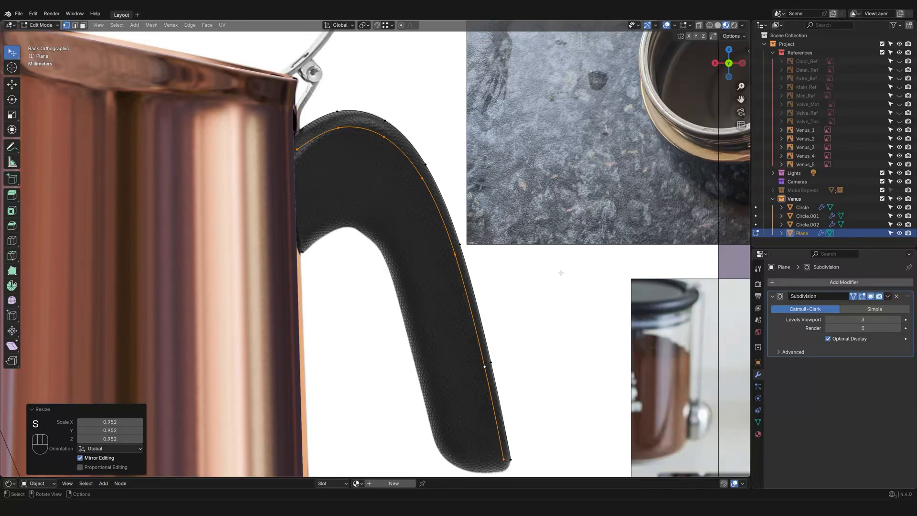
Step: Shift the duplicated curve about 0.2 cm toward the pot and 0.1 cm up, inside the handle's outer edge
{"action": "key", "text": "g"}
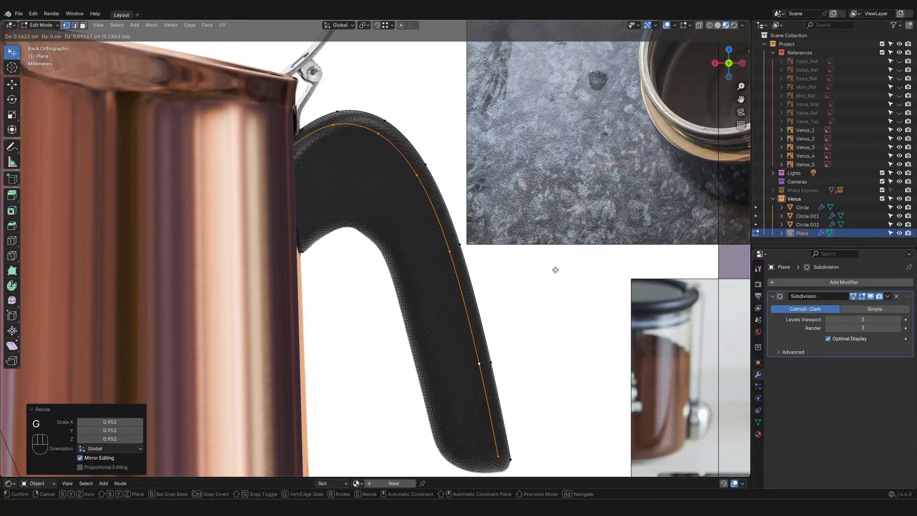
{"action": "left_click", "coordinate": [556, 270]}
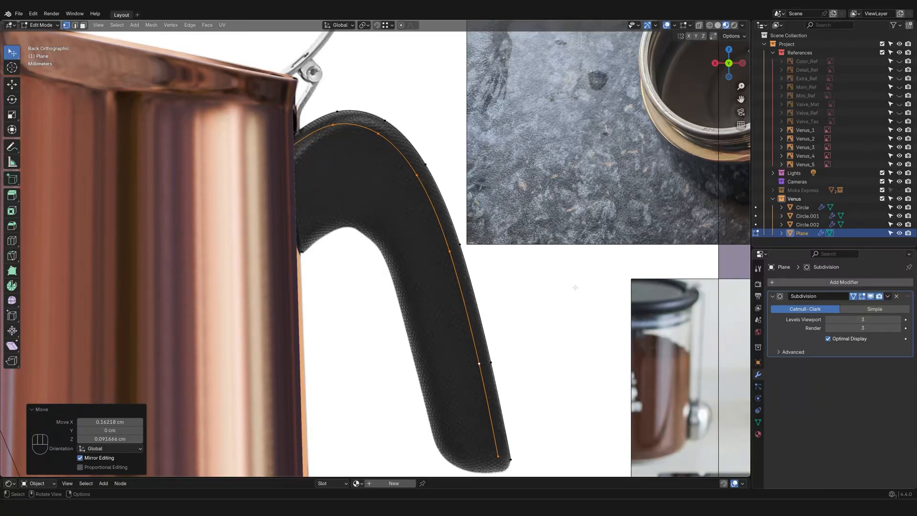
{"action": "key", "text": "g"}
{"action": "left_click", "coordinate": [575, 285]}
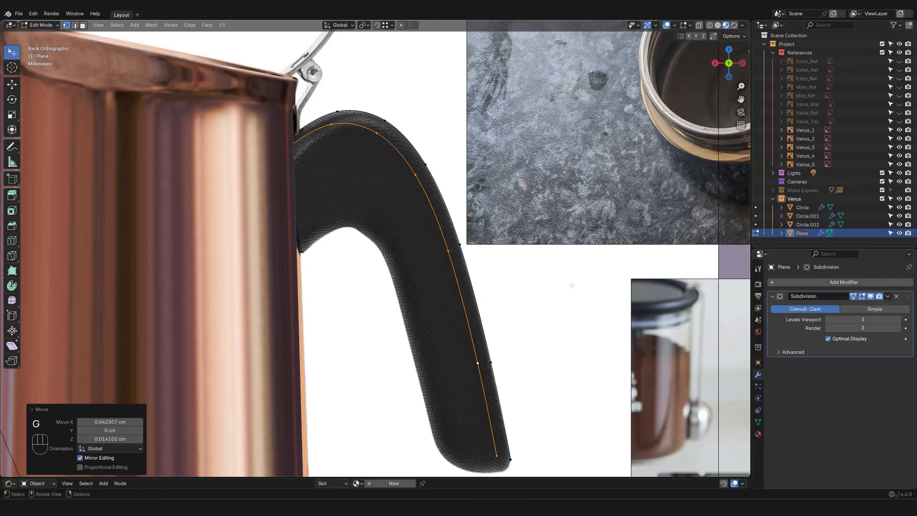
Step: Move the inner curve's end vertex at the pot body about 0.5 cm down onto the edge of the handle's flat side
{"action": "scroll", "coordinate": [421, 244], "scroll_direction": "up", "scroll_amount": 2}
{"action": "left_click", "coordinate": [340, 186]}
{"action": "middle_click_drag", "start_coordinate": [358, 187], "coordinate": [333, 234], "text": "shift"}
{"action": "scroll", "coordinate": [334, 233], "scroll_direction": "up", "scroll_amount": 2}
{"action": "key", "text": "g"}
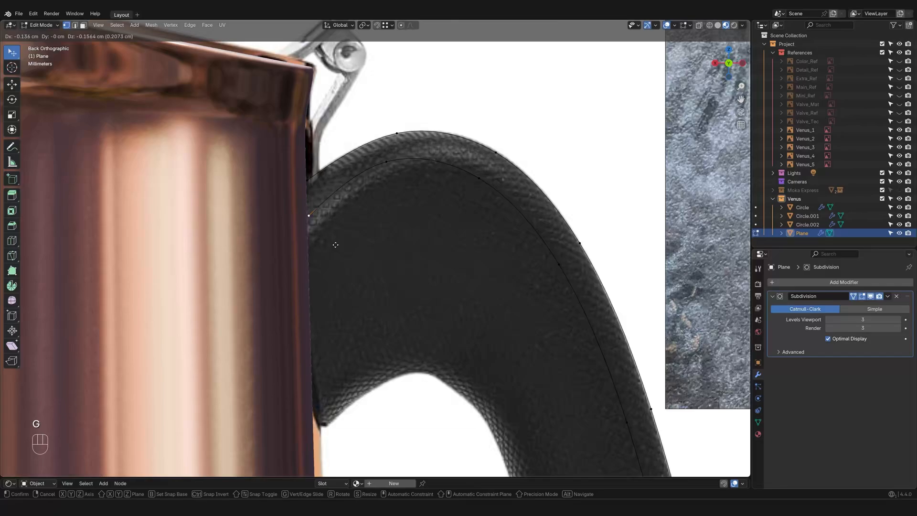
{"action": "left_click", "coordinate": [334, 264]}
{"action": "key", "text": "g"}
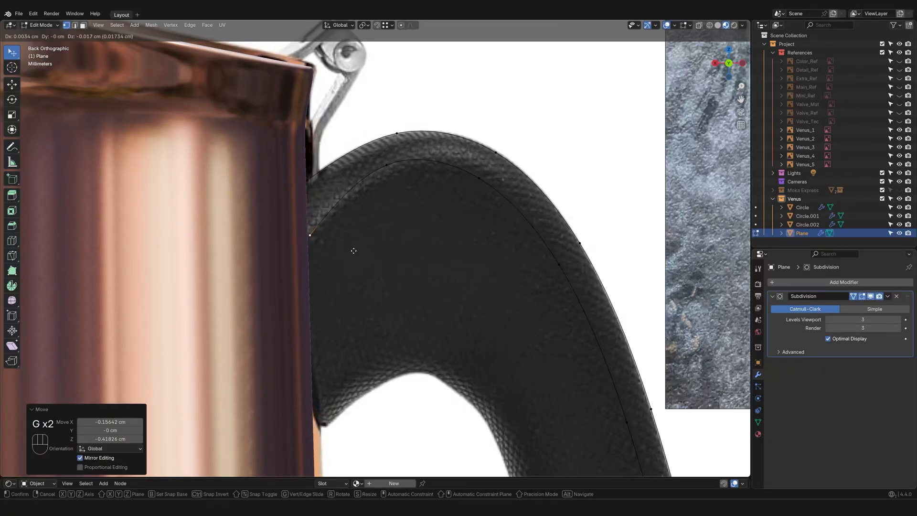
{"action": "left_click", "coordinate": [352, 258]}
Step: Move the inner curve's next three vertices around the upper bend onto the edge of the handle's flat side
{"action": "left_click", "coordinate": [388, 173]}
{"action": "key", "text": "g"}
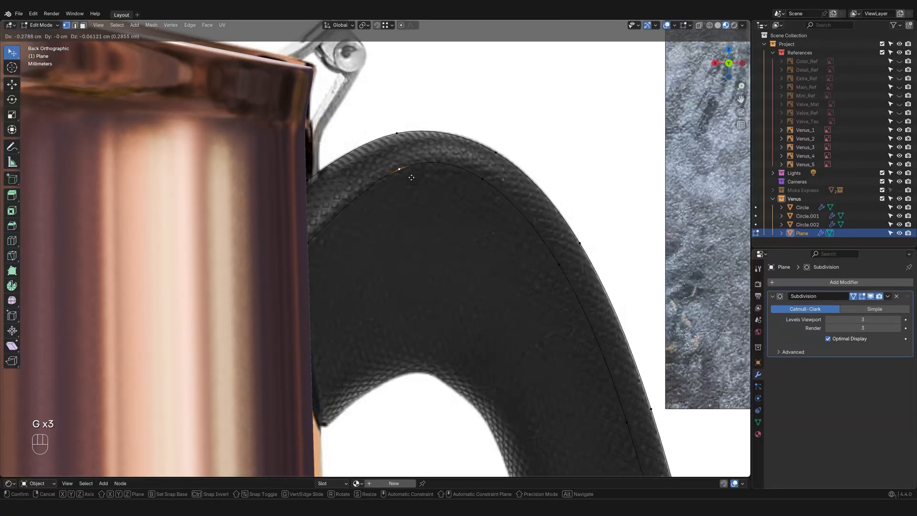
{"action": "left_click", "coordinate": [407, 173]}
{"action": "left_click", "coordinate": [481, 178]}
{"action": "key", "text": "g"}
{"action": "left_click", "coordinate": [498, 181]}
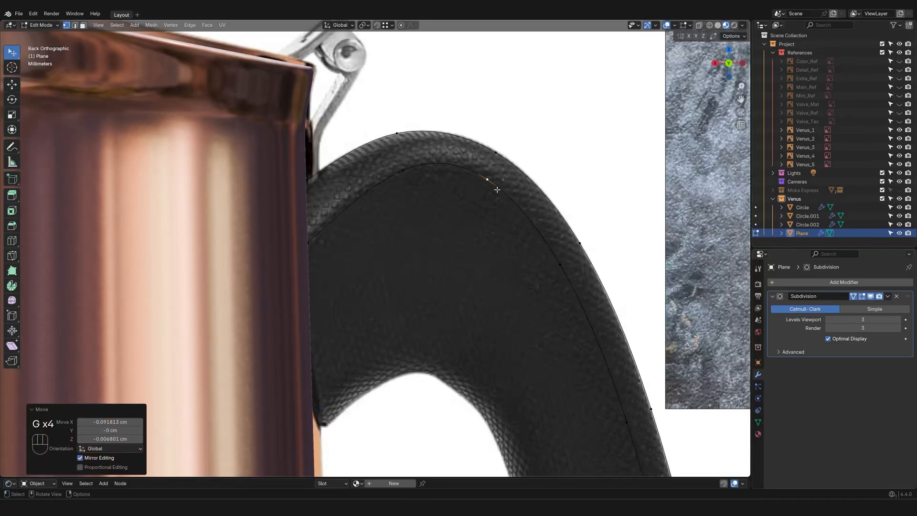
{"action": "left_click", "coordinate": [560, 265]}
{"action": "key", "text": "g"}
{"action": "left_click", "coordinate": [560, 266]}
Step: Fine-tune the inner curve's end vertex at the pot and the two vertices on top of the bend
{"action": "left_click", "coordinate": [320, 248]}
{"action": "key", "text": "g"}
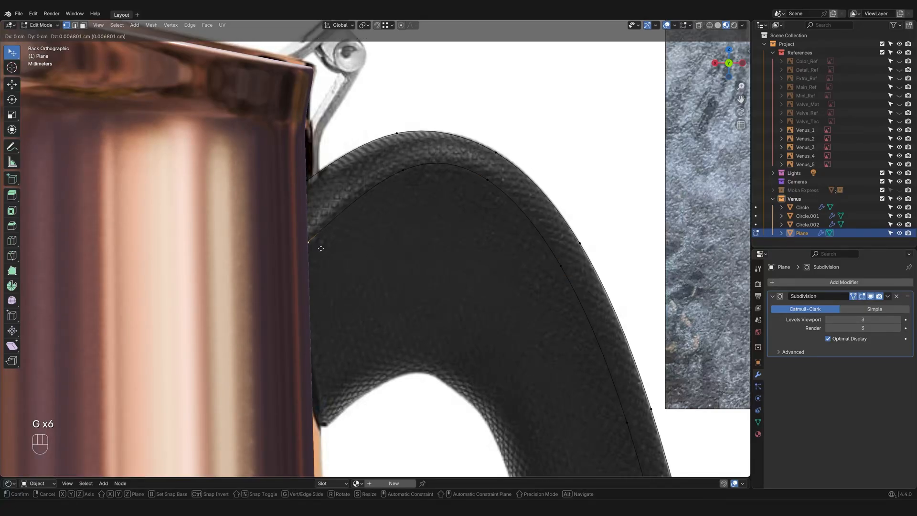
{"action": "left_click", "coordinate": [321, 247]}
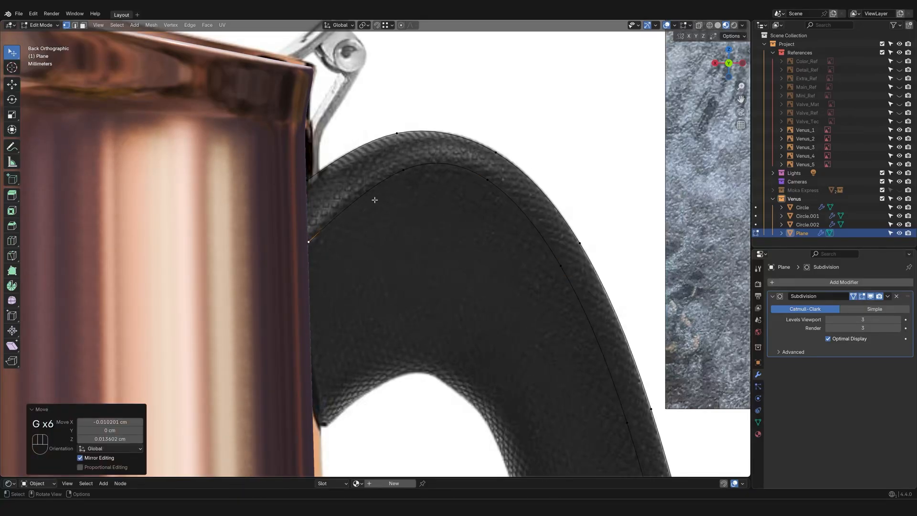
{"action": "left_click", "coordinate": [401, 175]}
{"action": "key", "text": "g"}
{"action": "left_click", "coordinate": [406, 173]}
{"action": "left_click", "coordinate": [486, 188]}
{"action": "key", "text": "g"}
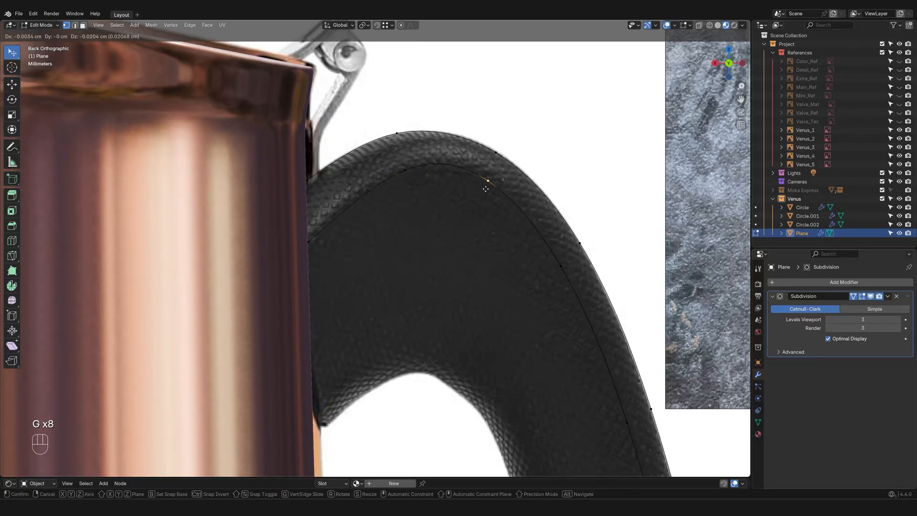
{"action": "left_click", "coordinate": [486, 188]}
Step: Inspect the inner curve's fit along the grip down to the handle's lower end and back up to the bend
{"action": "scroll", "coordinate": [486, 189], "scroll_direction": "down", "scroll_amount": 4}
{"action": "scroll", "coordinate": [435, 181], "scroll_direction": "up", "scroll_amount": 6}
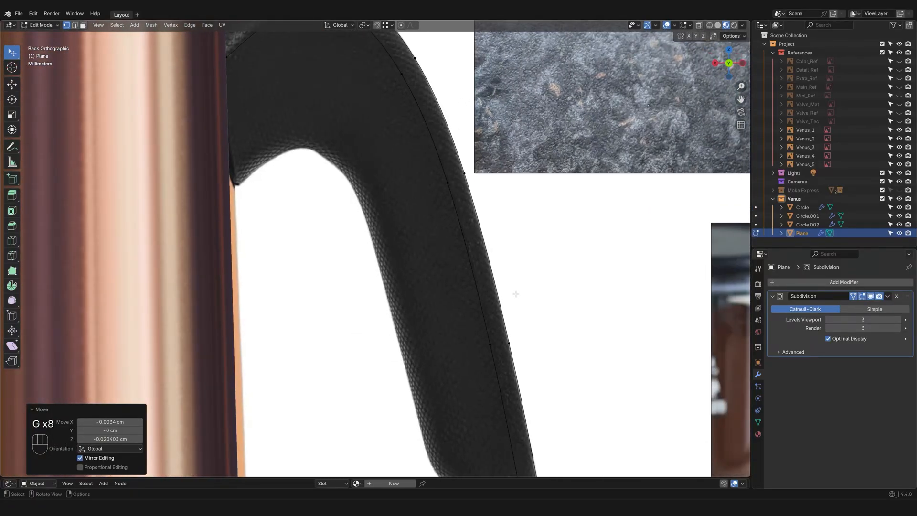
{"action": "left_click_drag", "start_coordinate": [516, 294], "coordinate": [478, 114], "text": "shift"}
{"action": "middle_click_drag", "start_coordinate": [473, 294], "coordinate": [466, 310], "text": "shift"}
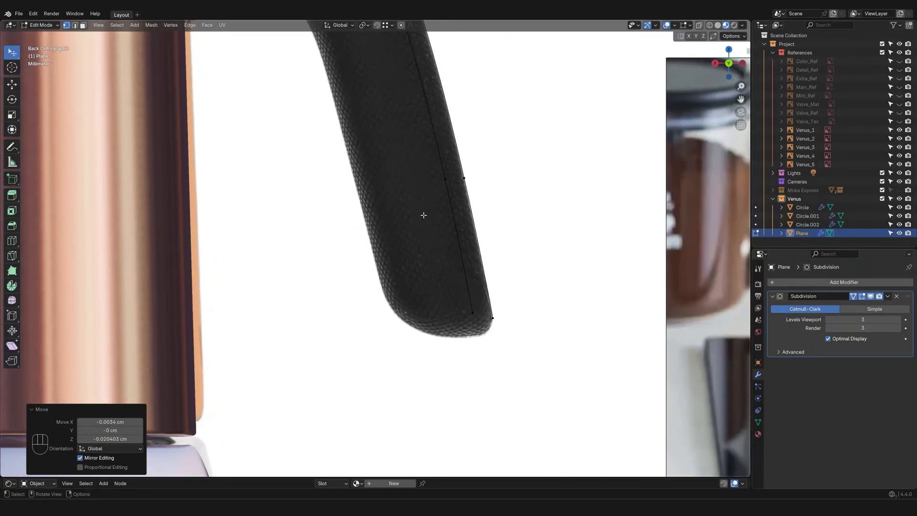
{"action": "middle_click_drag", "start_coordinate": [370, 213], "coordinate": [432, 299], "text": "shift"}
{"action": "middle_click_drag", "start_coordinate": [466, 250], "coordinate": [545, 348], "text": "shift"}
{"action": "middle_click_drag", "start_coordinate": [490, 280], "coordinate": [501, 300], "text": "shift"}
{"action": "middle_click_drag", "start_coordinate": [424, 156], "coordinate": [430, 246], "text": "shift"}
{"action": "middle_click_drag", "start_coordinate": [420, 185], "coordinate": [434, 210], "text": "shift"}
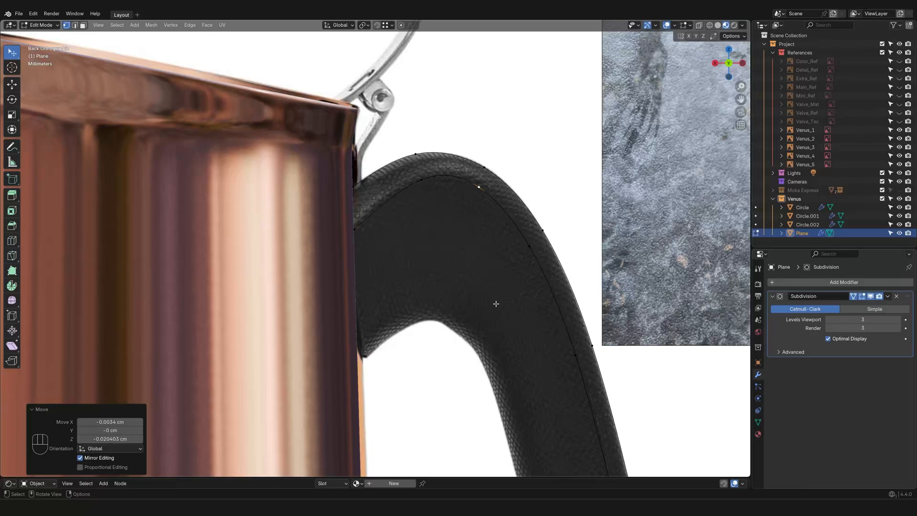
Step: Select the entire inner curve as an edge loop and move it about 0.77 cm along the Y axis
{"action": "key", "text": "2"}
{"action": "left_click", "coordinate": [525, 239], "text": "alt"}
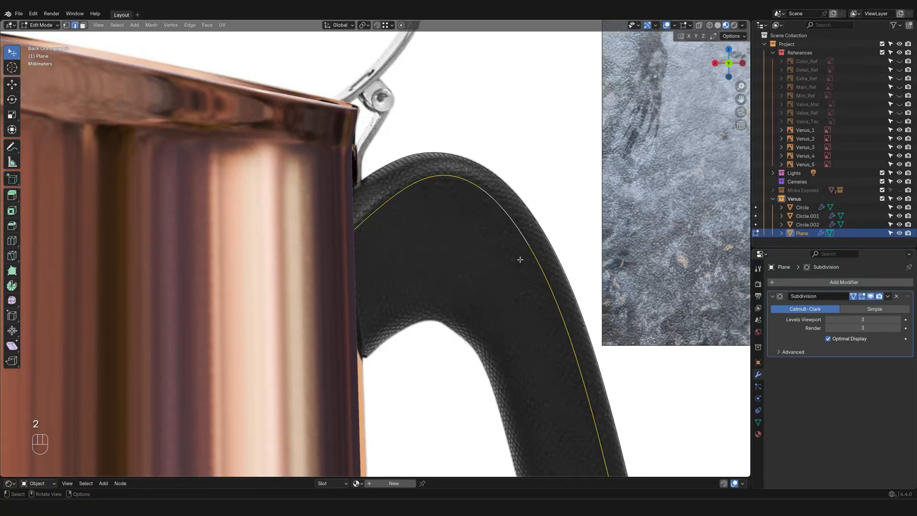
{"action": "middle_click_drag", "start_coordinate": [521, 260], "coordinate": [465, 267]}
{"action": "scroll", "coordinate": [395, 302], "scroll_direction": "down", "scroll_amount": 4}
{"action": "middle_click_drag", "start_coordinate": [465, 268], "coordinate": [477, 233]}
{"action": "scroll", "coordinate": [485, 254], "scroll_direction": "up", "scroll_amount": 1}
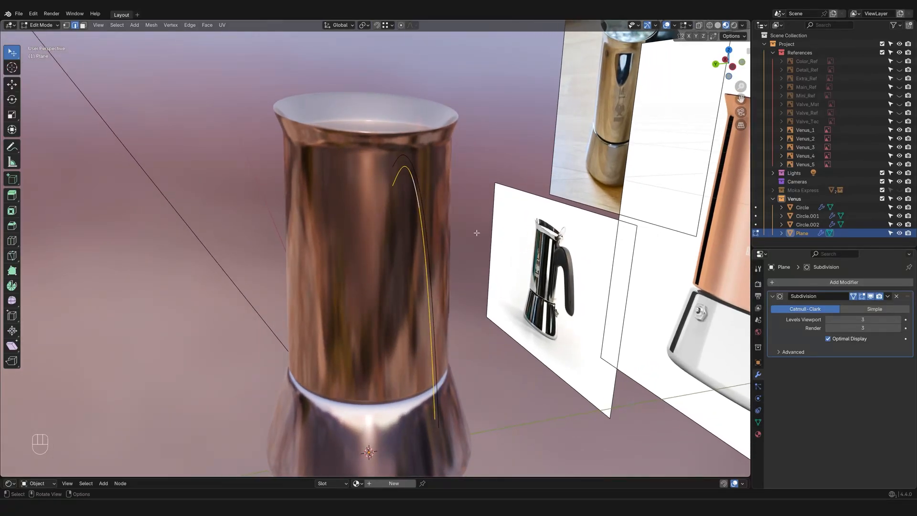
{"action": "key", "text": "g"}
{"action": "key", "text": "y"}
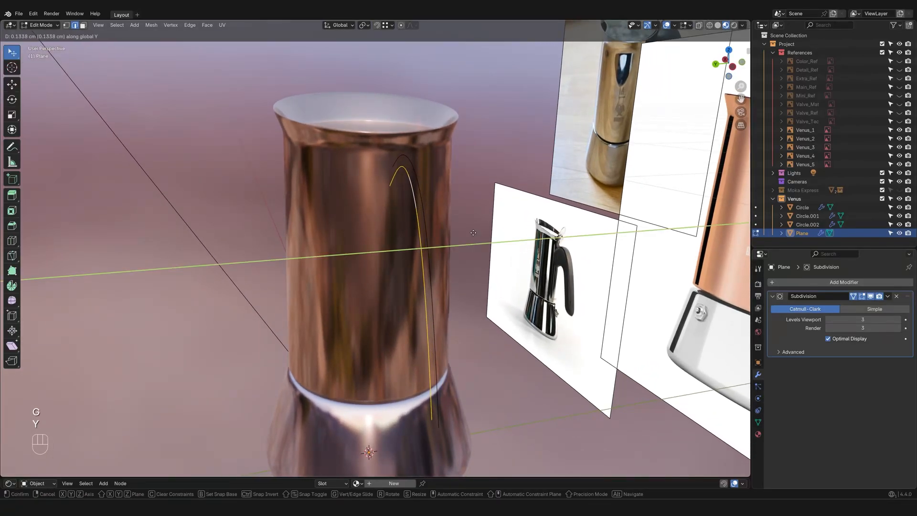
{"action": "left_click", "coordinate": [460, 231]}
Step: Examine the sideways offset between the two handle curves in perspective and in the back view beside the reference images
{"action": "middle_click_drag", "start_coordinate": [467, 256], "coordinate": [582, 292]}
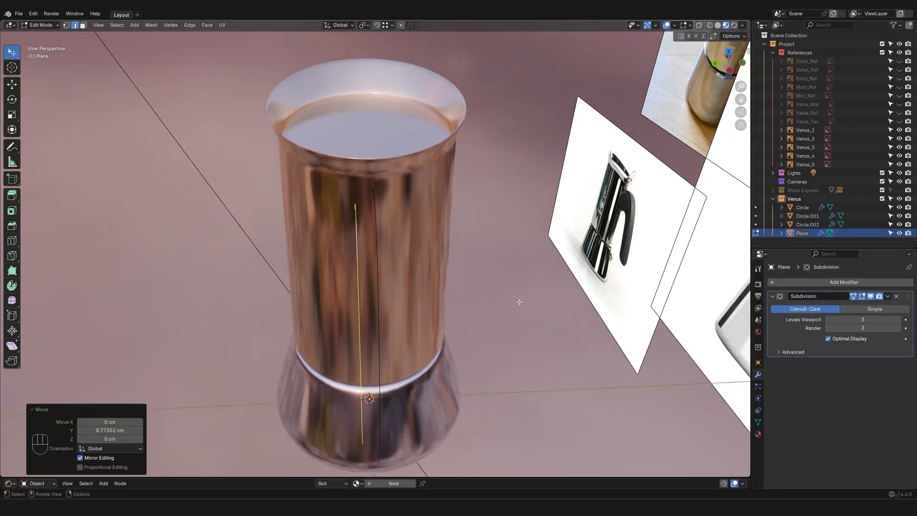
{"action": "middle_click_drag", "start_coordinate": [520, 302], "coordinate": [551, 264]}
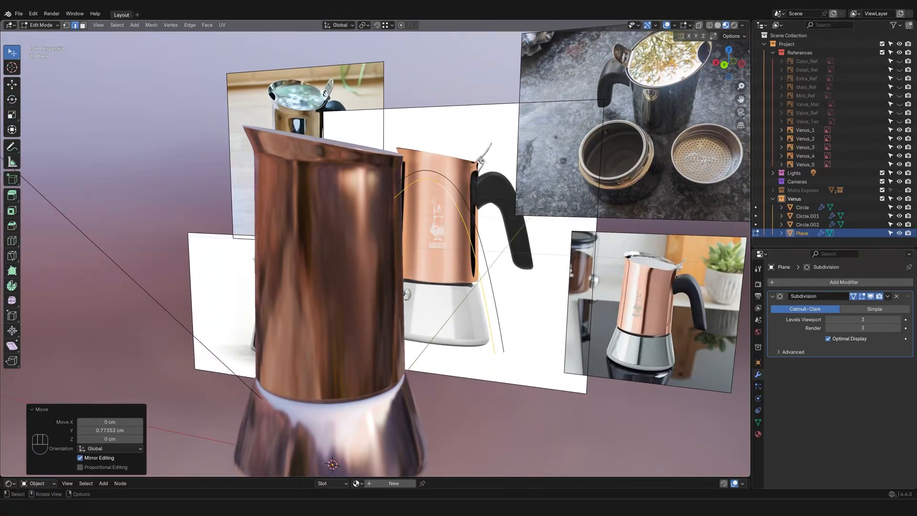
{"action": "left_click", "coordinate": [725, 65]}
{"action": "middle_click_drag", "start_coordinate": [401, 269], "coordinate": [553, 290], "text": "shift"}
{"action": "middle_click_drag", "start_coordinate": [688, 339], "coordinate": [487, 225], "text": "shift"}
{"action": "middle_click_drag", "start_coordinate": [389, 218], "coordinate": [619, 224], "text": "shift"}
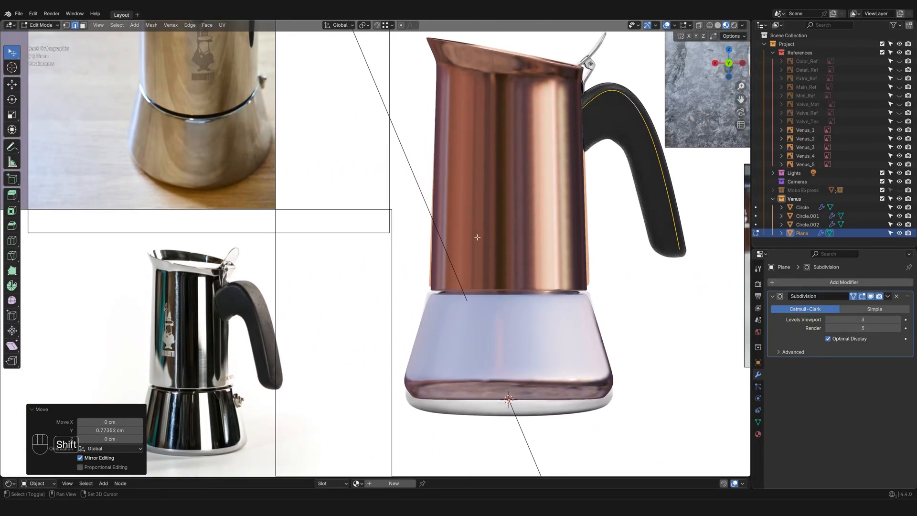
{"action": "middle_click_drag", "start_coordinate": [350, 287], "coordinate": [594, 216], "text": "shift"}
{"action": "scroll", "coordinate": [594, 217], "scroll_direction": "up", "scroll_amount": 2}
{"action": "middle_click_drag", "start_coordinate": [737, 106], "coordinate": [439, 323], "text": "shift"}
{"action": "scroll", "coordinate": [439, 323], "scroll_direction": "down", "scroll_amount": 4}
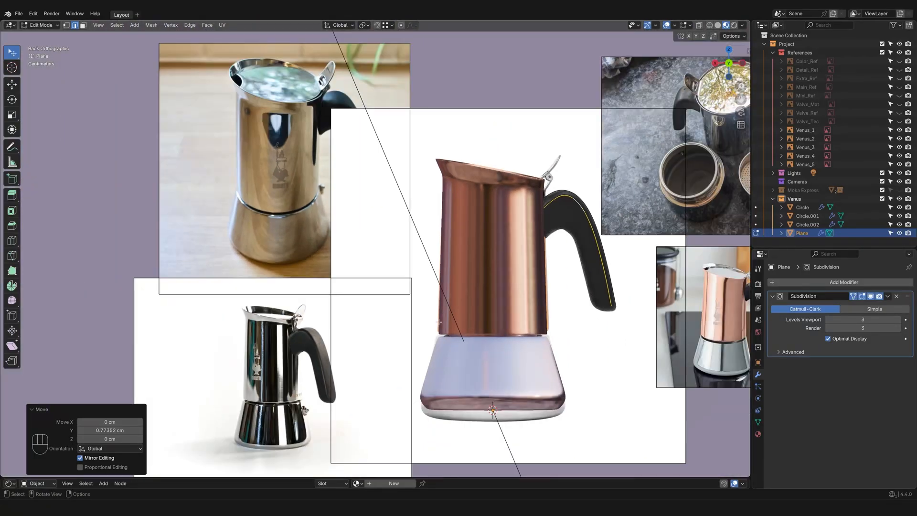
{"action": "middle_click_drag", "start_coordinate": [549, 281], "coordinate": [427, 314], "text": "shift"}
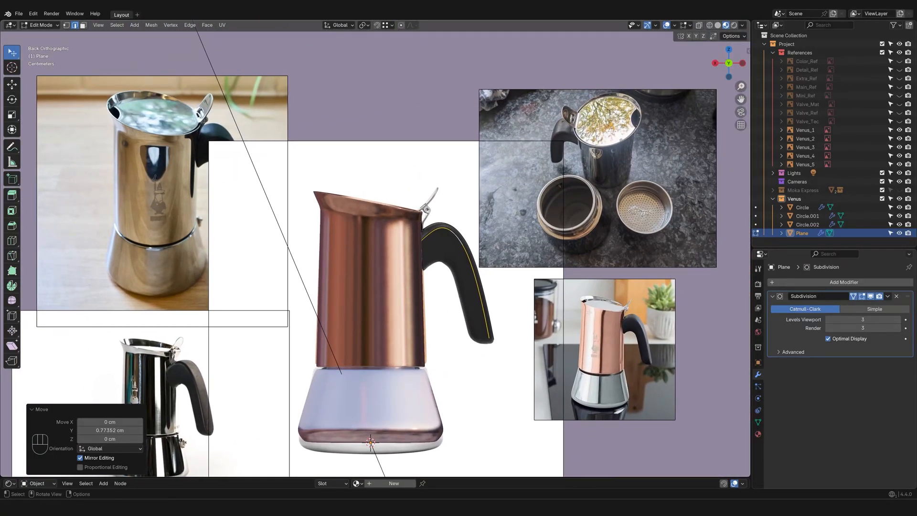
Step: Leave Edit Mode and hide the pot's copper upper body object
{"action": "key", "text": "Tab"}
{"action": "left_click", "coordinate": [375, 267]}
{"action": "key", "text": "h"}
Step: Examine the handle's shape and its joint with the pot body across the reference photos
{"action": "scroll", "coordinate": [389, 271], "scroll_direction": "up", "scroll_amount": 4}
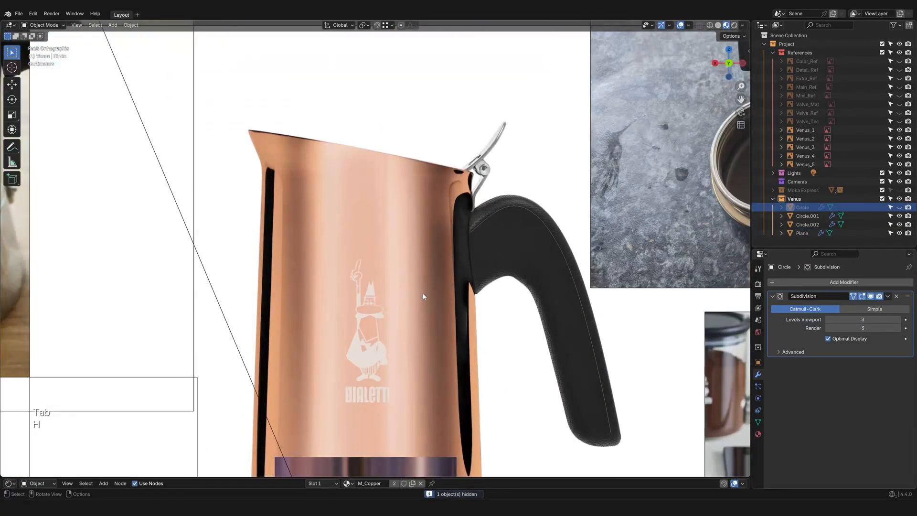
{"action": "scroll", "coordinate": [423, 297], "scroll_direction": "up", "scroll_amount": 4}
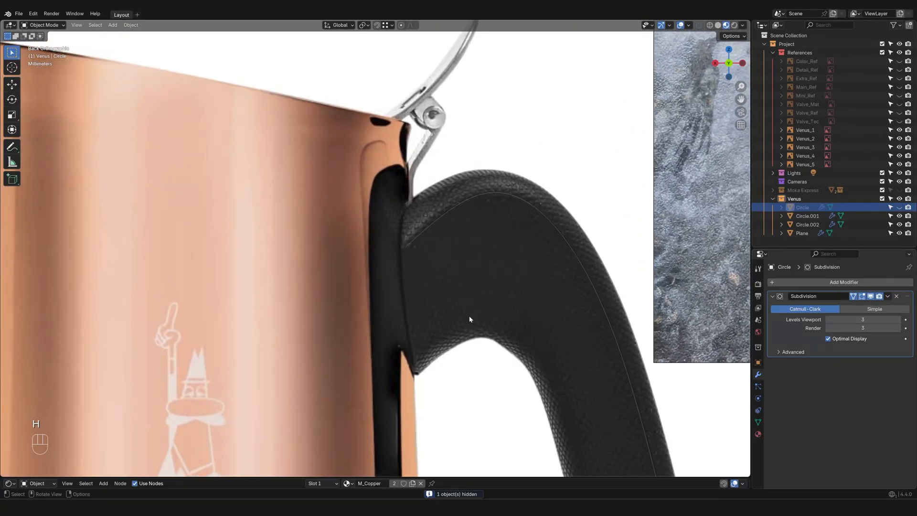
{"action": "scroll", "coordinate": [469, 319], "scroll_direction": "up", "scroll_amount": 3}
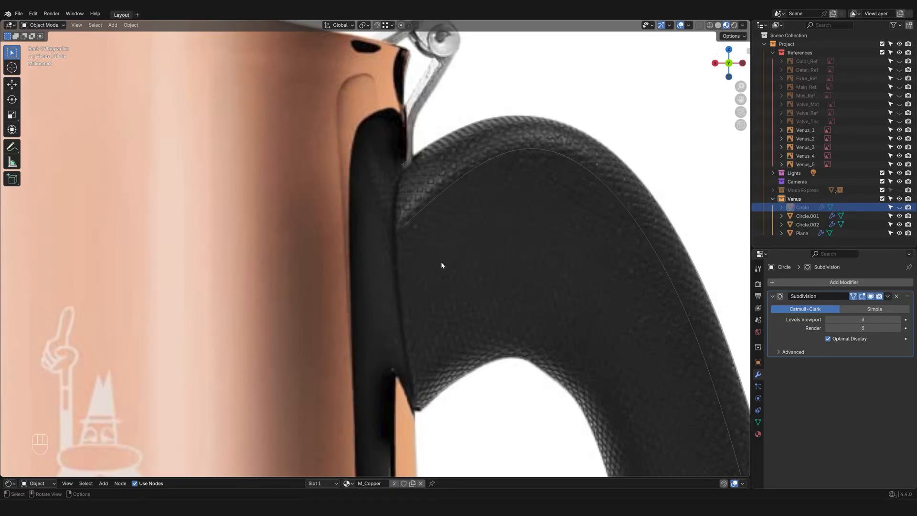
{"action": "scroll", "coordinate": [468, 281], "scroll_direction": "down", "scroll_amount": 5}
{"action": "scroll", "coordinate": [460, 289], "scroll_direction": "up", "scroll_amount": 4}
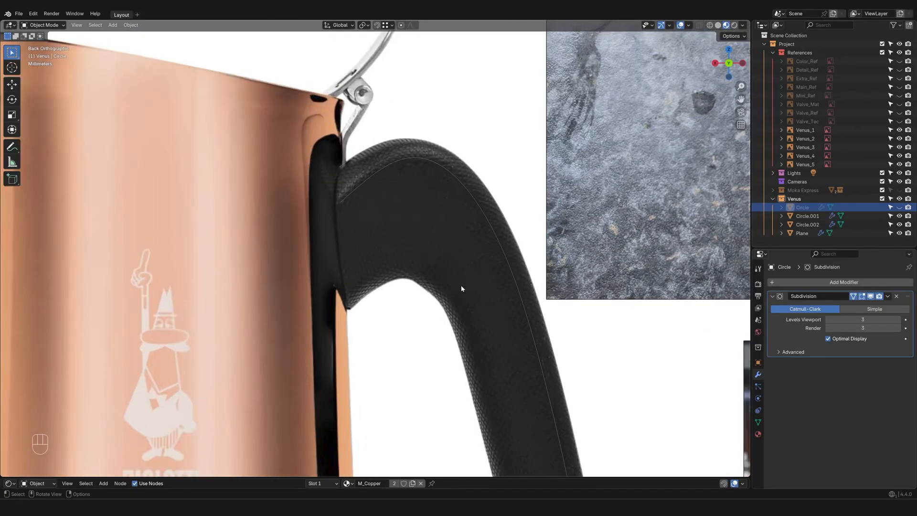
{"action": "scroll", "coordinate": [462, 288], "scroll_direction": "down", "scroll_amount": 6}
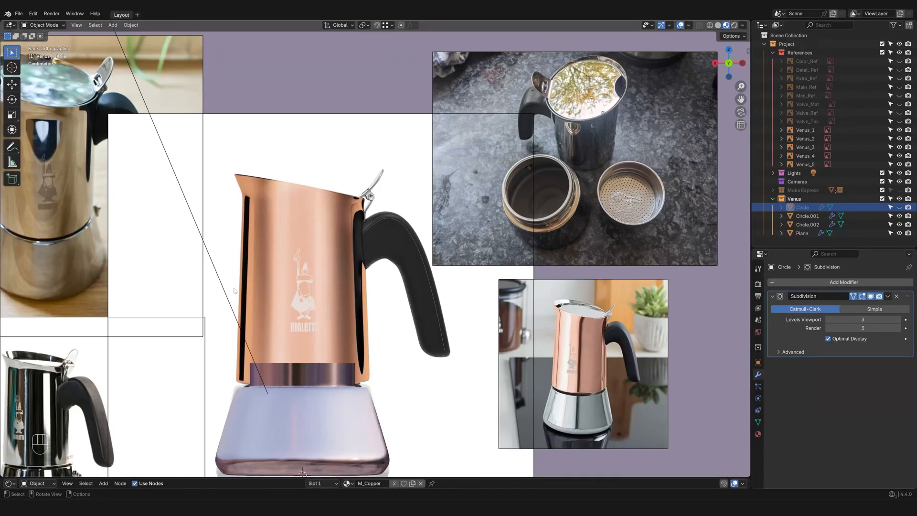
{"action": "middle_click_drag", "start_coordinate": [183, 266], "coordinate": [450, 304], "text": "shift"}
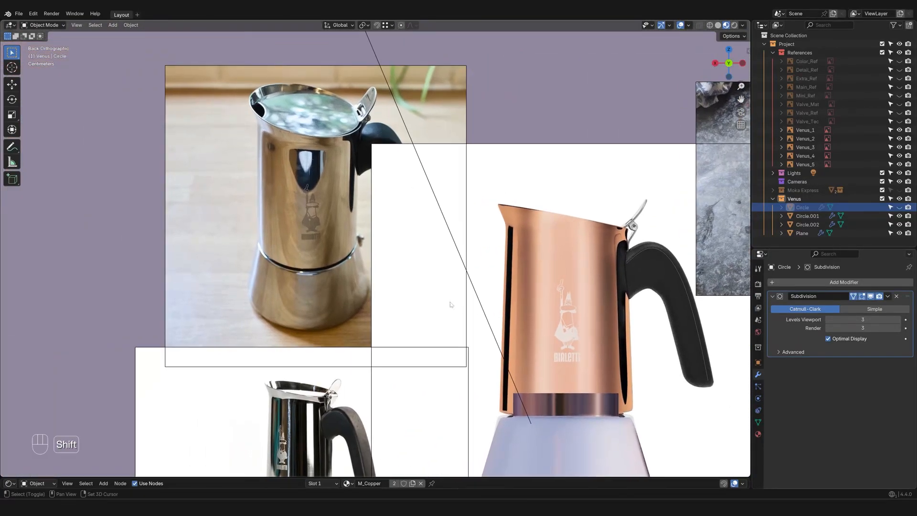
{"action": "middle_click_drag", "start_coordinate": [386, 362], "coordinate": [386, 234], "text": "shift"}
{"action": "scroll", "coordinate": [382, 267], "scroll_direction": "up", "scroll_amount": 8}
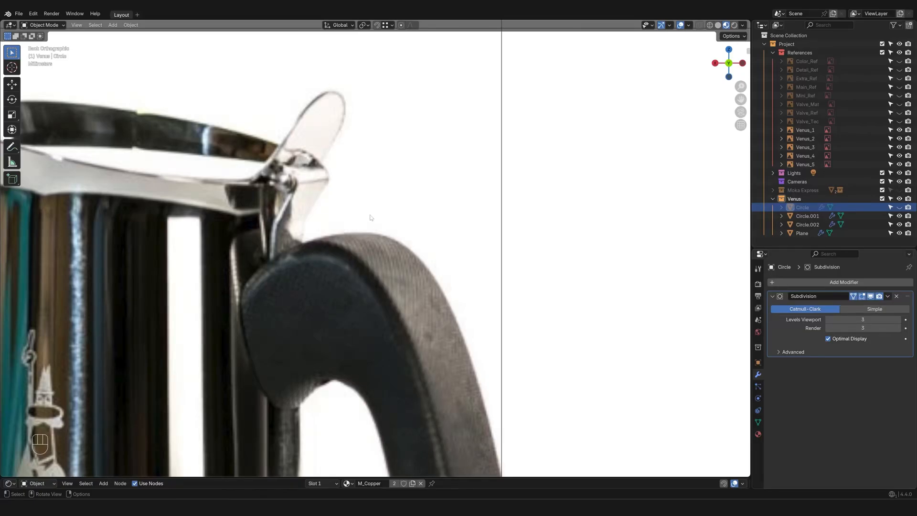
{"action": "scroll", "coordinate": [371, 217], "scroll_direction": "down", "scroll_amount": 5}
{"action": "middle_click_drag", "start_coordinate": [508, 220], "coordinate": [344, 273], "text": "shift"}
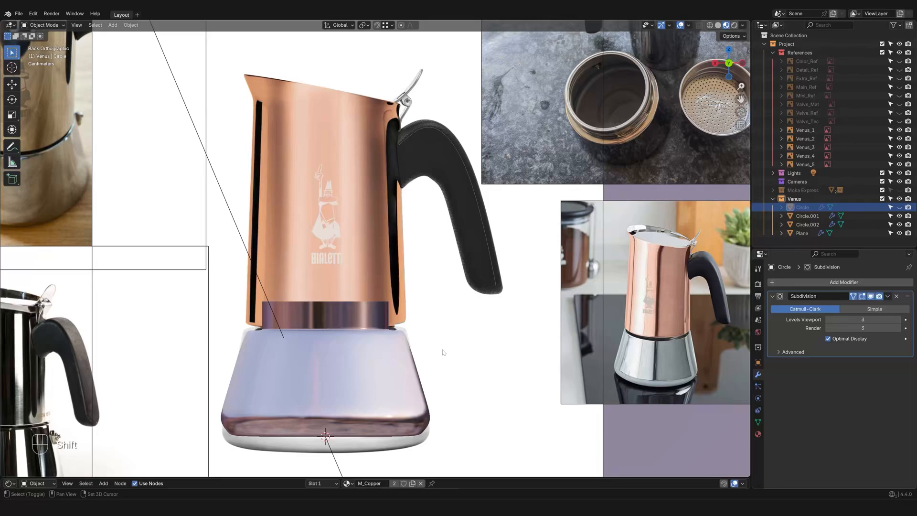
{"action": "middle_click_drag", "start_coordinate": [457, 366], "coordinate": [458, 256], "text": "shift"}
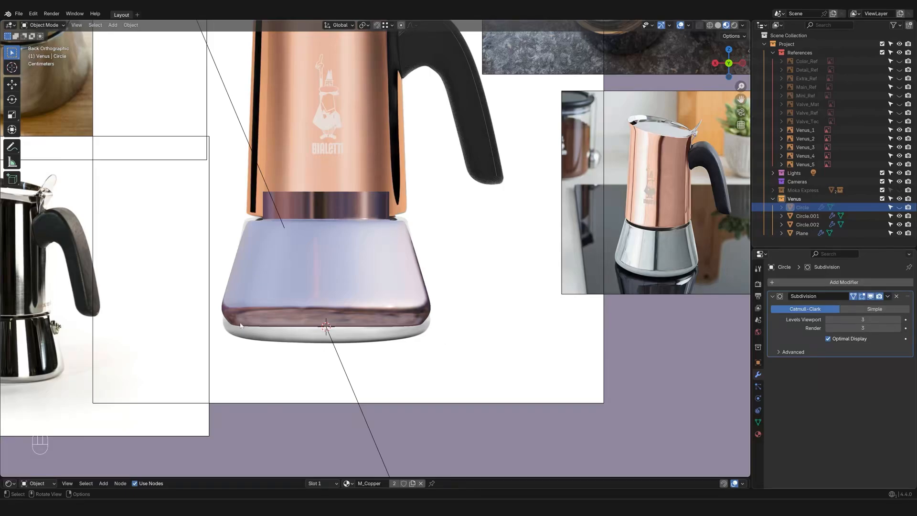
{"action": "middle_click_drag", "start_coordinate": [459, 99], "coordinate": [409, 278], "text": "shift"}
{"action": "scroll", "coordinate": [409, 274], "scroll_direction": "up", "scroll_amount": 4}
{"action": "middle_click_drag", "start_coordinate": [414, 177], "coordinate": [413, 273], "text": "shift"}
{"action": "scroll", "coordinate": [413, 273], "scroll_direction": "up", "scroll_amount": 3}
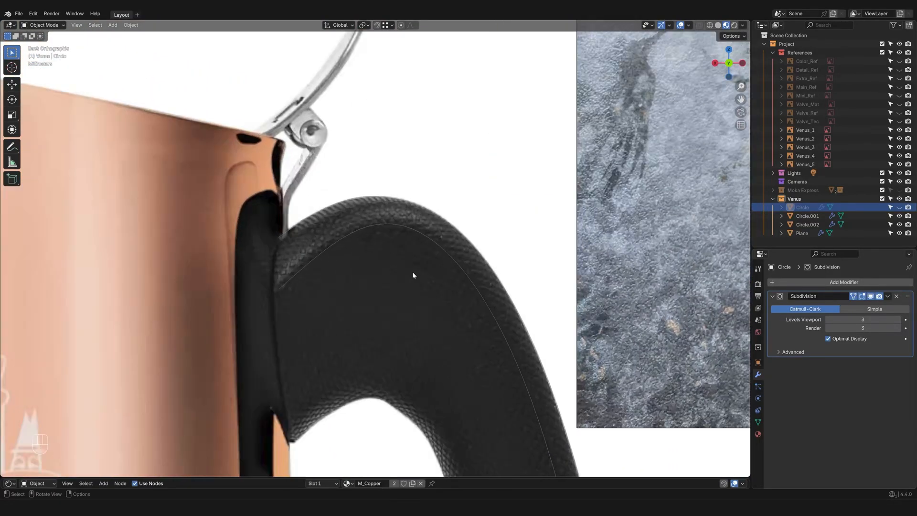
Step: Select the handle curve object and enter Edit Mode on it
{"action": "left_click", "coordinate": [424, 238]}
{"action": "left_click", "coordinate": [425, 236]}
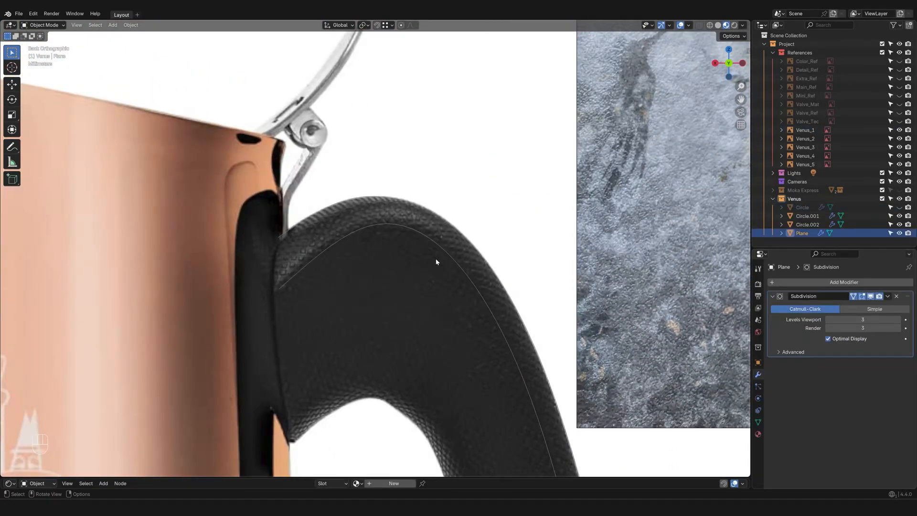
{"action": "key", "text": "Tab"}
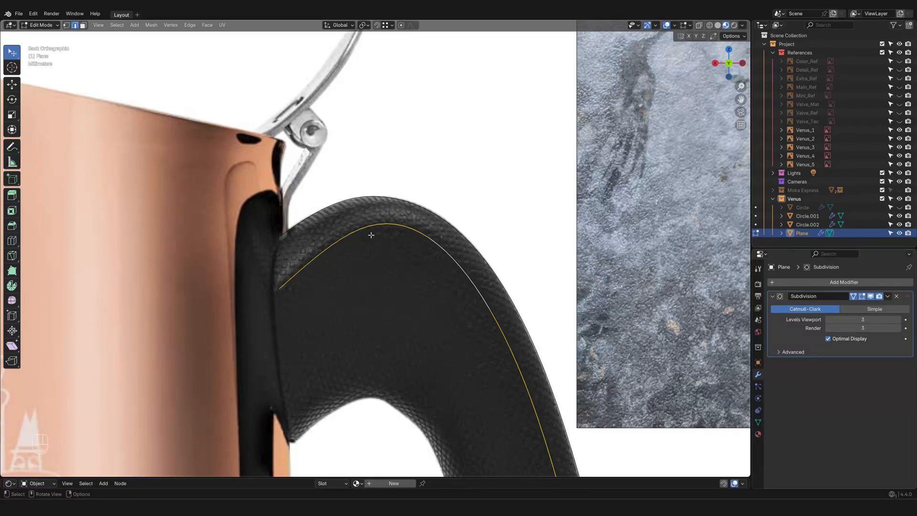
Step: Examine how the inner and outer handle curves follow the edges of the handle in the back-view reference photo
{"action": "scroll", "coordinate": [375, 261], "scroll_direction": "down", "scroll_amount": 2}
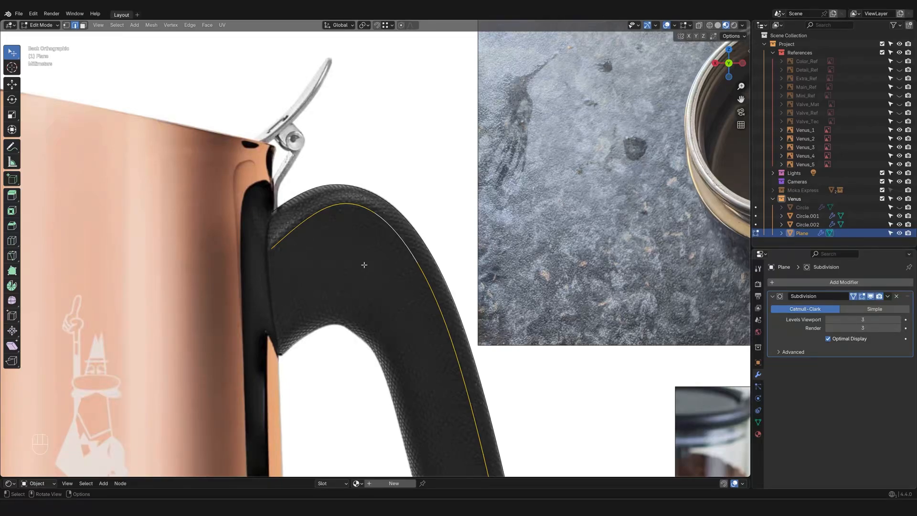
{"action": "scroll", "coordinate": [363, 266], "scroll_direction": "up", "scroll_amount": 4}
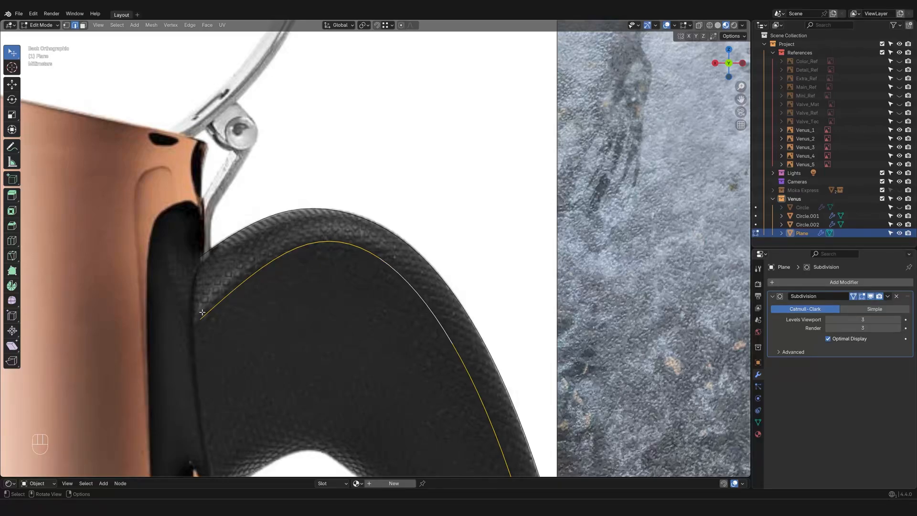
{"action": "scroll", "coordinate": [367, 251], "scroll_direction": "down", "scroll_amount": 2}
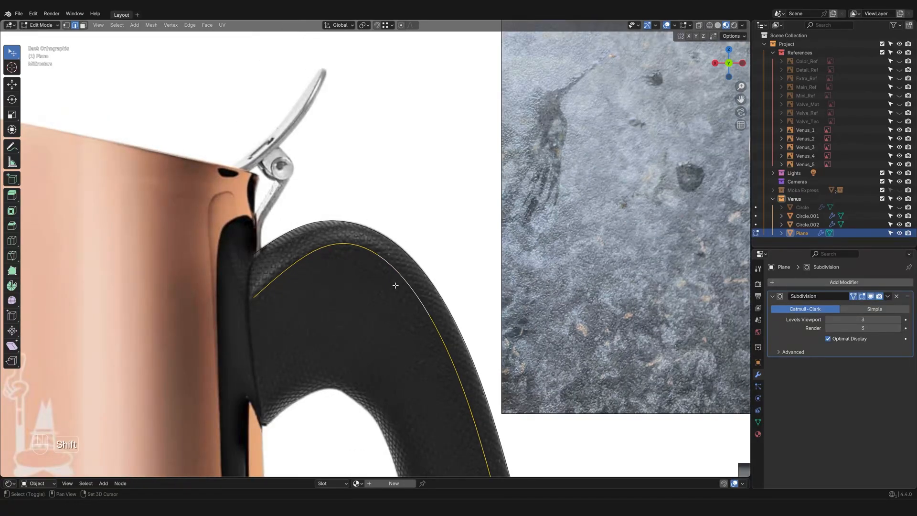
{"action": "scroll", "coordinate": [395, 287], "scroll_direction": "down", "scroll_amount": 2}
{"action": "scroll", "coordinate": [382, 308], "scroll_direction": "up", "scroll_amount": 6}
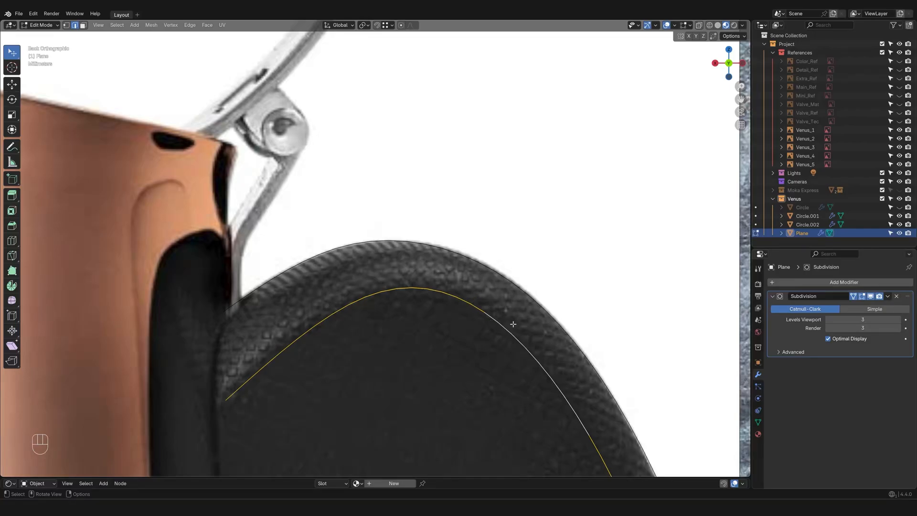
{"action": "scroll", "coordinate": [329, 312], "scroll_direction": "down", "scroll_amount": 5}
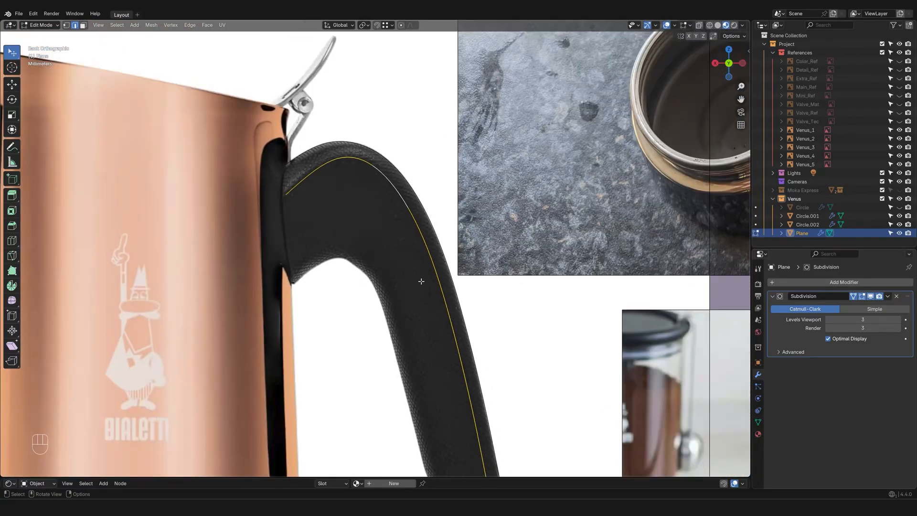
{"action": "middle_click_drag", "start_coordinate": [433, 315], "coordinate": [451, 371], "text": "shift"}
{"action": "scroll", "coordinate": [401, 287], "scroll_direction": "up", "scroll_amount": 5}
{"action": "middle_click_drag", "start_coordinate": [356, 209], "coordinate": [401, 312], "text": "shift"}
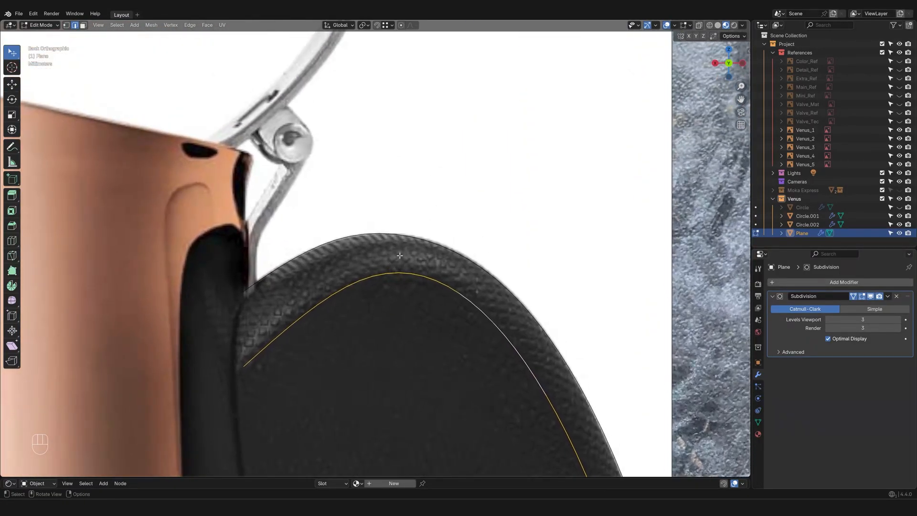
Step: Duplicate the whole outer handle curve and move the copy about 0.138 cm down along the Z axis
{"action": "scroll", "coordinate": [401, 253], "scroll_direction": "up", "scroll_amount": 2}
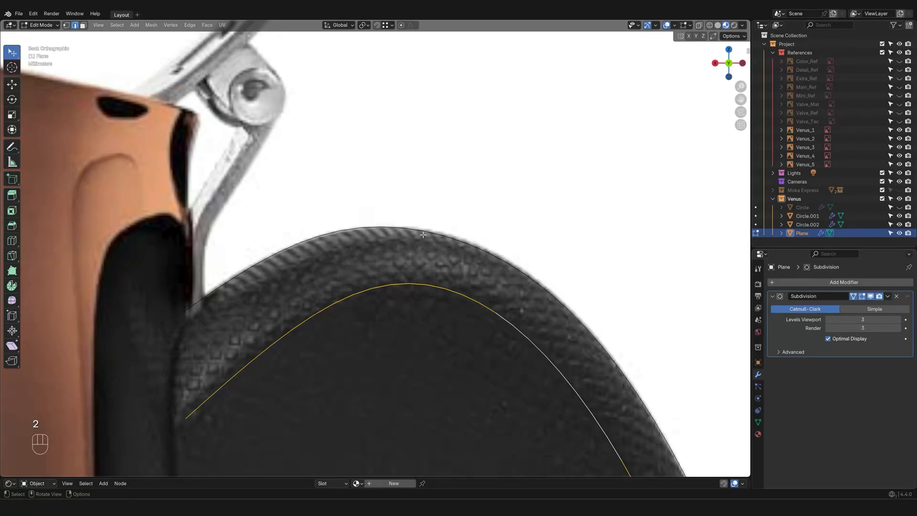
{"action": "key", "text": "super"}
{"action": "left_click", "coordinate": [424, 232], "text": "alt"}
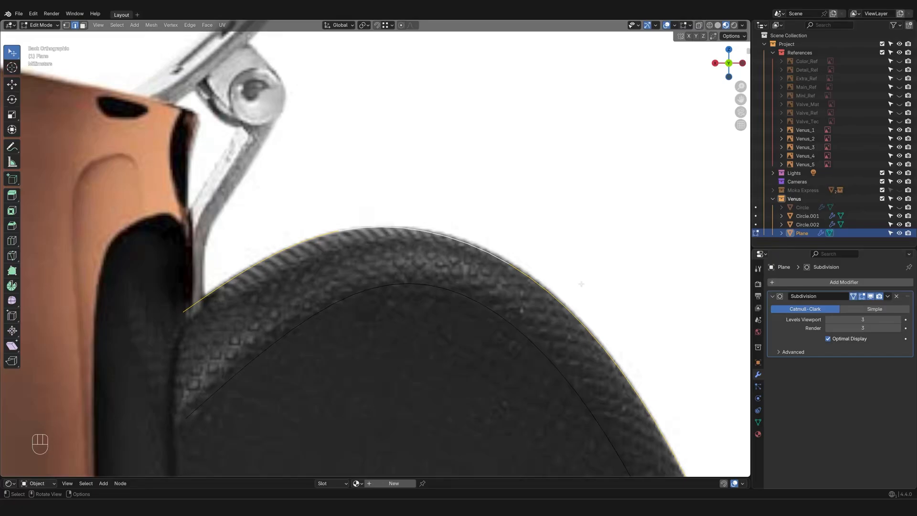
{"action": "key", "text": "shift+d"}
{"action": "right_click", "coordinate": [597, 288]}
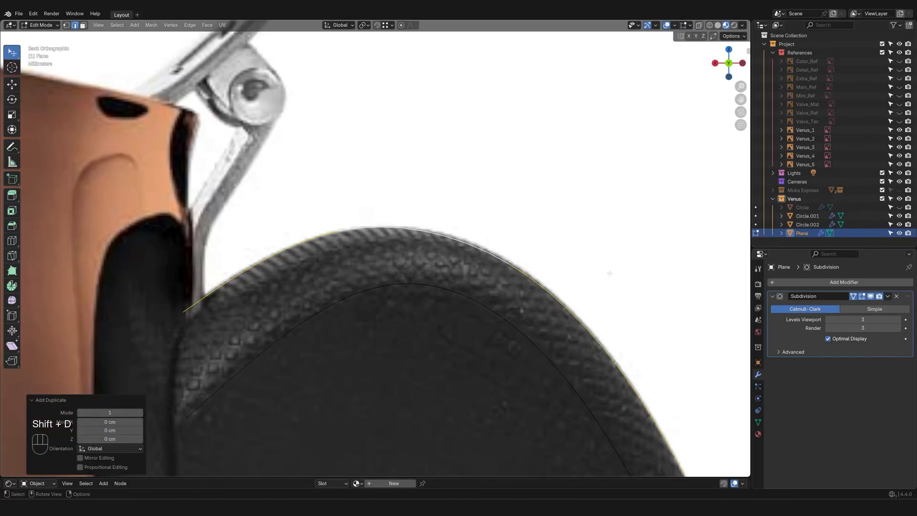
{"action": "key", "text": "g"}
{"action": "key", "text": "z"}
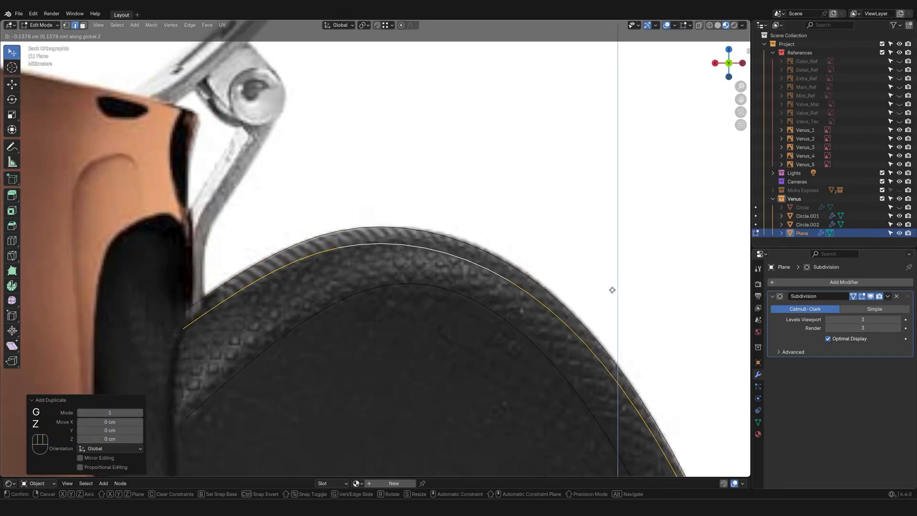
{"action": "left_click", "coordinate": [612, 290]}
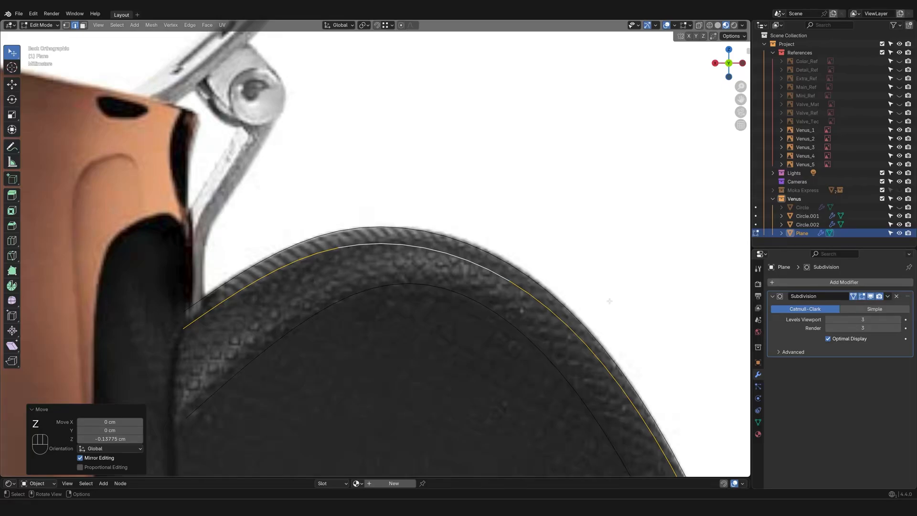
Step: Move the duplicated curve's upper end vertex about 0.25 cm down toward the pot joint and shift the neighbouring vertex about 0.11 cm along X
{"action": "key", "text": "1"}
{"action": "left_click", "coordinate": [185, 334]}
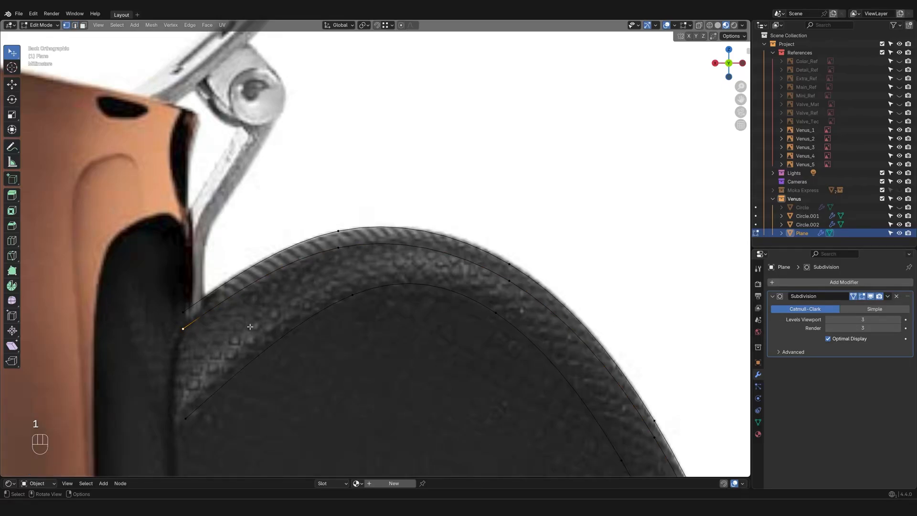
{"action": "key", "text": "g"}
{"action": "left_click", "coordinate": [239, 358]}
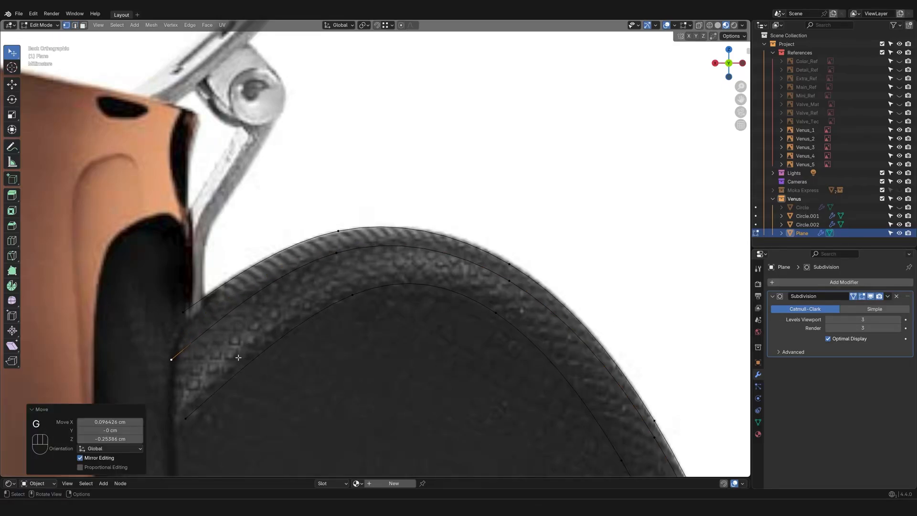
{"action": "left_click", "coordinate": [330, 263]}
{"action": "key", "text": "g"}
{"action": "left_click", "coordinate": [339, 273]}
Step: Select the whole duplicated curve near the handle's lower tip and move it about 0.057 cm inward along the X axis
{"action": "scroll", "coordinate": [428, 315], "scroll_direction": "down", "scroll_amount": 2}
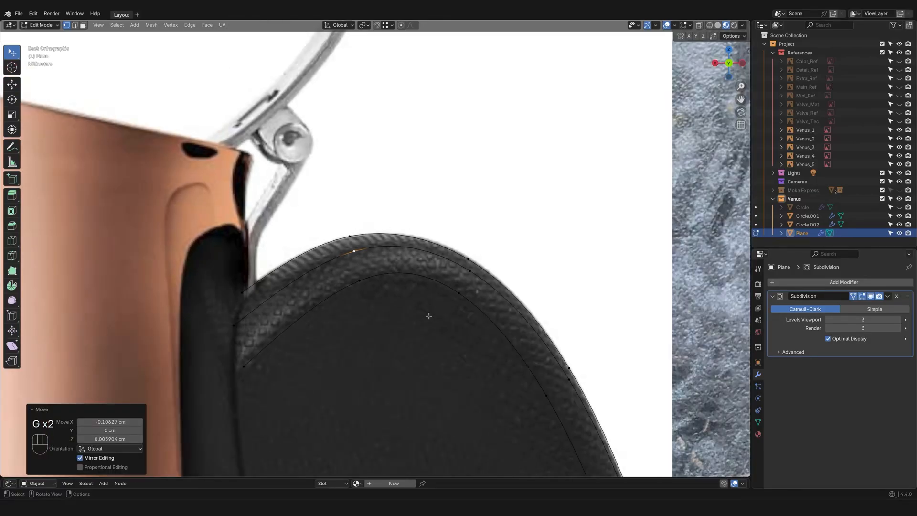
{"action": "middle_click_drag", "start_coordinate": [508, 400], "coordinate": [300, 116], "text": "shift"}
{"action": "scroll", "coordinate": [300, 115], "scroll_direction": "down", "scroll_amount": 2}
{"action": "middle_click_drag", "start_coordinate": [510, 334], "coordinate": [438, 64], "text": "shift"}
{"action": "middle_click_drag", "start_coordinate": [476, 272], "coordinate": [467, 205], "text": "shift"}
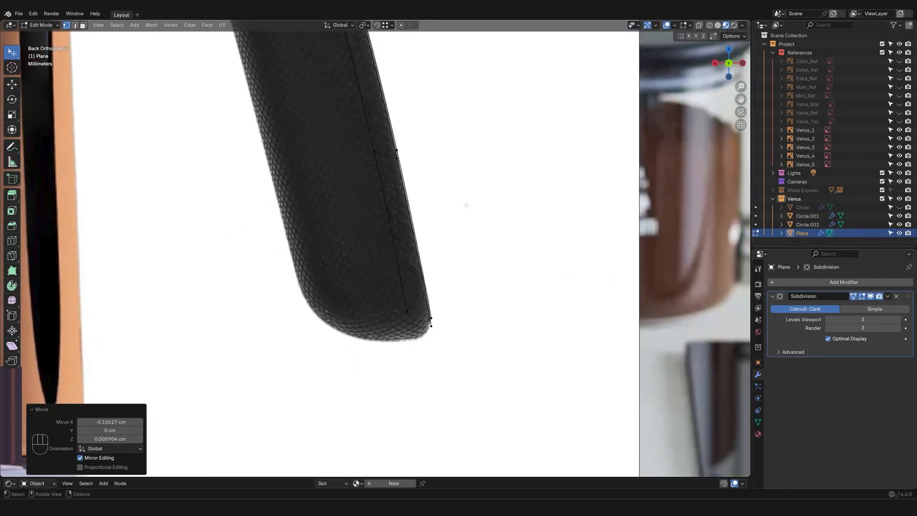
{"action": "scroll", "coordinate": [468, 215], "scroll_direction": "up", "scroll_amount": 2}
{"action": "key", "text": "2"}
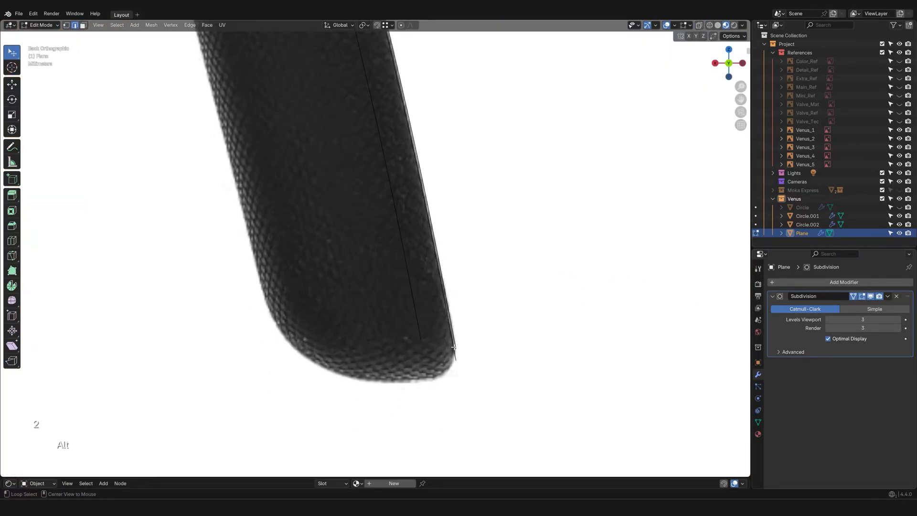
{"action": "left_click", "coordinate": [454, 348], "text": "alt"}
{"action": "key", "text": "g"}
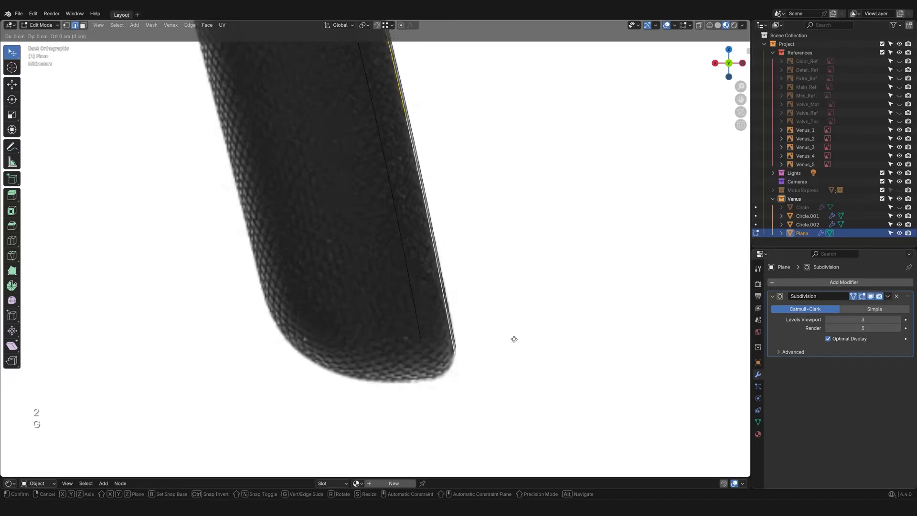
{"action": "key", "text": "x"}
{"action": "left_click", "coordinate": [509, 339]}
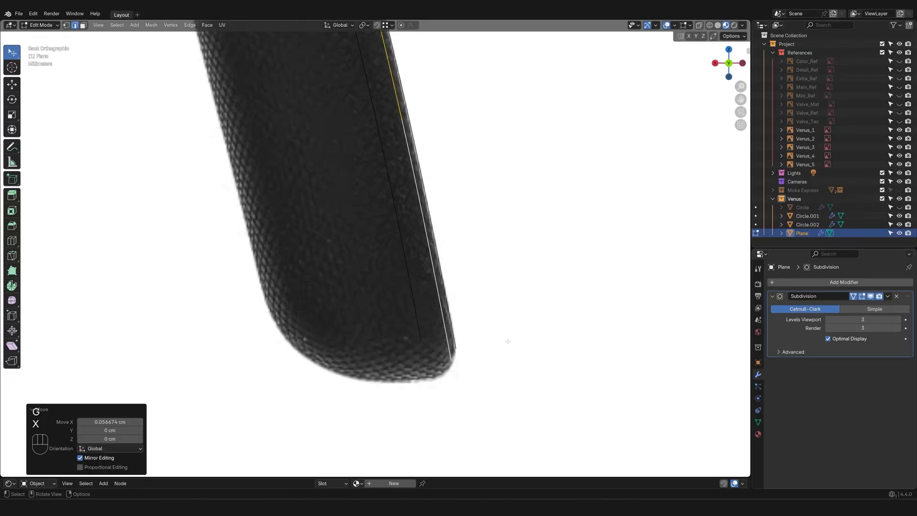
Step: Slide the duplicated curve's bottom end vertex upward by a factor of 0.060 and the vertex above it by 0.040
{"action": "key", "text": "1"}
{"action": "left_click", "coordinate": [459, 363]}
{"action": "key", "text": "g"}
{"action": "key", "text": "g"}
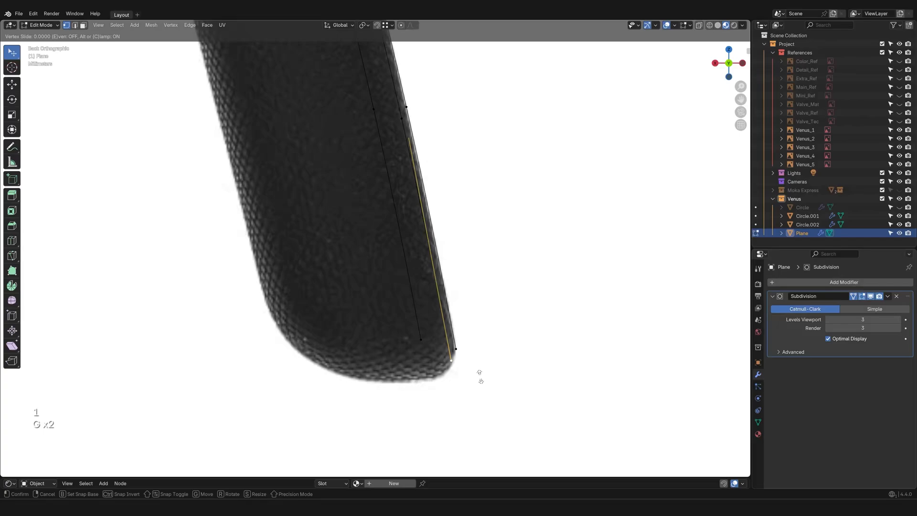
{"action": "left_click", "coordinate": [477, 363]}
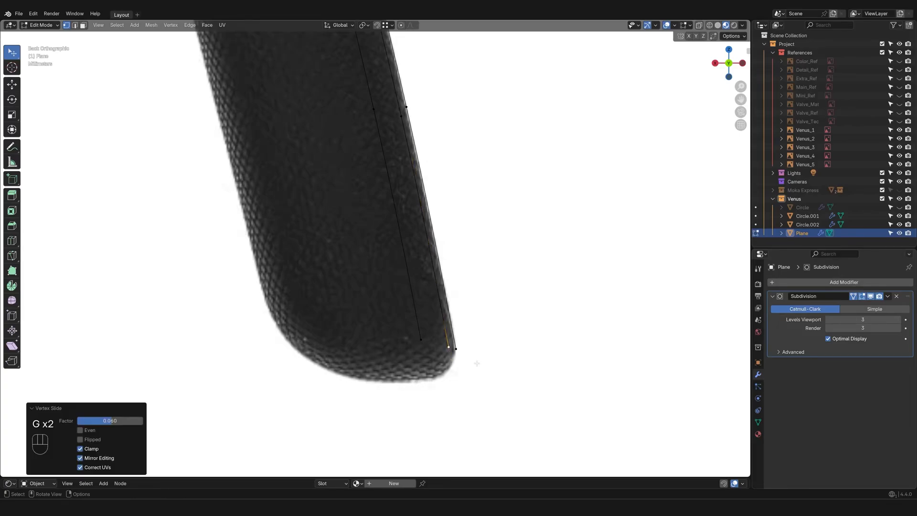
{"action": "middle_click_drag", "start_coordinate": [453, 233], "coordinate": [490, 356], "text": "shift"}
{"action": "left_click", "coordinate": [437, 248]}
{"action": "middle_click_drag", "start_coordinate": [452, 271], "coordinate": [464, 334], "text": "shift"}
{"action": "key", "text": "g"}
{"action": "key", "text": "g"}
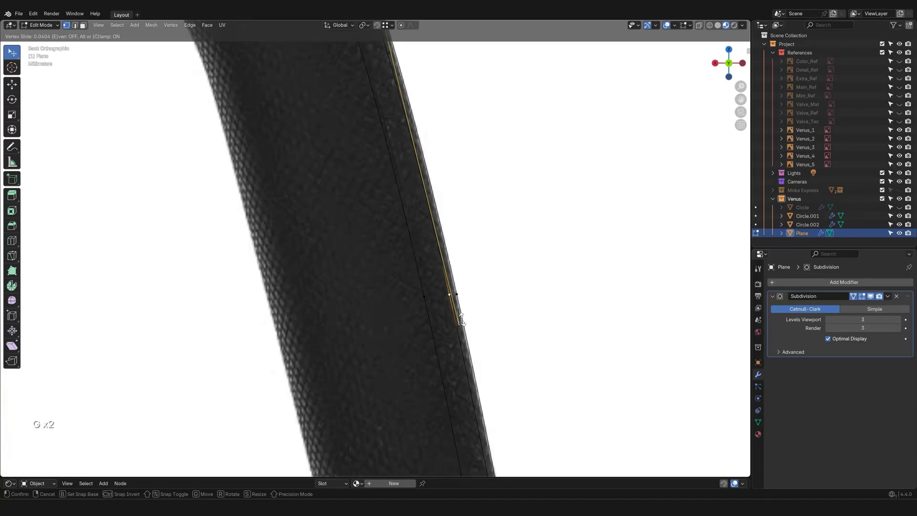
{"action": "left_click", "coordinate": [461, 320]}
Step: Slide the duplicated curve's vertex beside the handle's upper bend slightly upward, by a factor of about 0.043
{"action": "middle_click_drag", "start_coordinate": [389, 62], "coordinate": [500, 330], "text": "shift"}
{"action": "scroll", "coordinate": [500, 329], "scroll_direction": "up", "scroll_amount": 1}
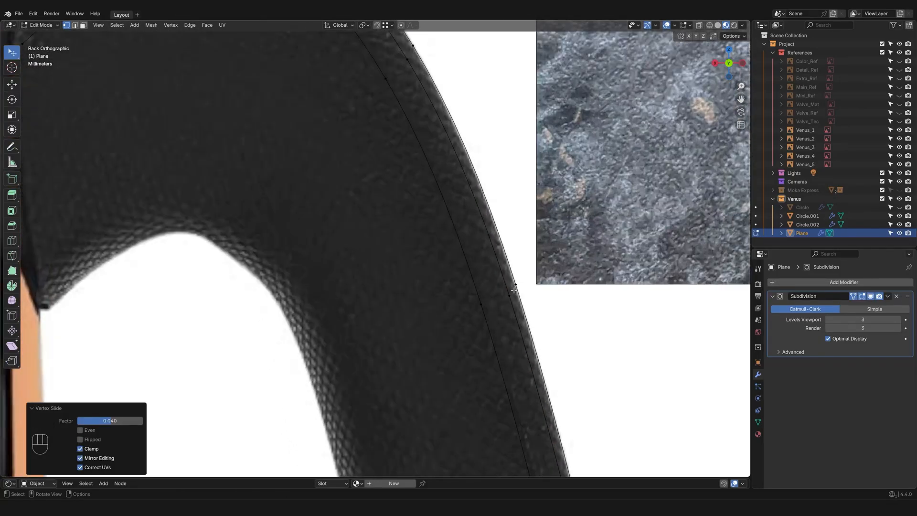
{"action": "left_click", "coordinate": [514, 296]}
{"action": "key", "text": "g"}
{"action": "key", "text": "g"}
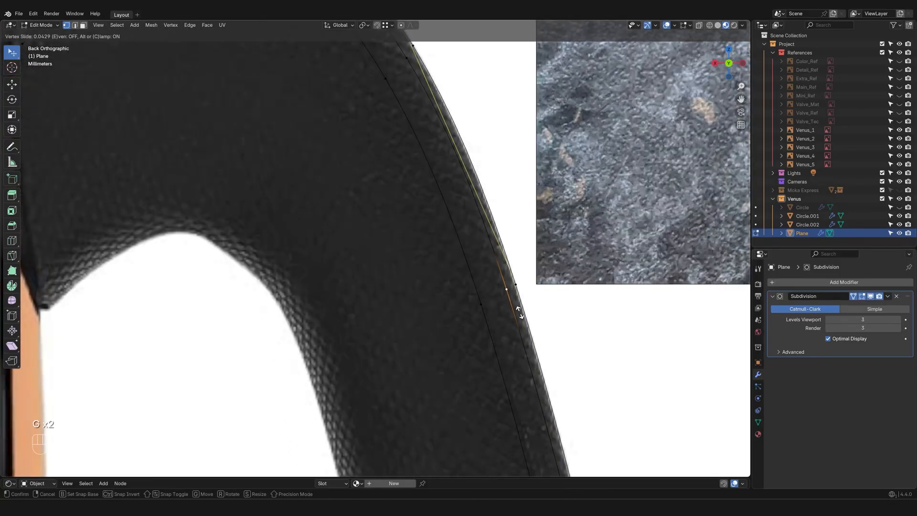
{"action": "left_click", "coordinate": [520, 313]}
Step: Slide the duplicated curve's upper end vertex onto the pot joint and the outer curve's upper end vertex inward by a factor of 0.035
{"action": "scroll", "coordinate": [457, 248], "scroll_direction": "down", "scroll_amount": 1}
{"action": "middle_click_drag", "start_coordinate": [447, 213], "coordinate": [546, 319], "text": "shift"}
{"action": "scroll", "coordinate": [547, 320], "scroll_direction": "up", "scroll_amount": 2}
{"action": "left_click", "coordinate": [595, 293]}
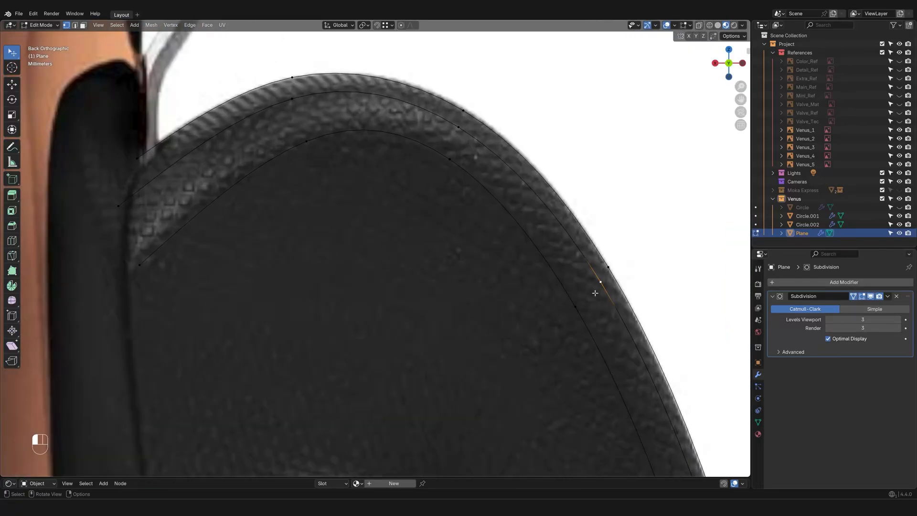
{"action": "middle_click_drag", "start_coordinate": [396, 201], "coordinate": [537, 241], "text": "shift"}
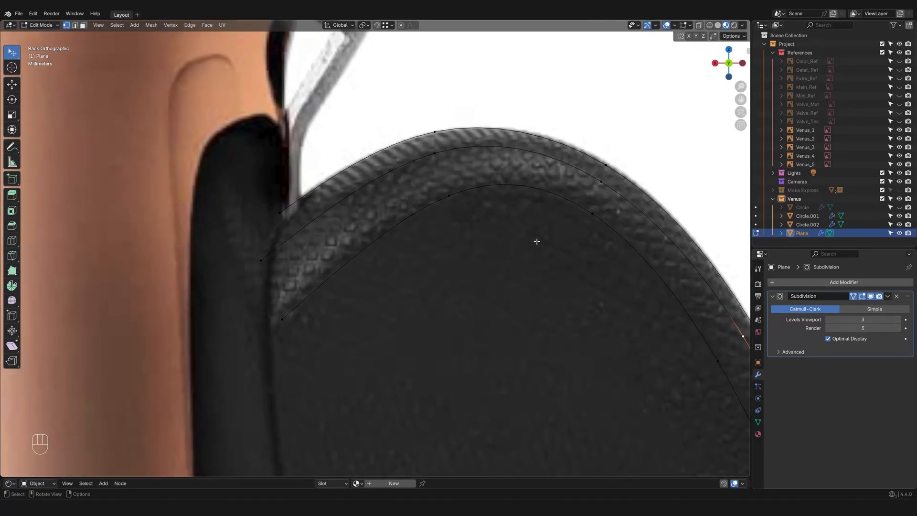
{"action": "left_click", "coordinate": [262, 260]}
{"action": "key", "text": "g"}
{"action": "key", "text": "g"}
{"action": "left_click", "coordinate": [286, 223]}
{"action": "left_click", "coordinate": [280, 212]}
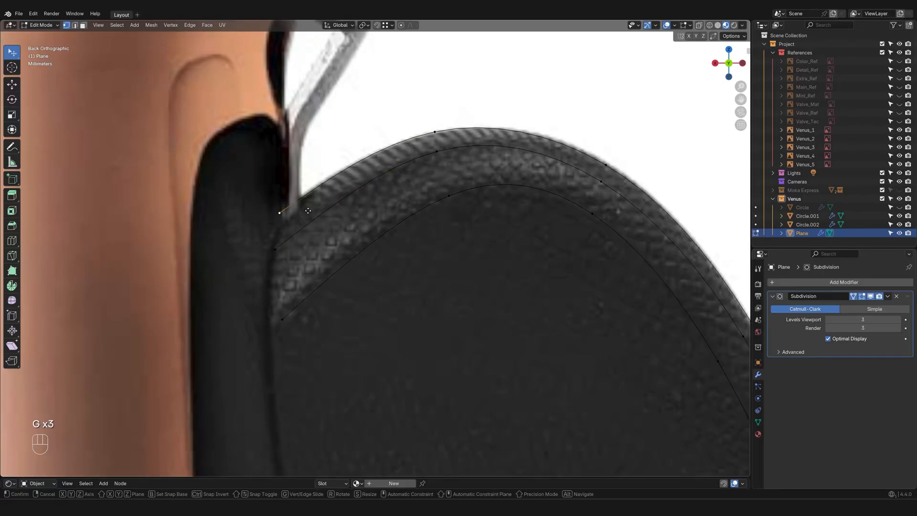
{"action": "key", "text": "g"}
{"action": "key", "text": "g"}
{"action": "left_click", "coordinate": [314, 208]}
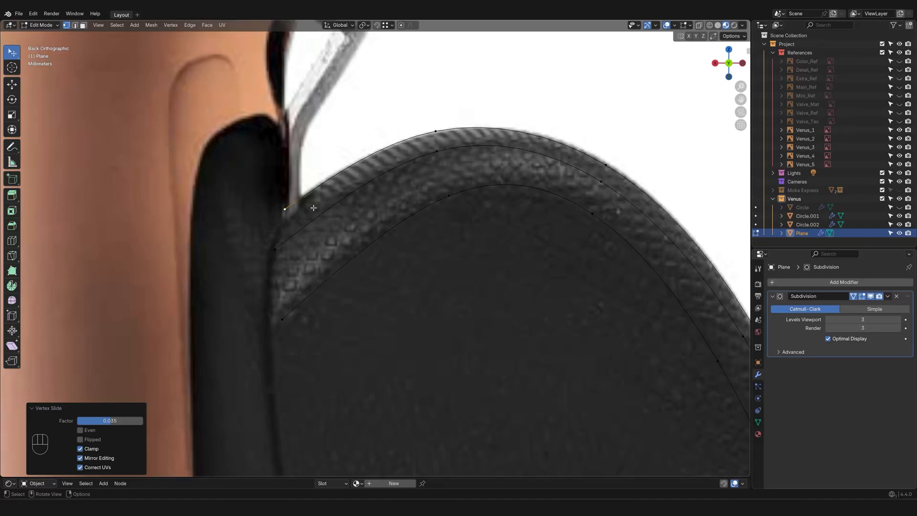
Step: Select the entire middle handle curve in perspective and move it about 0.66 cm along the Y axis
{"action": "scroll", "coordinate": [414, 347], "scroll_direction": "down", "scroll_amount": 2}
{"action": "middle_click_drag", "start_coordinate": [417, 367], "coordinate": [353, 265], "text": "shift"}
{"action": "scroll", "coordinate": [430, 289], "scroll_direction": "down", "scroll_amount": 1}
{"action": "scroll", "coordinate": [433, 289], "scroll_direction": "down", "scroll_amount": 4}
{"action": "key", "text": "2"}
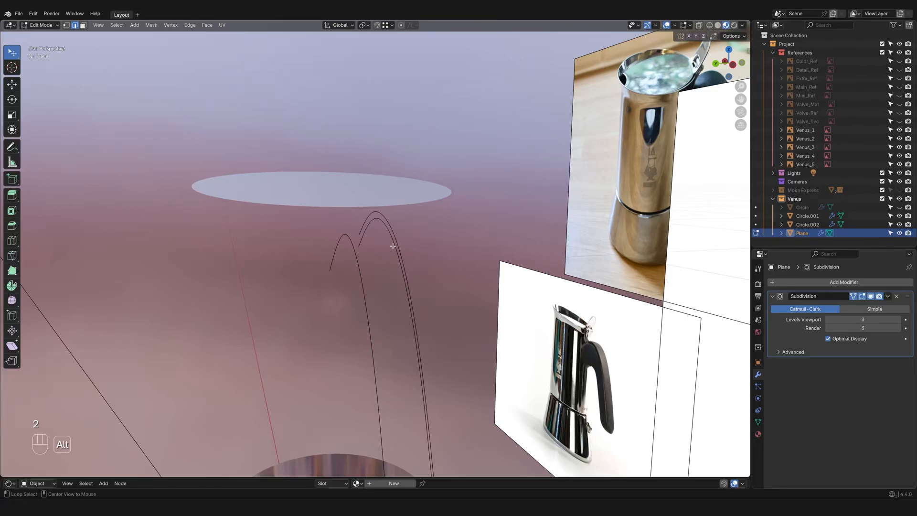
{"action": "left_click", "coordinate": [398, 254], "text": "alt"}
{"action": "key", "text": "g"}
{"action": "key", "text": "y"}
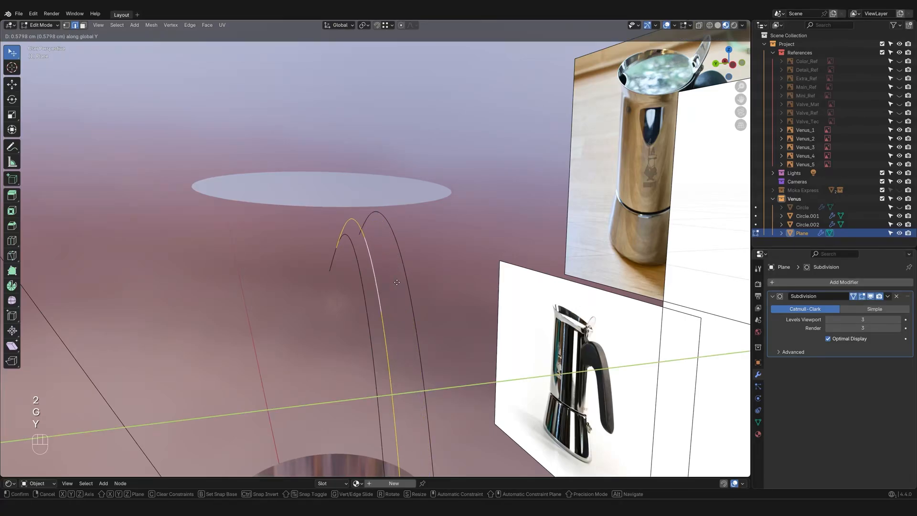
{"action": "left_click", "coordinate": [393, 281]}
Step: Add a Mirror modifier to the handle curve object and place it above the Subdivision modifier in the stack
{"action": "middle_click_drag", "start_coordinate": [389, 289], "coordinate": [392, 311]}
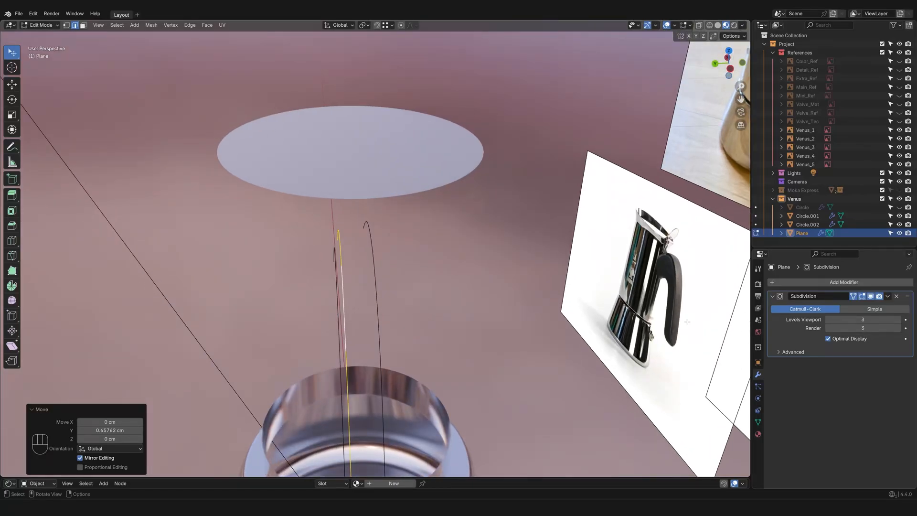
{"action": "left_click", "coordinate": [773, 296]}
{"action": "left_click", "coordinate": [774, 282]}
{"action": "mouse_move", "coordinate": [779, 282]}
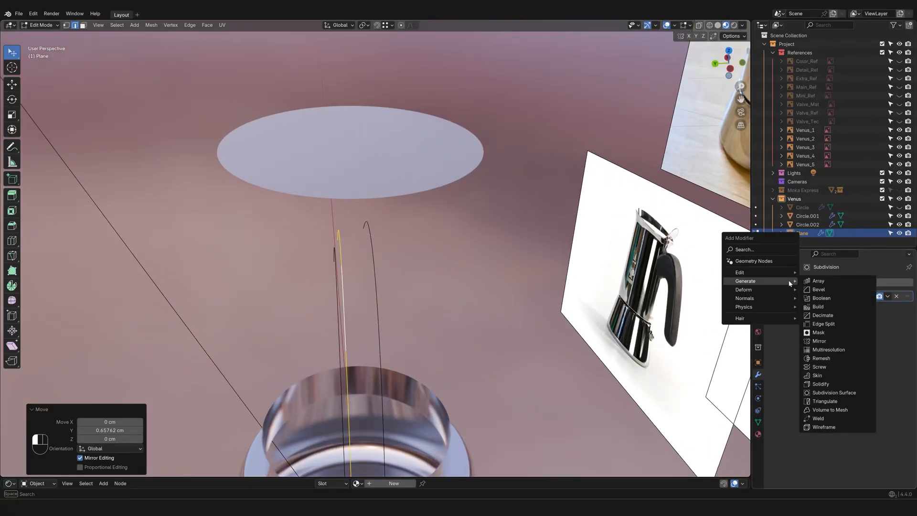
{"action": "left_click", "coordinate": [835, 341]}
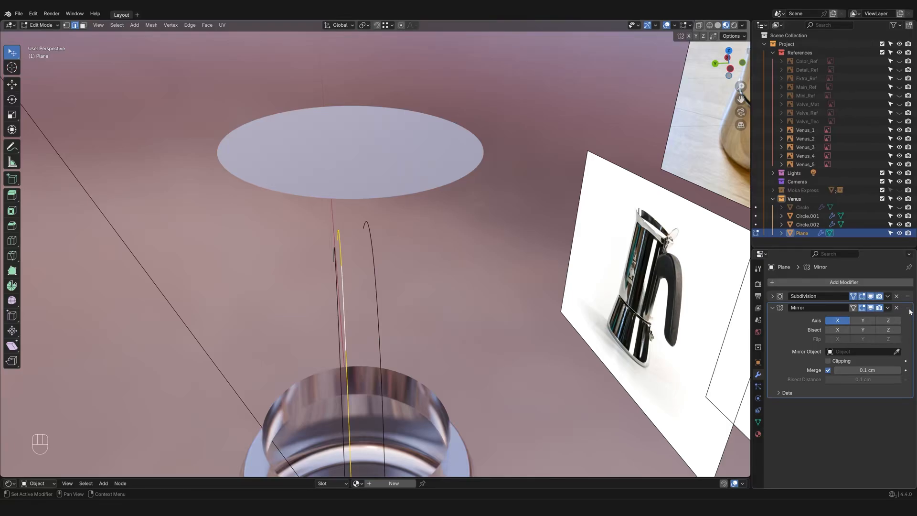
{"action": "left_click_drag", "start_coordinate": [910, 311], "coordinate": [909, 297]}
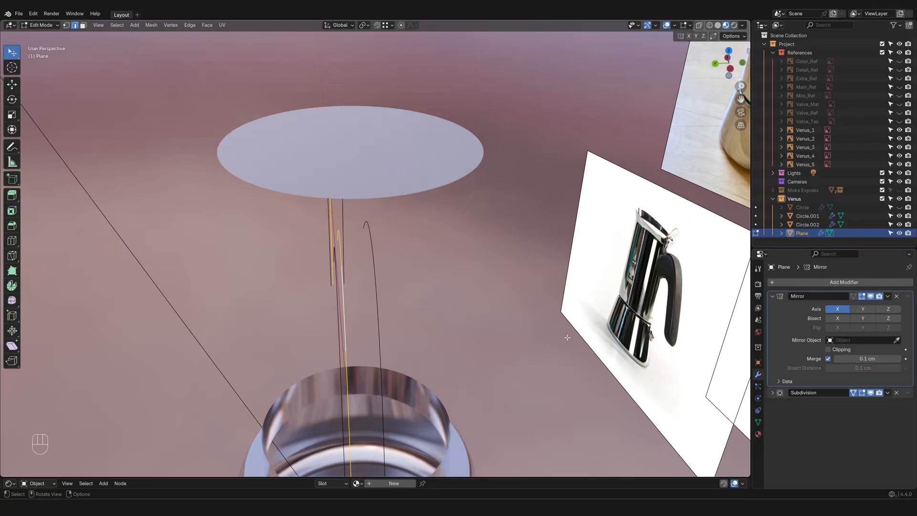
Step: Set the handle curve's Mirror modifier to mirror across the Y axis only, with X disabled
{"action": "middle_click_drag", "start_coordinate": [557, 336], "coordinate": [540, 326]}
{"action": "scroll", "coordinate": [541, 325], "scroll_direction": "down", "scroll_amount": 3}
{"action": "middle_click_drag", "start_coordinate": [466, 341], "coordinate": [527, 295], "text": "shift"}
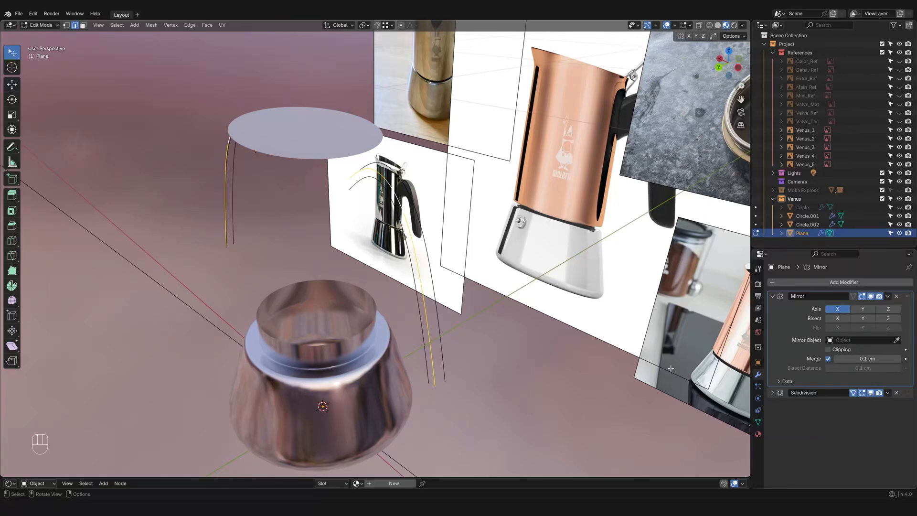
{"action": "left_click", "coordinate": [863, 309]}
{"action": "left_click", "coordinate": [838, 309]}
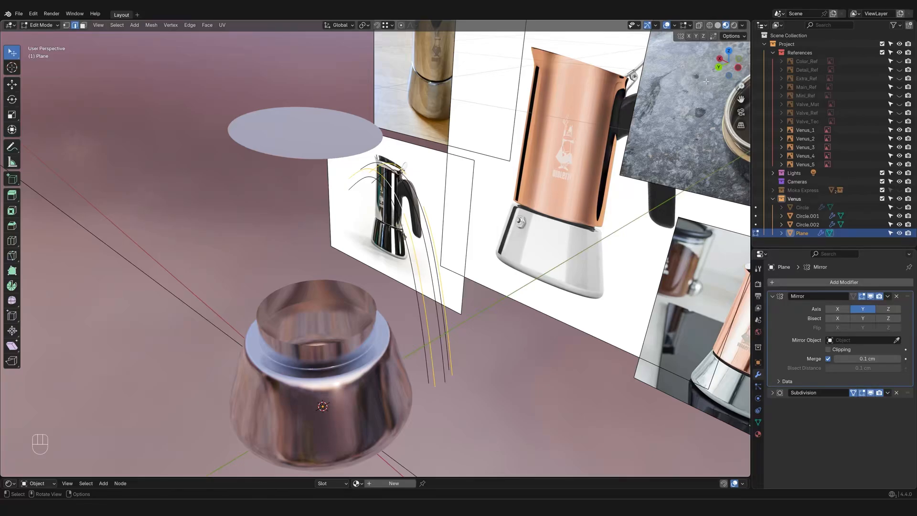
Step: Add the second offset handle curve to the selection and move both offset curves about 0.077 cm along the Y axis
{"action": "left_click_drag", "start_coordinate": [728, 65], "coordinate": [719, 65]}
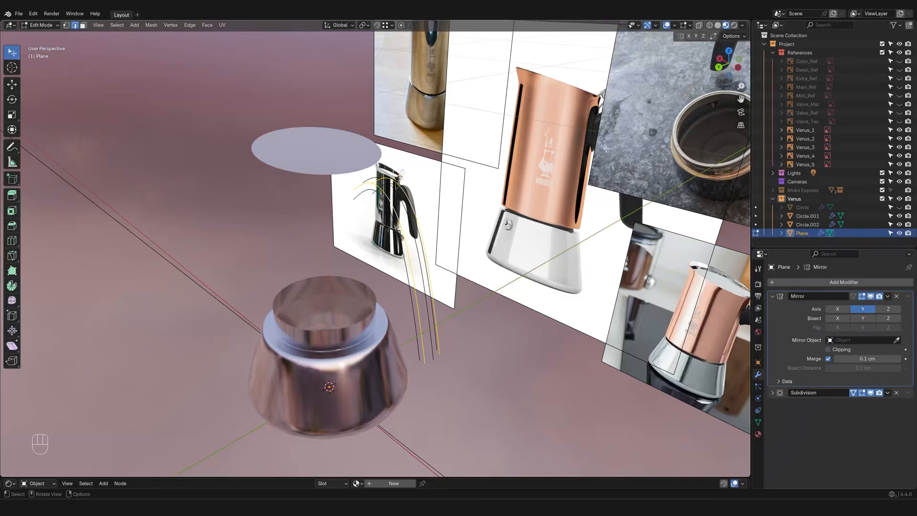
{"action": "mouse_move", "coordinate": [727, 62]}
{"action": "left_mouse_down"}
{"action": "mouse_move", "coordinate": [626, 173]}
{"action": "mouse_move", "coordinate": [740, 72]}
{"action": "left_mouse_up"}
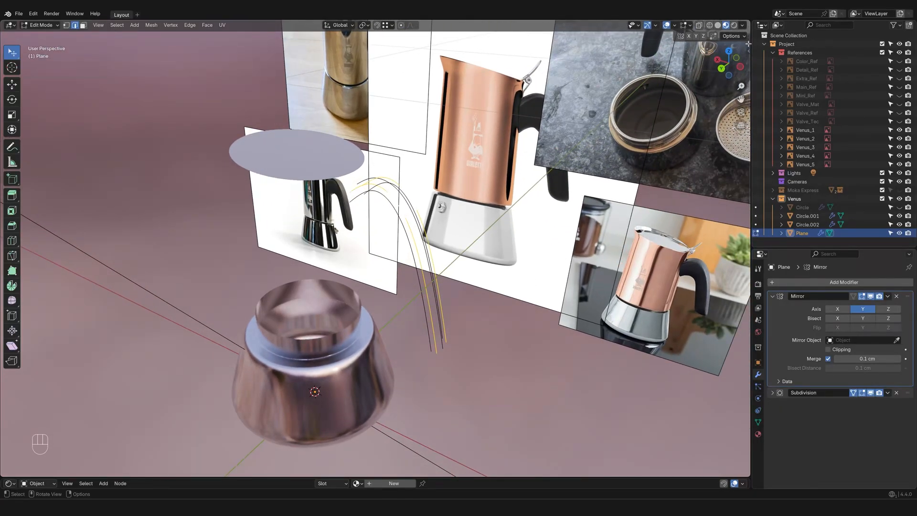
{"action": "key", "text": "shift"}
{"action": "middle_click_drag", "start_coordinate": [586, 211], "coordinate": [649, 127], "text": "shift"}
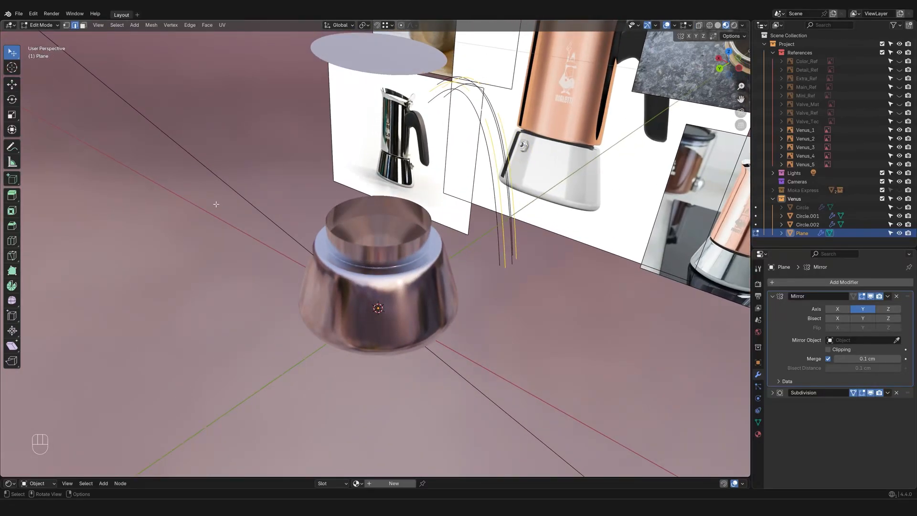
{"action": "middle_click_drag", "start_coordinate": [524, 309], "coordinate": [483, 376], "text": "shift"}
{"action": "middle_click_drag", "start_coordinate": [535, 359], "coordinate": [513, 373]}
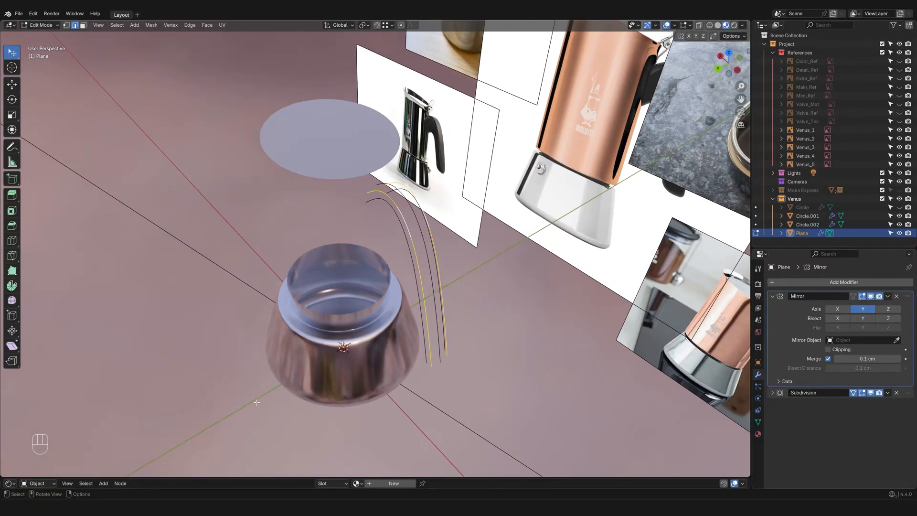
{"action": "middle_click_drag", "start_coordinate": [464, 242], "coordinate": [423, 210]}
{"action": "scroll", "coordinate": [424, 209], "scroll_direction": "up", "scroll_amount": 2}
{"action": "middle_click_drag", "start_coordinate": [424, 207], "coordinate": [410, 269], "text": "shift"}
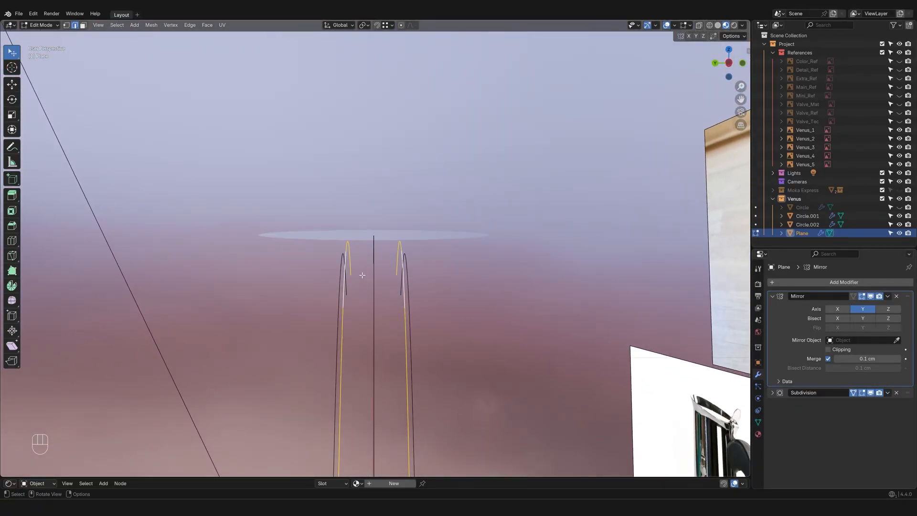
{"action": "scroll", "coordinate": [362, 275], "scroll_direction": "up", "scroll_amount": 1}
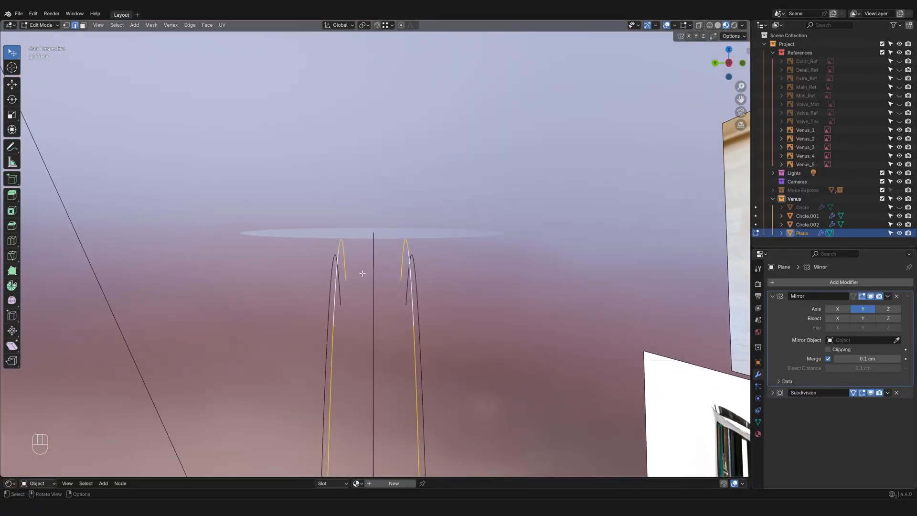
{"action": "left_click", "coordinate": [334, 270], "text": "alt+shift"}
{"action": "key", "text": "g"}
{"action": "key", "text": "y"}
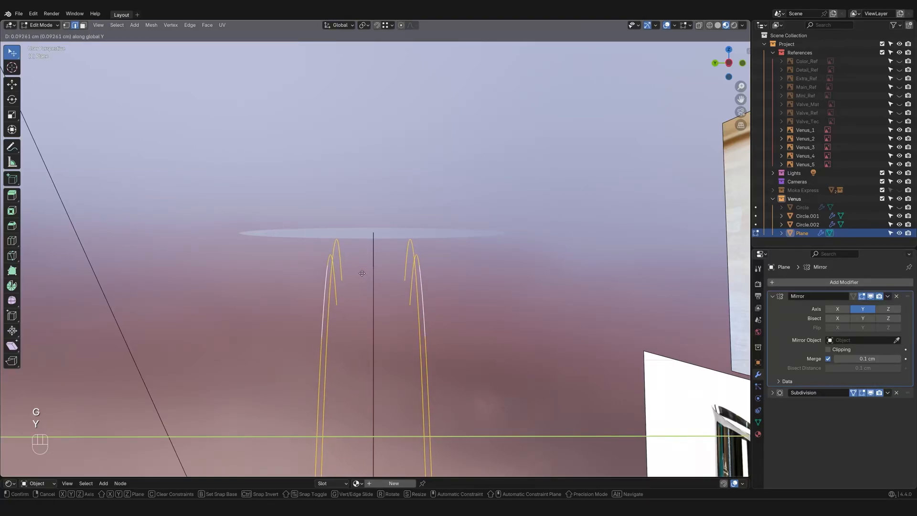
{"action": "left_click", "coordinate": [363, 271]}
Step: Examine the handle's shape and thickness in the Venus reference photos and compare it with the mirrored curves
{"action": "scroll", "coordinate": [363, 270], "scroll_direction": "down", "scroll_amount": 4}
{"action": "middle_click_drag", "start_coordinate": [404, 291], "coordinate": [489, 283], "text": "shift"}
{"action": "middle_click_drag", "start_coordinate": [395, 358], "coordinate": [271, 167], "text": "shift"}
{"action": "scroll", "coordinate": [529, 321], "scroll_direction": "up", "scroll_amount": 4}
{"action": "middle_click_drag", "start_coordinate": [272, 167], "coordinate": [306, 283]}
{"action": "scroll", "coordinate": [304, 180], "scroll_direction": "down", "scroll_amount": 4}
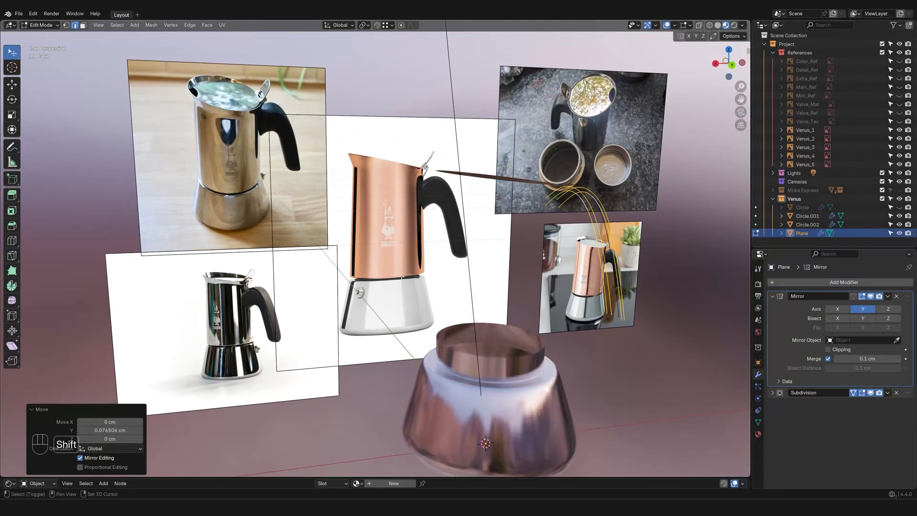
{"action": "left_click", "coordinate": [735, 65]}
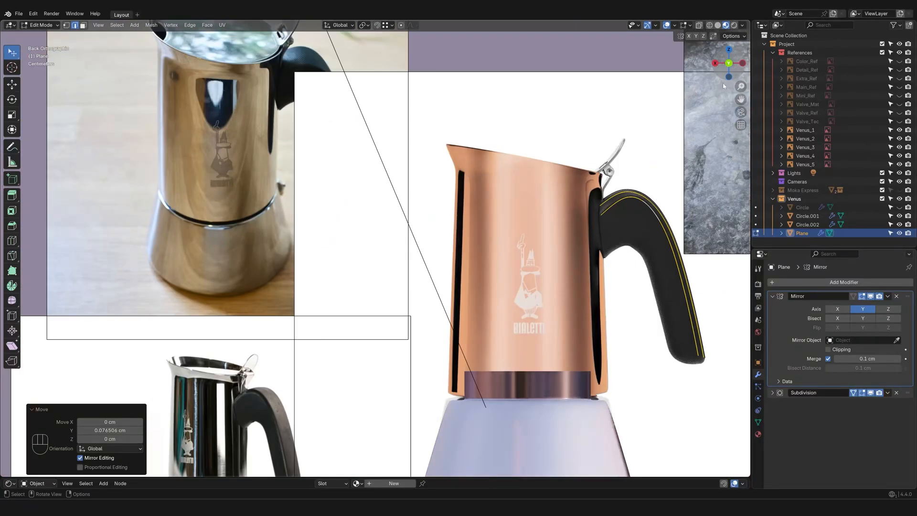
{"action": "scroll", "coordinate": [479, 282], "scroll_direction": "up", "scroll_amount": 6}
{"action": "middle_click_drag", "start_coordinate": [479, 282], "coordinate": [424, 327], "text": "shift"}
{"action": "middle_click_drag", "start_coordinate": [314, 107], "coordinate": [345, 73], "text": "shift"}
{"action": "scroll", "coordinate": [482, 288], "scroll_direction": "up", "scroll_amount": 3}
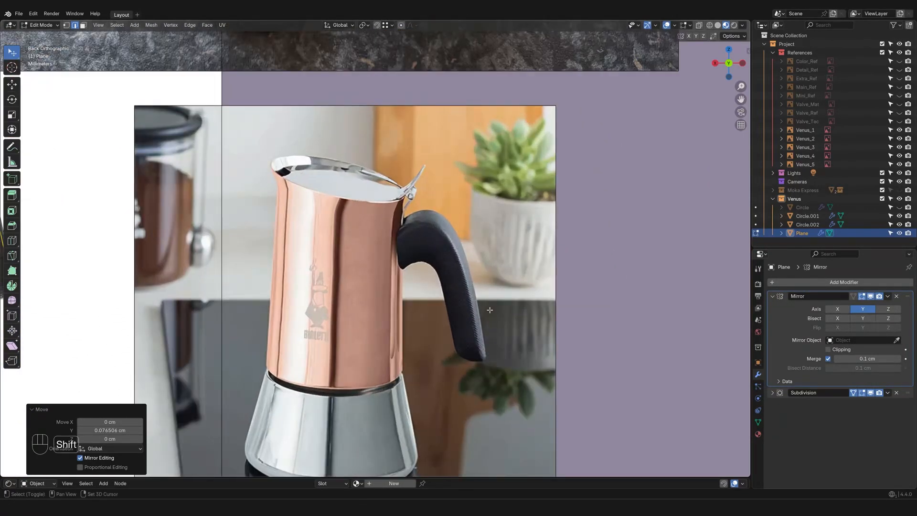
{"action": "middle_click_drag", "start_coordinate": [483, 288], "coordinate": [474, 284], "text": "shift"}
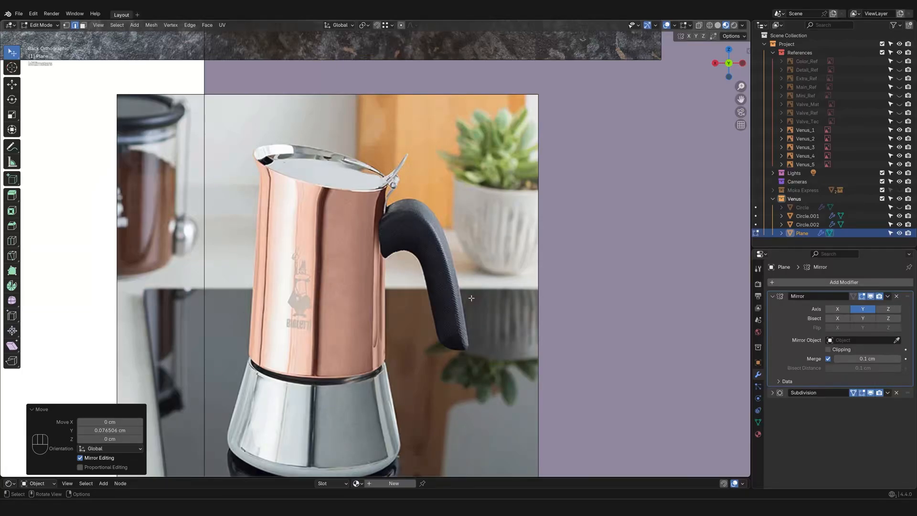
{"action": "scroll", "coordinate": [438, 244], "scroll_direction": "down", "scroll_amount": 3}
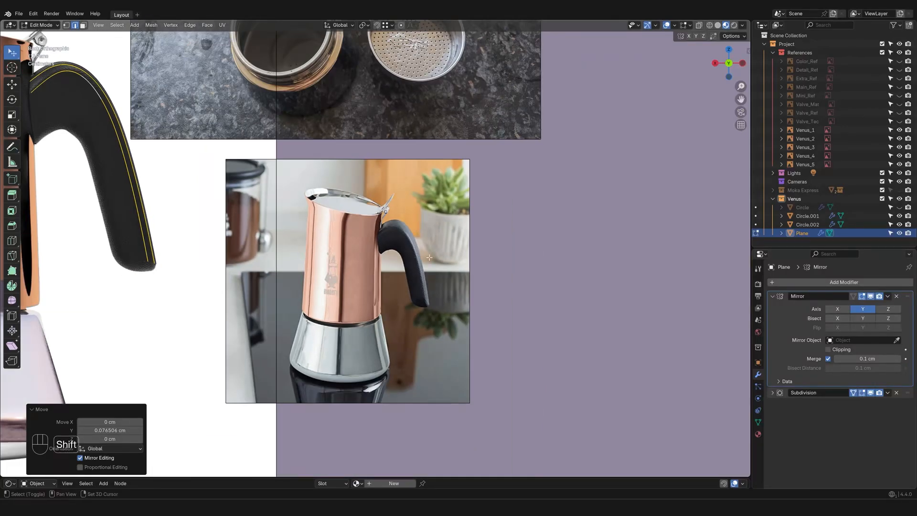
{"action": "middle_click_drag", "start_coordinate": [428, 256], "coordinate": [572, 466], "text": "shift"}
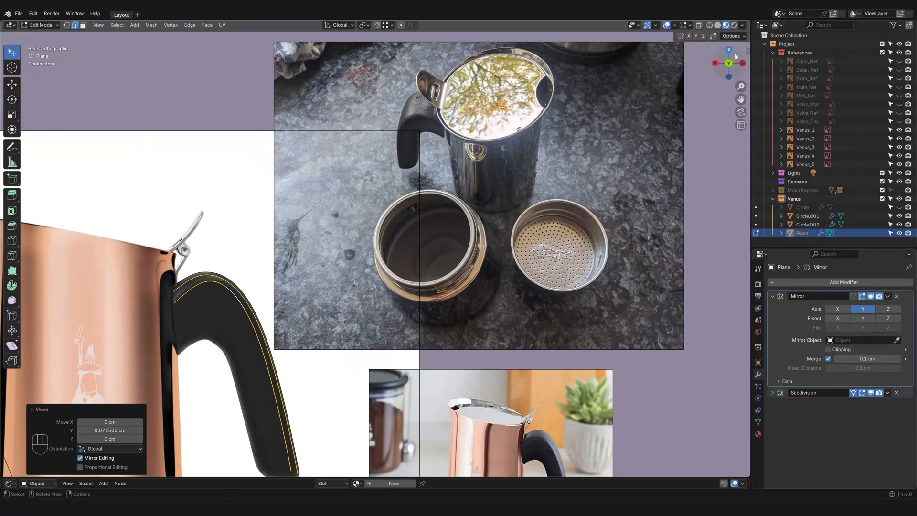
Step: In the left side view, rotate both offset curves by about -0.67° and move them about 0.19 cm along the Y axis
{"action": "left_click", "coordinate": [742, 63]}
{"action": "middle_click_drag", "start_coordinate": [486, 287], "coordinate": [410, 248], "text": "shift"}
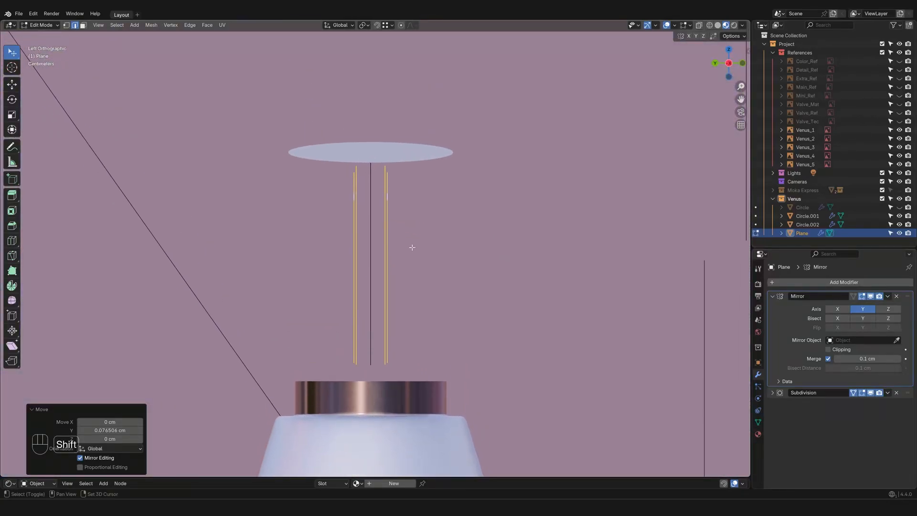
{"action": "scroll", "coordinate": [431, 198], "scroll_direction": "up", "scroll_amount": 6}
{"action": "scroll", "coordinate": [428, 210], "scroll_direction": "down", "scroll_amount": 3}
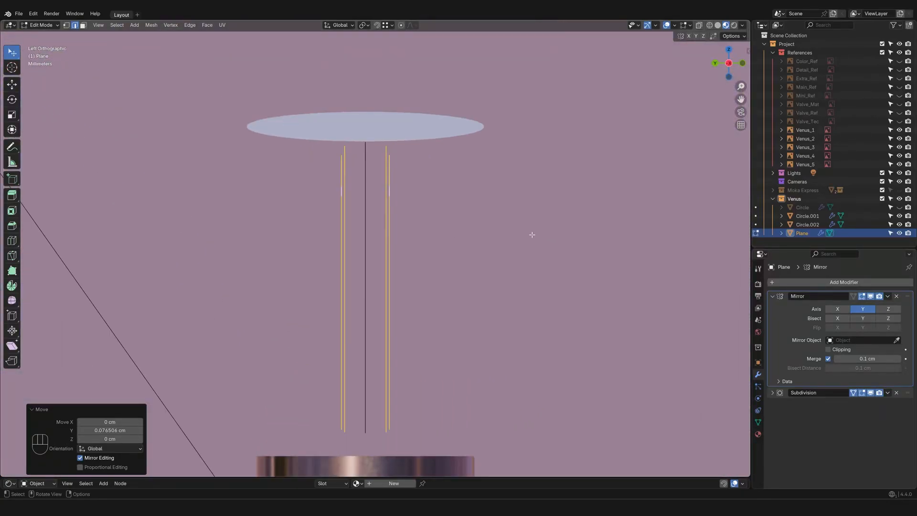
{"action": "key", "text": "r"}
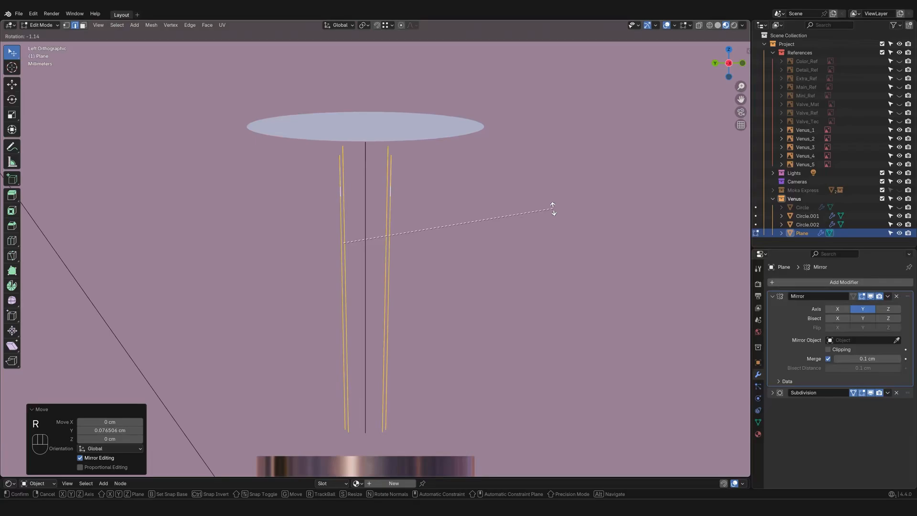
{"action": "left_click", "coordinate": [553, 210]}
{"action": "key", "text": "g"}
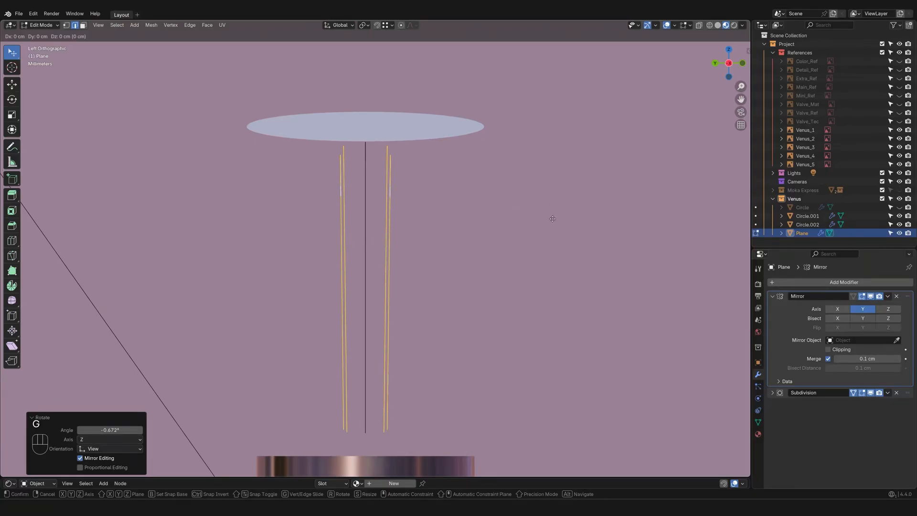
{"action": "key", "text": "y"}
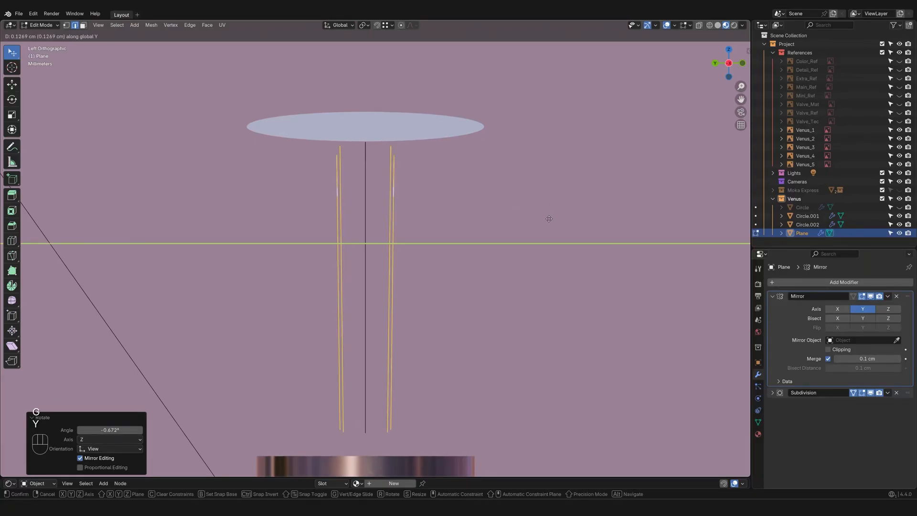
{"action": "left_click", "coordinate": [547, 219]}
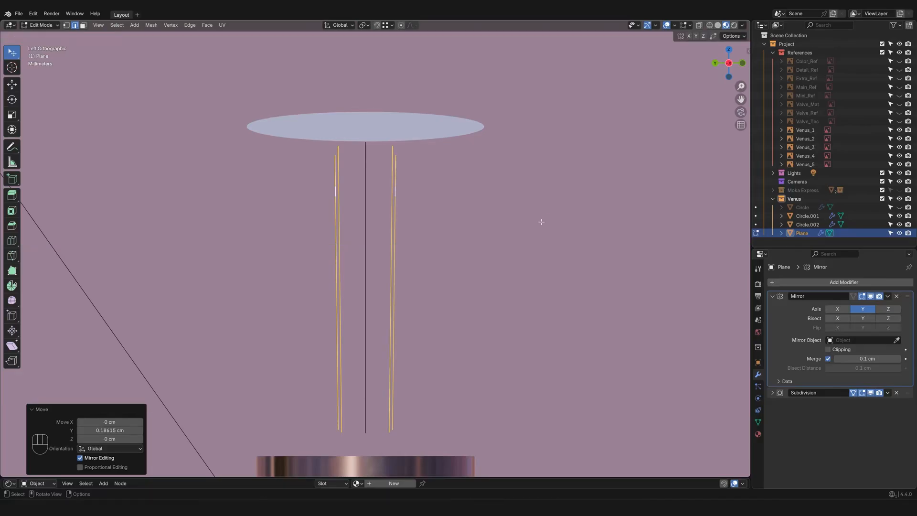
Step: In top view, connect the centre curve's end vertex at the pot to the adjacent offset curve's end vertex with an edge
{"action": "scroll", "coordinate": [543, 221], "scroll_direction": "down", "scroll_amount": 3}
{"action": "middle_click_drag", "start_coordinate": [543, 221], "coordinate": [507, 268]}
{"action": "middle_click_drag", "start_coordinate": [507, 268], "coordinate": [474, 262], "text": "shift"}
{"action": "middle_click_drag", "start_coordinate": [474, 261], "coordinate": [467, 235]}
{"action": "middle_click_drag", "start_coordinate": [468, 235], "coordinate": [413, 238], "text": "shift"}
{"action": "middle_click_drag", "start_coordinate": [413, 238], "coordinate": [383, 260]}
{"action": "scroll", "coordinate": [365, 259], "scroll_direction": "up", "scroll_amount": 5}
{"action": "middle_click_drag", "start_coordinate": [272, 258], "coordinate": [433, 311], "text": "shift"}
{"action": "left_click", "coordinate": [729, 54]}
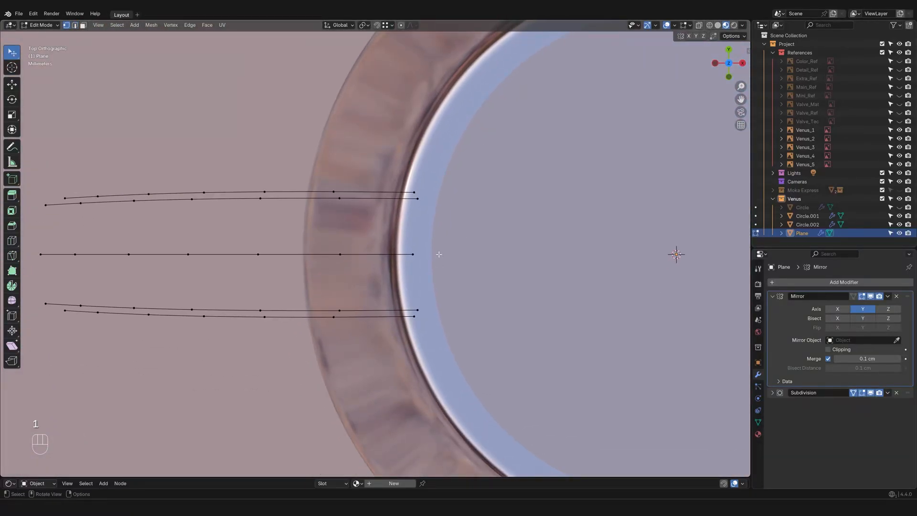
{"action": "left_click", "coordinate": [422, 254]}
{"action": "scroll", "coordinate": [432, 254], "scroll_direction": "up", "scroll_amount": 2}
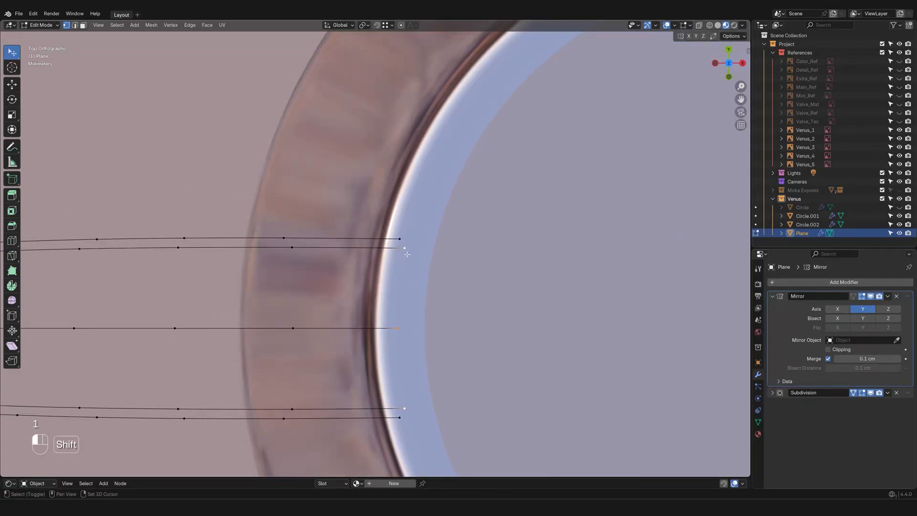
{"action": "key", "text": "f"}
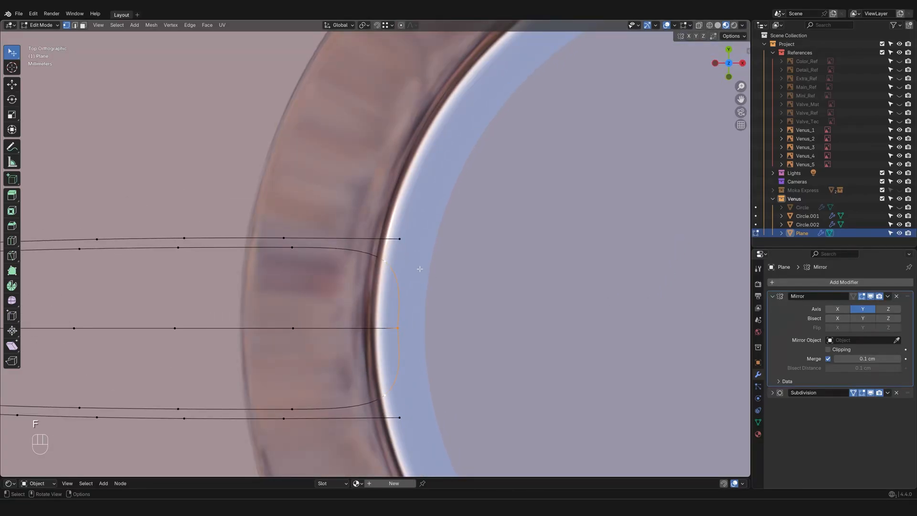
Step: Disable the Subdivision modifier's viewport display and connect the pot-side end vertices of the two offset curves with an edge
{"action": "left_click", "coordinate": [870, 392]}
{"action": "left_click", "coordinate": [406, 248], "text": "shift"}
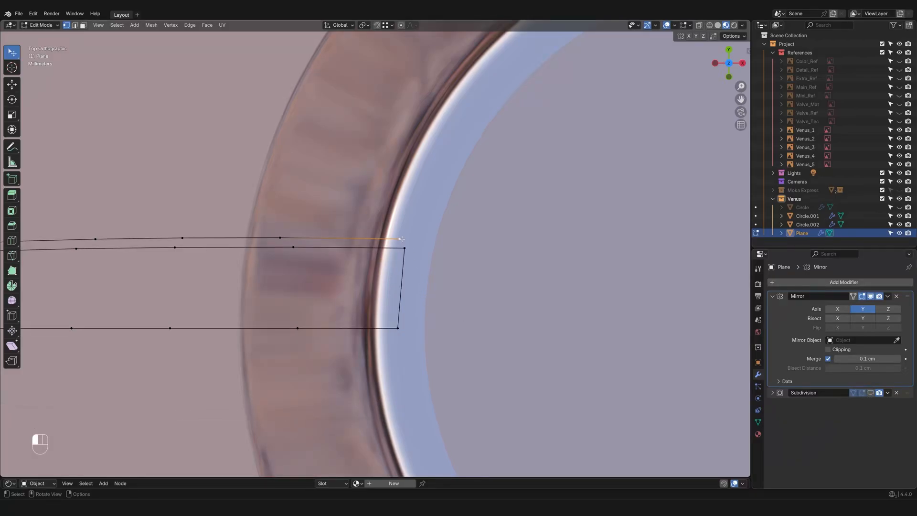
{"action": "left_click", "coordinate": [405, 248], "text": "shift"}
Step: In back view, move the lowest offset curve's end vertex about 0.13 cm toward the pot joint in the reference image
{"action": "scroll", "coordinate": [461, 248], "scroll_direction": "down", "scroll_amount": 6}
{"action": "middle_click_drag", "start_coordinate": [461, 249], "coordinate": [689, 131]}
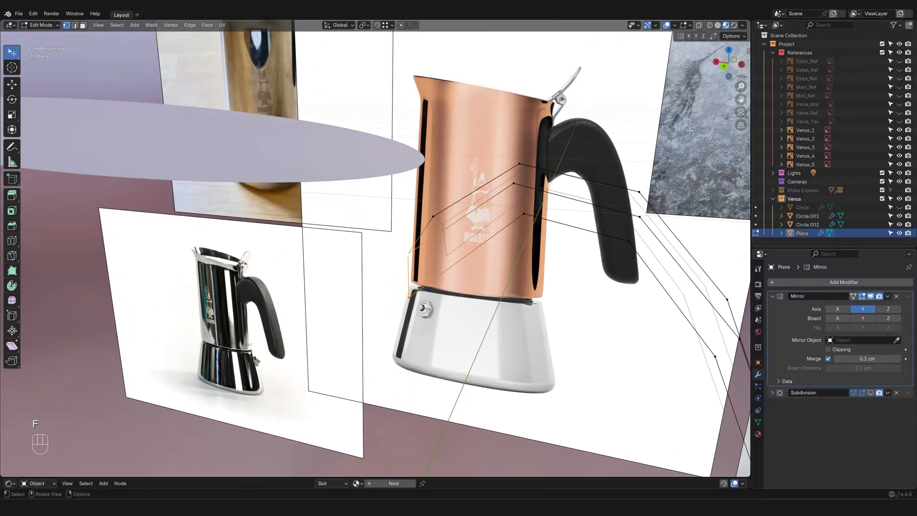
{"action": "left_click", "coordinate": [724, 67]}
{"action": "middle_click_drag", "start_coordinate": [485, 311], "coordinate": [480, 261], "text": "shift"}
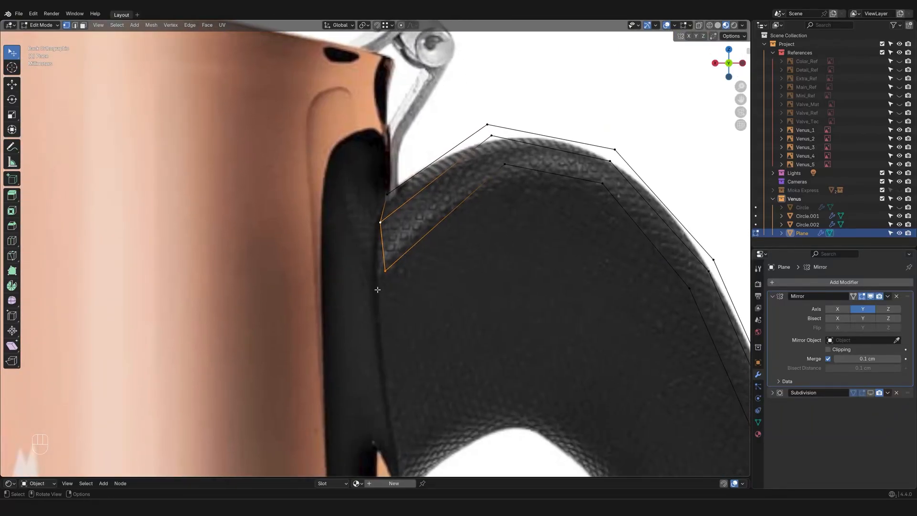
{"action": "scroll", "coordinate": [377, 289], "scroll_direction": "up", "scroll_amount": 2}
{"action": "left_click", "coordinate": [380, 279]}
{"action": "key", "text": "g"}
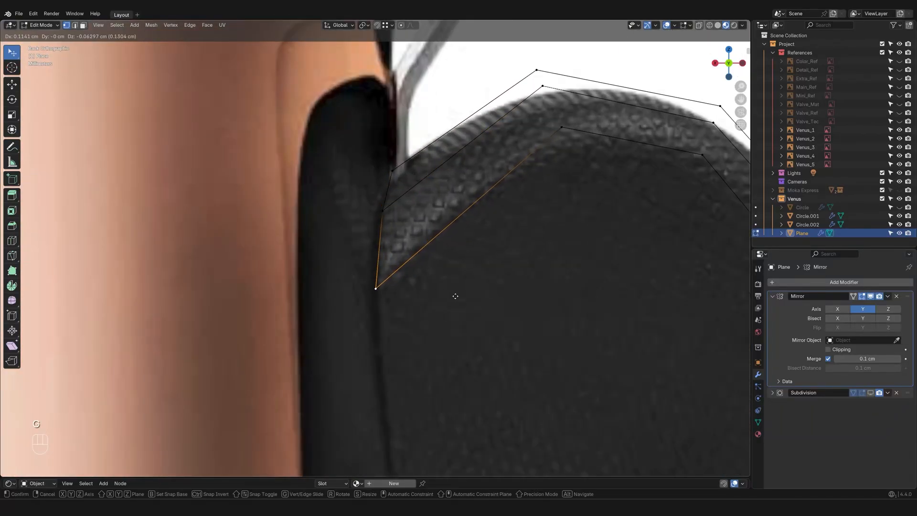
{"action": "left_click", "coordinate": [456, 297]}
Step: Shift the middle curve's end vertex about 0.03 cm toward the pot and nudge the lowest end vertex about 0.03 cm the same way
{"action": "left_click", "coordinate": [389, 223]}
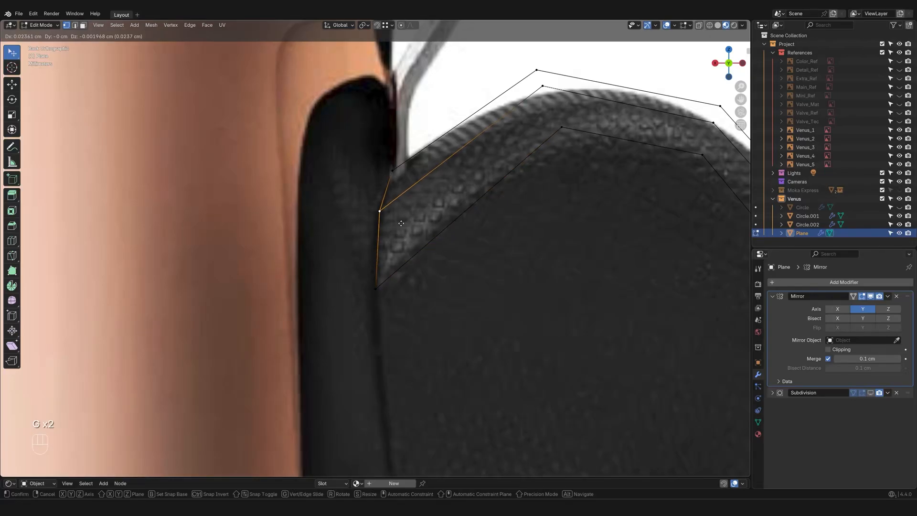
{"action": "key", "text": "g"}
{"action": "left_click", "coordinate": [401, 223]}
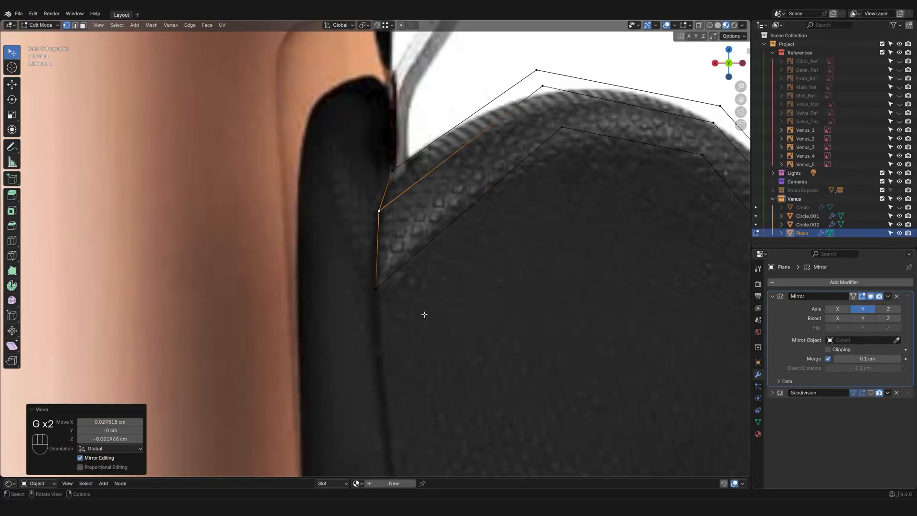
{"action": "left_click", "coordinate": [387, 289]}
{"action": "key", "text": "g"}
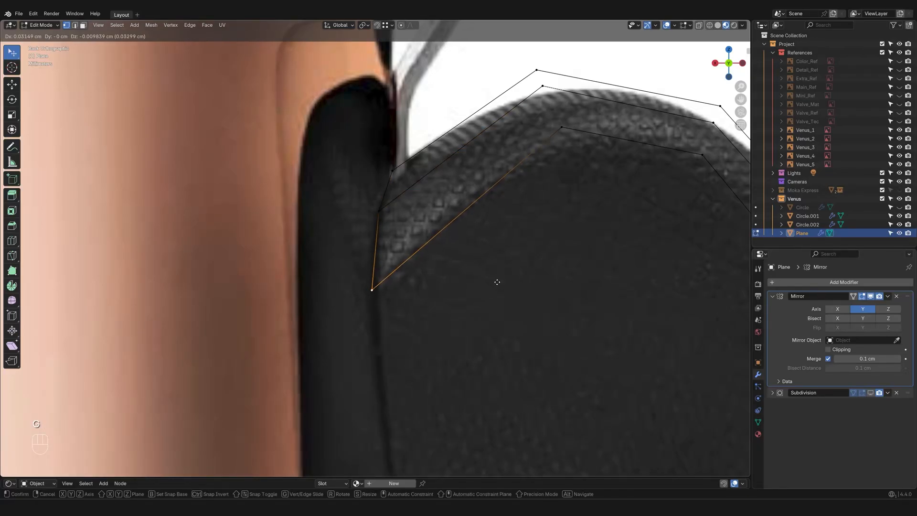
{"action": "left_click", "coordinate": [497, 282]}
Step: In top view, move the lowest offset curve's pot-side end vertex about 0.03 cm along X toward the pot
{"action": "scroll", "coordinate": [497, 282], "scroll_direction": "down", "scroll_amount": 6}
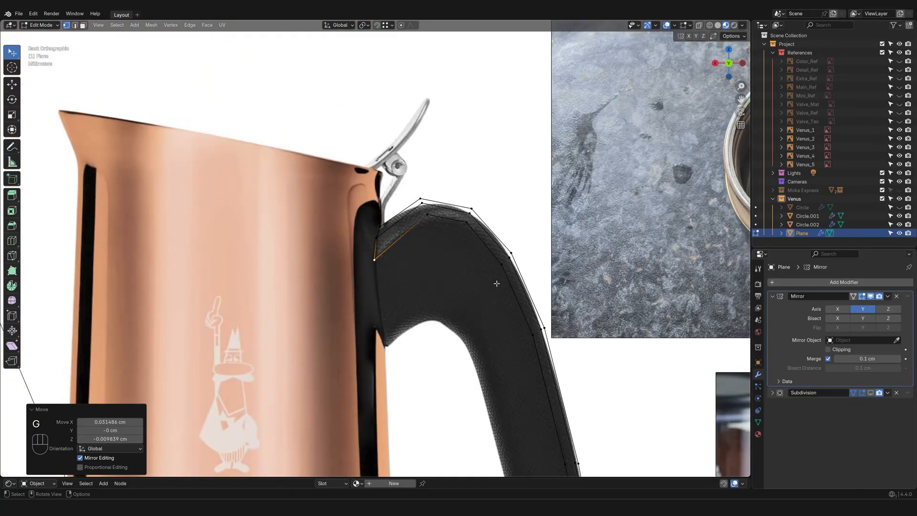
{"action": "left_click", "coordinate": [730, 51]}
{"action": "middle_click_drag", "start_coordinate": [553, 260], "coordinate": [557, 235], "text": "shift"}
{"action": "scroll", "coordinate": [525, 248], "scroll_direction": "up", "scroll_amount": 4}
{"action": "scroll", "coordinate": [473, 270], "scroll_direction": "up", "scroll_amount": 5}
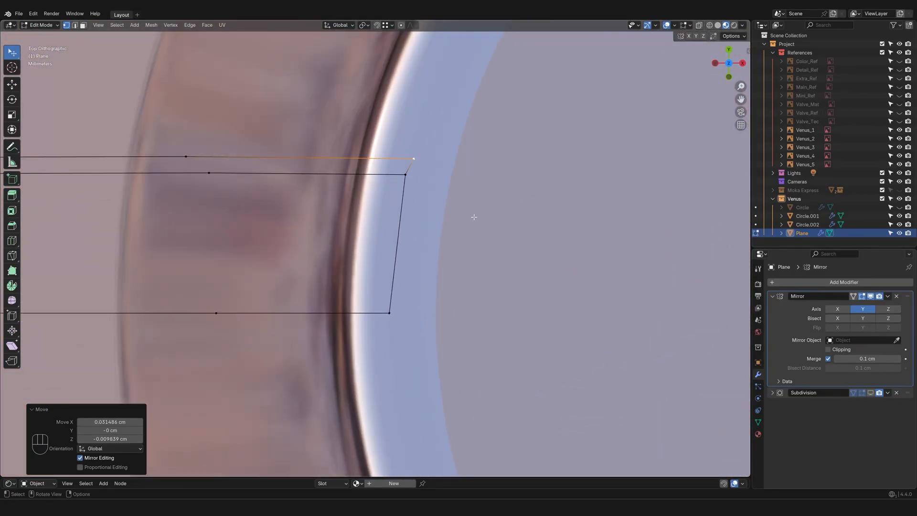
{"action": "key", "text": "g"}
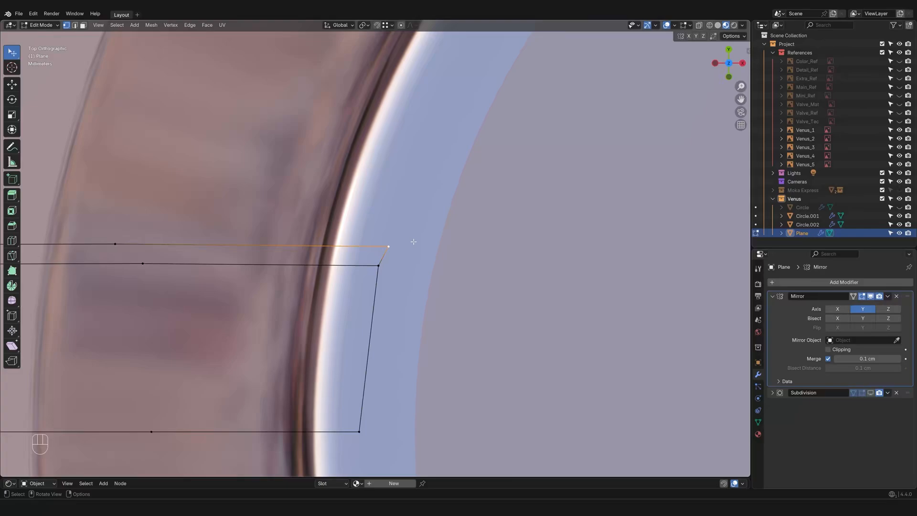
{"action": "key", "text": "y"}
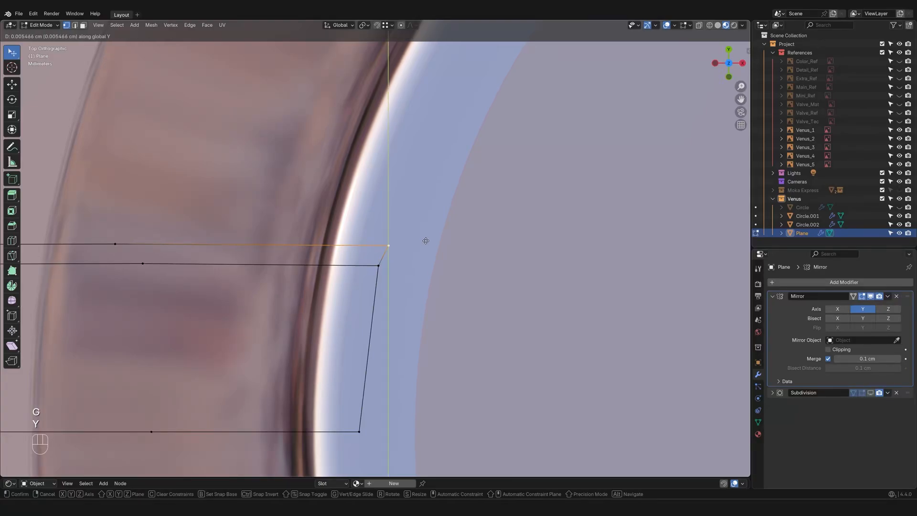
{"action": "key", "text": "x"}
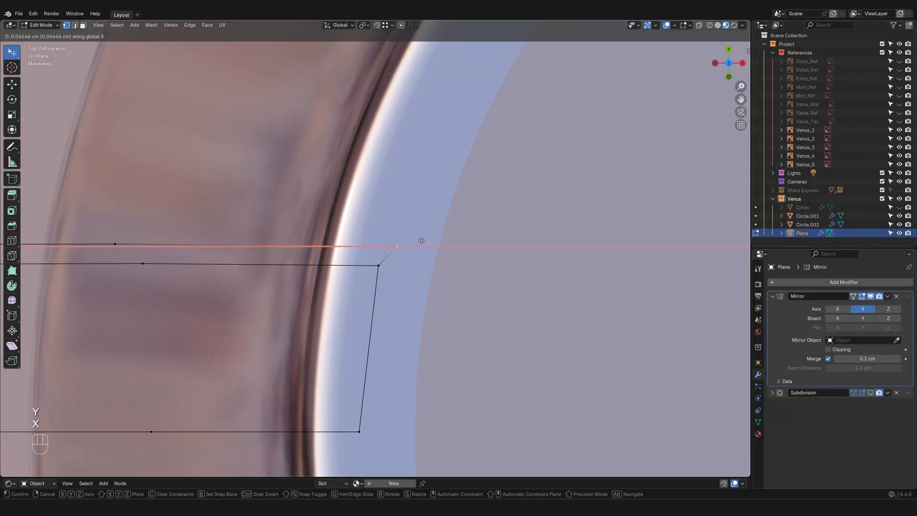
{"action": "left_click", "coordinate": [418, 240]}
{"action": "scroll", "coordinate": [421, 242], "scroll_direction": "down", "scroll_amount": 3}
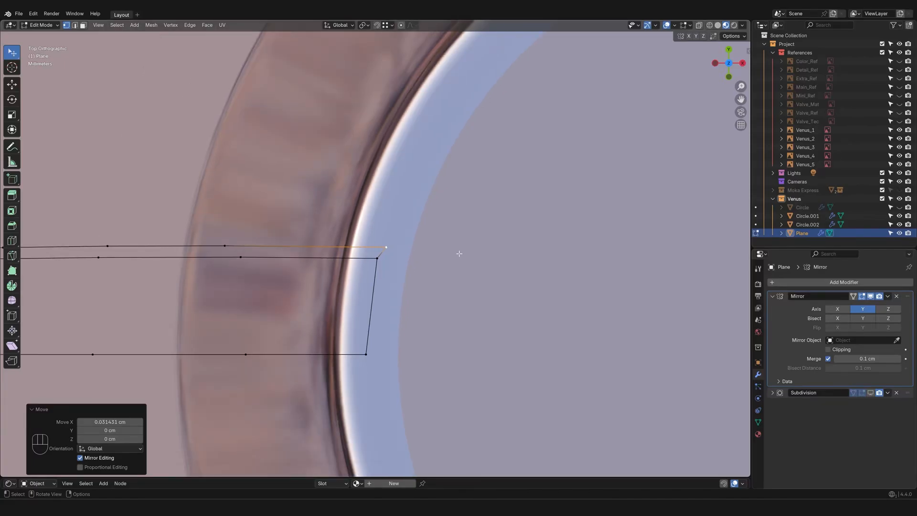
Step: In back view, examine the handle's underside, lower end and pot joint in the reference image against the existing curves
{"action": "middle_click_drag", "start_coordinate": [488, 233], "coordinate": [490, 275], "text": "shift"}
{"action": "left_click", "coordinate": [730, 49]}
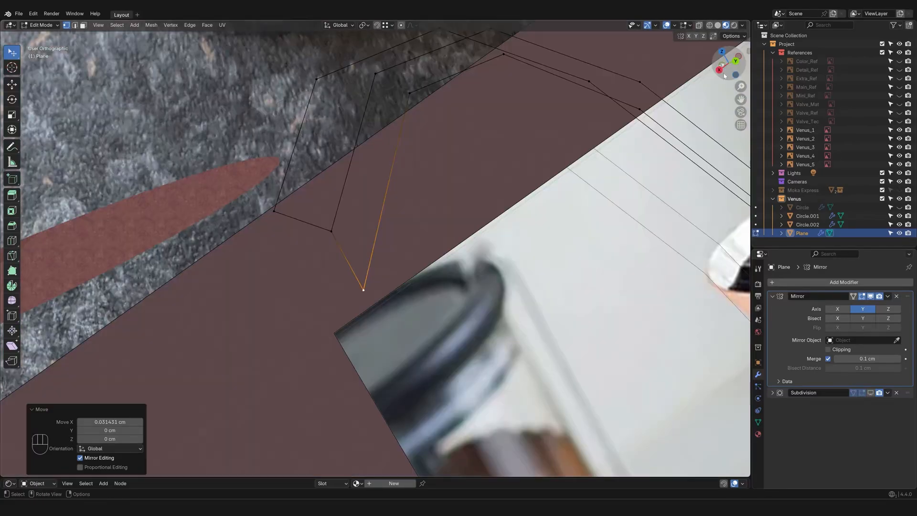
{"action": "scroll", "coordinate": [477, 220], "scroll_direction": "up", "scroll_amount": 2}
{"action": "middle_click_drag", "start_coordinate": [494, 226], "coordinate": [450, 241], "text": "shift"}
{"action": "scroll", "coordinate": [467, 202], "scroll_direction": "down", "scroll_amount": 1}
{"action": "scroll", "coordinate": [448, 237], "scroll_direction": "up", "scroll_amount": 4}
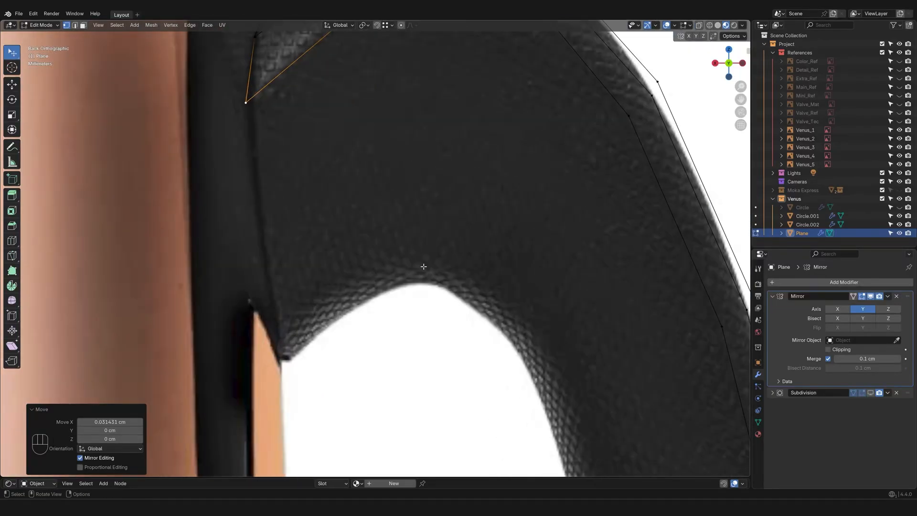
{"action": "scroll", "coordinate": [452, 264], "scroll_direction": "down", "scroll_amount": 2}
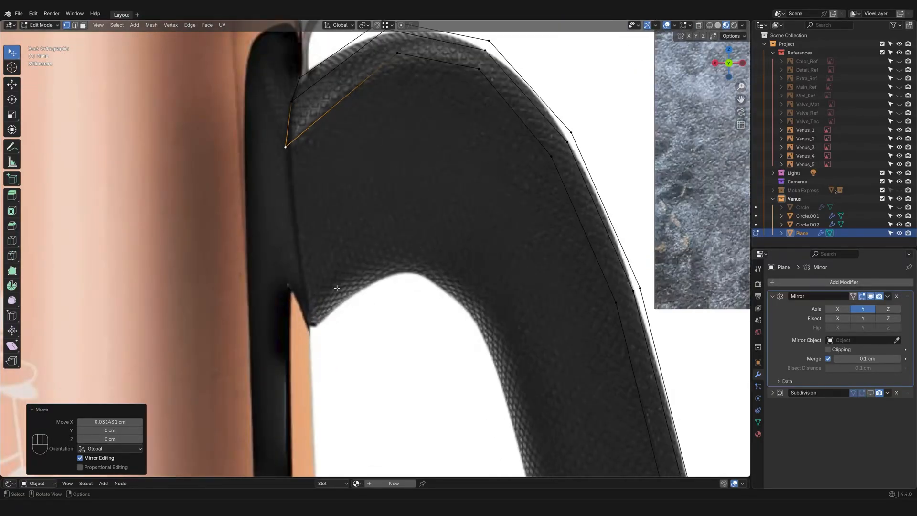
{"action": "scroll", "coordinate": [344, 320], "scroll_direction": "down", "scroll_amount": 3}
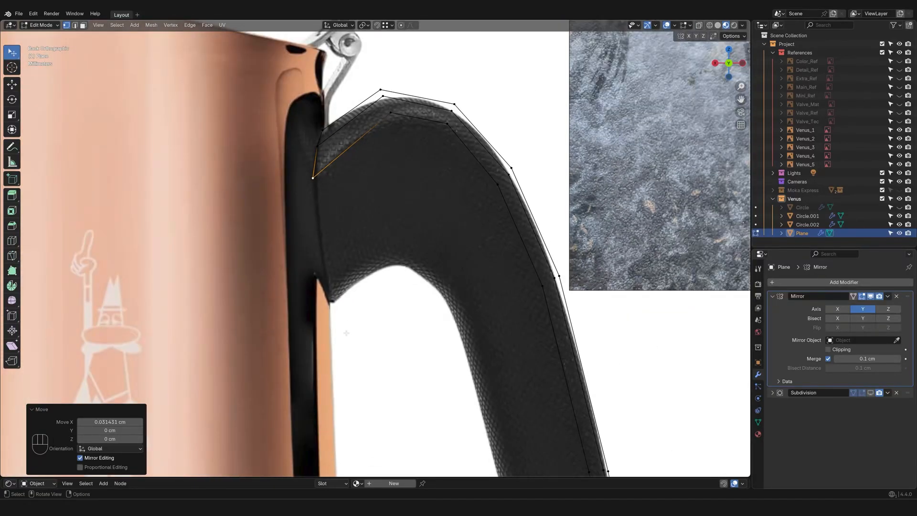
{"action": "scroll", "coordinate": [376, 297], "scroll_direction": "up", "scroll_amount": 1}
{"action": "middle_click_drag", "start_coordinate": [376, 297], "coordinate": [321, 159], "text": "shift"}
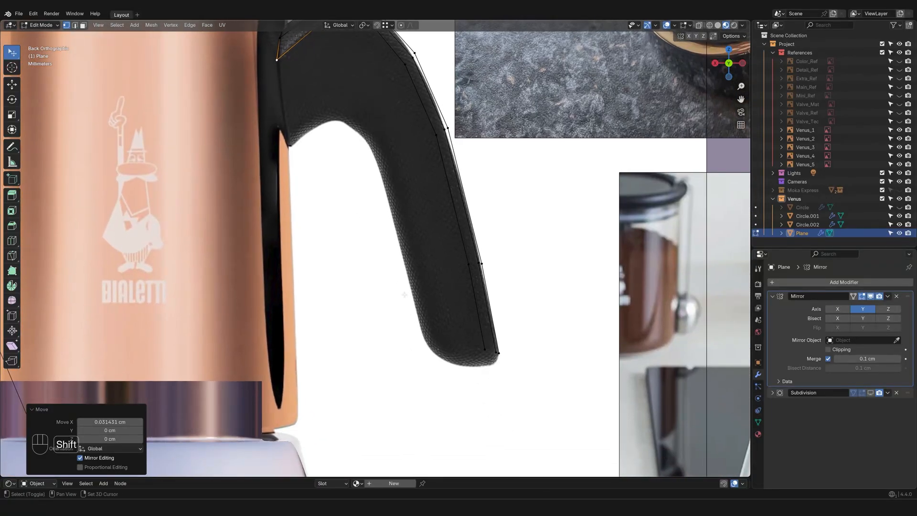
{"action": "scroll", "coordinate": [422, 303], "scroll_direction": "up", "scroll_amount": 5, "text": "shift"}
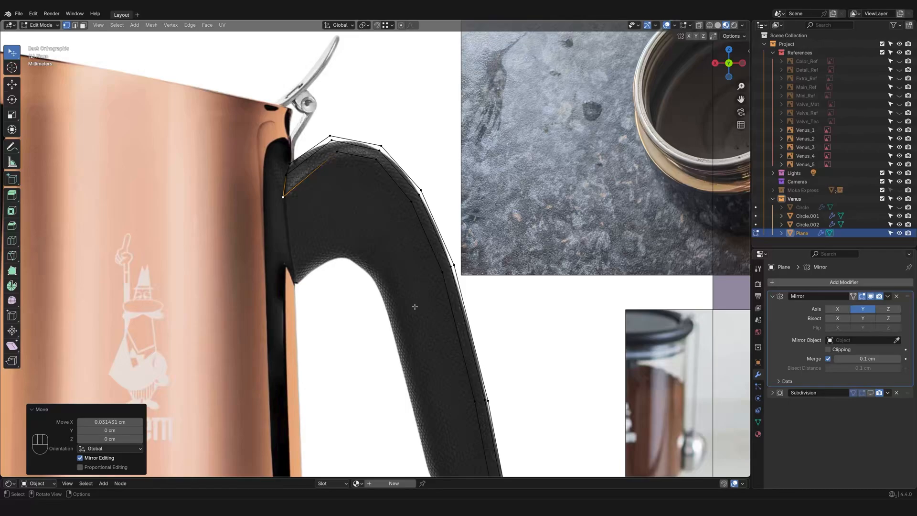
{"action": "key", "text": "shift"}
{"action": "scroll", "coordinate": [374, 267], "scroll_direction": "up", "scroll_amount": 2}
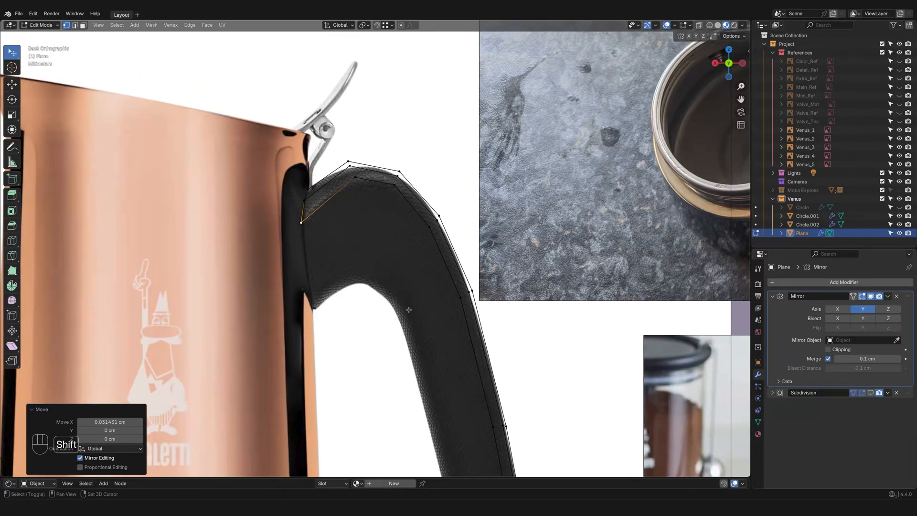
Step: Try to loop-select only the lowest offset curve of the handle in edge mode
{"action": "left_click", "coordinate": [448, 194], "text": "alt"}
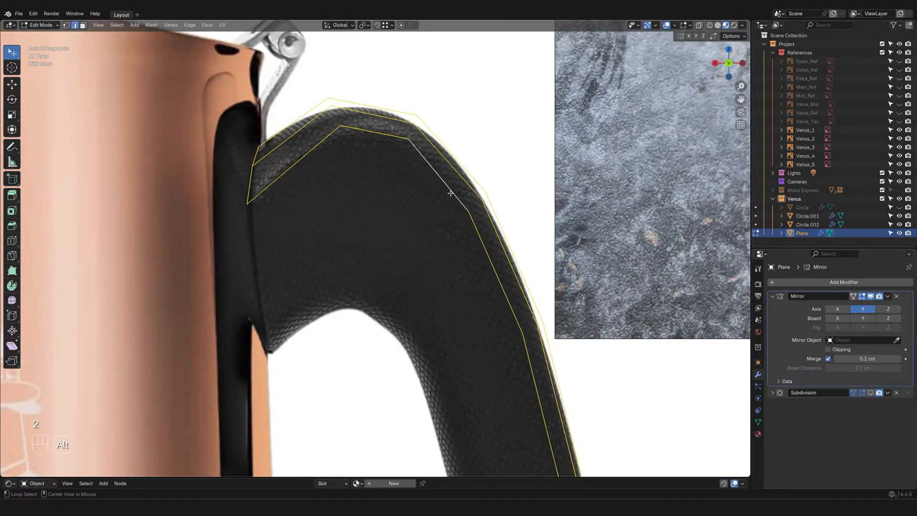
{"action": "left_click", "coordinate": [266, 191]}
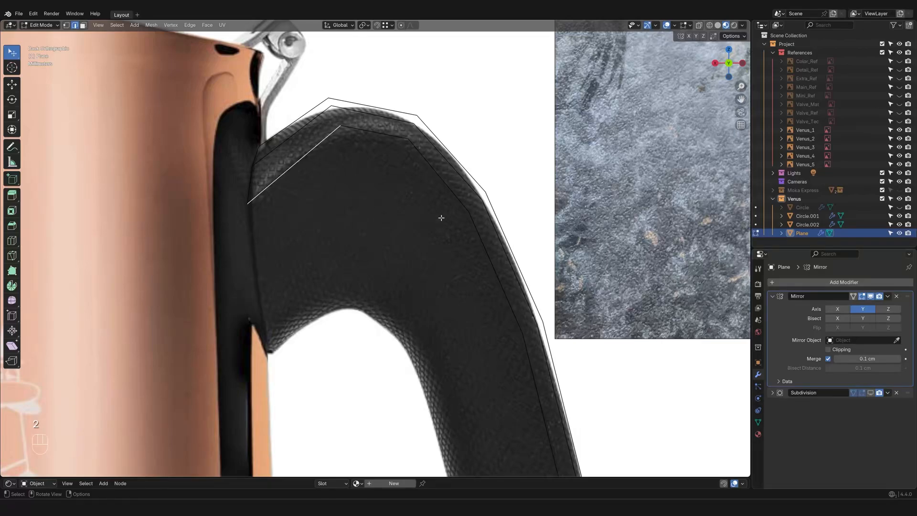
{"action": "left_click", "coordinate": [450, 188], "text": "alt"}
{"action": "scroll", "coordinate": [451, 211], "scroll_direction": "down", "scroll_amount": 3}
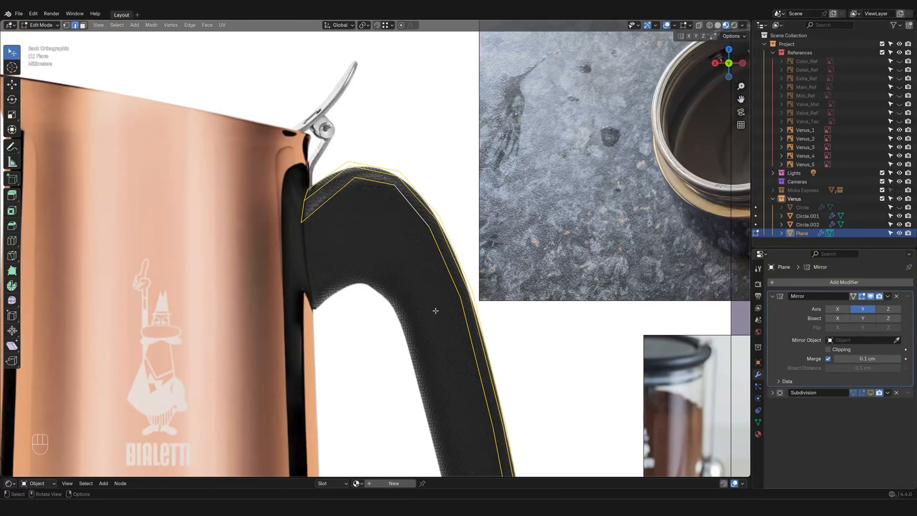
{"action": "scroll", "coordinate": [334, 220], "scroll_direction": "down", "scroll_amount": 2}
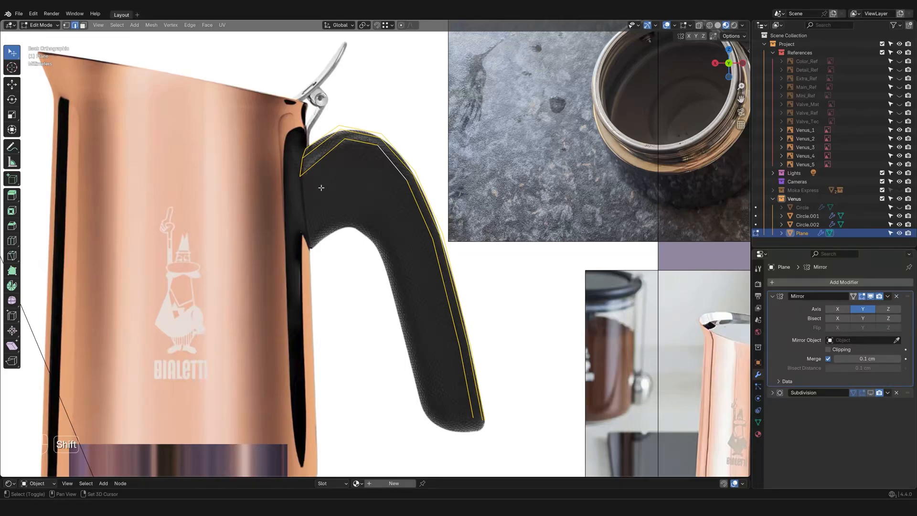
{"action": "middle_click_drag", "start_coordinate": [324, 185], "coordinate": [339, 253], "text": "shift"}
{"action": "scroll", "coordinate": [352, 245], "scroll_direction": "up", "scroll_amount": 6}
{"action": "middle_click_drag", "start_coordinate": [382, 208], "coordinate": [432, 275], "text": "shift"}
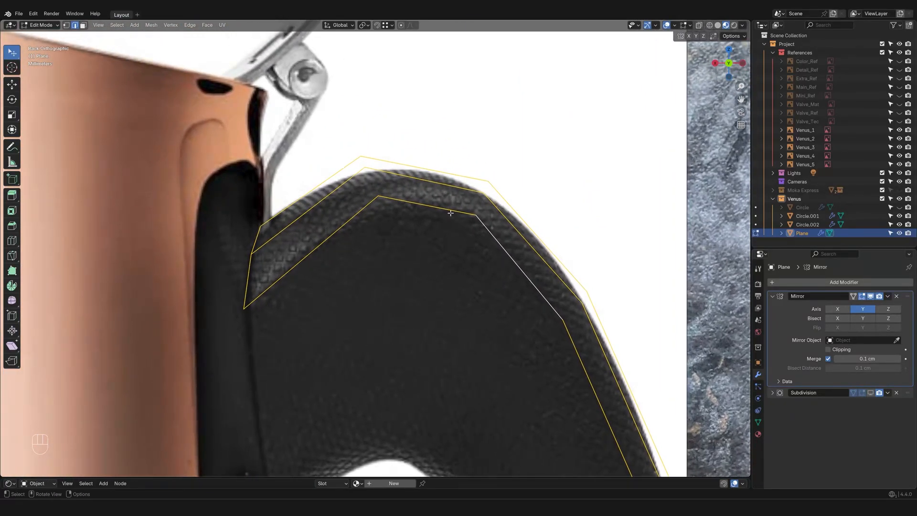
Step: Hide the short pot-side edge that joins the lowest offset curve to the middle curve
{"action": "left_click", "coordinate": [290, 250]}
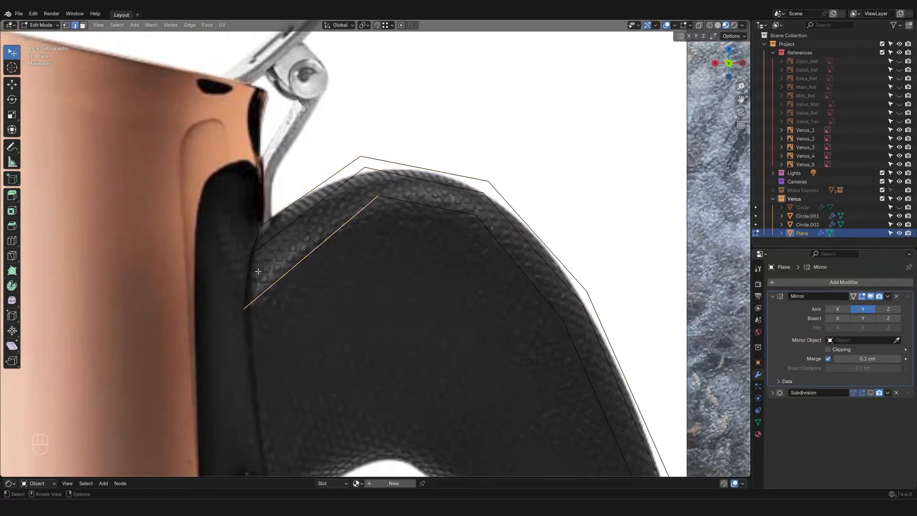
{"action": "left_click", "coordinate": [249, 272]}
{"action": "key", "text": "h"}
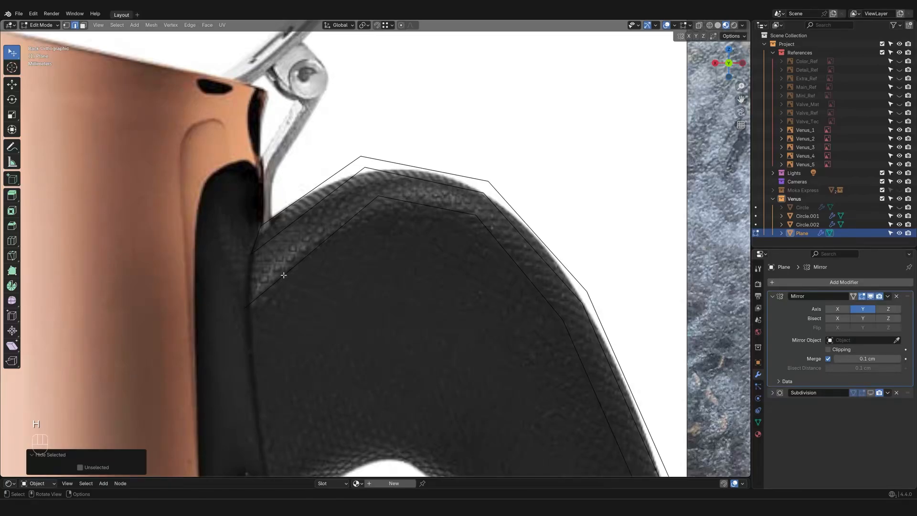
Step: Loop-select the lowest offset curve and duplicate it about 0.93 cm downward in back view
{"action": "left_click", "coordinate": [284, 275], "text": "alt"}
{"action": "scroll", "coordinate": [396, 342], "scroll_direction": "down", "scroll_amount": 1}
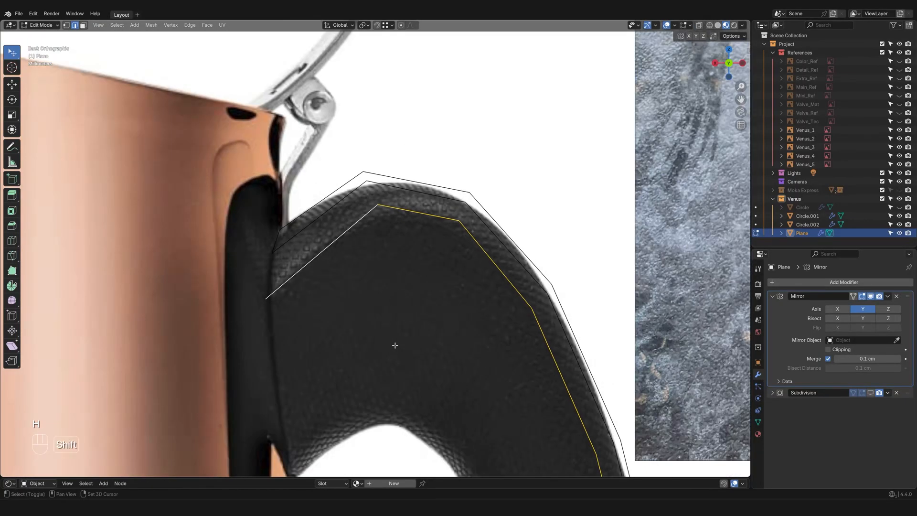
{"action": "middle_click_drag", "start_coordinate": [395, 342], "coordinate": [395, 251], "text": "shift"}
{"action": "key", "text": "shift+d"}
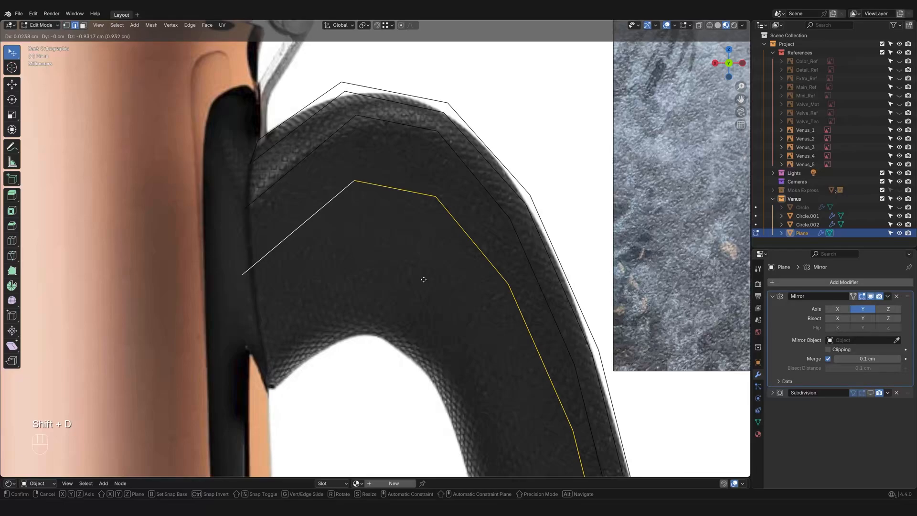
{"action": "left_click", "coordinate": [424, 279]}
Step: Scale the duplicated curve to about 0.864 and move it about 0.28 cm in X and -0.71 cm in Z
{"action": "scroll", "coordinate": [425, 301], "scroll_direction": "down", "scroll_amount": 3}
{"action": "middle_click_drag", "start_coordinate": [426, 303], "coordinate": [411, 206], "text": "shift"}
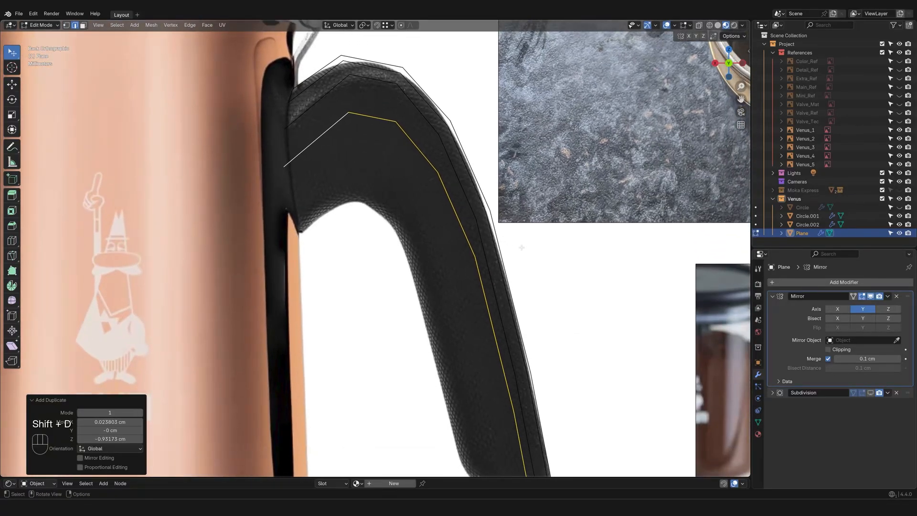
{"action": "key", "text": "s"}
{"action": "left_click", "coordinate": [543, 243]}
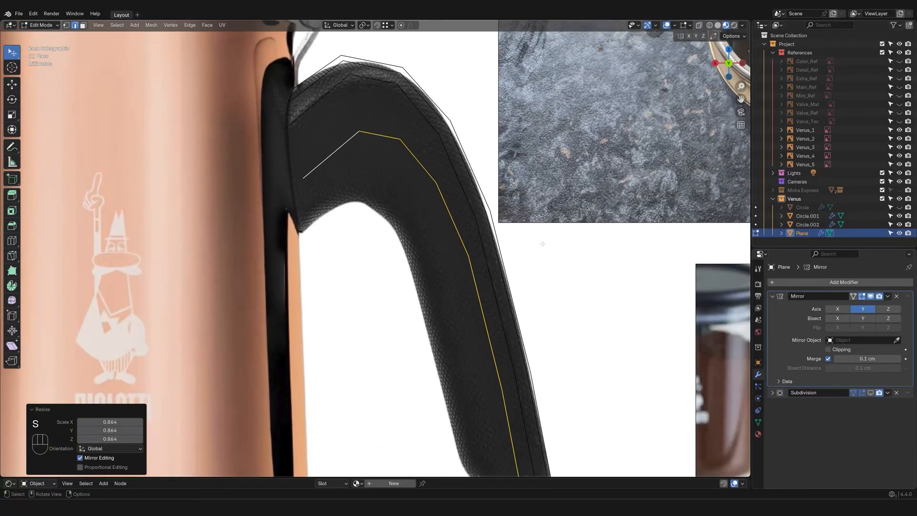
{"action": "key", "text": "g"}
{"action": "left_click", "coordinate": [530, 269]}
Step: Shrink the duplicated curve slightly and move it about 0.05 cm in X and 0.17 cm in Z inside the handle
{"action": "key", "text": "s"}
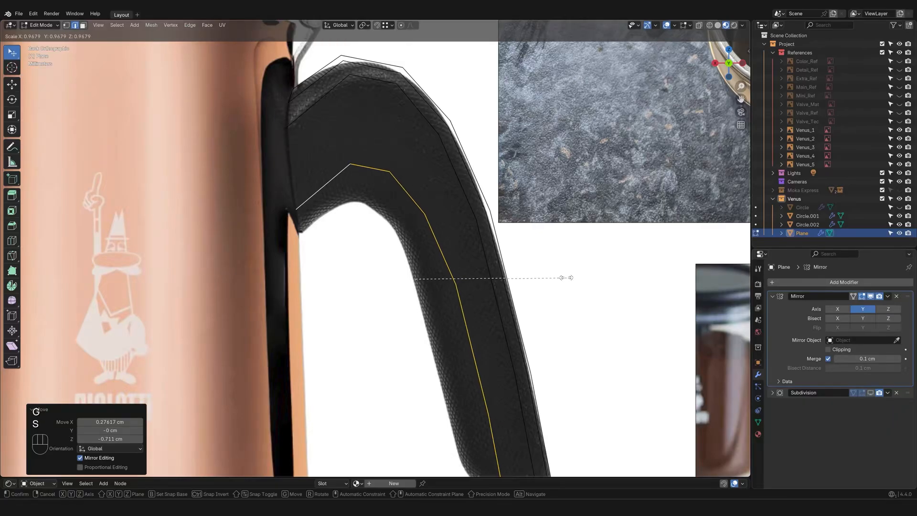
{"action": "left_click", "coordinate": [563, 277]}
{"action": "key", "text": "g"}
{"action": "left_click", "coordinate": [557, 270]}
Step: Scale the duplicated curve uniformly to about 0.933 and stretch it along X by about 1.095
{"action": "scroll", "coordinate": [557, 271], "scroll_direction": "down", "scroll_amount": 3}
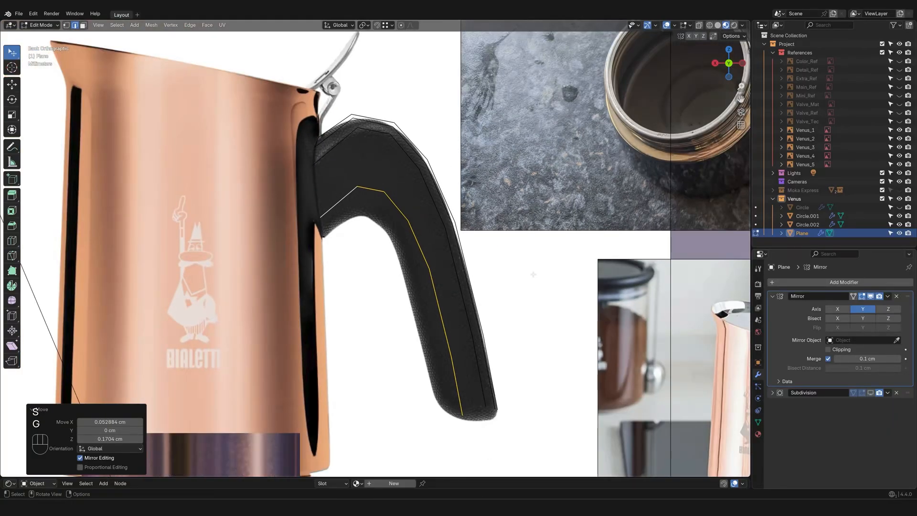
{"action": "scroll", "coordinate": [515, 271], "scroll_direction": "up", "scroll_amount": 2}
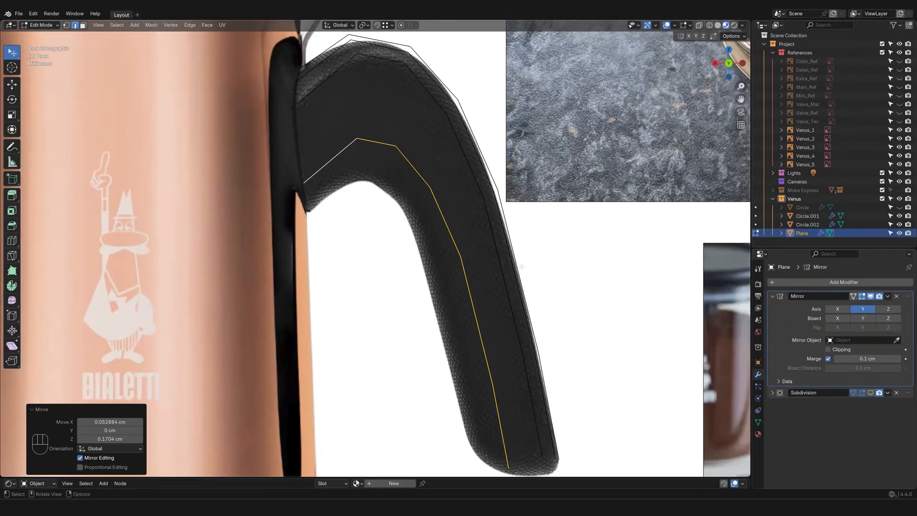
{"action": "key", "text": "s"}
{"action": "key", "text": "y"}
{"action": "key", "text": "s"}
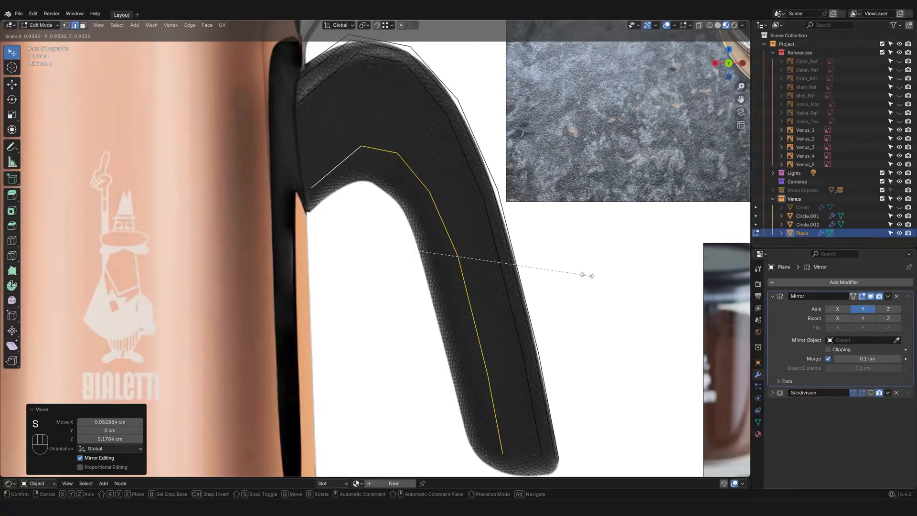
{"action": "key", "text": "s"}
{"action": "key", "text": "x"}
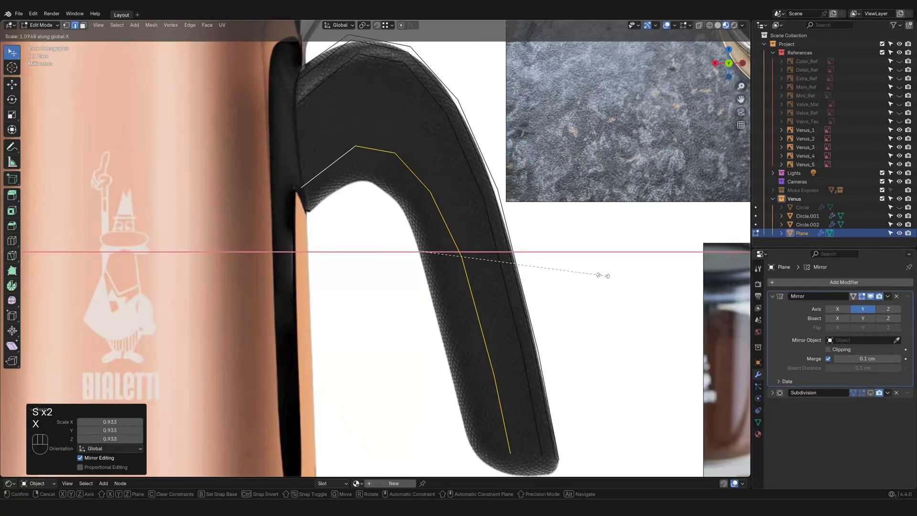
{"action": "left_click", "coordinate": [603, 276]}
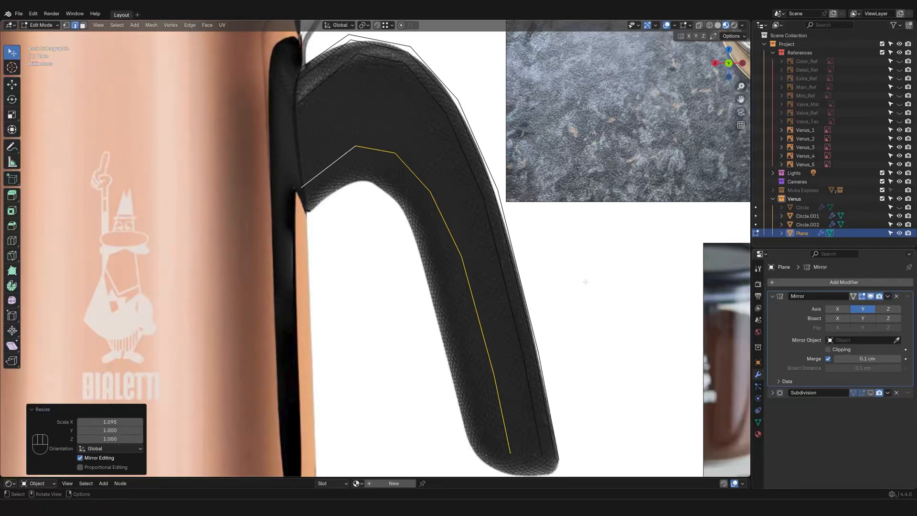
Step: Set the pivot to Active Element, make the curve's upper end vertex active, and scale the curve along X to about 0.879
{"action": "key", "text": "1"}
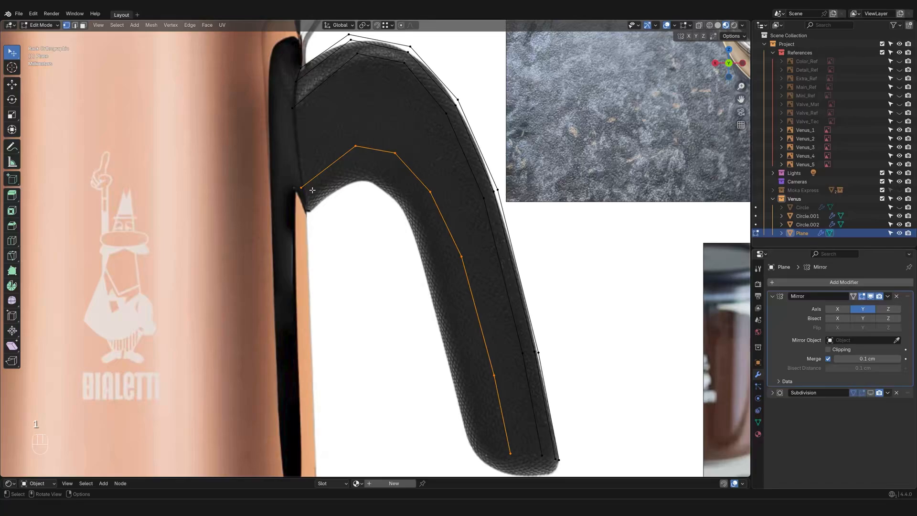
{"action": "left_click", "coordinate": [364, 25]}
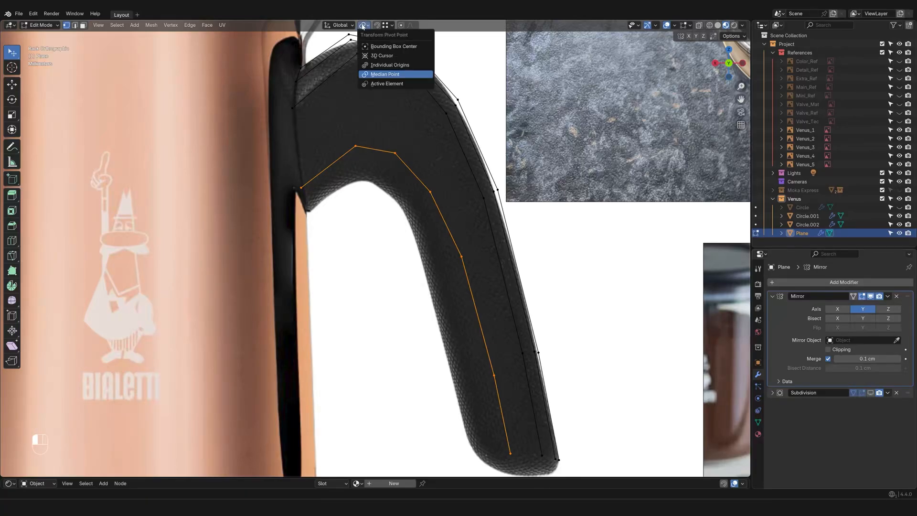
{"action": "left_click", "coordinate": [388, 84]}
{"action": "left_click", "coordinate": [301, 187], "text": "shift"}
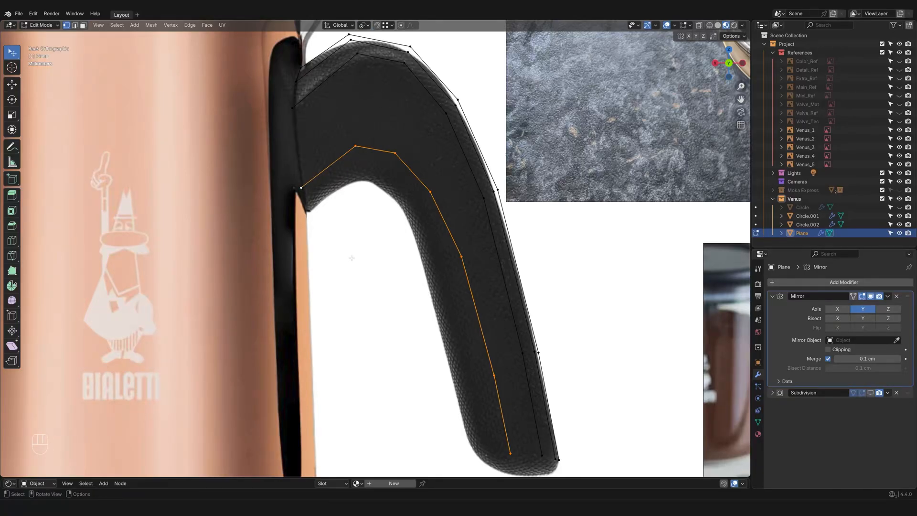
{"action": "key", "text": "s"}
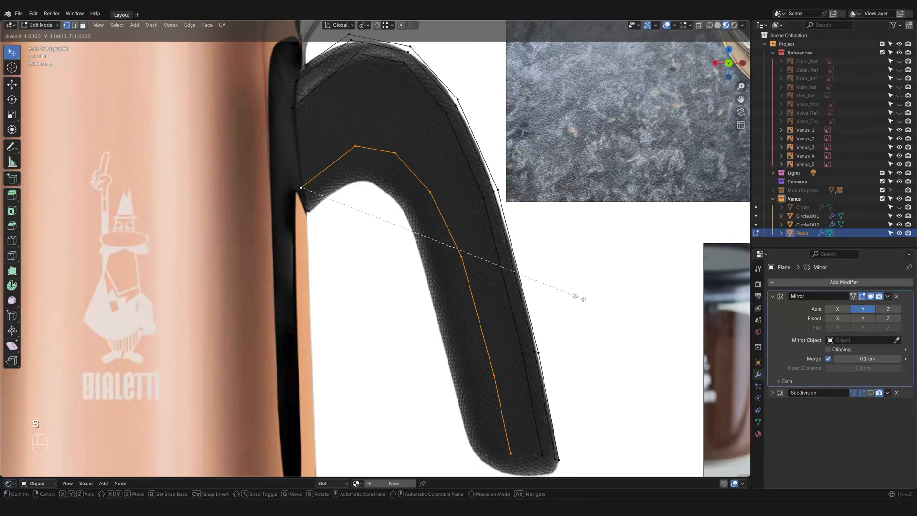
{"action": "key", "text": "x"}
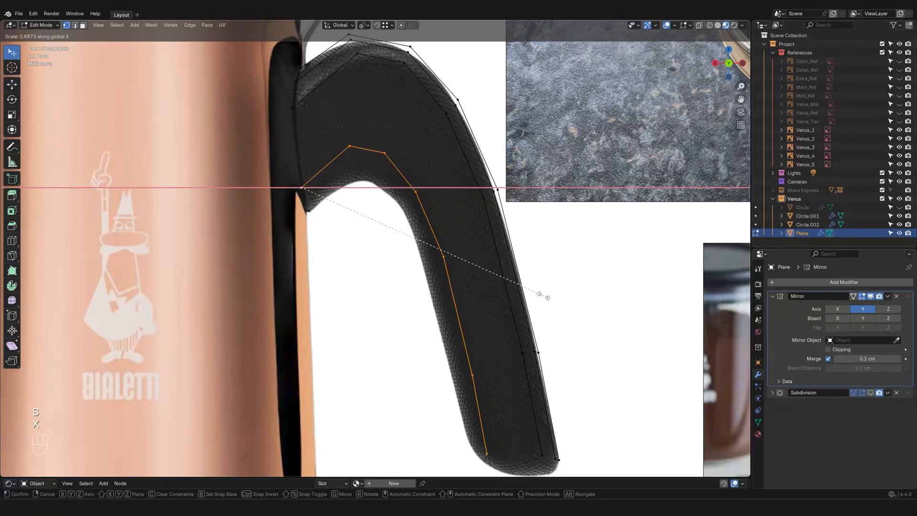
{"action": "left_click", "coordinate": [542, 295]}
Step: Scale the selected curve along Z to about 0.817 from its upper end vertex
{"action": "middle_click_drag", "start_coordinate": [541, 294], "coordinate": [536, 265], "text": "shift"}
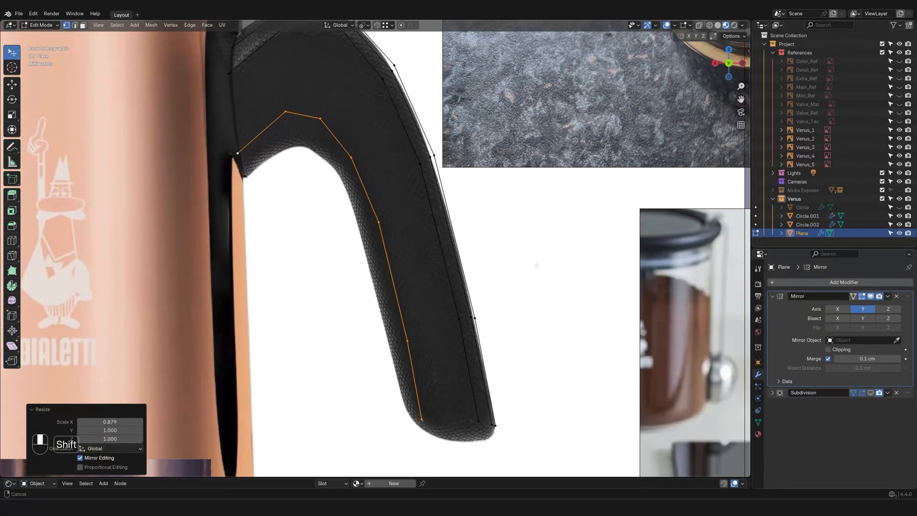
{"action": "key", "text": "s"}
{"action": "key", "text": "z"}
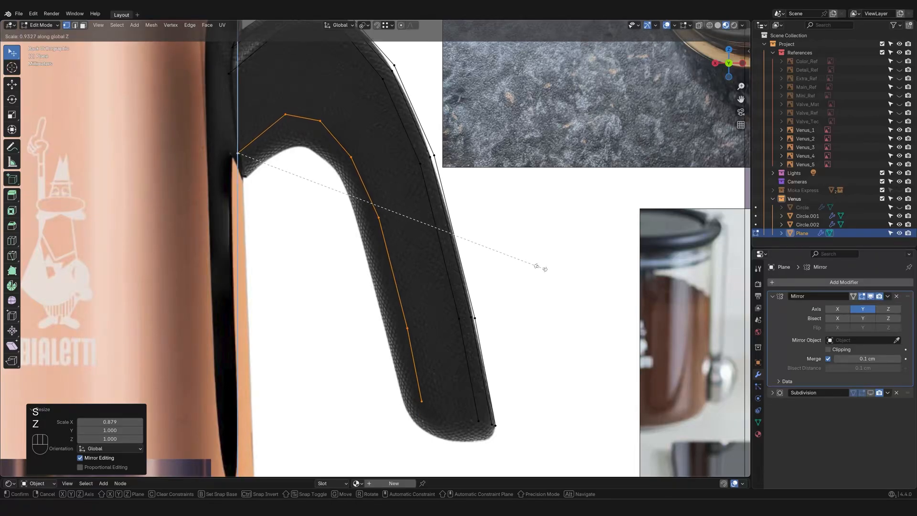
{"action": "left_click", "coordinate": [502, 251]}
Step: Move the curve up about 0.32 cm in Z and enlarge it uniformly to about 1.017
{"action": "key", "text": "g"}
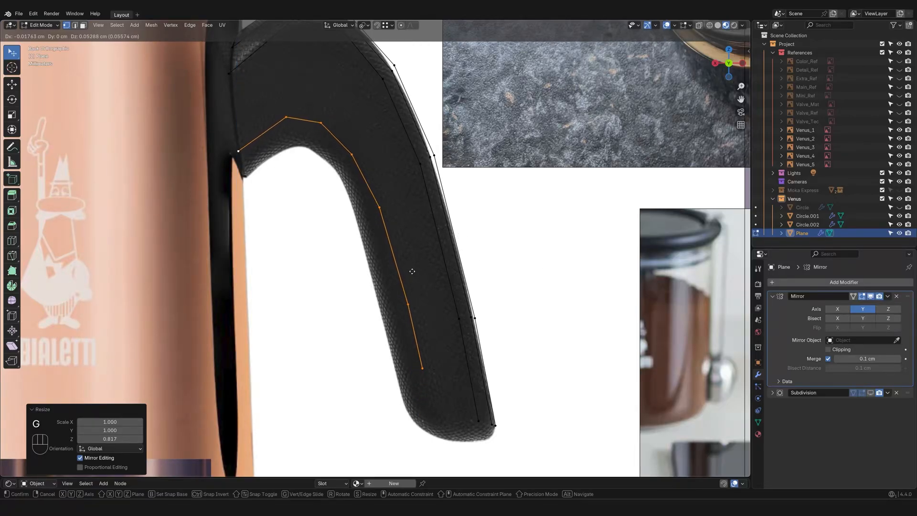
{"action": "left_click", "coordinate": [416, 262]}
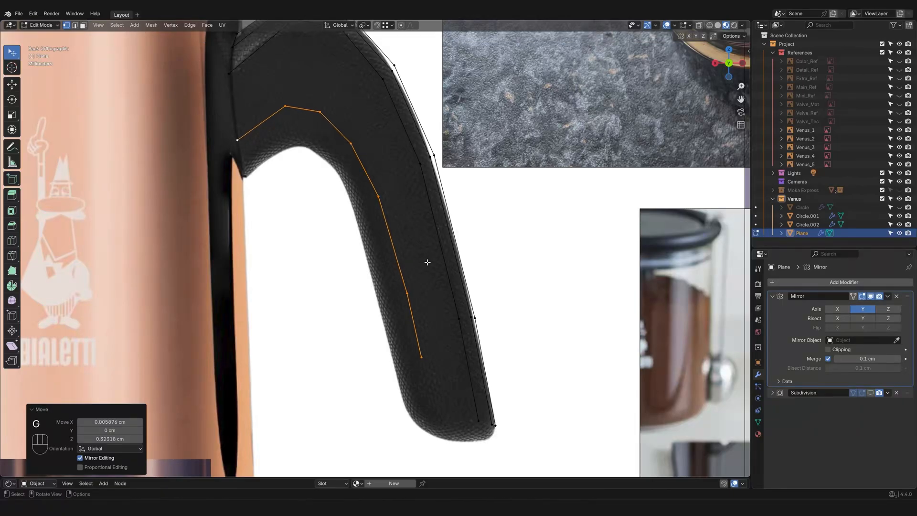
{"action": "key", "text": "s"}
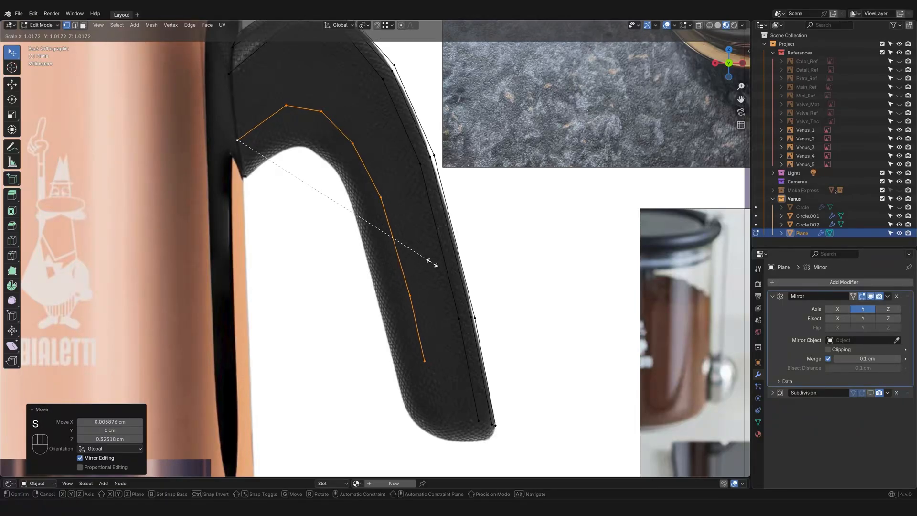
{"action": "left_click", "coordinate": [433, 262]}
Step: Loop-select the handle's outer outline curves and hide them, leaving only the inner curve
{"action": "left_click", "coordinate": [432, 368]}
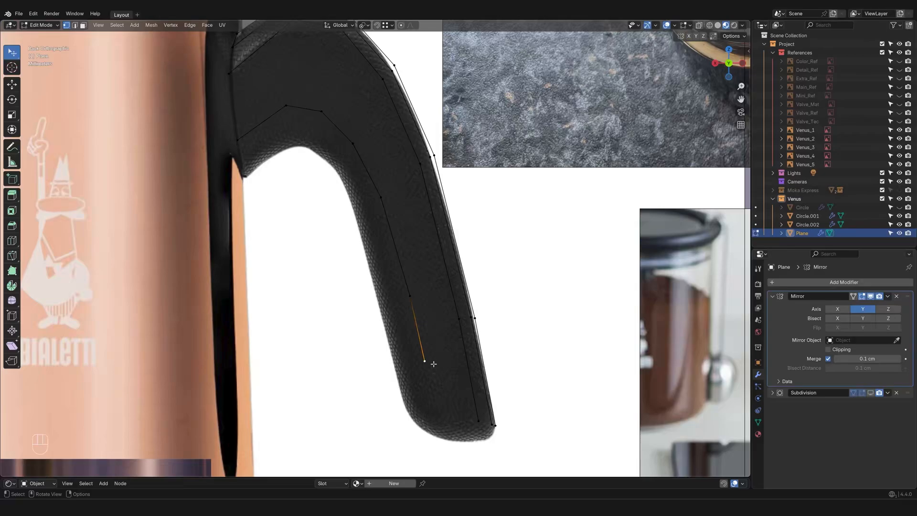
{"action": "left_click", "coordinate": [477, 335], "text": "alt"}
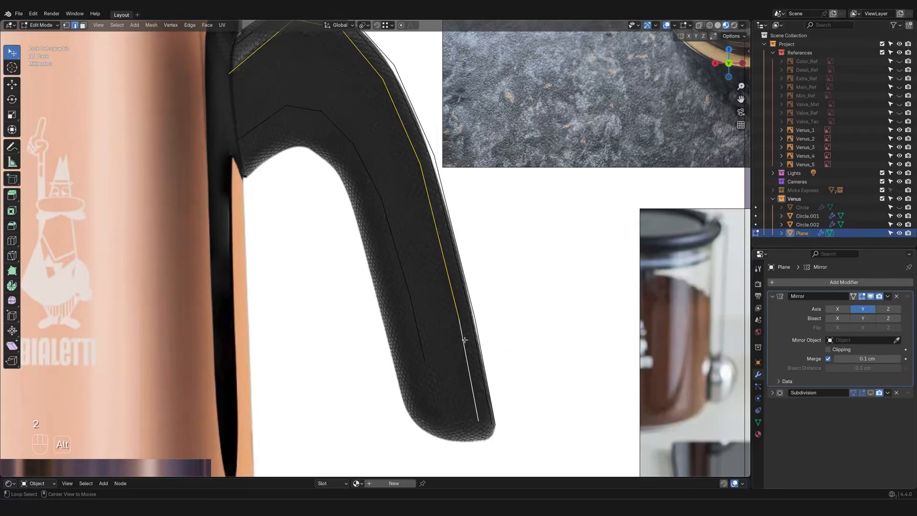
{"action": "left_click", "coordinate": [476, 339], "text": "alt+shift"}
{"action": "left_click", "coordinate": [481, 332], "text": "alt+shift"}
{"action": "left_click", "coordinate": [477, 333], "text": "alt+shift"}
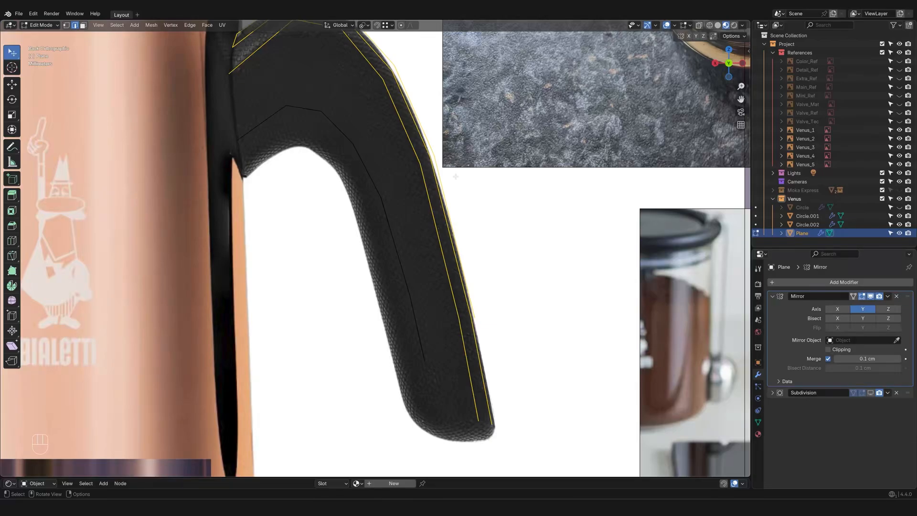
{"action": "key", "text": "h"}
Step: Move the inner curve's lower end vertex about 0.15 cm in X and -0.78 cm in Z with proportional editing sized about 6.3 cm
{"action": "key", "text": "1"}
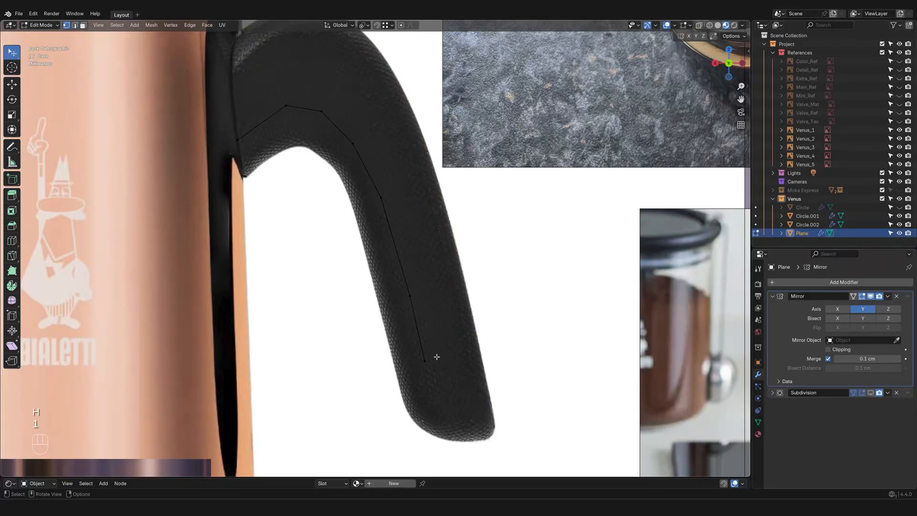
{"action": "left_click", "coordinate": [434, 362]}
{"action": "key", "text": "o"}
{"action": "key", "text": "g"}
{"action": "scroll", "coordinate": [473, 335], "scroll_direction": "up", "scroll_amount": 5}
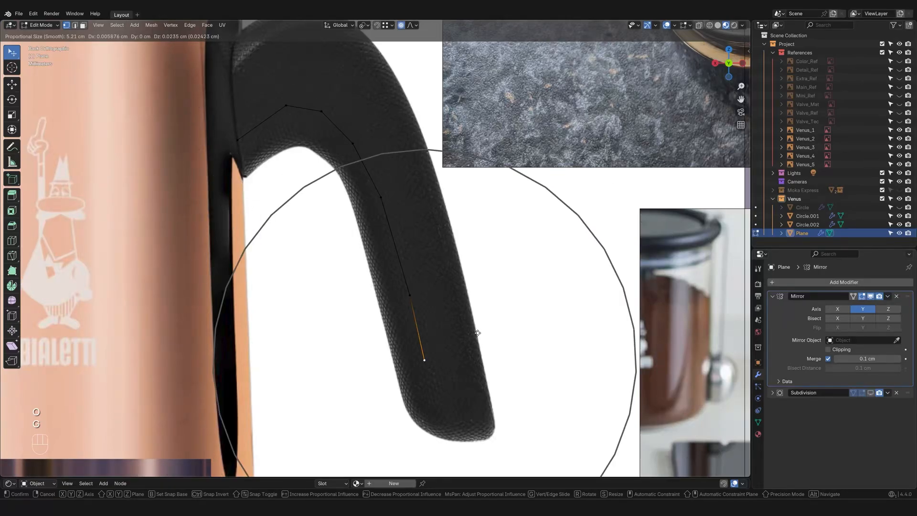
{"action": "scroll", "coordinate": [471, 351], "scroll_direction": "down", "scroll_amount": 2}
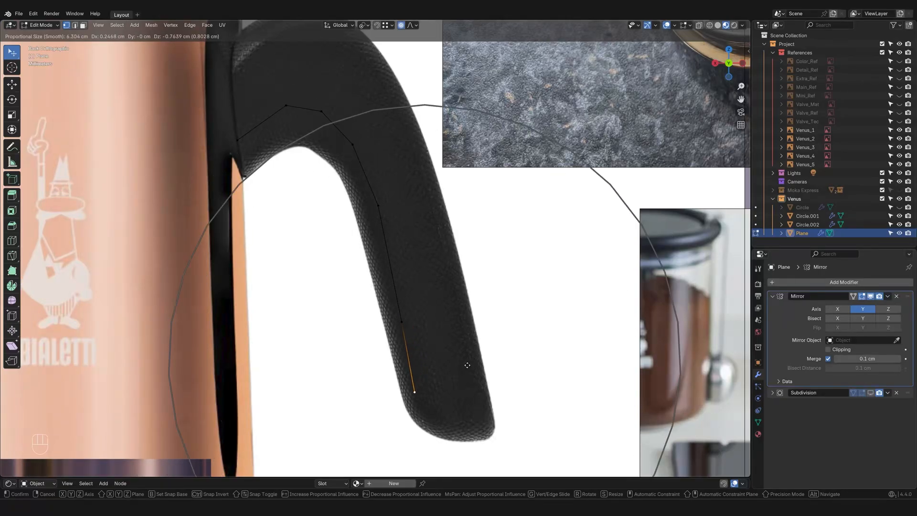
{"action": "left_click", "coordinate": [467, 365]}
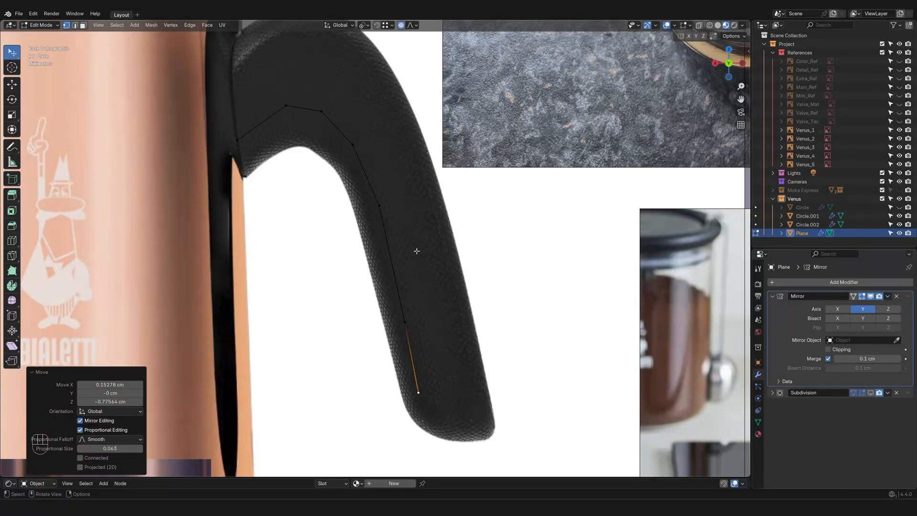
Step: Move the lower end vertex about -0.35 cm in X and -0.38 cm in Z, and the vertex above about -0.05 and 0.06 cm
{"action": "left_click", "coordinate": [387, 210]}
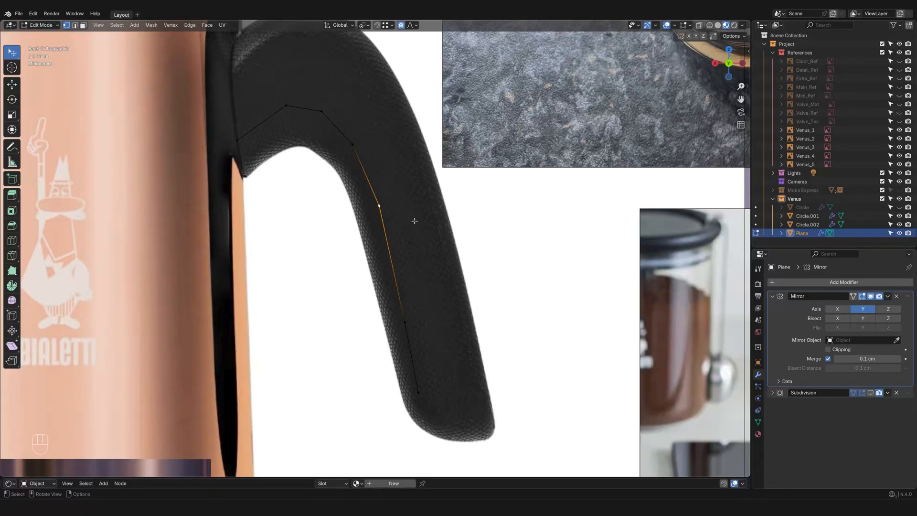
{"action": "left_click", "coordinate": [424, 399]}
{"action": "key", "text": "g"}
{"action": "left_click", "coordinate": [433, 408]}
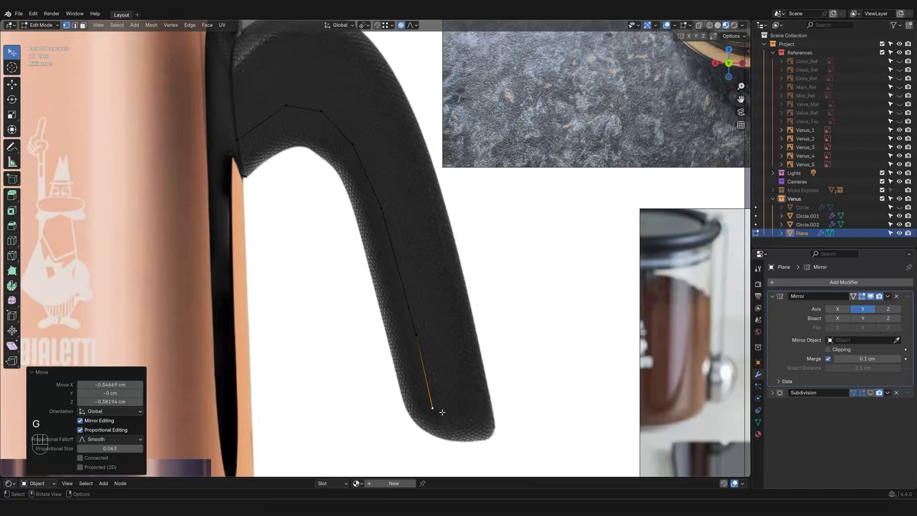
{"action": "left_click", "coordinate": [417, 335]}
{"action": "key", "text": "g"}
{"action": "left_click", "coordinate": [419, 333]}
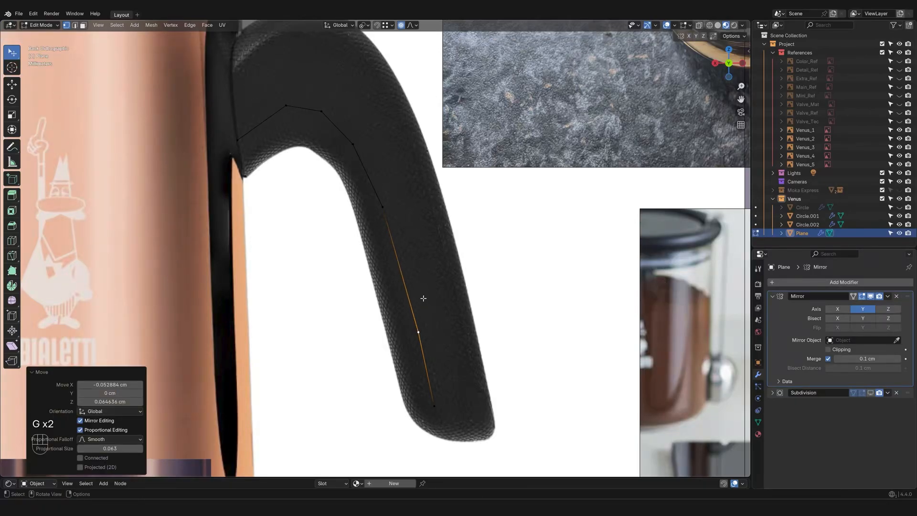
Step: Nudge the next two vertices up the curve toward the handle's bend, reducing the proportional size to about 2.43 cm for the upper one
{"action": "left_click", "coordinate": [394, 206]}
{"action": "key", "text": "g"}
{"action": "left_click", "coordinate": [395, 204]}
{"action": "left_click", "coordinate": [366, 145]}
{"action": "key", "text": "g"}
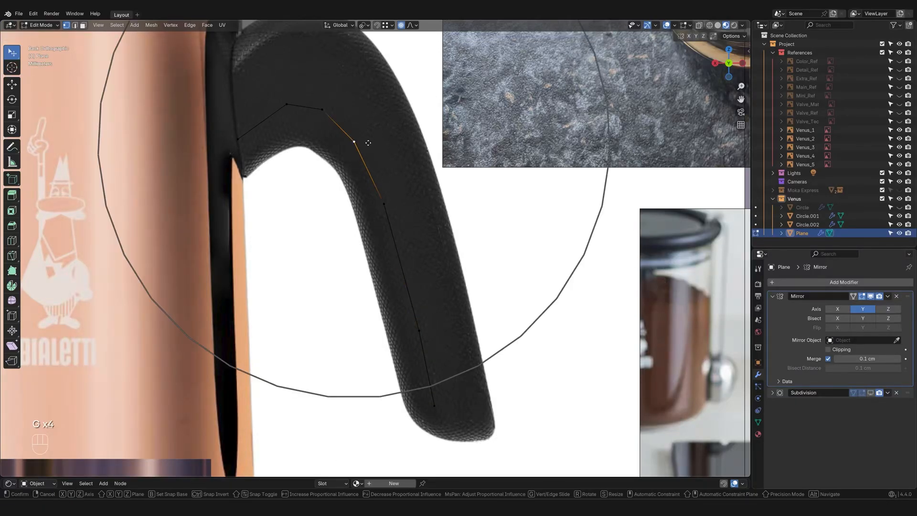
{"action": "scroll", "coordinate": [369, 142], "scroll_direction": "up", "scroll_amount": 3}
{"action": "scroll", "coordinate": [370, 141], "scroll_direction": "up", "scroll_amount": 2}
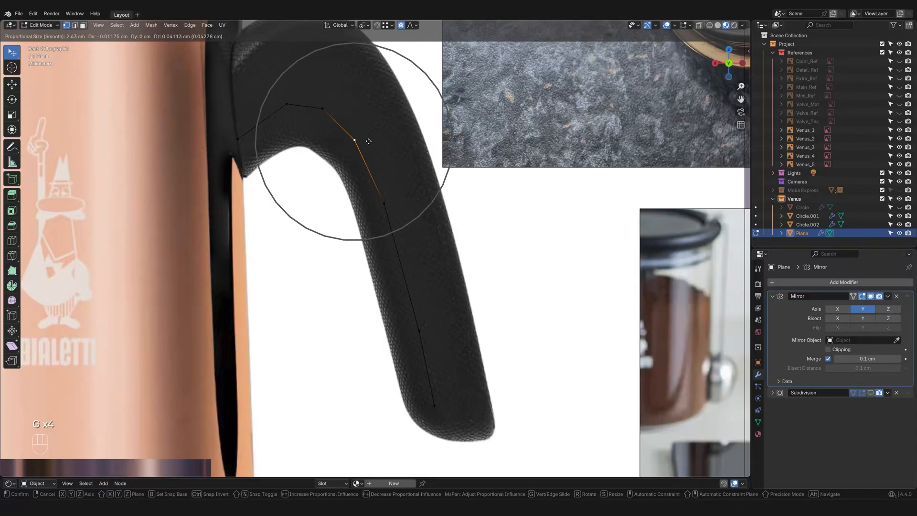
{"action": "left_click", "coordinate": [371, 141]}
Step: Nudge the two vertices at the top of the bend slightly outward and upward to smooth the curve
{"action": "left_click", "coordinate": [336, 111]}
{"action": "key", "text": "g"}
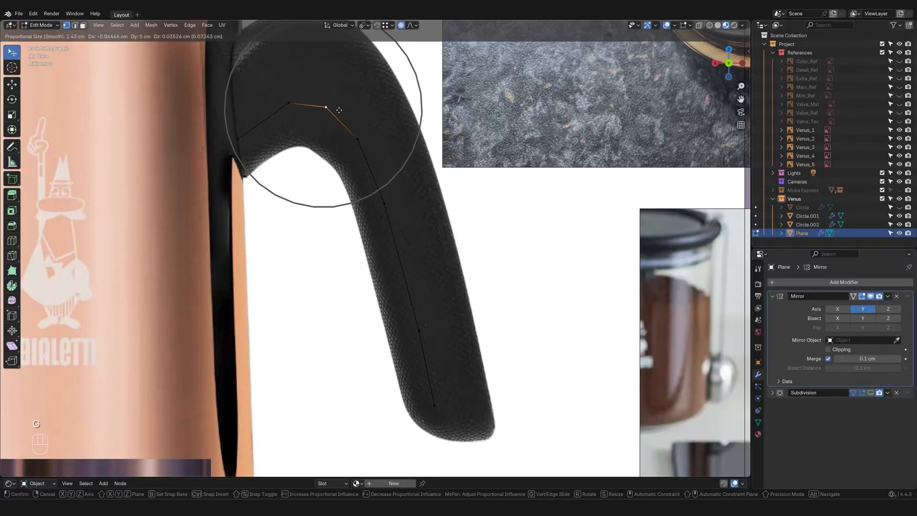
{"action": "left_click", "coordinate": [340, 110]}
{"action": "left_click", "coordinate": [286, 105]}
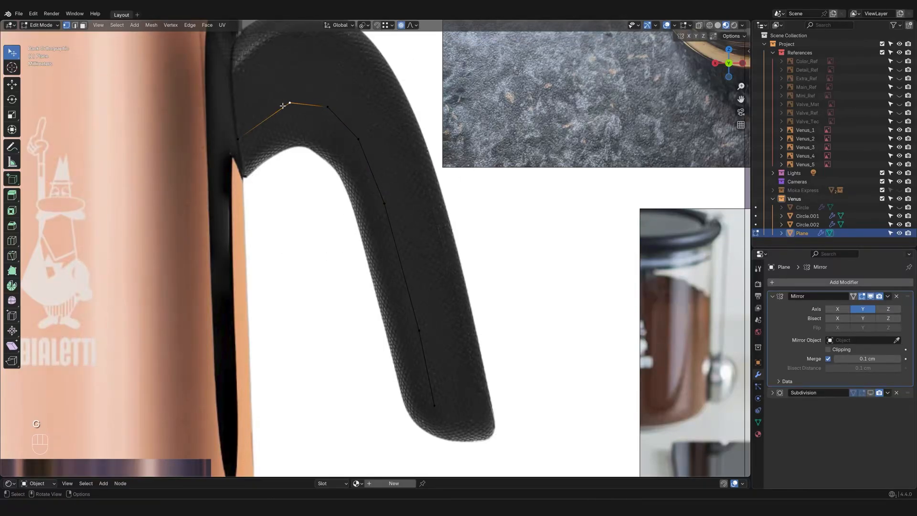
{"action": "key", "text": "g"}
{"action": "left_click", "coordinate": [302, 110]}
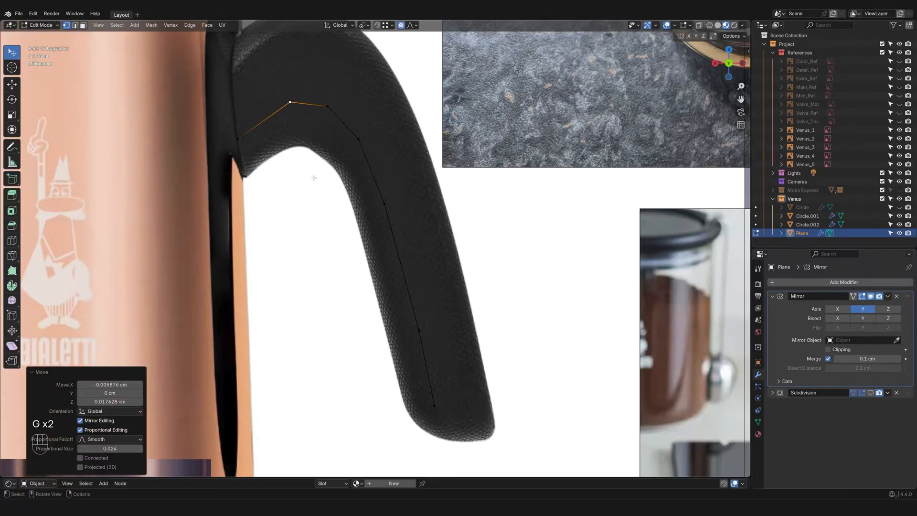
Step: Reveal the hidden handle curves and select all vertices of the mesh
{"action": "scroll", "coordinate": [325, 233], "scroll_direction": "up", "scroll_amount": 3}
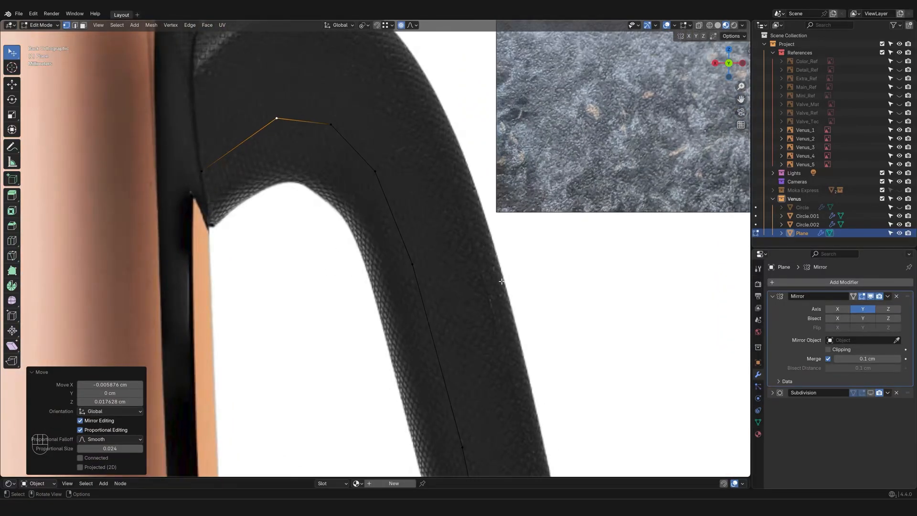
{"action": "key", "text": "alt+h"}
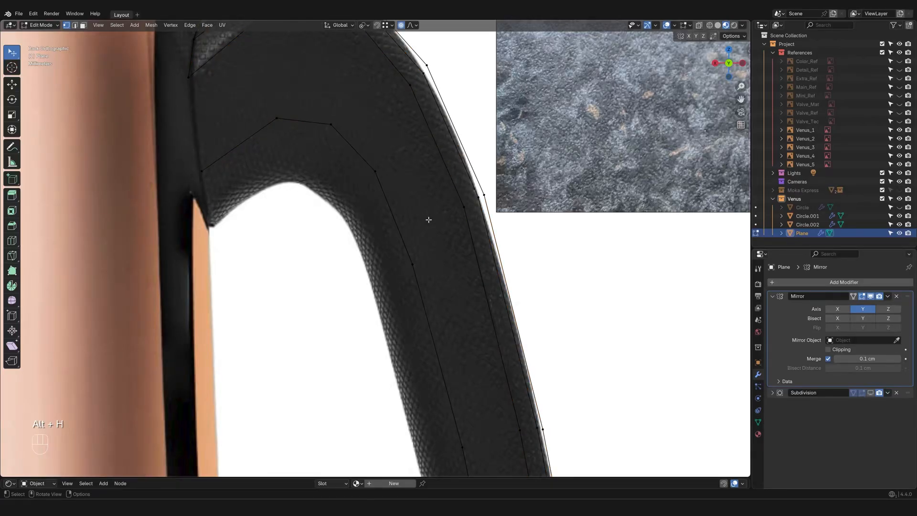
{"action": "scroll", "coordinate": [428, 220], "scroll_direction": "down", "scroll_amount": 3}
{"action": "key", "text": "2"}
{"action": "left_click", "coordinate": [345, 280]}
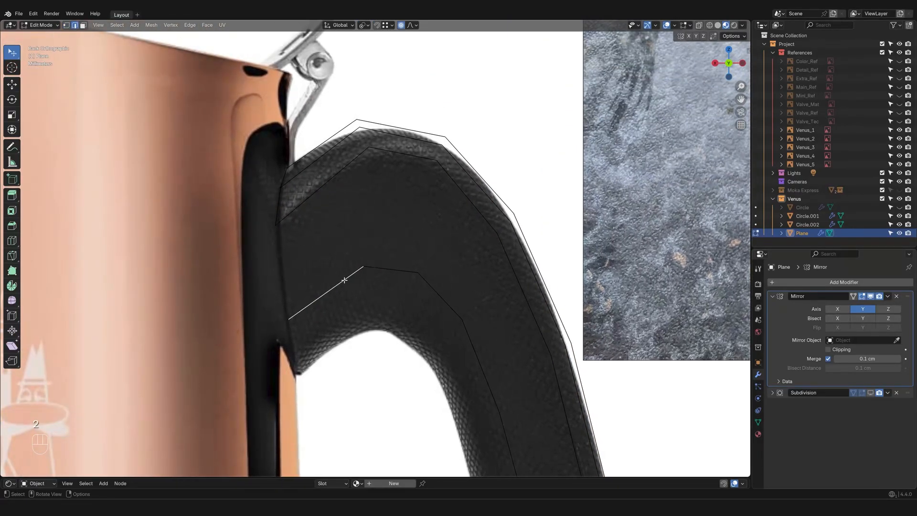
{"action": "left_click", "coordinate": [318, 197], "text": "shift"}
{"action": "key", "text": "a"}
{"action": "key", "text": "1"}
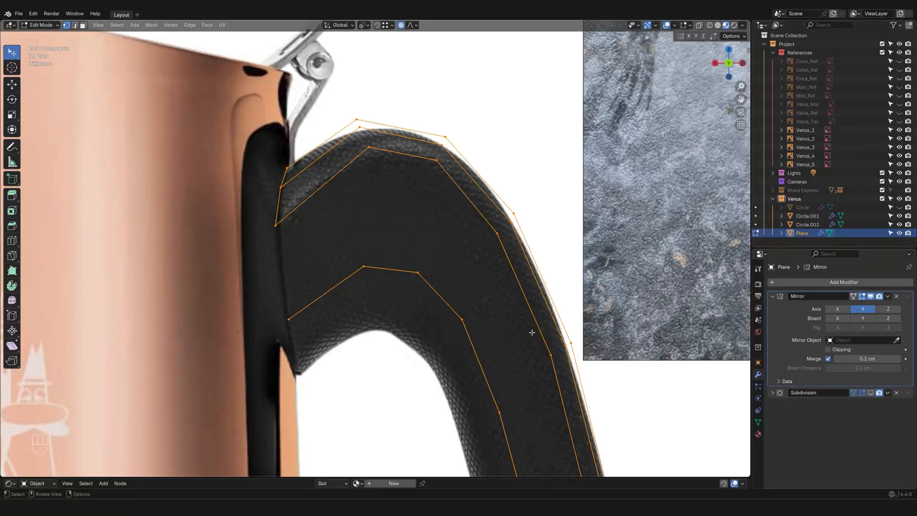
Step: Duplicate the entire curve nearest the handle's underside, leaving the copy in place
{"action": "scroll", "coordinate": [532, 332], "scroll_direction": "down", "scroll_amount": 1}
{"action": "middle_click_drag", "start_coordinate": [507, 403], "coordinate": [464, 226], "text": "shift"}
{"action": "scroll", "coordinate": [493, 310], "scroll_direction": "down", "scroll_amount": 1}
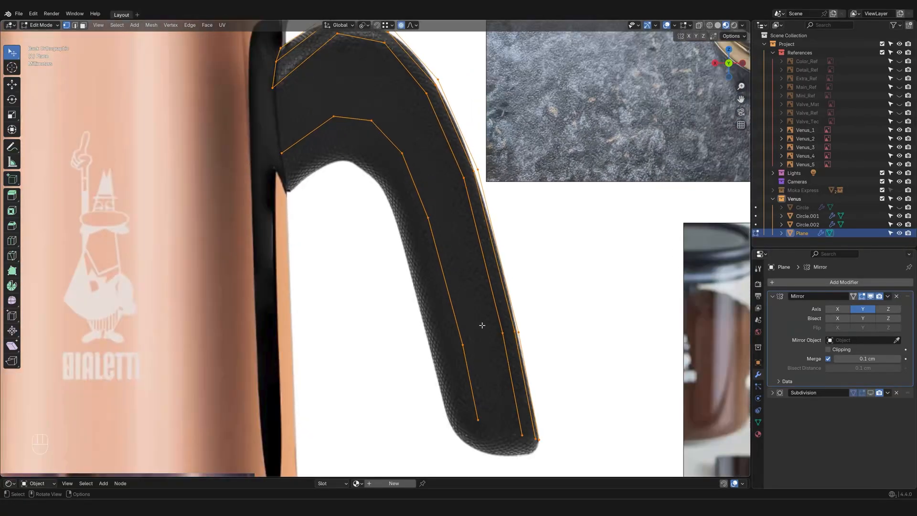
{"action": "middle_click_drag", "start_coordinate": [480, 354], "coordinate": [469, 303], "text": "shift"}
{"action": "middle_click_drag", "start_coordinate": [355, 269], "coordinate": [405, 331], "text": "shift"}
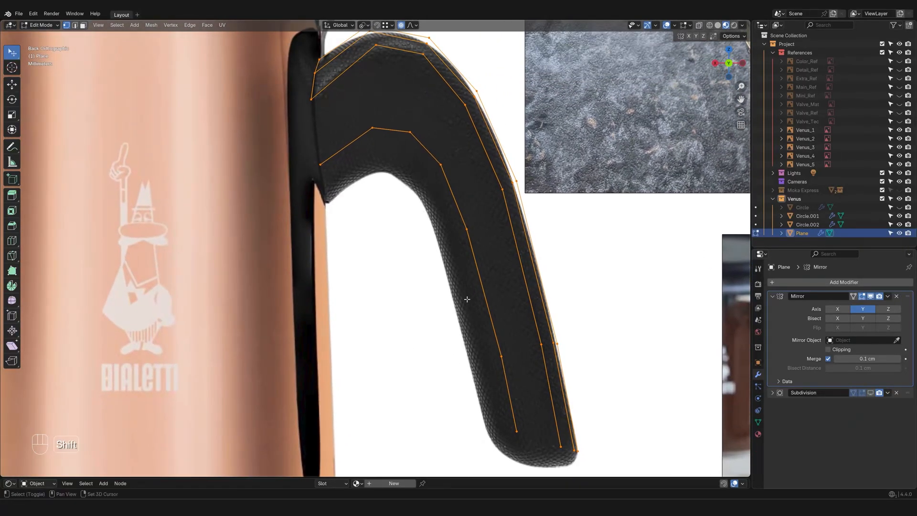
{"action": "middle_click_drag", "start_coordinate": [467, 299], "coordinate": [476, 314], "text": "shift"}
{"action": "middle_click_drag", "start_coordinate": [423, 248], "coordinate": [390, 238], "text": "shift"}
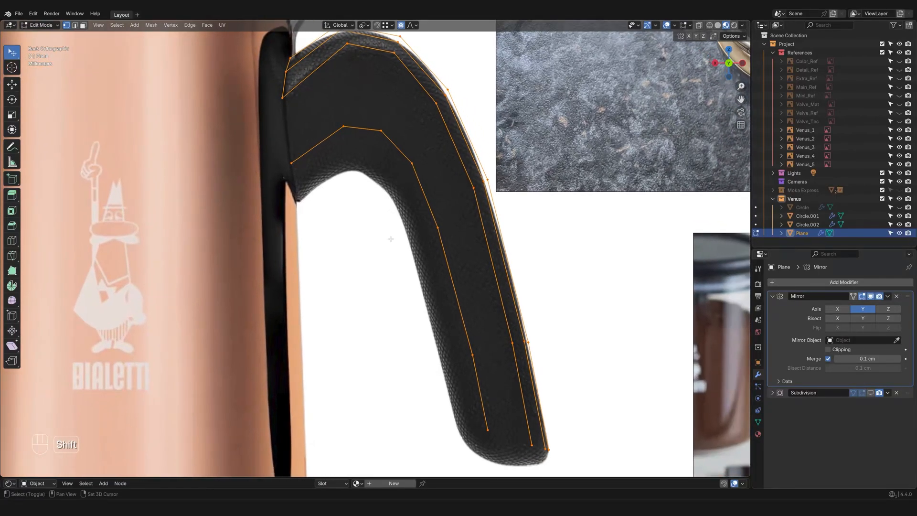
{"action": "key", "text": "2"}
{"action": "left_click", "coordinate": [480, 383]}
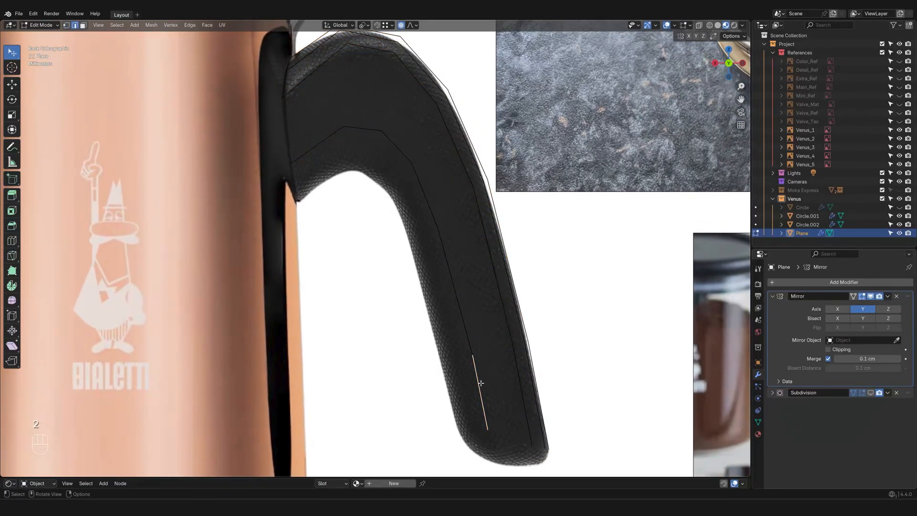
{"action": "left_click", "coordinate": [480, 384], "text": "alt"}
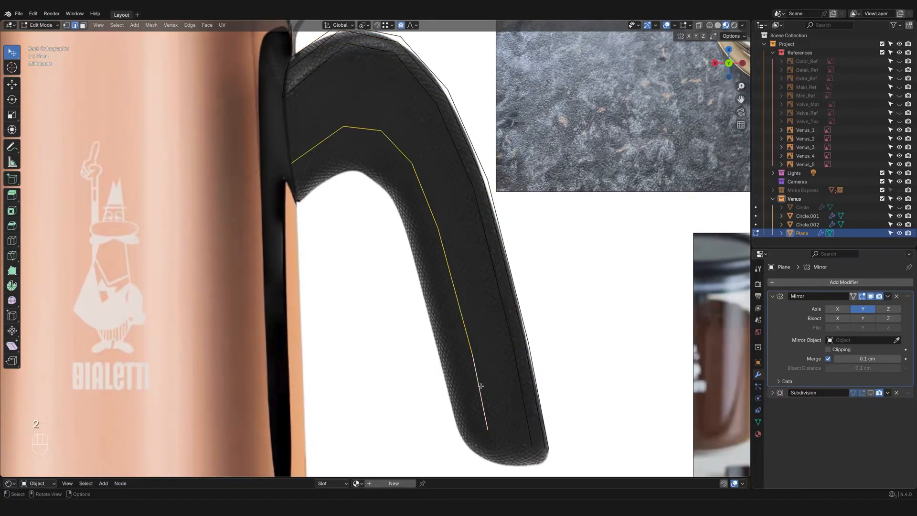
{"action": "key", "text": "shift+d"}
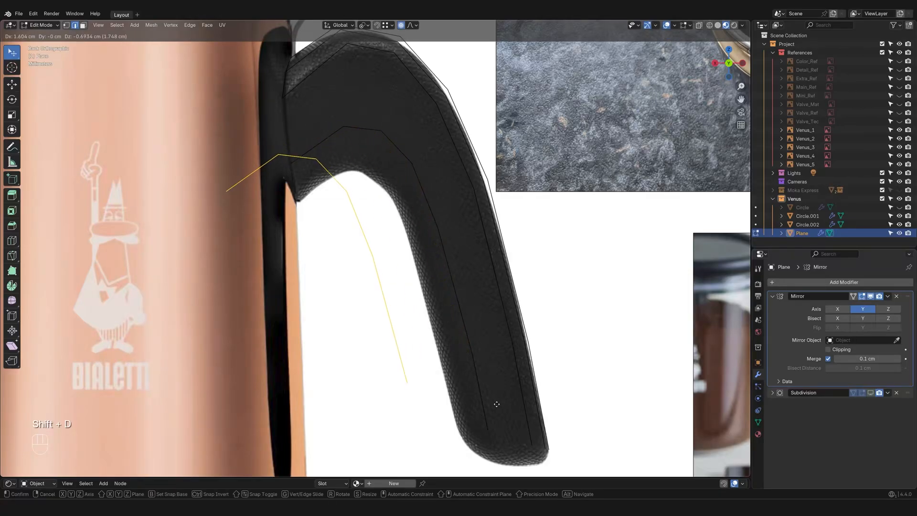
{"action": "right_click", "coordinate": [554, 368]}
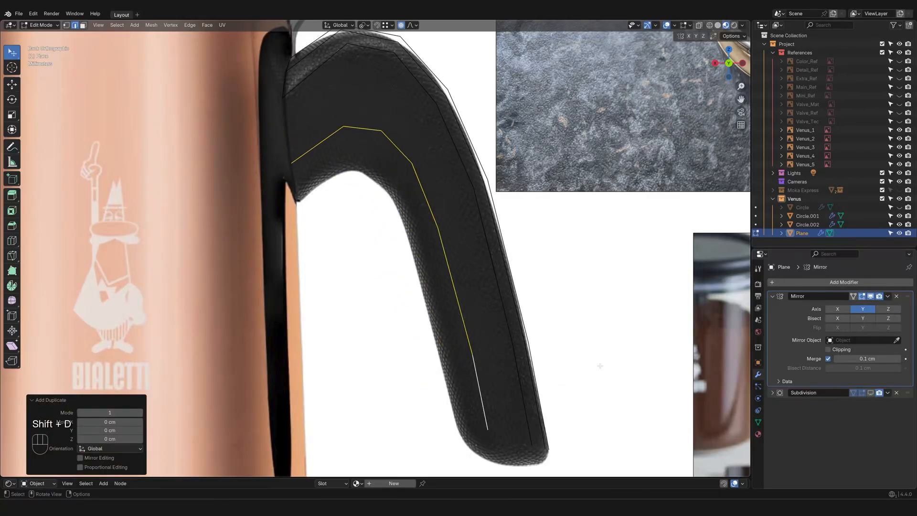
Step: Turn off proportional editing, scale the copied curve to 0.94, and move it about 0.32 cm in X and -0.15 cm in Z
{"action": "key", "text": "o"}
{"action": "key", "text": "s"}
{"action": "left_click", "coordinate": [579, 361]}
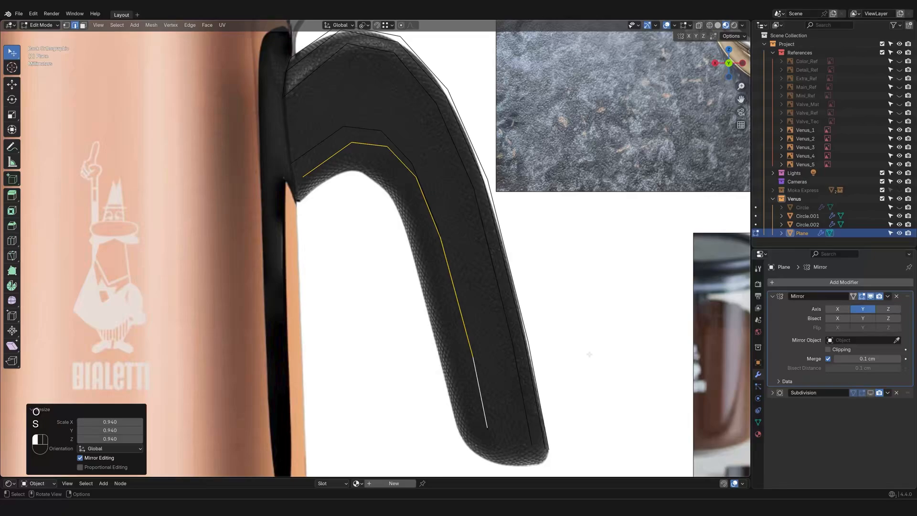
{"action": "key", "text": "g"}
{"action": "left_click", "coordinate": [575, 361]}
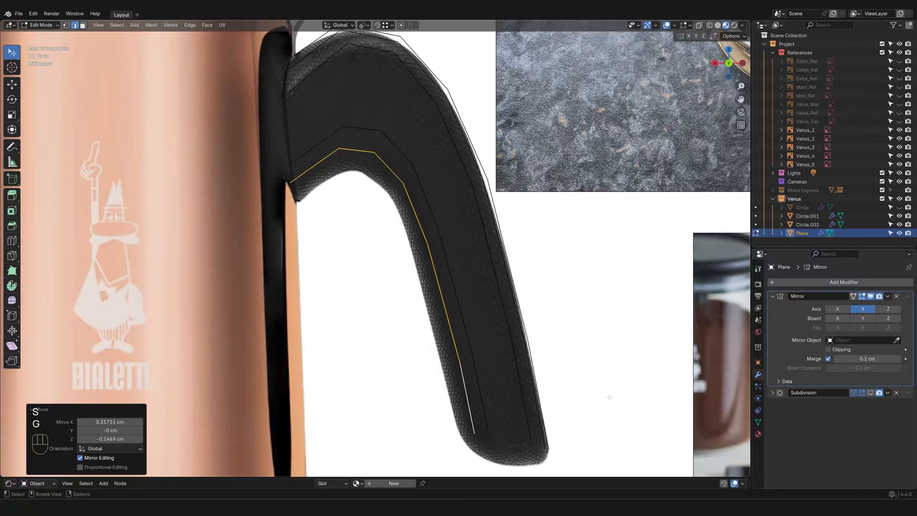
Step: Scale the copied curve by 0.949 and move it about 0.10 cm in X and 0.29 cm in Z
{"action": "key", "text": "s"}
{"action": "left_click", "coordinate": [598, 389]}
{"action": "key", "text": "g"}
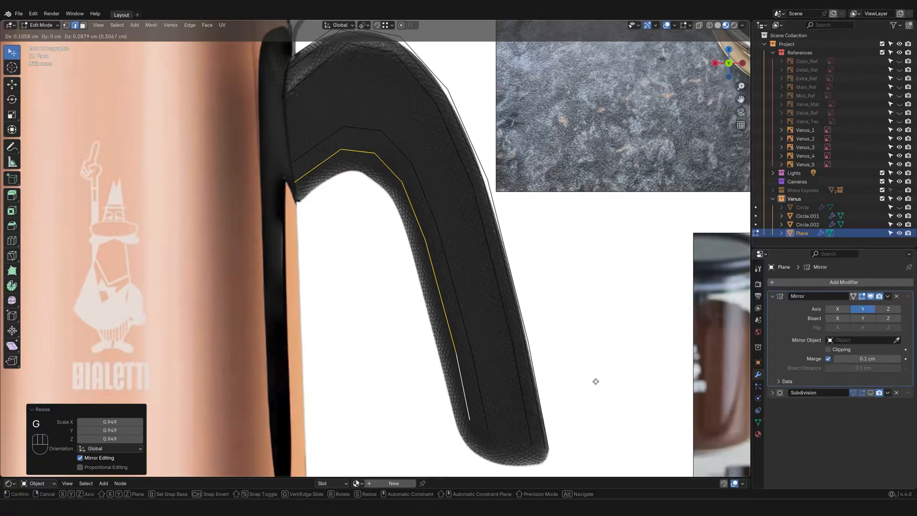
{"action": "left_click", "coordinate": [597, 381]}
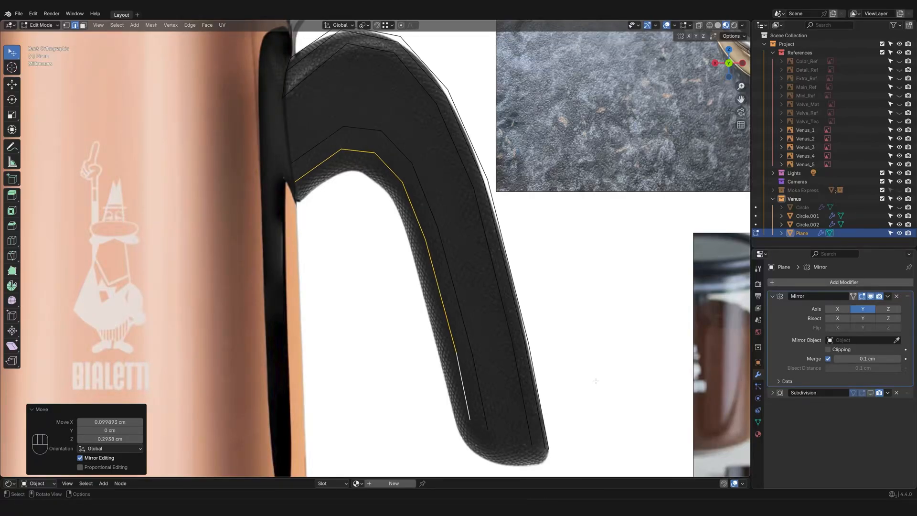
Step: Move the lower end vertex of the source curve about -0.03 cm in X and -0.18 cm in Z
{"action": "key", "text": "1"}
{"action": "left_click", "coordinate": [510, 426]}
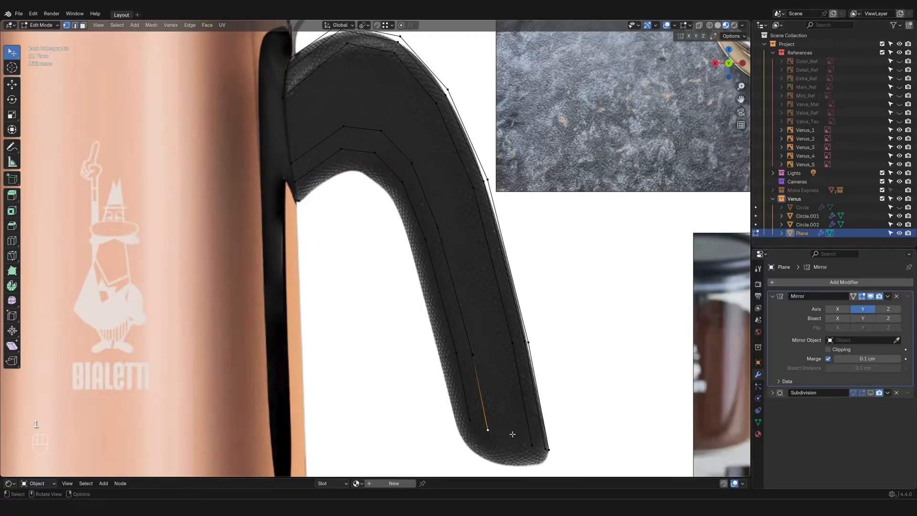
{"action": "key", "text": "g"}
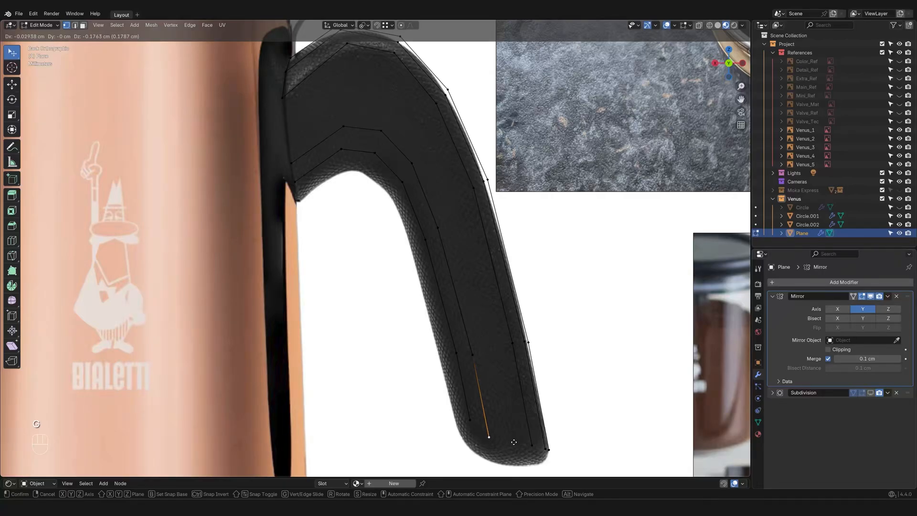
{"action": "left_click", "coordinate": [514, 442]}
Step: Duplicate the curve closest to the handle's underside in place and scale the copy to 0.878
{"action": "scroll", "coordinate": [556, 430], "scroll_direction": "down", "scroll_amount": 1}
{"action": "middle_click_drag", "start_coordinate": [501, 381], "coordinate": [530, 385], "text": "shift"}
{"action": "key", "text": "shift"}
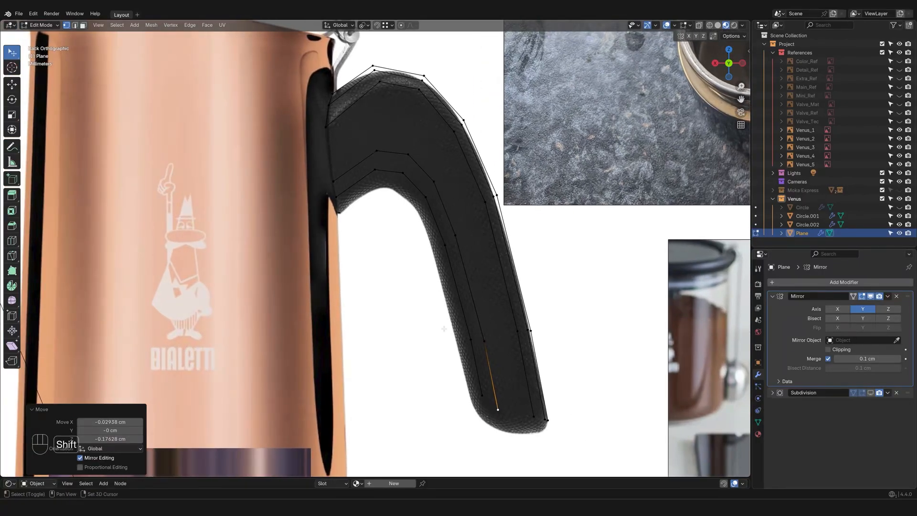
{"action": "middle_click_drag", "start_coordinate": [447, 303], "coordinate": [445, 327], "text": "shift"}
{"action": "scroll", "coordinate": [448, 310], "scroll_direction": "up", "scroll_amount": 1}
{"action": "middle_click_drag", "start_coordinate": [453, 287], "coordinate": [420, 301], "text": "shift"}
{"action": "scroll", "coordinate": [420, 302], "scroll_direction": "up", "scroll_amount": 1}
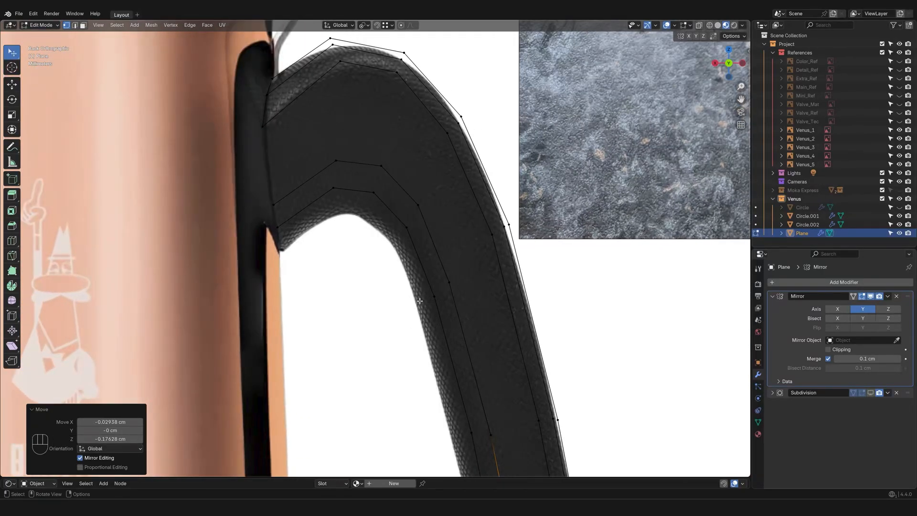
{"action": "key", "text": "2"}
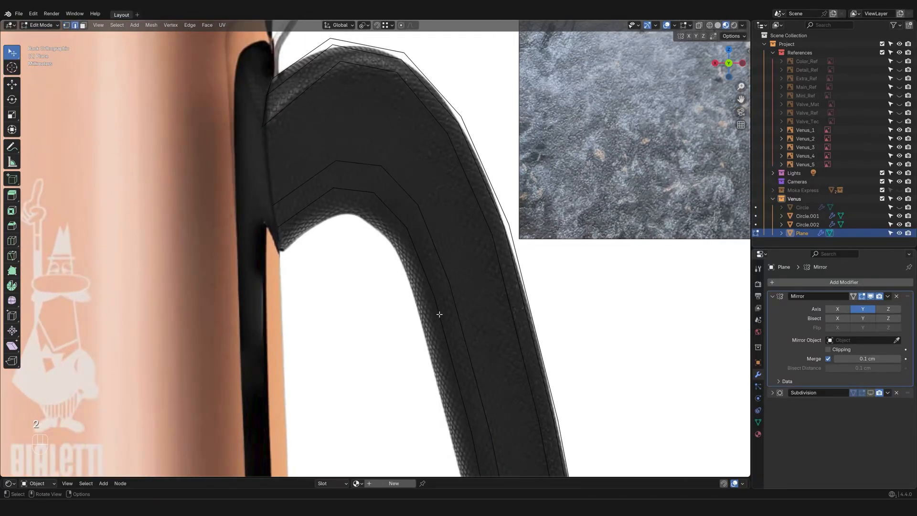
{"action": "scroll", "coordinate": [440, 314], "scroll_direction": "down", "scroll_amount": 2}
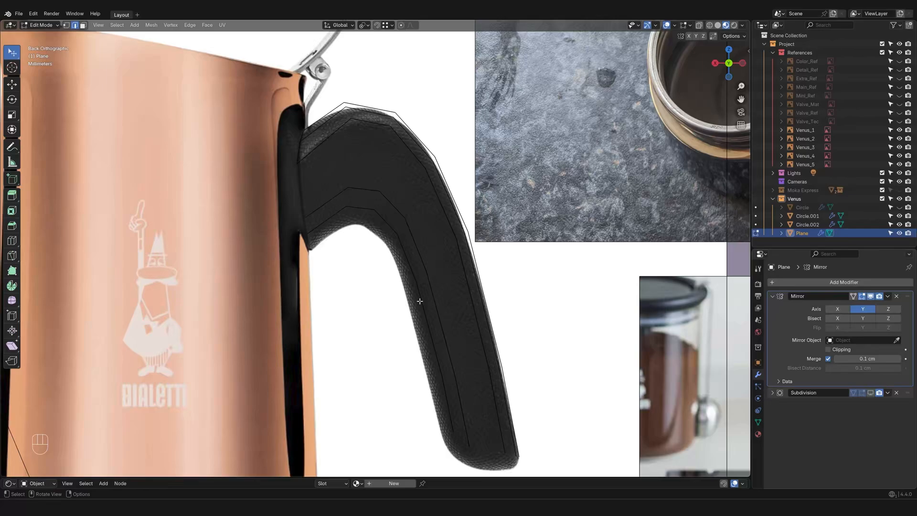
{"action": "left_click", "coordinate": [420, 302], "text": "alt"}
{"action": "scroll", "coordinate": [425, 330], "scroll_direction": "down", "scroll_amount": 2}
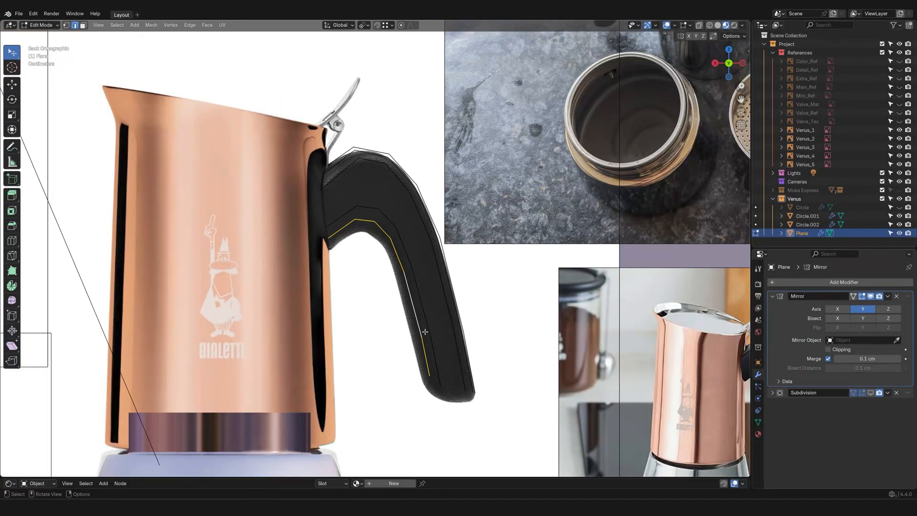
{"action": "middle_click_drag", "start_coordinate": [450, 358], "coordinate": [434, 322], "text": "shift"}
{"action": "scroll", "coordinate": [439, 311], "scroll_direction": "up", "scroll_amount": 2}
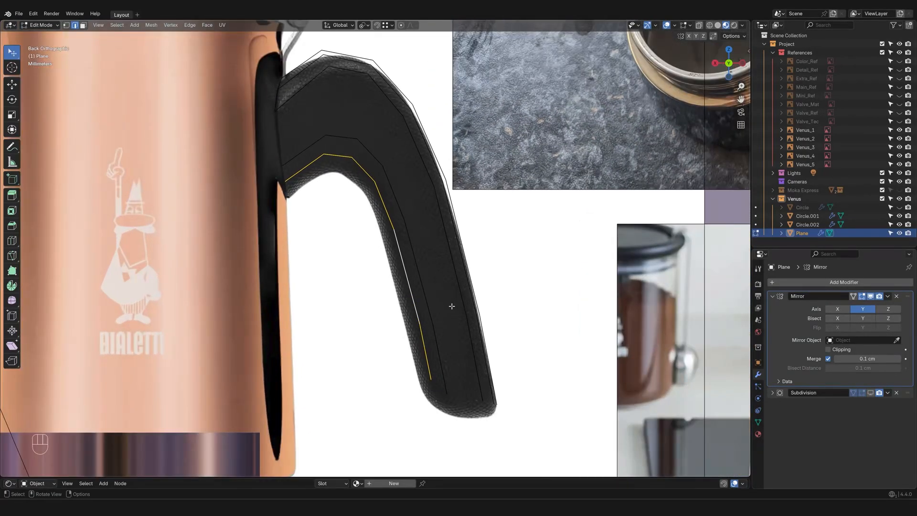
{"action": "key", "text": "shift+d"}
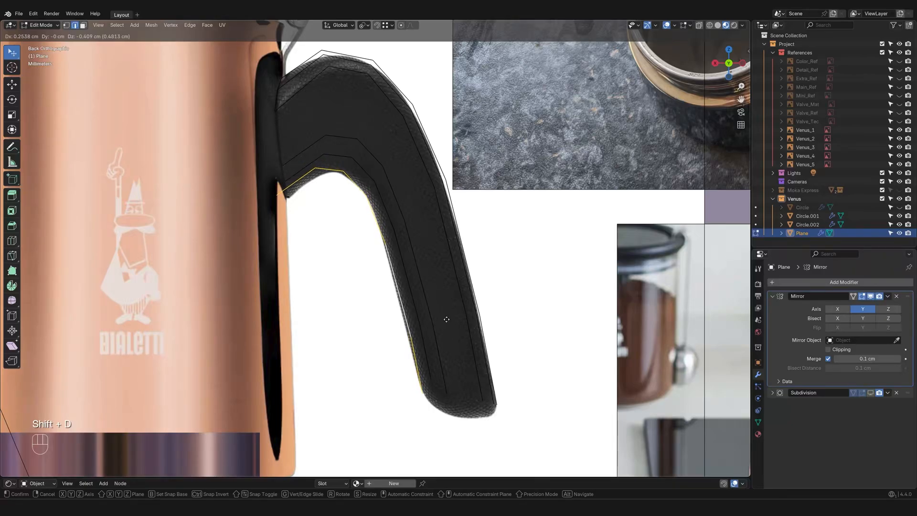
{"action": "right_click", "coordinate": [447, 319]}
{"action": "key", "text": "s"}
{"action": "left_click", "coordinate": [478, 306]}
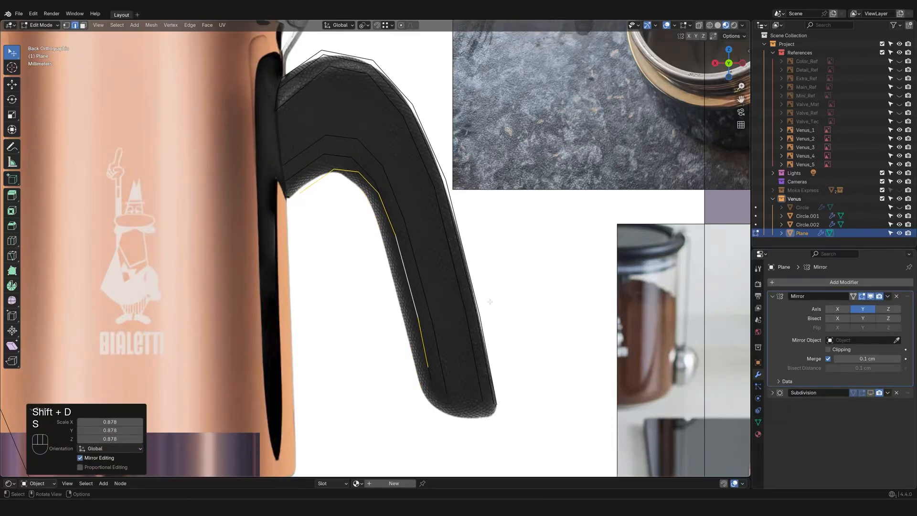
{"action": "key", "text": "f"}
{"action": "key", "text": "ctrl"}
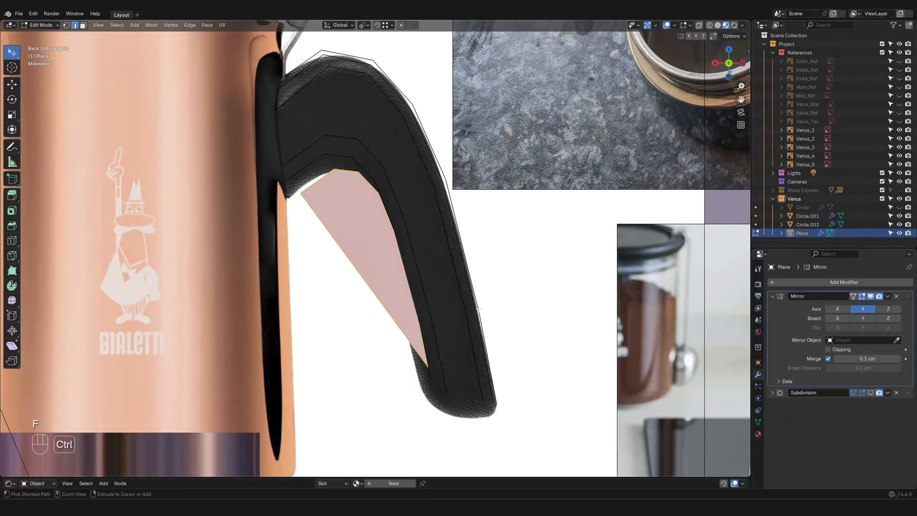
{"action": "key", "text": "ctrl+z"}
Step: Move the new curve about 0.37 cm in X and -0.09 cm in Z, and enable the Subdivision modifier's viewport, edit mode and on-cage display
{"action": "key", "text": "g"}
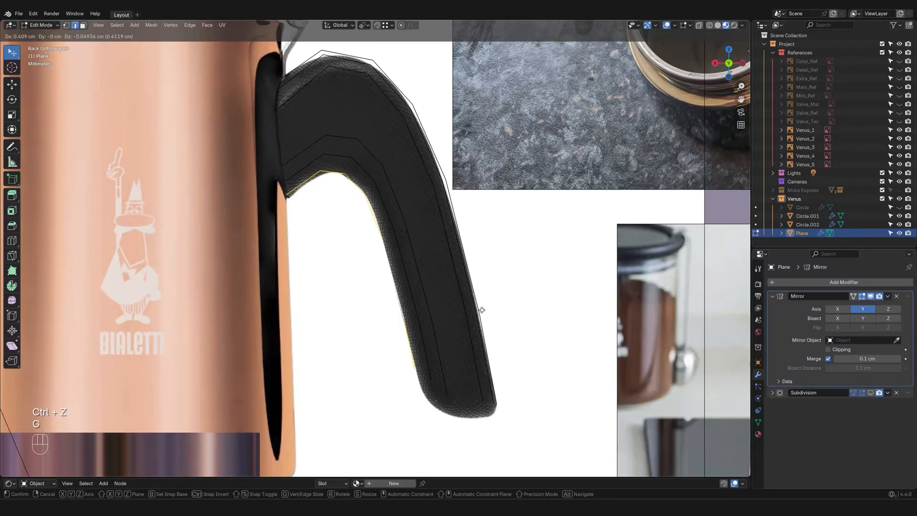
{"action": "left_click", "coordinate": [476, 307]}
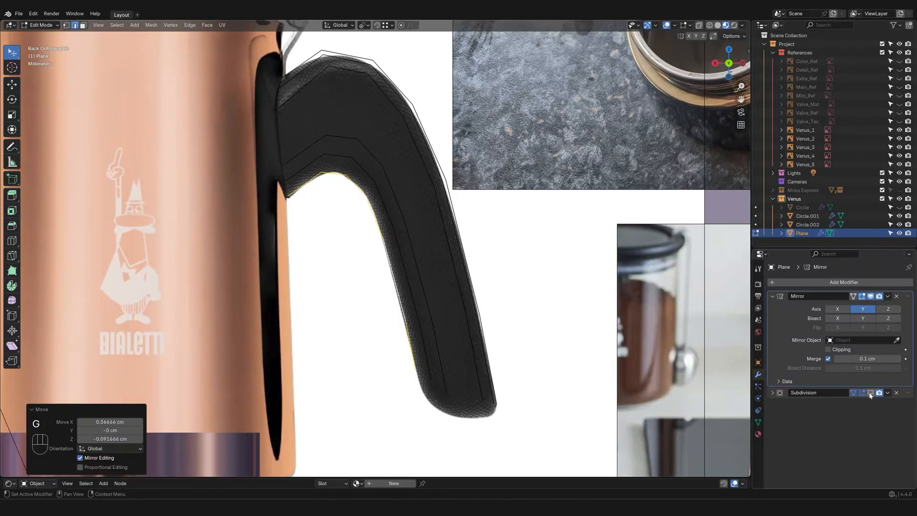
{"action": "left_click", "coordinate": [854, 393]}
Step: Move the new curve's end vertex beside the pot and its neighbour onto the handle's lower contour in the reference
{"action": "scroll", "coordinate": [440, 283], "scroll_direction": "up", "scroll_amount": 5}
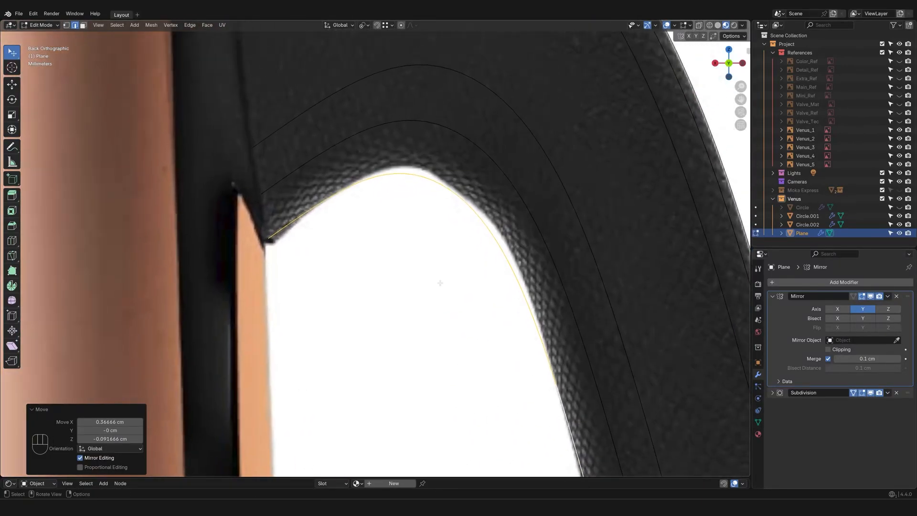
{"action": "key", "text": "1"}
{"action": "left_click", "coordinate": [279, 249]}
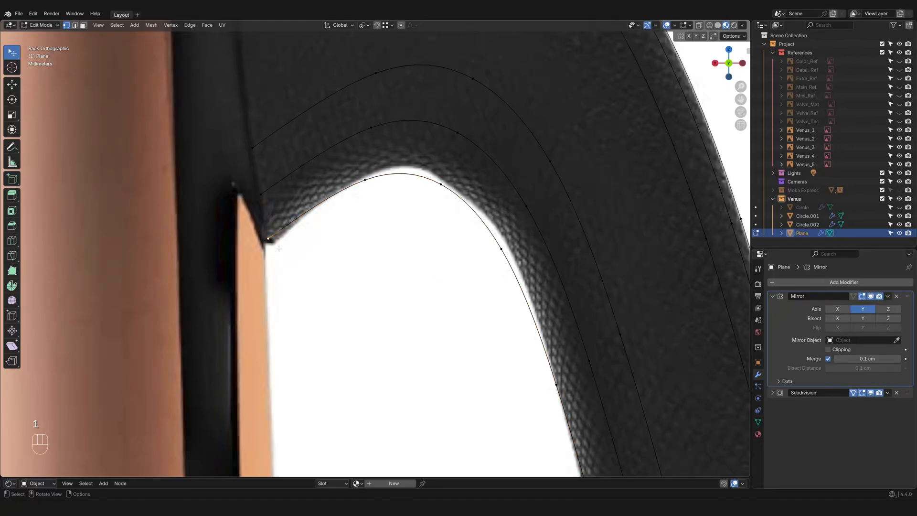
{"action": "key", "text": "g"}
{"action": "left_click", "coordinate": [283, 251]}
{"action": "left_click", "coordinate": [377, 182]}
{"action": "key", "text": "g"}
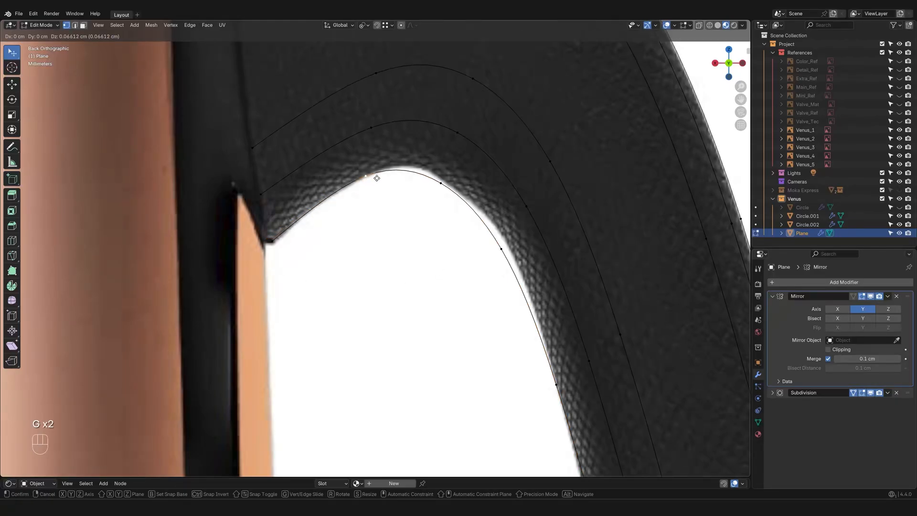
{"action": "left_click", "coordinate": [377, 176]}
Step: Move the third vertex about -0.01 cm in X and 0.11 cm in Z, and fit the fourth to the underside bend
{"action": "left_click", "coordinate": [452, 188]}
{"action": "key", "text": "g"}
{"action": "left_click", "coordinate": [451, 180]}
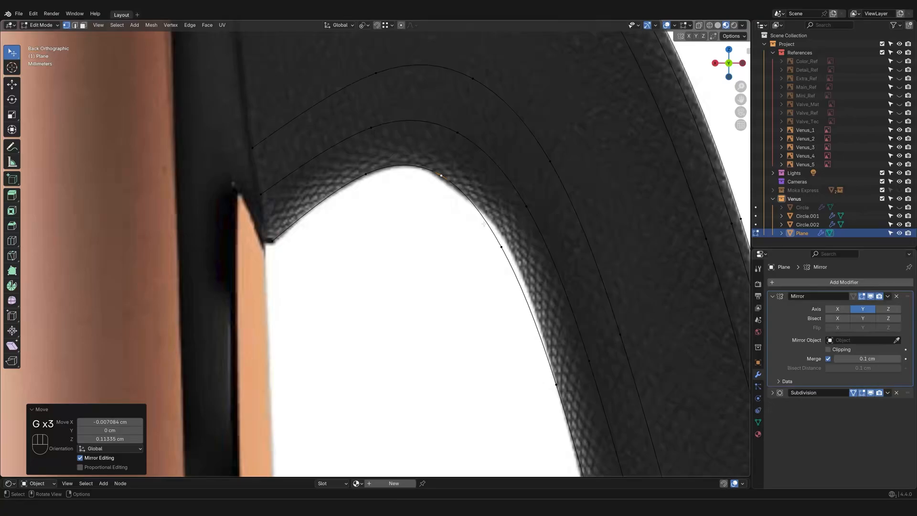
{"action": "left_click", "coordinate": [501, 249]}
{"action": "key", "text": "g"}
{"action": "left_click", "coordinate": [504, 241]}
Step: Shift the third vertex about 0.18 cm in X and 0.03 cm in Z, and the fourth about 0.01 and 0.06 cm
{"action": "left_click", "coordinate": [446, 171]}
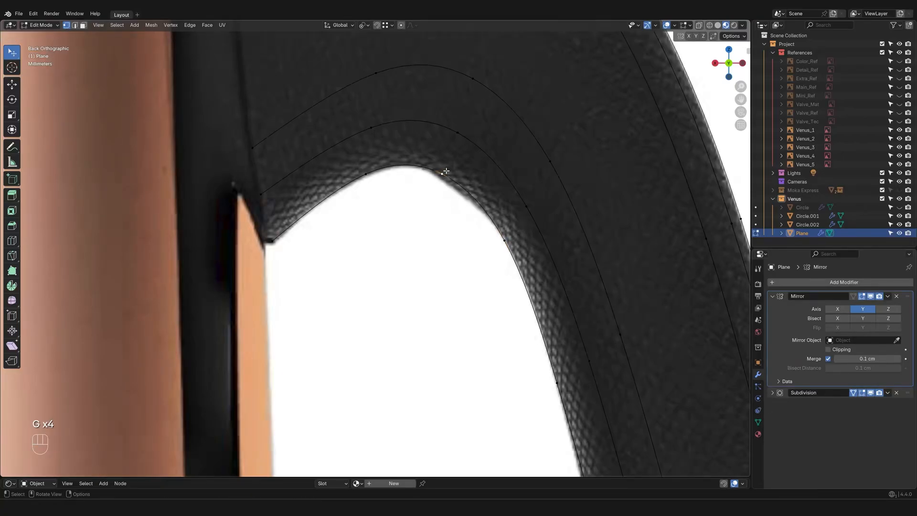
{"action": "key", "text": "g"}
{"action": "left_click", "coordinate": [433, 169]}
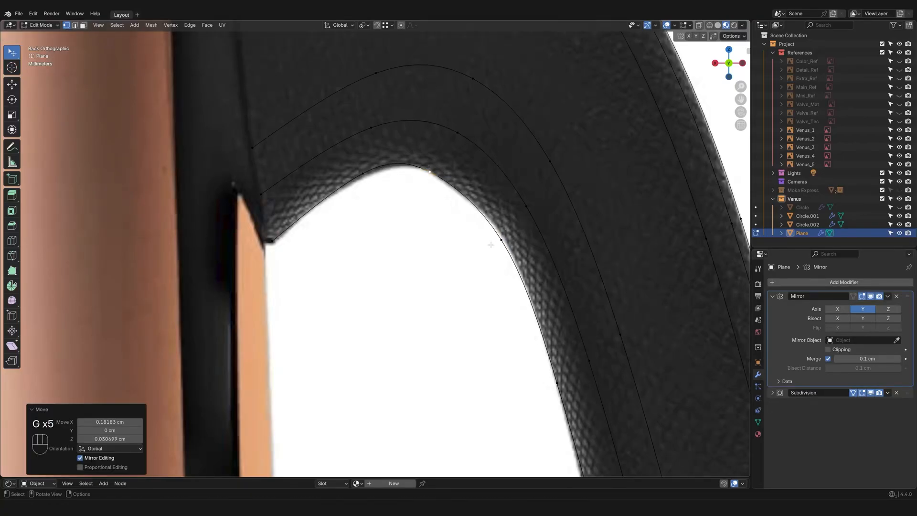
{"action": "left_click", "coordinate": [501, 243]}
{"action": "key", "text": "g"}
{"action": "left_click", "coordinate": [500, 238]}
Step: Select the lower end vertex of the new underside curve
{"action": "scroll", "coordinate": [510, 260], "scroll_direction": "down", "scroll_amount": 3}
{"action": "middle_click_drag", "start_coordinate": [544, 395], "coordinate": [470, 211], "text": "shift"}
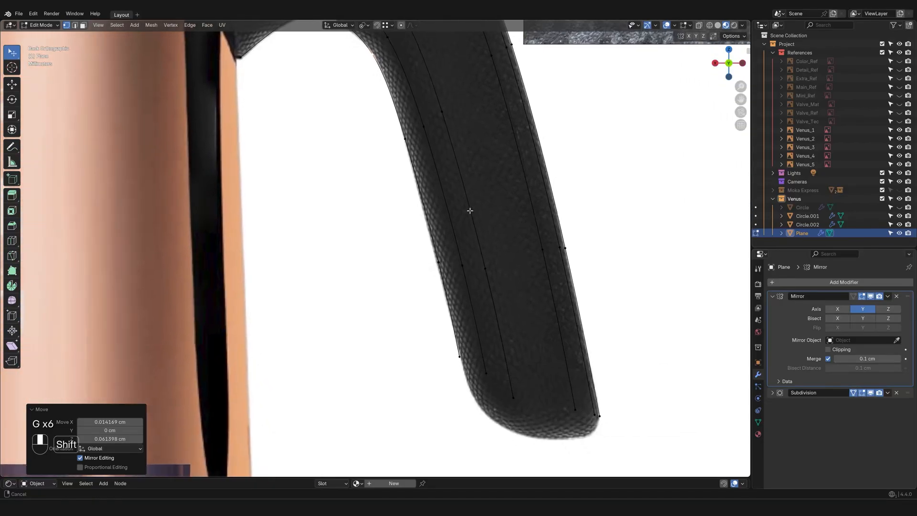
{"action": "left_click", "coordinate": [459, 355]}
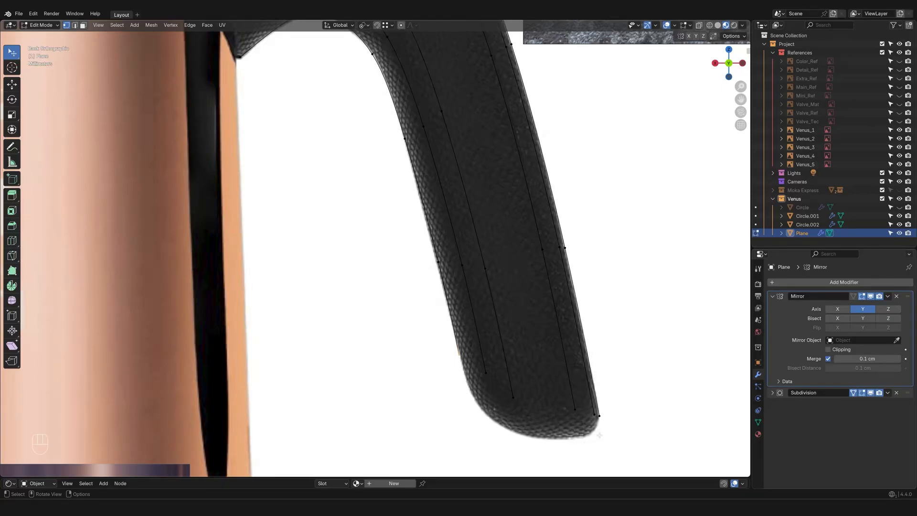
Step: Examine the handle's rounded lower end and its underside bend in the reference image of the silver pot
{"action": "scroll", "coordinate": [599, 435], "scroll_direction": "down", "scroll_amount": 11}
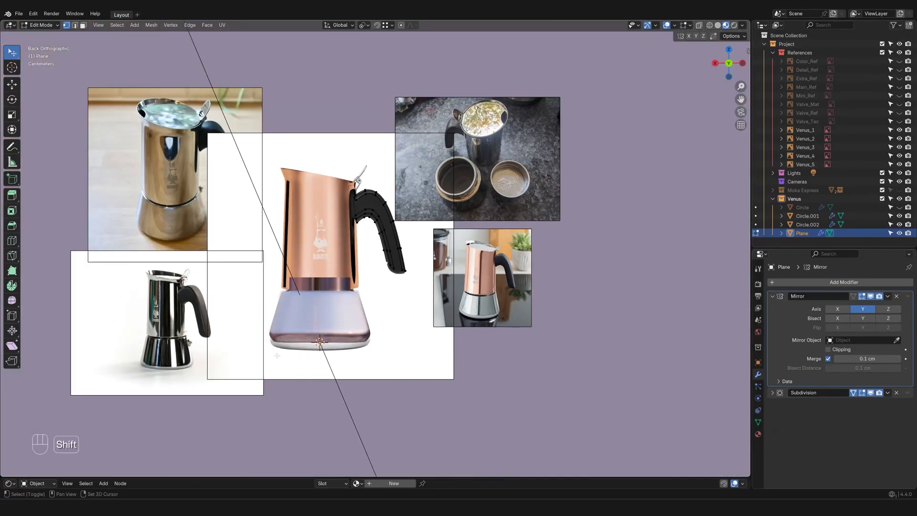
{"action": "scroll", "coordinate": [508, 306], "scroll_direction": "up", "scroll_amount": 3}
{"action": "middle_click_drag", "start_coordinate": [267, 381], "coordinate": [415, 285], "text": "shift"}
{"action": "scroll", "coordinate": [431, 268], "scroll_direction": "up", "scroll_amount": 4}
{"action": "scroll", "coordinate": [431, 267], "scroll_direction": "down", "scroll_amount": 2}
{"action": "scroll", "coordinate": [415, 285], "scroll_direction": "up", "scroll_amount": 4}
{"action": "scroll", "coordinate": [414, 285], "scroll_direction": "up", "scroll_amount": 2}
{"action": "middle_click_drag", "start_coordinate": [372, 404], "coordinate": [372, 362], "text": "shift"}
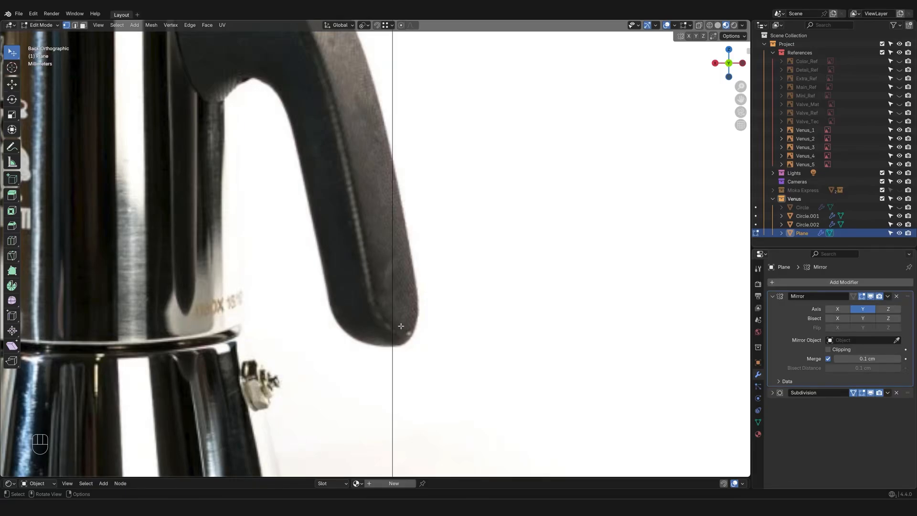
{"action": "scroll", "coordinate": [401, 326], "scroll_direction": "down", "scroll_amount": 5}
{"action": "middle_click_drag", "start_coordinate": [471, 180], "coordinate": [599, 226], "text": "shift"}
{"action": "scroll", "coordinate": [599, 226], "scroll_direction": "up", "scroll_amount": 4}
{"action": "middle_click_drag", "start_coordinate": [502, 243], "coordinate": [369, 281], "text": "shift"}
{"action": "scroll", "coordinate": [371, 282], "scroll_direction": "up", "scroll_amount": 5}
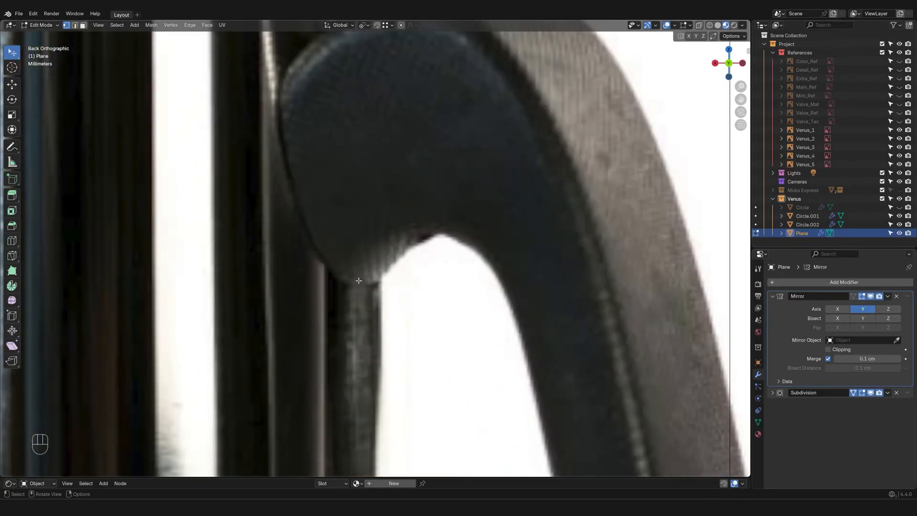
Step: Select the whole new underside curve of the handle as an edge loop
{"action": "scroll", "coordinate": [412, 245], "scroll_direction": "down", "scroll_amount": 8}
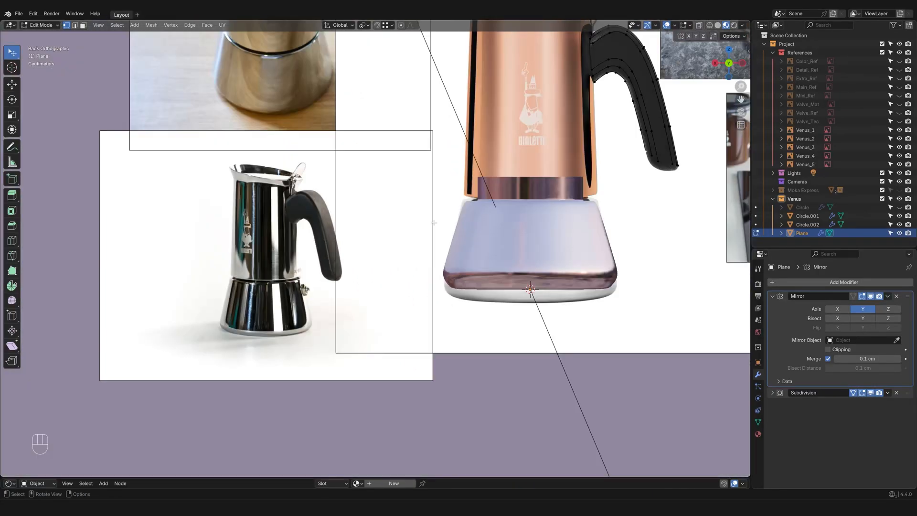
{"action": "scroll", "coordinate": [434, 223], "scroll_direction": "down", "scroll_amount": 1}
{"action": "middle_click_drag", "start_coordinate": [434, 223], "coordinate": [251, 309], "text": "shift"}
{"action": "middle_click_drag", "start_coordinate": [392, 228], "coordinate": [430, 286]}
{"action": "scroll", "coordinate": [383, 252], "scroll_direction": "up", "scroll_amount": 7}
{"action": "key", "text": "2"}
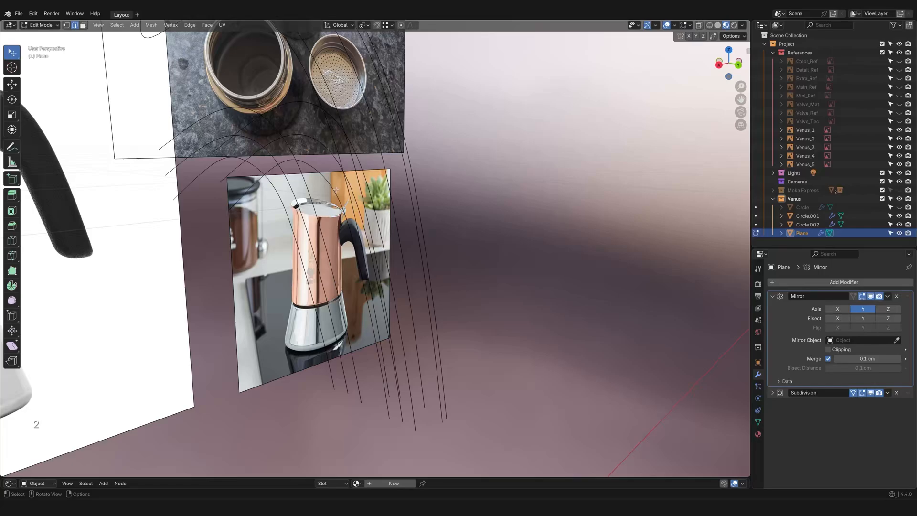
{"action": "left_click", "coordinate": [331, 187], "text": "alt"}
{"action": "middle_click_drag", "start_coordinate": [331, 187], "coordinate": [378, 255]}
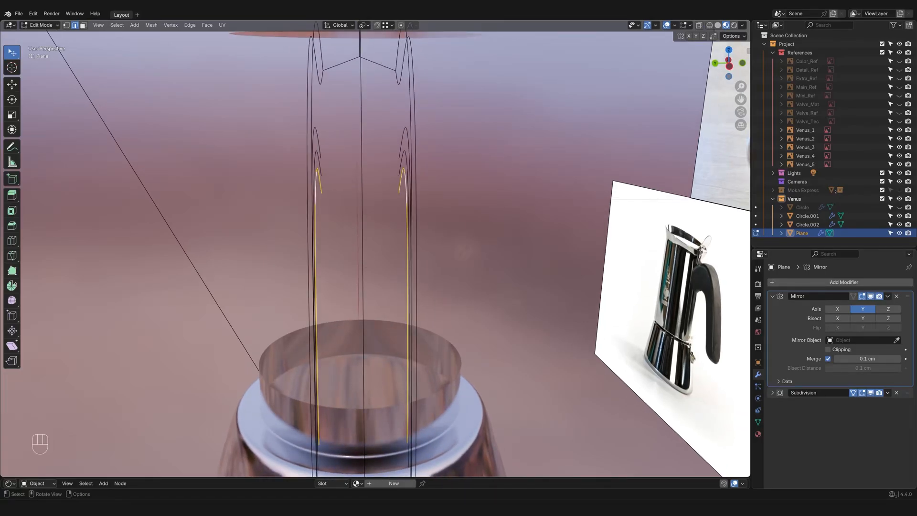
Step: Move the underside curve about -3.41 cm along Y onto the mirror centre, with the Mirror modifier's Clipping enabled only for this move
{"action": "left_click", "coordinate": [828, 350]}
{"action": "key", "text": "g"}
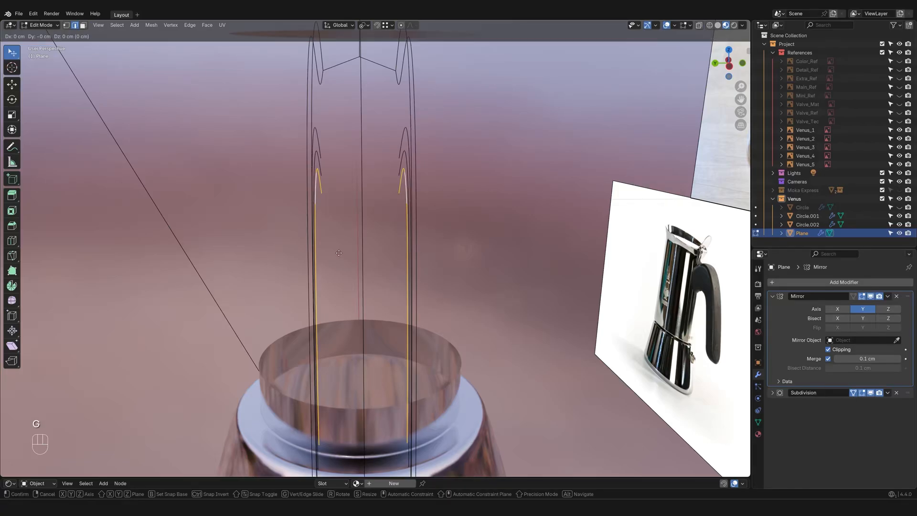
{"action": "key", "text": "y"}
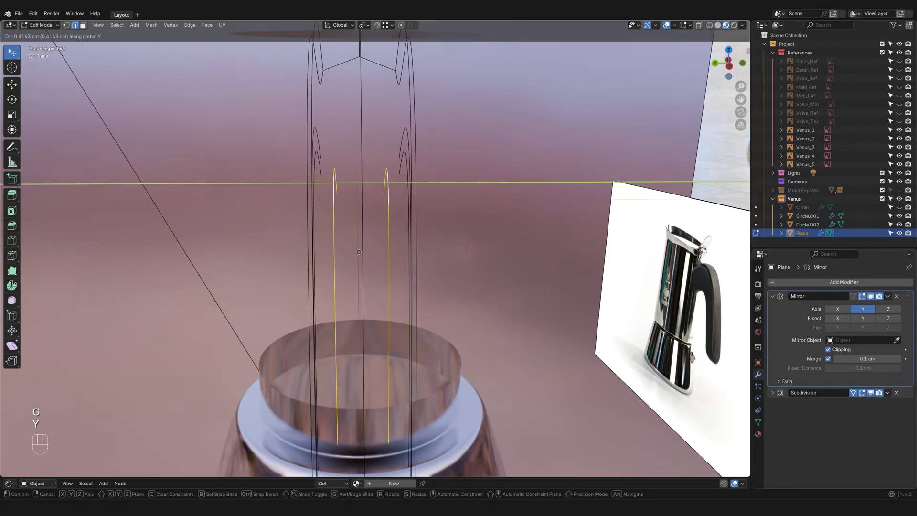
{"action": "left_click", "coordinate": [487, 249]}
{"action": "middle_click_drag", "start_coordinate": [396, 262], "coordinate": [463, 280]}
{"action": "left_click", "coordinate": [834, 351]}
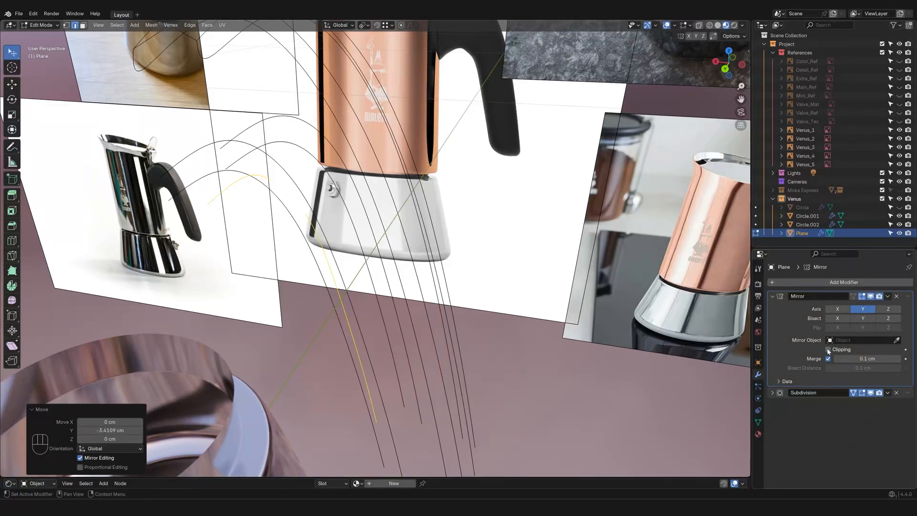
Step: Select the lower end vertex of the centred underside curve in back view, and hide the Subdivision modifier in the viewport
{"action": "scroll", "coordinate": [354, 274], "scroll_direction": "down", "scroll_amount": 3}
{"action": "middle_click_drag", "start_coordinate": [329, 273], "coordinate": [427, 224]}
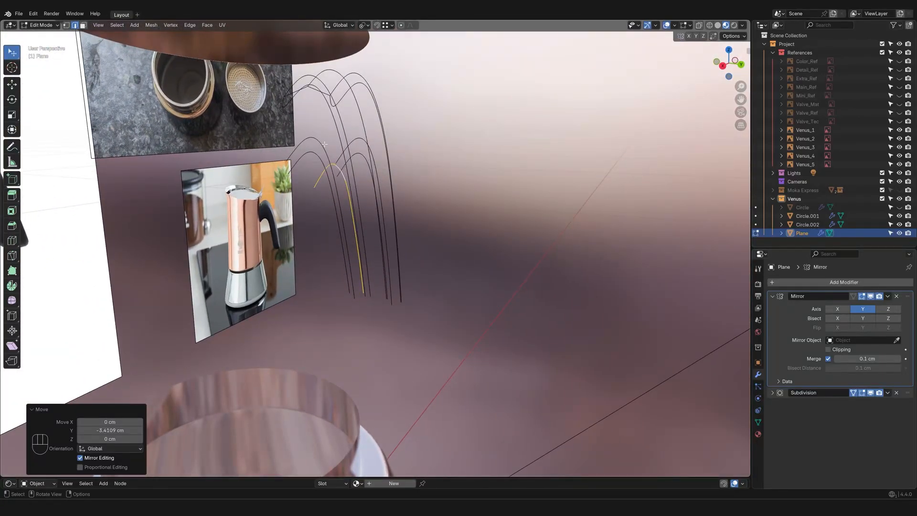
{"action": "middle_click_drag", "start_coordinate": [325, 144], "coordinate": [677, 139]}
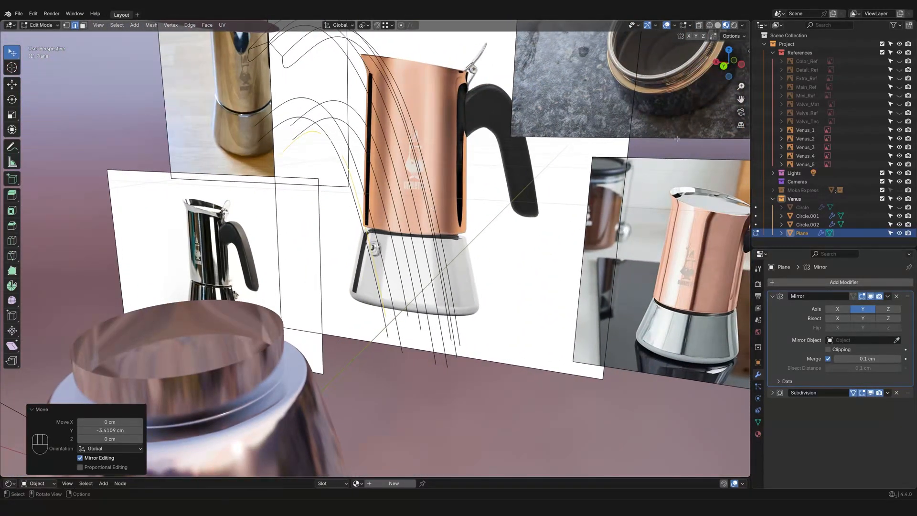
{"action": "left_click", "coordinate": [724, 65]}
{"action": "scroll", "coordinate": [431, 288], "scroll_direction": "up", "scroll_amount": 5}
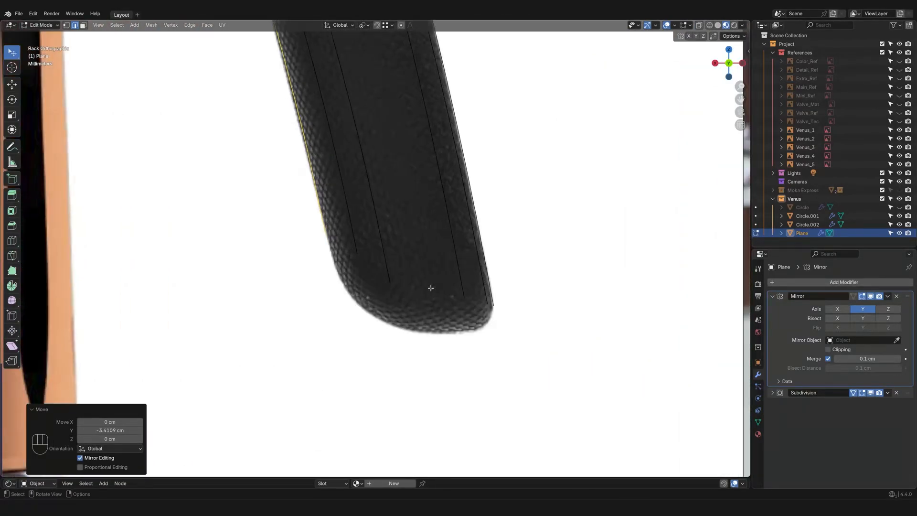
{"action": "scroll", "coordinate": [431, 288], "scroll_direction": "up", "scroll_amount": 1}
{"action": "key", "text": "1"}
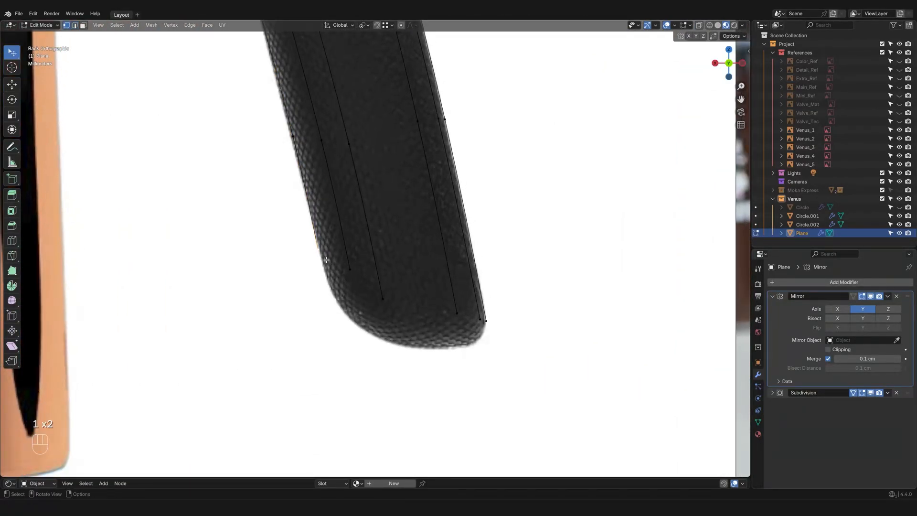
{"action": "left_click", "coordinate": [871, 393]}
Step: Extrude four vertices from the underside curve's lower end along the handle's rounded bottom in the copper pot reference
{"action": "key", "text": "e"}
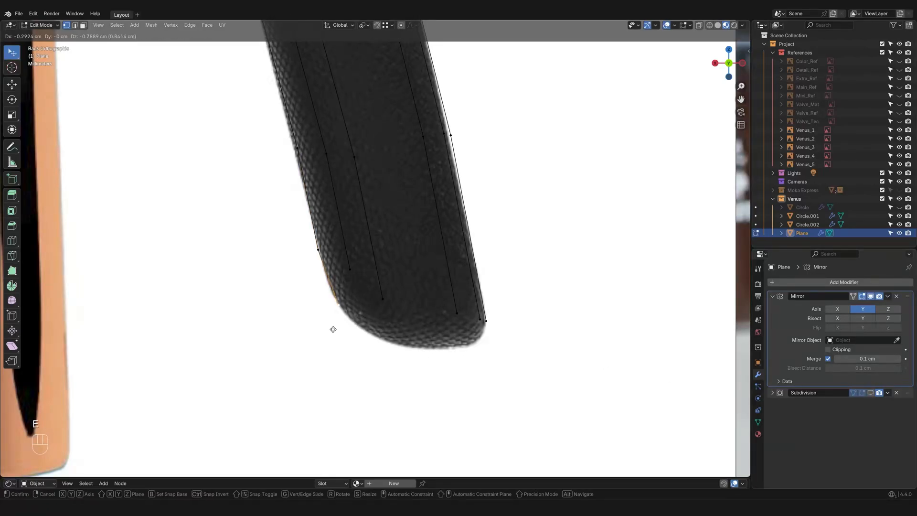
{"action": "left_click", "coordinate": [331, 325]}
{"action": "key", "text": "e"}
{"action": "left_click", "coordinate": [360, 356]}
{"action": "key", "text": "e"}
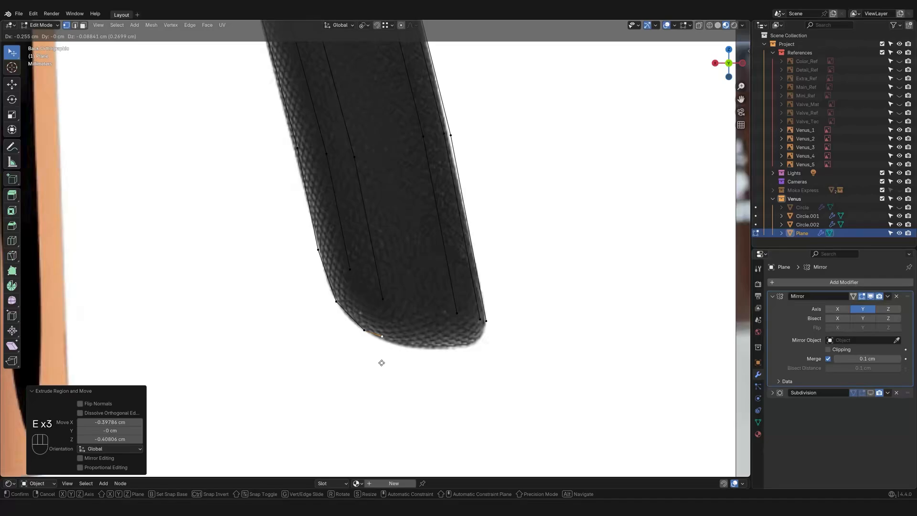
{"action": "left_click", "coordinate": [400, 372]}
{"action": "key", "text": "e"}
{"action": "left_click", "coordinate": [466, 373]}
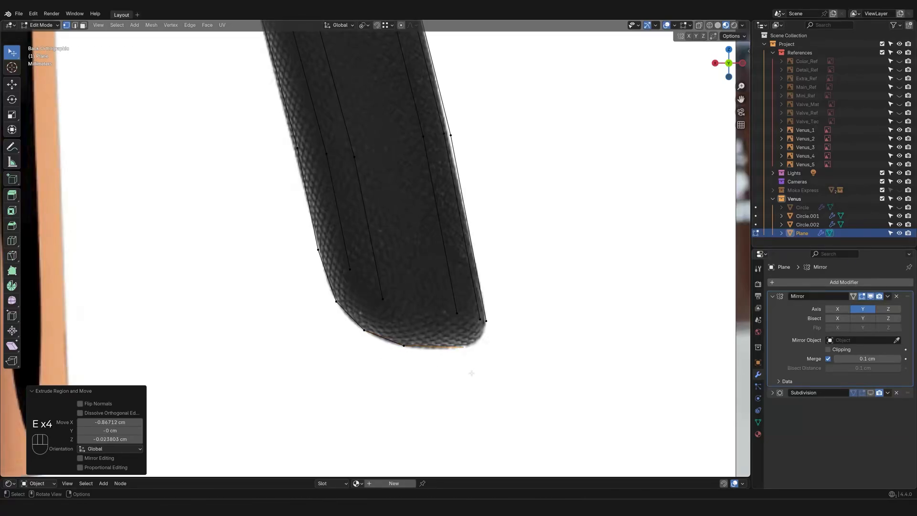
Step: Extrude a fifth vertex at the bottom corner joined to the outer curve's end, and show the Subdivision modifier again
{"action": "key", "text": "e"}
{"action": "middle_click_drag", "start_coordinate": [490, 331], "coordinate": [540, 339]}
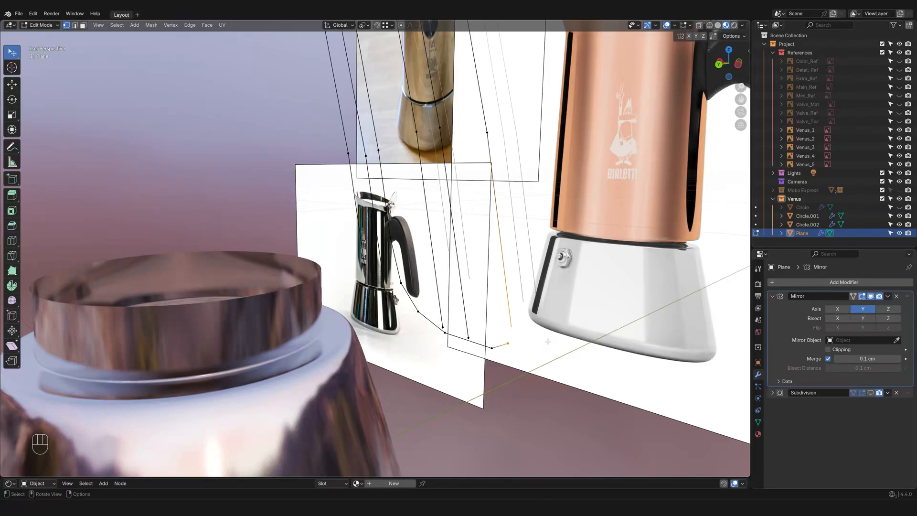
{"action": "left_click", "coordinate": [871, 393]}
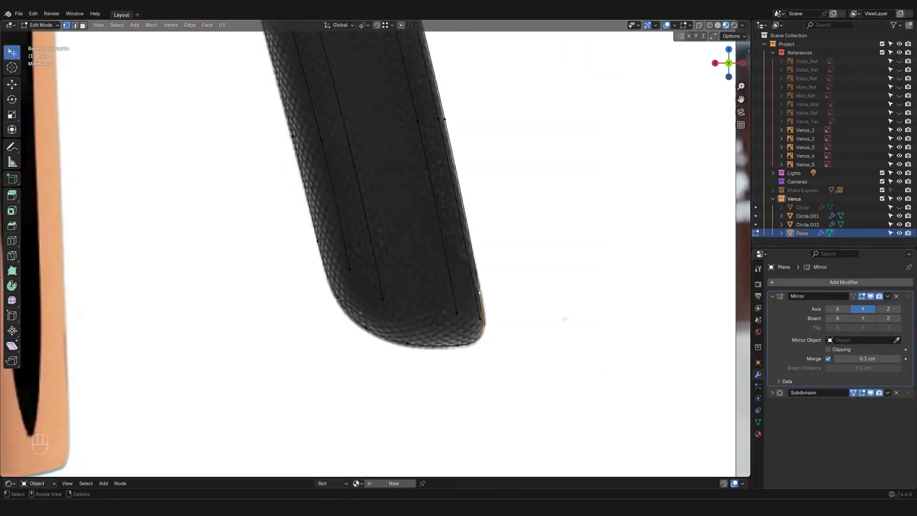
Step: Inspect the closed bottom profile of the handle and the surrounding curve ends from several angles
{"action": "scroll", "coordinate": [565, 318], "scroll_direction": "up", "scroll_amount": 2}
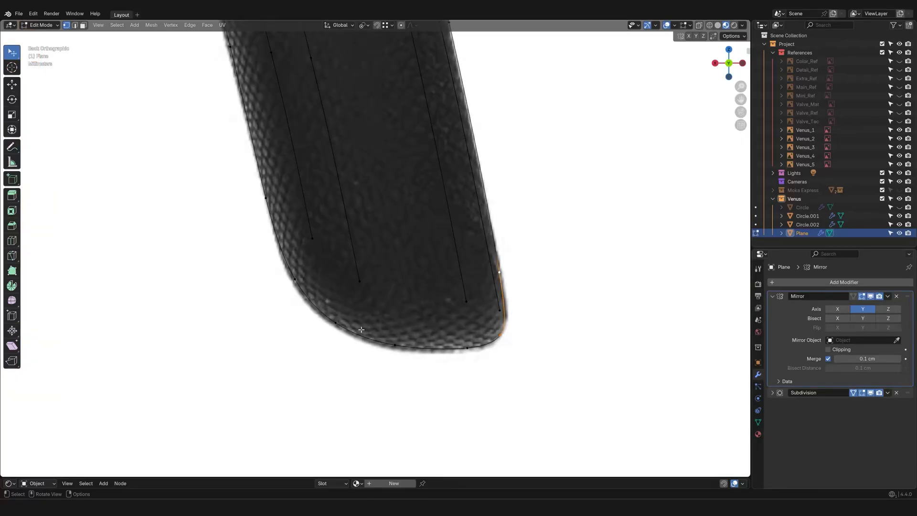
{"action": "scroll", "coordinate": [438, 322], "scroll_direction": "down", "scroll_amount": 2}
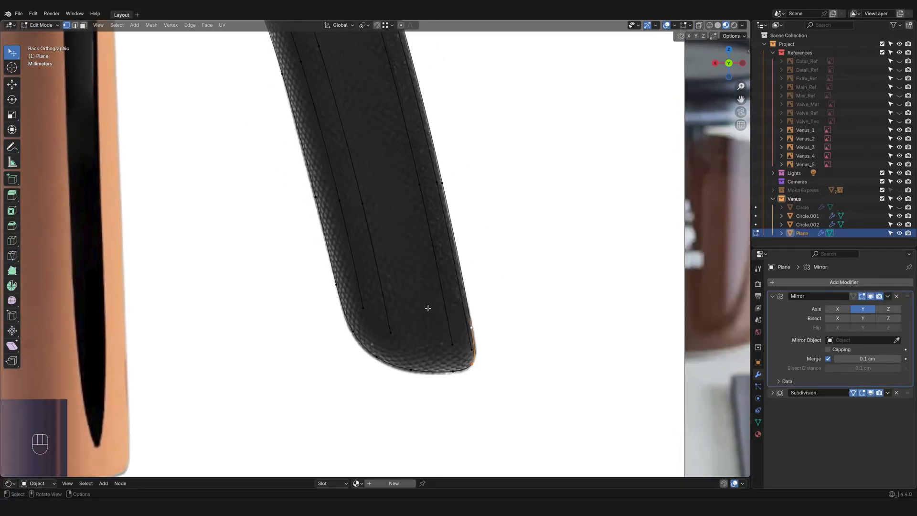
{"action": "middle_click_drag", "start_coordinate": [381, 280], "coordinate": [314, 270]}
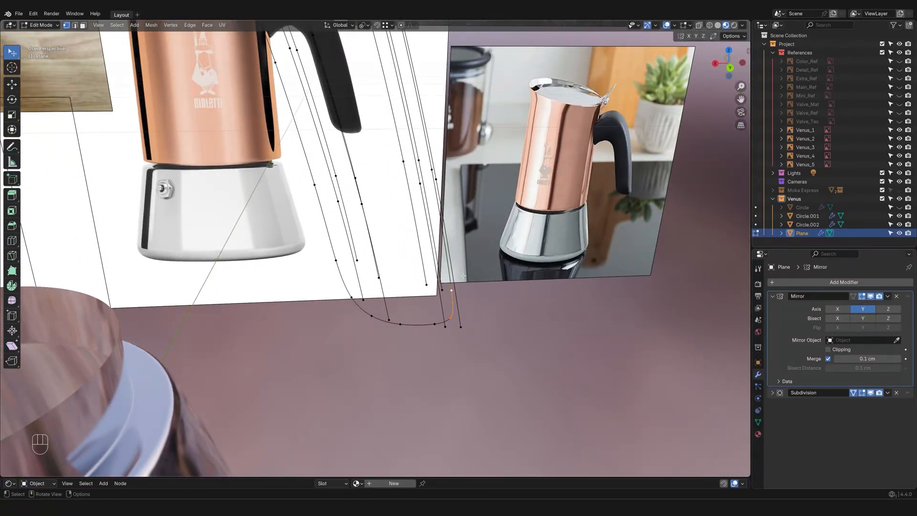
{"action": "middle_click_drag", "start_coordinate": [458, 305], "coordinate": [360, 280]}
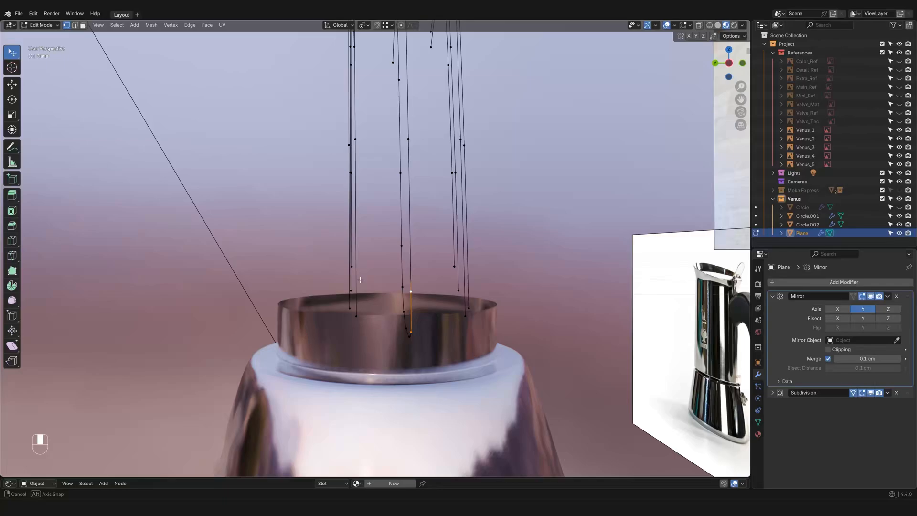
{"action": "middle_click_drag", "start_coordinate": [434, 307], "coordinate": [462, 415]}
{"action": "scroll", "coordinate": [426, 302], "scroll_direction": "down", "scroll_amount": 2}
{"action": "middle_click_drag", "start_coordinate": [466, 306], "coordinate": [466, 334], "text": "ctrl"}
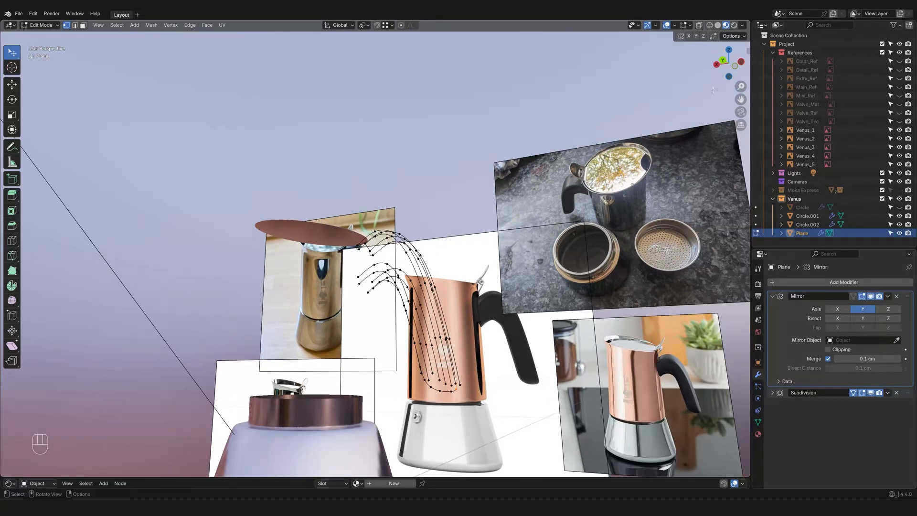
Step: Examine the shape of the handle's lower tip and its edge seam in the silver pot reference
{"action": "left_click", "coordinate": [728, 62]}
{"action": "scroll", "coordinate": [428, 277], "scroll_direction": "up", "scroll_amount": 8}
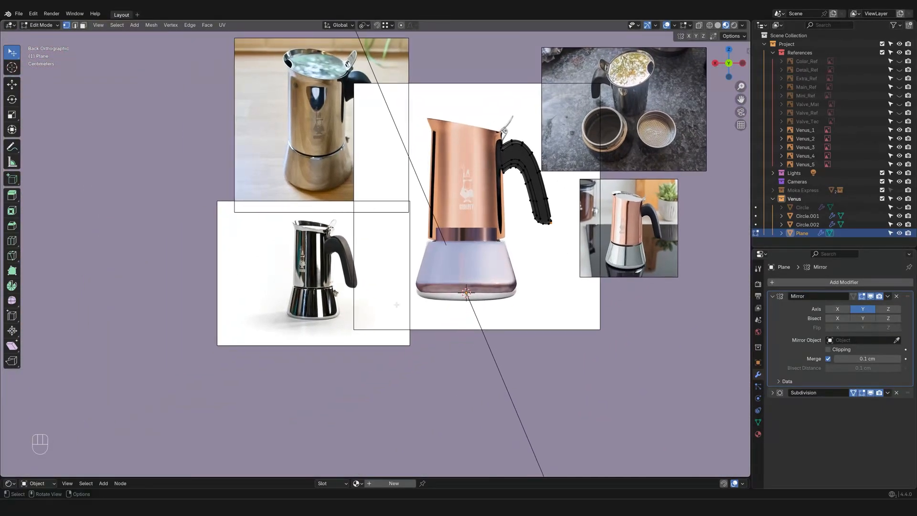
{"action": "scroll", "coordinate": [428, 277], "scroll_direction": "up", "scroll_amount": 5}
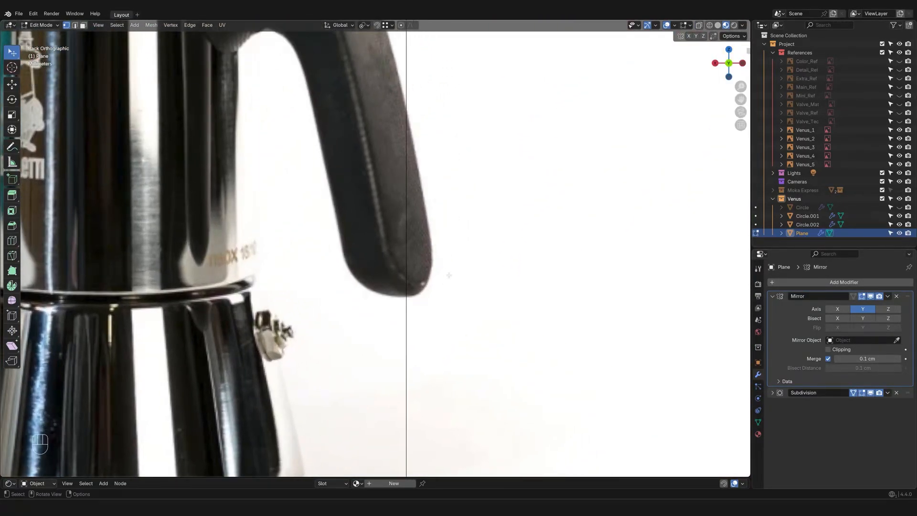
{"action": "scroll", "coordinate": [454, 278], "scroll_direction": "up", "scroll_amount": 2}
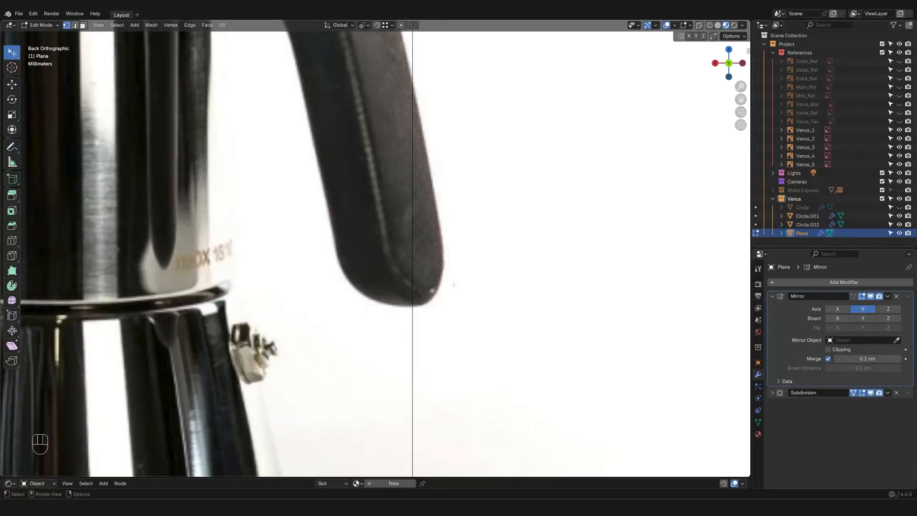
{"action": "scroll", "coordinate": [454, 284], "scroll_direction": "down", "scroll_amount": 6}
{"action": "middle_click_drag", "start_coordinate": [450, 211], "coordinate": [429, 239], "text": "shift"}
{"action": "scroll", "coordinate": [411, 290], "scroll_direction": "up", "scroll_amount": 7}
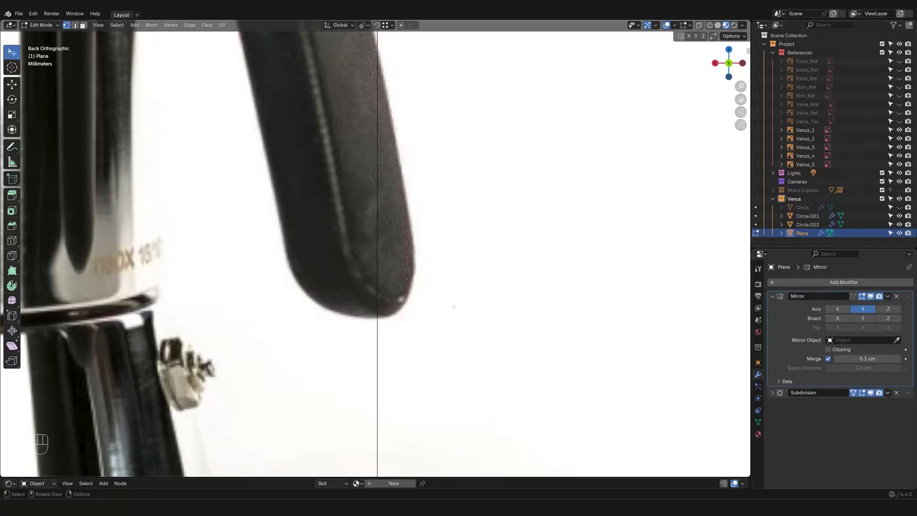
{"action": "scroll", "coordinate": [474, 306], "scroll_direction": "down", "scroll_amount": 9}
{"action": "middle_click_drag", "start_coordinate": [473, 305], "coordinate": [265, 402], "text": "shift"}
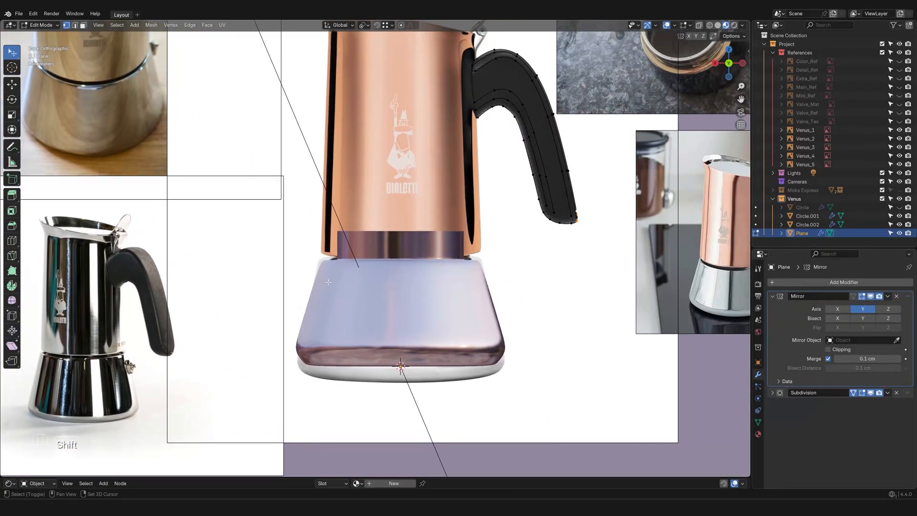
Step: Rip the bottom-corner vertex of the handle profile and delete the edge connecting it to the outer curve
{"action": "middle_click_drag", "start_coordinate": [556, 245], "coordinate": [333, 248], "text": "shift"}
{"action": "scroll", "coordinate": [333, 248], "scroll_direction": "up", "scroll_amount": 10}
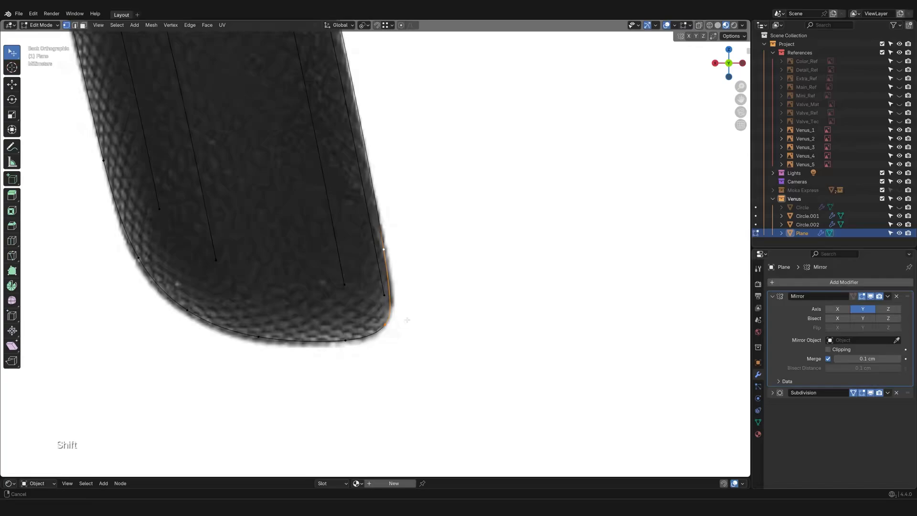
{"action": "key", "text": "v"}
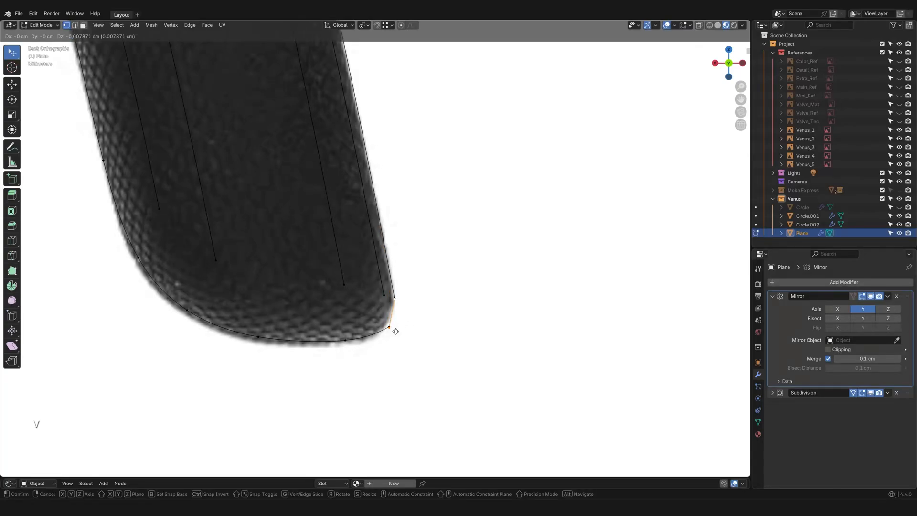
{"action": "left_click", "coordinate": [439, 319]}
{"action": "key", "text": "x"}
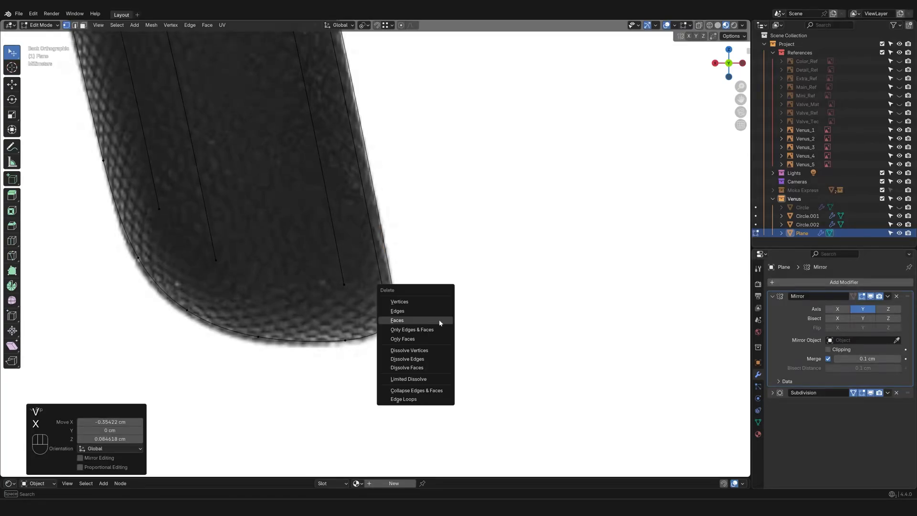
{"action": "left_click", "coordinate": [429, 309]}
{"action": "middle_click_drag", "start_coordinate": [429, 309], "coordinate": [444, 243], "text": "shift"}
{"action": "left_click", "coordinate": [732, 67]}
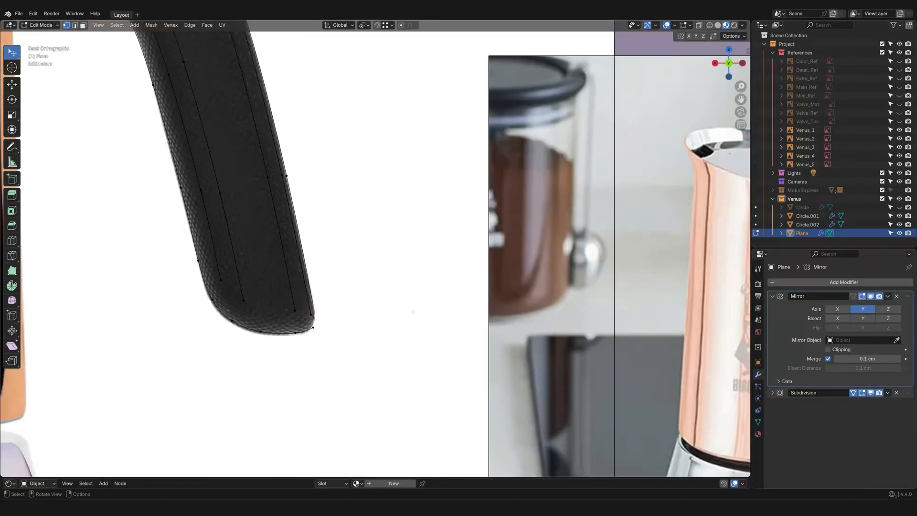
Step: Slide the lower end vertex of the curve just inside the outer centre curve up along its edge by a factor of 0.277
{"action": "middle_click_drag", "start_coordinate": [414, 311], "coordinate": [487, 258], "text": "shift"}
{"action": "scroll", "coordinate": [471, 274], "scroll_direction": "up", "scroll_amount": 3}
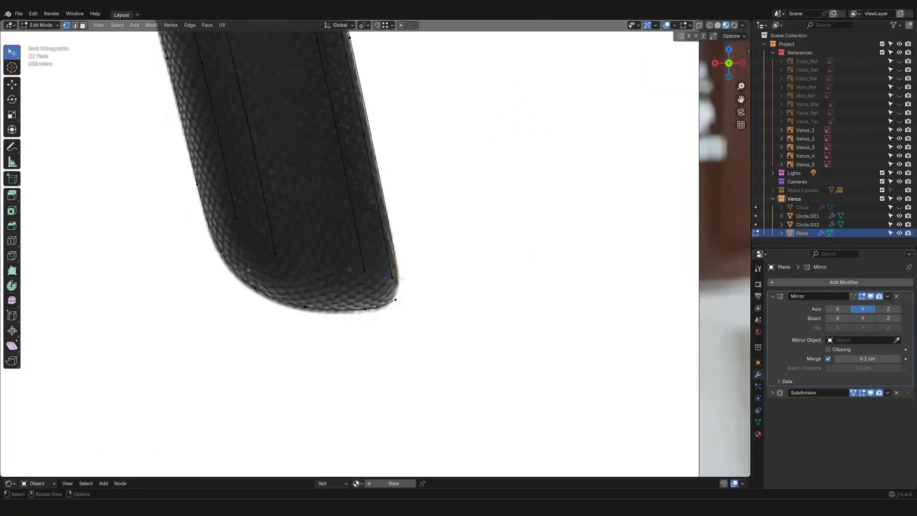
{"action": "middle_click_drag", "start_coordinate": [400, 283], "coordinate": [429, 357], "text": "shift"}
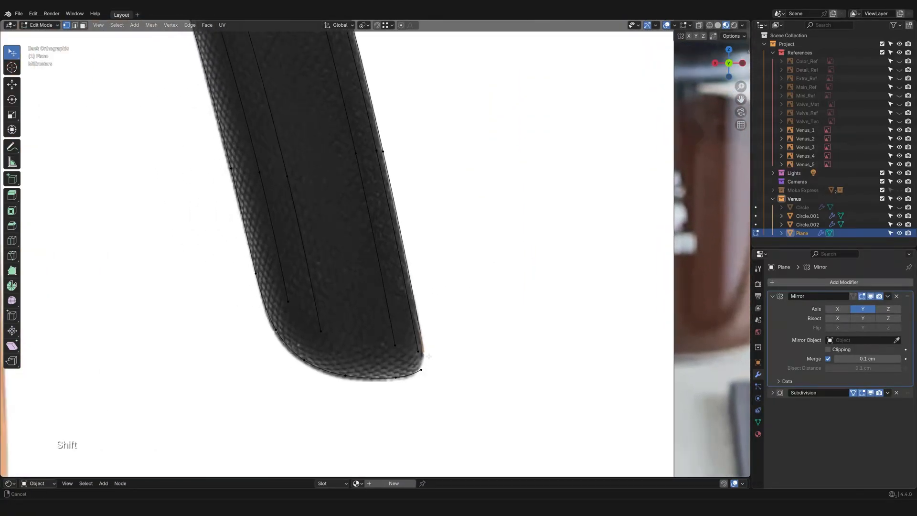
{"action": "scroll", "coordinate": [379, 305], "scroll_direction": "down", "scroll_amount": 5}
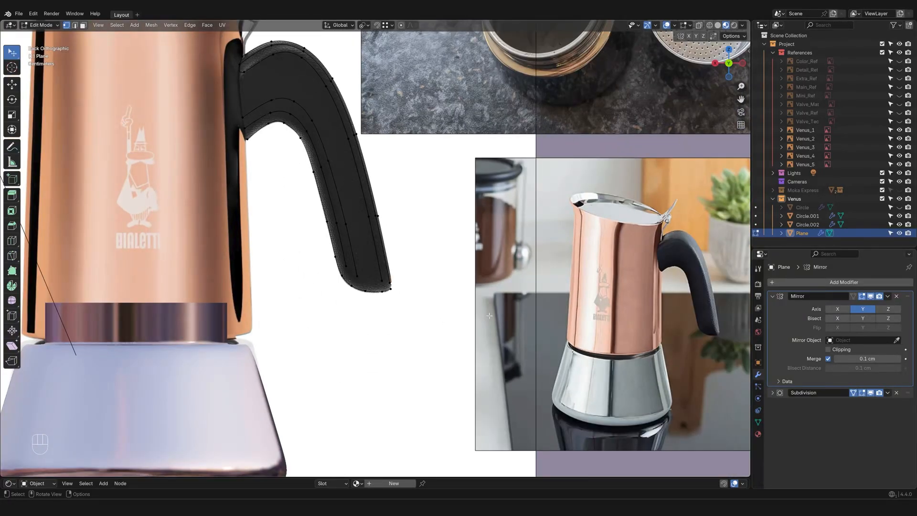
{"action": "scroll", "coordinate": [399, 275], "scroll_direction": "up", "scroll_amount": 3}
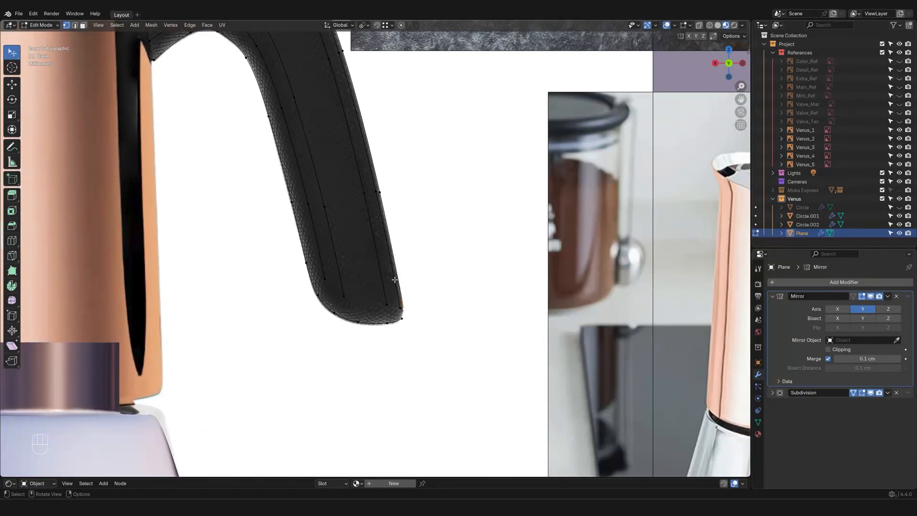
{"action": "scroll", "coordinate": [399, 308], "scroll_direction": "up", "scroll_amount": 2}
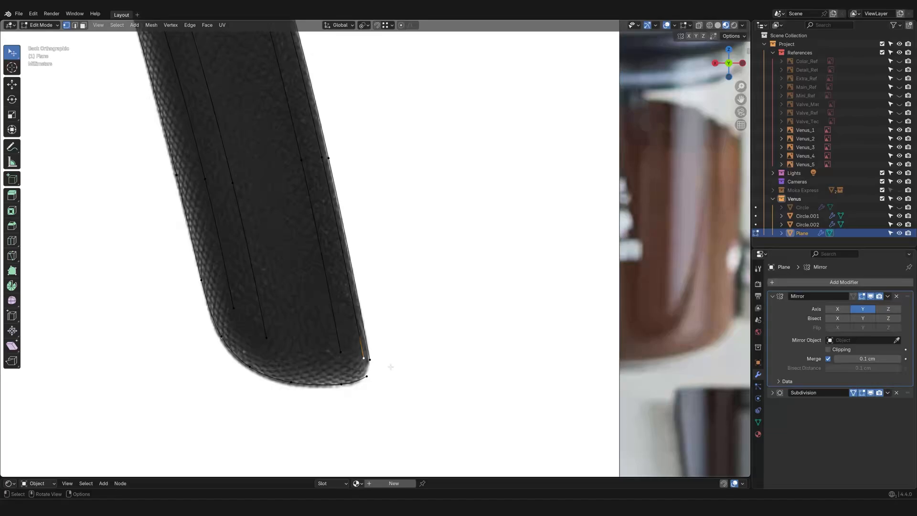
{"action": "key", "text": "g"}
{"action": "key", "text": "g"}
{"action": "left_click", "coordinate": [377, 318]}
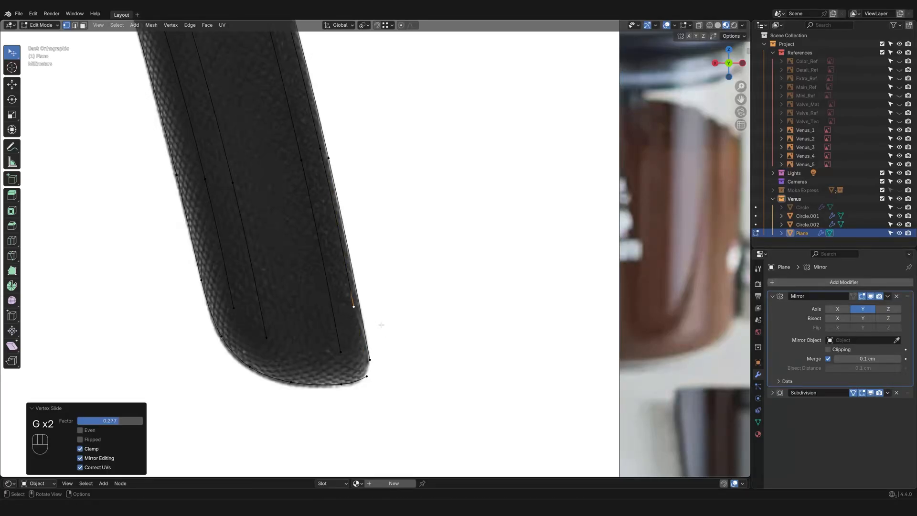
Step: In the left view, extrude the inner centre curve's lower end vertex twice outward and upward, then join it to the inner side curve's lower end
{"action": "middle_click_drag", "start_coordinate": [380, 324], "coordinate": [490, 332]}
{"action": "left_click", "coordinate": [409, 341]}
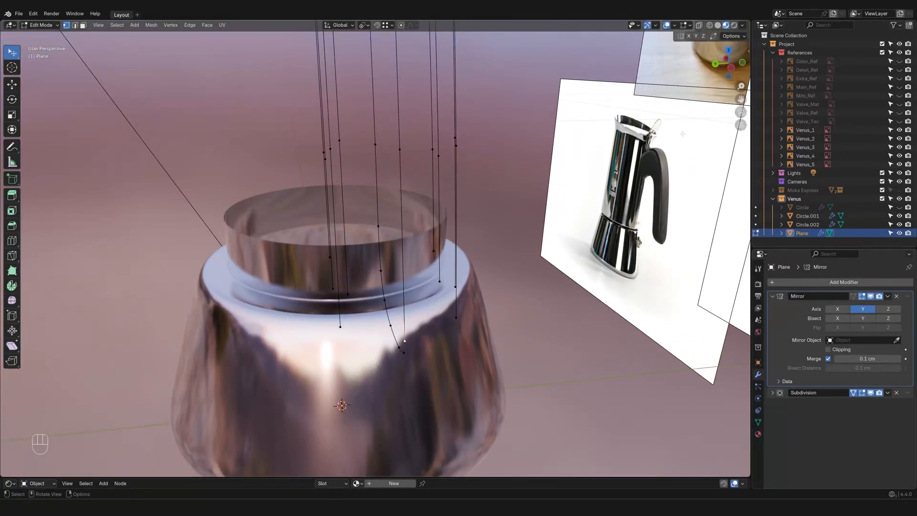
{"action": "left_click", "coordinate": [731, 68]}
{"action": "middle_click_drag", "start_coordinate": [473, 358], "coordinate": [457, 313], "text": "shift"}
{"action": "scroll", "coordinate": [457, 312], "scroll_direction": "up", "scroll_amount": 1}
{"action": "scroll", "coordinate": [396, 353], "scroll_direction": "up", "scroll_amount": 2}
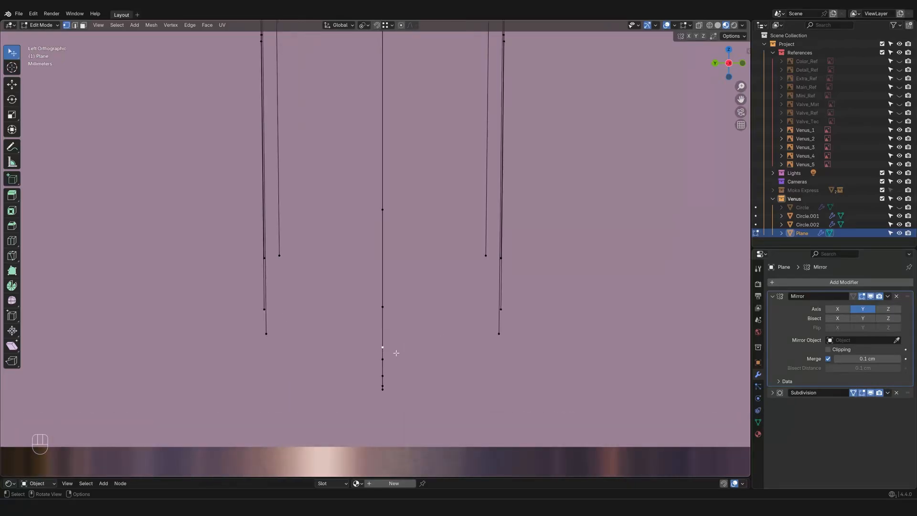
{"action": "key", "text": "e"}
{"action": "left_click", "coordinate": [378, 348]}
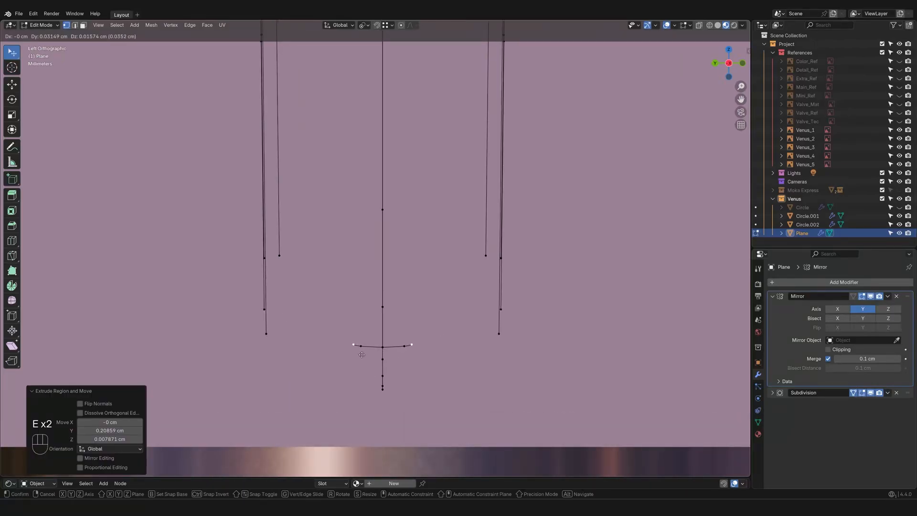
{"action": "key", "text": "e"}
{"action": "left_click", "coordinate": [315, 321]}
{"action": "left_click", "coordinate": [292, 262], "text": "shift"}
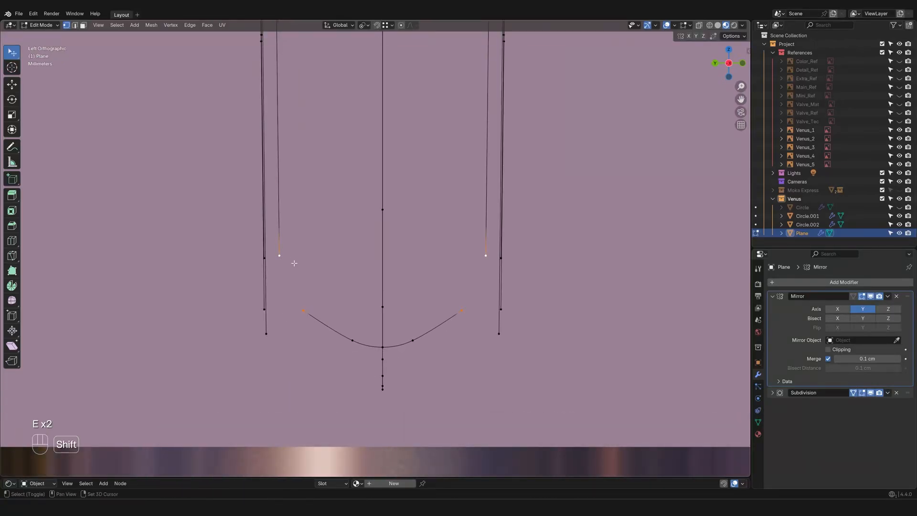
{"action": "key", "text": "f"}
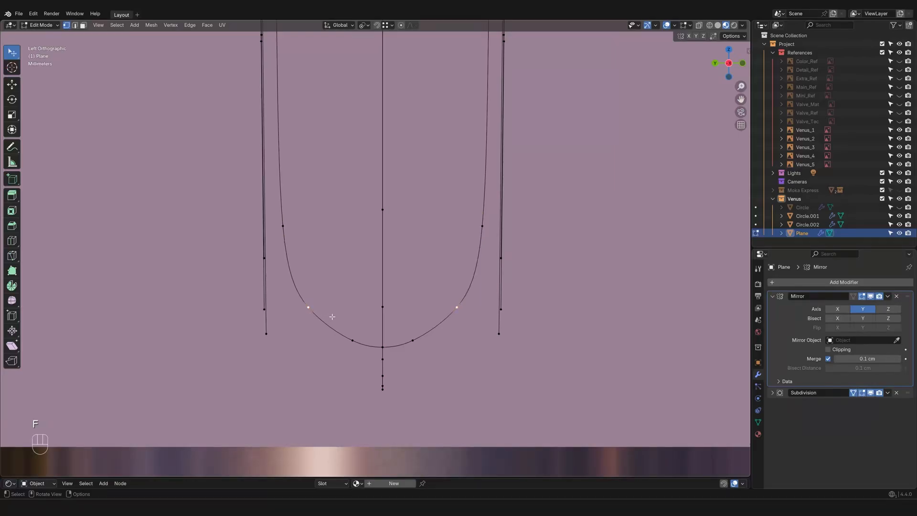
Step: Move the new bottom curve's corner vertex and the vertex beside the centre outward and down for a fuller, rounder bottom
{"action": "key", "text": "g"}
{"action": "key", "text": "g"}
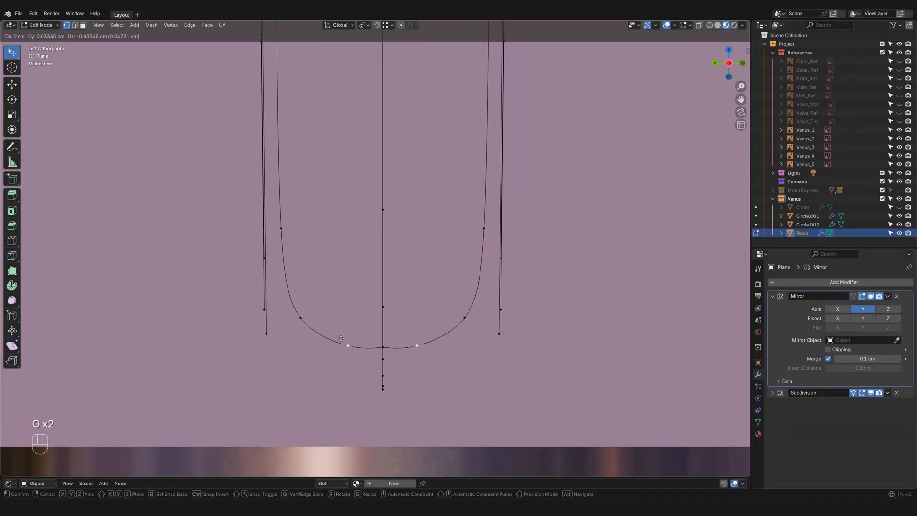
{"action": "left_click", "coordinate": [345, 338]}
Step: Move the vertex beside the centre down along Z, snapped level with the centre vertex, and check the alignment without subdivision
{"action": "scroll", "coordinate": [273, 319], "scroll_direction": "up", "scroll_amount": 5}
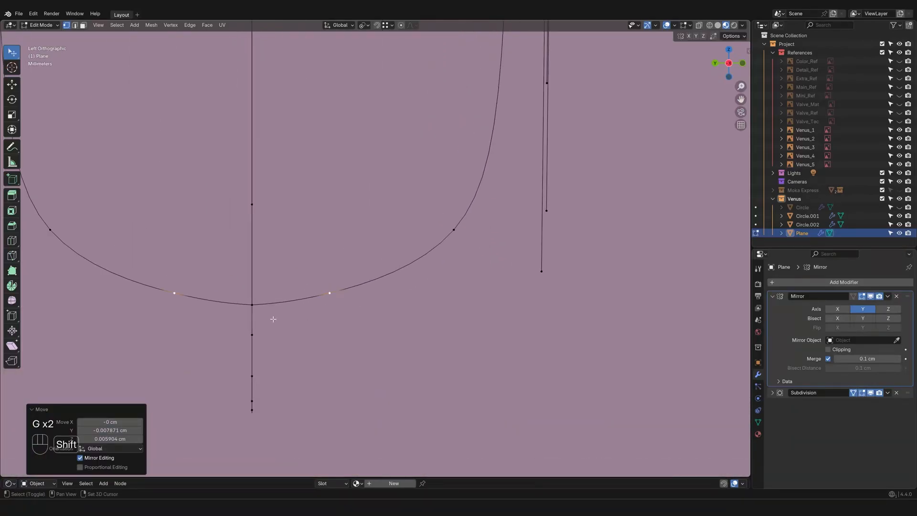
{"action": "middle_click_drag", "start_coordinate": [273, 319], "coordinate": [408, 309], "text": "shift"}
{"action": "scroll", "coordinate": [408, 308], "scroll_direction": "up", "scroll_amount": 3}
{"action": "key", "text": "g"}
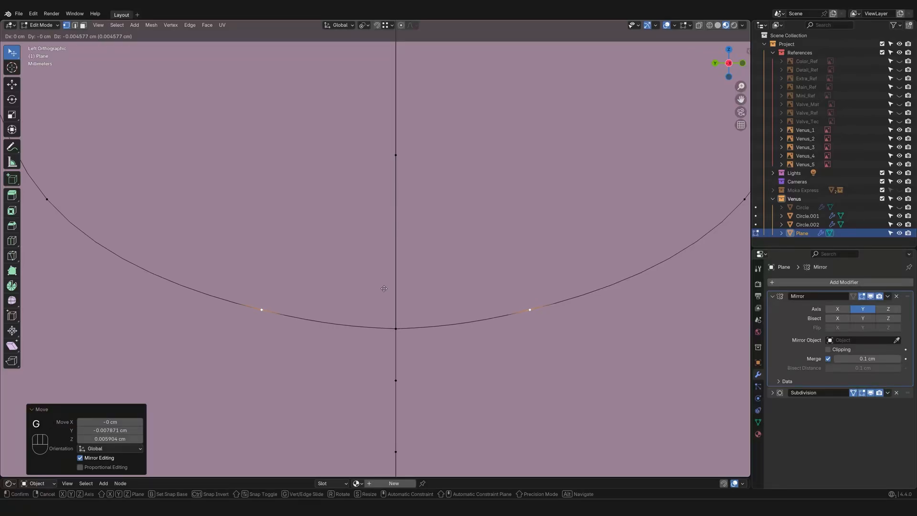
{"action": "key", "text": "z"}
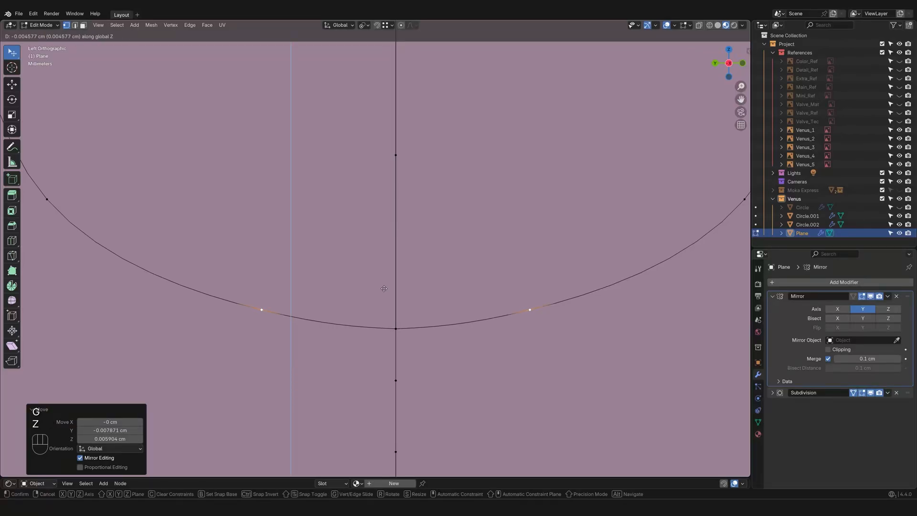
{"action": "key", "text": "ctrl"}
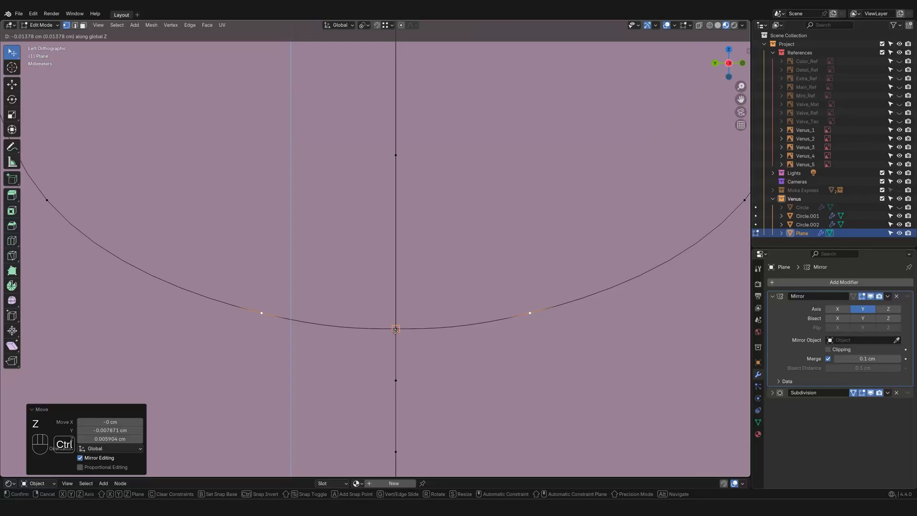
{"action": "left_click", "coordinate": [396, 330]}
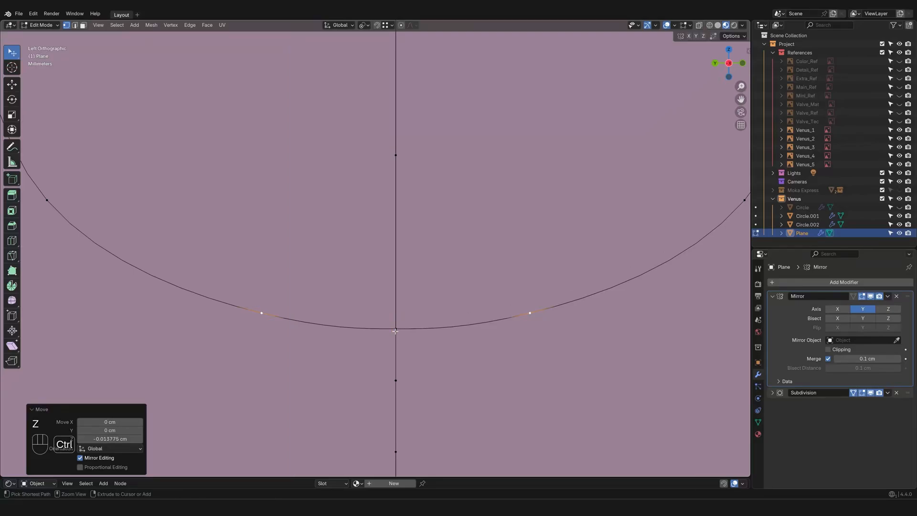
{"action": "left_click", "coordinate": [870, 393]}
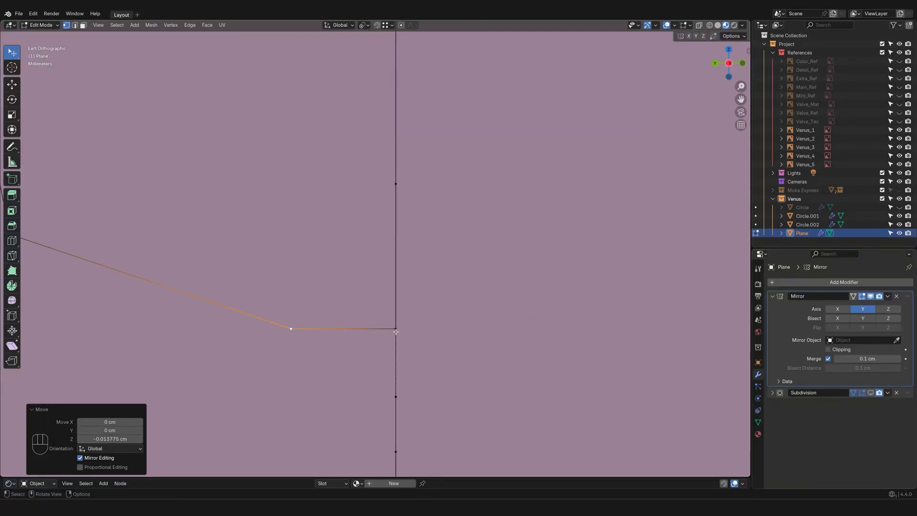
{"action": "left_click", "coordinate": [871, 394]}
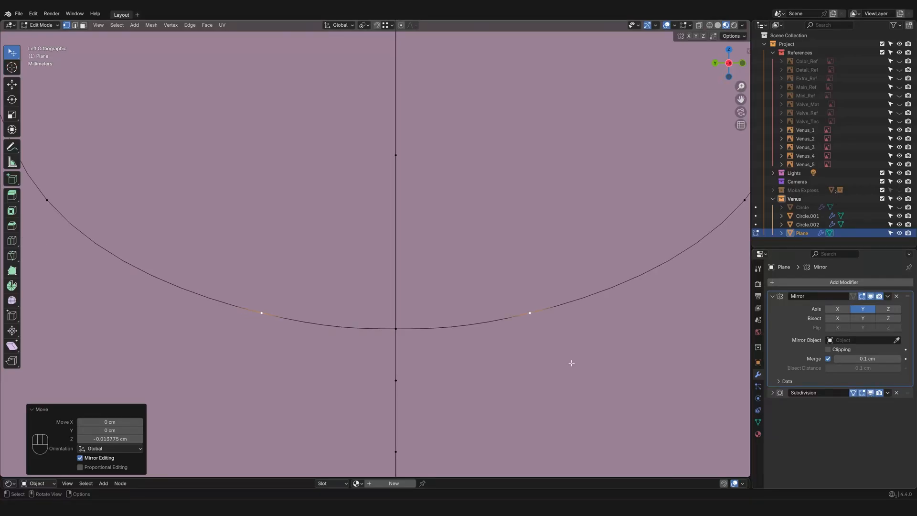
Step: In the back view, extrude the bottom curve's centre vertex down about 0.18 cm following the handle's edge in the reference
{"action": "scroll", "coordinate": [406, 277], "scroll_direction": "down", "scroll_amount": 4}
{"action": "middle_click_drag", "start_coordinate": [279, 213], "coordinate": [418, 303], "text": "shift"}
{"action": "scroll", "coordinate": [416, 292], "scroll_direction": "down", "scroll_amount": 6}
{"action": "middle_click_drag", "start_coordinate": [415, 264], "coordinate": [410, 300], "text": "shift"}
{"action": "scroll", "coordinate": [402, 285], "scroll_direction": "down", "scroll_amount": 3}
{"action": "left_click", "coordinate": [406, 299]}
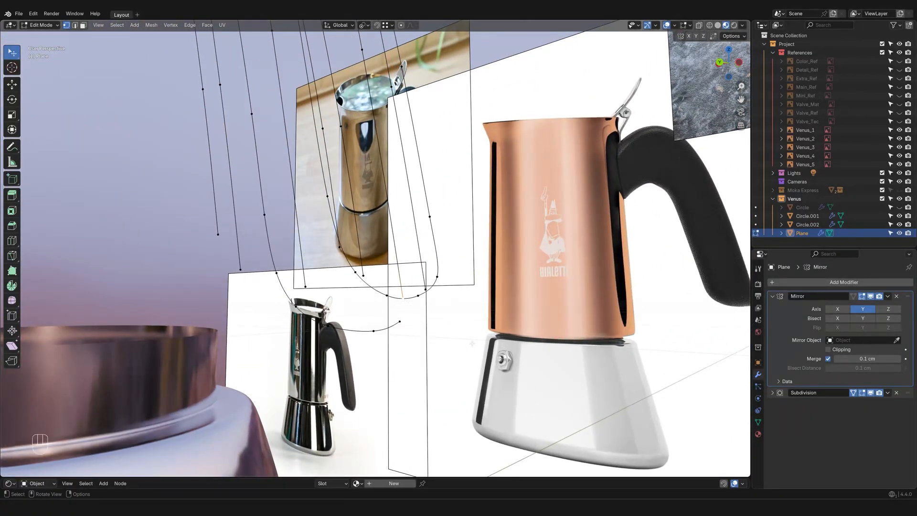
{"action": "scroll", "coordinate": [407, 300], "scroll_direction": "down", "scroll_amount": 3}
{"action": "left_click", "coordinate": [721, 62]}
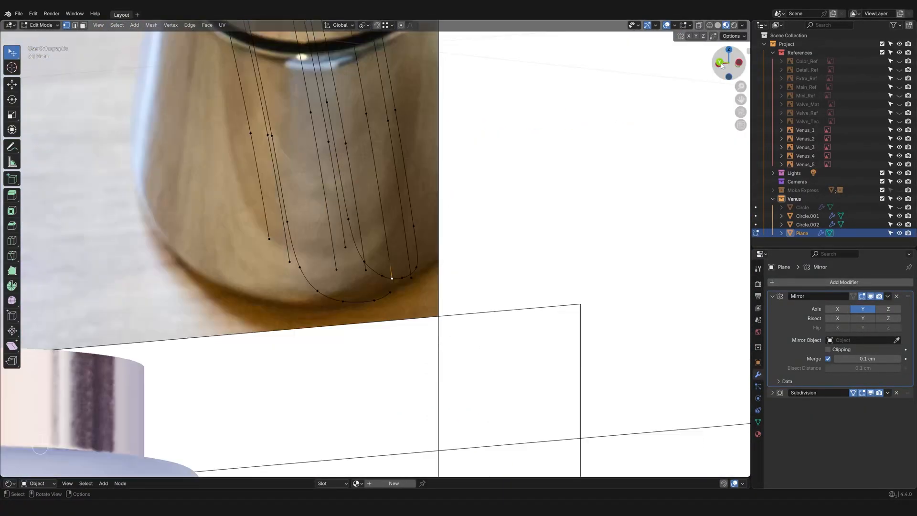
{"action": "middle_click_drag", "start_coordinate": [392, 330], "coordinate": [421, 282], "text": "shift"}
{"action": "scroll", "coordinate": [411, 285], "scroll_direction": "up", "scroll_amount": 3}
{"action": "middle_click_drag", "start_coordinate": [439, 222], "coordinate": [391, 257], "text": "shift"}
{"action": "scroll", "coordinate": [366, 275], "scroll_direction": "up", "scroll_amount": 5}
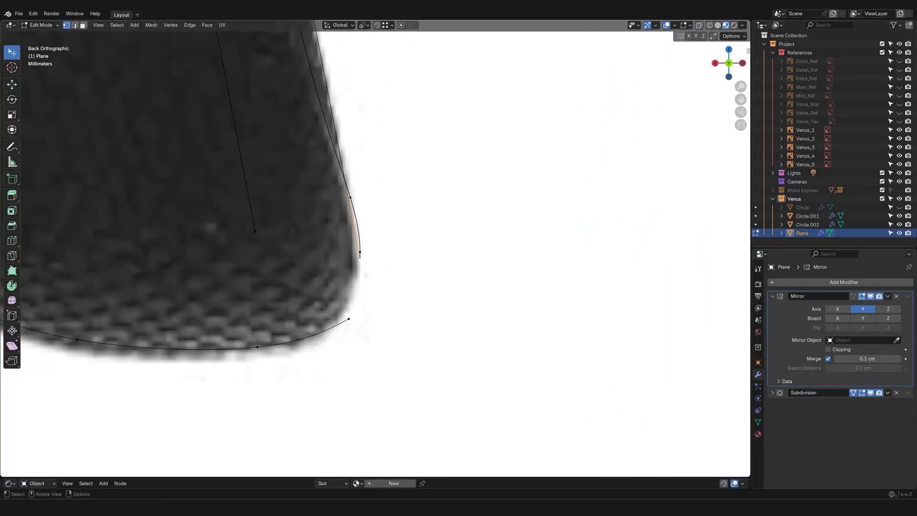
{"action": "key", "text": "e"}
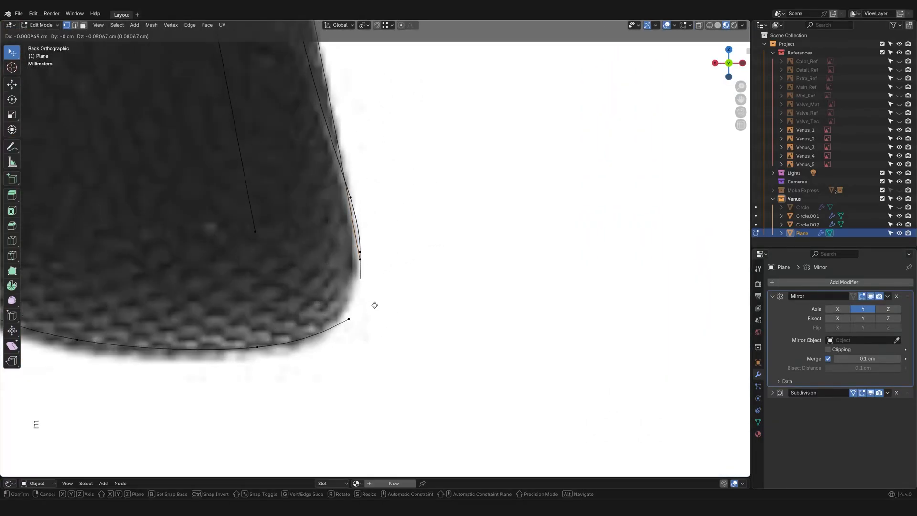
{"action": "left_click", "coordinate": [367, 328]}
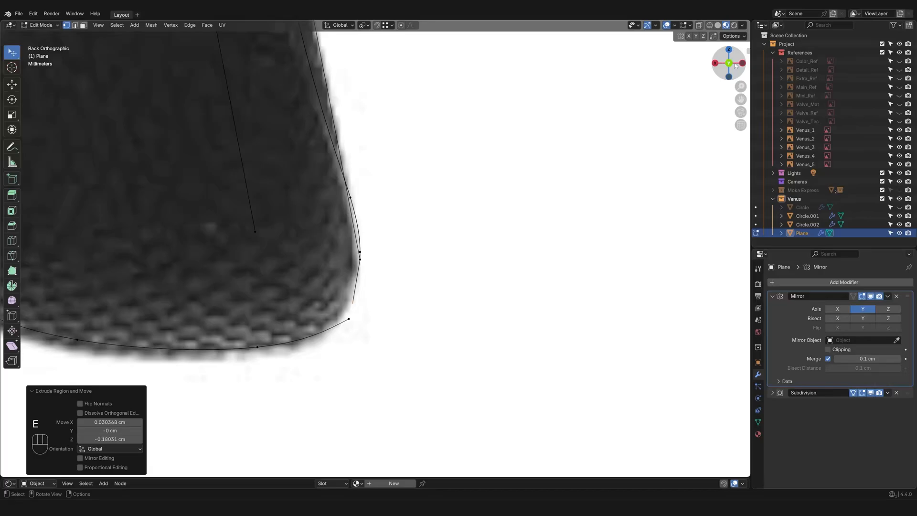
Step: In the left view with viewport subdivision hidden, duplicate the bottom curve's slanted lower edge and place the copy just below and outside it
{"action": "left_click", "coordinate": [743, 62]}
{"action": "scroll", "coordinate": [416, 287], "scroll_direction": "down", "scroll_amount": 5}
{"action": "scroll", "coordinate": [426, 306], "scroll_direction": "up", "scroll_amount": 4}
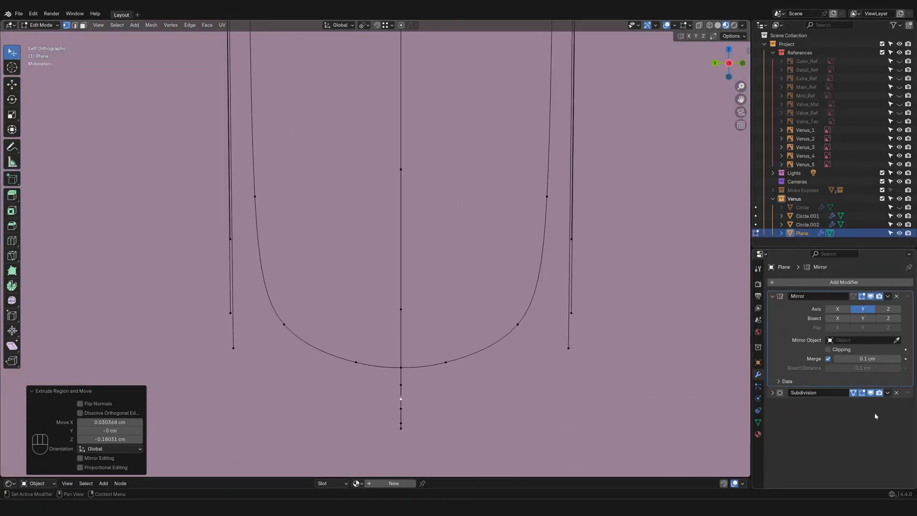
{"action": "left_click", "coordinate": [872, 393]}
{"action": "middle_click_drag", "start_coordinate": [414, 374], "coordinate": [494, 346], "text": "shift"}
{"action": "scroll", "coordinate": [469, 333], "scroll_direction": "up", "scroll_amount": 2}
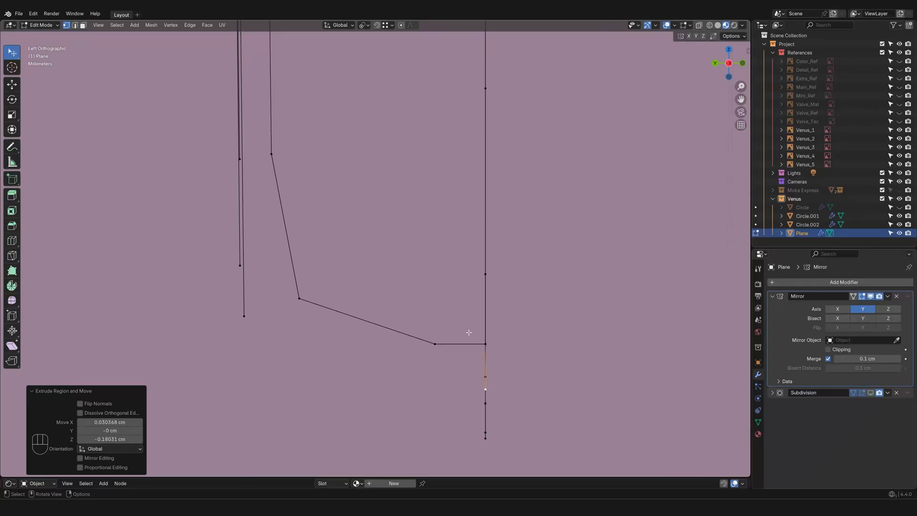
{"action": "key", "text": "2"}
{"action": "left_click", "coordinate": [397, 330]}
{"action": "key", "text": "shift+d"}
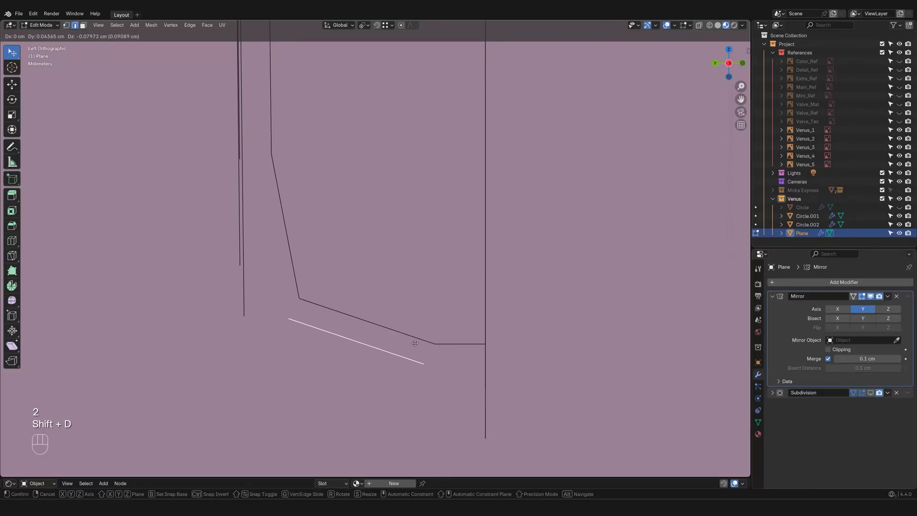
{"action": "left_click", "coordinate": [412, 348]}
Step: Connect the duplicated edge's inner end vertex to the newly extruded centre vertex with an edge
{"action": "key", "text": "1"}
{"action": "middle_click_drag", "start_coordinate": [456, 384], "coordinate": [454, 355]}
{"action": "left_click", "coordinate": [414, 336]}
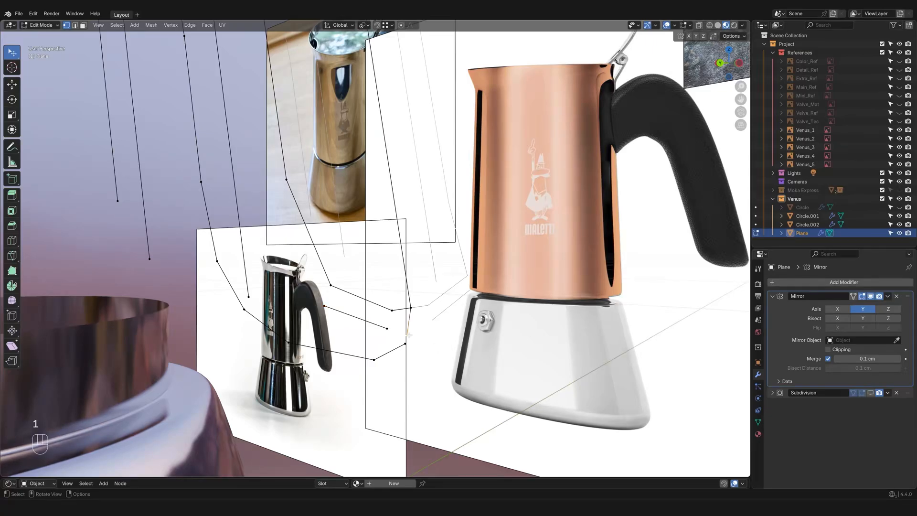
{"action": "left_click", "coordinate": [389, 330], "text": "shift"}
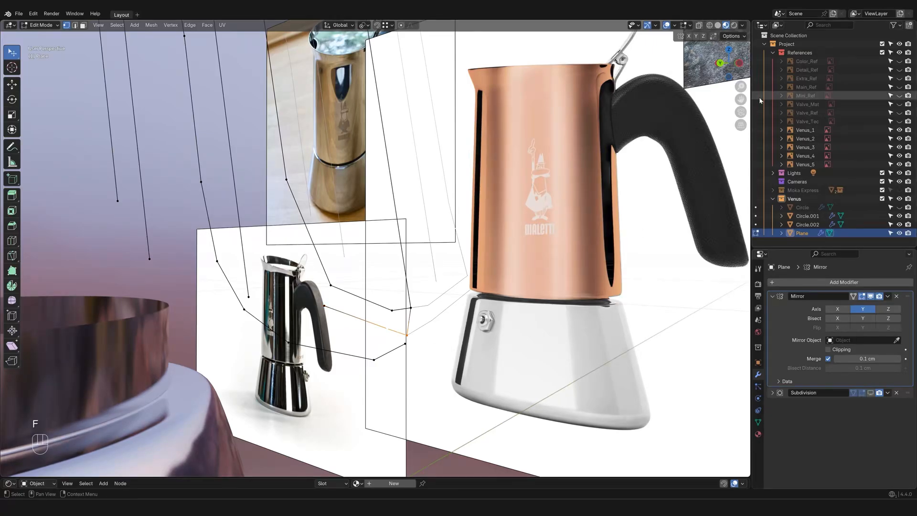
Step: In the back view, move the upper corner vertex of the rounded bottom curve inward along X by about 0.07 cm to follow the handle's edge
{"action": "left_click", "coordinate": [720, 63]}
{"action": "scroll", "coordinate": [509, 280], "scroll_direction": "up", "scroll_amount": 2}
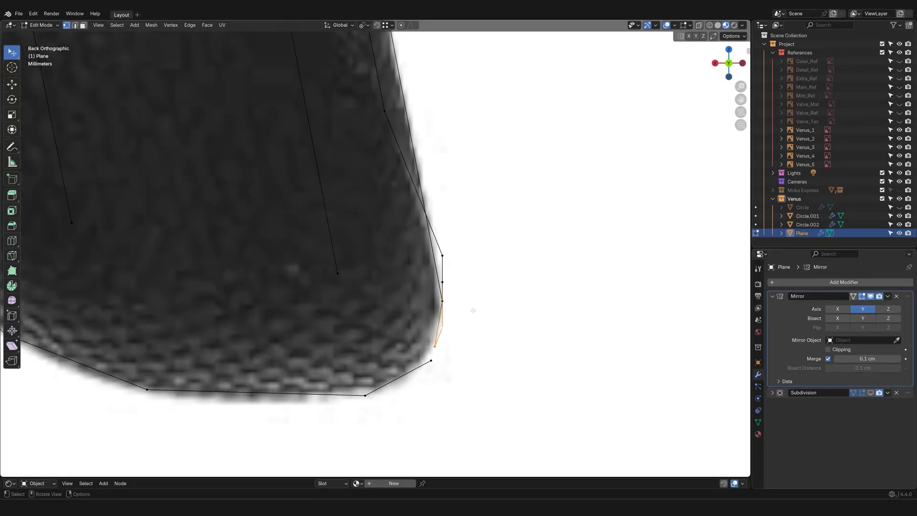
{"action": "middle_click_drag", "start_coordinate": [525, 306], "coordinate": [459, 274]}
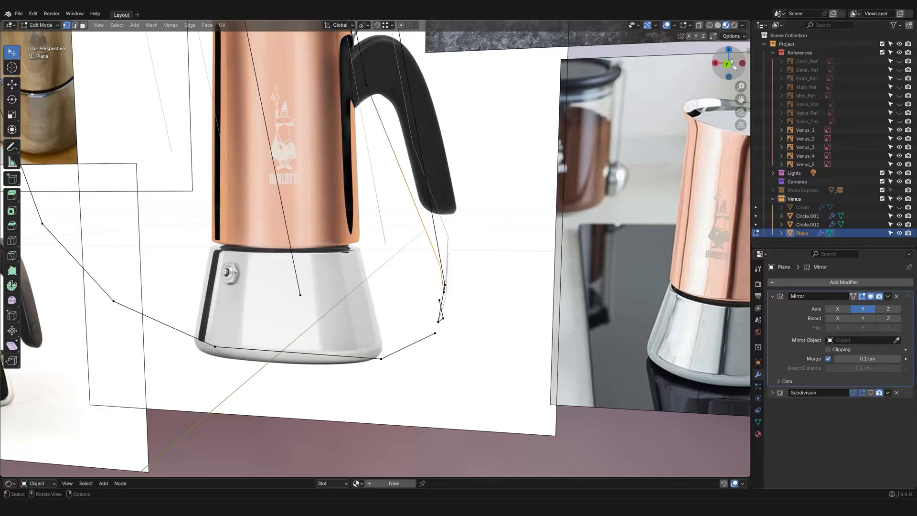
{"action": "left_click", "coordinate": [727, 65]}
{"action": "key", "text": "g"}
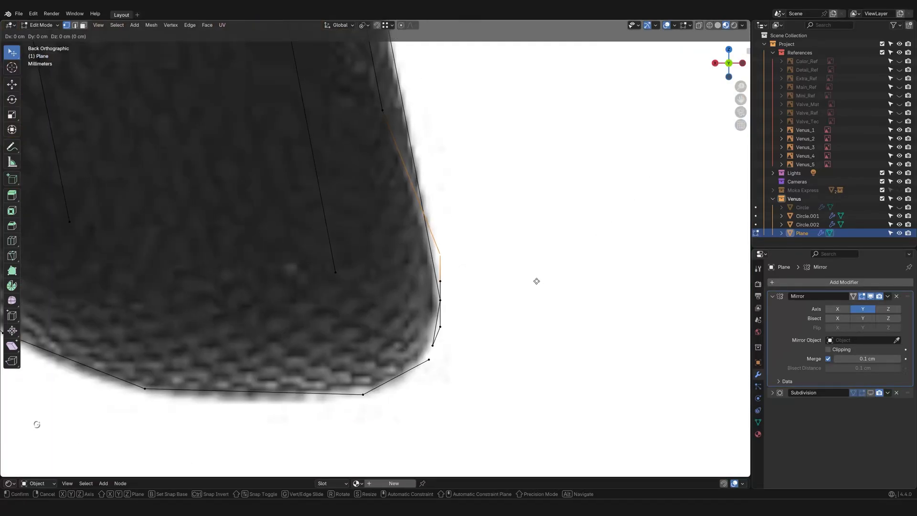
{"action": "key", "text": "y"}
{"action": "left_click", "coordinate": [538, 276]}
{"action": "key", "text": "ctrl+z"}
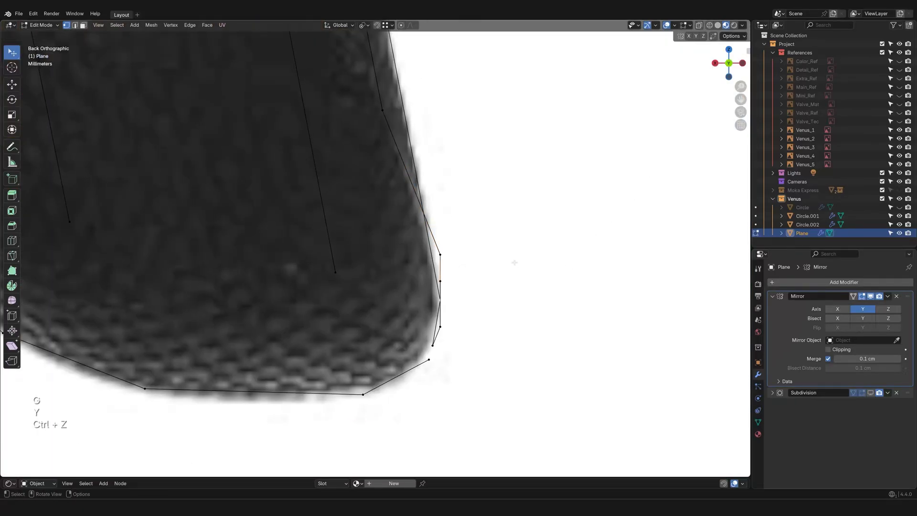
{"action": "key", "text": "g"}
{"action": "key", "text": "x"}
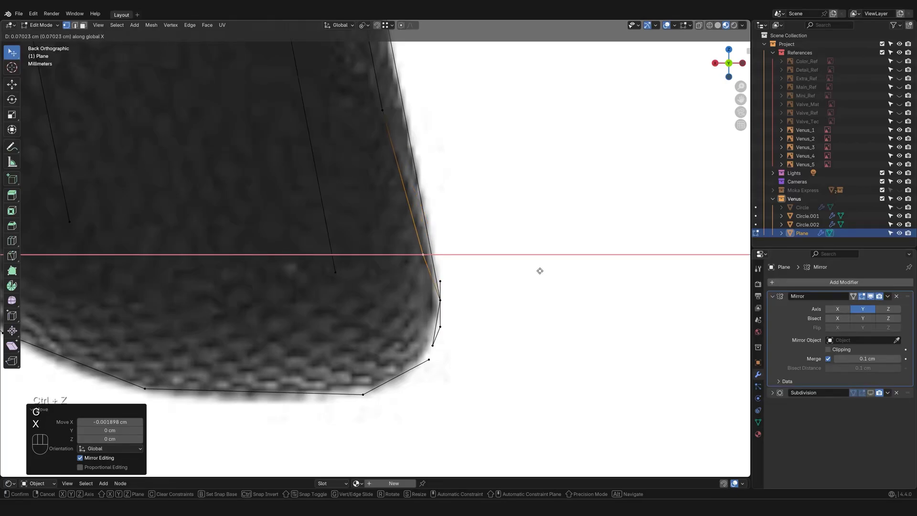
Step: Move three profile vertices near the handle's lower outer corner inward along X, the last two by about 0.22 cm and 0.11 cm
{"action": "left_click", "coordinate": [531, 271]}
{"action": "left_click", "coordinate": [440, 282]}
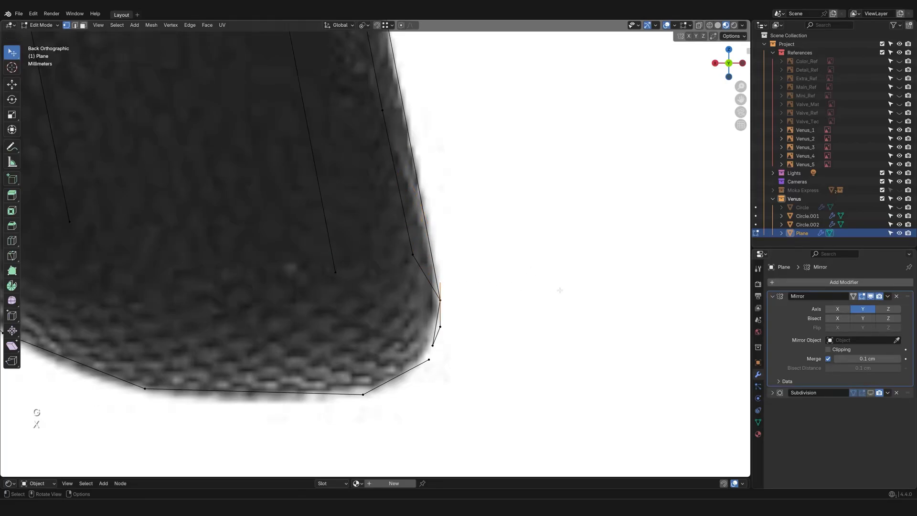
{"action": "key", "text": "g"}
{"action": "key", "text": "x"}
{"action": "left_click", "coordinate": [506, 289]}
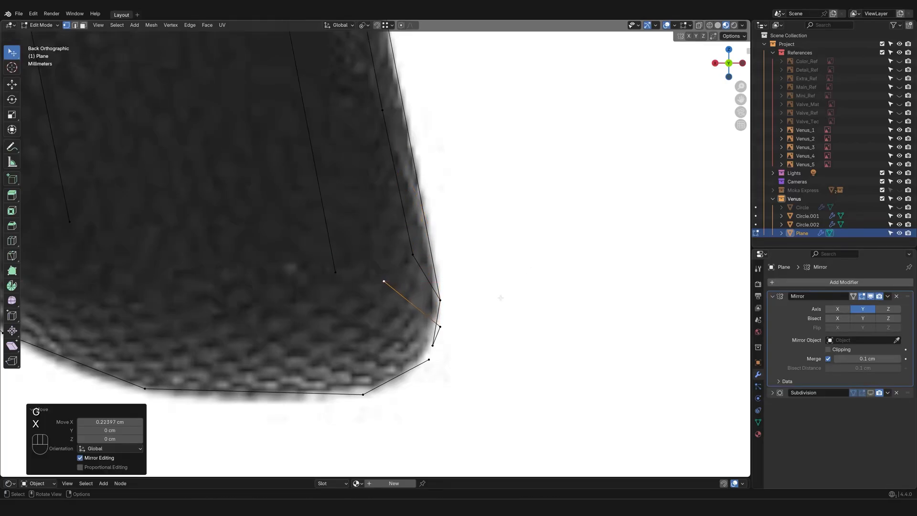
{"action": "left_click", "coordinate": [453, 324]}
{"action": "key", "text": "g"}
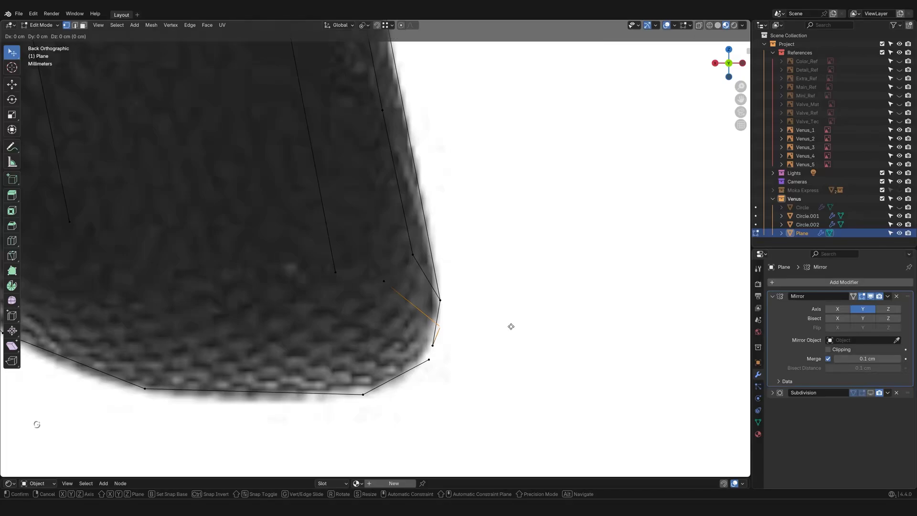
{"action": "key", "text": "x"}
{"action": "left_click", "coordinate": [484, 328]}
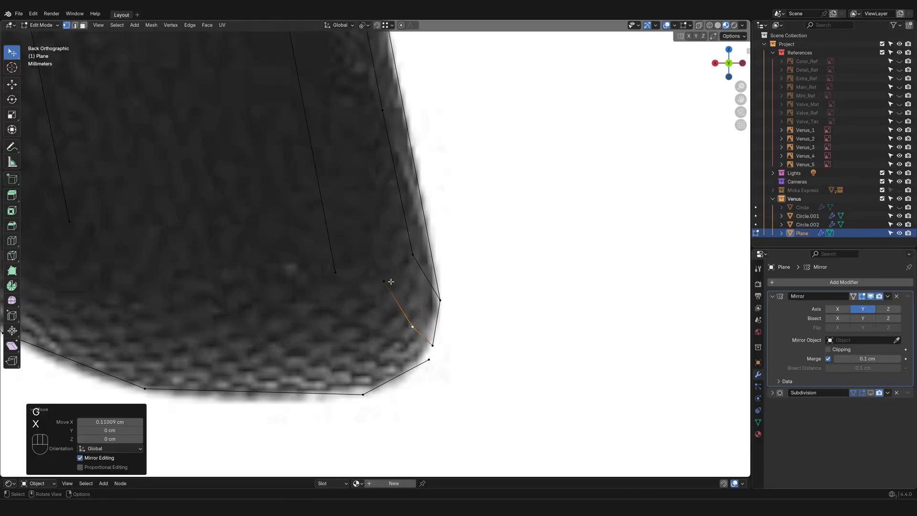
Step: Shift both vertices of the short inner corner line further inward along X, the lower one by about 0.04 cm
{"action": "left_click", "coordinate": [384, 281]}
{"action": "key", "text": "g"}
{"action": "key", "text": "x"}
{"action": "left_click", "coordinate": [452, 299]}
{"action": "left_click", "coordinate": [421, 333]}
{"action": "key", "text": "g"}
{"action": "key", "text": "x"}
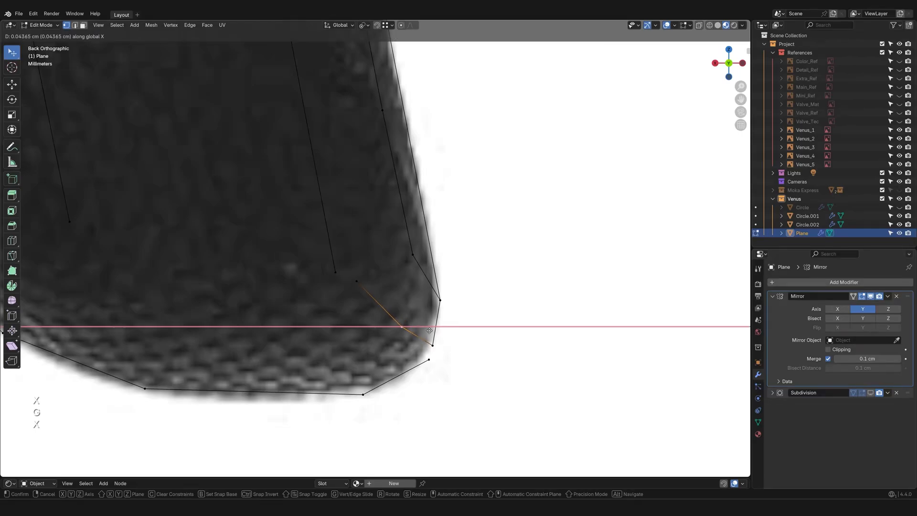
{"action": "left_click", "coordinate": [430, 330]}
Step: Merge the long inner profile line's lower end vertex with the short corner line's upper vertex at their center
{"action": "left_click", "coordinate": [340, 277]}
{"action": "left_click", "coordinate": [358, 274], "text": "shift"}
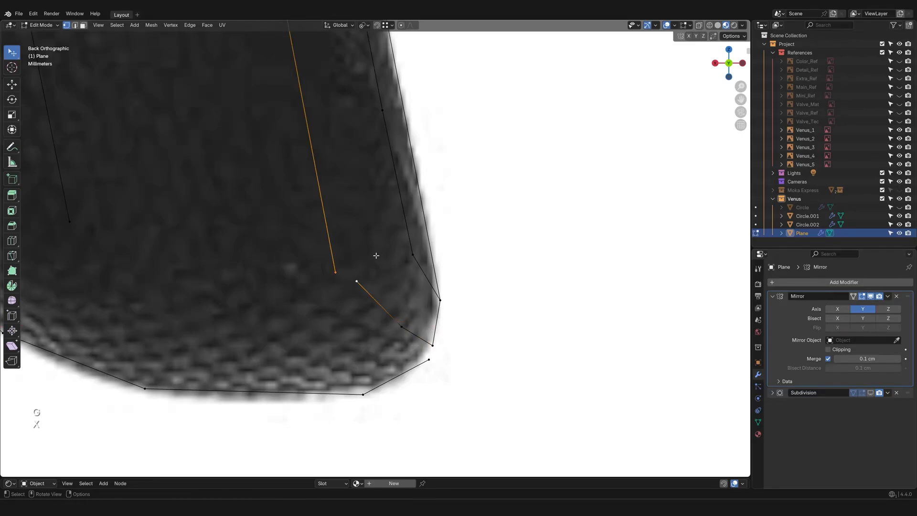
{"action": "key", "text": "m"}
{"action": "left_click", "coordinate": [376, 257]}
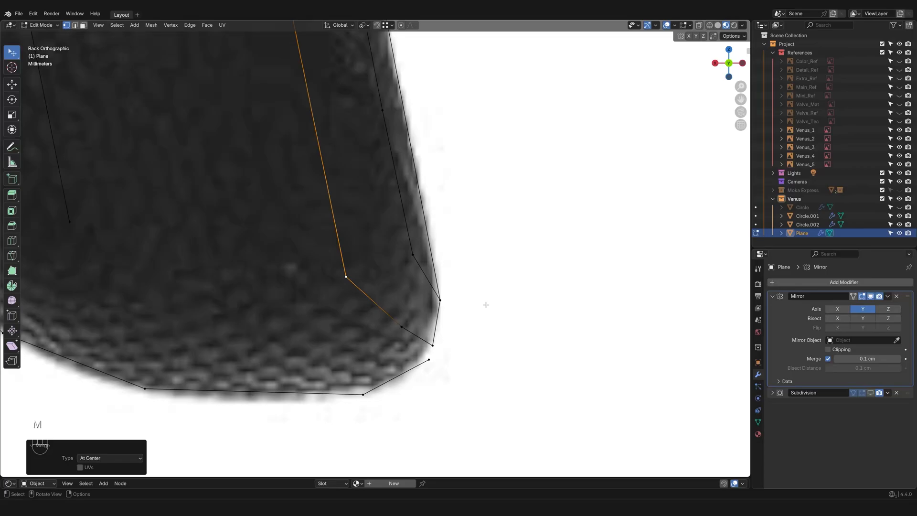
{"action": "left_click", "coordinate": [515, 307]}
Step: Merge the two neighbouring outline vertices at the handle's lower outer tip to close the gap in the outline
{"action": "scroll", "coordinate": [507, 306], "scroll_direction": "down", "scroll_amount": 5}
{"action": "middle_click_drag", "start_coordinate": [435, 284], "coordinate": [422, 262], "text": "shift"}
{"action": "scroll", "coordinate": [422, 262], "scroll_direction": "up", "scroll_amount": 3}
{"action": "left_click", "coordinate": [394, 297]}
{"action": "left_click", "coordinate": [396, 283], "text": "shift"}
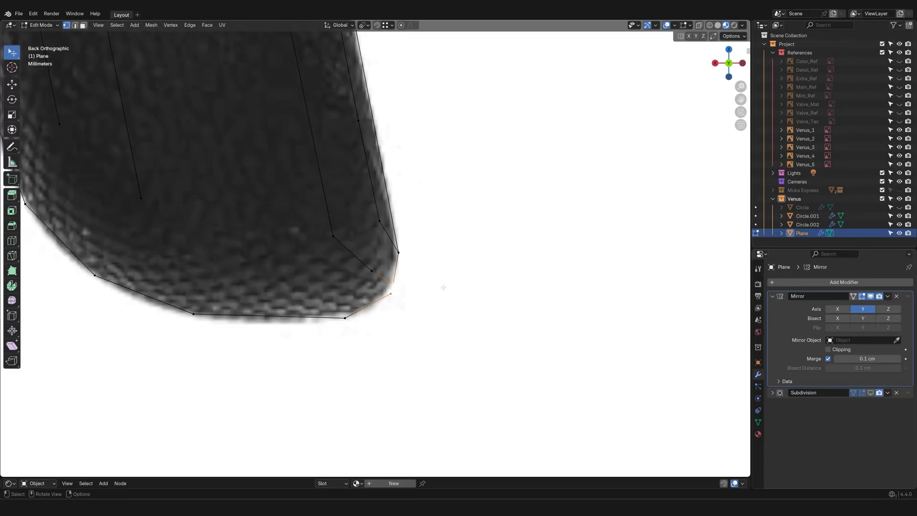
{"action": "key", "text": "m"}
{"action": "left_click", "coordinate": [436, 320]}
Step: Examine how the profile lines fit the reference image along the handle's lower part
{"action": "scroll", "coordinate": [437, 320], "scroll_direction": "up", "scroll_amount": 3}
{"action": "scroll", "coordinate": [440, 334], "scroll_direction": "down", "scroll_amount": 3}
{"action": "middle_click_drag", "start_coordinate": [366, 237], "coordinate": [537, 342], "text": "shift"}
{"action": "scroll", "coordinate": [529, 342], "scroll_direction": "down", "scroll_amount": 1}
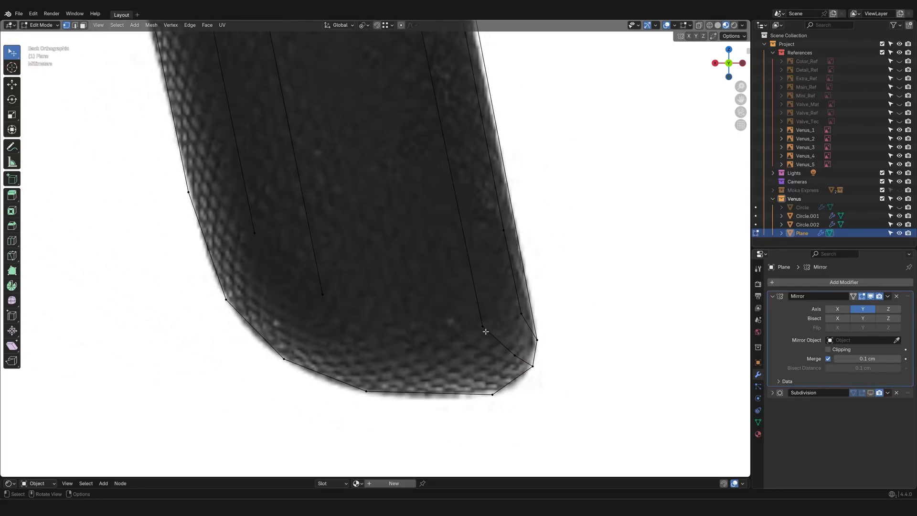
{"action": "scroll", "coordinate": [486, 332], "scroll_direction": "down", "scroll_amount": 1}
{"action": "middle_click_drag", "start_coordinate": [451, 312], "coordinate": [384, 268], "text": "shift"}
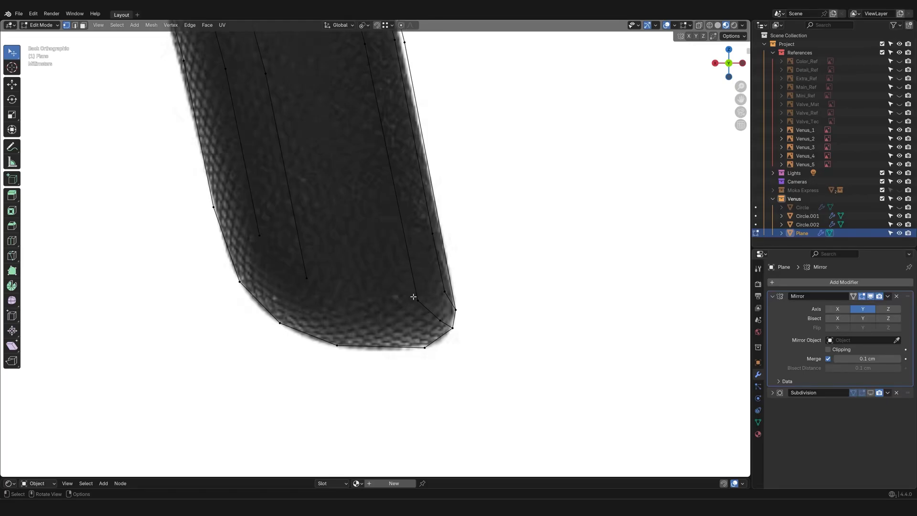
{"action": "scroll", "coordinate": [413, 299], "scroll_direction": "down", "scroll_amount": 1}
{"action": "scroll", "coordinate": [396, 273], "scroll_direction": "down", "scroll_amount": 1}
{"action": "middle_click_drag", "start_coordinate": [364, 303], "coordinate": [387, 368], "text": "shift"}
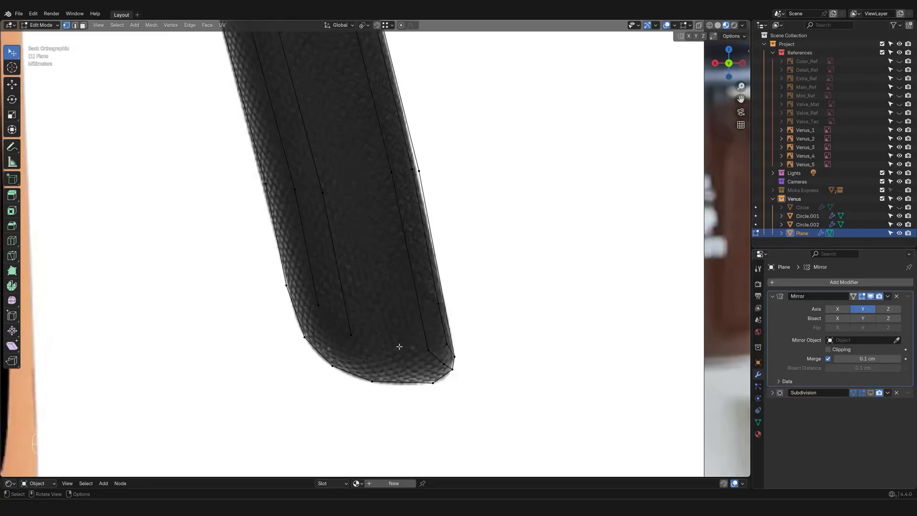
{"action": "middle_click_drag", "start_coordinate": [400, 347], "coordinate": [425, 370], "text": "shift"}
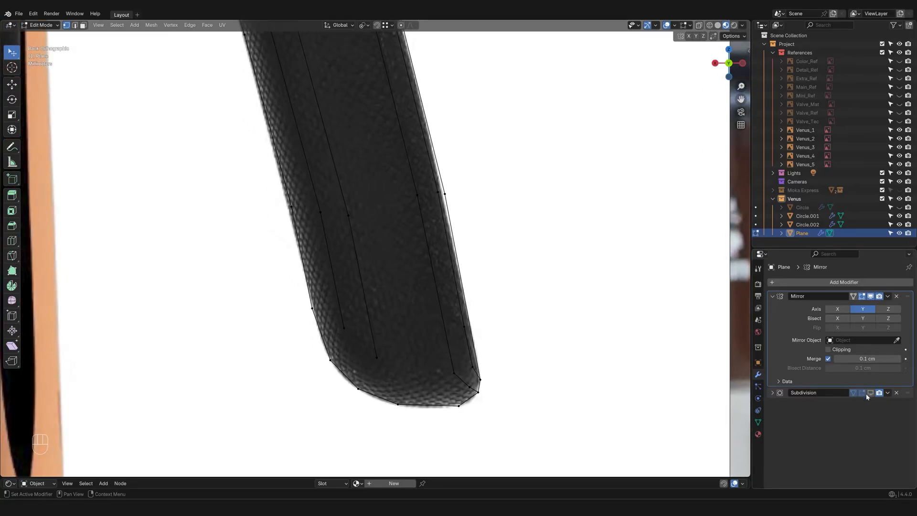
Step: Preview the Subdivision modifier on the handle profile, recalculate the normals of the whole mesh, and turn the preview off again
{"action": "left_click", "coordinate": [853, 393]}
{"action": "key", "text": "a"}
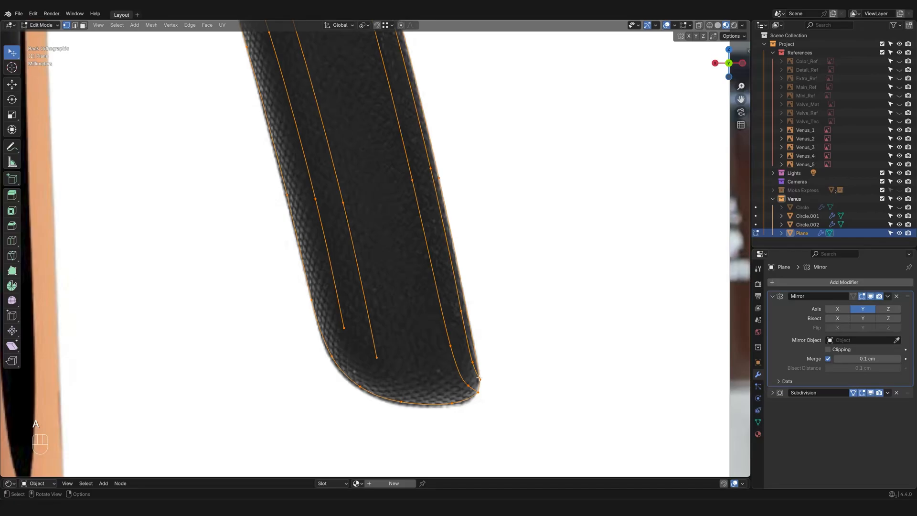
{"action": "key", "text": "shift+n"}
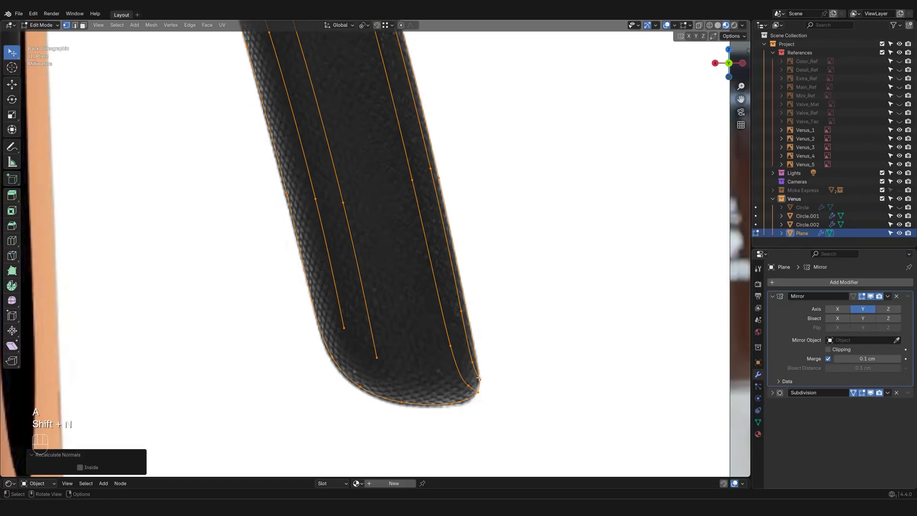
{"action": "left_click", "coordinate": [572, 365]}
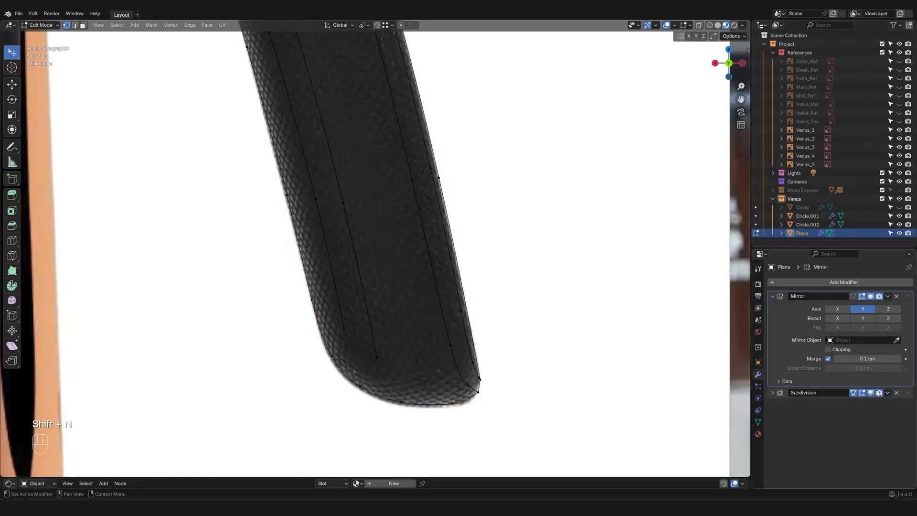
{"action": "left_click", "coordinate": [872, 393]}
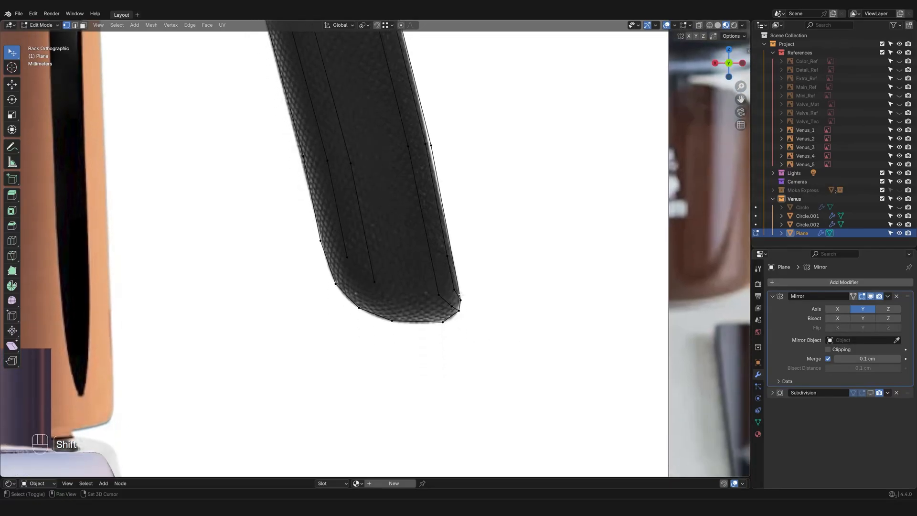
Step: Examine the handle's shape in the reference photos and compare it with the profile lines in back view
{"action": "middle_click_drag", "start_coordinate": [473, 323], "coordinate": [681, 133], "text": "shift"}
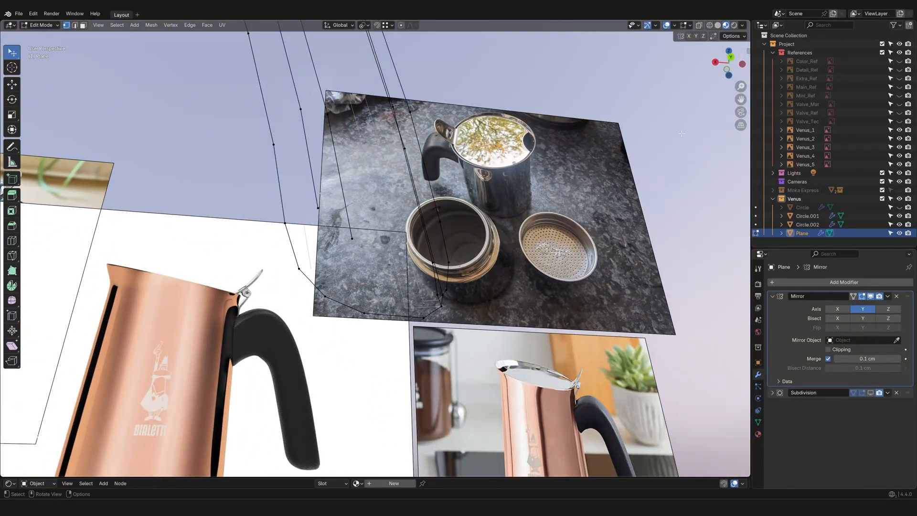
{"action": "left_click", "coordinate": [736, 57]}
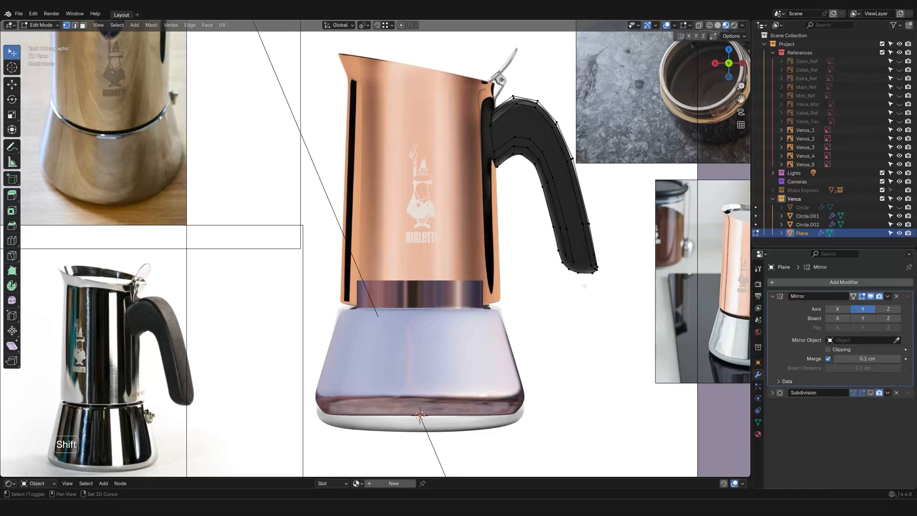
{"action": "middle_click_drag", "start_coordinate": [533, 283], "coordinate": [329, 266], "text": "shift"}
{"action": "scroll", "coordinate": [329, 267], "scroll_direction": "up", "scroll_amount": 4}
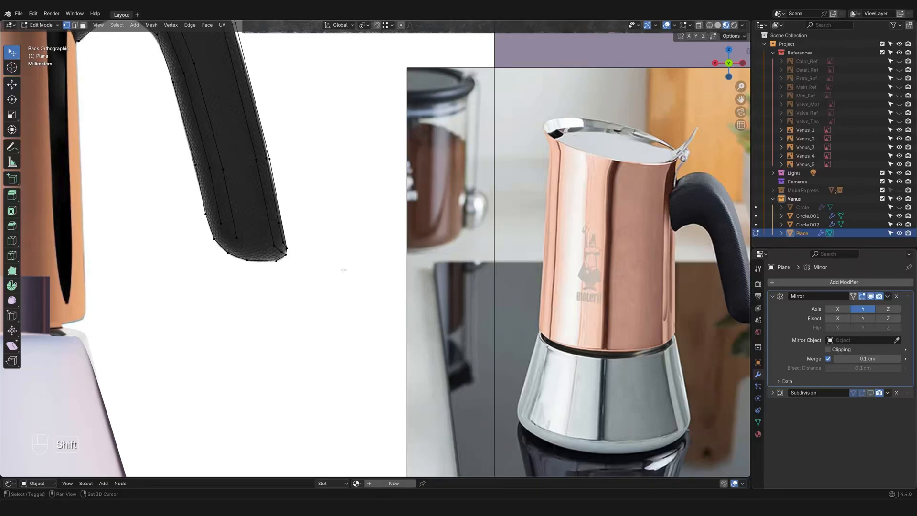
{"action": "middle_click_drag", "start_coordinate": [344, 271], "coordinate": [293, 267], "text": "shift"}
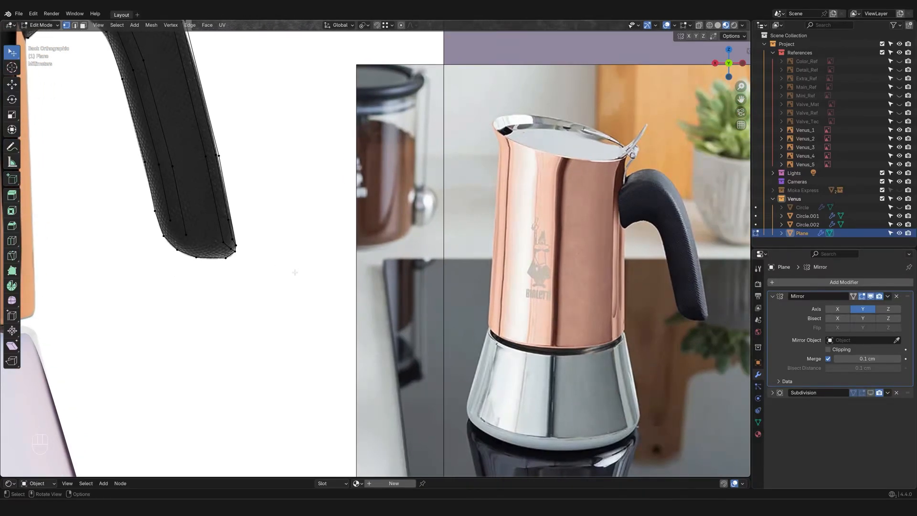
{"action": "scroll", "coordinate": [285, 267], "scroll_direction": "down", "scroll_amount": 2}
{"action": "middle_click_drag", "start_coordinate": [235, 181], "coordinate": [402, 300], "text": "shift"}
{"action": "middle_click_drag", "start_coordinate": [338, 195], "coordinate": [342, 307], "text": "shift"}
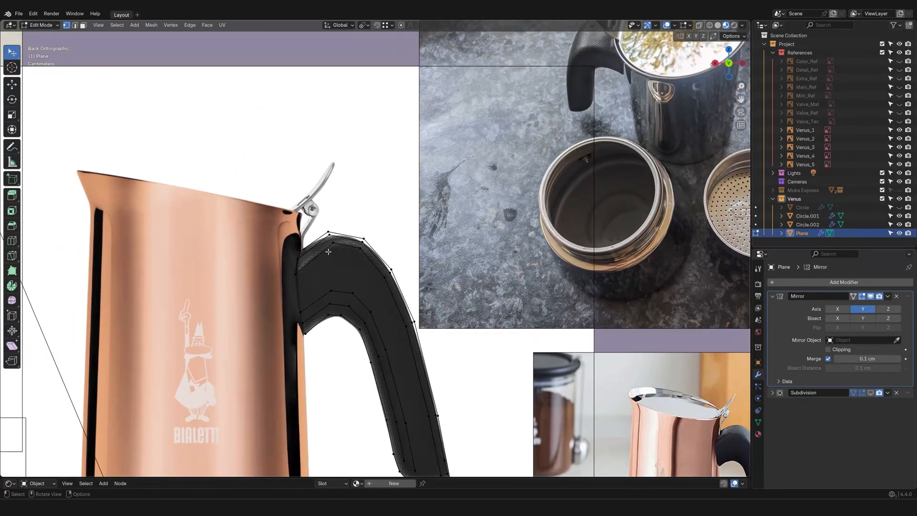
Step: Fill a strip of faces between the handle's outer centre profile and the adjacent side profile, starting at the pot end
{"action": "middle_click_drag", "start_coordinate": [328, 229], "coordinate": [337, 283]}
{"action": "scroll", "coordinate": [336, 283], "scroll_direction": "up", "scroll_amount": 2}
{"action": "key", "text": "2"}
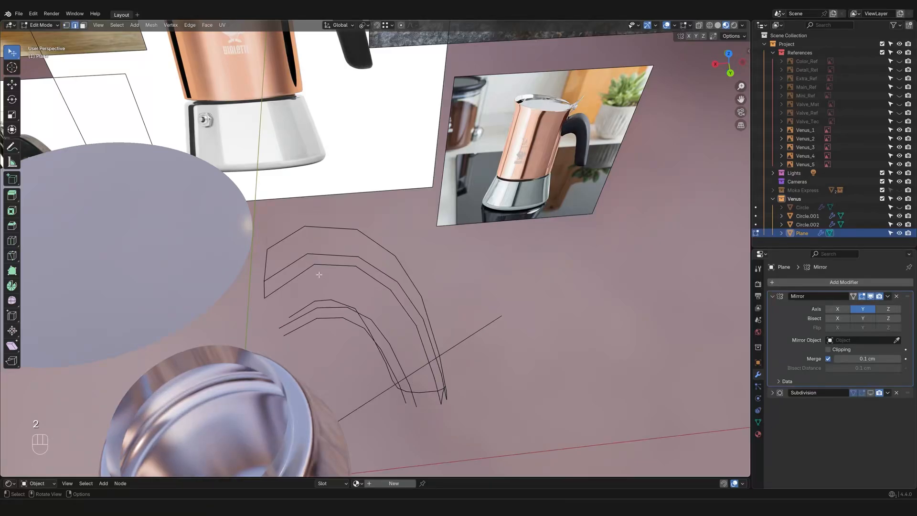
{"action": "left_click", "coordinate": [288, 235]}
{"action": "left_click", "coordinate": [290, 262], "text": "shift"}
{"action": "key", "text": "f"}
{"action": "left_click", "coordinate": [335, 228]}
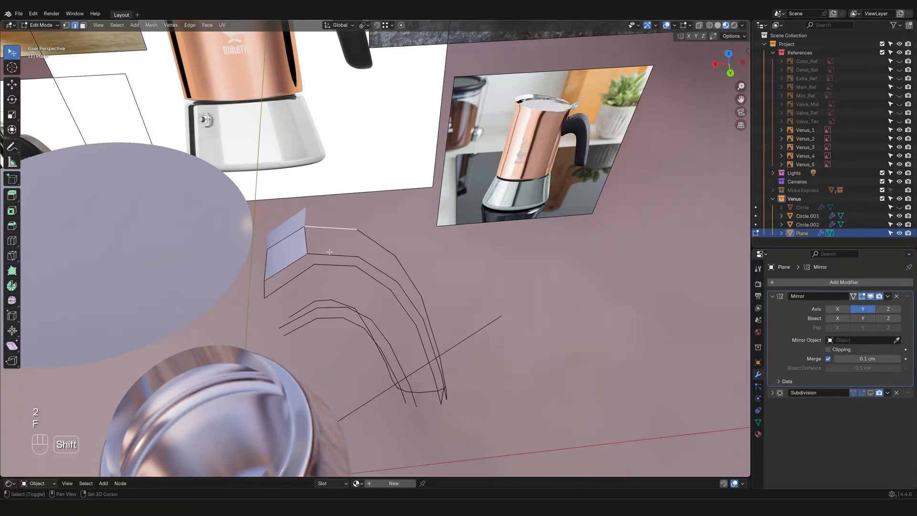
{"action": "key", "text": "f"}
{"action": "key", "text": "f"}
{"action": "key", "text": "f"}
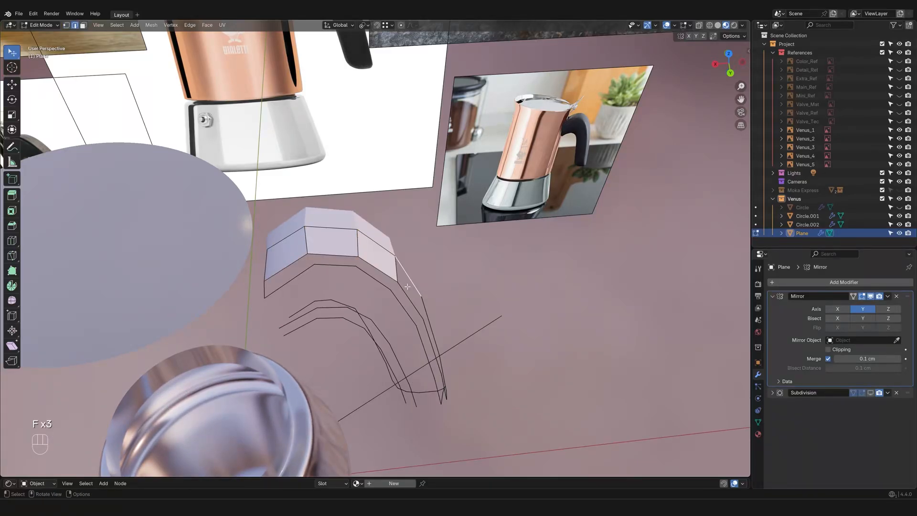
{"action": "key", "text": "f"}
Step: Continue filling the outer face strip down to the lower end of the handle
{"action": "middle_click_drag", "start_coordinate": [407, 287], "coordinate": [321, 316]}
{"action": "middle_click_drag", "start_coordinate": [321, 315], "coordinate": [294, 307], "text": "shift"}
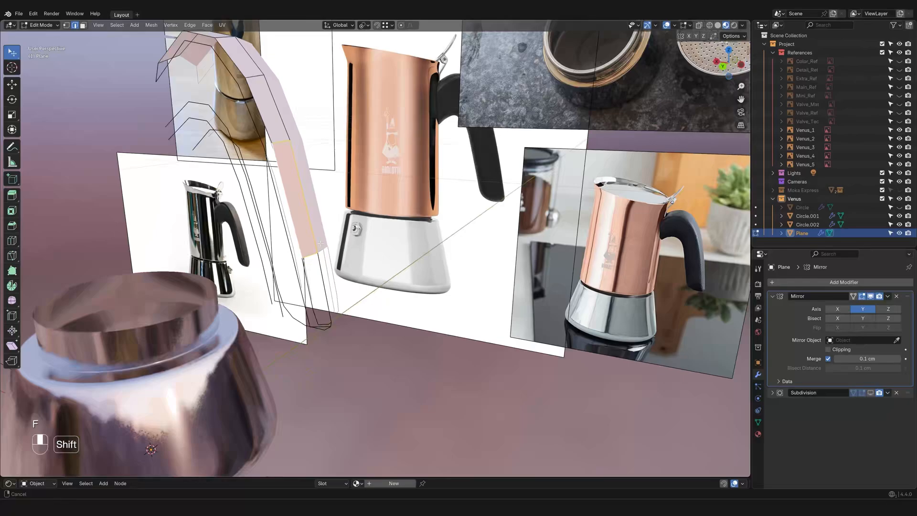
{"action": "scroll", "coordinate": [294, 307], "scroll_direction": "up", "scroll_amount": 3}
{"action": "left_click", "coordinate": [279, 307]}
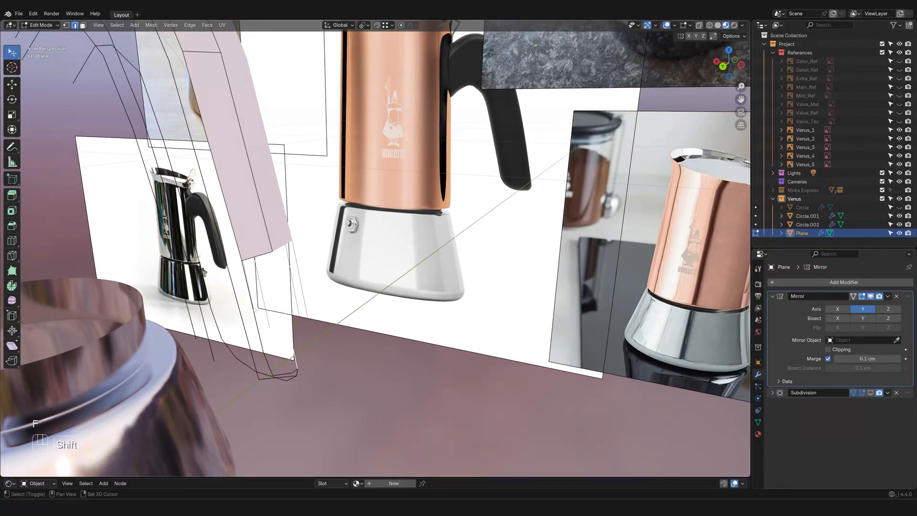
{"action": "key", "text": "f"}
Step: Add two evenly spaced loop cuts running lengthwise through the handle's outer face strip
{"action": "middle_click_drag", "start_coordinate": [260, 312], "coordinate": [307, 291]}
{"action": "scroll", "coordinate": [274, 231], "scroll_direction": "up", "scroll_amount": 3}
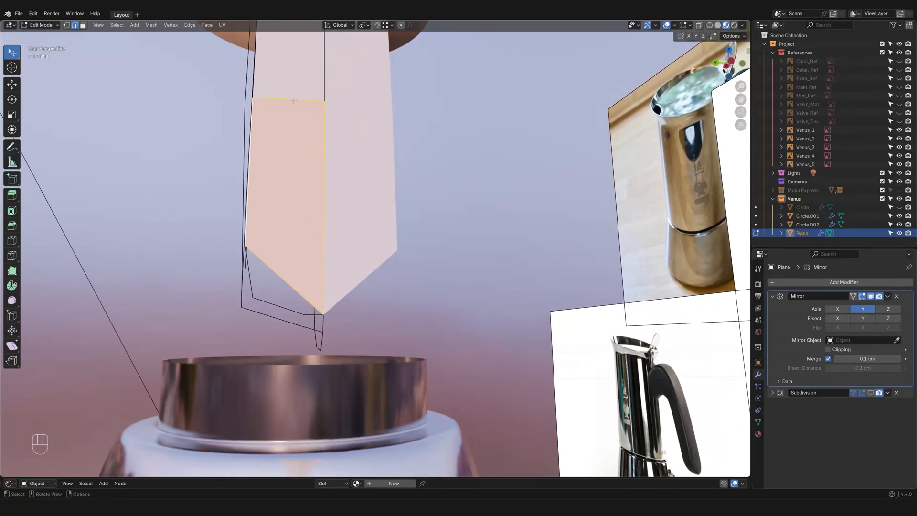
{"action": "key", "text": "ctrl+r"}
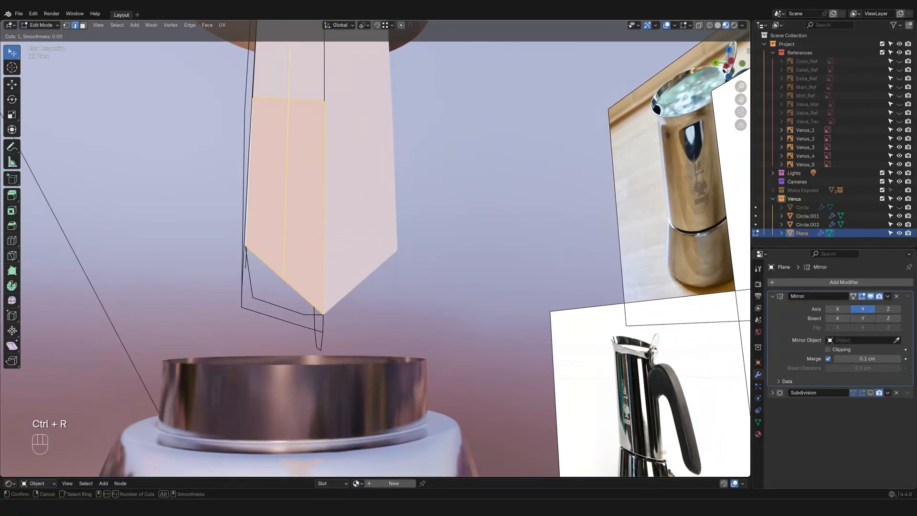
{"action": "key", "text": "2"}
{"action": "left_click", "coordinate": [294, 101]}
{"action": "right_click", "coordinate": [294, 100]}
Step: Merge the lower end vertices of both lengthwise cuts into the nearby vertices of the handle's bottom profile, using At Last
{"action": "key", "text": "1"}
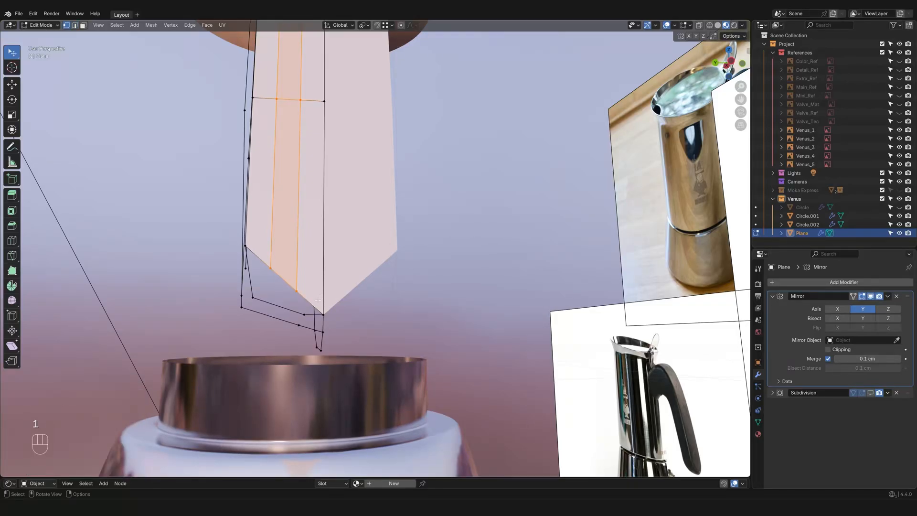
{"action": "key", "text": "2"}
{"action": "left_click", "coordinate": [311, 304]}
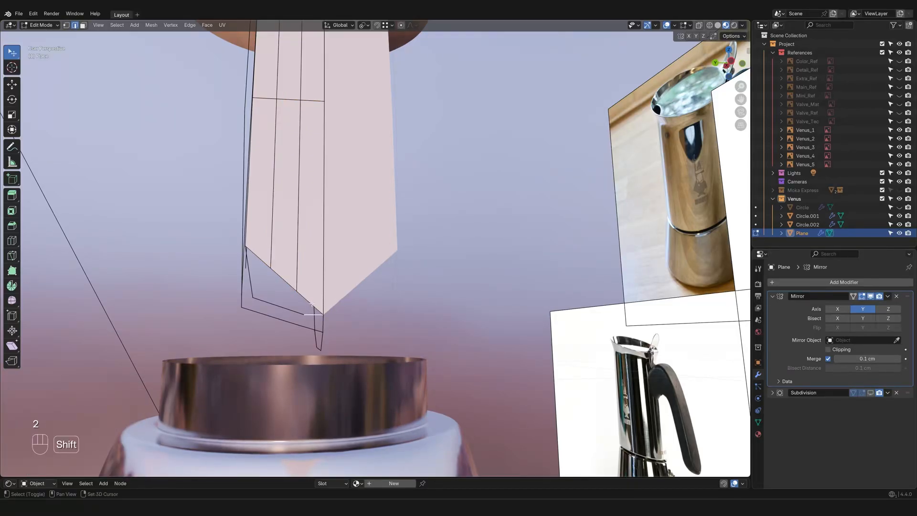
{"action": "key", "text": "1"}
{"action": "left_click", "coordinate": [297, 291]}
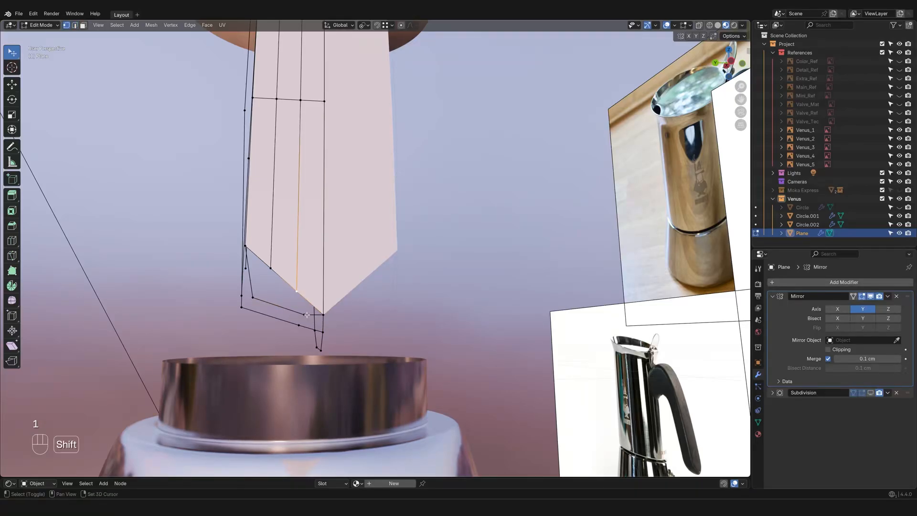
{"action": "left_click", "coordinate": [305, 313], "text": "shift"}
{"action": "key", "text": "m"}
{"action": "left_click", "coordinate": [310, 301]}
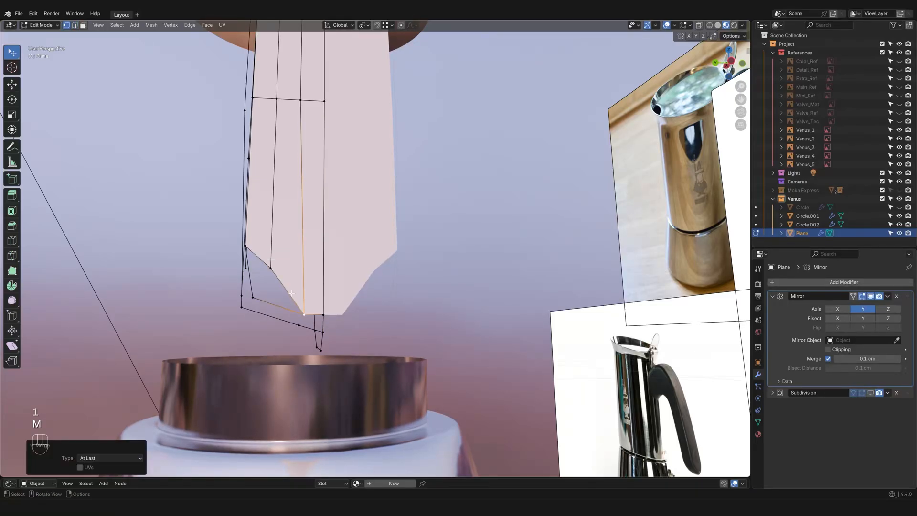
{"action": "left_click", "coordinate": [271, 269]}
{"action": "left_click", "coordinate": [252, 298], "text": "shift"}
{"action": "key", "text": "m"}
{"action": "left_click", "coordinate": [270, 288]}
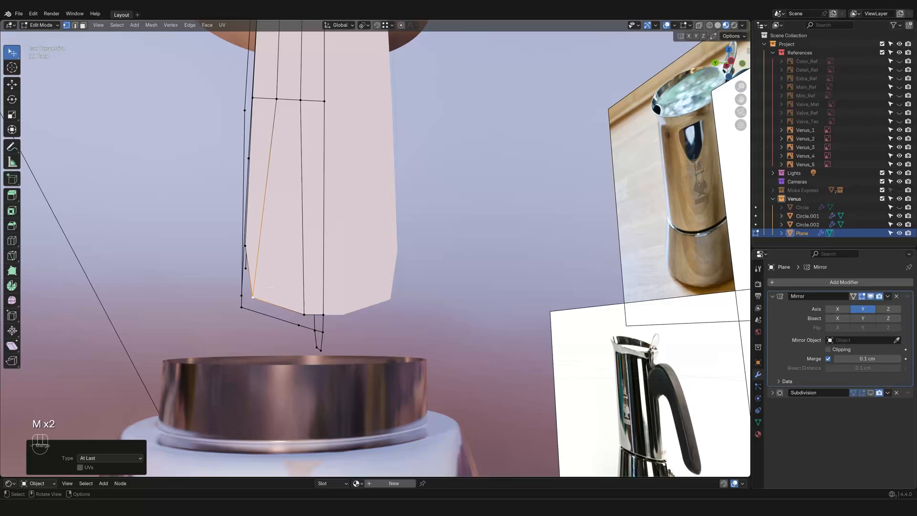
Step: Fill the faces joining the lower end of the handle's outer strip to the adjacent bottom side profile
{"action": "middle_click_drag", "start_coordinate": [284, 263], "coordinate": [416, 329]}
{"action": "key", "text": "2"}
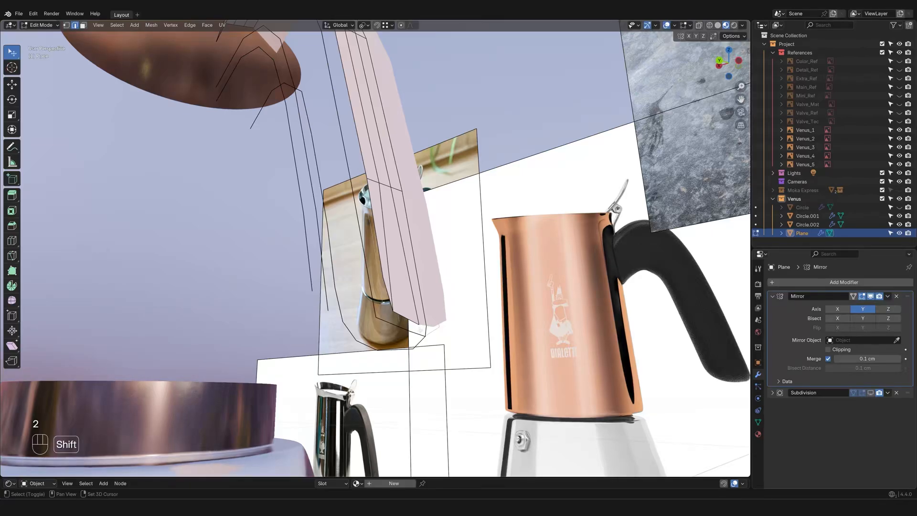
{"action": "key", "text": "f"}
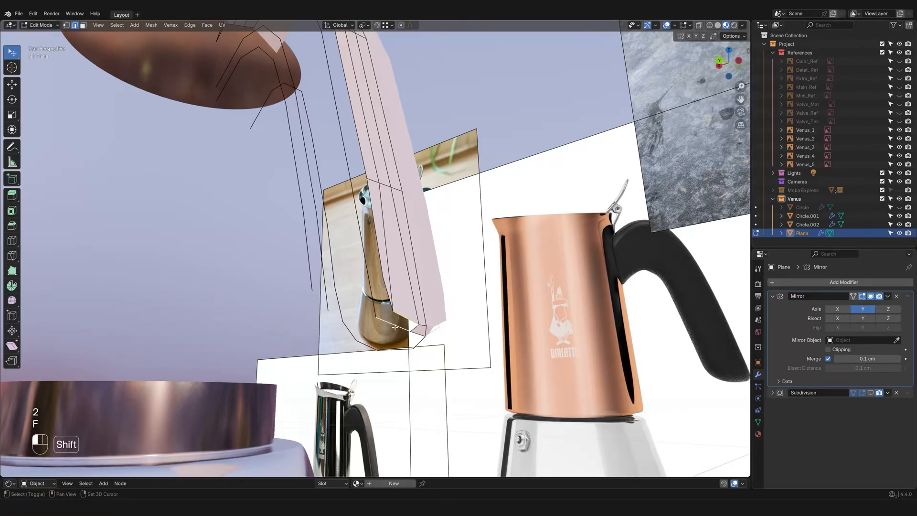
{"action": "left_click", "coordinate": [375, 300]}
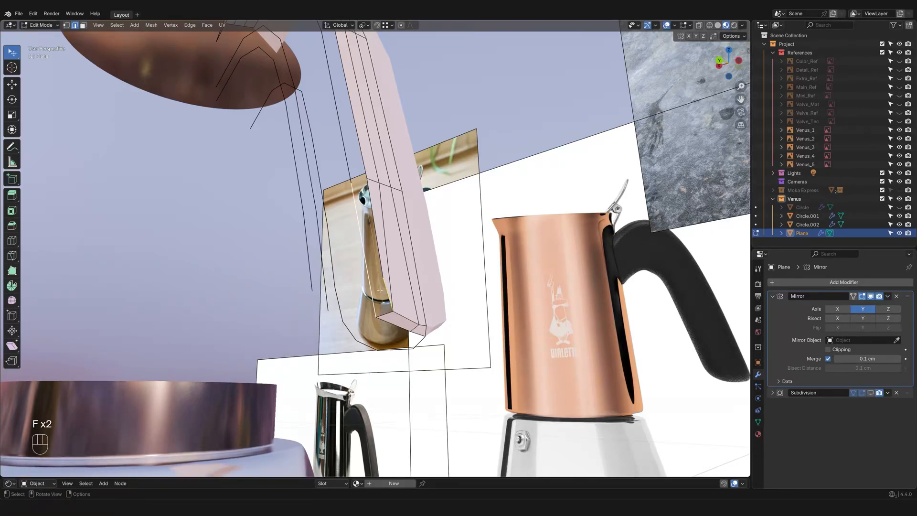
Step: Fill the missing narrow side faces along the handle's long section and up to its top bend
{"action": "middle_click_drag", "start_coordinate": [380, 290], "coordinate": [394, 345], "text": "shift"}
{"action": "middle_click_drag", "start_coordinate": [479, 251], "coordinate": [343, 129]}
{"action": "key", "text": "f"}
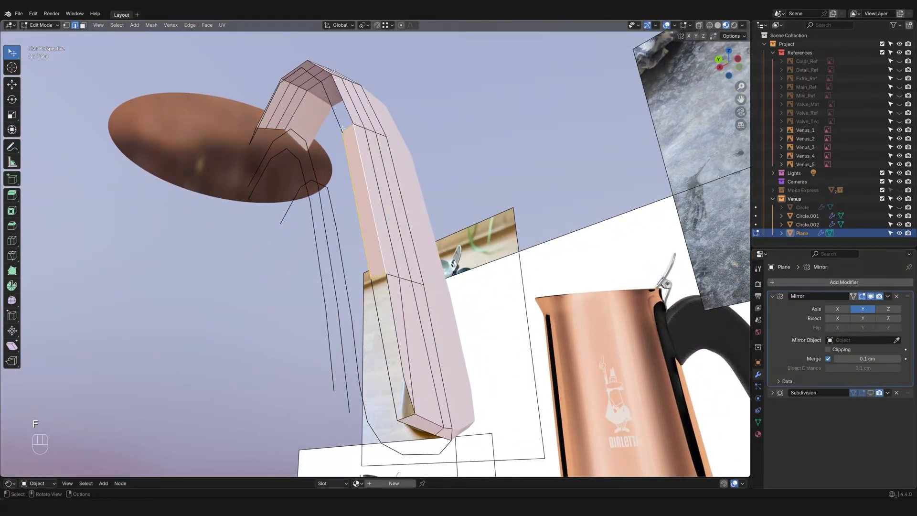
{"action": "key", "text": "f"}
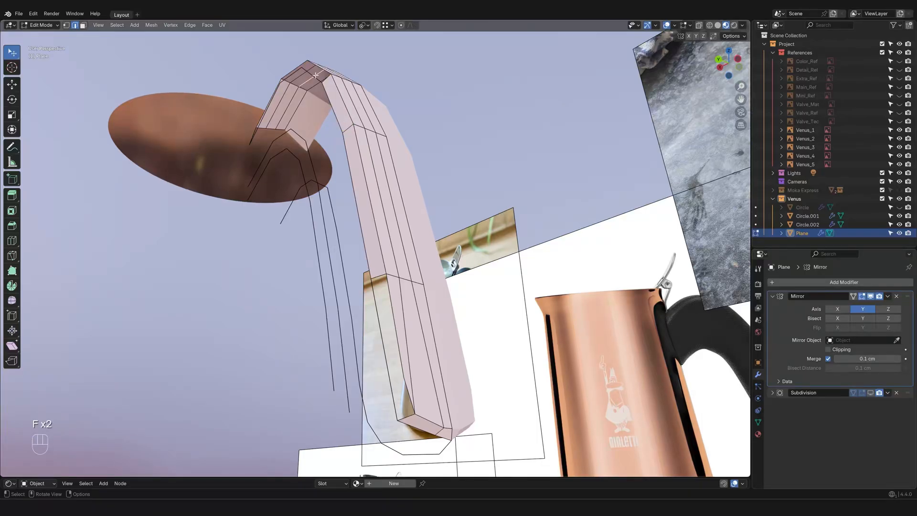
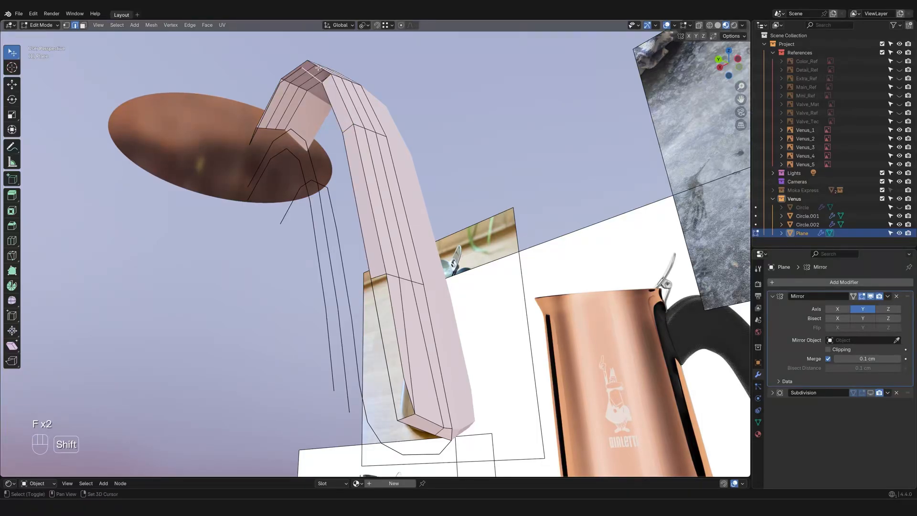
{"action": "left_click", "coordinate": [317, 68]}
Step: Add one cut to the open side profile edge near the lower end and slide it level with the neighbouring strip vertex
{"action": "middle_click_drag", "start_coordinate": [678, 119], "coordinate": [573, 299]}
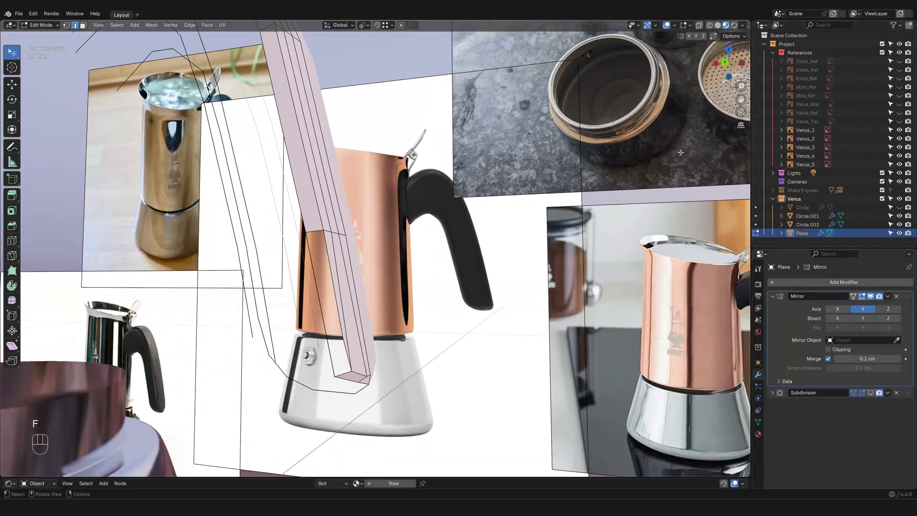
{"action": "left_click", "coordinate": [725, 63]}
{"action": "middle_click_drag", "start_coordinate": [466, 337], "coordinate": [491, 350], "text": "shift"}
{"action": "scroll", "coordinate": [550, 251], "scroll_direction": "up", "scroll_amount": 2}
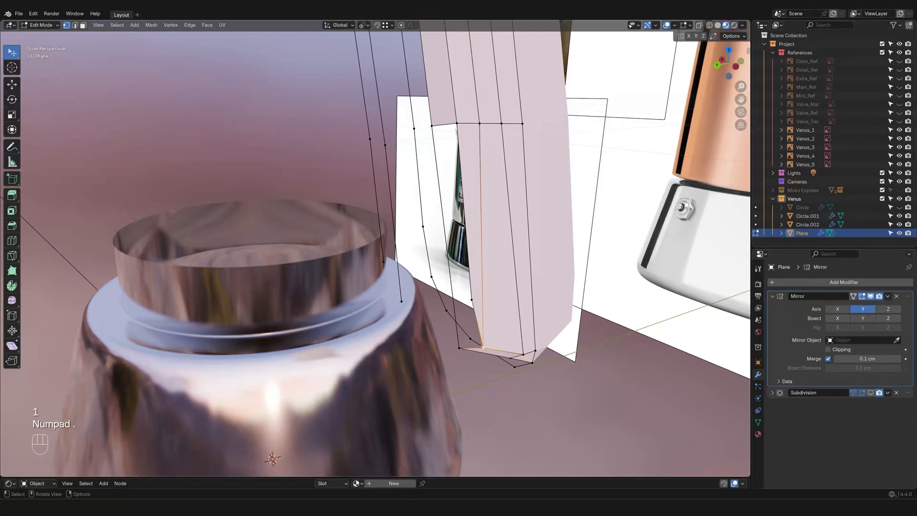
{"action": "key", "text": "KP_Decimal"}
{"action": "scroll", "coordinate": [483, 347], "scroll_direction": "down", "scroll_amount": 6}
{"action": "middle_click_drag", "start_coordinate": [337, 116], "coordinate": [327, 324], "text": "shift"}
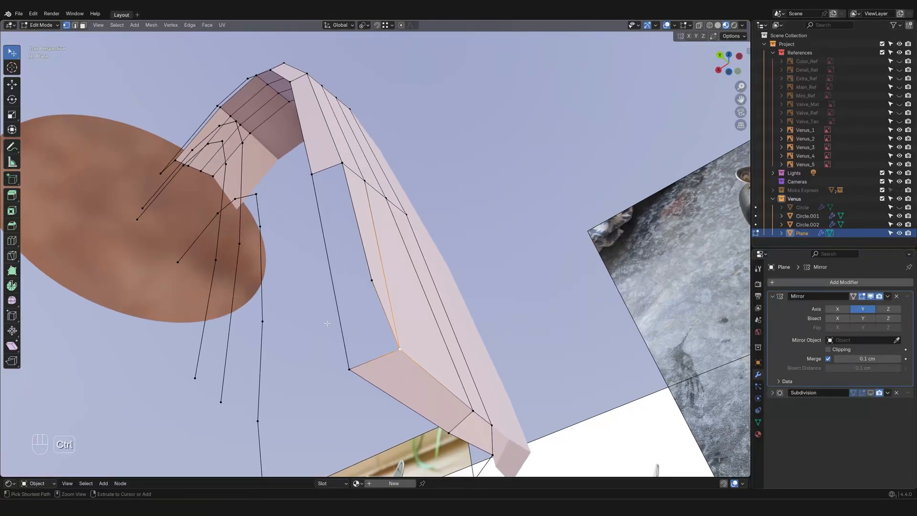
{"action": "key", "text": "ctrl+r"}
{"action": "left_click", "coordinate": [337, 303]}
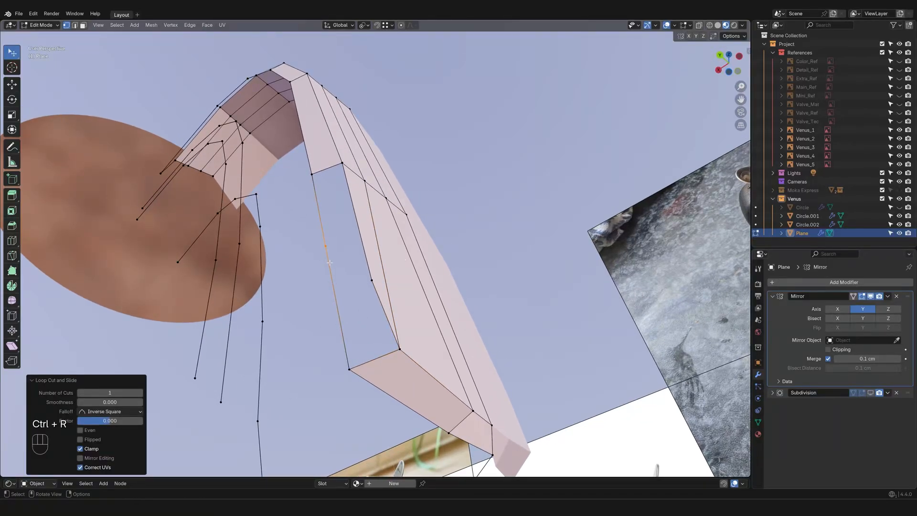
{"action": "key", "text": "g"}
{"action": "key", "text": "g"}
{"action": "left_click", "coordinate": [374, 301]}
Step: Fill the two remaining side faces on either side of the new vertex near the handle's lower end
{"action": "key", "text": "2"}
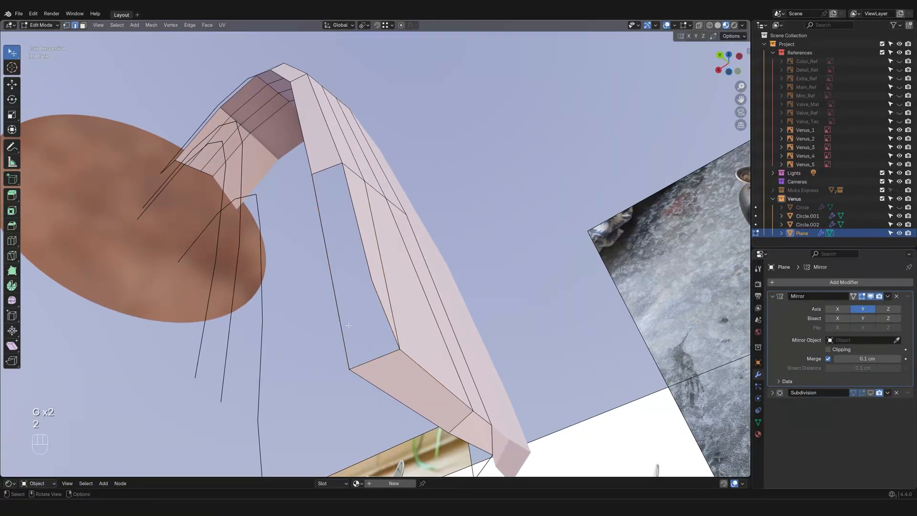
{"action": "left_click", "coordinate": [381, 309], "text": "shift"}
{"action": "key", "text": "f"}
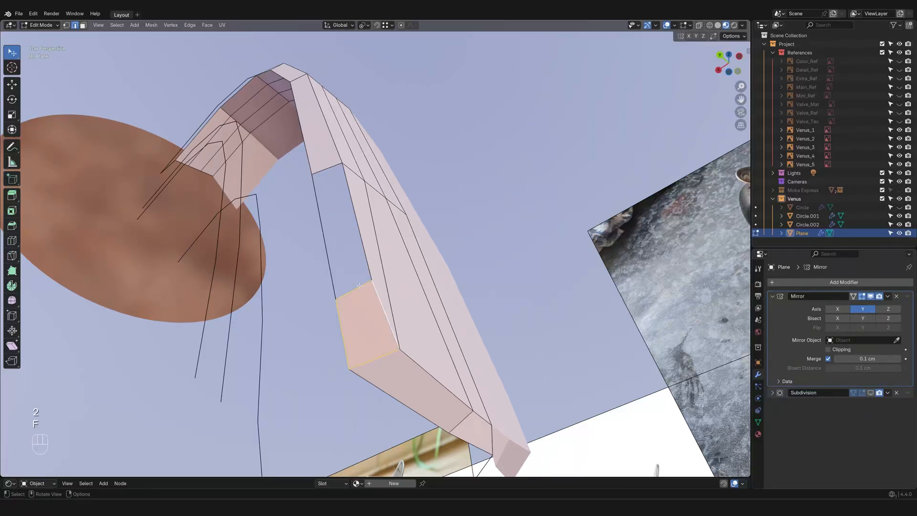
{"action": "left_click", "coordinate": [319, 242]}
{"action": "key", "text": "f"}
Step: In the left view, slide the inner and outer lower corner vertices towards the centre by factors of about 0.08 and 0.18
{"action": "middle_click_drag", "start_coordinate": [356, 222], "coordinate": [351, 275]}
{"action": "left_click", "coordinate": [739, 62]}
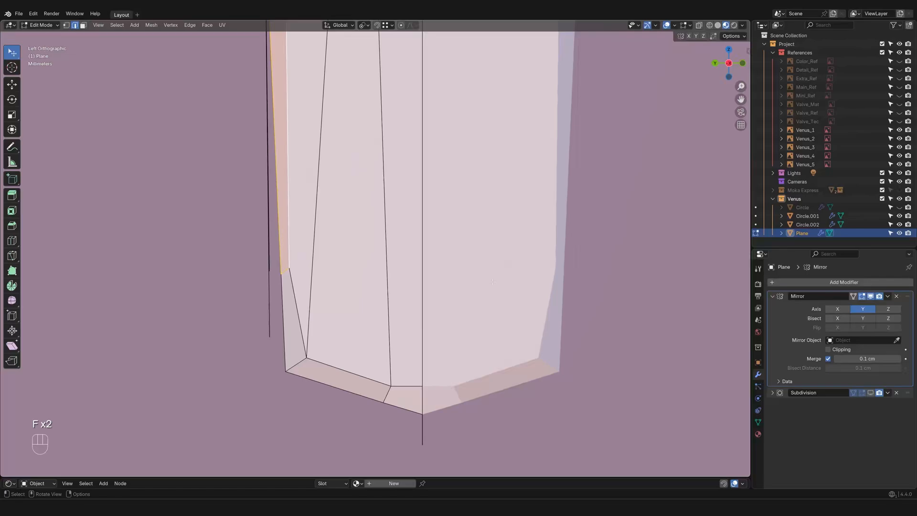
{"action": "middle_click_drag", "start_coordinate": [445, 281], "coordinate": [445, 308], "text": "shift"}
{"action": "key", "text": "1"}
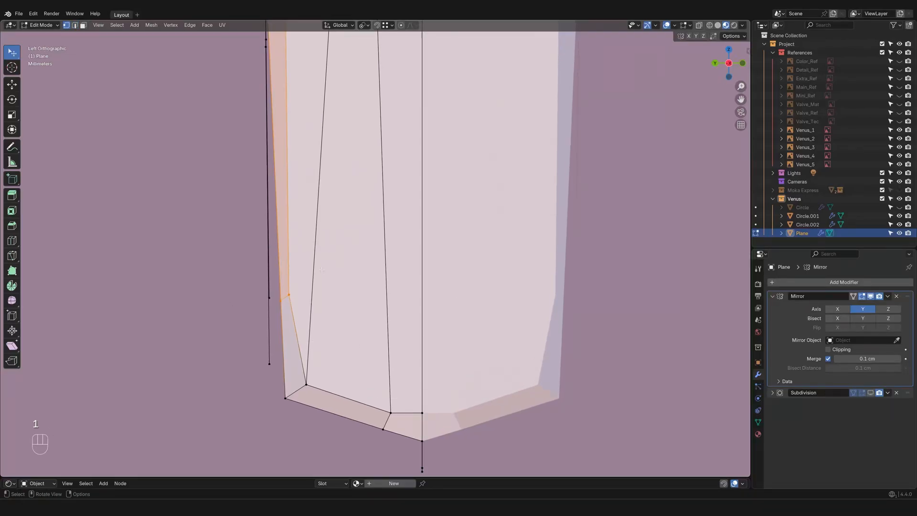
{"action": "left_click", "coordinate": [321, 383]}
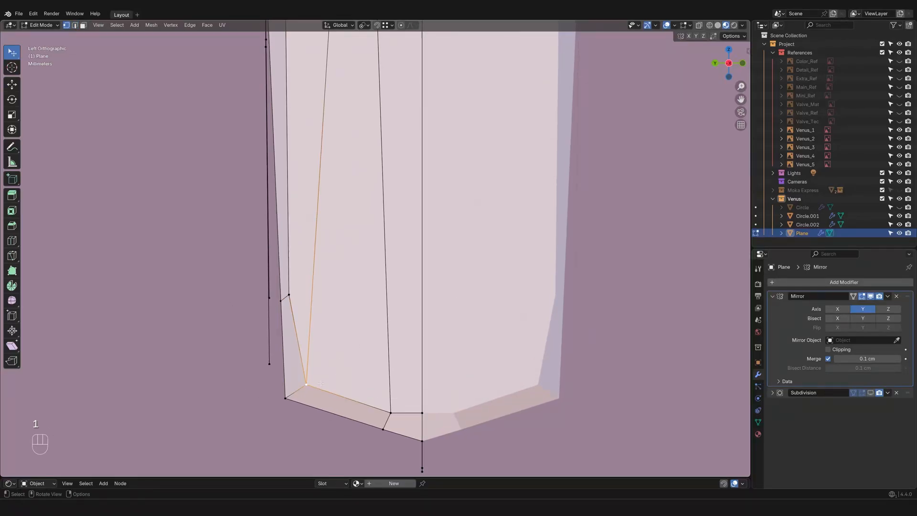
{"action": "key", "text": "g"}
{"action": "key", "text": "g"}
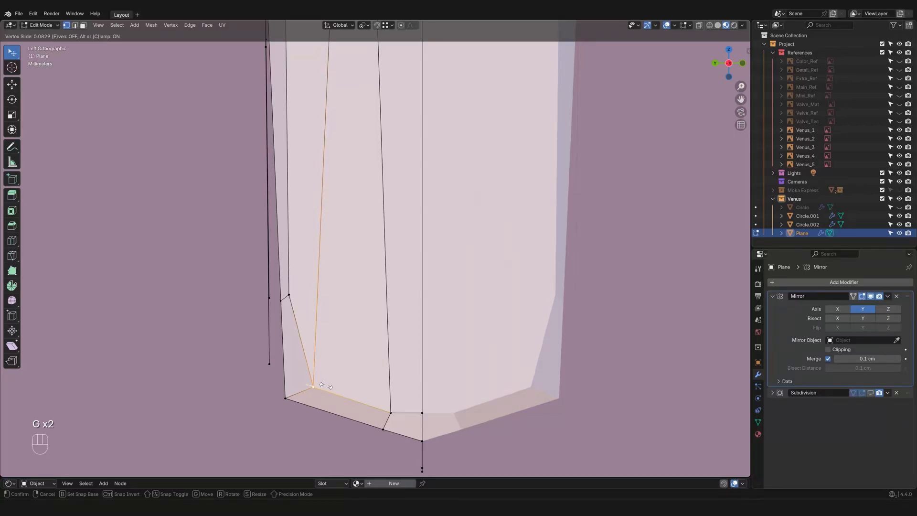
{"action": "left_click", "coordinate": [293, 398]}
{"action": "key", "text": "g"}
{"action": "key", "text": "g"}
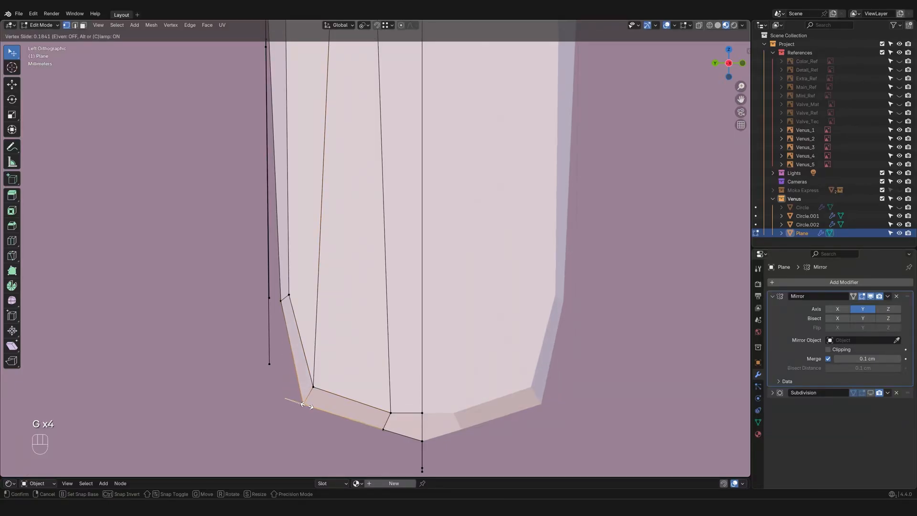
{"action": "left_click", "coordinate": [304, 405]}
{"action": "left_click", "coordinate": [392, 412]}
{"action": "key", "text": "g"}
{"action": "key", "text": "g"}
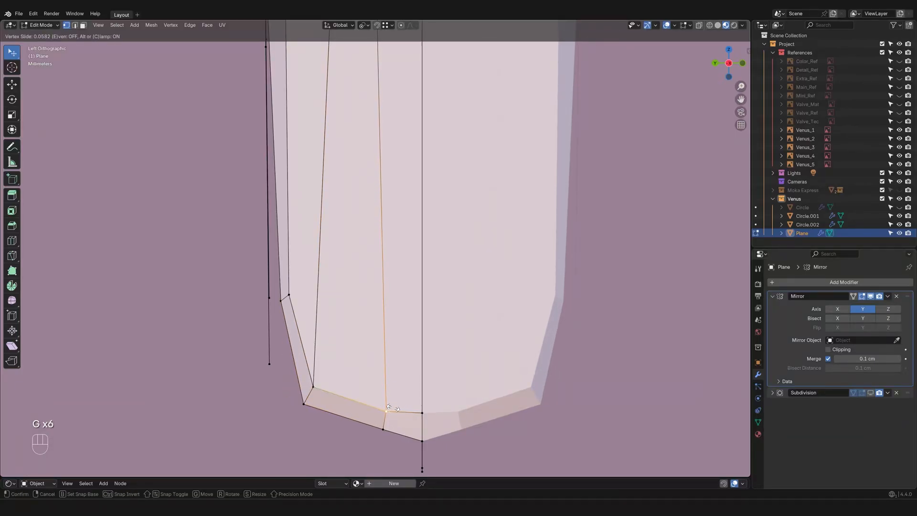
{"action": "left_click", "coordinate": [391, 406]}
{"action": "left_click", "coordinate": [388, 430]}
{"action": "key", "text": "g"}
{"action": "key", "text": "g"}
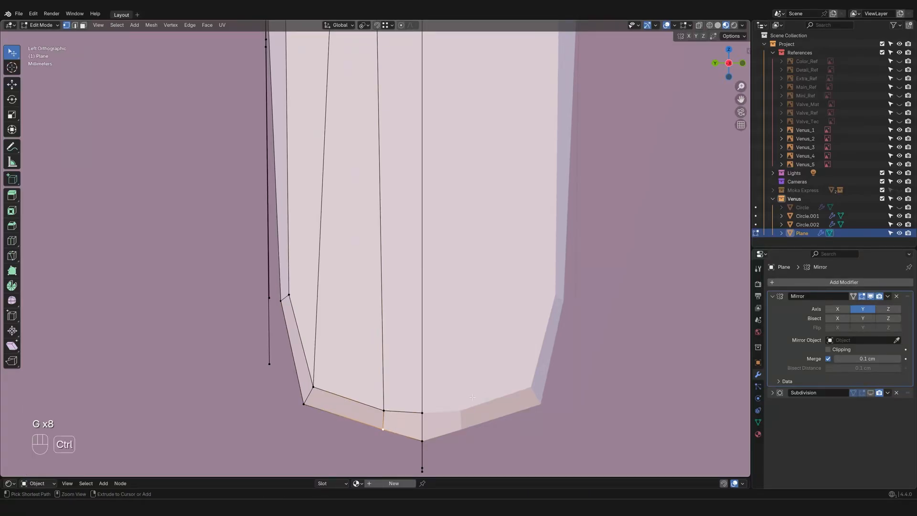
{"action": "key", "text": "ctrl+z"}
{"action": "key", "text": "ctrl+z"}
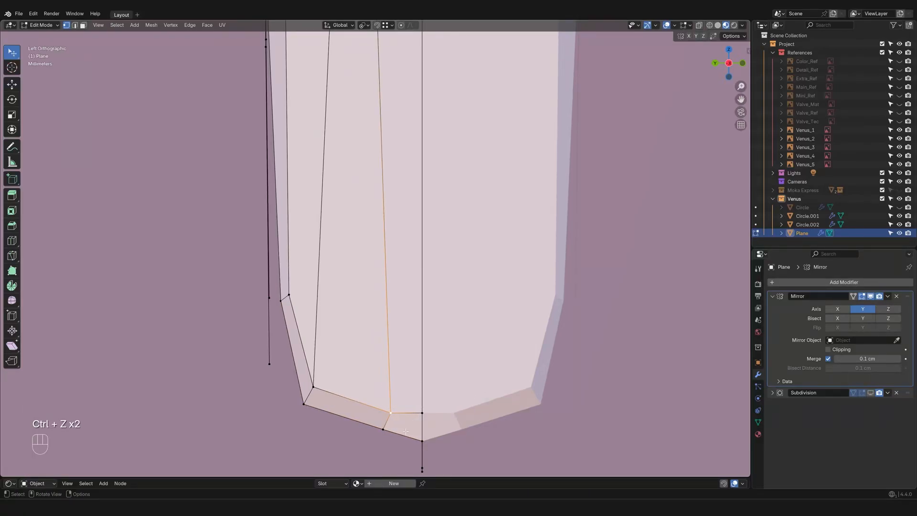
Step: Lower the bottom rim vertex beside the centre line by about 0.075 cm in Z, and slide it towards the centre by about 0.27
{"action": "left_click", "coordinate": [382, 429]}
{"action": "key", "text": "g"}
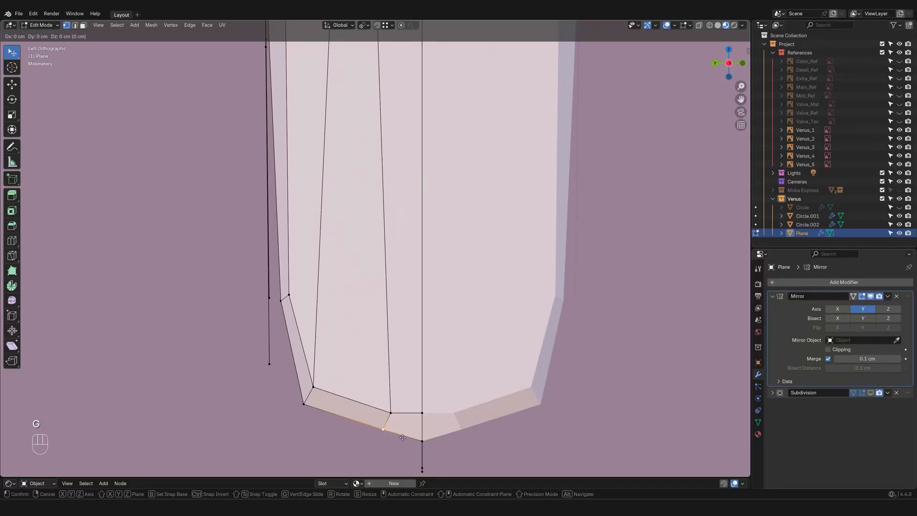
{"action": "key", "text": "z"}
{"action": "left_click", "coordinate": [392, 438]}
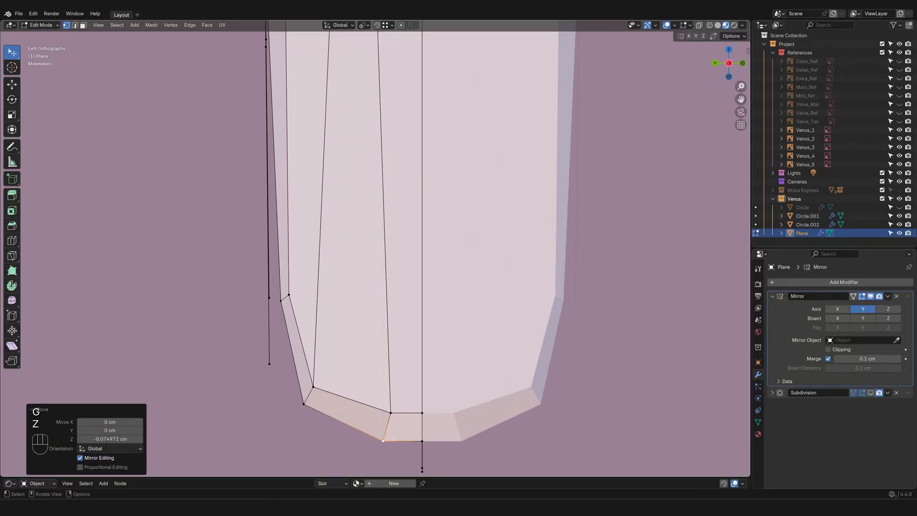
{"action": "key", "text": "g"}
{"action": "key", "text": "g"}
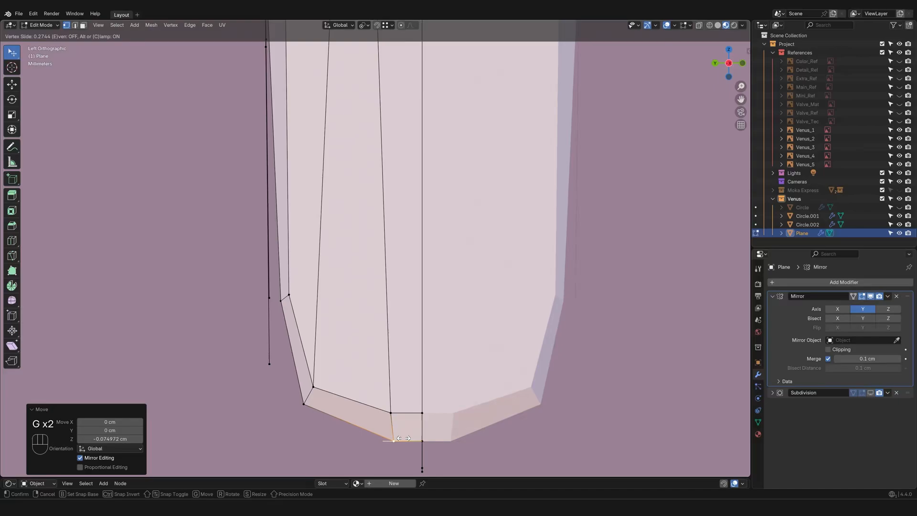
{"action": "left_click", "coordinate": [402, 438]}
Step: Slide the outer lower corner vertex further inward by a factor of 0.087 and the inner corner vertex by 0.053
{"action": "left_click", "coordinate": [305, 404]}
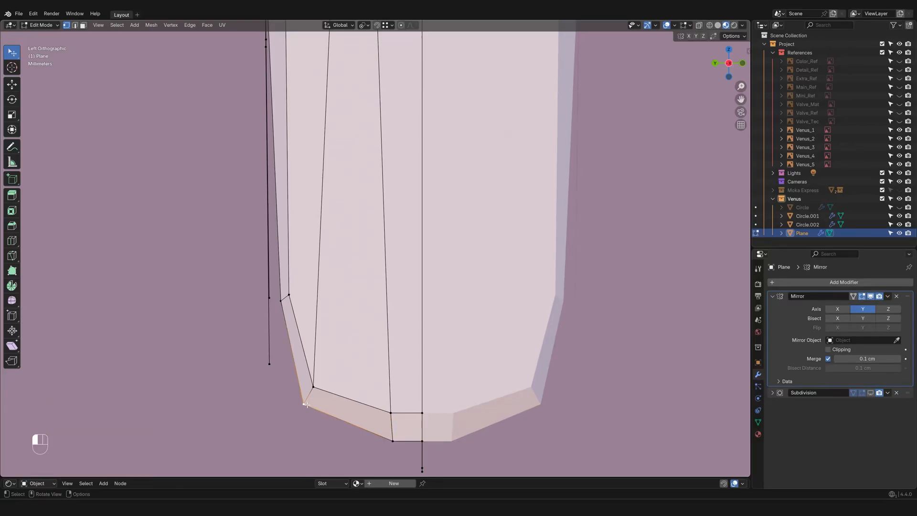
{"action": "key", "text": "g"}
{"action": "key", "text": "g"}
{"action": "left_click", "coordinate": [317, 418]}
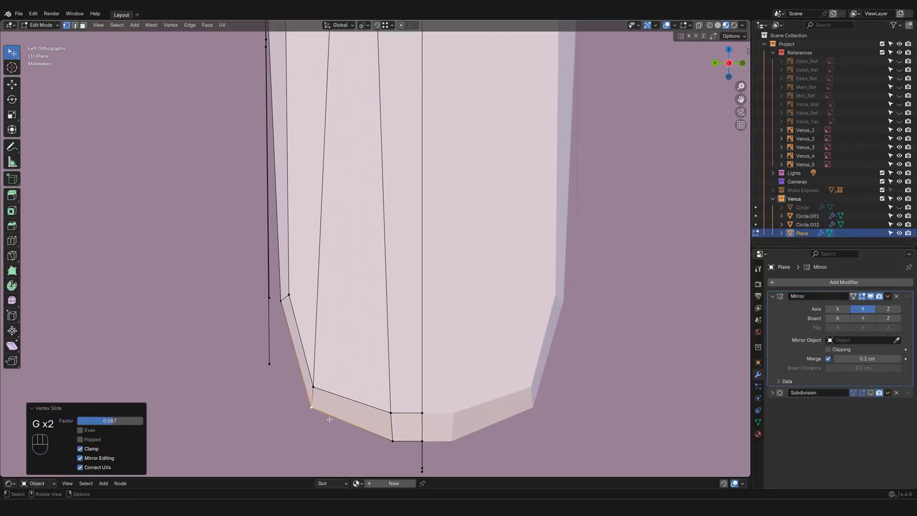
{"action": "left_click", "coordinate": [281, 304]}
{"action": "left_click", "coordinate": [324, 383]}
{"action": "key", "text": "g"}
{"action": "key", "text": "g"}
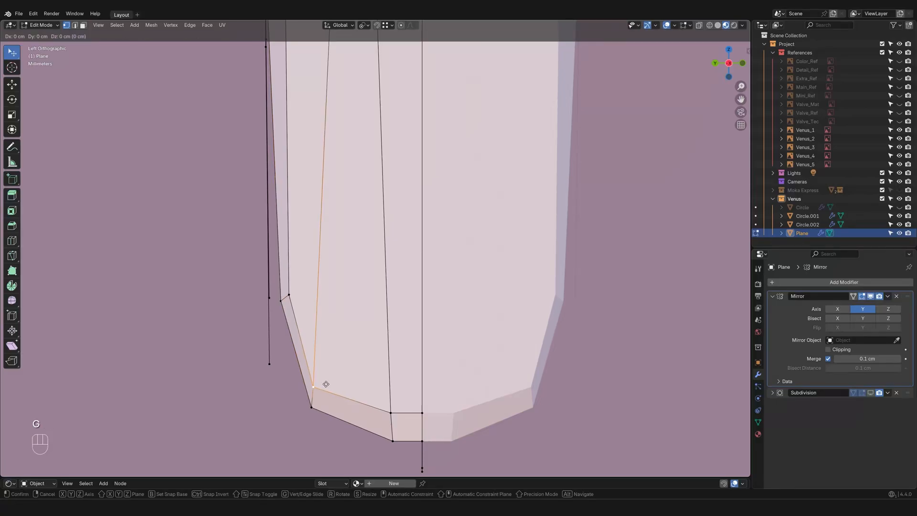
{"action": "left_click", "coordinate": [322, 382]}
Step: Preview the handle's rounded lower end with the Subdivision modifier enabled, and turn the preview off again
{"action": "scroll", "coordinate": [365, 260], "scroll_direction": "down", "scroll_amount": 2}
{"action": "middle_click_drag", "start_coordinate": [365, 259], "coordinate": [363, 359], "text": "shift"}
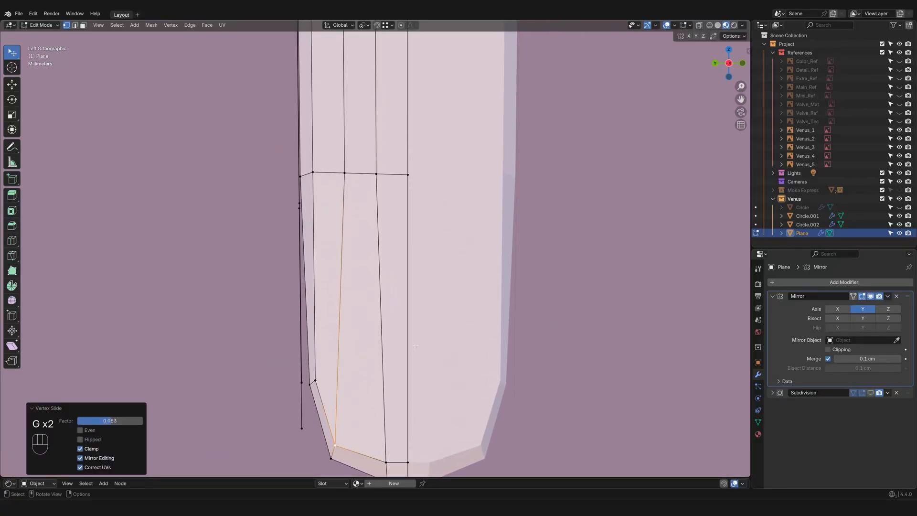
{"action": "scroll", "coordinate": [491, 340], "scroll_direction": "down", "scroll_amount": 2}
{"action": "left_click", "coordinate": [870, 393]}
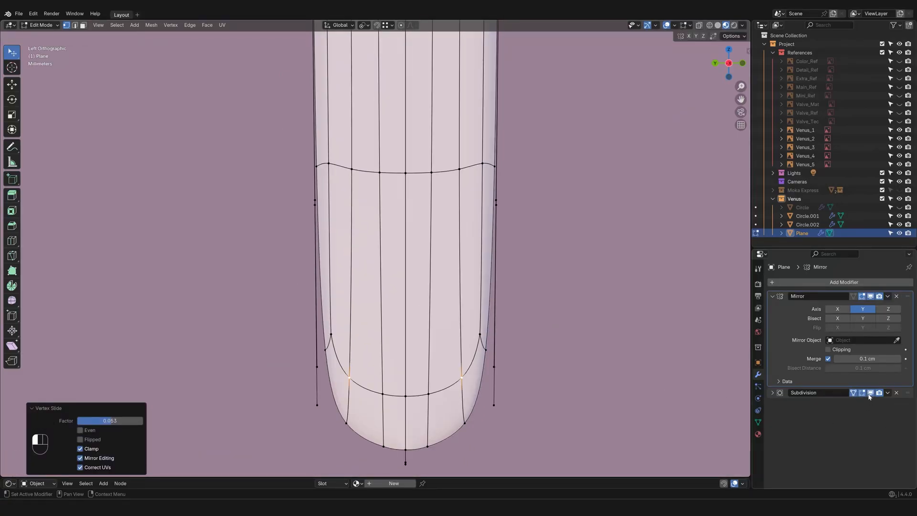
{"action": "scroll", "coordinate": [483, 260], "scroll_direction": "down", "scroll_amount": 4}
{"action": "middle_click_drag", "start_coordinate": [483, 260], "coordinate": [471, 297], "text": "shift"}
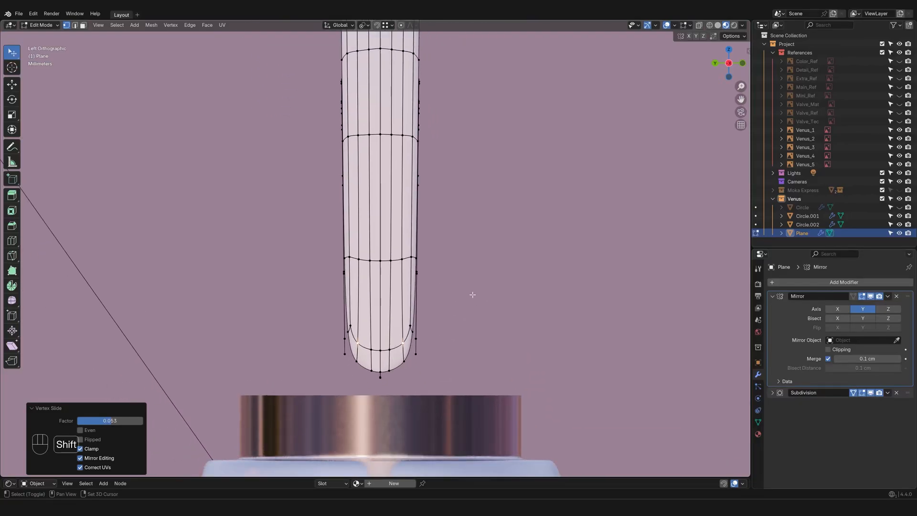
{"action": "left_click", "coordinate": [873, 395]}
Step: Fill the missing side faces at the handle's top bend through to the end beside the pot
{"action": "middle_click_drag", "start_coordinate": [331, 268], "coordinate": [542, 387], "text": "shift"}
{"action": "key", "text": "2"}
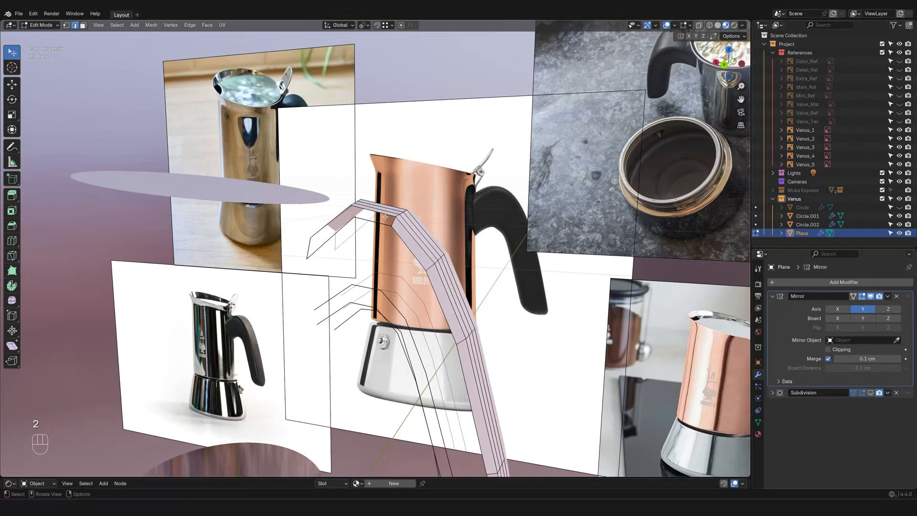
{"action": "left_click", "coordinate": [383, 214], "text": "shift"}
{"action": "key", "text": "f"}
{"action": "middle_click_drag", "start_coordinate": [383, 214], "coordinate": [463, 244]}
{"action": "middle_click_drag", "start_coordinate": [295, 245], "coordinate": [360, 267], "text": "shift"}
{"action": "middle_click_drag", "start_coordinate": [360, 268], "coordinate": [306, 298]}
{"action": "scroll", "coordinate": [307, 300], "scroll_direction": "up", "scroll_amount": 2}
{"action": "left_click", "coordinate": [309, 304]}
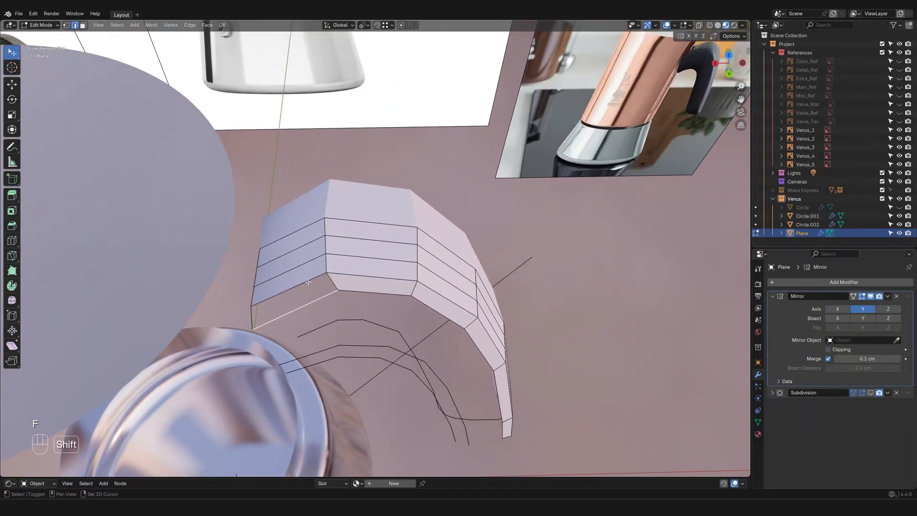
{"action": "left_click", "coordinate": [307, 282], "text": "shift"}
{"action": "key", "text": "f"}
Step: Recalculate the normals of the entire handle mesh to face outside, and clear the selection
{"action": "middle_click_drag", "start_coordinate": [451, 389], "coordinate": [461, 309]}
{"action": "left_click", "coordinate": [722, 71]}
{"action": "scroll", "coordinate": [409, 338], "scroll_direction": "down", "scroll_amount": 3}
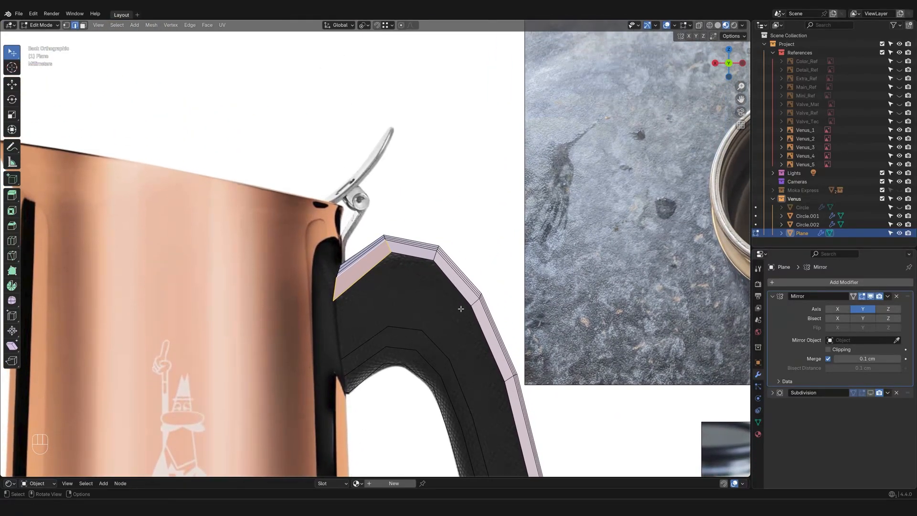
{"action": "key", "text": "a"}
{"action": "key", "text": "shift+n"}
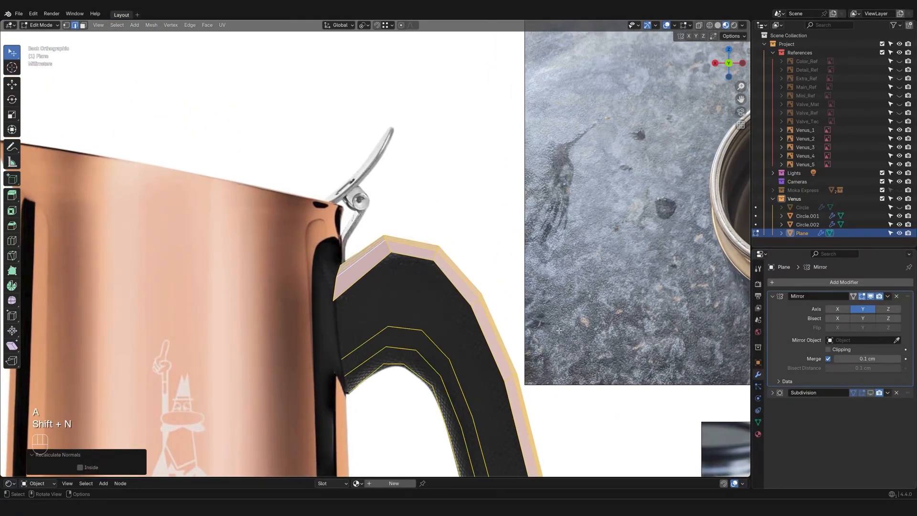
{"action": "left_click", "coordinate": [561, 292]}
Step: Fill a face between the side strip and the upper inner profile edge at the top of the handle's bend
{"action": "scroll", "coordinate": [420, 326], "scroll_direction": "up", "scroll_amount": 5}
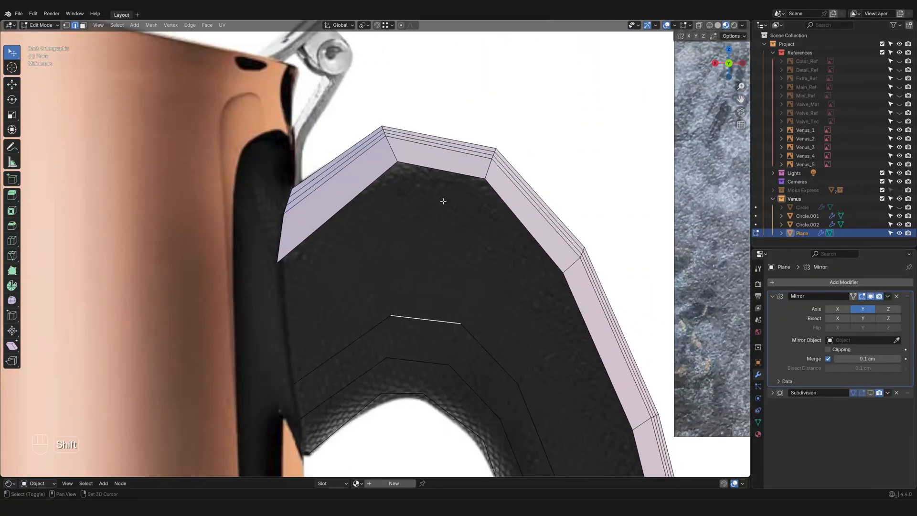
{"action": "left_click", "coordinate": [448, 172], "text": "shift"}
{"action": "key", "text": "f"}
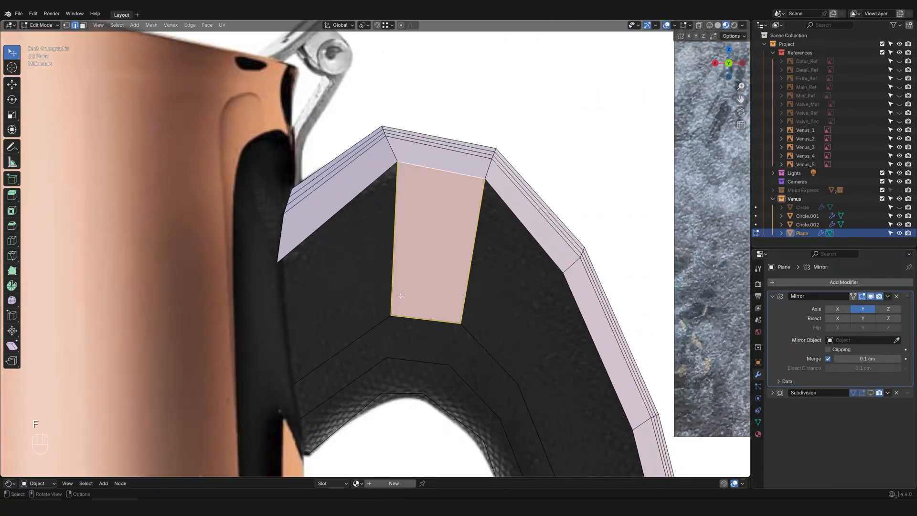
Step: Fill the side faces and inner strip faces from the pot end around the handle's top bend
{"action": "left_click", "coordinate": [360, 338]}
{"action": "key", "text": "f"}
{"action": "key", "text": "f"}
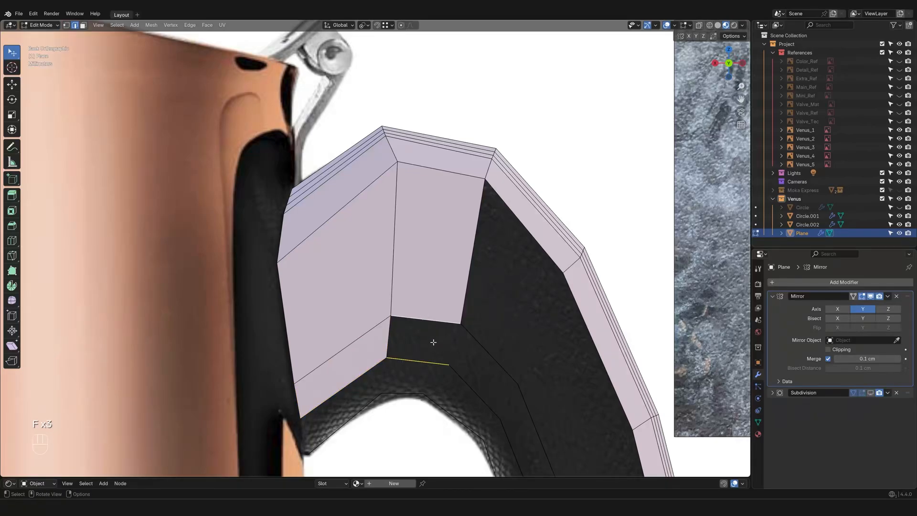
{"action": "key", "text": "f"}
{"action": "key", "text": "f"}
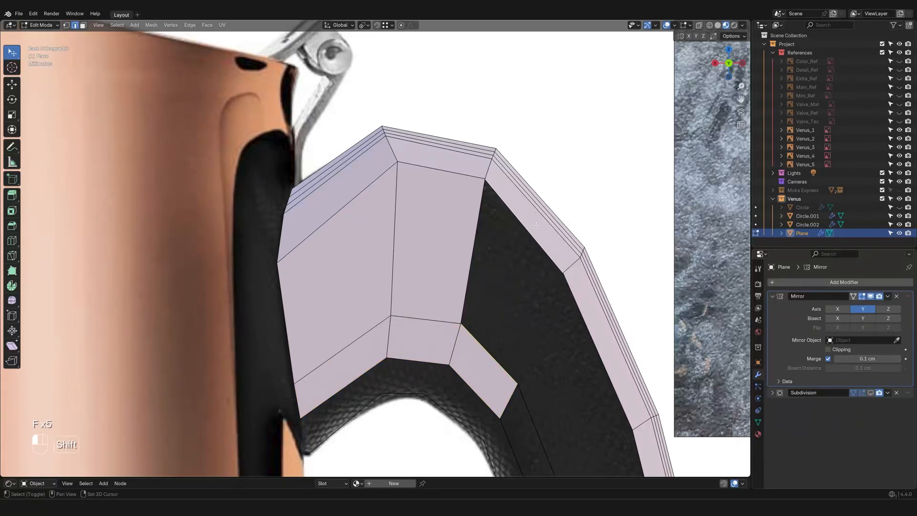
{"action": "key", "text": "f"}
Step: Fill the inner strip face and the wide side face of the segment just below the top bend
{"action": "scroll", "coordinate": [538, 361], "scroll_direction": "down", "scroll_amount": 5}
{"action": "scroll", "coordinate": [464, 227], "scroll_direction": "up", "scroll_amount": 4}
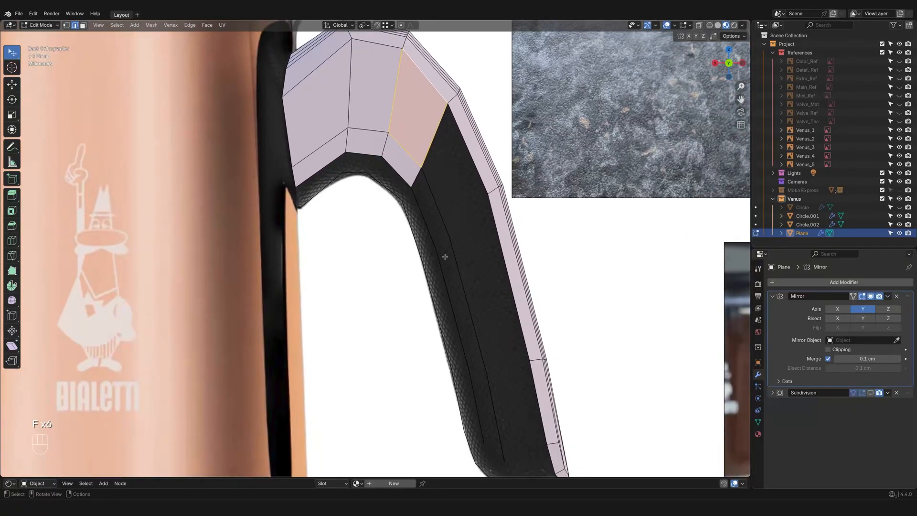
{"action": "mouse_move", "coordinate": [445, 257]}
{"action": "middle_mouse_down"}
{"action": "mouse_move", "coordinate": [482, 276]}
{"action": "mouse_move", "coordinate": [477, 263]}
{"action": "mouse_move", "coordinate": [452, 259]}
{"action": "middle_mouse_up"}
{"action": "left_click", "coordinate": [421, 225]}
{"action": "left_click", "coordinate": [429, 211], "text": "shift"}
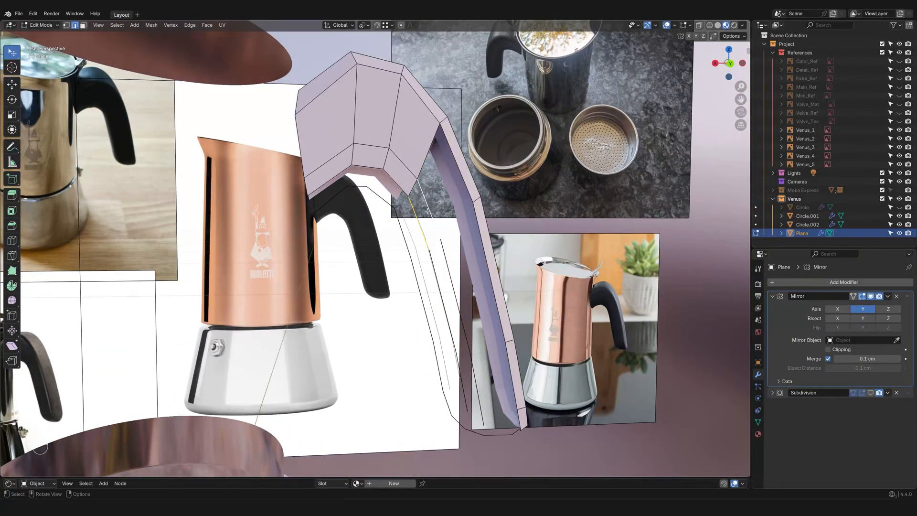
{"action": "key", "text": "f"}
{"action": "key", "text": "f"}
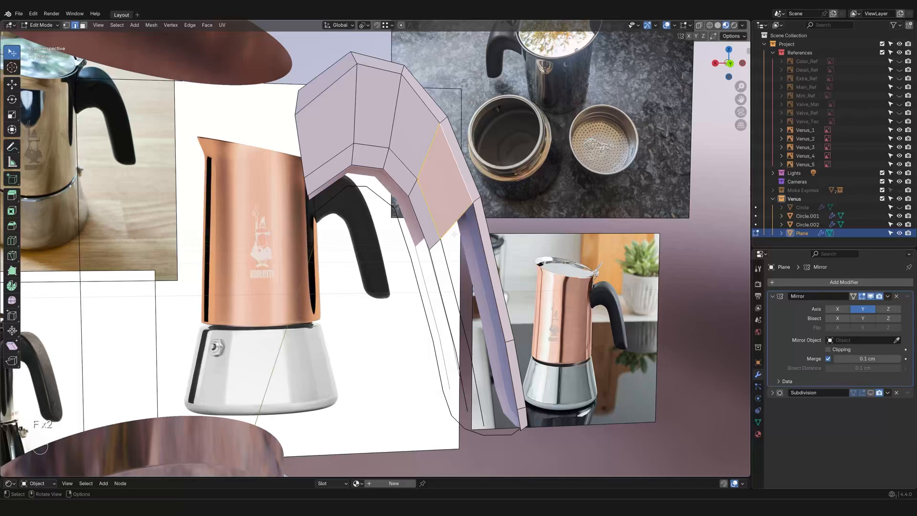
Step: Fill the remaining side and inner strip faces down the straight grip toward the handle's lower end
{"action": "middle_click_drag", "start_coordinate": [428, 211], "coordinate": [415, 316]}
{"action": "left_click", "coordinate": [390, 285], "text": "shift"}
{"action": "key", "text": "f"}
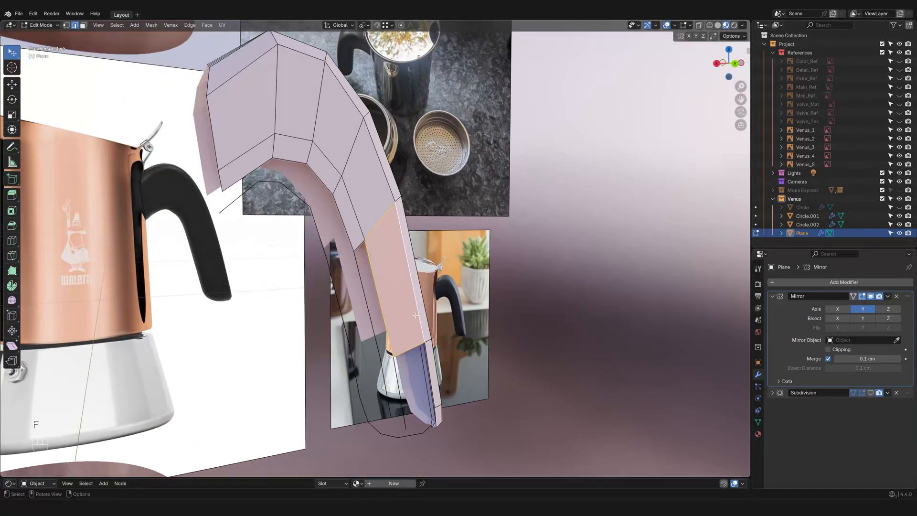
{"action": "left_click", "coordinate": [369, 302]}
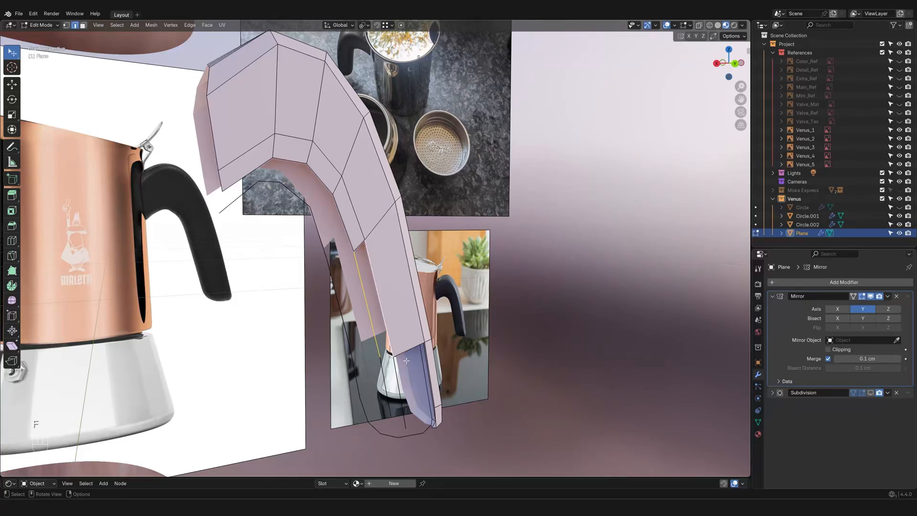
{"action": "key", "text": "f"}
{"action": "middle_click_drag", "start_coordinate": [403, 370], "coordinate": [330, 281], "text": "shift"}
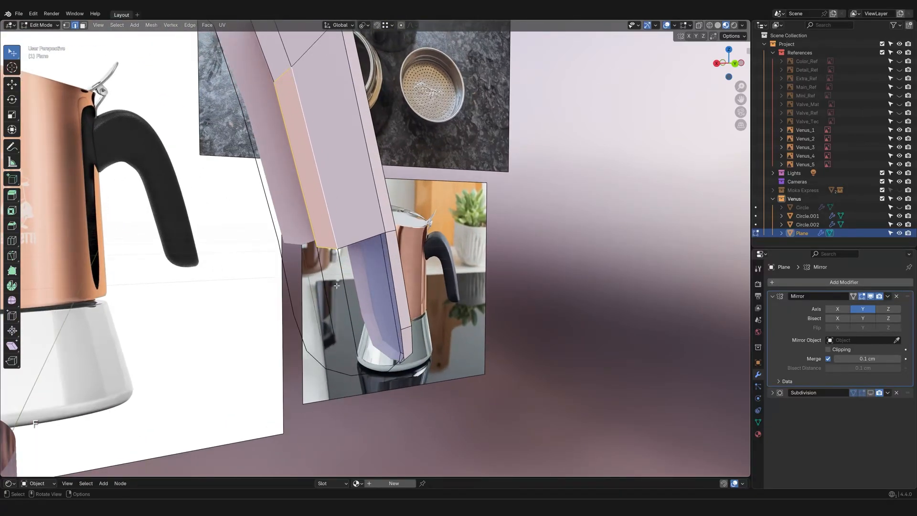
{"action": "key", "text": "f"}
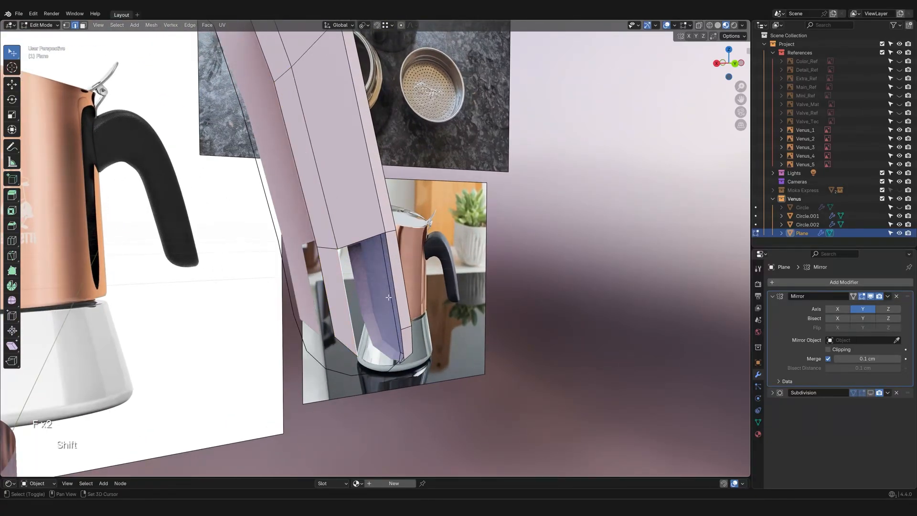
{"action": "key", "text": "f"}
{"action": "middle_click_drag", "start_coordinate": [396, 291], "coordinate": [436, 263]}
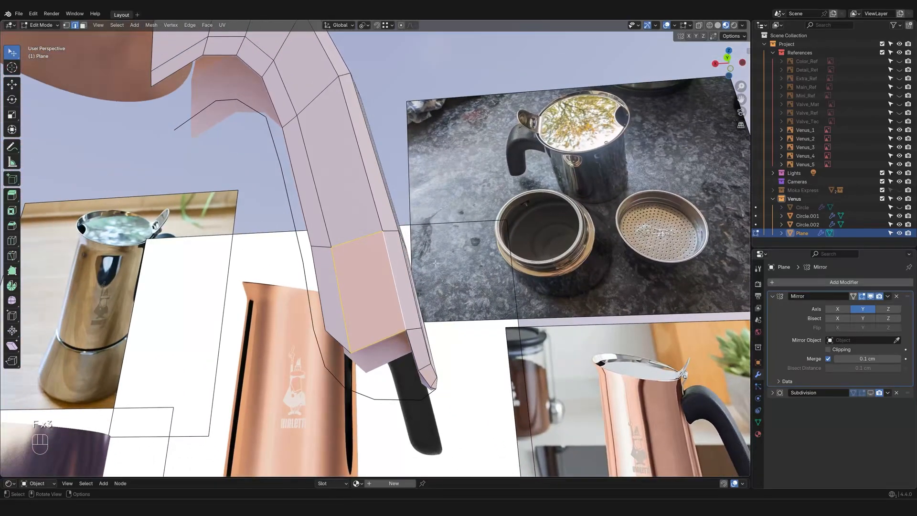
Step: Vertex-slide the two lower corners of the last wide side face along their edges to make its bottom border horizontal
{"action": "left_click", "coordinate": [729, 59]}
{"action": "middle_click_drag", "start_coordinate": [547, 291], "coordinate": [525, 234], "text": "shift"}
{"action": "scroll", "coordinate": [526, 234], "scroll_direction": "up", "scroll_amount": 4}
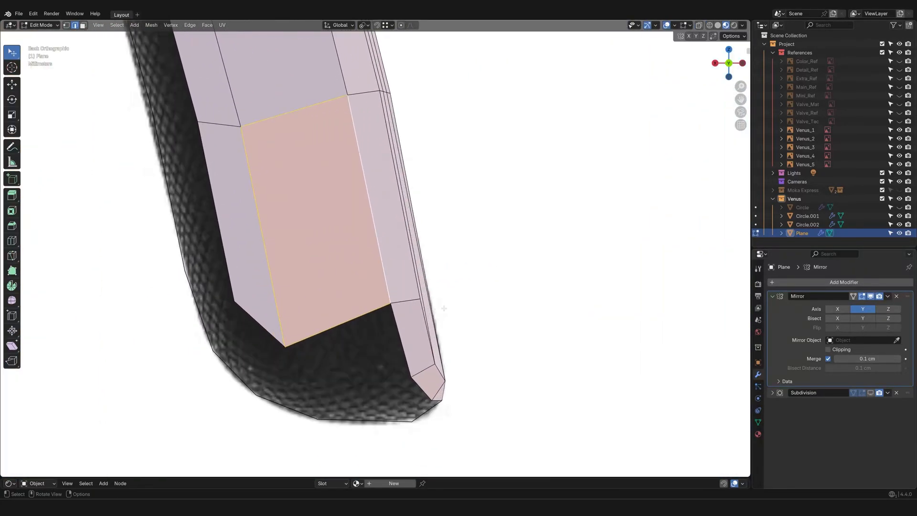
{"action": "middle_click_drag", "start_coordinate": [406, 318], "coordinate": [456, 323], "text": "shift"}
{"action": "key", "text": "1"}
{"action": "left_click", "coordinate": [342, 355]}
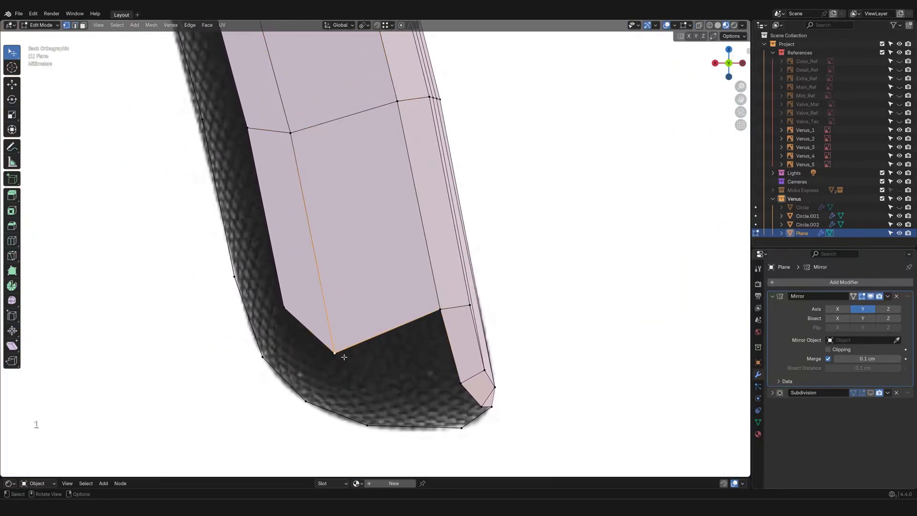
{"action": "key", "text": "g"}
{"action": "key", "text": "g"}
{"action": "left_click", "coordinate": [457, 322]}
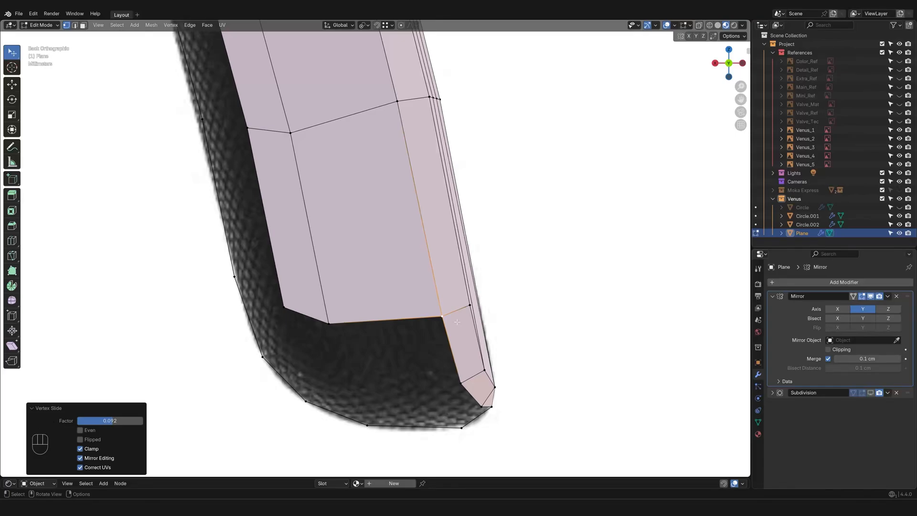
{"action": "left_click", "coordinate": [338, 325]}
{"action": "key", "text": "g"}
{"action": "key", "text": "g"}
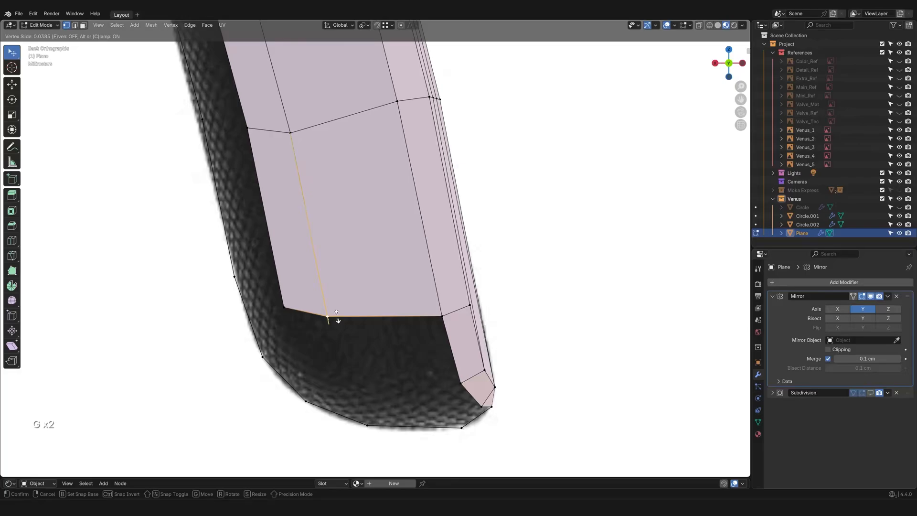
{"action": "left_click", "coordinate": [338, 315]}
Step: Slide the inner strip vertex on the mid-grip cross edge upward by a factor of 0.031 to straighten that edge
{"action": "middle_click_drag", "start_coordinate": [335, 188], "coordinate": [393, 353], "text": "shift"}
{"action": "left_click", "coordinate": [355, 299]}
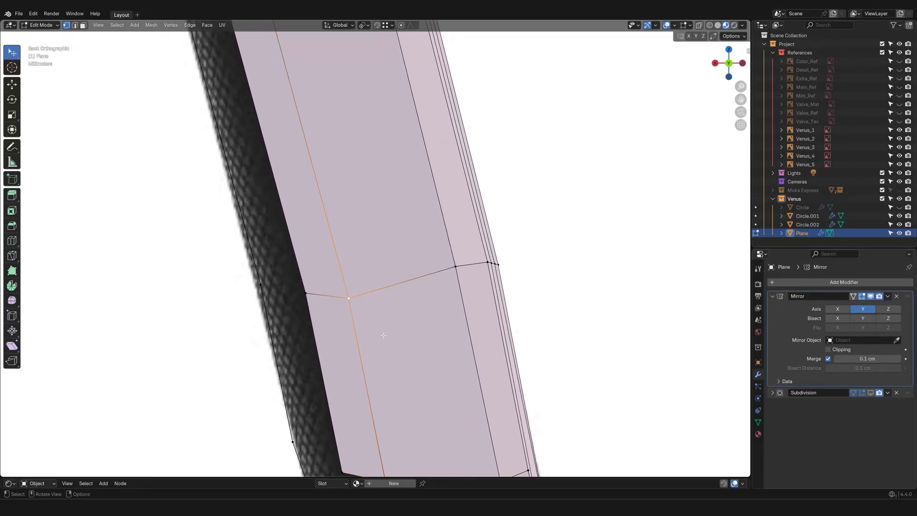
{"action": "key", "text": "g"}
{"action": "key", "text": "g"}
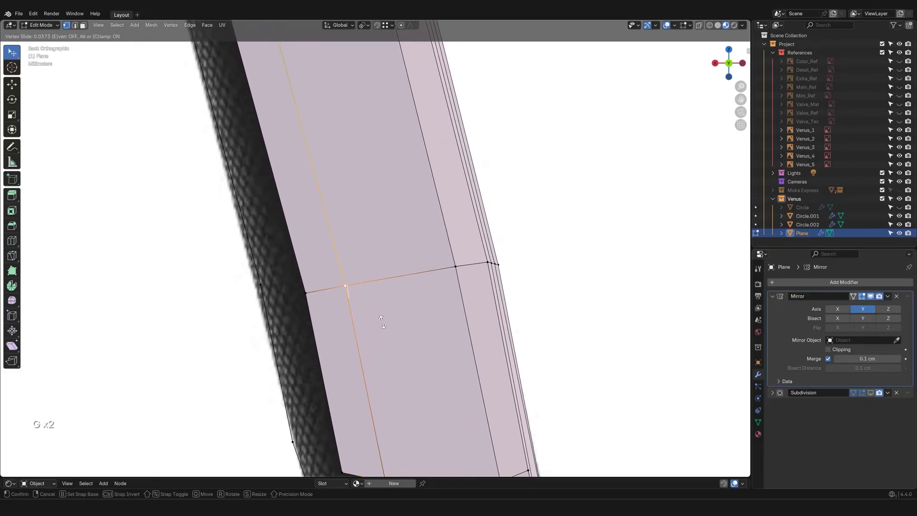
{"action": "left_click", "coordinate": [384, 324]}
{"action": "scroll", "coordinate": [387, 322], "scroll_direction": "down", "scroll_amount": 6}
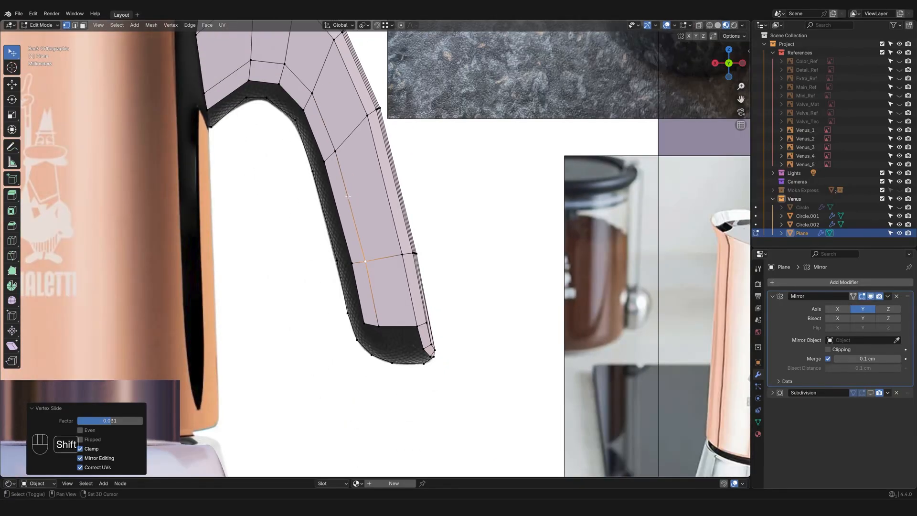
Step: In Object Mode, move the Venus_2 reference image about 5.27 cm along X and -0.59 cm along Z to uncover its handle
{"action": "middle_click_drag", "start_coordinate": [507, 253], "coordinate": [641, 428], "text": "shift"}
{"action": "key", "text": "2"}
{"action": "middle_click_drag", "start_coordinate": [374, 279], "coordinate": [425, 333]}
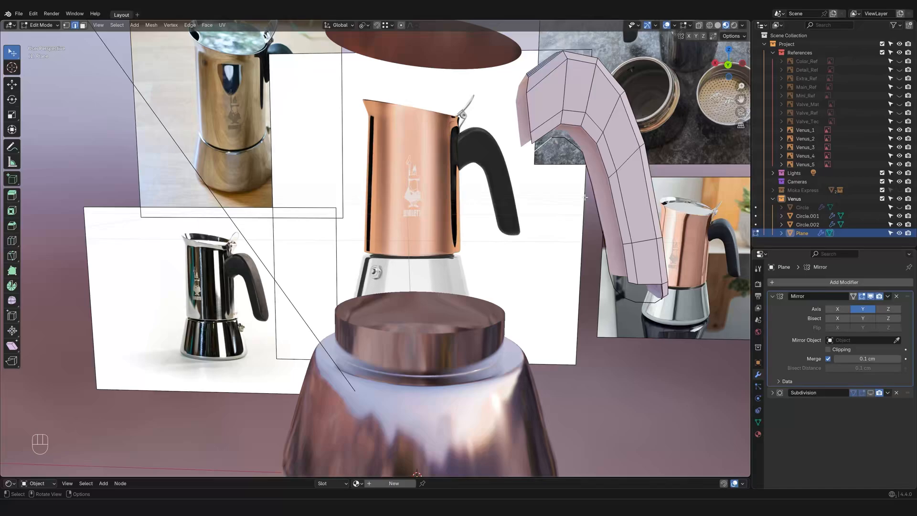
{"action": "left_click", "coordinate": [726, 64]}
{"action": "scroll", "coordinate": [382, 358], "scroll_direction": "down", "scroll_amount": 4}
{"action": "middle_click_drag", "start_coordinate": [295, 430], "coordinate": [437, 321], "text": "shift"}
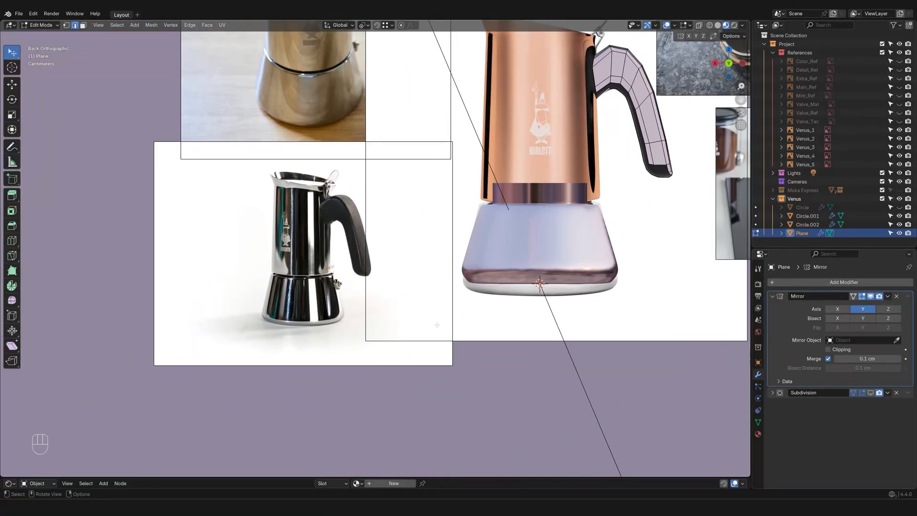
{"action": "scroll", "coordinate": [375, 348], "scroll_direction": "up", "scroll_amount": 5}
{"action": "scroll", "coordinate": [375, 348], "scroll_direction": "down", "scroll_amount": 6}
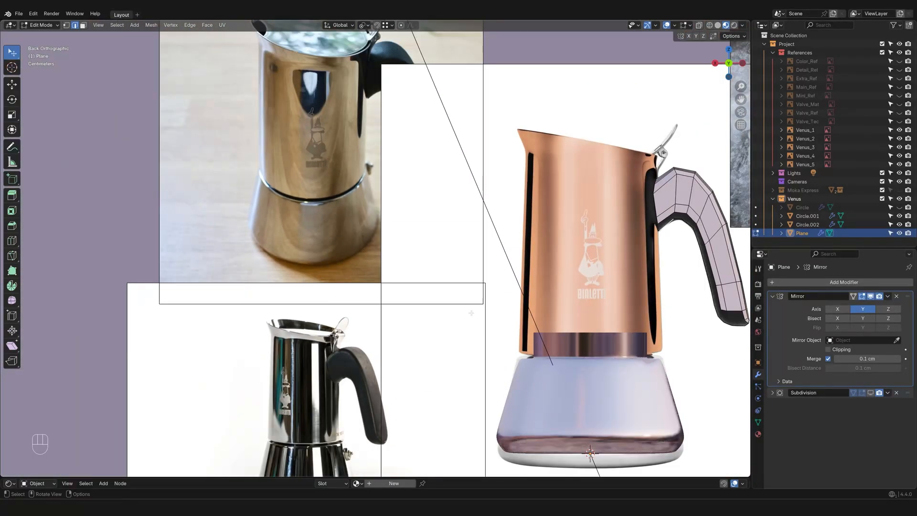
{"action": "middle_click_drag", "start_coordinate": [550, 360], "coordinate": [511, 354], "text": "shift"}
{"action": "key", "text": "Tab"}
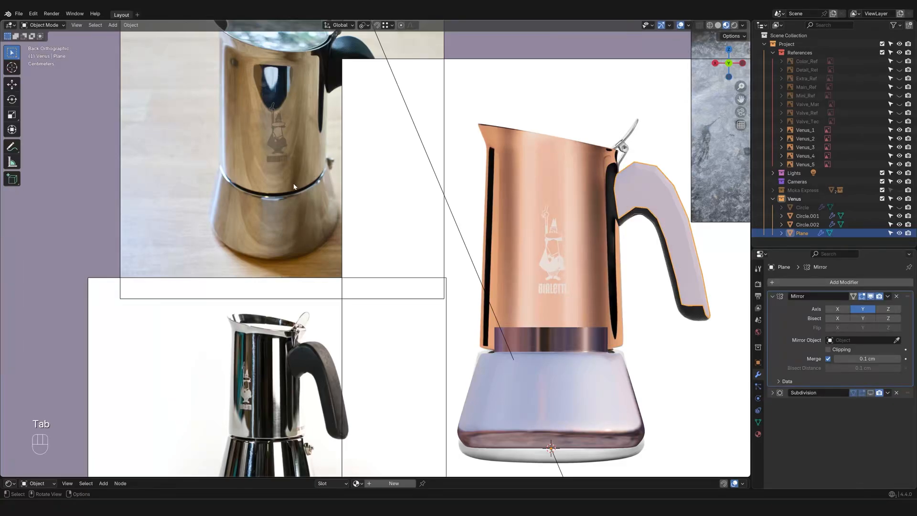
{"action": "left_click", "coordinate": [293, 183]}
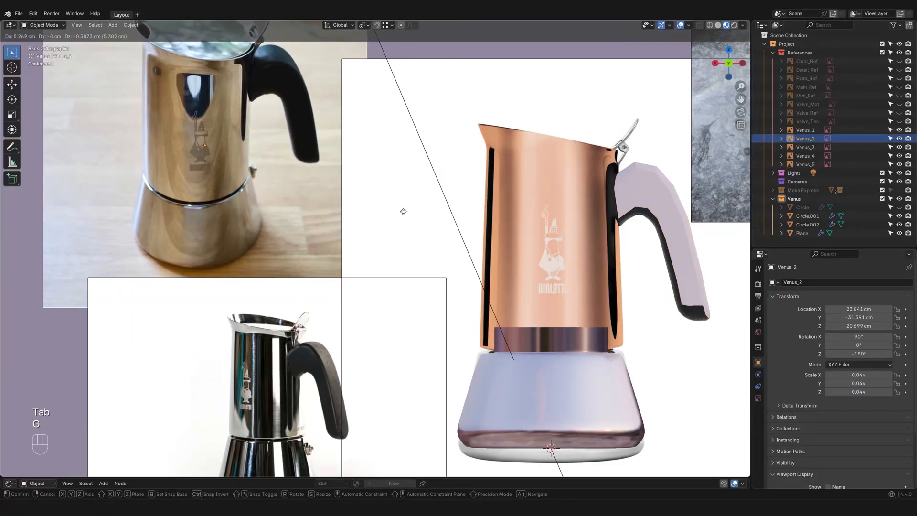
{"action": "left_click", "coordinate": [405, 214]}
Step: Select the handle object again and reopen its mesh for editing
{"action": "middle_click_drag", "start_coordinate": [560, 350], "coordinate": [499, 283], "text": "shift"}
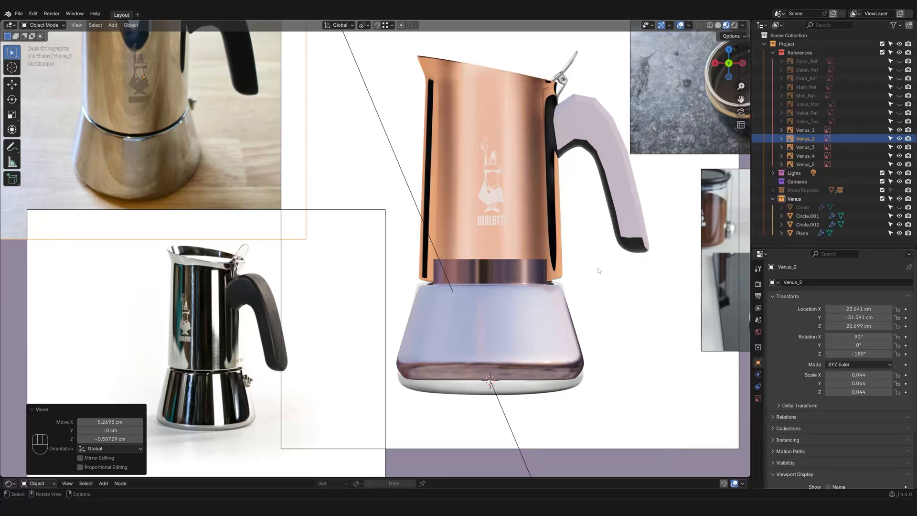
{"action": "middle_click_drag", "start_coordinate": [645, 262], "coordinate": [388, 315], "text": "shift"}
{"action": "scroll", "coordinate": [412, 277], "scroll_direction": "up", "scroll_amount": 3}
{"action": "left_click", "coordinate": [411, 236]}
{"action": "key", "text": "Tab"}
{"action": "scroll", "coordinate": [390, 320], "scroll_direction": "up", "scroll_amount": 4}
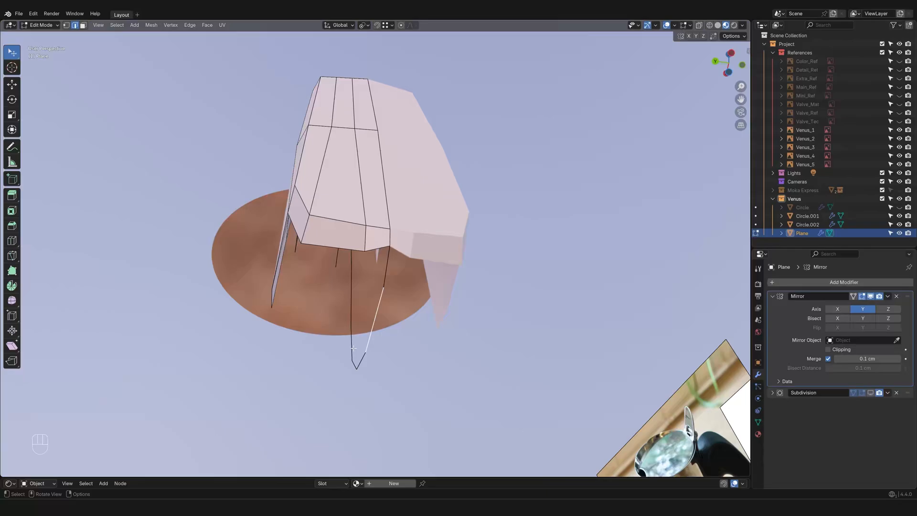
Step: Slide the profile vertex at the outer tip of the handle's lower end along its edge by a factor of 0.125
{"action": "middle_click_drag", "start_coordinate": [354, 348], "coordinate": [533, 300]}
{"action": "scroll", "coordinate": [383, 277], "scroll_direction": "up", "scroll_amount": 2}
{"action": "key", "text": "1"}
{"action": "left_click", "coordinate": [734, 52]}
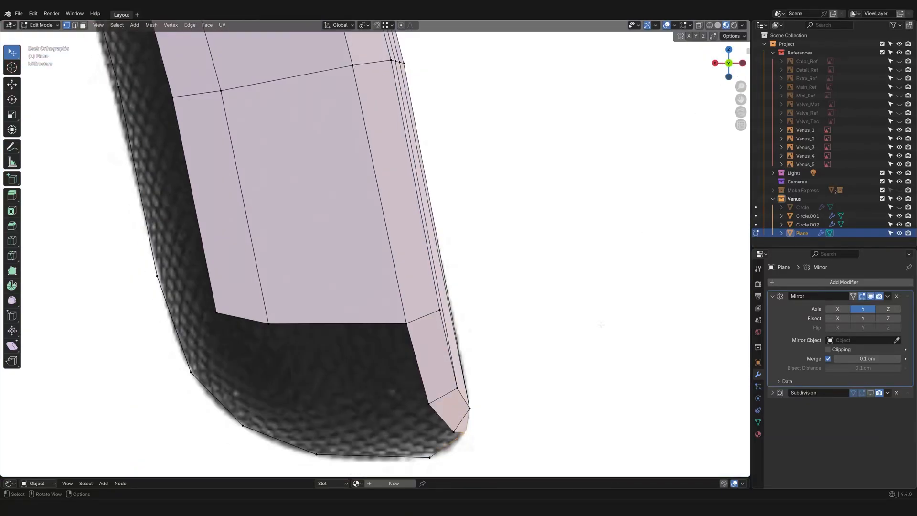
{"action": "middle_click_drag", "start_coordinate": [545, 393], "coordinate": [464, 231], "text": "shift"}
{"action": "scroll", "coordinate": [464, 301], "scroll_direction": "up", "scroll_amount": 3}
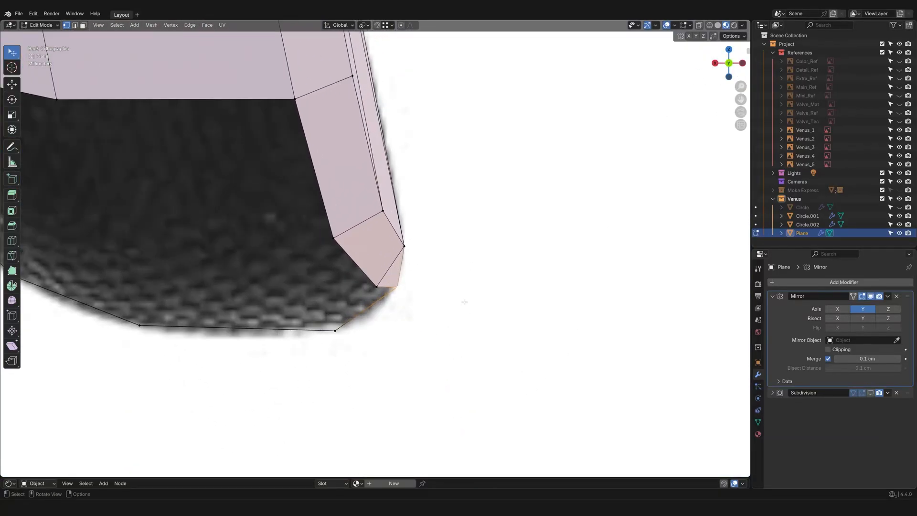
{"action": "key", "text": "g"}
{"action": "key", "text": "g"}
{"action": "left_click", "coordinate": [459, 316]}
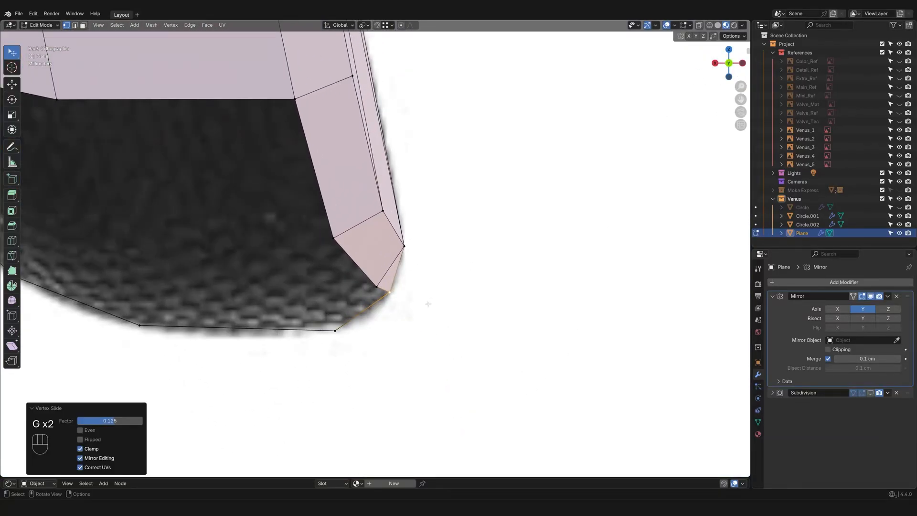
Step: Extrude the bottom profile edge of the handle's lower end about 0.21 cm along Y
{"action": "key", "text": "2"}
{"action": "scroll", "coordinate": [279, 327], "scroll_direction": "down", "scroll_amount": 2}
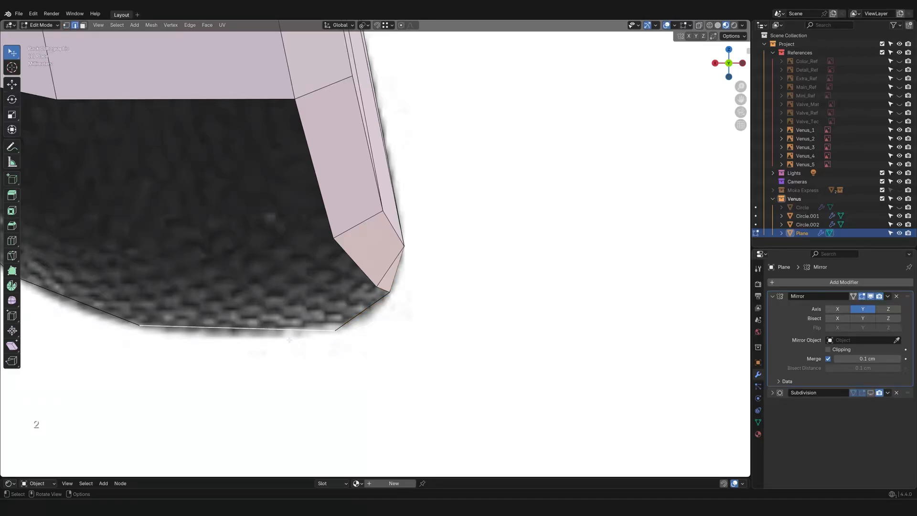
{"action": "middle_click_drag", "start_coordinate": [278, 327], "coordinate": [235, 267]}
{"action": "middle_click_drag", "start_coordinate": [391, 377], "coordinate": [399, 379]}
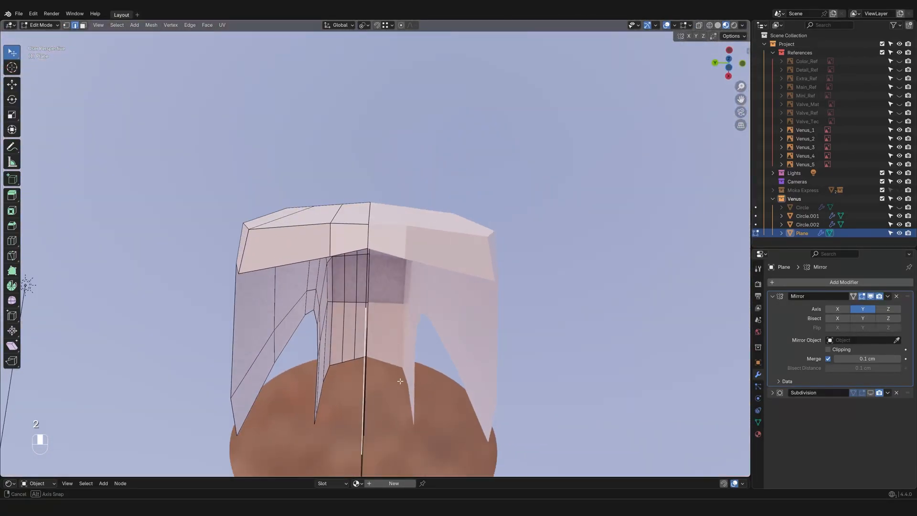
{"action": "key", "text": "e"}
{"action": "key", "text": "y"}
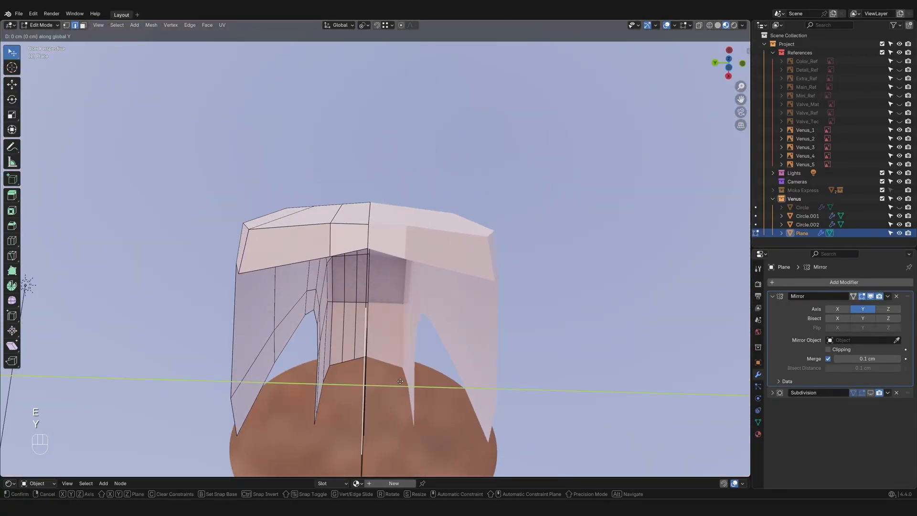
{"action": "left_click", "coordinate": [359, 364]}
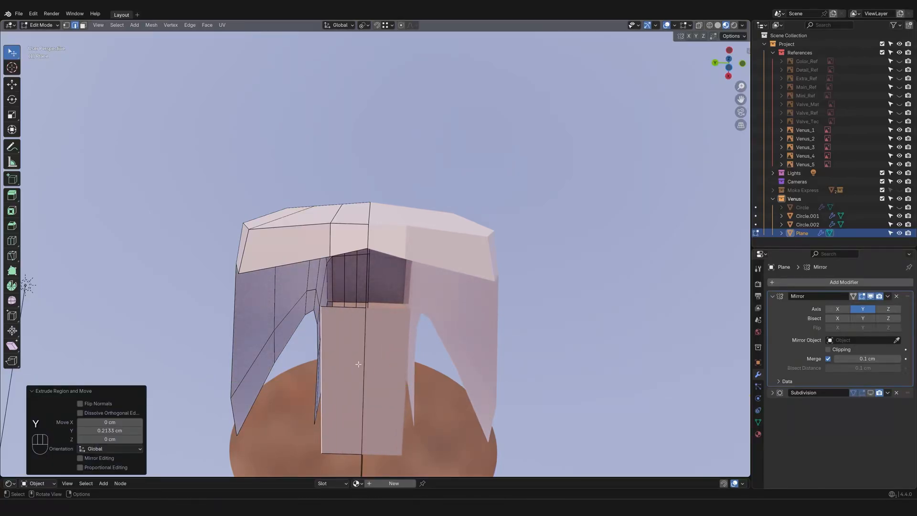
Step: Snap the extruded edge along Y to the neighbouring strip's vertex and fill the face joining it to the rounded tip
{"action": "key", "text": "g"}
{"action": "key", "text": "y"}
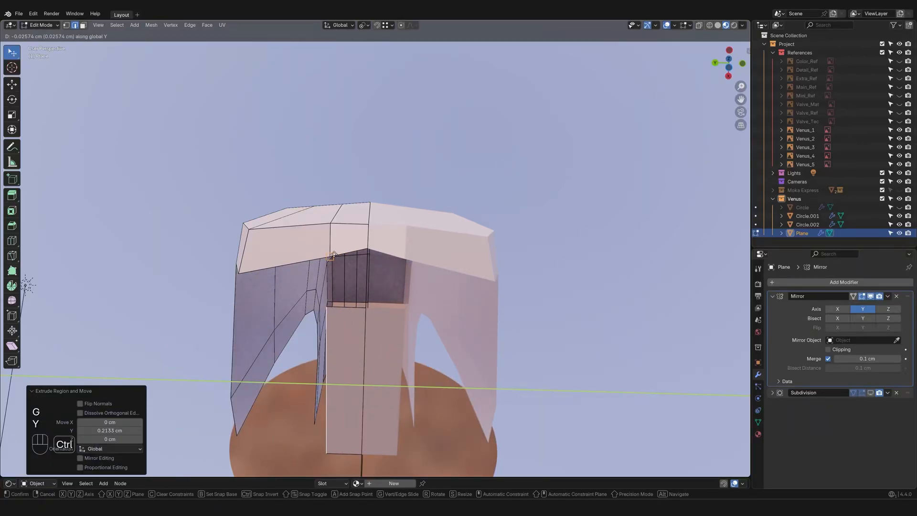
{"action": "left_click", "coordinate": [334, 256]}
{"action": "middle_click_drag", "start_coordinate": [358, 266], "coordinate": [363, 324]}
{"action": "left_click", "coordinate": [336, 318]}
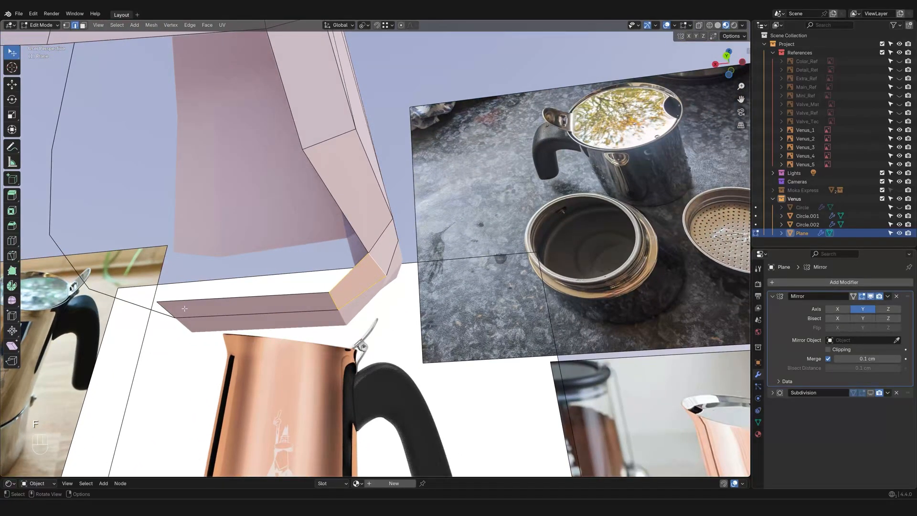
Step: Hide the selected profile edge next to the new bottom face at the handle's lower end
{"action": "middle_click_drag", "start_coordinate": [124, 305], "coordinate": [400, 236]}
{"action": "middle_click_drag", "start_coordinate": [366, 191], "coordinate": [440, 353], "text": "shift"}
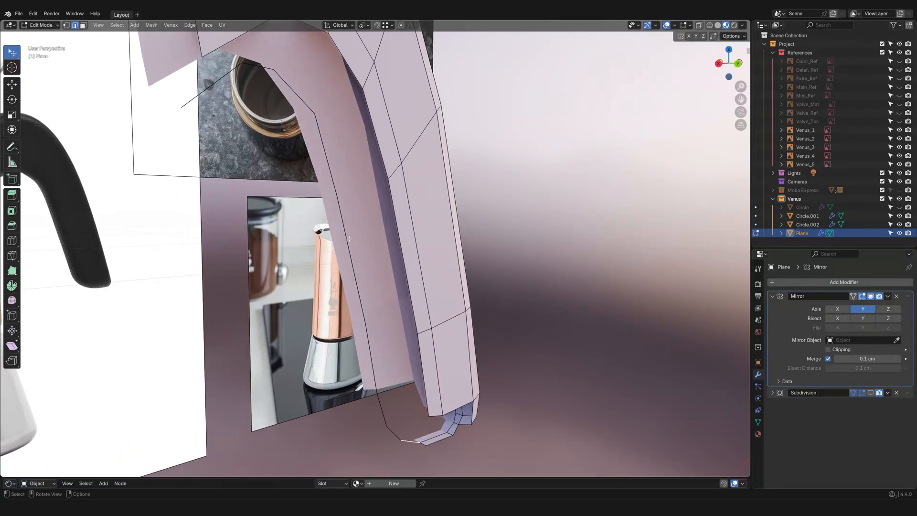
{"action": "key", "text": "h"}
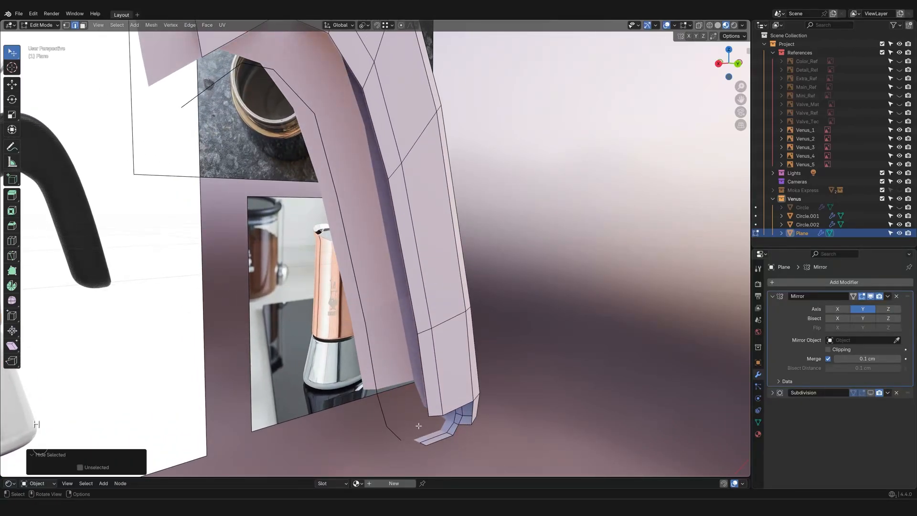
Step: Extrude the handle's inner profile line about 0.19 cm along Y, snapping it to the bottom strip's width
{"action": "left_click", "coordinate": [383, 418], "text": "alt"}
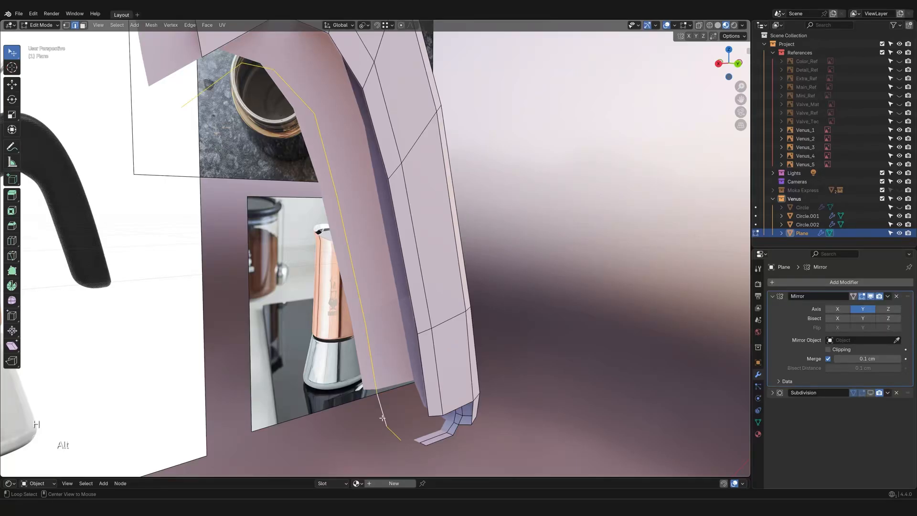
{"action": "key", "text": "e"}
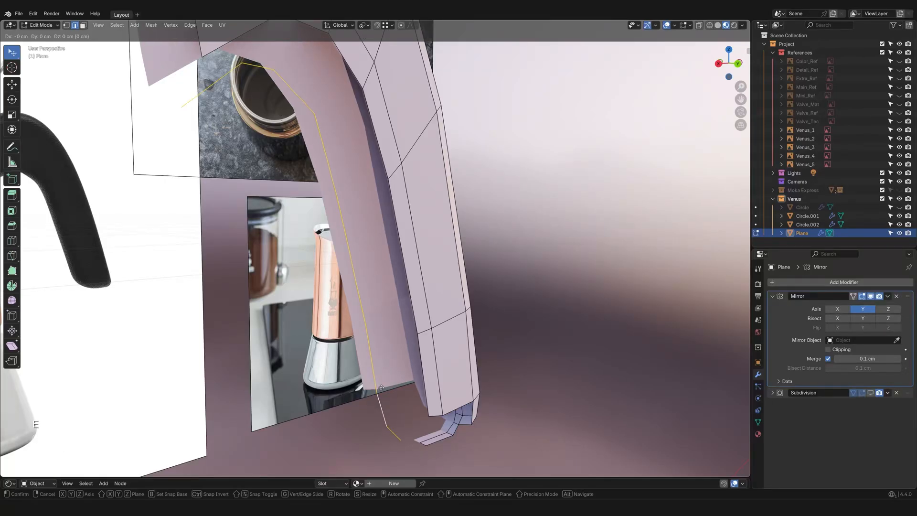
{"action": "key", "text": "y"}
{"action": "left_click", "coordinate": [427, 448], "text": "ctrl"}
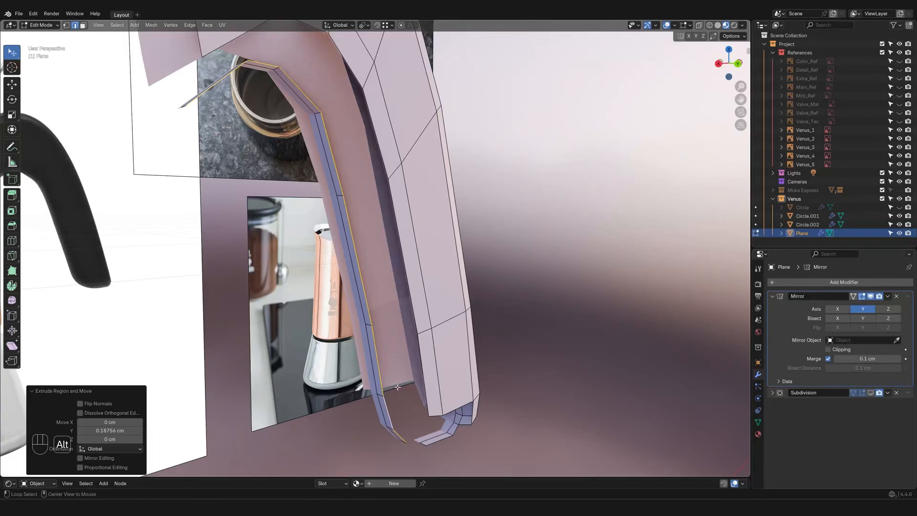
Step: Reveal the hidden geometry and fill the face joining the inner strip to the handle's rounded bottom
{"action": "key", "text": "alt+h"}
{"action": "middle_click_drag", "start_coordinate": [403, 389], "coordinate": [478, 411], "text": "shift"}
{"action": "scroll", "coordinate": [340, 262], "scroll_direction": "up", "scroll_amount": 4}
{"action": "left_click", "coordinate": [391, 294]}
{"action": "key", "text": "f"}
{"action": "scroll", "coordinate": [408, 343], "scroll_direction": "down", "scroll_amount": 2}
{"action": "left_click", "coordinate": [466, 356]}
{"action": "scroll", "coordinate": [466, 355], "scroll_direction": "down", "scroll_amount": 2}
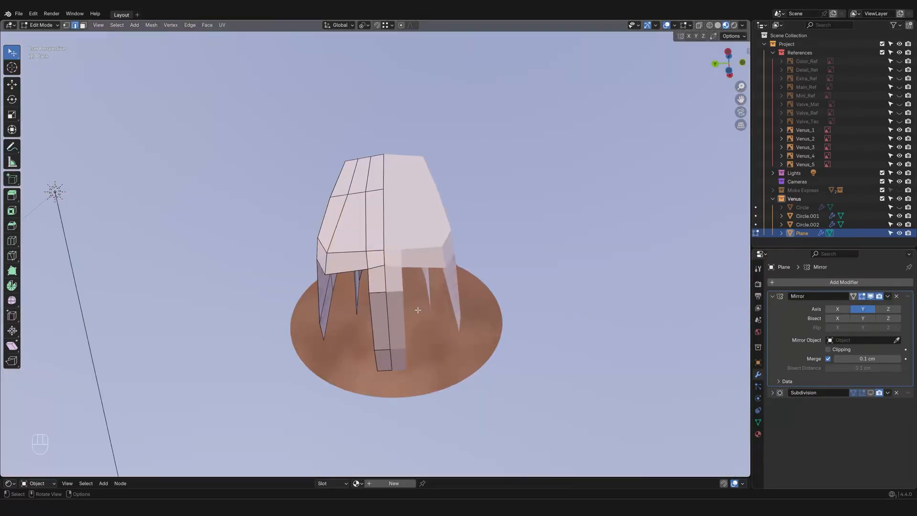
Step: Slide the centre vertex on the lower end's bottom edge by a factor of about 0.1, and slide its neighbour along its edge
{"action": "mouse_move", "coordinate": [418, 310]}
{"action": "middle_mouse_down"}
{"action": "mouse_move", "coordinate": [440, 305]}
{"action": "mouse_move", "coordinate": [425, 309]}
{"action": "middle_mouse_up"}
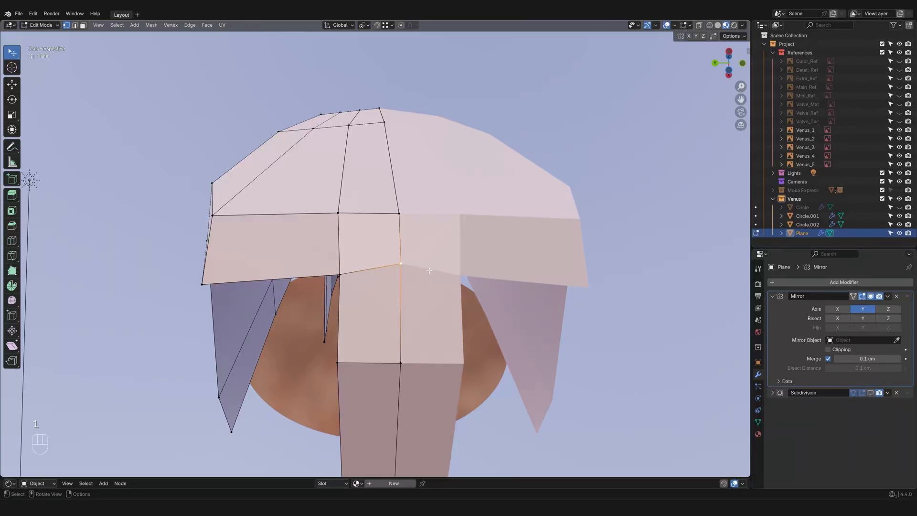
{"action": "key", "text": "g"}
{"action": "key", "text": "g"}
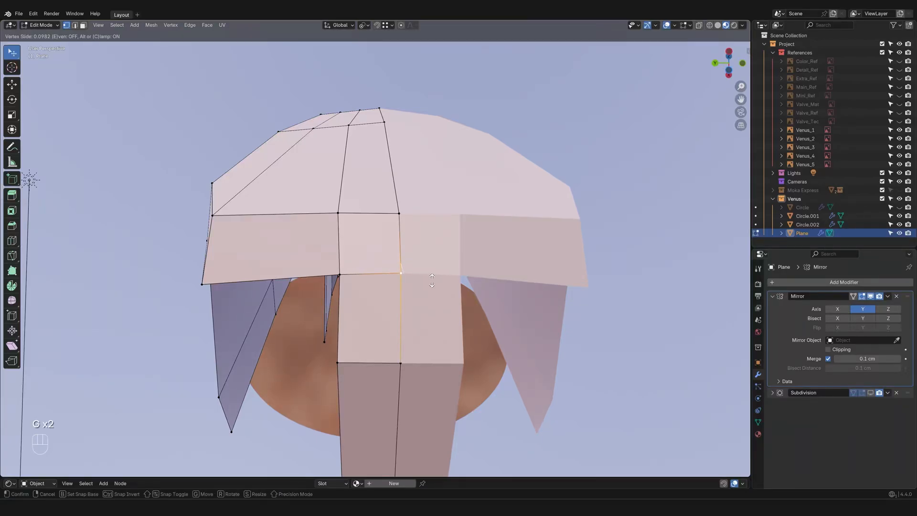
{"action": "left_click", "coordinate": [432, 280]}
{"action": "left_click", "coordinate": [344, 275]}
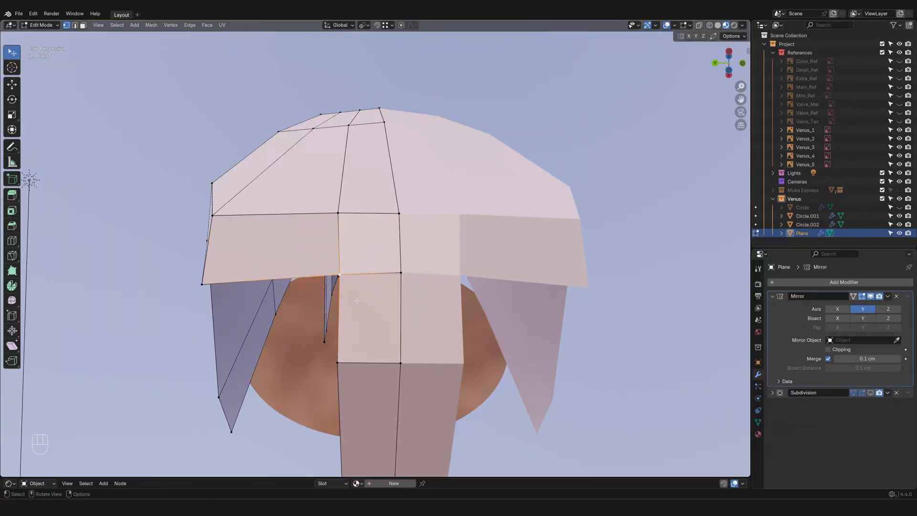
{"action": "key", "text": "g"}
{"action": "key", "text": "g"}
{"action": "left_click", "coordinate": [356, 299]}
Step: Slide the corner vertex on the lower end's bottom edge along its edge by a factor of 0.178
{"action": "middle_click_drag", "start_coordinate": [356, 299], "coordinate": [407, 282]}
{"action": "left_click", "coordinate": [407, 282]}
{"action": "key", "text": "g"}
{"action": "key", "text": "g"}
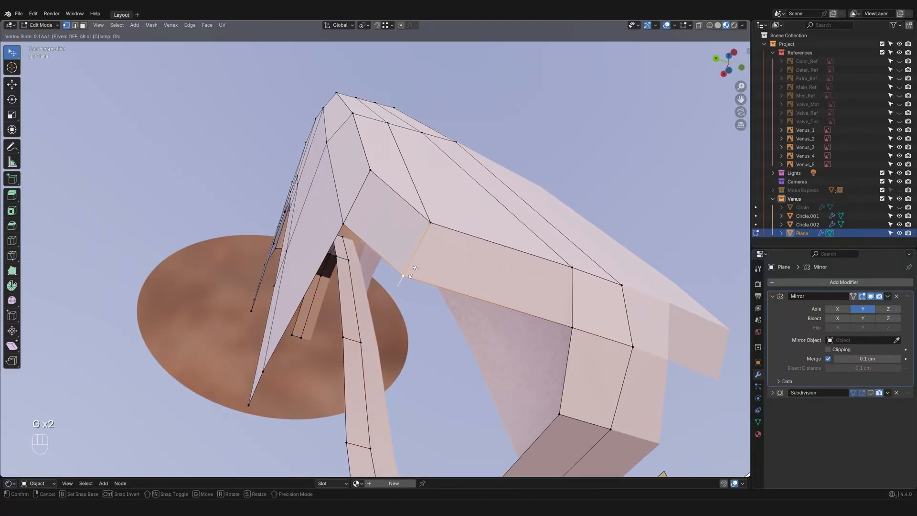
{"action": "left_click", "coordinate": [414, 271]}
Step: Hide the face that connects the inner strip to the handle's rounded bottom
{"action": "scroll", "coordinate": [414, 271], "scroll_direction": "down", "scroll_amount": 4}
{"action": "middle_click_drag", "start_coordinate": [414, 271], "coordinate": [436, 402]}
{"action": "scroll", "coordinate": [529, 347], "scroll_direction": "up", "scroll_amount": 4}
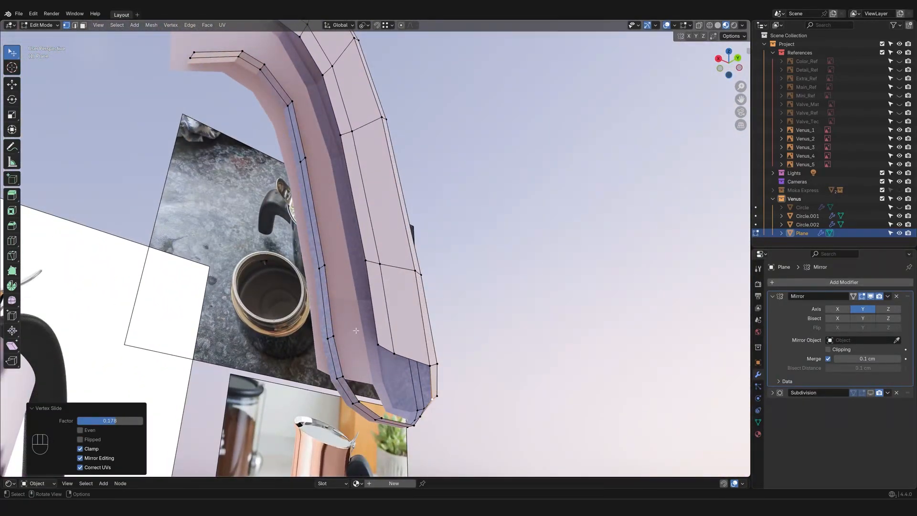
{"action": "middle_click_drag", "start_coordinate": [357, 339], "coordinate": [386, 377]}
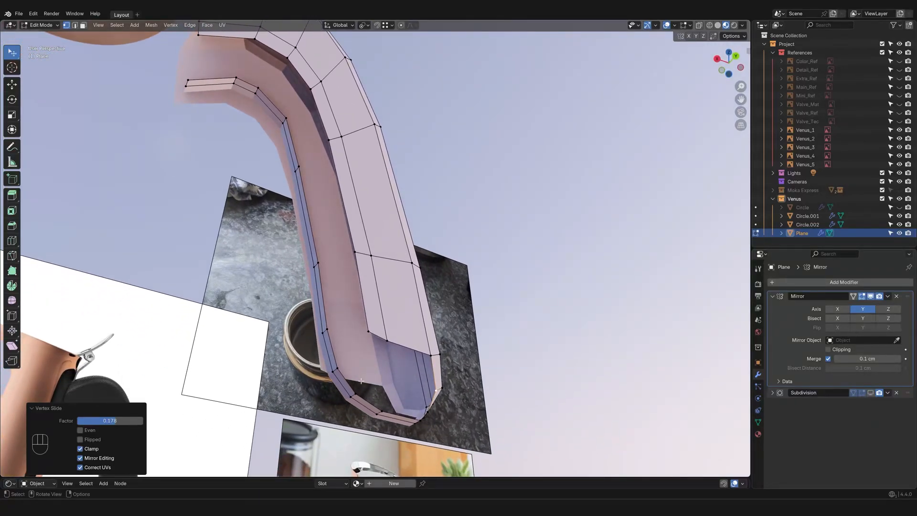
{"action": "key", "text": "2"}
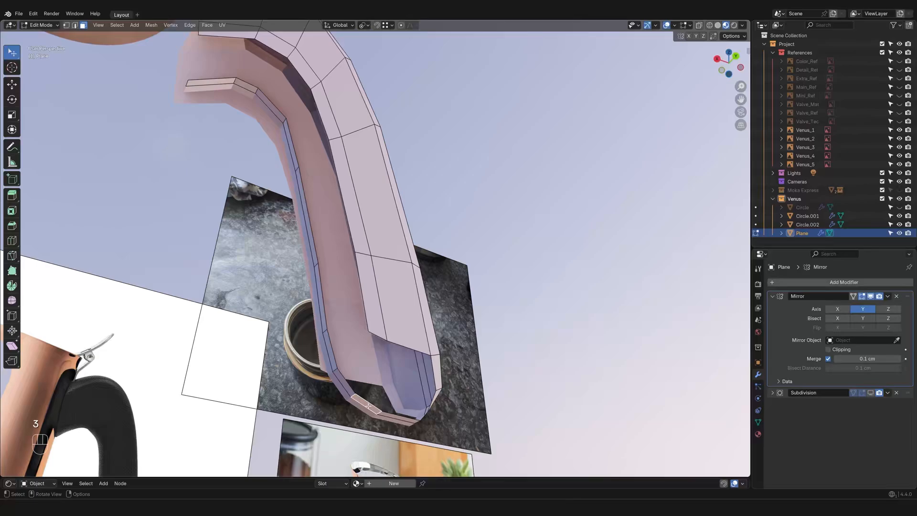
{"action": "key", "text": "h"}
Step: Duplicate the inner strip's free edge loop and move the copy about 0.71 cm along Y
{"action": "key", "text": "2"}
{"action": "left_click", "coordinate": [350, 386], "text": "alt"}
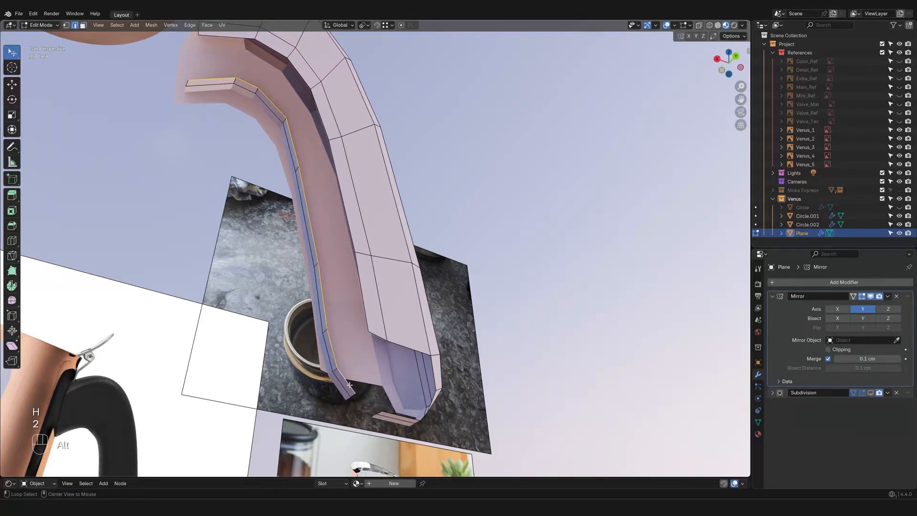
{"action": "middle_click_drag", "start_coordinate": [353, 334], "coordinate": [375, 425], "text": "shift"}
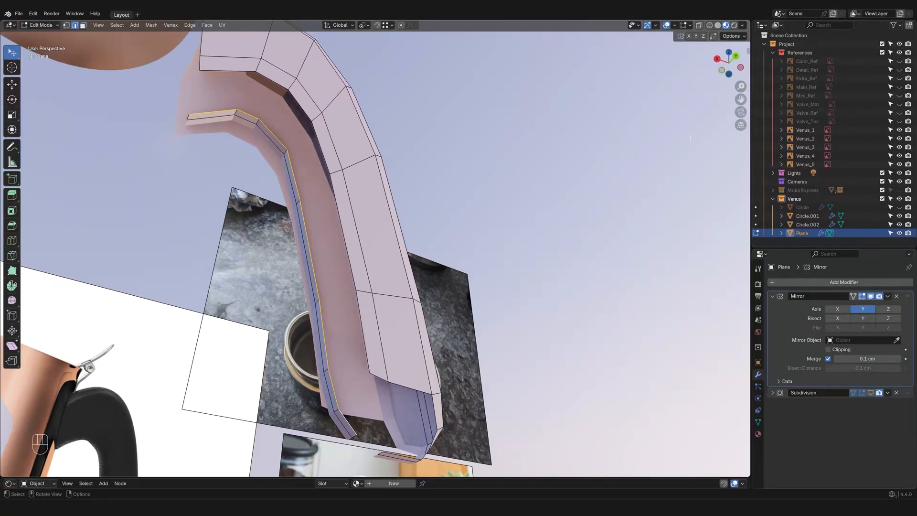
{"action": "key", "text": "shift+d"}
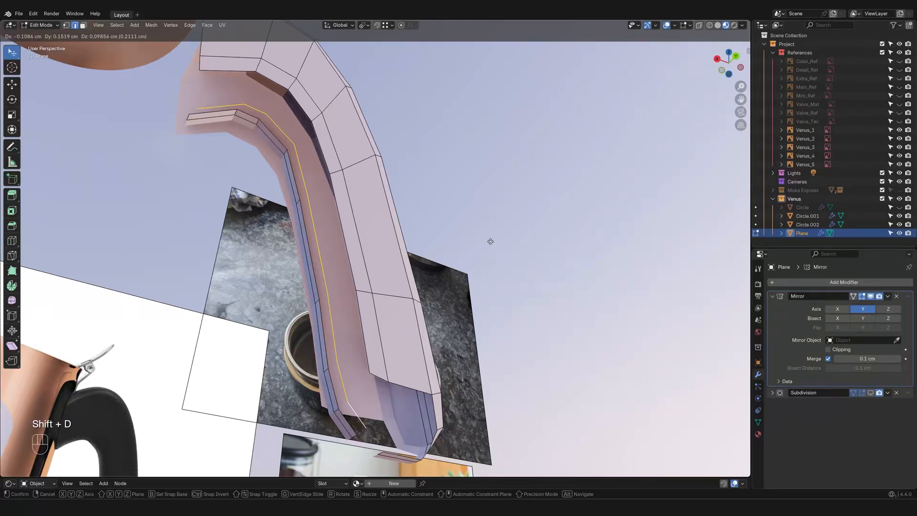
{"action": "key", "text": "y"}
{"action": "left_click", "coordinate": [498, 228]}
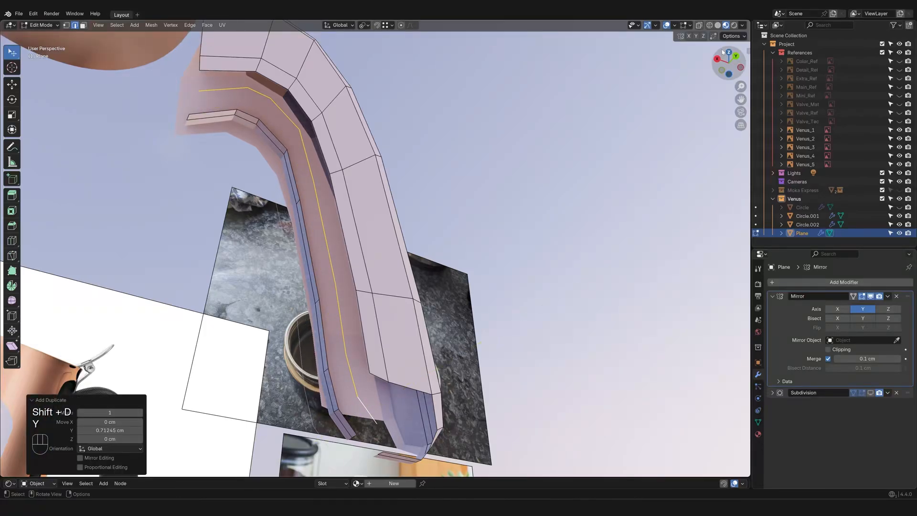
Step: In the back view, move the duplicated edge line about -0.04 cm in X and 0.20 cm in Z
{"action": "left_click", "coordinate": [734, 58]}
{"action": "middle_click_drag", "start_coordinate": [382, 309], "coordinate": [385, 300], "text": "shift"}
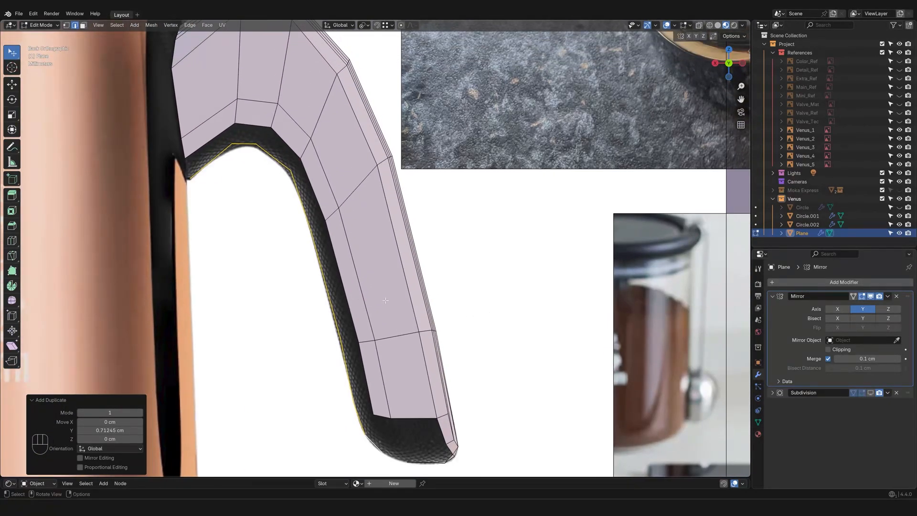
{"action": "key", "text": "g"}
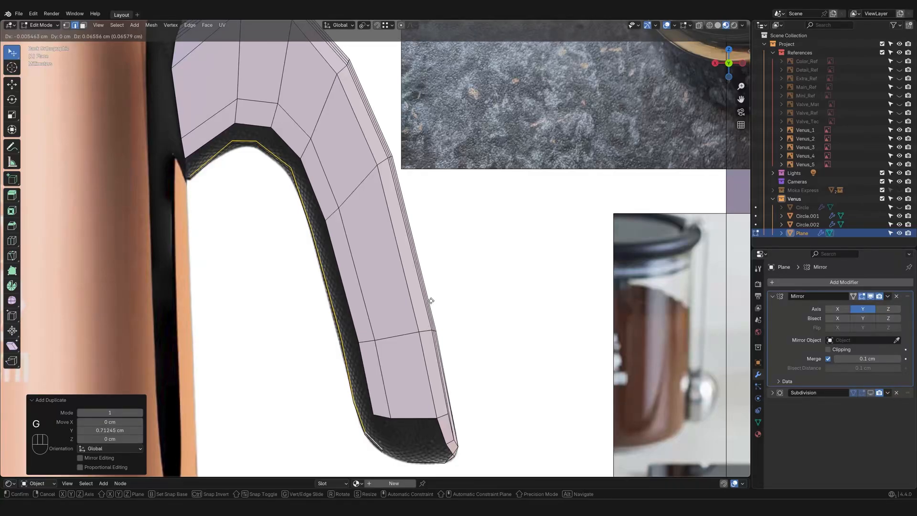
{"action": "left_click", "coordinate": [432, 295]}
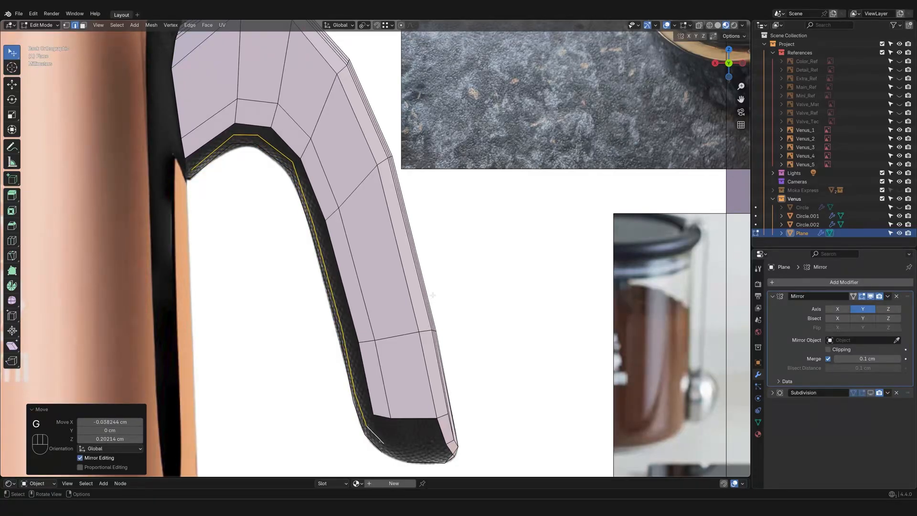
{"action": "key", "text": "s"}
{"action": "key", "text": "y"}
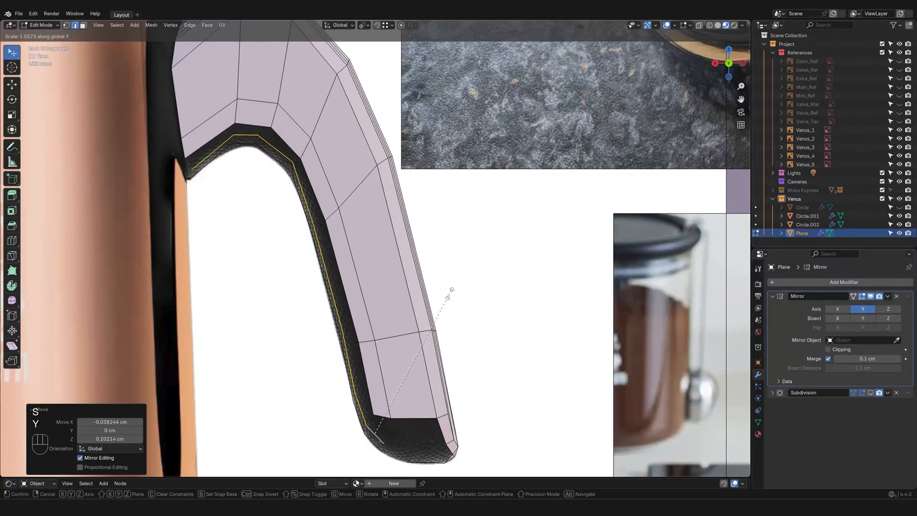
{"action": "key", "text": "Escape"}
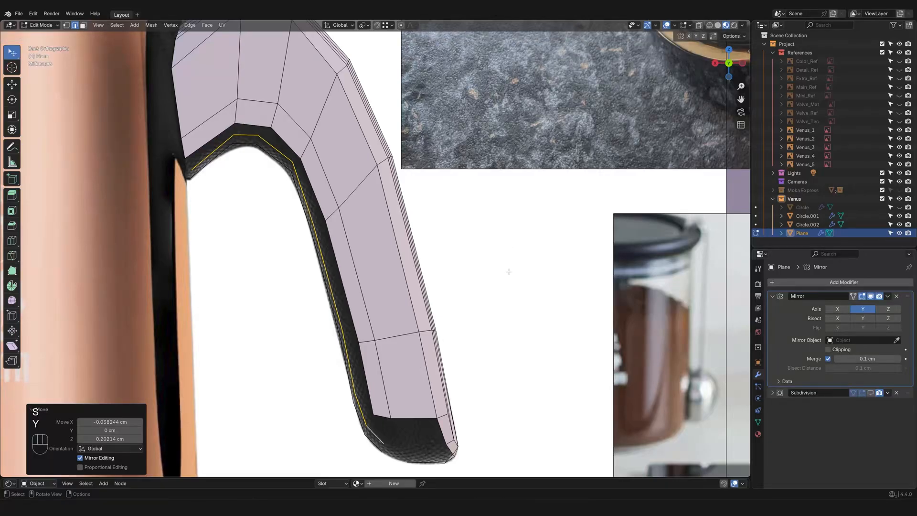
Step: Switch the transform pivot to Median Point and scale the duplicated edge line by 1.1 along X
{"action": "left_click", "coordinate": [368, 25]}
{"action": "left_click", "coordinate": [385, 68]}
{"action": "key", "text": "s"}
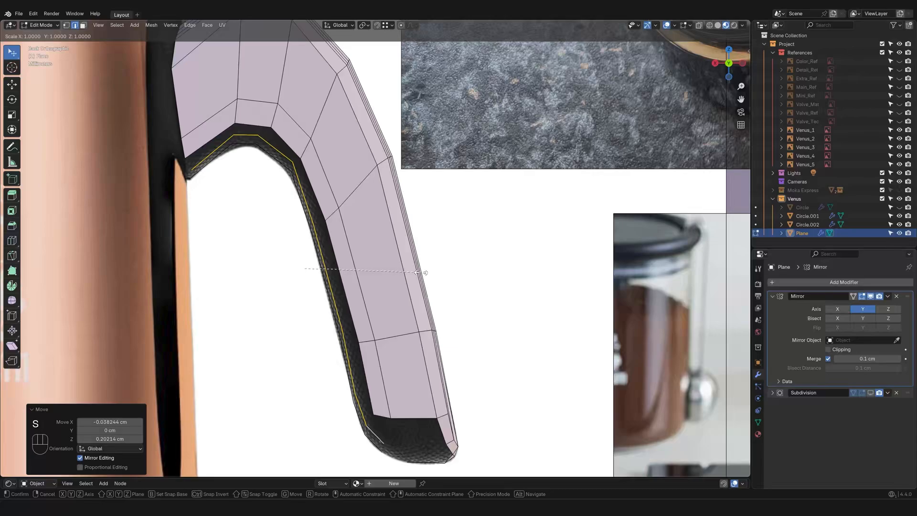
{"action": "key", "text": "x"}
{"action": "left_click", "coordinate": [433, 272]}
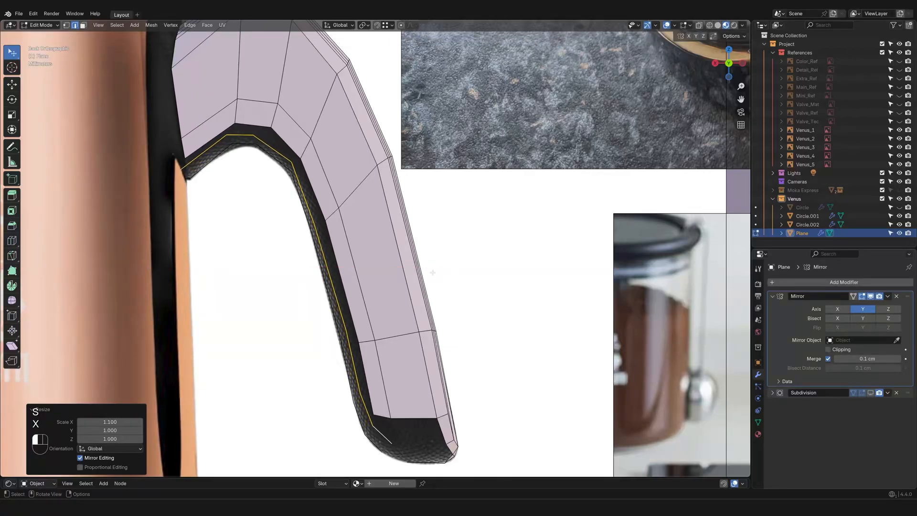
Step: Move the duplicated edge line about -0.09 cm in X and 0.02 cm in Z, and scale it by 0.988 along X
{"action": "key", "text": "g"}
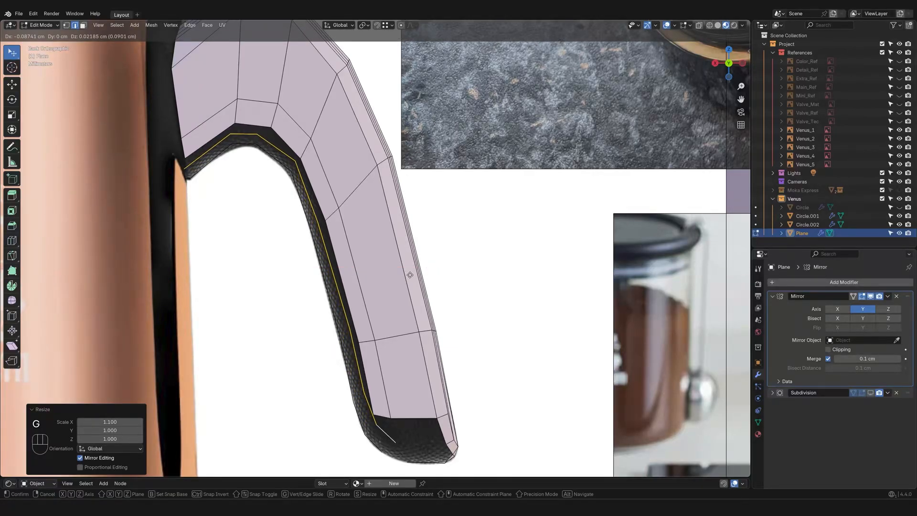
{"action": "left_click", "coordinate": [410, 275]}
{"action": "key", "text": "s"}
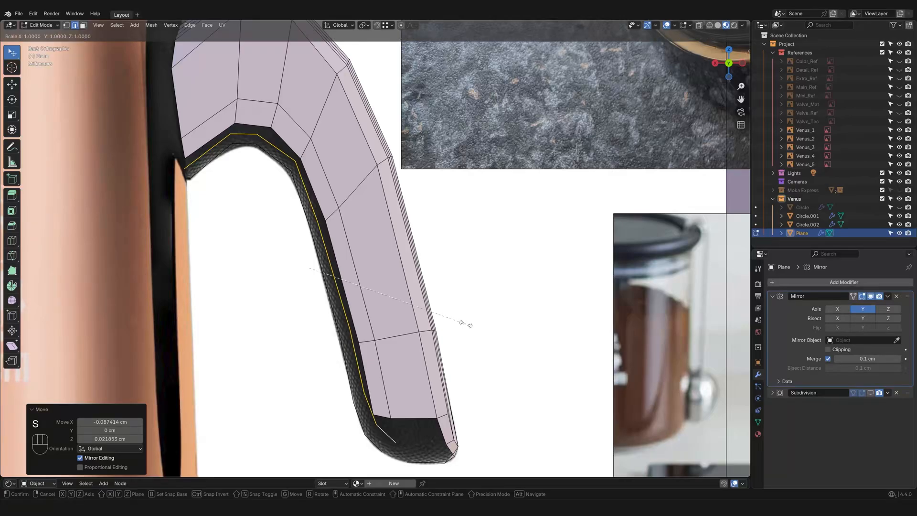
{"action": "key", "text": "x"}
{"action": "left_click", "coordinate": [463, 324]}
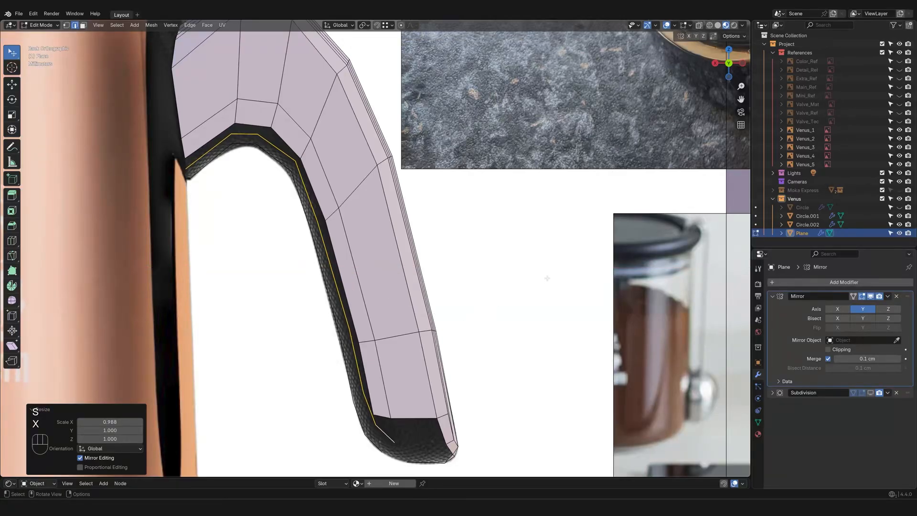
Step: Nudge the duplicated edge line about 0.02 cm in X and -0.02 cm in Z against the reference handle
{"action": "key", "text": "r"}
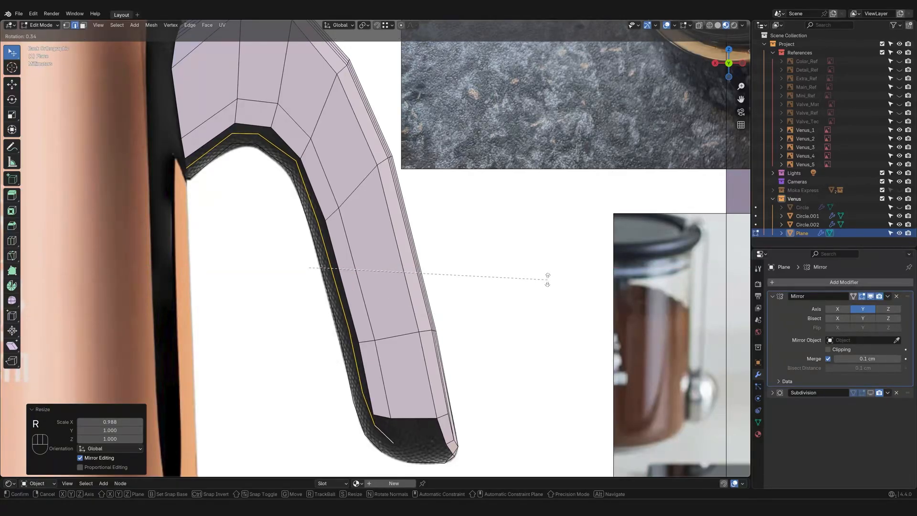
{"action": "key", "text": "Escape"}
{"action": "key", "text": "g"}
{"action": "left_click", "coordinate": [549, 298]}
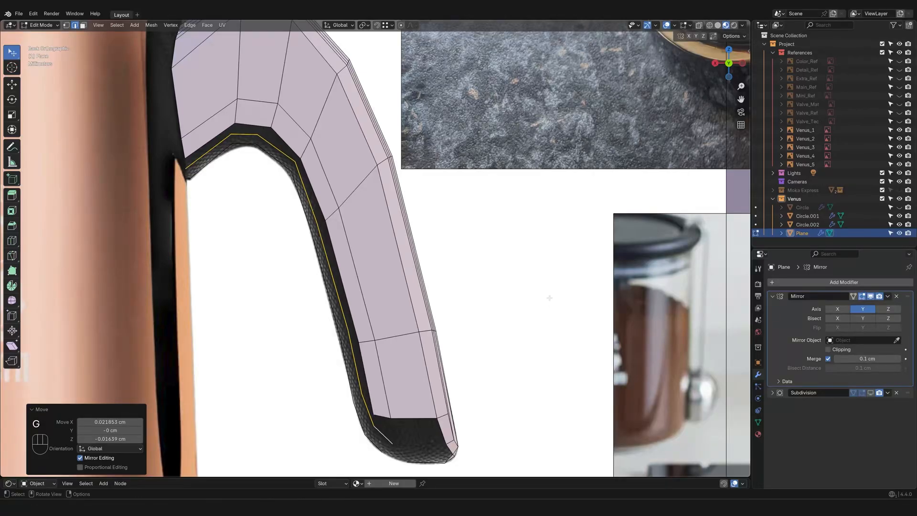
Step: Move the duplicated line's lowest vertex about -0.54 cm along Y towards the handle's centre
{"action": "middle_click_drag", "start_coordinate": [549, 297], "coordinate": [386, 264]}
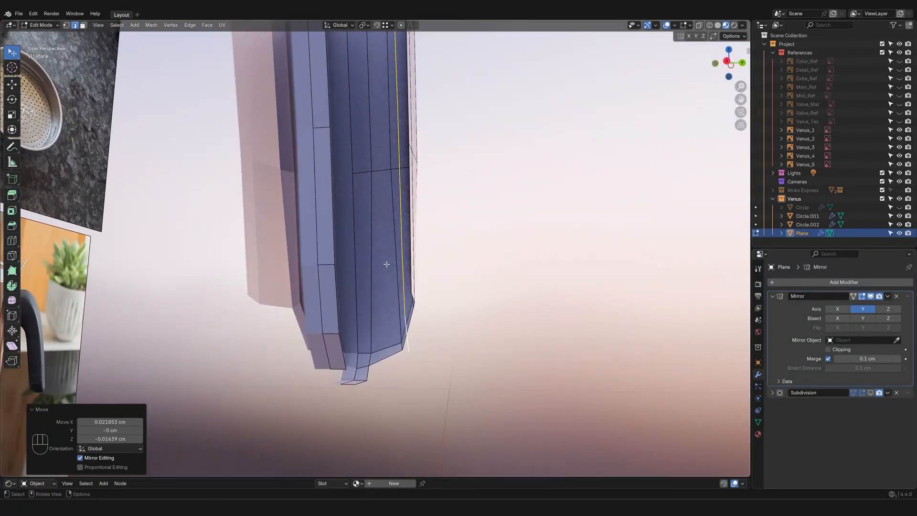
{"action": "key", "text": "1"}
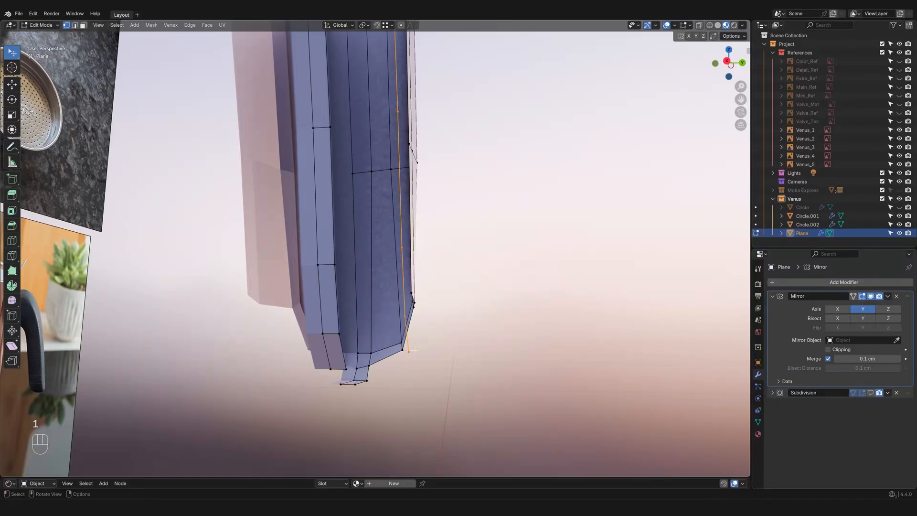
{"action": "mouse_move", "coordinate": [500, 341]}
{"action": "middle_mouse_down"}
{"action": "mouse_move", "coordinate": [449, 352]}
{"action": "mouse_move", "coordinate": [516, 337]}
{"action": "middle_mouse_up"}
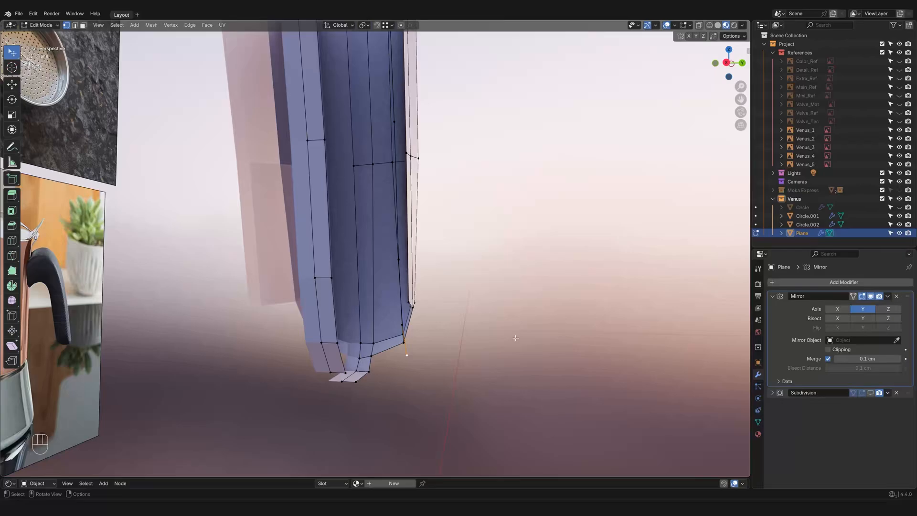
{"action": "key", "text": "g"}
{"action": "key", "text": "y"}
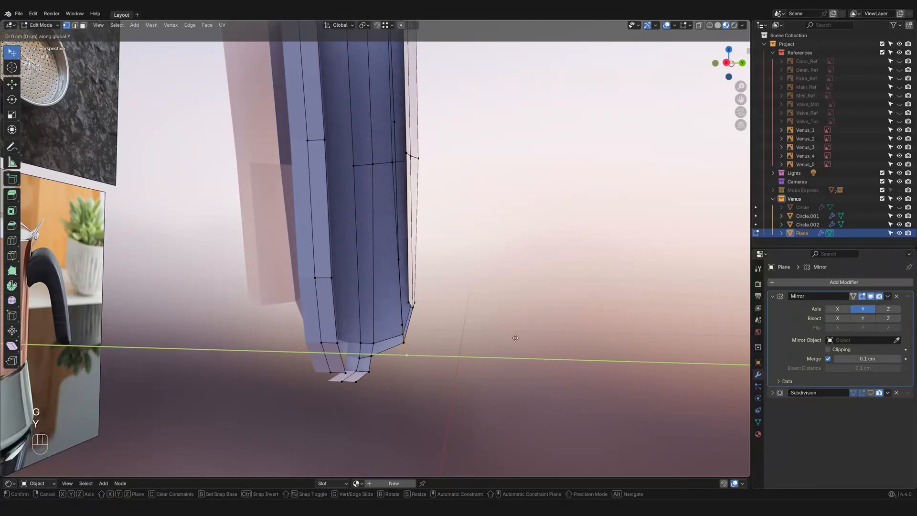
{"action": "left_click", "coordinate": [473, 343]}
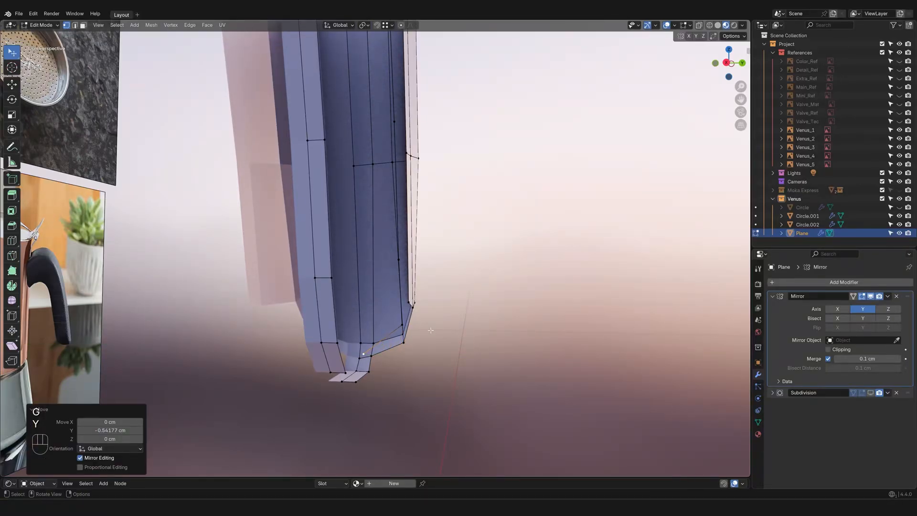
Step: Move the duplicated line's second-lowest vertex about -0.11 cm along Y
{"action": "left_click", "coordinate": [401, 326]}
{"action": "key", "text": "g"}
{"action": "key", "text": "y"}
{"action": "left_click", "coordinate": [486, 344]}
Step: Slide the vertex midway down the duplicated line along its edge by a factor of 0.191, level with the outer side's cross edge
{"action": "middle_click_drag", "start_coordinate": [486, 344], "coordinate": [410, 282]}
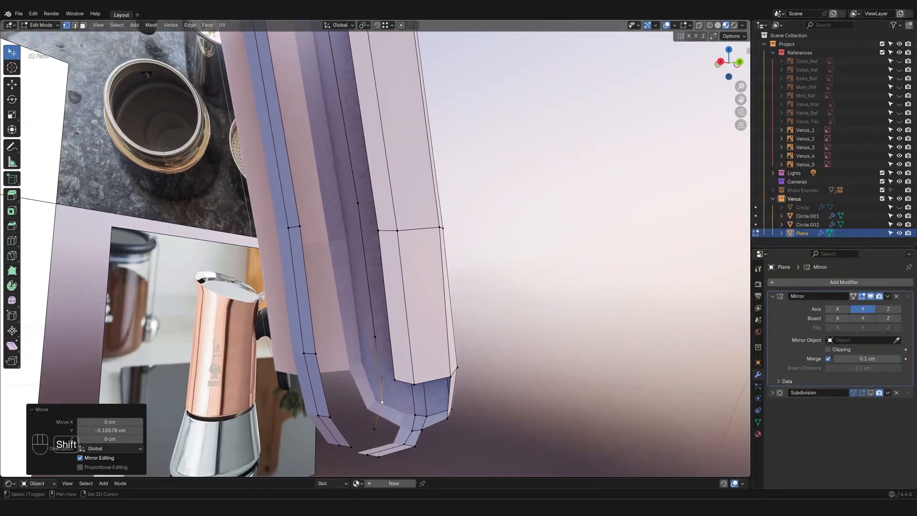
{"action": "left_click", "coordinate": [356, 205], "text": "alt"}
{"action": "middle_click_drag", "start_coordinate": [357, 206], "coordinate": [420, 237]}
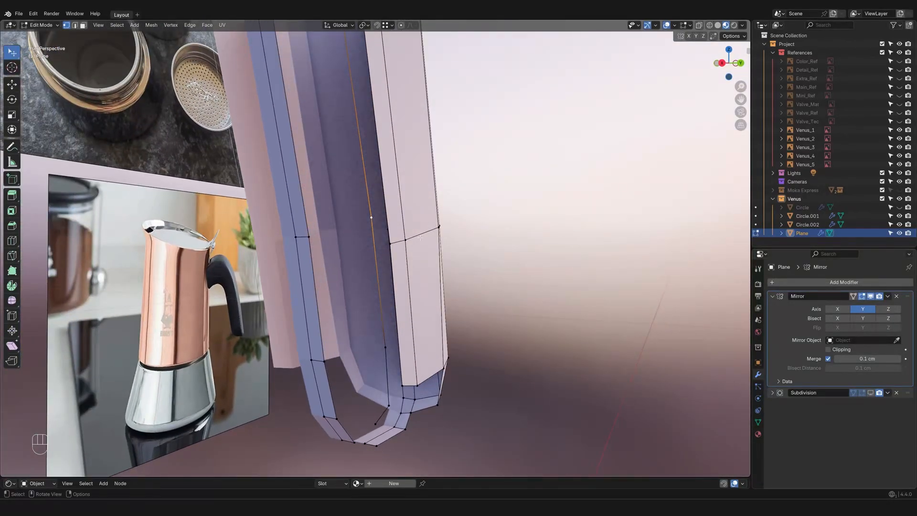
{"action": "key", "text": "g"}
{"action": "key", "text": "g"}
{"action": "left_click", "coordinate": [423, 307]}
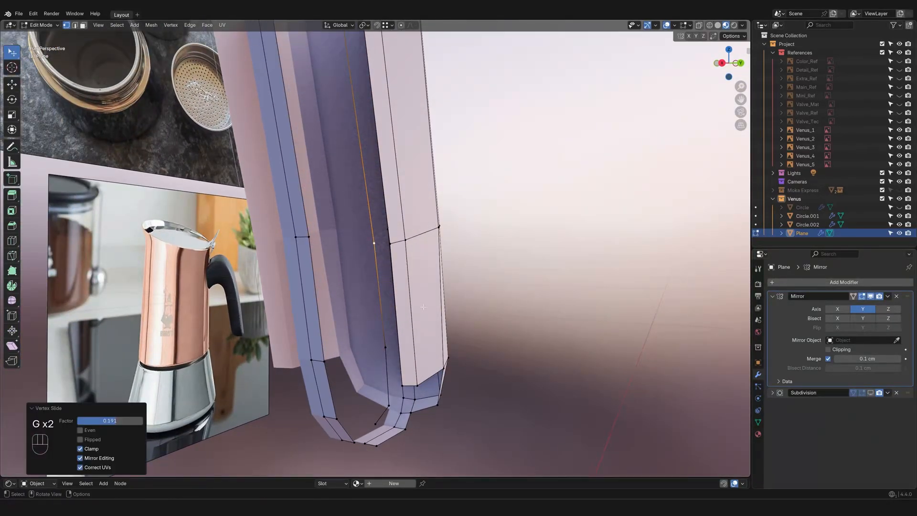
Step: Slide the next vertex down the duplicated line by a factor of 0.602, level with the outer side's lower corner
{"action": "left_click", "coordinate": [390, 345]}
{"action": "key", "text": "g"}
{"action": "key", "text": "g"}
{"action": "left_click", "coordinate": [435, 360]}
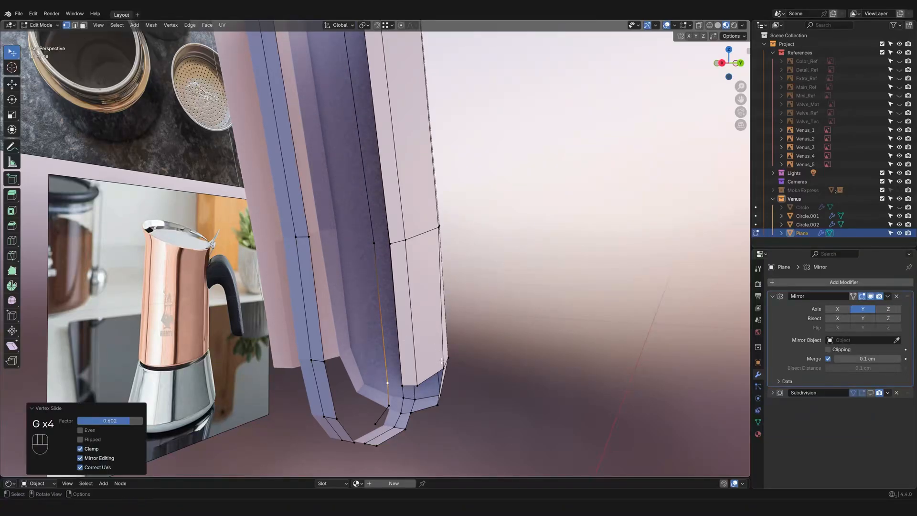
Step: Move the end vertex of the duplicated line at the handle's upper end about -0.05 cm along Y
{"action": "middle_click_drag", "start_coordinate": [436, 358], "coordinate": [353, 306]}
{"action": "middle_click_drag", "start_coordinate": [353, 306], "coordinate": [375, 387], "text": "shift"}
{"action": "scroll", "coordinate": [363, 267], "scroll_direction": "down", "scroll_amount": 2}
{"action": "middle_click_drag", "start_coordinate": [354, 205], "coordinate": [377, 238], "text": "shift"}
{"action": "middle_click_drag", "start_coordinate": [378, 239], "coordinate": [307, 186]}
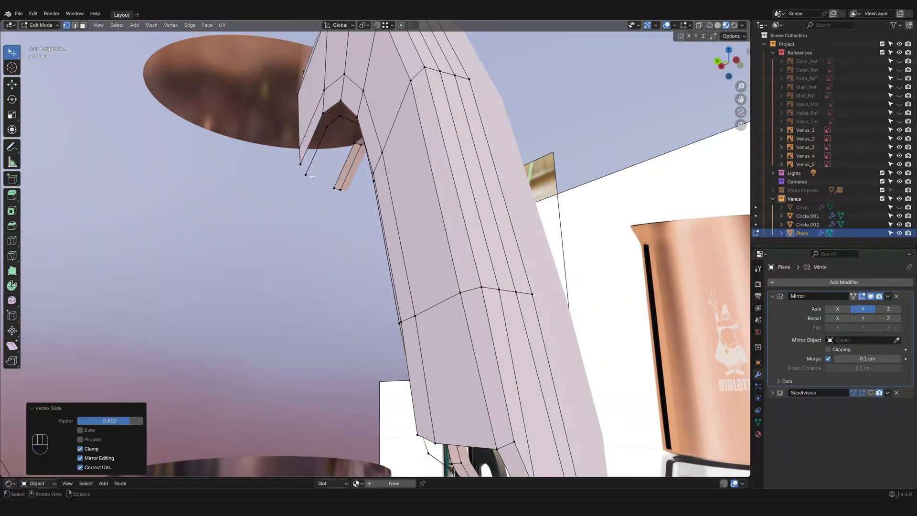
{"action": "left_click", "coordinate": [308, 174]}
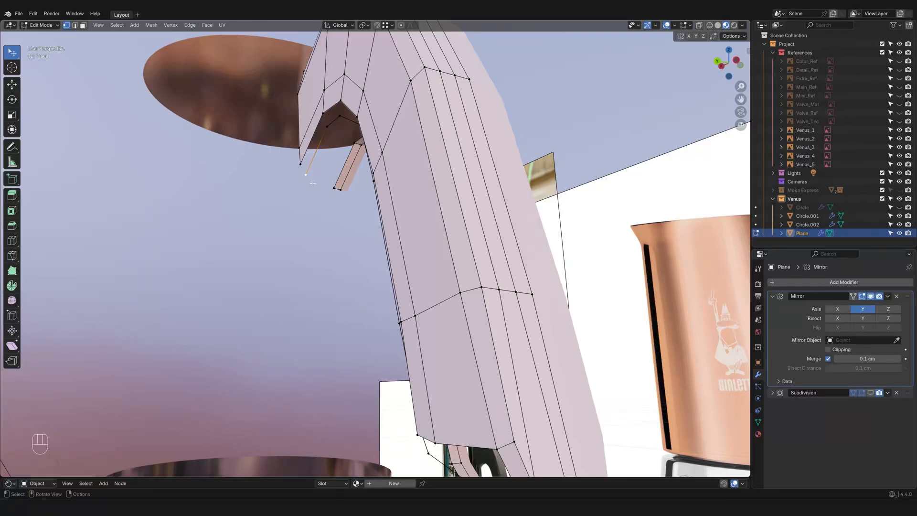
{"action": "middle_click_drag", "start_coordinate": [312, 184], "coordinate": [330, 254]}
{"action": "scroll", "coordinate": [330, 254], "scroll_direction": "up", "scroll_amount": 3}
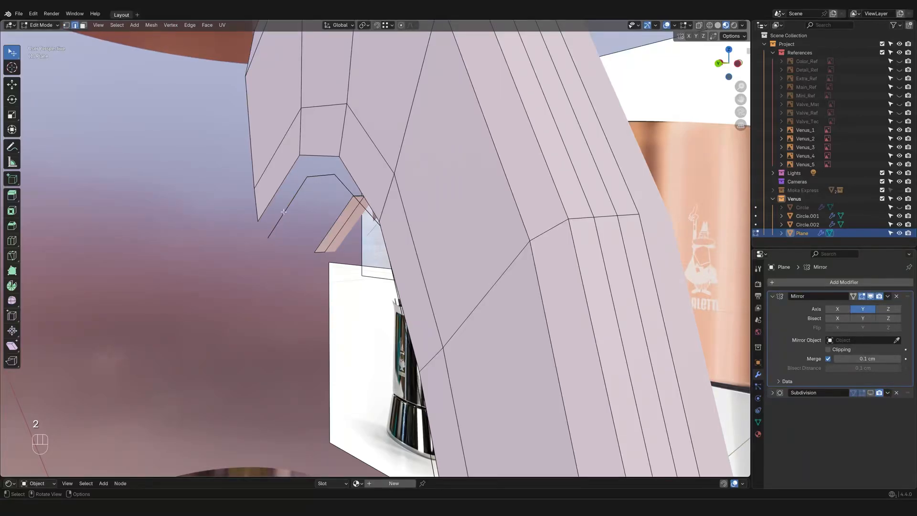
{"action": "middle_click_drag", "start_coordinate": [295, 209], "coordinate": [427, 252]}
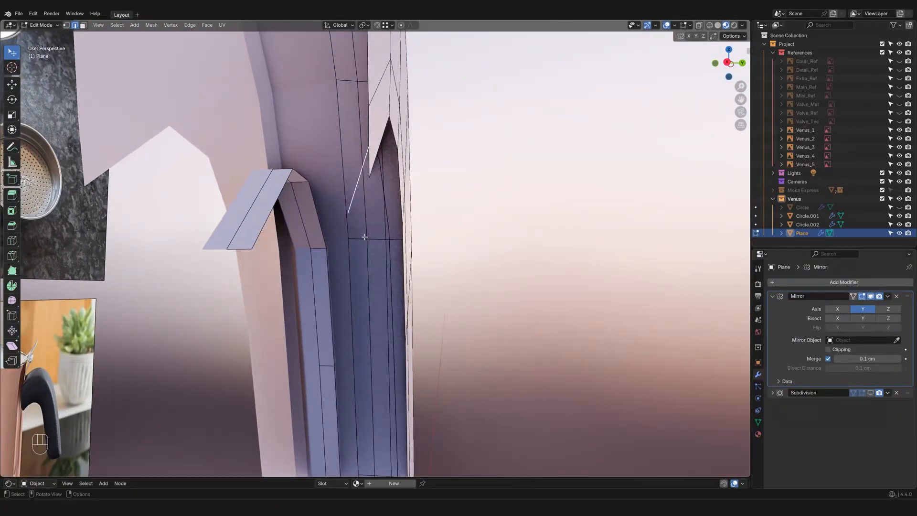
{"action": "middle_click_drag", "start_coordinate": [343, 213], "coordinate": [430, 304]}
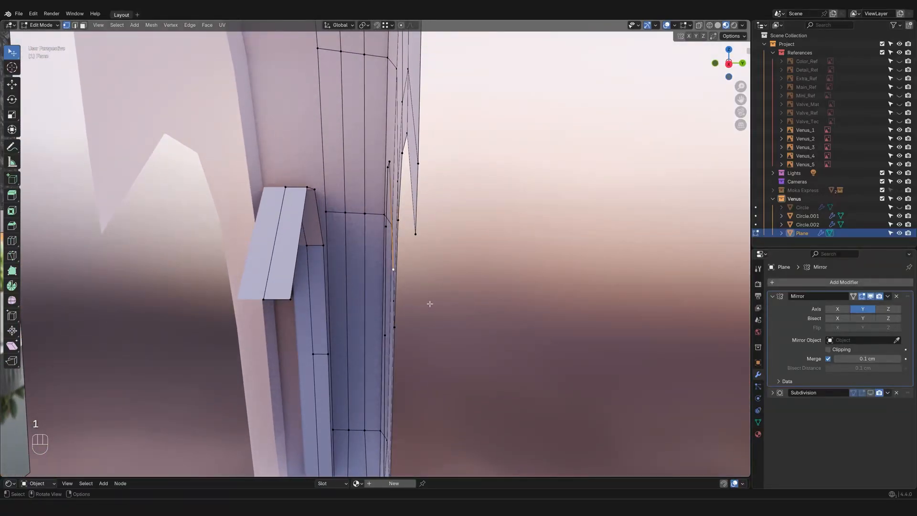
{"action": "key", "text": "g"}
{"action": "key", "text": "y"}
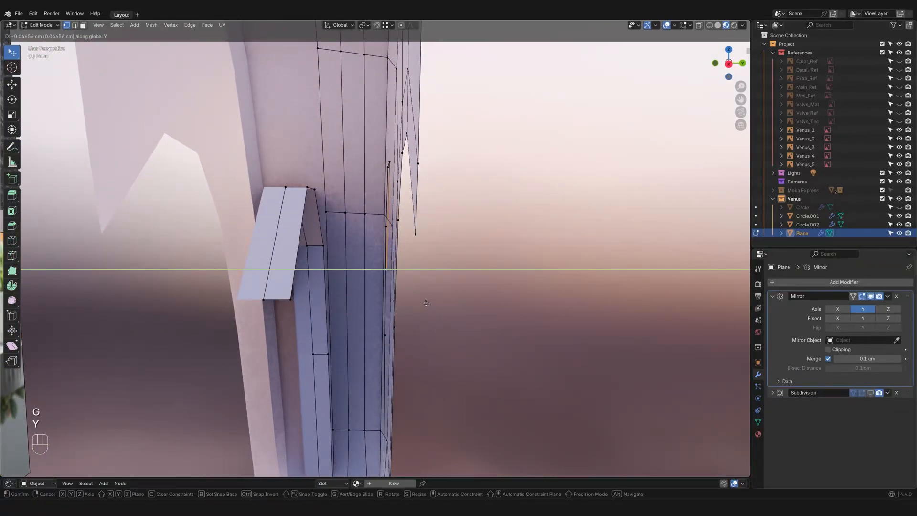
{"action": "left_click", "coordinate": [427, 303]}
Step: Fill the faces joining the duplicated line's upper-end edge to the central strip and to the outer side
{"action": "middle_click_drag", "start_coordinate": [419, 303], "coordinate": [364, 292]}
{"action": "key", "text": "2"}
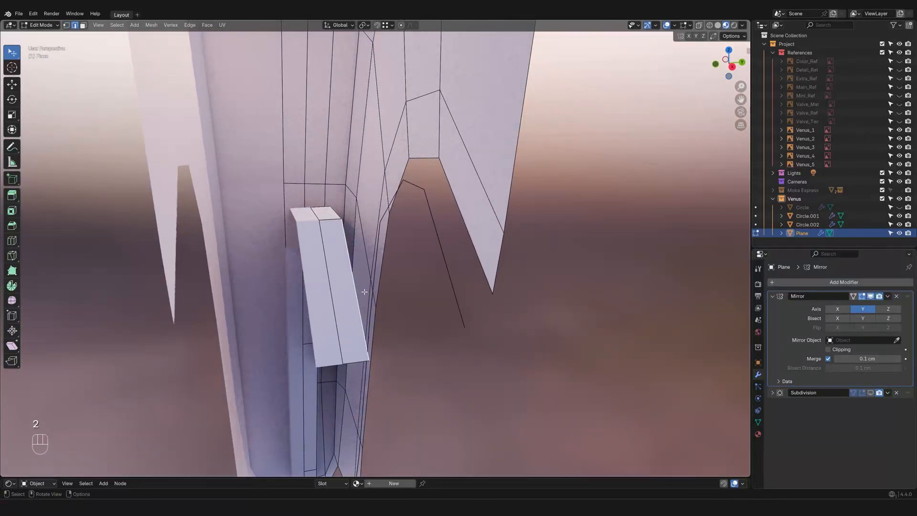
{"action": "key", "text": "f"}
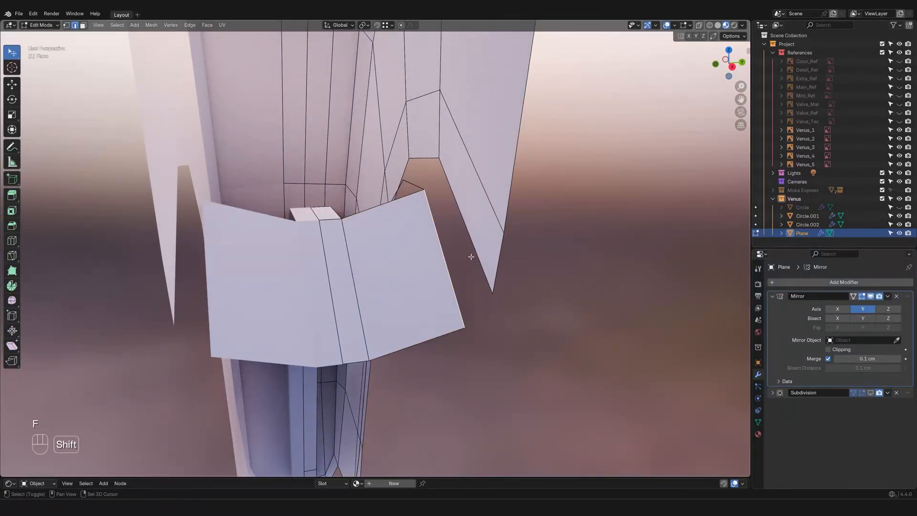
{"action": "key", "text": "f"}
{"action": "middle_click_drag", "start_coordinate": [490, 288], "coordinate": [396, 286]}
{"action": "middle_click_drag", "start_coordinate": [393, 270], "coordinate": [344, 291], "text": "shift"}
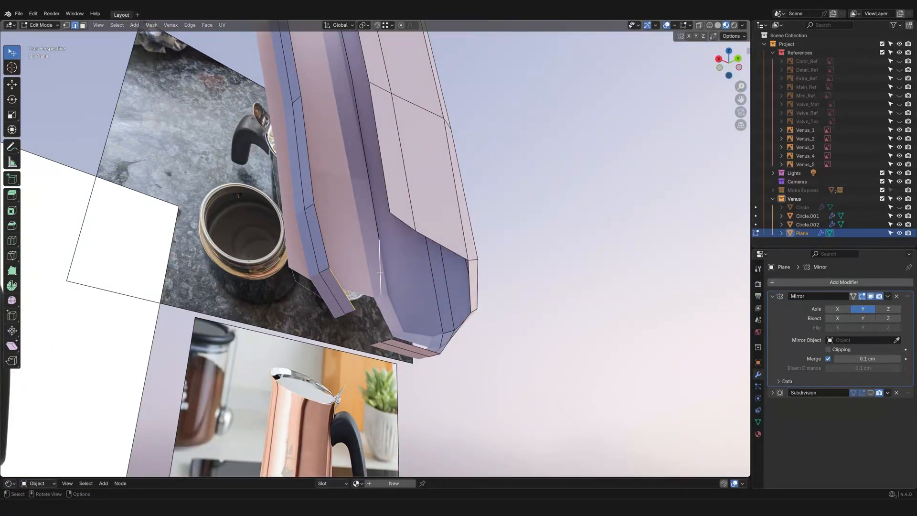
{"action": "middle_click_drag", "start_coordinate": [373, 227], "coordinate": [390, 387], "text": "shift"}
{"action": "key", "text": "ctrl+z"}
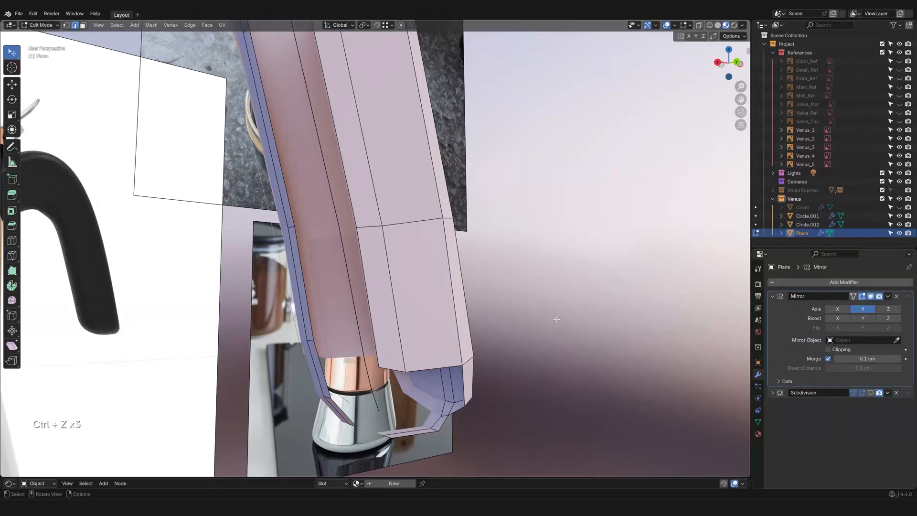
Step: Fill the wide inner face and the narrow outer face on the underside where the handle's upper end begins to bend
{"action": "middle_click_drag", "start_coordinate": [330, 249], "coordinate": [391, 325]}
{"action": "scroll", "coordinate": [375, 225], "scroll_direction": "down", "scroll_amount": 5}
{"action": "middle_click_drag", "start_coordinate": [391, 324], "coordinate": [325, 289]}
{"action": "scroll", "coordinate": [364, 330], "scroll_direction": "up", "scroll_amount": 2}
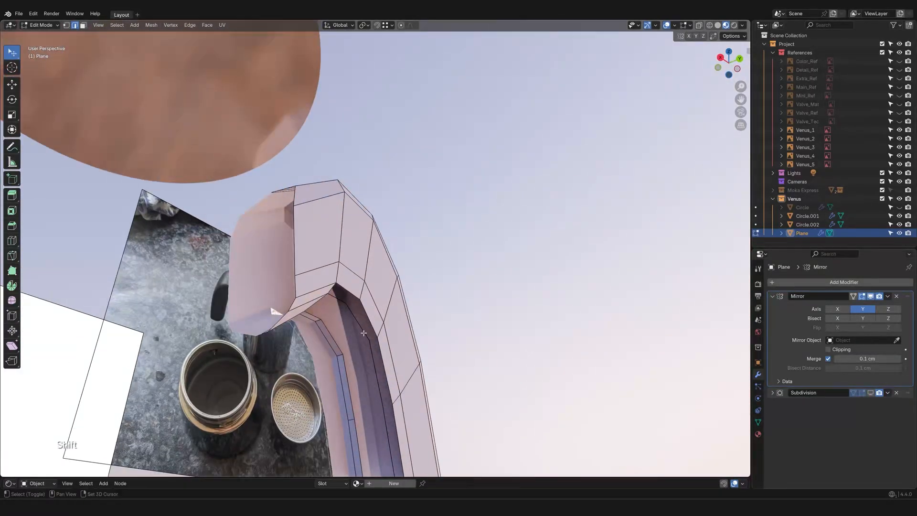
{"action": "middle_click_drag", "start_coordinate": [364, 334], "coordinate": [364, 296], "text": "shift"}
{"action": "middle_click_drag", "start_coordinate": [364, 296], "coordinate": [363, 273]}
{"action": "scroll", "coordinate": [365, 264], "scroll_direction": "up", "scroll_amount": 1}
{"action": "scroll", "coordinate": [319, 242], "scroll_direction": "up", "scroll_amount": 2}
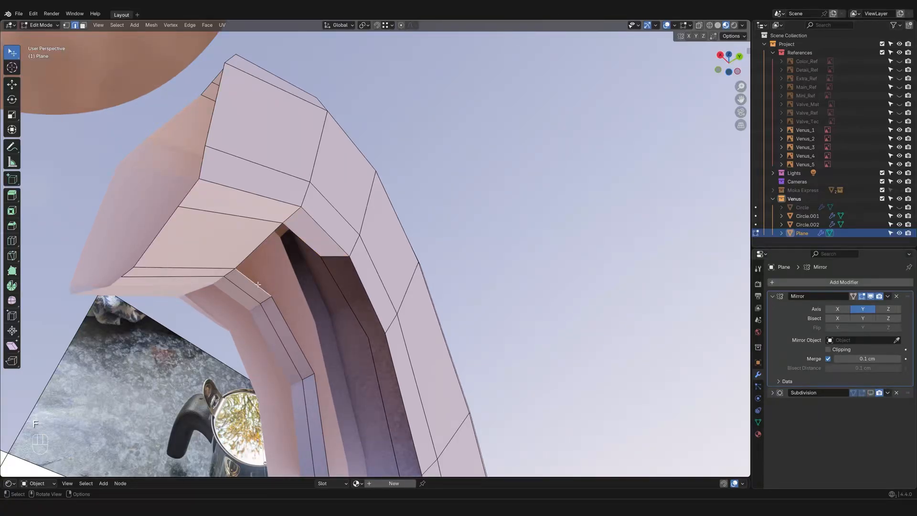
{"action": "key", "text": "f"}
{"action": "middle_click_drag", "start_coordinate": [330, 277], "coordinate": [324, 269], "text": "shift"}
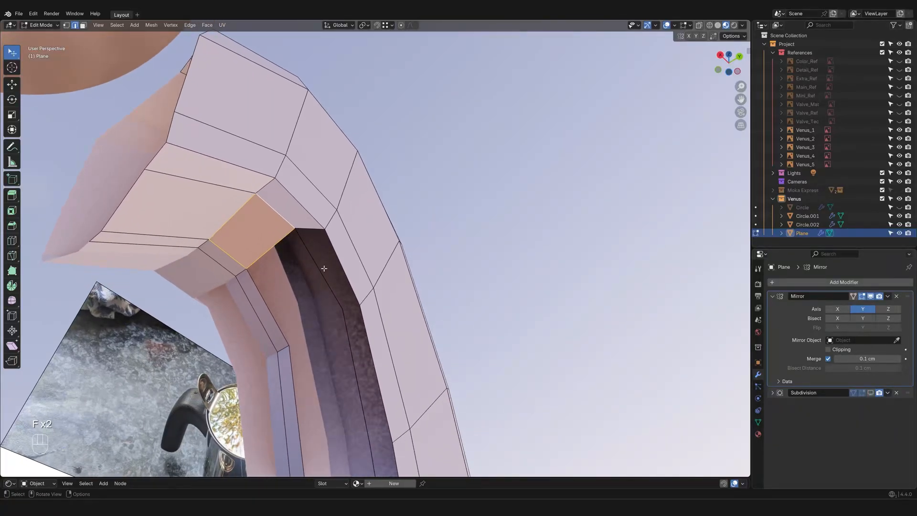
Step: Slide the duplicated line's vertex at the bend by a factor of 0.132 and fill the next wide and narrow faces below
{"action": "left_click", "coordinate": [294, 231]}
{"action": "key", "text": "g"}
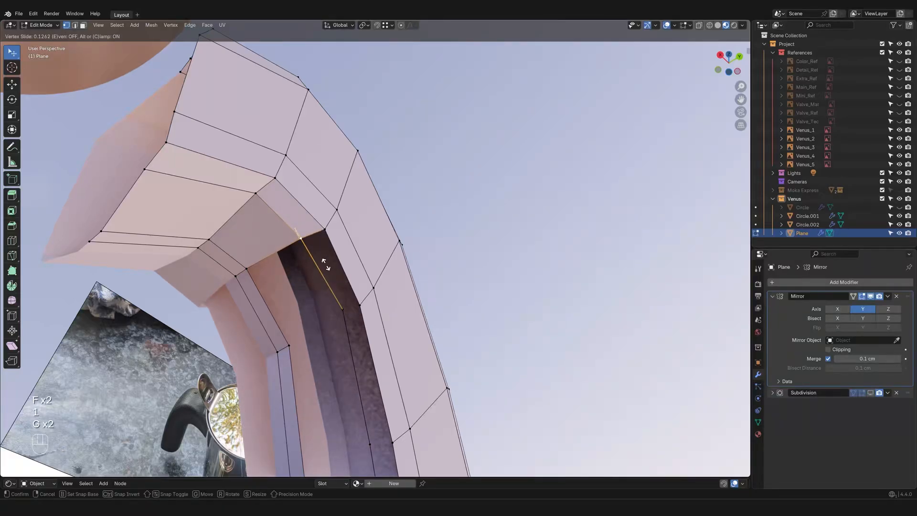
{"action": "left_click", "coordinate": [324, 266]}
{"action": "middle_click_drag", "start_coordinate": [324, 265], "coordinate": [319, 298]}
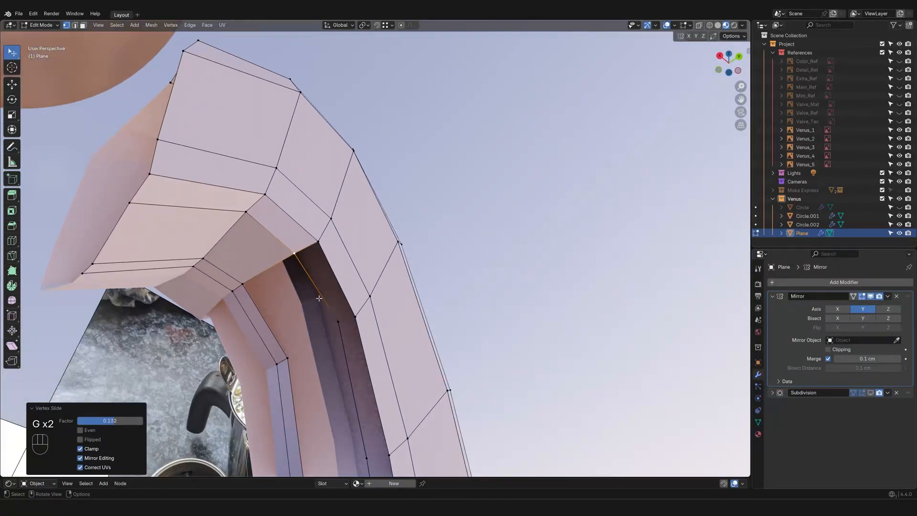
{"action": "key", "text": "2"}
{"action": "key", "text": "f"}
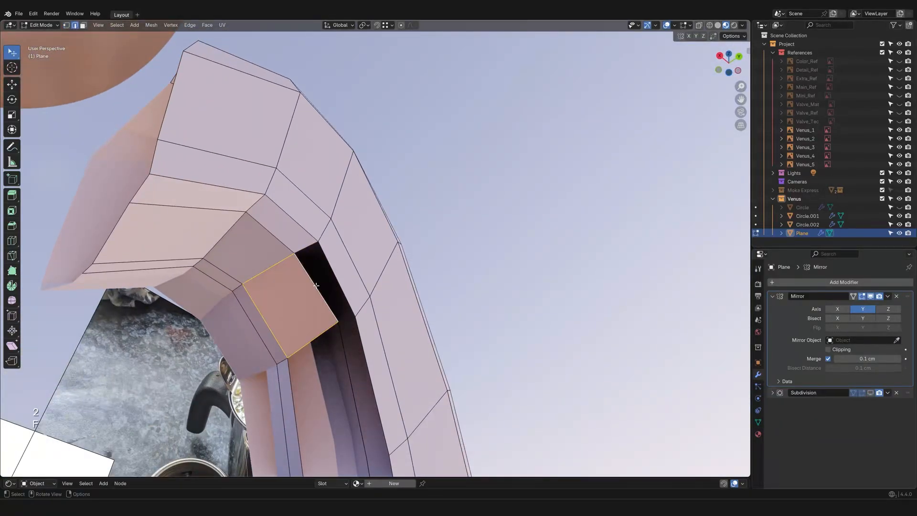
{"action": "middle_click_drag", "start_coordinate": [347, 314], "coordinate": [346, 287]}
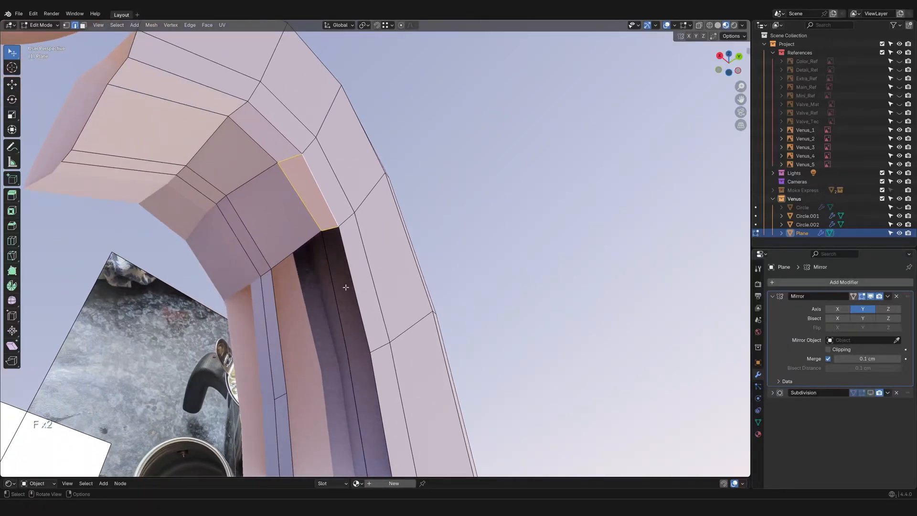
Step: Slide the duplicated line's vertex at the lower edge of the new faces by a factor of 0.061
{"action": "key", "text": "g"}
{"action": "left_click", "coordinate": [324, 245]}
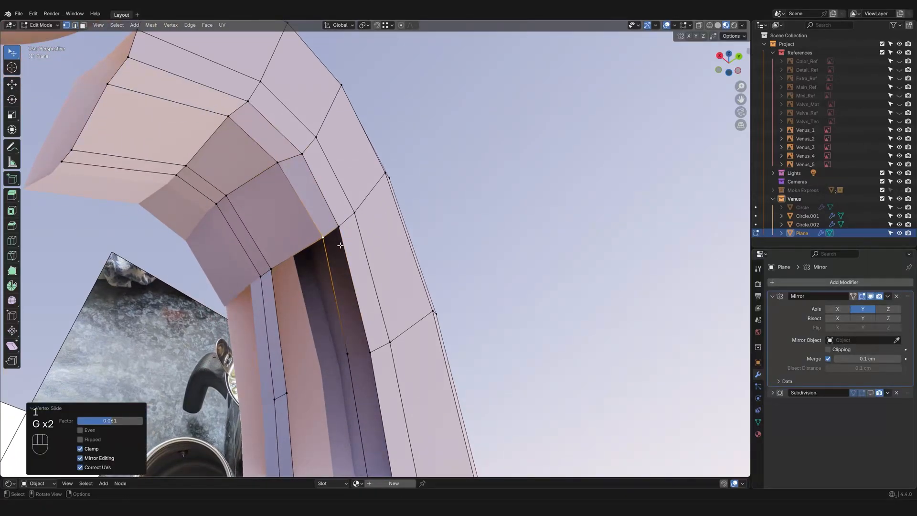
{"action": "middle_click_drag", "start_coordinate": [324, 244], "coordinate": [382, 246]}
{"action": "key", "text": "g"}
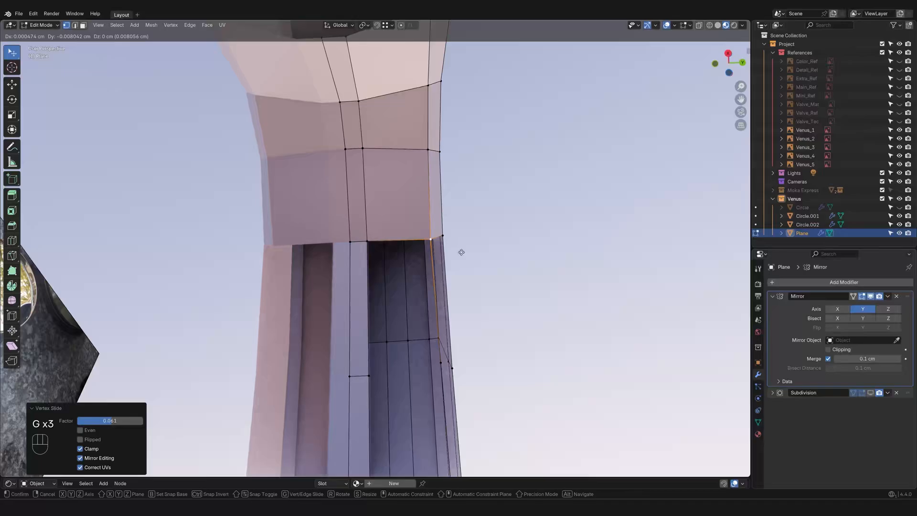
{"action": "right_click", "coordinate": [461, 252]}
Step: Fill the next pair of faces down the handle's inner side, joining the duplicated line to its neighbouring edges
{"action": "middle_click_drag", "start_coordinate": [411, 268], "coordinate": [312, 267]}
{"action": "key", "text": "2"}
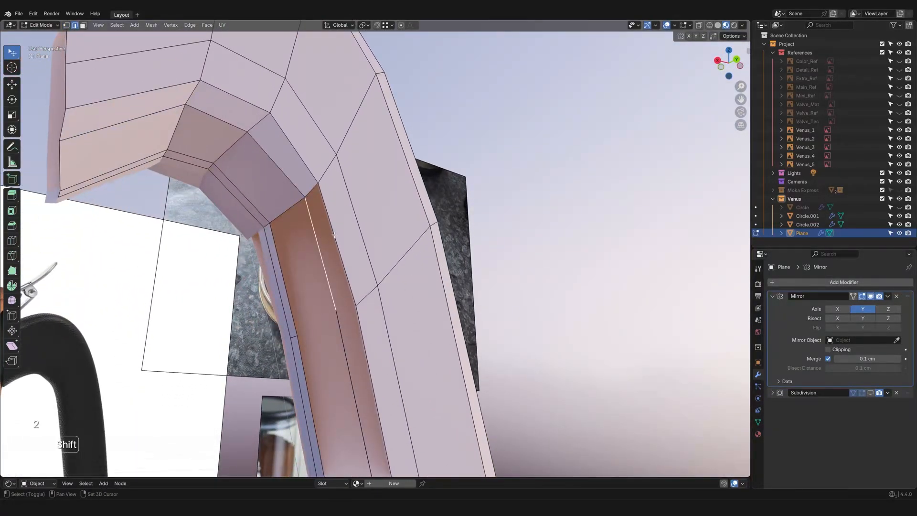
{"action": "left_click", "coordinate": [281, 271]}
{"action": "middle_click_drag", "start_coordinate": [281, 271], "coordinate": [419, 233]}
{"action": "key", "text": "f"}
Step: Slide the line's vertex at the end of the filled inner faces down its edge by a factor of 0.023
{"action": "key", "text": "1"}
{"action": "left_click", "coordinate": [419, 210]}
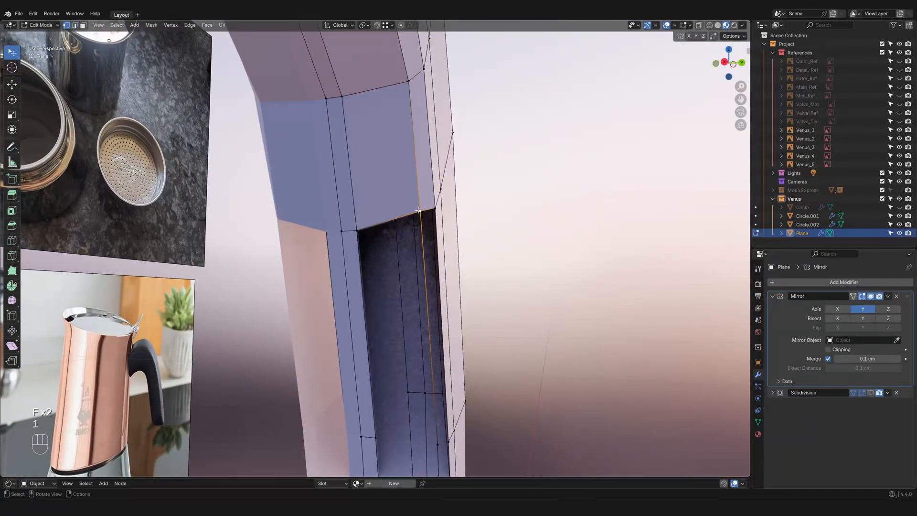
{"action": "key", "text": "g"}
{"action": "key", "text": "g"}
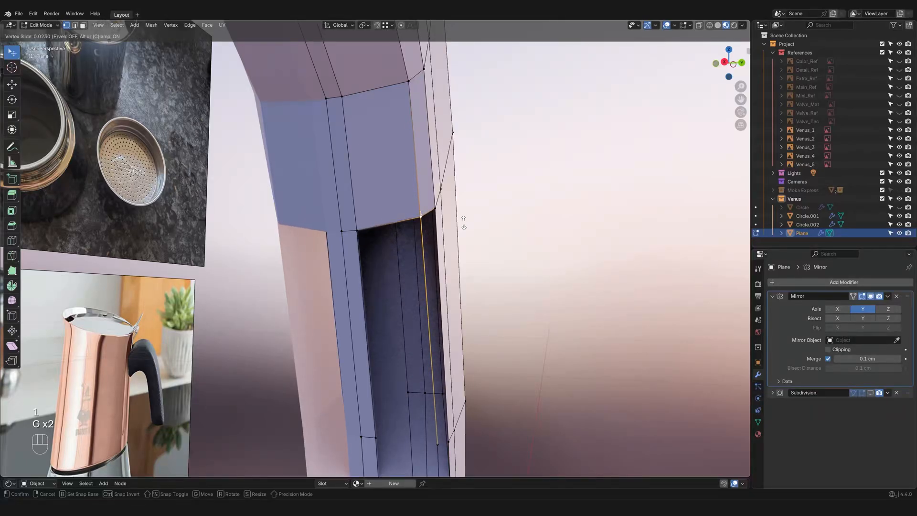
{"action": "left_click", "coordinate": [464, 223]}
Step: Fill the long narrow and wide faces of the inner side down to the next cross edge
{"action": "middle_click_drag", "start_coordinate": [464, 223], "coordinate": [399, 234]}
{"action": "scroll", "coordinate": [379, 262], "scroll_direction": "down", "scroll_amount": 2}
{"action": "middle_click_drag", "start_coordinate": [399, 234], "coordinate": [411, 246]}
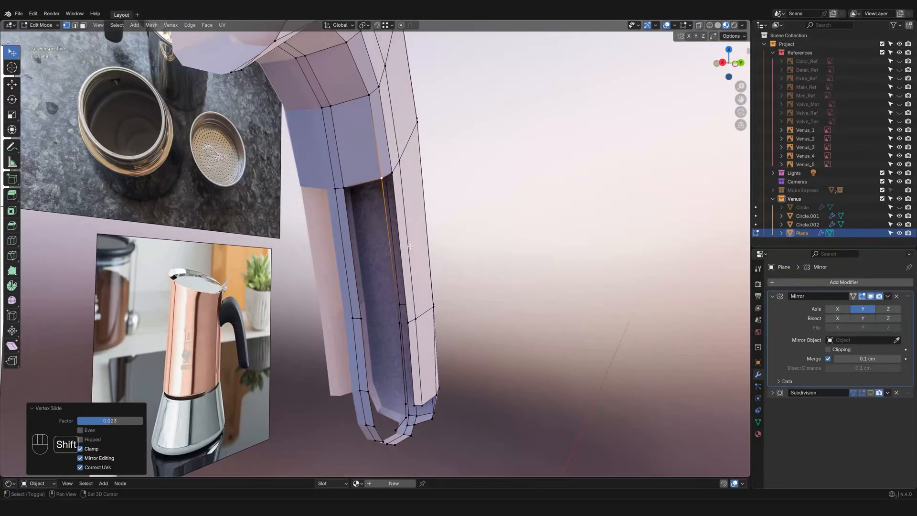
{"action": "scroll", "coordinate": [387, 251], "scroll_direction": "up", "scroll_amount": 2}
{"action": "key", "text": "2"}
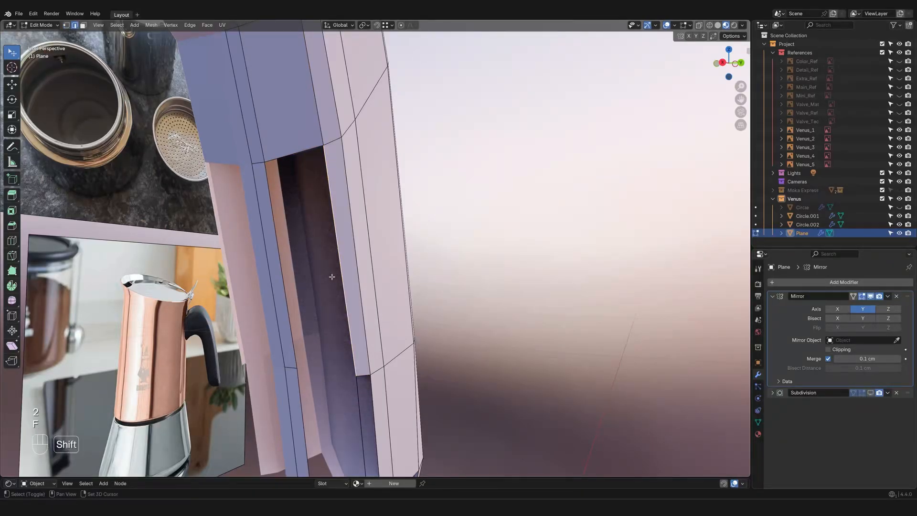
{"action": "middle_click_drag", "start_coordinate": [404, 266], "coordinate": [356, 264]}
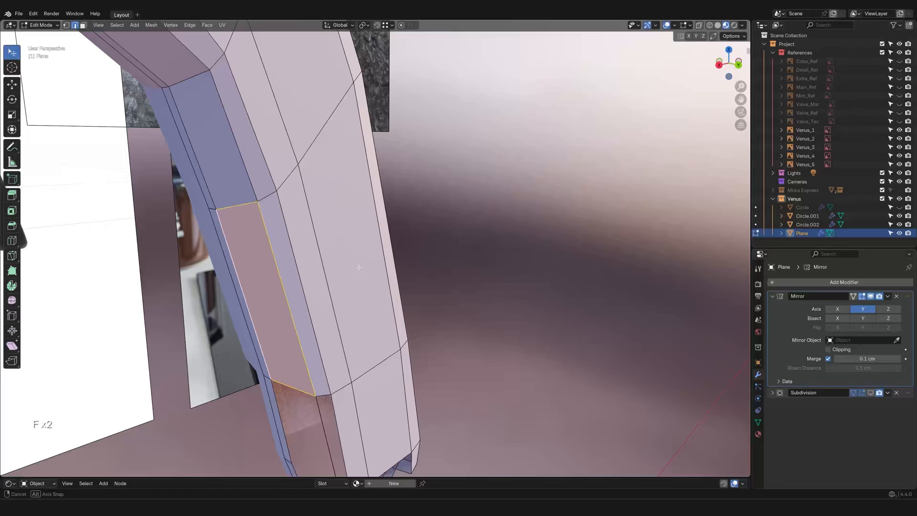
Step: Move the two inner vertices of the side wall's lower edge towards the centre, about -0.15 cm and -0.2 cm along Y
{"action": "left_click", "coordinate": [534, 250]}
{"action": "middle_click_drag", "start_coordinate": [456, 345], "coordinate": [523, 274], "text": "shift"}
{"action": "middle_click_drag", "start_coordinate": [498, 356], "coordinate": [492, 287], "text": "shift"}
{"action": "middle_click_drag", "start_coordinate": [446, 275], "coordinate": [434, 295]}
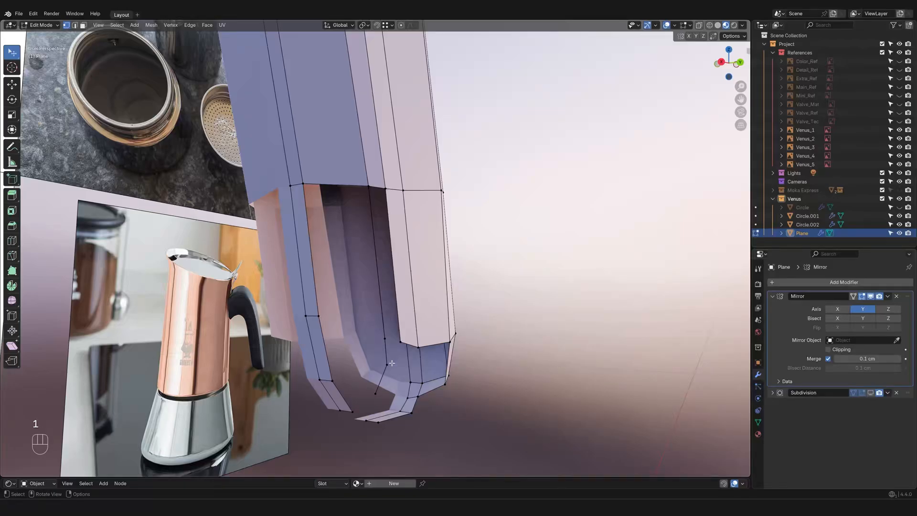
{"action": "middle_click_drag", "start_coordinate": [418, 342], "coordinate": [281, 232]}
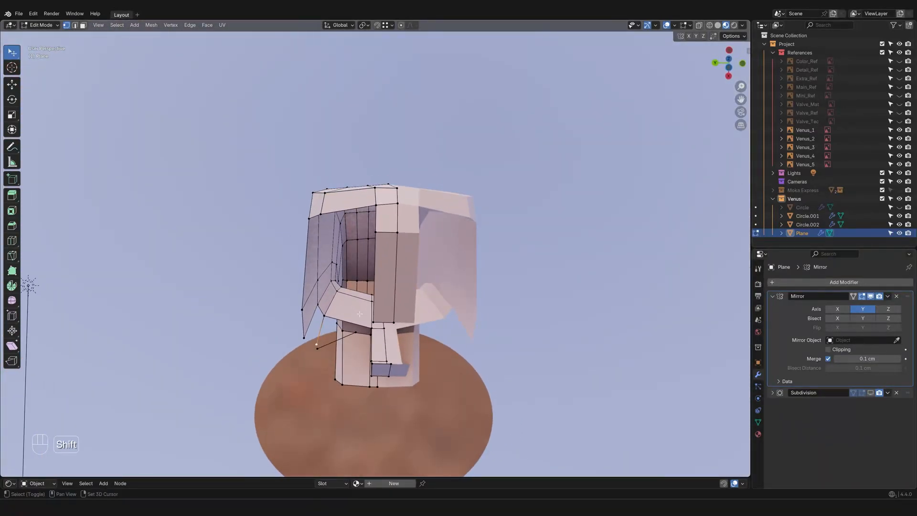
{"action": "mouse_move", "coordinate": [359, 314]}
{"action": "middle_mouse_down", "text": "shift"}
{"action": "mouse_move", "coordinate": [379, 303]}
{"action": "mouse_move", "coordinate": [378, 317]}
{"action": "middle_mouse_up", "text": "shift"}
{"action": "scroll", "coordinate": [378, 303], "scroll_direction": "up", "scroll_amount": 3}
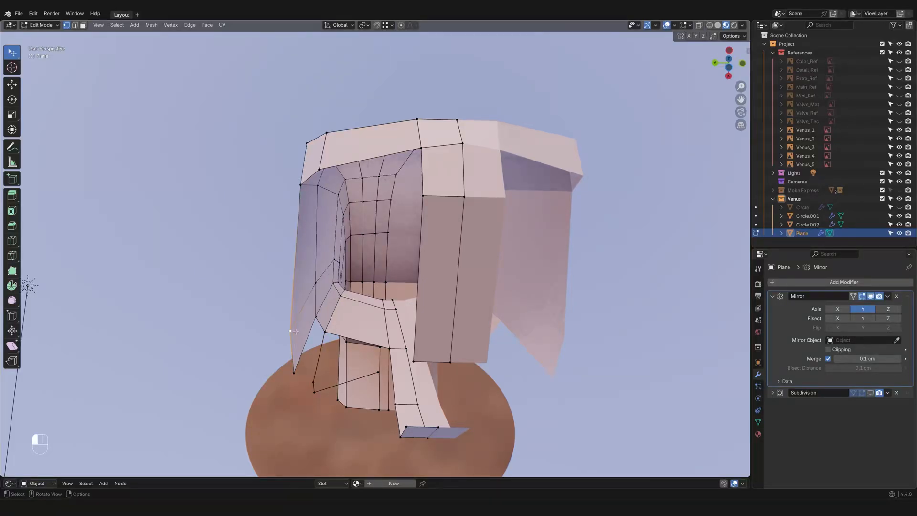
{"action": "key", "text": "g"}
{"action": "key", "text": "y"}
{"action": "left_click", "coordinate": [318, 364]}
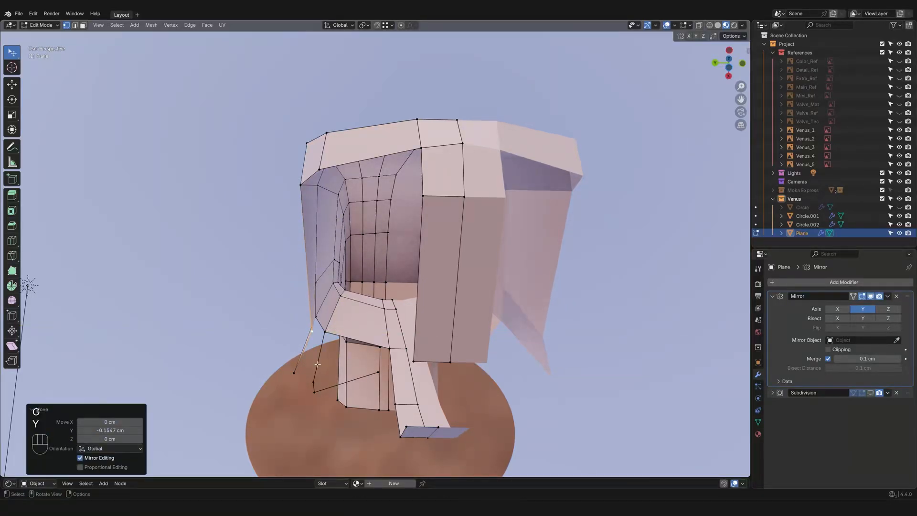
{"action": "key", "text": "g"}
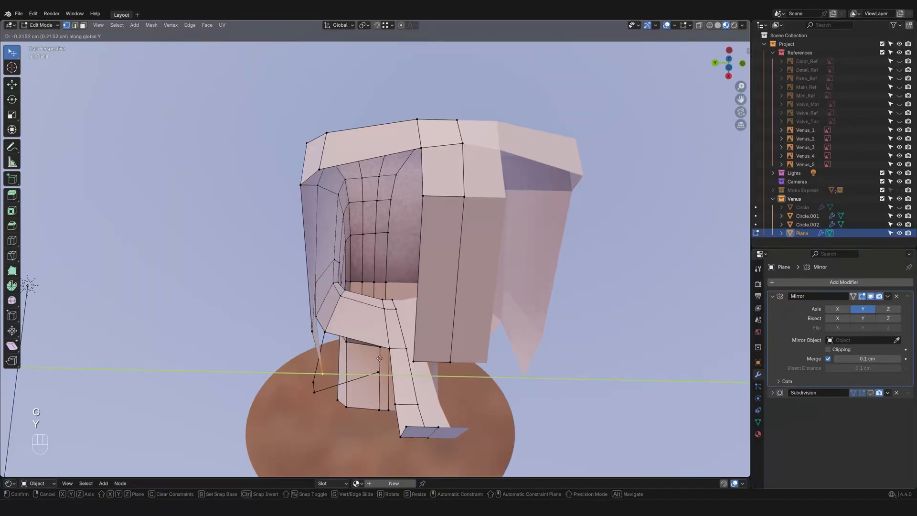
{"action": "left_click", "coordinate": [384, 358]}
Step: Add one loop cut across the handle's lowest outer section, slid by a factor of 0.217
{"action": "middle_click_drag", "start_coordinate": [384, 359], "coordinate": [370, 348]}
{"action": "middle_click_drag", "start_coordinate": [370, 348], "coordinate": [454, 306], "text": "shift"}
{"action": "scroll", "coordinate": [404, 313], "scroll_direction": "down", "scroll_amount": 2}
{"action": "scroll", "coordinate": [449, 311], "scroll_direction": "up", "scroll_amount": 3}
{"action": "middle_click_drag", "start_coordinate": [449, 311], "coordinate": [357, 341], "text": "shift"}
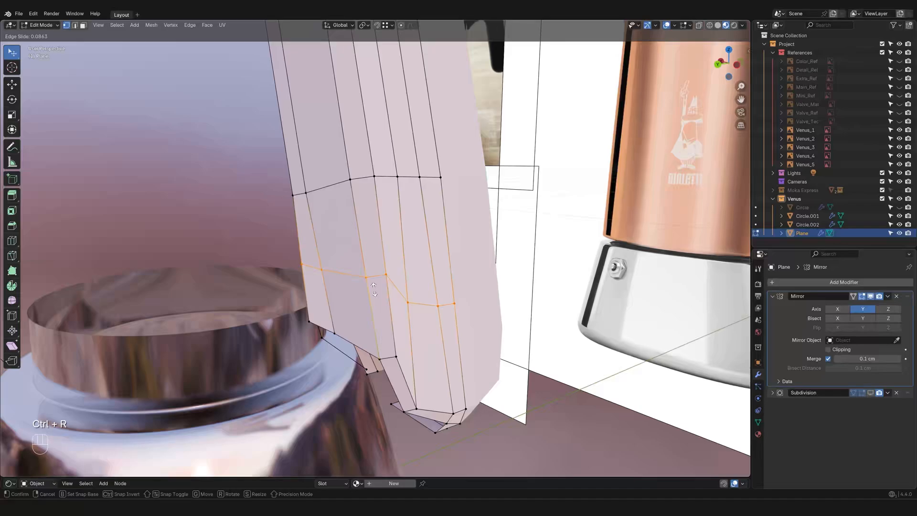
{"action": "left_click", "coordinate": [377, 300]}
{"action": "right_click", "coordinate": [375, 301]}
{"action": "middle_click_drag", "start_coordinate": [408, 279], "coordinate": [353, 180]}
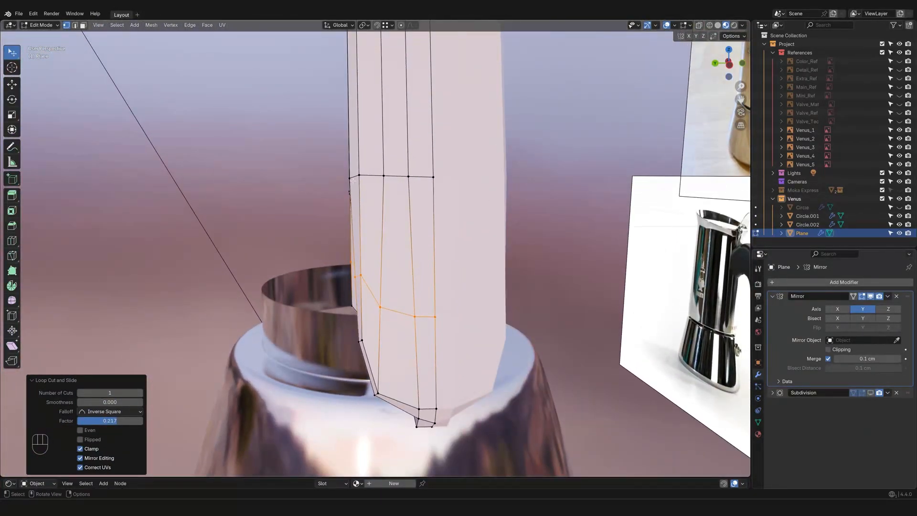
{"action": "middle_click_drag", "start_coordinate": [368, 258], "coordinate": [365, 203]}
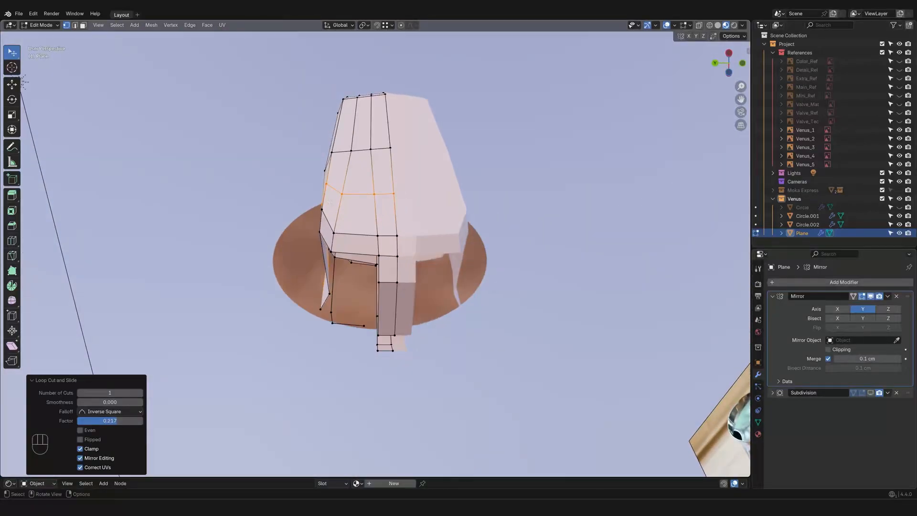
Step: Dissolve the edge loop across the handle's lowest section between the last cross edge and the lower end
{"action": "left_click", "coordinate": [320, 308]}
{"action": "scroll", "coordinate": [334, 333], "scroll_direction": "up", "scroll_amount": 3}
{"action": "middle_click_drag", "start_coordinate": [322, 310], "coordinate": [353, 319]}
{"action": "left_click", "coordinate": [352, 345]}
{"action": "key", "text": "x"}
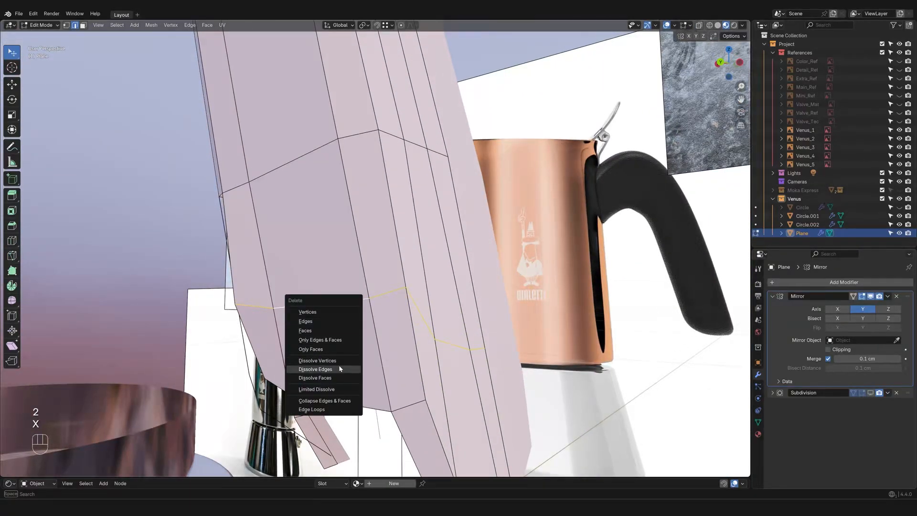
{"action": "left_click", "coordinate": [340, 369]}
{"action": "middle_click_drag", "start_coordinate": [340, 368], "coordinate": [401, 340]}
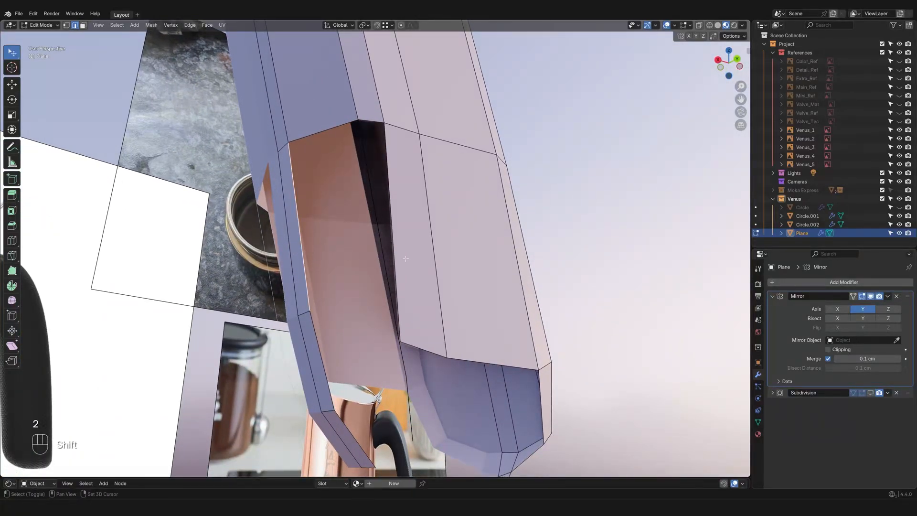
{"action": "middle_click_drag", "start_coordinate": [398, 258], "coordinate": [391, 316]}
{"action": "key", "text": "f"}
{"action": "key", "text": "ctrl+z"}
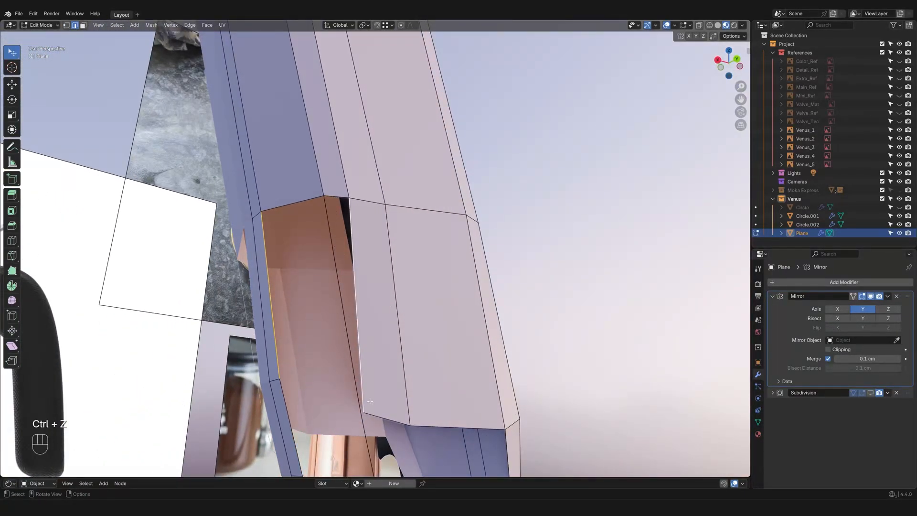
Step: Adjust the lower vertex at the inner opening along Y and fill the wide and narrow inner faces of the lowest section
{"action": "middle_click_drag", "start_coordinate": [362, 406], "coordinate": [342, 341]}
{"action": "key", "text": "g"}
{"action": "key", "text": "y"}
{"action": "left_click", "coordinate": [448, 270]}
{"action": "key", "text": "2"}
{"action": "key", "text": "f"}
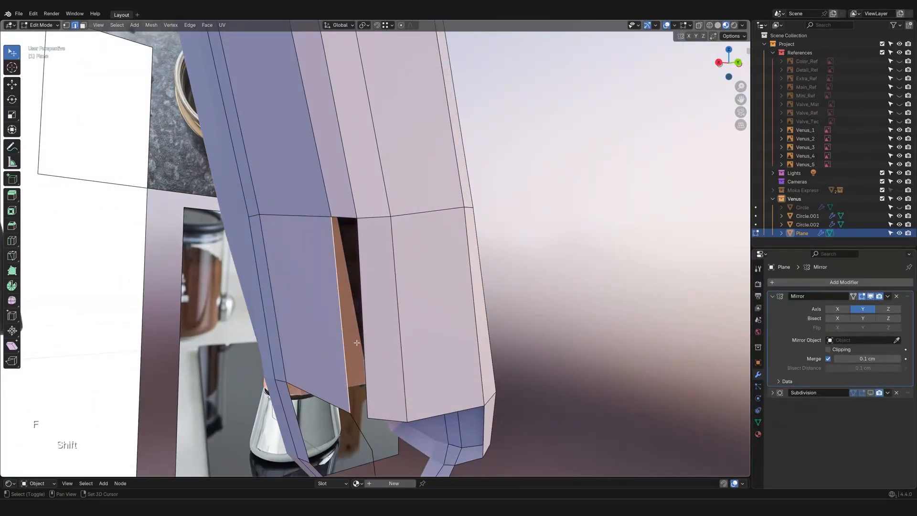
{"action": "middle_click_drag", "start_coordinate": [392, 380], "coordinate": [149, 297]}
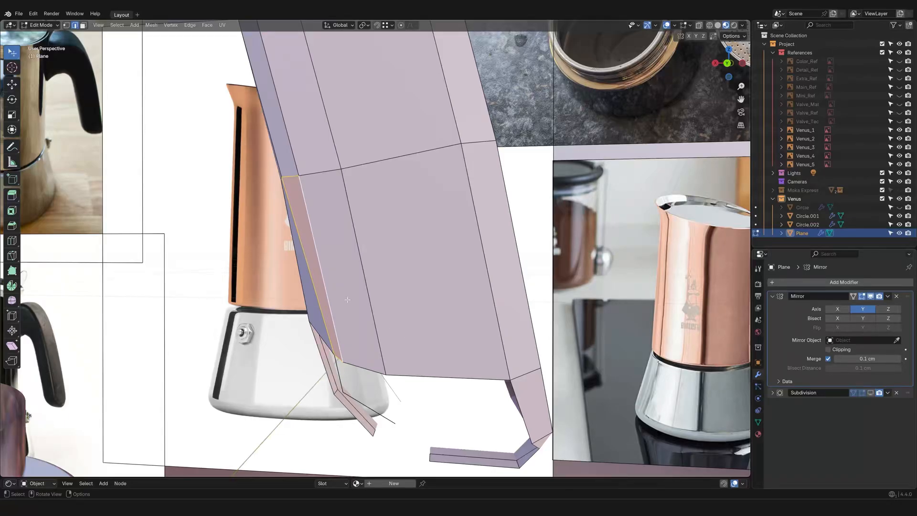
Step: Slide the two inner vertices of the side wall's lower edge along it in the back view, the first by about 0.164
{"action": "scroll", "coordinate": [348, 299], "scroll_direction": "down", "scroll_amount": 3}
{"action": "middle_click_drag", "start_coordinate": [347, 300], "coordinate": [368, 351], "text": "shift"}
{"action": "middle_click_drag", "start_coordinate": [528, 230], "coordinate": [539, 223]}
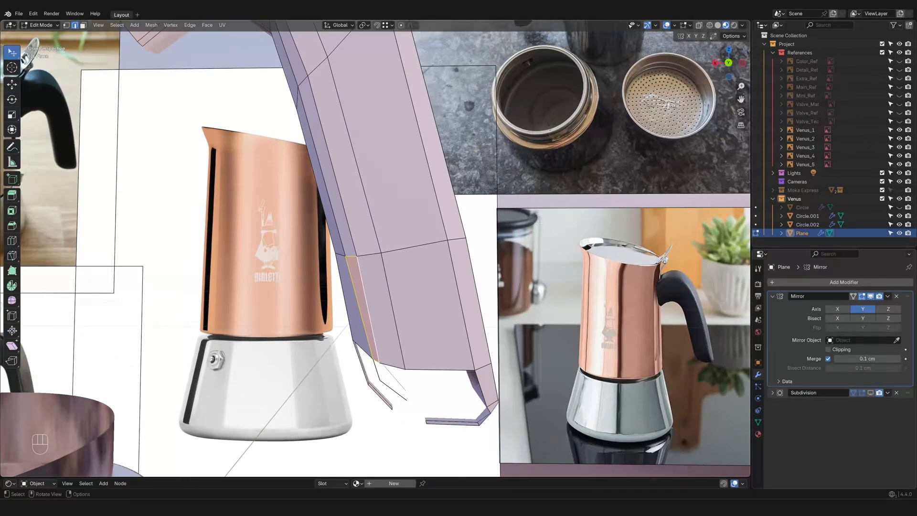
{"action": "left_click", "coordinate": [728, 63]}
{"action": "scroll", "coordinate": [379, 337], "scroll_direction": "up", "scroll_amount": 3}
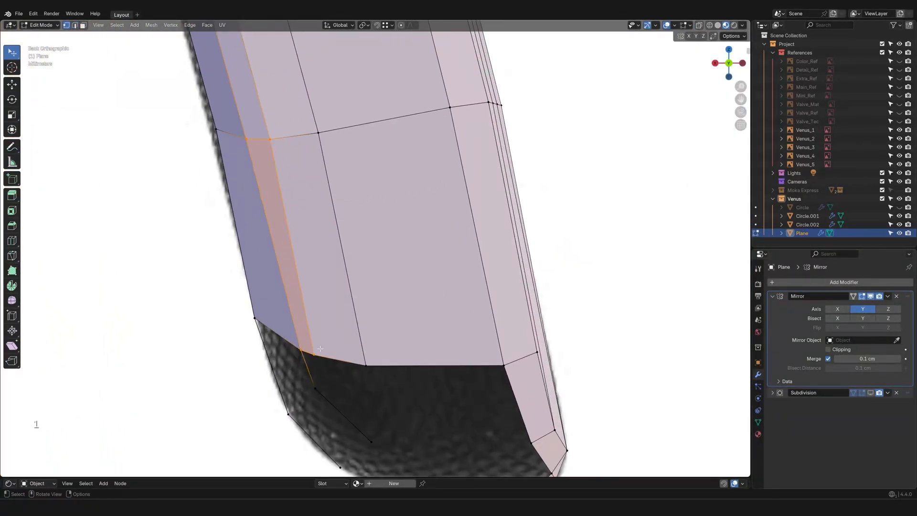
{"action": "key", "text": "g"}
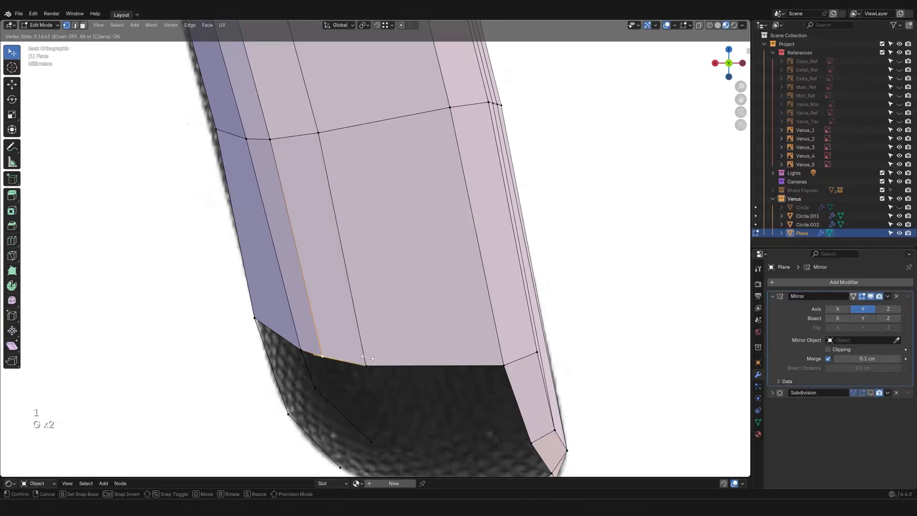
{"action": "left_click", "coordinate": [367, 357]}
{"action": "left_click", "coordinate": [297, 356]}
{"action": "key", "text": "g"}
{"action": "key", "text": "g"}
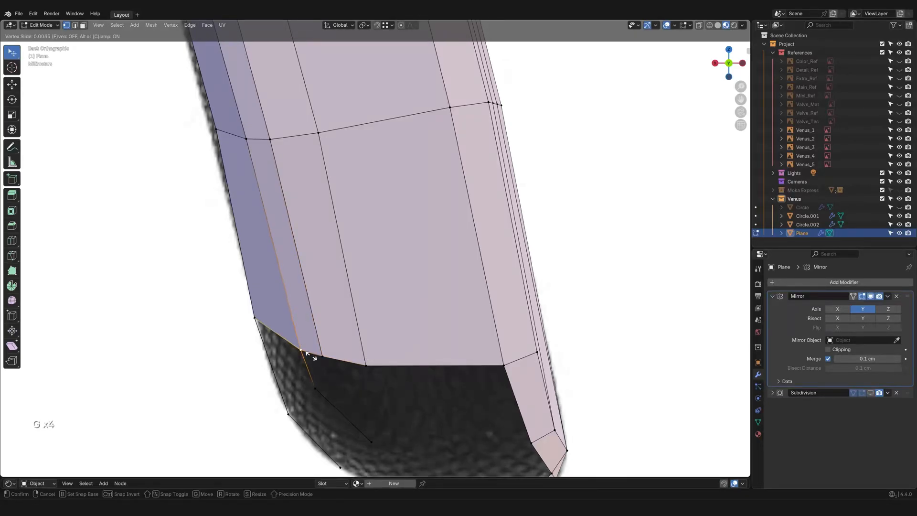
{"action": "left_click", "coordinate": [310, 354]}
{"action": "left_click", "coordinate": [246, 138]}
{"action": "key", "text": "g"}
{"action": "key", "text": "g"}
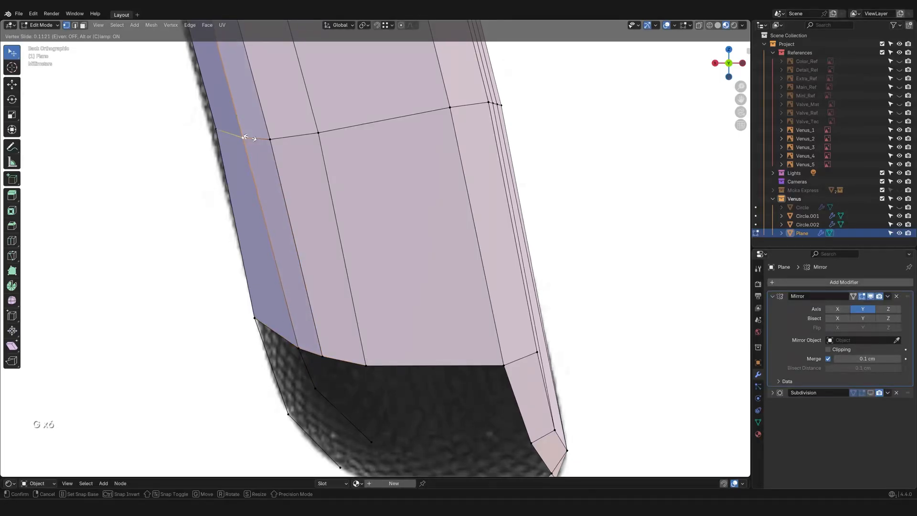
{"action": "right_click", "coordinate": [246, 138]}
{"action": "scroll", "coordinate": [347, 211], "scroll_direction": "down", "scroll_amount": 2}
{"action": "scroll", "coordinate": [545, 198], "scroll_direction": "down", "scroll_amount": 3}
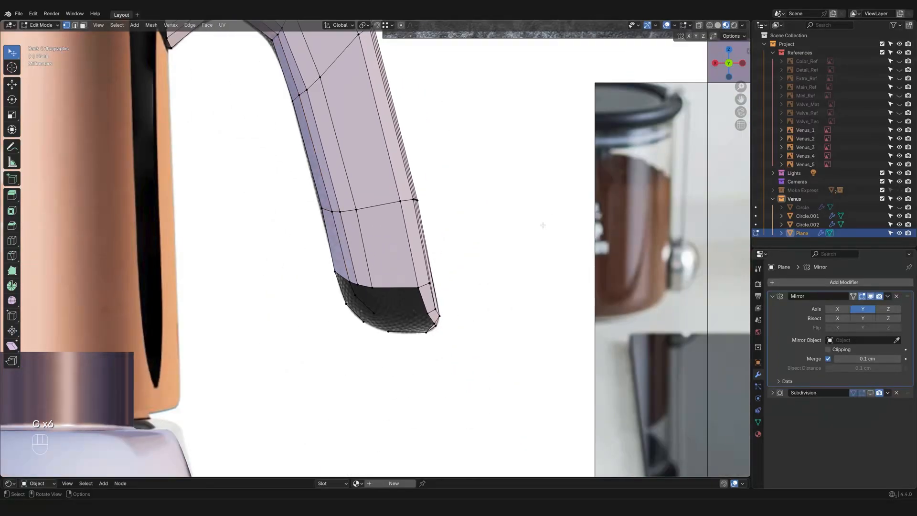
Step: Reveal the hidden geometry and extrude the side edges of the handle's bottom strip about 0.27 cm along Y
{"action": "middle_click_drag", "start_coordinate": [477, 287], "coordinate": [493, 369]}
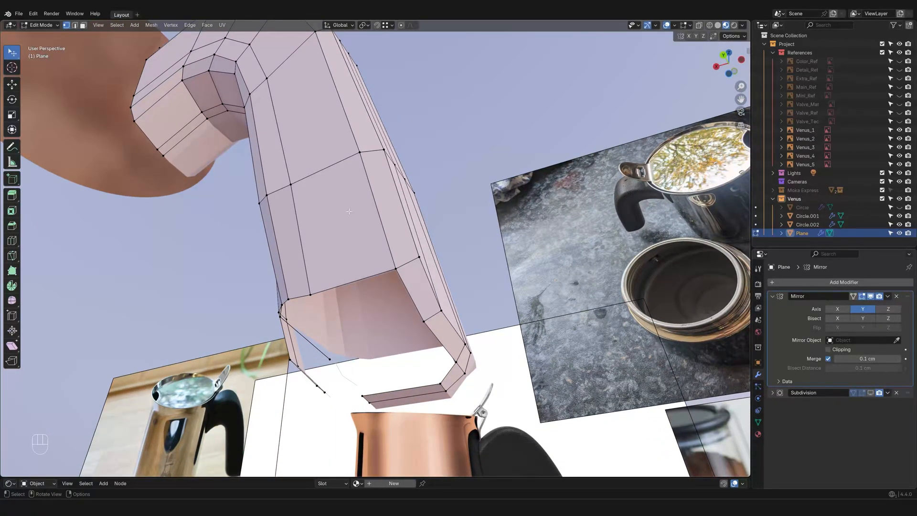
{"action": "middle_click_drag", "start_coordinate": [349, 211], "coordinate": [451, 252]}
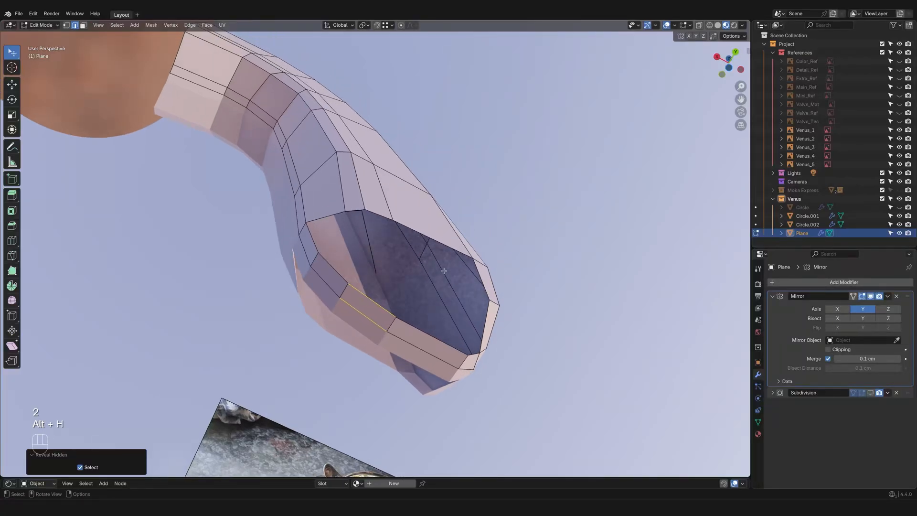
{"action": "middle_click_drag", "start_coordinate": [444, 271], "coordinate": [586, 261]}
{"action": "middle_click_drag", "start_coordinate": [527, 300], "coordinate": [467, 306]}
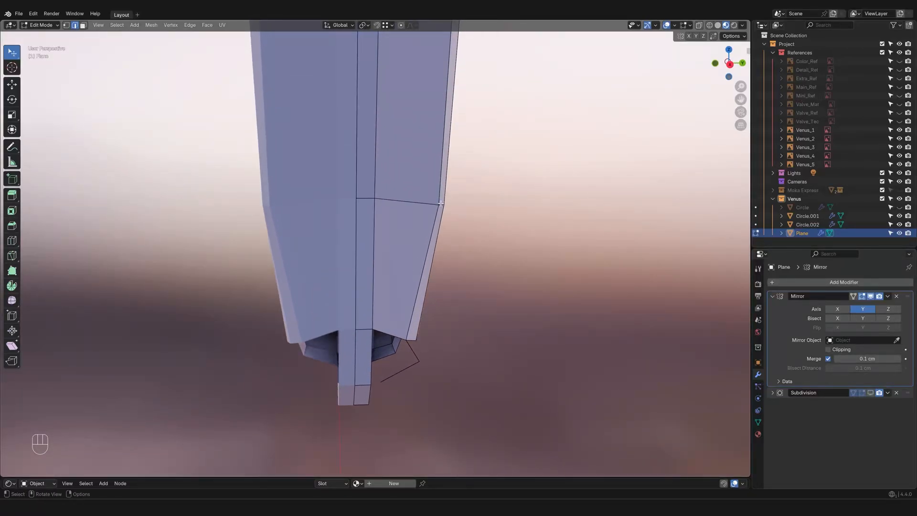
{"action": "middle_click_drag", "start_coordinate": [432, 279], "coordinate": [434, 281], "text": "shift"}
{"action": "middle_click_drag", "start_coordinate": [434, 281], "coordinate": [408, 272]}
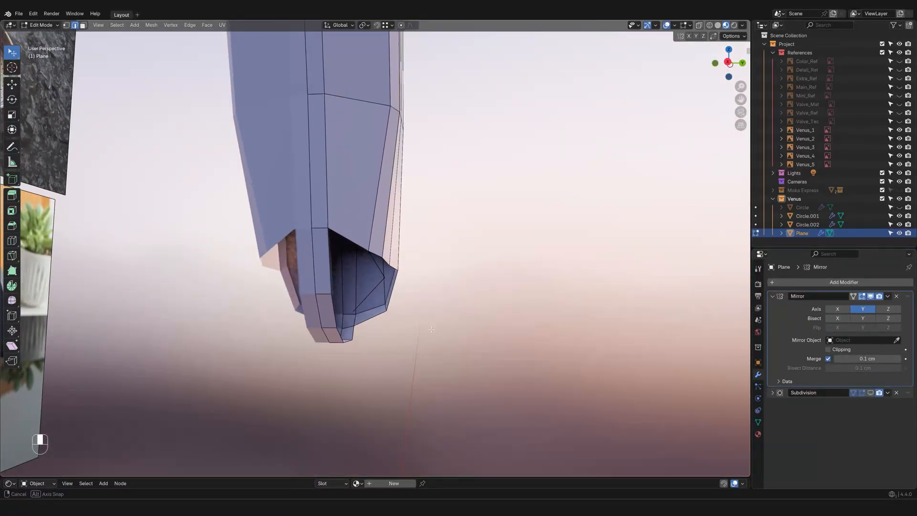
{"action": "middle_click_drag", "start_coordinate": [406, 321], "coordinate": [444, 347]}
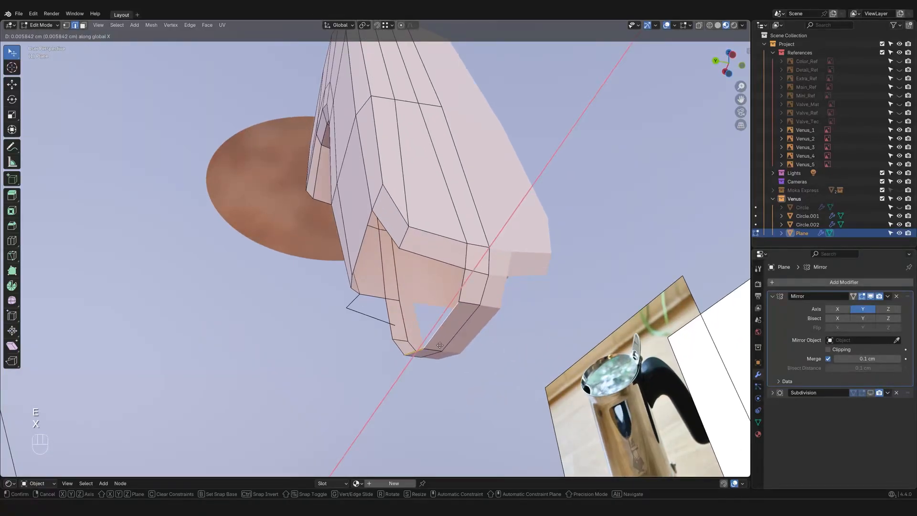
{"action": "left_click", "coordinate": [417, 342]}
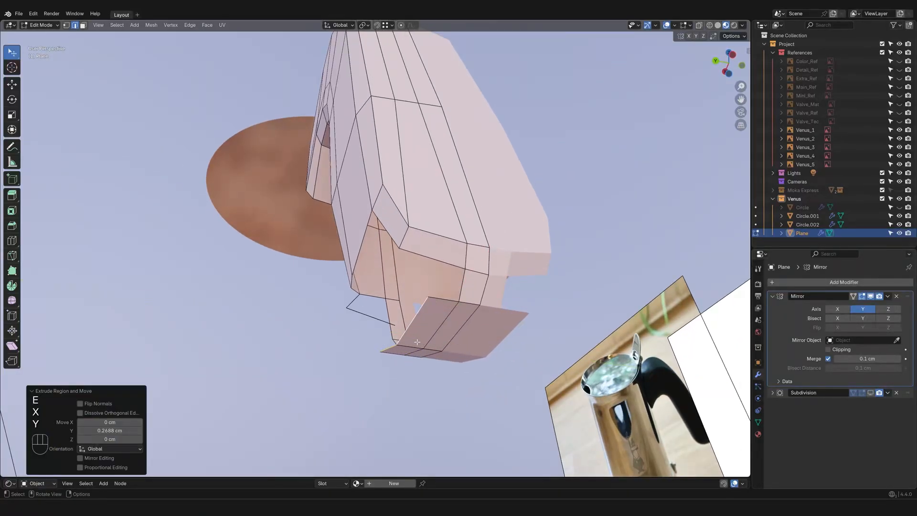
Step: Raise the extruded bottom edges about 0.08 cm along Z
{"action": "middle_click_drag", "start_coordinate": [418, 343], "coordinate": [435, 323]}
{"action": "middle_click_drag", "start_coordinate": [510, 329], "coordinate": [481, 311]}
{"action": "key", "text": "g"}
{"action": "key", "text": "z"}
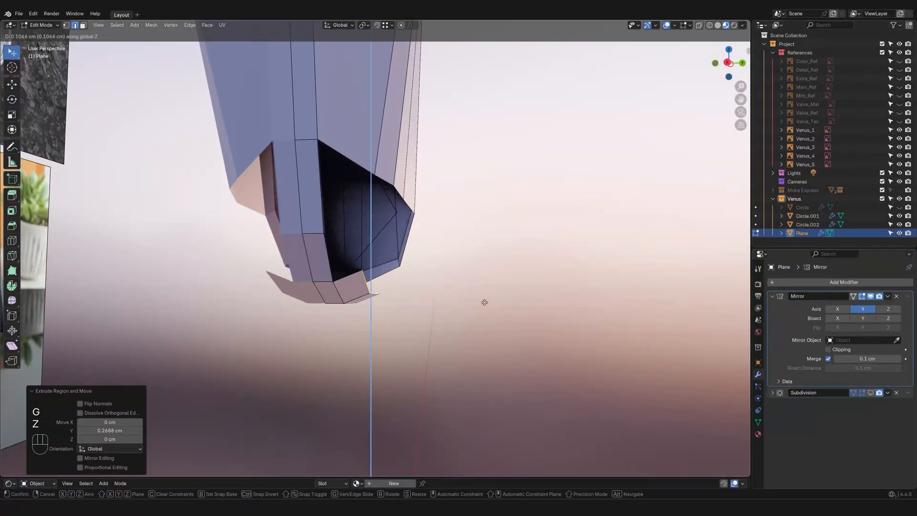
{"action": "left_click", "coordinate": [487, 305]}
{"action": "middle_click_drag", "start_coordinate": [487, 305], "coordinate": [306, 313]}
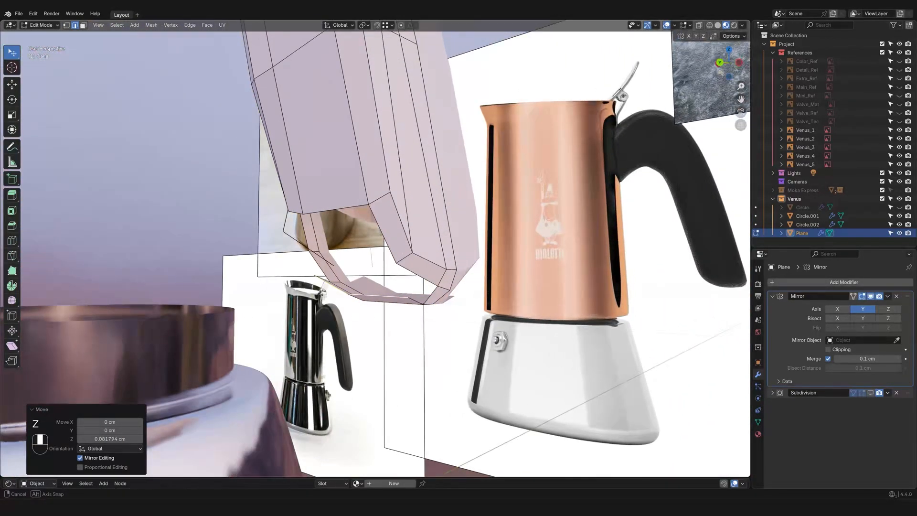
Step: Widen the bottom flap in the left view by moving its outer edges about 0.16 cm and another 0.04 cm along Y
{"action": "scroll", "coordinate": [506, 325], "scroll_direction": "up", "scroll_amount": 1}
{"action": "middle_click_drag", "start_coordinate": [518, 325], "coordinate": [543, 298]}
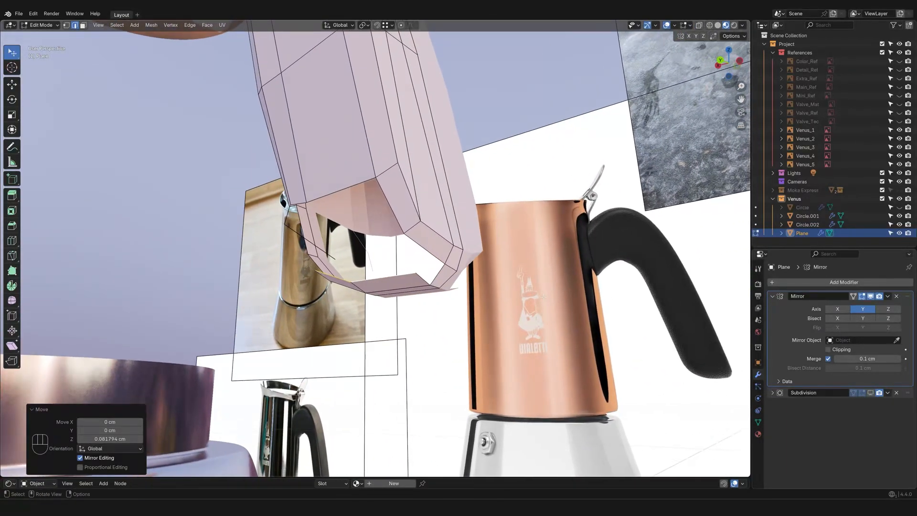
{"action": "left_click", "coordinate": [744, 65]}
{"action": "scroll", "coordinate": [511, 256], "scroll_direction": "up", "scroll_amount": 4}
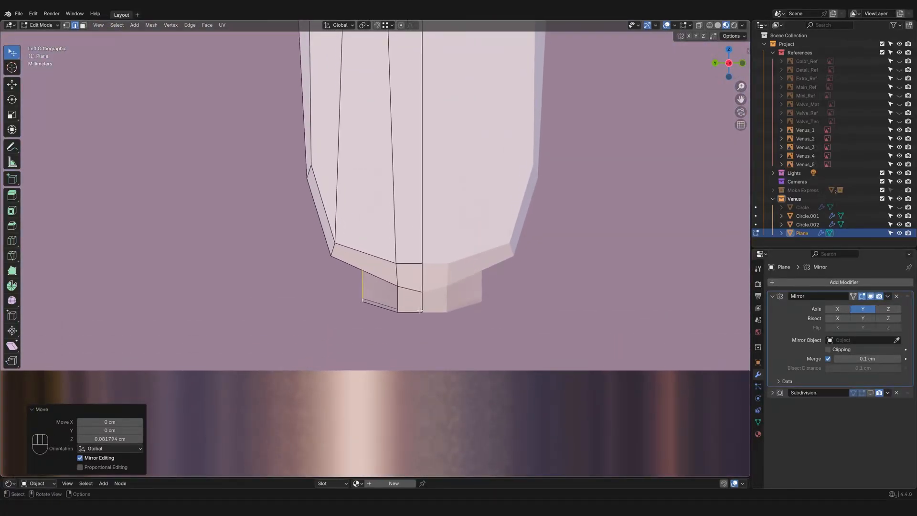
{"action": "scroll", "coordinate": [458, 345], "scroll_direction": "up", "scroll_amount": 2}
{"action": "key", "text": "g"}
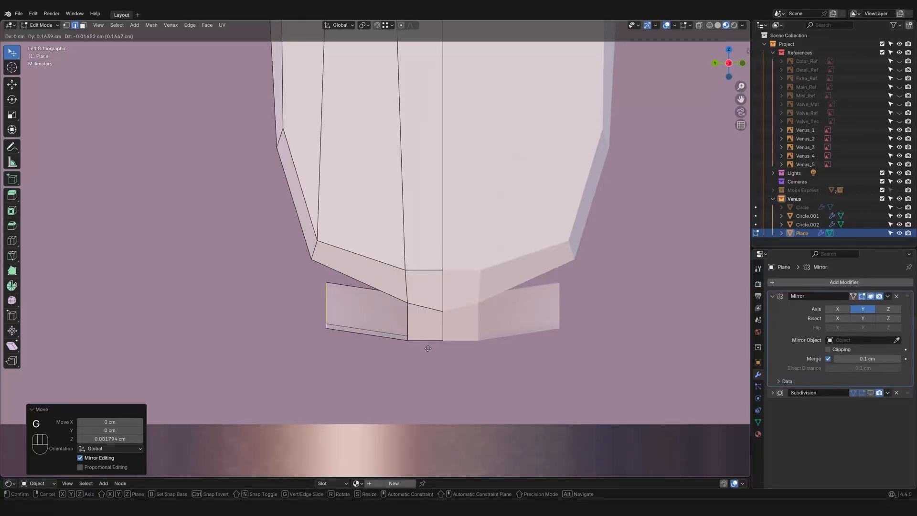
{"action": "left_click", "coordinate": [428, 348]}
{"action": "key", "text": "g"}
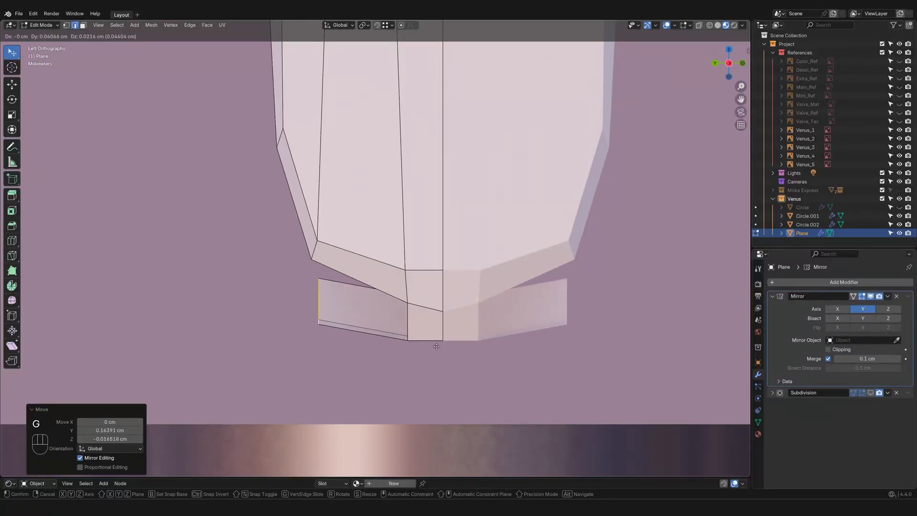
{"action": "left_click", "coordinate": [444, 348]}
Step: Lower the outer section's bottom corner vertex about 0.12 cm and the neighbouring inner vertex about 0.04 cm to line up with the flap
{"action": "key", "text": "1"}
{"action": "left_click", "coordinate": [312, 261]}
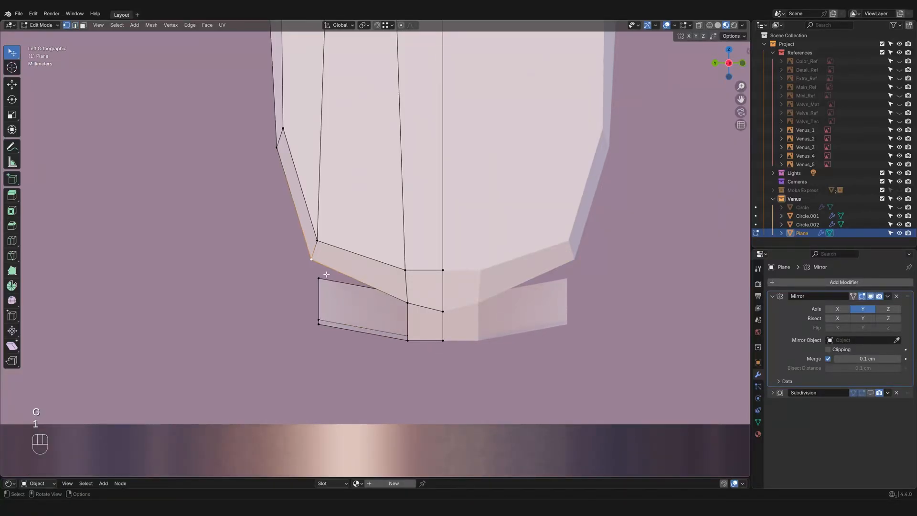
{"action": "key", "text": "g"}
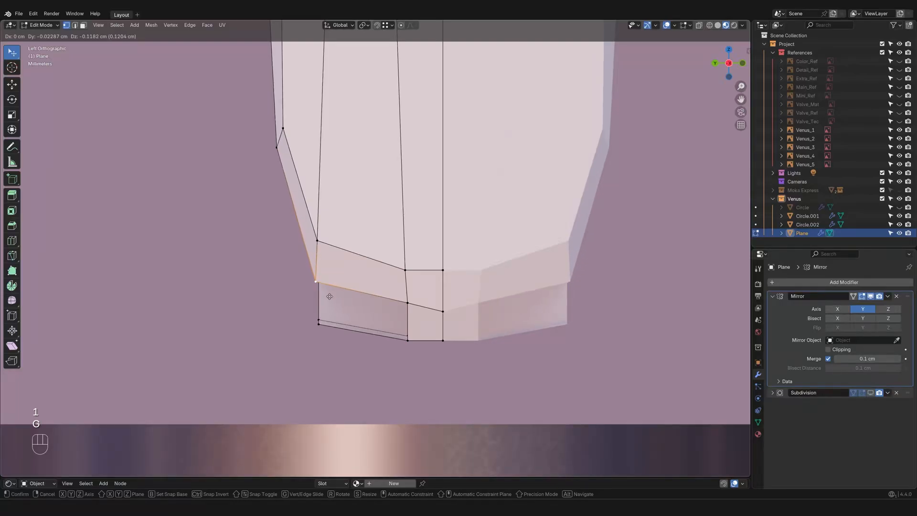
{"action": "left_click", "coordinate": [330, 296]}
{"action": "left_click", "coordinate": [407, 303]}
{"action": "key", "text": "g"}
{"action": "key", "text": "g"}
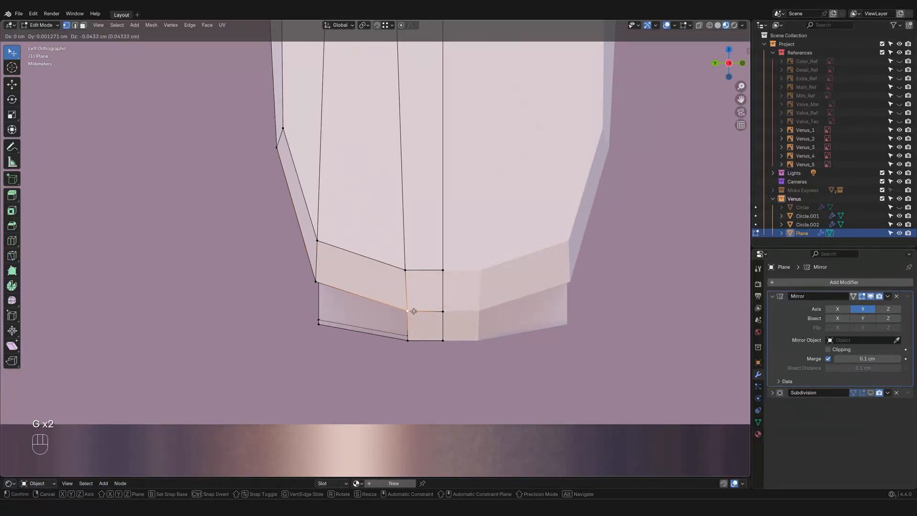
{"action": "left_click", "coordinate": [414, 311]}
{"action": "left_click", "coordinate": [320, 243]}
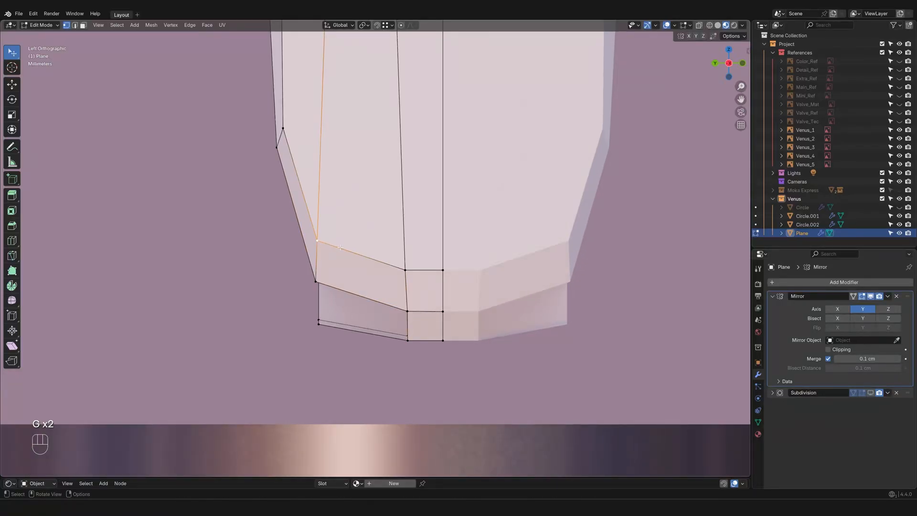
{"action": "left_click", "coordinate": [413, 312]}
{"action": "key", "text": "g"}
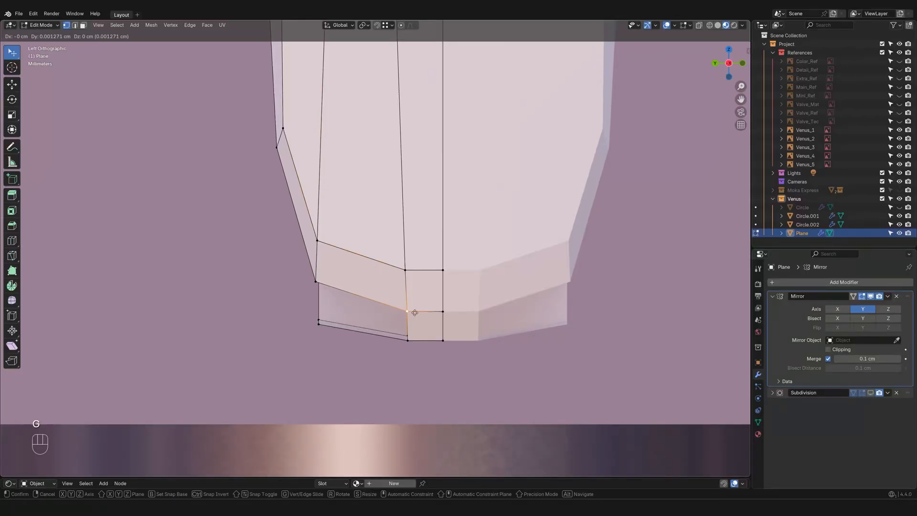
{"action": "left_click", "coordinate": [414, 313]}
Step: Fill the corner face between the handle's outer section and the bottom flap
{"action": "middle_click_drag", "start_coordinate": [340, 253], "coordinate": [332, 315], "text": "shift"}
{"action": "scroll", "coordinate": [348, 300], "scroll_direction": "down", "scroll_amount": 3}
{"action": "scroll", "coordinate": [332, 315], "scroll_direction": "up", "scroll_amount": 1}
{"action": "middle_click_drag", "start_coordinate": [333, 315], "coordinate": [441, 338]}
{"action": "key", "text": "2"}
{"action": "left_click", "coordinate": [389, 302]}
{"action": "key", "text": "f"}
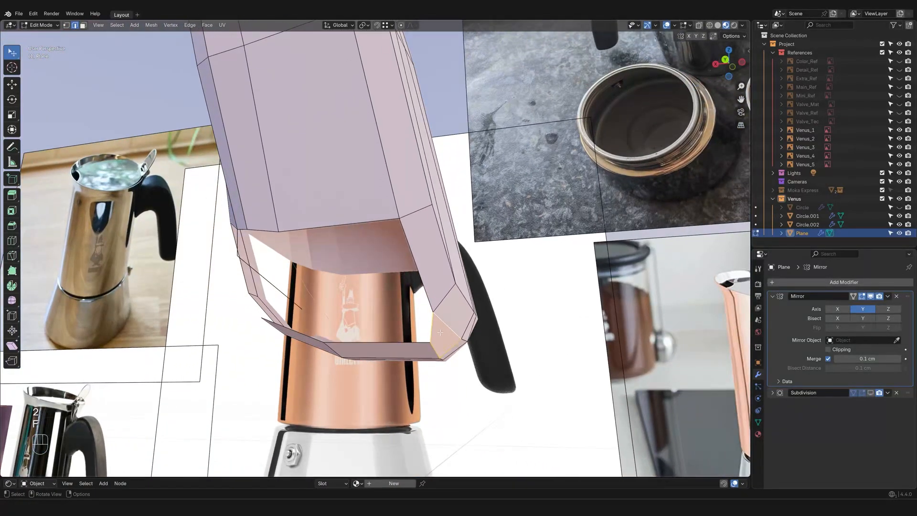
Step: Move the bottom flap's three upper vertices up in the back view, about 0.08, 0.07 and 0.06 cm along Z, evening out the strip's width
{"action": "key", "text": "1"}
{"action": "left_click", "coordinate": [726, 61]}
{"action": "middle_click_drag", "start_coordinate": [726, 328], "coordinate": [693, 302], "text": "shift"}
{"action": "scroll", "coordinate": [688, 304], "scroll_direction": "up", "scroll_amount": 3}
{"action": "key", "text": "g"}
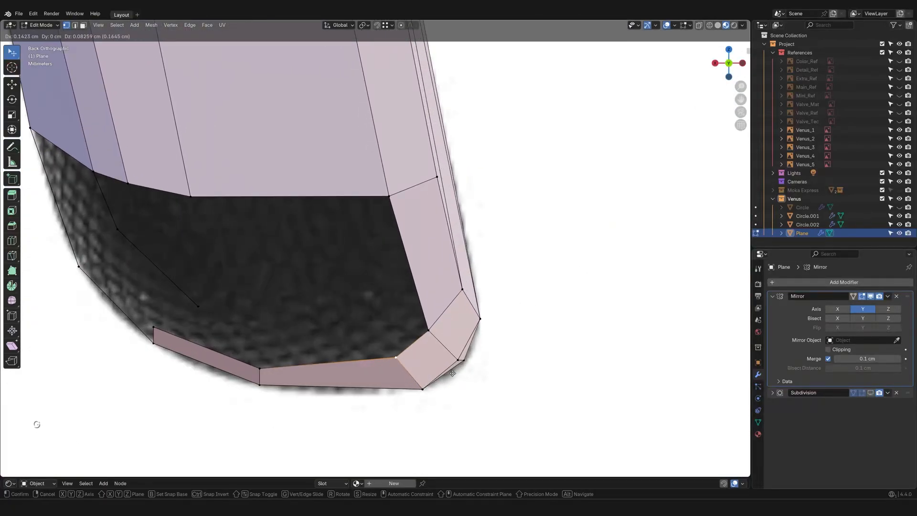
{"action": "left_click", "coordinate": [452, 373]}
{"action": "left_click", "coordinate": [259, 368]}
{"action": "key", "text": "g"}
{"action": "left_click", "coordinate": [263, 356]}
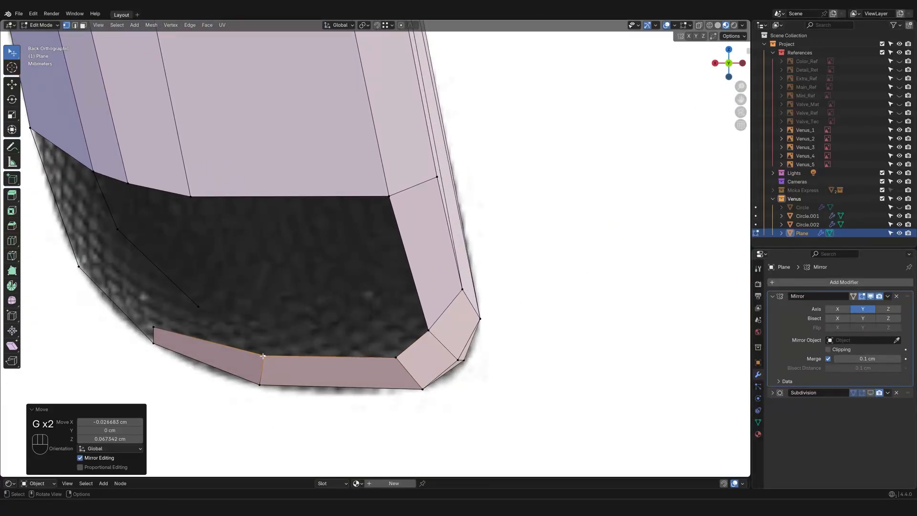
{"action": "left_click", "coordinate": [158, 315]}
{"action": "key", "text": "g"}
{"action": "left_click", "coordinate": [169, 299]}
{"action": "scroll", "coordinate": [346, 307], "scroll_direction": "down", "scroll_amount": 3}
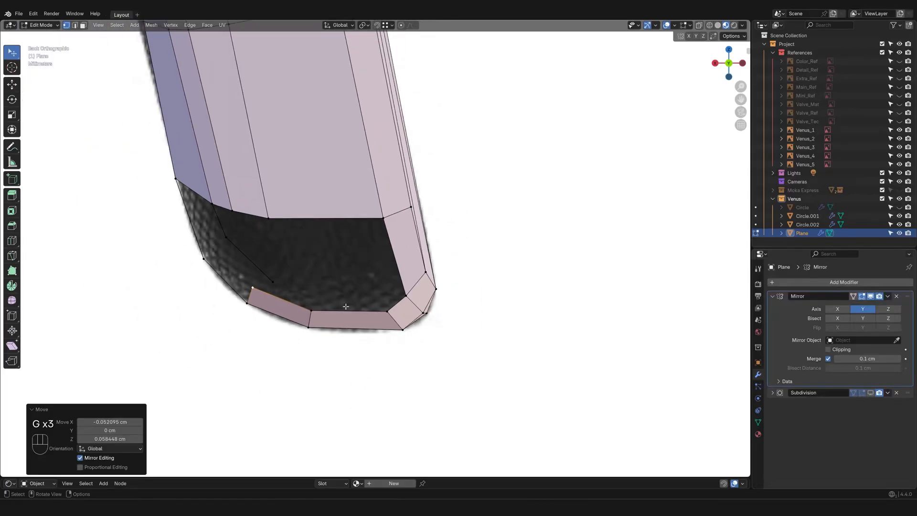
Step: Move the centre-line vertex on the rounded lower end about 0.03 cm along X
{"action": "middle_click_drag", "start_coordinate": [370, 275], "coordinate": [283, 253], "text": "shift"}
{"action": "middle_click_drag", "start_coordinate": [444, 241], "coordinate": [448, 279]}
{"action": "scroll", "coordinate": [448, 279], "scroll_direction": "up", "scroll_amount": 2}
{"action": "left_click", "coordinate": [420, 276]}
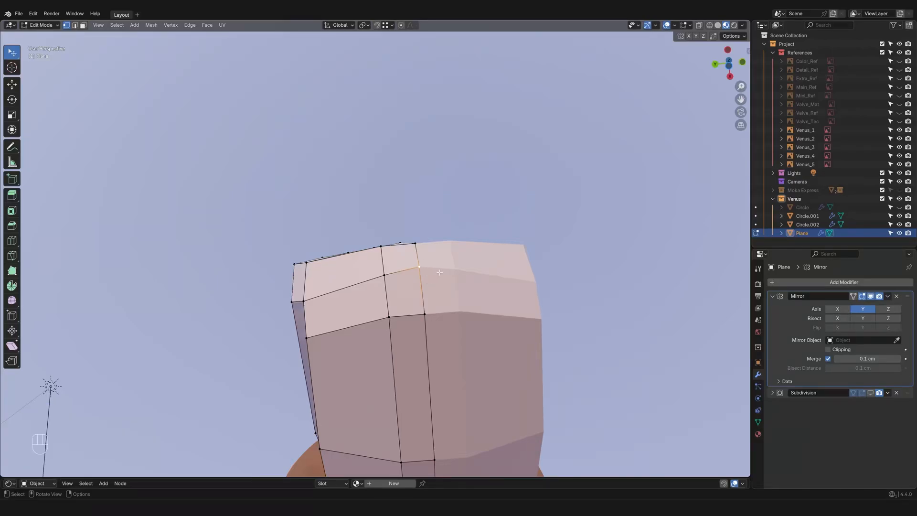
{"action": "key", "text": "g"}
{"action": "key", "text": "y"}
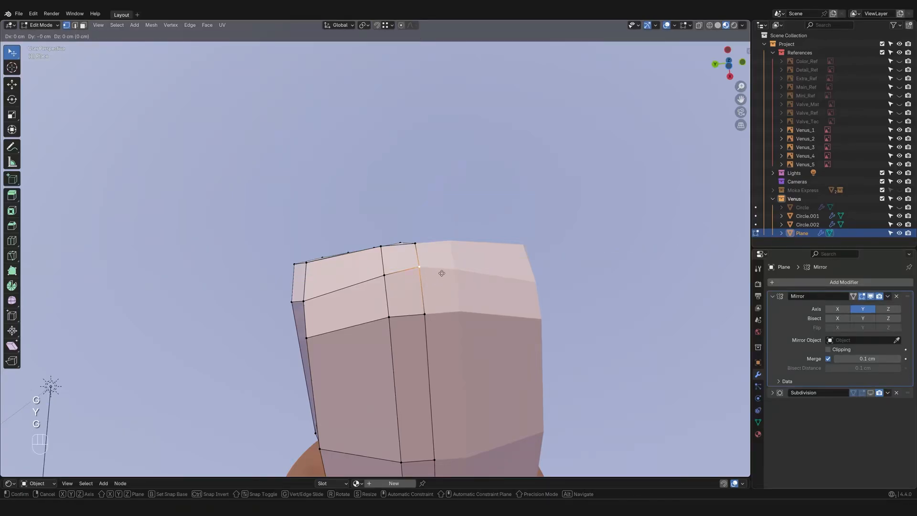
{"action": "key", "text": "x"}
{"action": "left_click", "coordinate": [443, 277]}
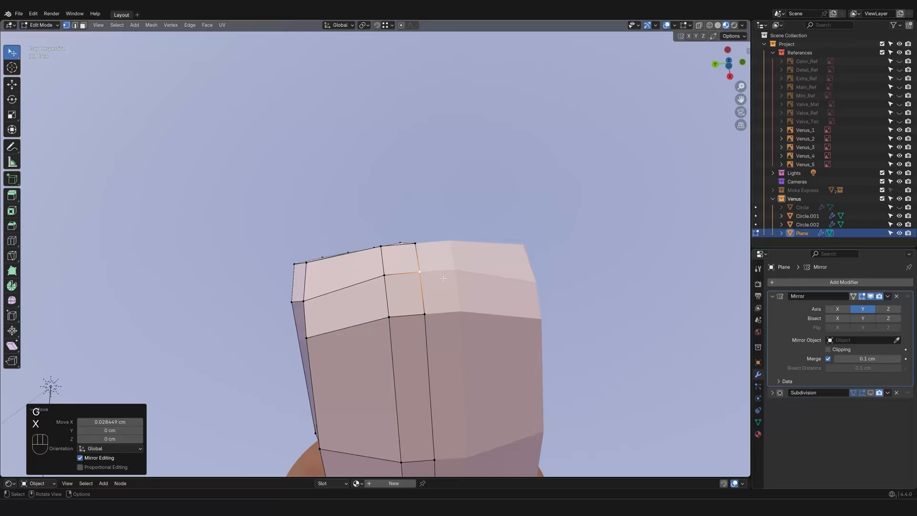
Step: Move the short edge beside the centre line on the rounded lower end about 0.02 cm along X
{"action": "key", "text": "2"}
{"action": "left_click", "coordinate": [419, 273]}
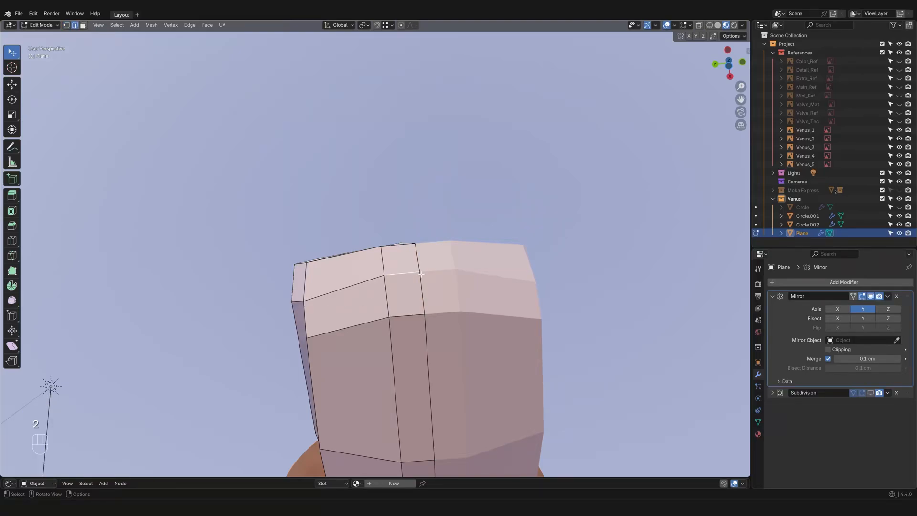
{"action": "key", "text": "g"}
{"action": "key", "text": "x"}
{"action": "left_click", "coordinate": [421, 278]}
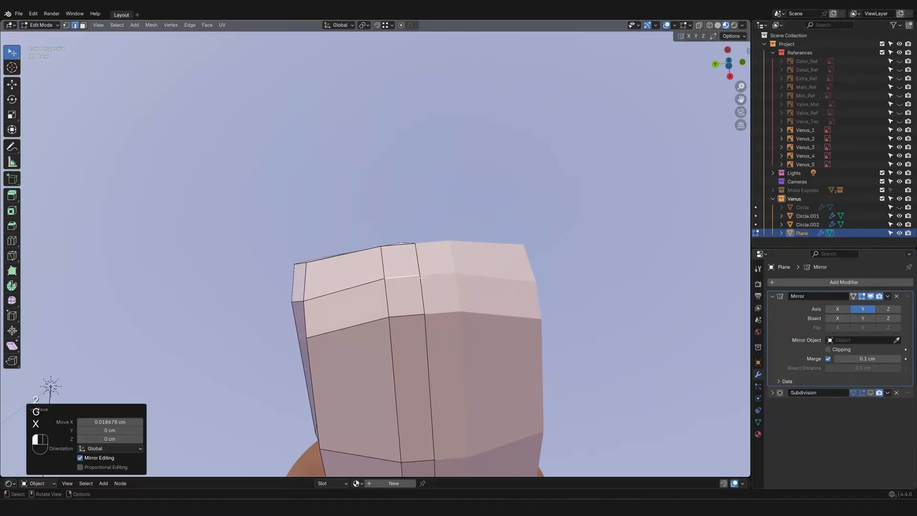
Step: Move the outer corner vertex of the same row on the rounded lower end about -0.04 cm along X
{"action": "key", "text": "1"}
{"action": "left_click", "coordinate": [309, 304]}
{"action": "key", "text": "g"}
{"action": "key", "text": "x"}
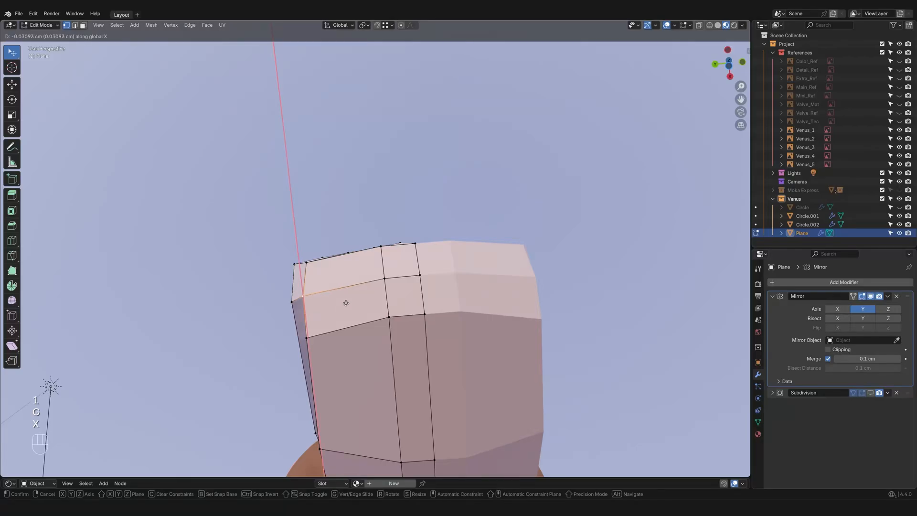
{"action": "left_click", "coordinate": [347, 301]}
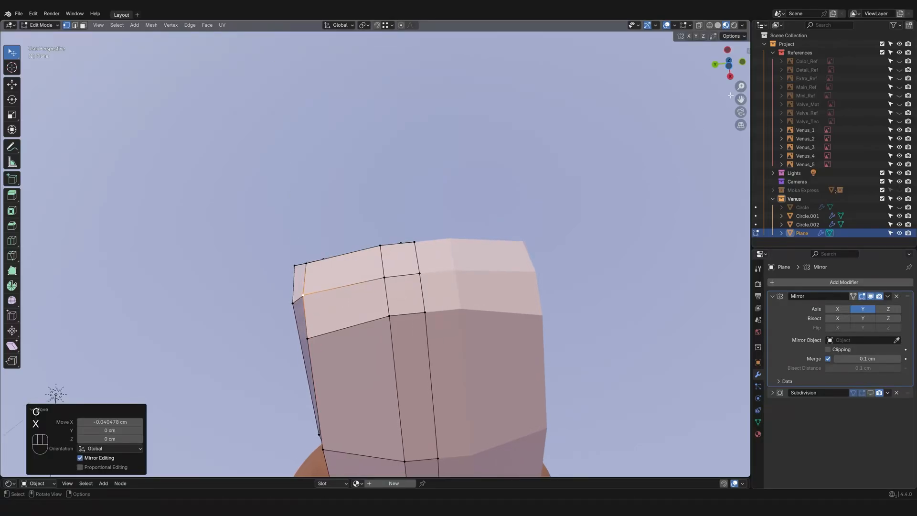
Step: In the bottom view, move the short centre edge bounding the flap's flat face about 0.03 cm along X, nudging it slightly further
{"action": "left_click", "coordinate": [729, 67]}
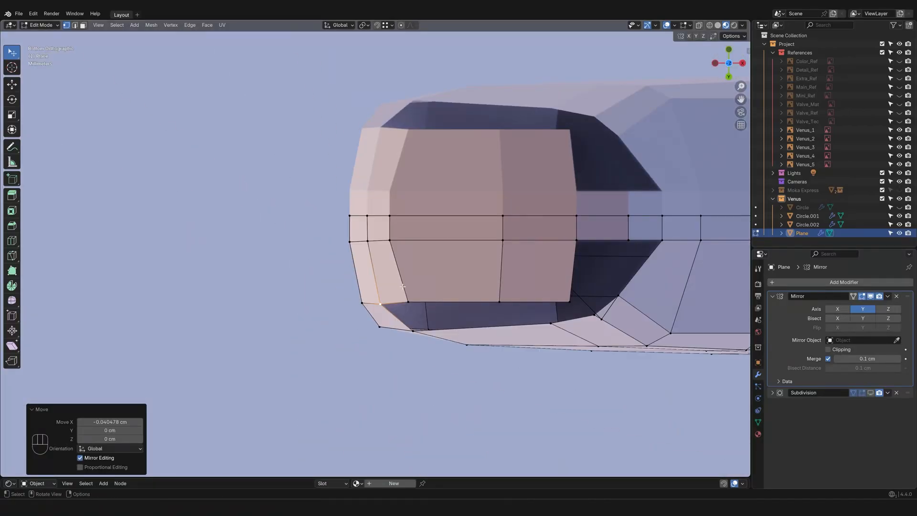
{"action": "scroll", "coordinate": [403, 286], "scroll_direction": "up", "scroll_amount": 5}
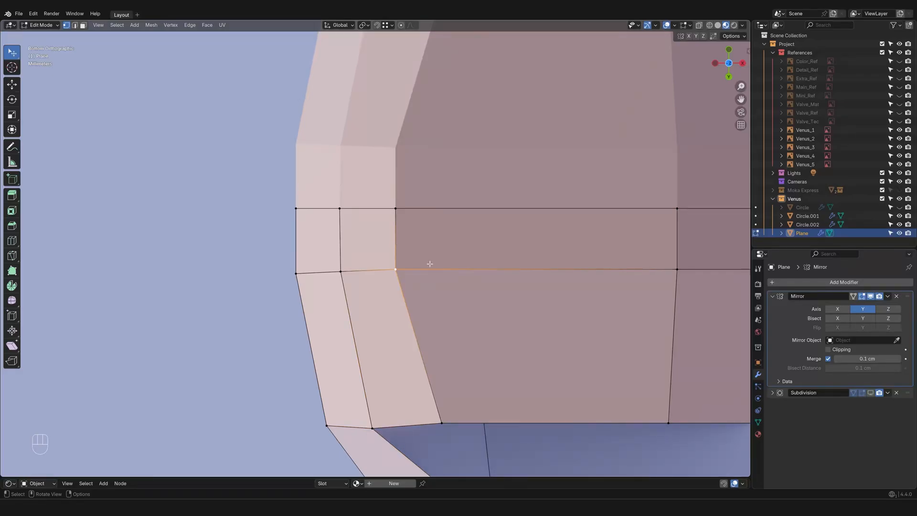
{"action": "key", "text": "2"}
{"action": "left_click", "coordinate": [396, 247]}
{"action": "key", "text": "g"}
{"action": "key", "text": "x"}
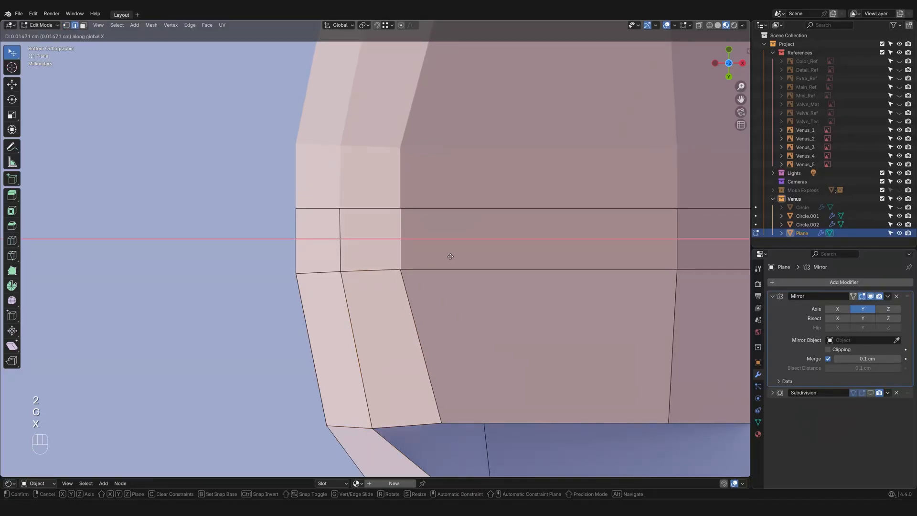
{"action": "left_click", "coordinate": [454, 256]}
{"action": "scroll", "coordinate": [447, 285], "scroll_direction": "down", "scroll_amount": 2}
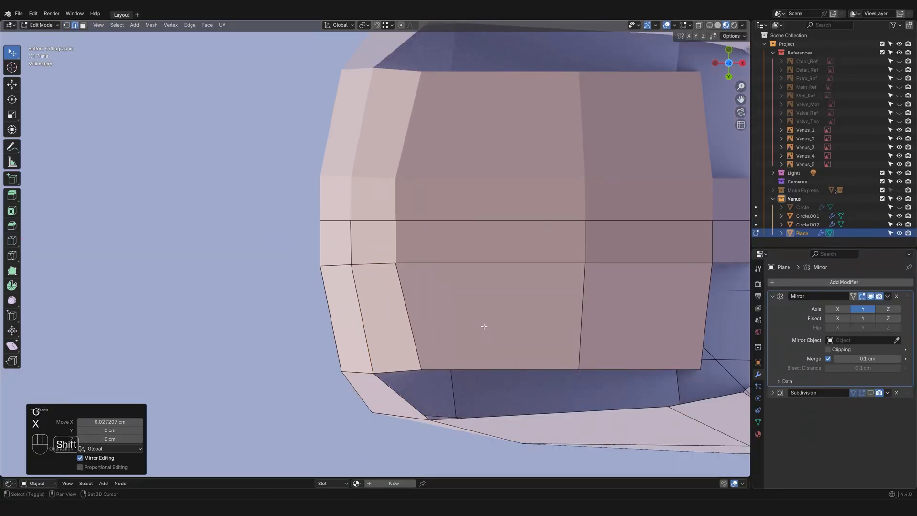
{"action": "key", "text": "g"}
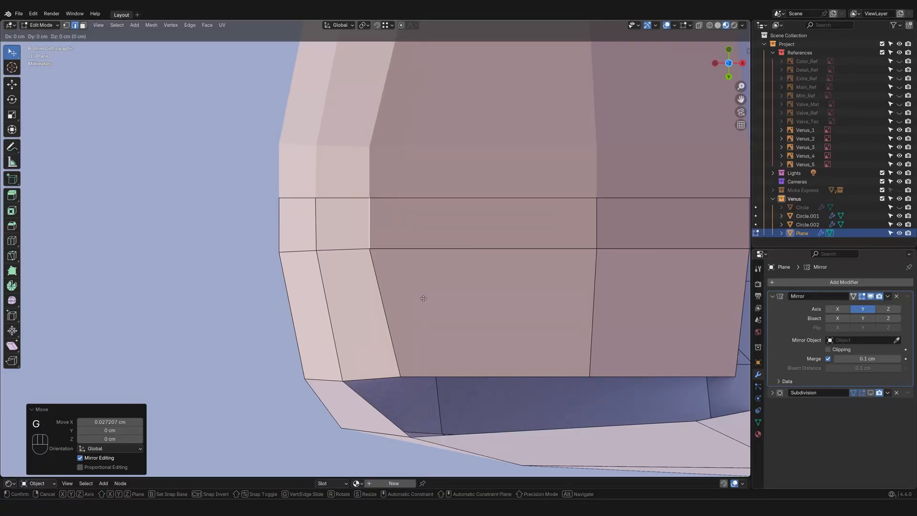
{"action": "key", "text": "x"}
{"action": "left_click", "coordinate": [426, 299]}
Step: Move the outer corner vertex of the flap's middle row about -0.01 cm along Y to straighten the flap's side edge
{"action": "key", "text": "1"}
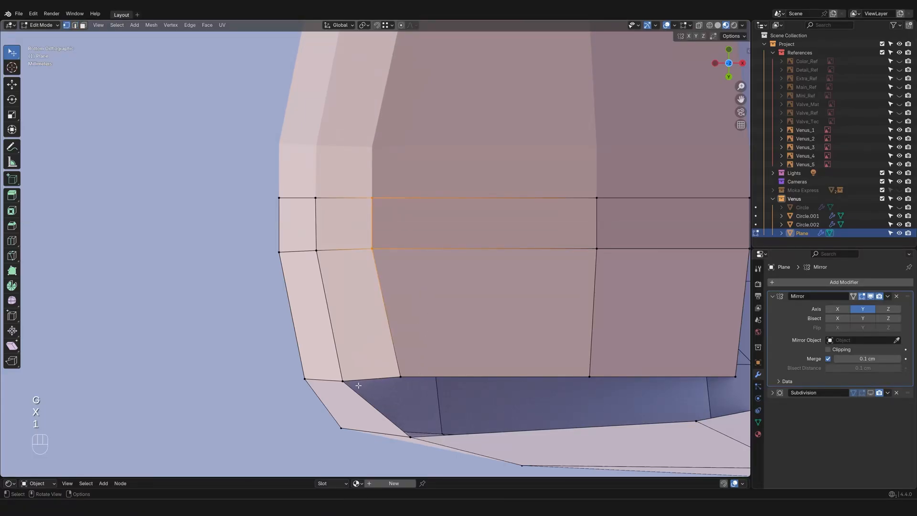
{"action": "left_click", "coordinate": [352, 385]}
{"action": "key", "text": "g"}
{"action": "key", "text": "y"}
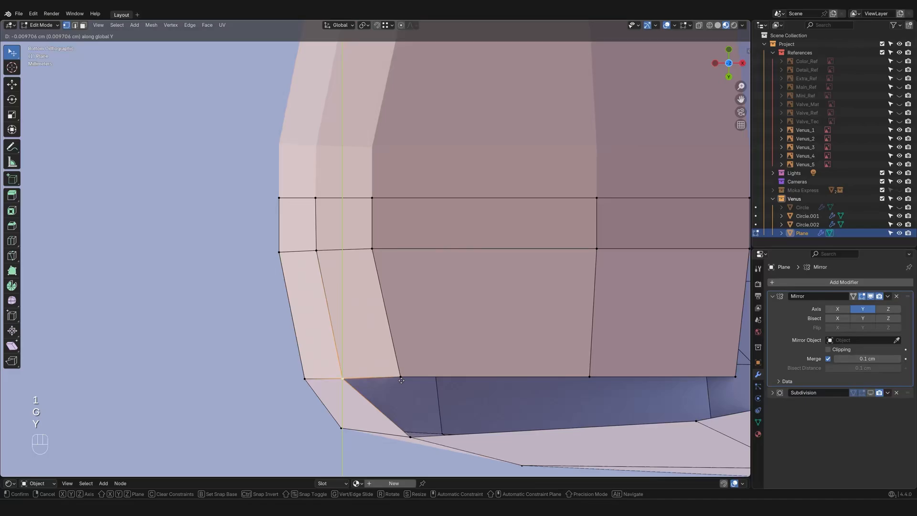
{"action": "left_click", "coordinate": [401, 381]}
Step: Delete the stray edge inside the handle's open lower end
{"action": "middle_click_drag", "start_coordinate": [501, 360], "coordinate": [610, 291]}
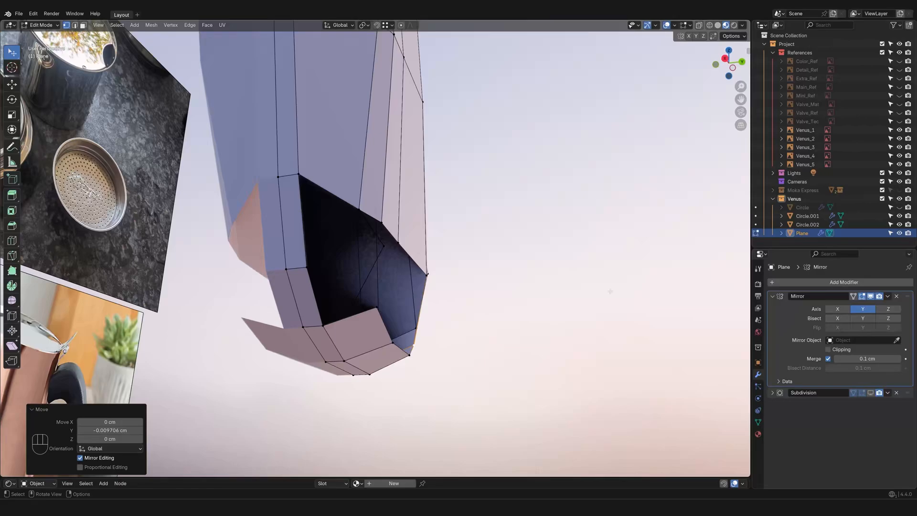
{"action": "left_click", "coordinate": [393, 250]}
{"action": "middle_click_drag", "start_coordinate": [393, 251], "coordinate": [367, 326]}
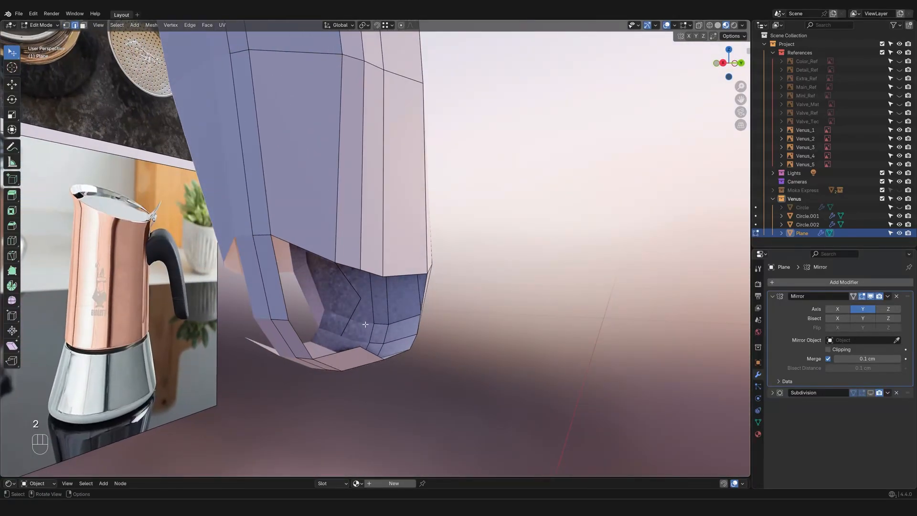
{"action": "key", "text": "x"}
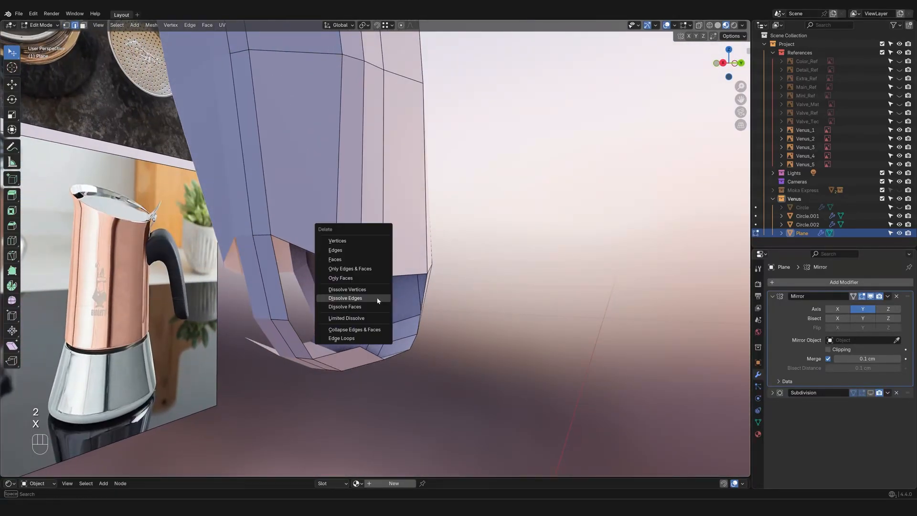
{"action": "left_click", "coordinate": [369, 250]}
Step: Add one loop cut along the wide side faces of the handle, slid toward the outer edge with a factor of -0.577
{"action": "middle_click_drag", "start_coordinate": [369, 250], "coordinate": [426, 315]}
{"action": "key", "text": "ctrl+r"}
{"action": "left_click", "coordinate": [393, 170]}
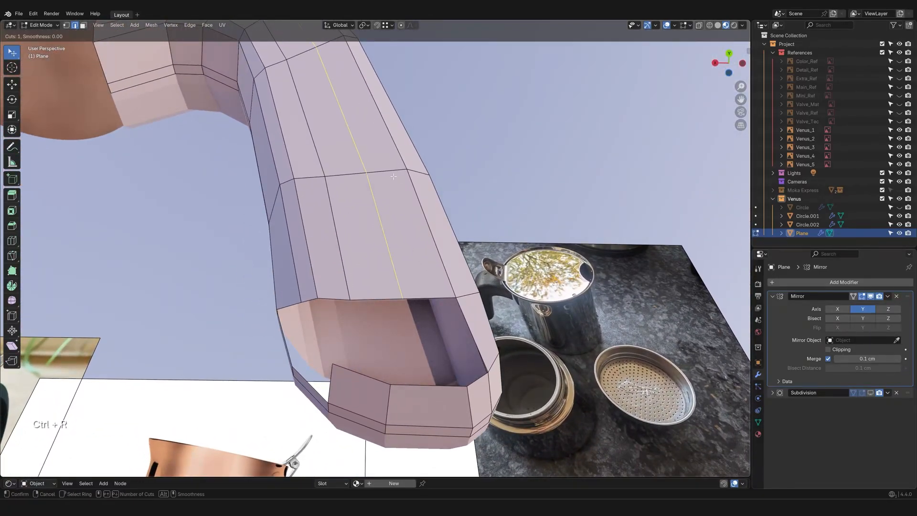
{"action": "left_click", "coordinate": [417, 176]}
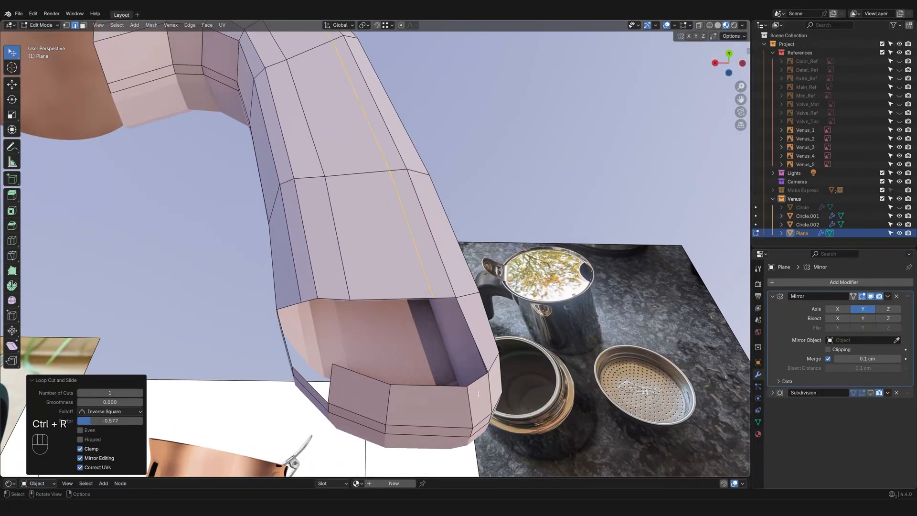
Step: Fill three consecutive side faces between the handle's lower edge and the bottom flap, starting at the outer side
{"action": "left_click", "coordinate": [479, 385]}
{"action": "left_click", "coordinate": [444, 296], "text": "shift"}
{"action": "key", "text": "f"}
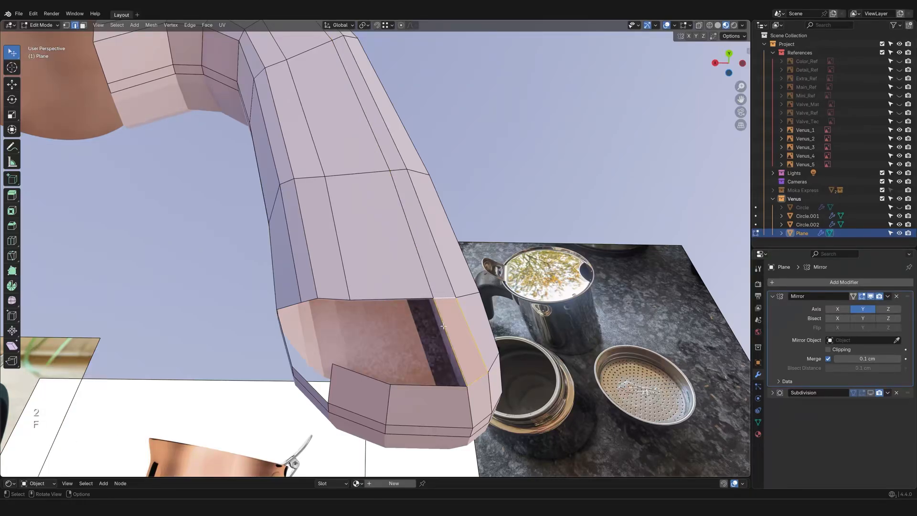
{"action": "key", "text": "f"}
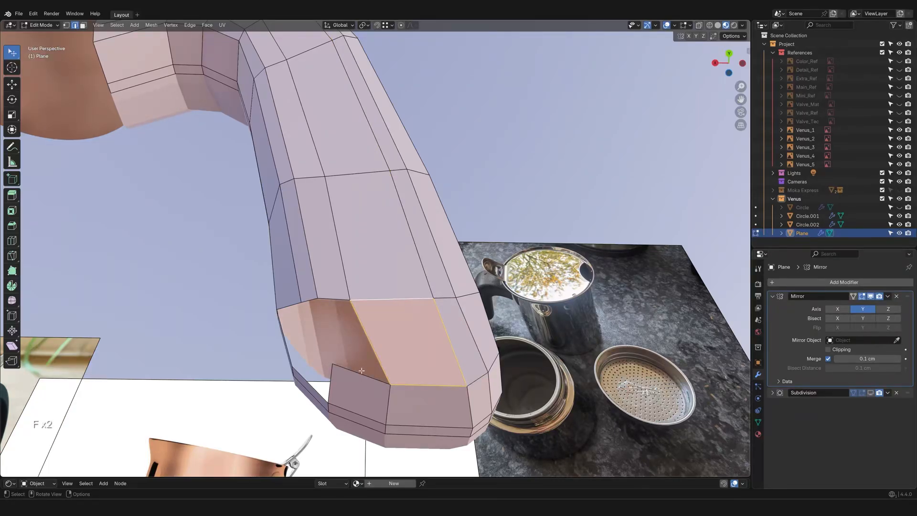
{"action": "key", "text": "f"}
Step: Add a centred loop cut through the bottom flap's inner faces and fill the narrow strip face from its outer half to the handle
{"action": "middle_click_drag", "start_coordinate": [338, 300], "coordinate": [532, 305]}
{"action": "key", "text": "ctrl+r"}
{"action": "left_click", "coordinate": [472, 242]}
{"action": "right_click", "coordinate": [472, 242]}
{"action": "left_click", "coordinate": [366, 367]}
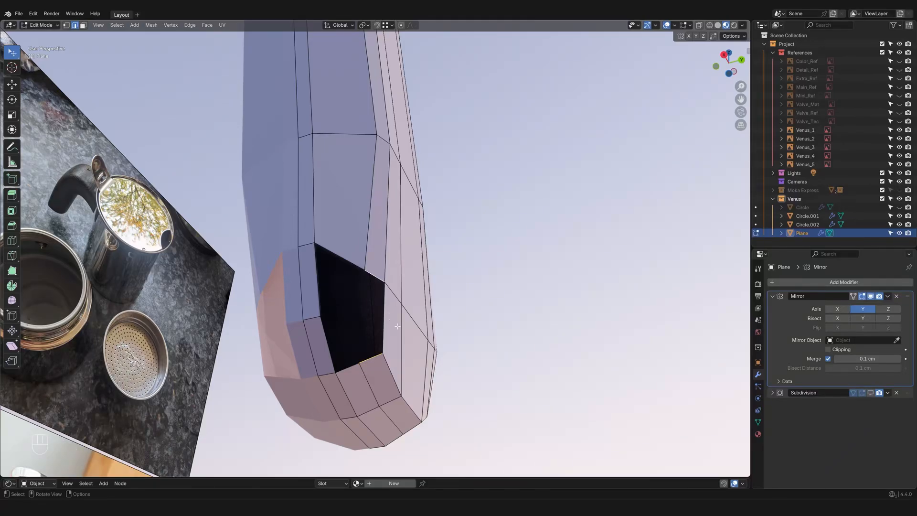
{"action": "key", "text": "f"}
{"action": "middle_click_drag", "start_coordinate": [397, 327], "coordinate": [306, 323]}
{"action": "key", "text": "ctrl+r"}
{"action": "right_click", "coordinate": [395, 304]}
{"action": "middle_click_drag", "start_coordinate": [306, 323], "coordinate": [469, 325], "text": "shift"}
{"action": "scroll", "coordinate": [468, 324], "scroll_direction": "up", "scroll_amount": 2}
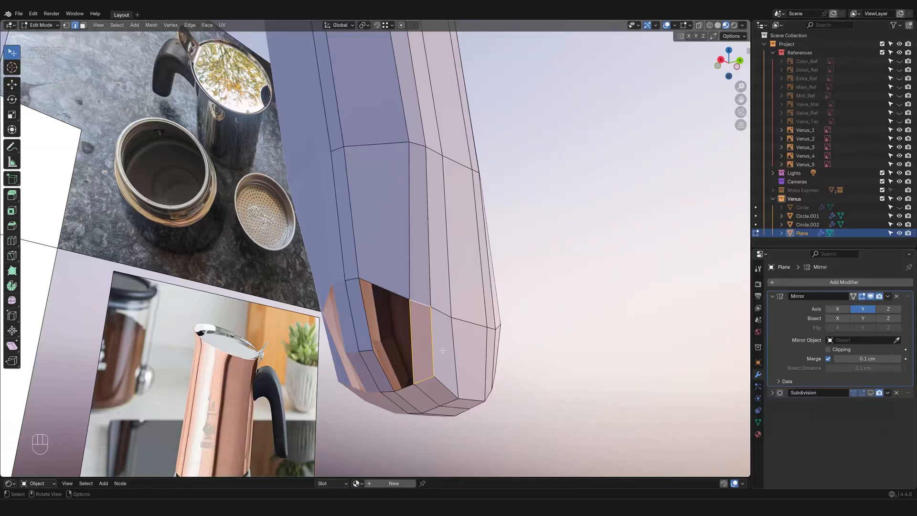
{"action": "key", "text": "x"}
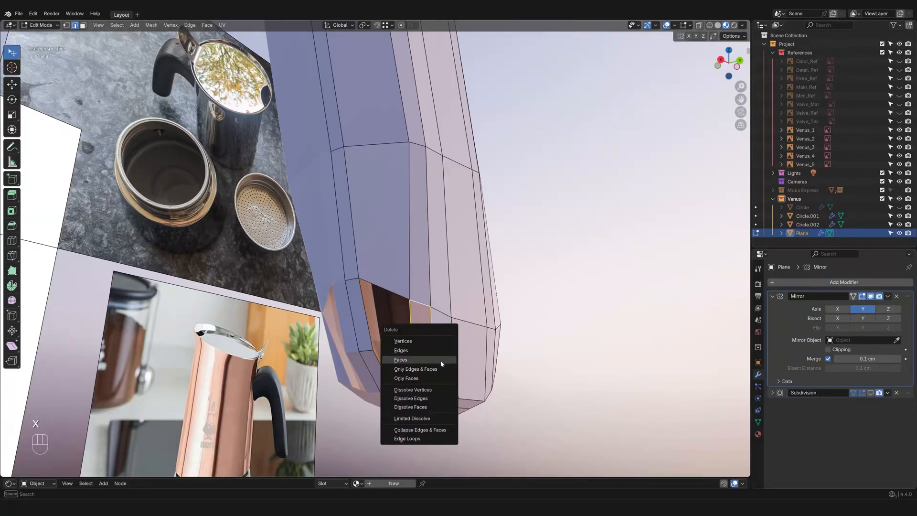
Step: Rip the narrow strip face's inner bottom vertex away from the bottom flap
{"action": "key", "text": "1"}
{"action": "left_click", "coordinate": [414, 384]}
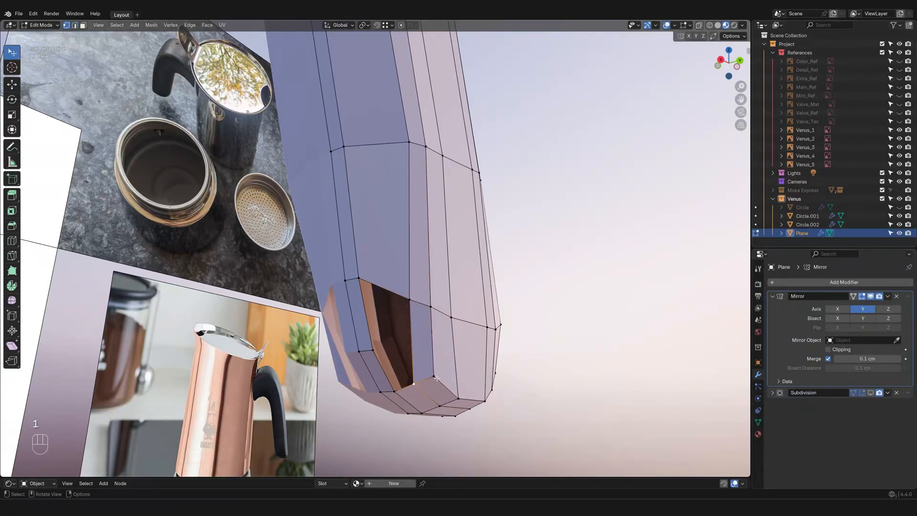
{"action": "key", "text": "v"}
{"action": "key", "text": "z"}
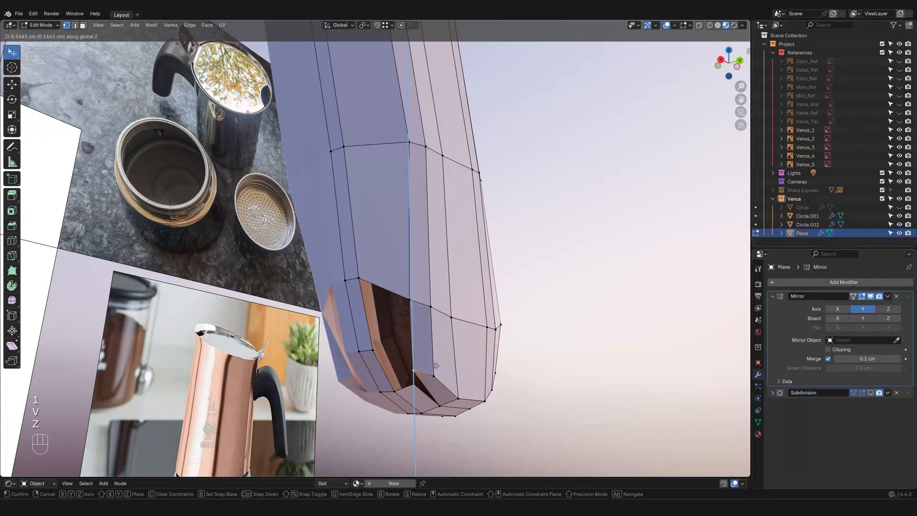
{"action": "right_click", "coordinate": [436, 363]}
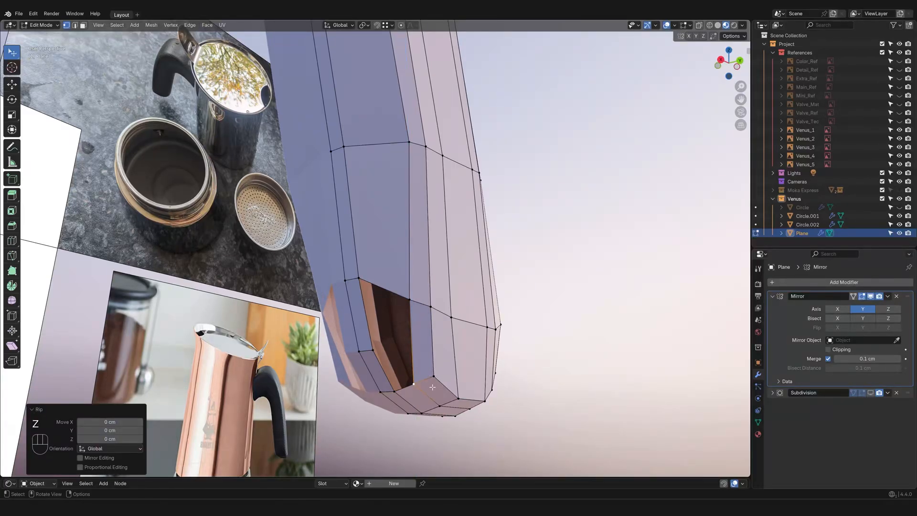
{"action": "key", "text": "v"}
{"action": "key", "text": "z"}
{"action": "left_click", "coordinate": [432, 373]}
Step: Raise the ripped bottom vertex of the narrow strip face about 0.23 cm along Z
{"action": "left_click", "coordinate": [415, 380]}
{"action": "key", "text": "g"}
{"action": "key", "text": "z"}
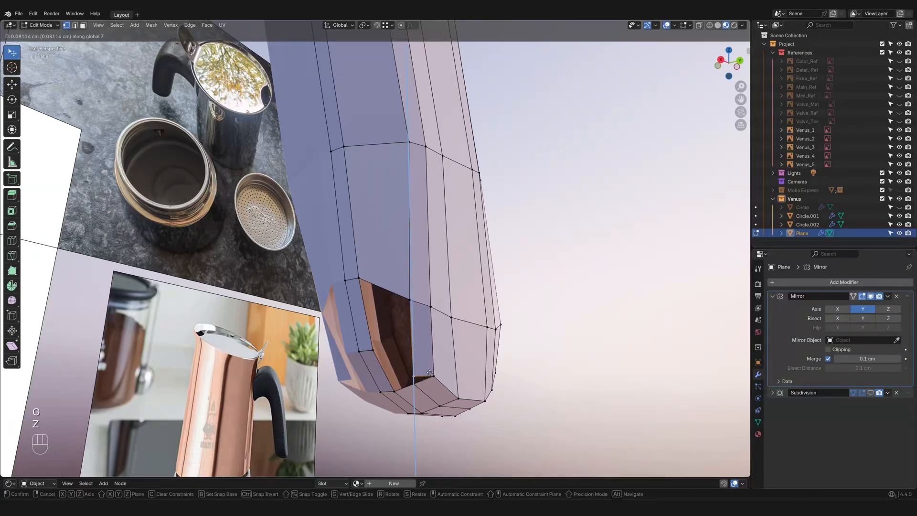
{"action": "left_click", "coordinate": [430, 360]}
{"action": "middle_click_drag", "start_coordinate": [430, 360], "coordinate": [375, 314]}
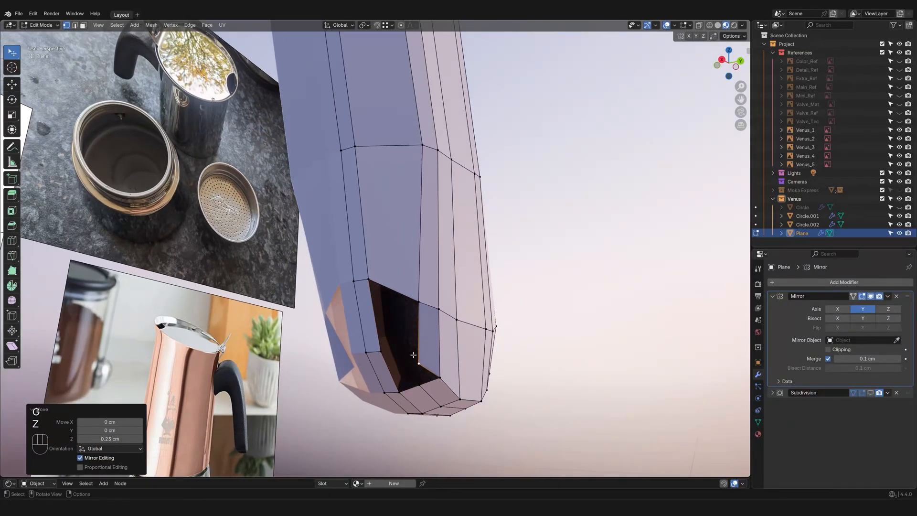
Step: Fill the face between the handle's inner strip edge and the narrow side strip, above the bottom flap
{"action": "key", "text": "2"}
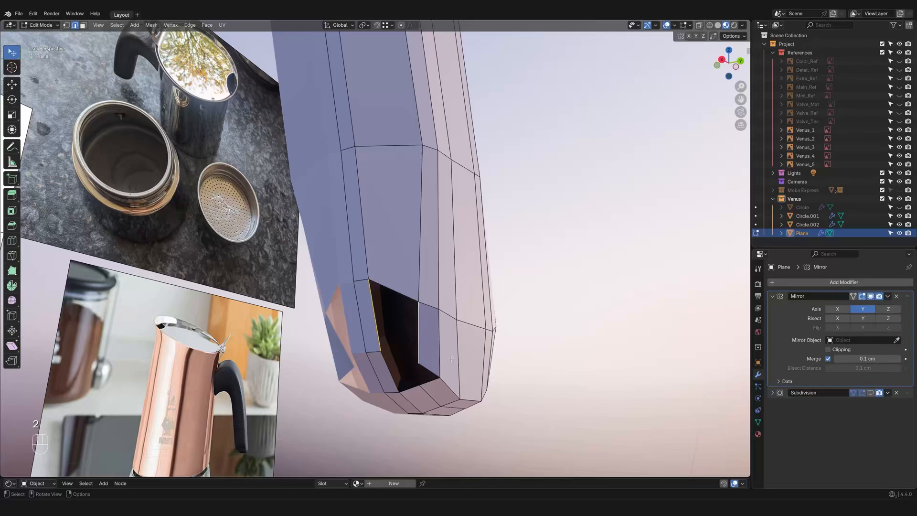
{"action": "key", "text": "f"}
{"action": "middle_click_drag", "start_coordinate": [451, 358], "coordinate": [420, 363]}
Step: In the back view, move the raised vertex about 0.23 cm along X and 0.05 cm along Z, then about -0.05 and -0.08 cm
{"action": "key", "text": "1"}
{"action": "left_click", "coordinate": [739, 63]}
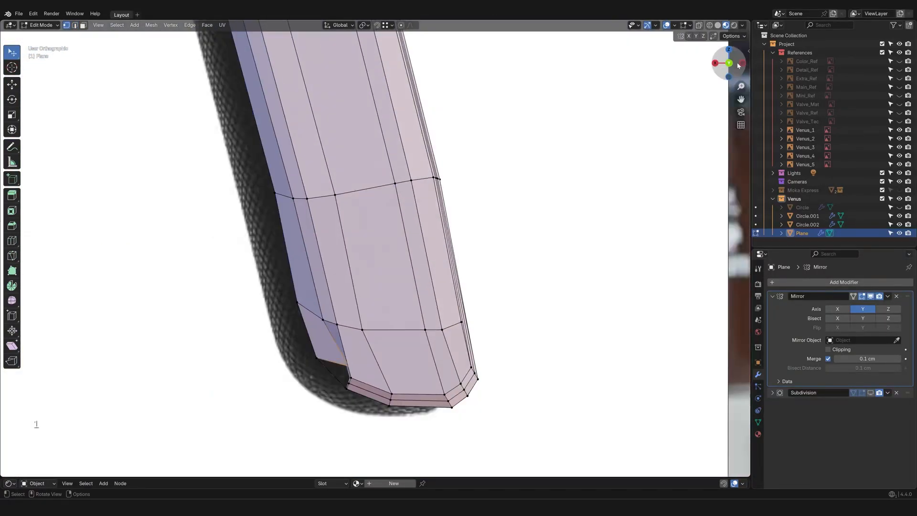
{"action": "scroll", "coordinate": [456, 338], "scroll_direction": "up", "scroll_amount": 2}
{"action": "key", "text": "g"}
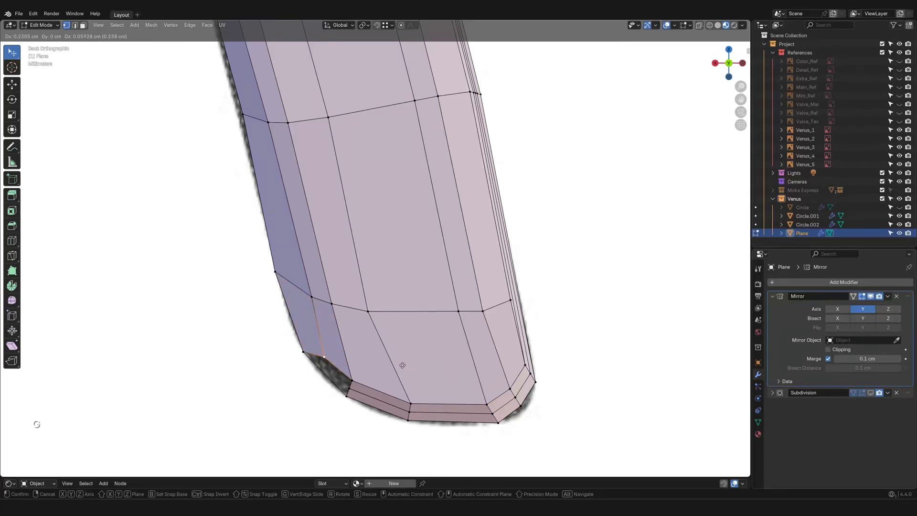
{"action": "left_click", "coordinate": [404, 360]}
{"action": "key", "text": "g"}
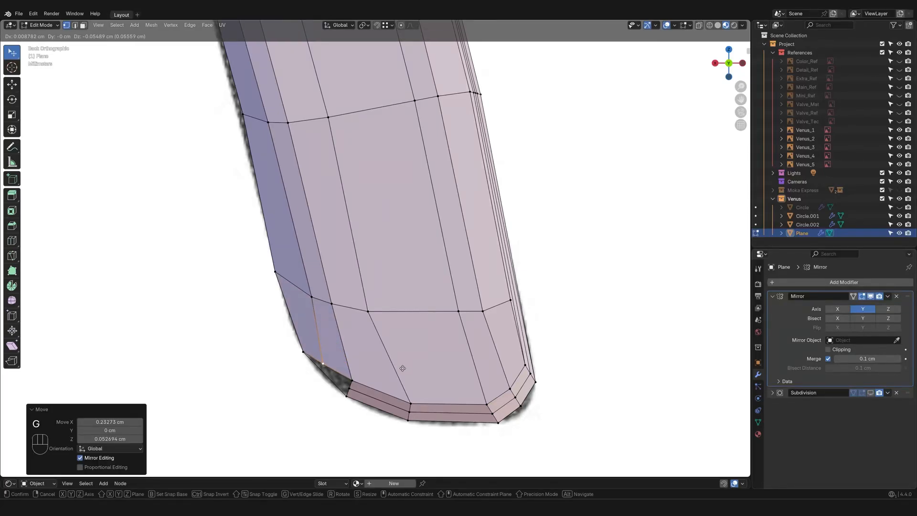
{"action": "left_click", "coordinate": [411, 372]}
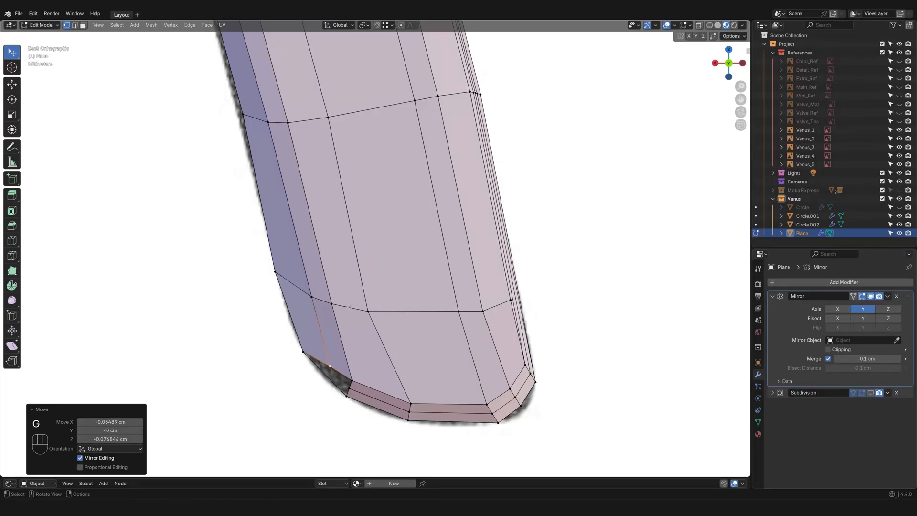
Step: Slide two vertices of the lowest side edge row along their edges, the inner one by 0.098 and the outer one by 0.013
{"action": "left_click", "coordinate": [368, 311]}
{"action": "key", "text": "g"}
{"action": "key", "text": "g"}
{"action": "left_click", "coordinate": [401, 316]}
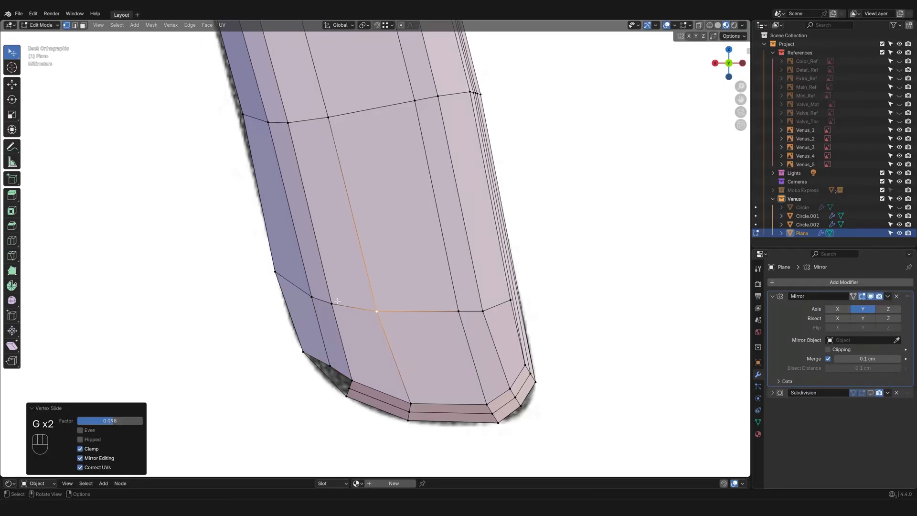
{"action": "left_click", "coordinate": [483, 311]}
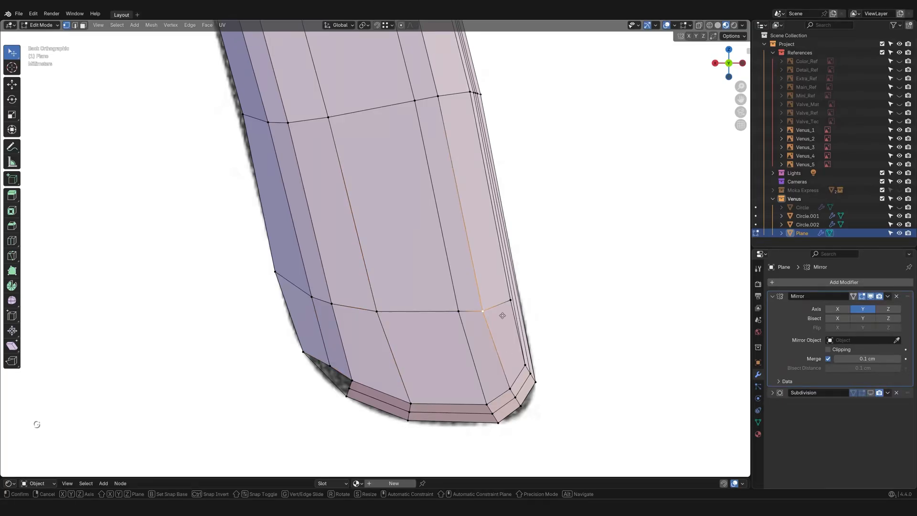
{"action": "key", "text": "g"}
{"action": "key", "text": "g"}
{"action": "left_click", "coordinate": [497, 308]}
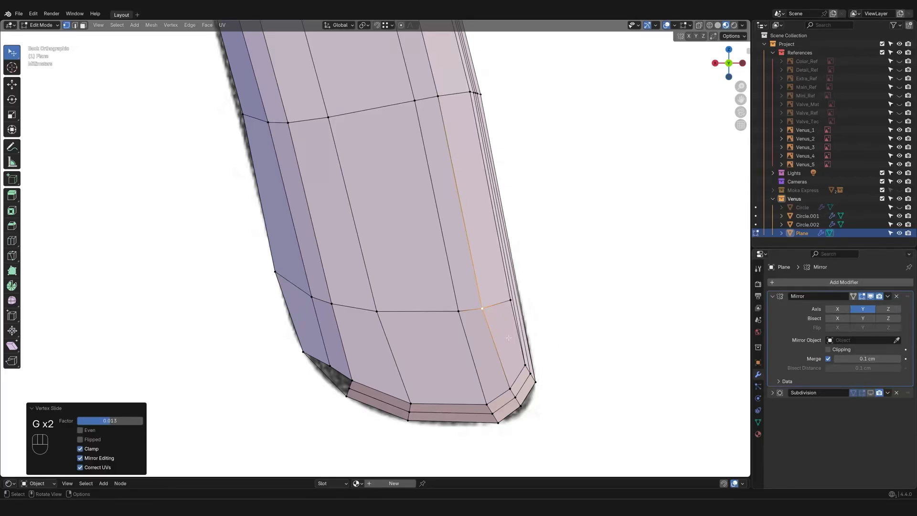
{"action": "scroll", "coordinate": [503, 321], "scroll_direction": "down", "scroll_amount": 2}
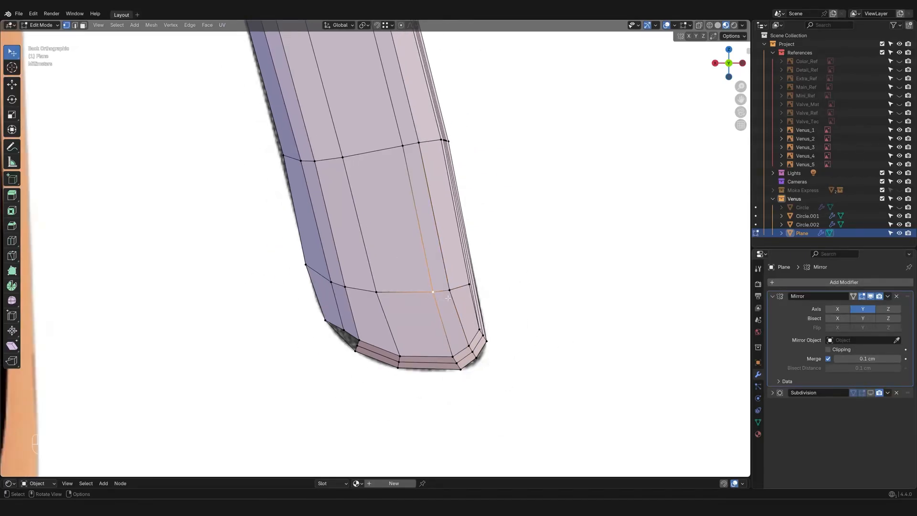
Step: In the back view, slide the two outer vertices of the lower side edge row outward along their edges, the second by about 0.12
{"action": "key", "text": "g"}
{"action": "key", "text": "g"}
{"action": "left_click", "coordinate": [451, 298]}
{"action": "left_click", "coordinate": [449, 290]}
{"action": "key", "text": "g"}
{"action": "key", "text": "g"}
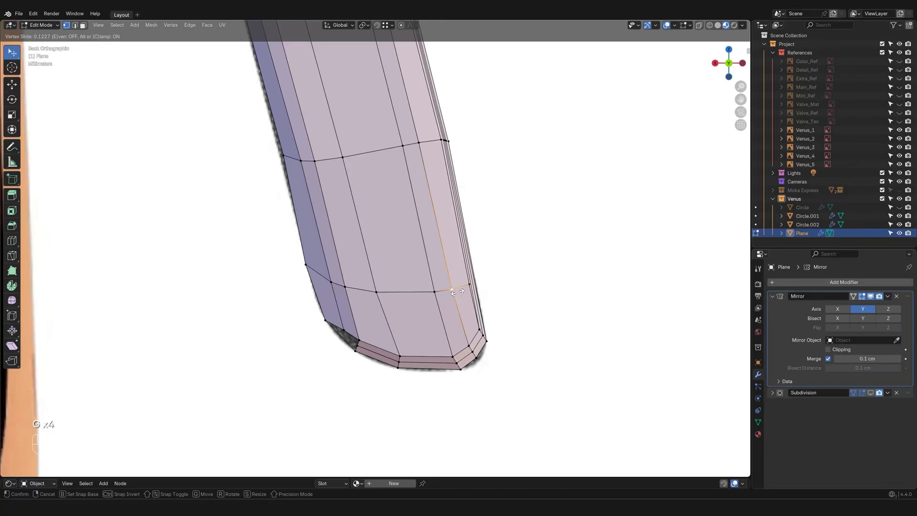
{"action": "left_click", "coordinate": [459, 291]}
Step: Move the vertices beside the underside gap outward, shifting the upper one about 0.12 cm along X and 0.09 cm along Y
{"action": "middle_click_drag", "start_coordinate": [497, 225], "coordinate": [530, 260], "text": "shift"}
{"action": "middle_click_drag", "start_coordinate": [563, 344], "coordinate": [435, 253], "text": "shift"}
{"action": "scroll", "coordinate": [531, 287], "scroll_direction": "up", "scroll_amount": 4}
{"action": "scroll", "coordinate": [531, 287], "scroll_direction": "down", "scroll_amount": 5}
{"action": "scroll", "coordinate": [410, 277], "scroll_direction": "up", "scroll_amount": 5}
{"action": "middle_click_drag", "start_coordinate": [407, 280], "coordinate": [457, 232], "text": "shift"}
{"action": "left_click", "coordinate": [418, 188]}
{"action": "middle_click_drag", "start_coordinate": [419, 188], "coordinate": [422, 278]}
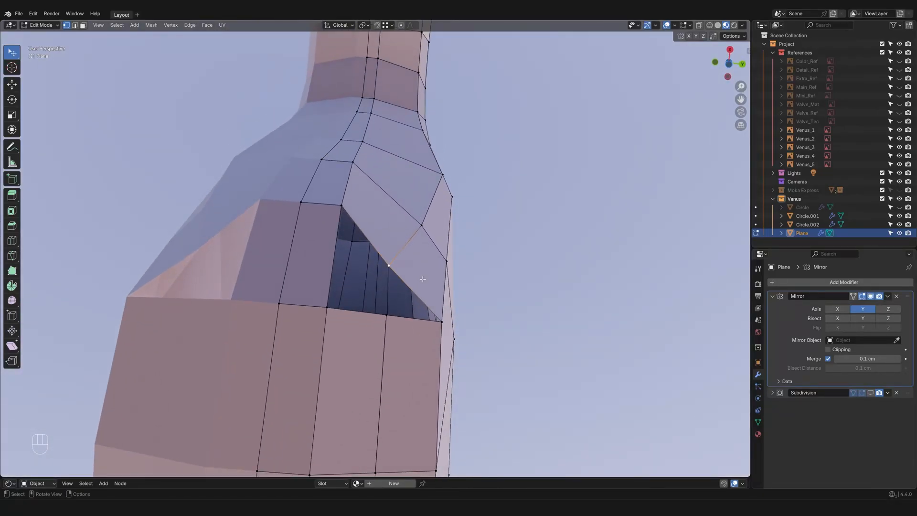
{"action": "key", "text": "g"}
{"action": "key", "text": "g"}
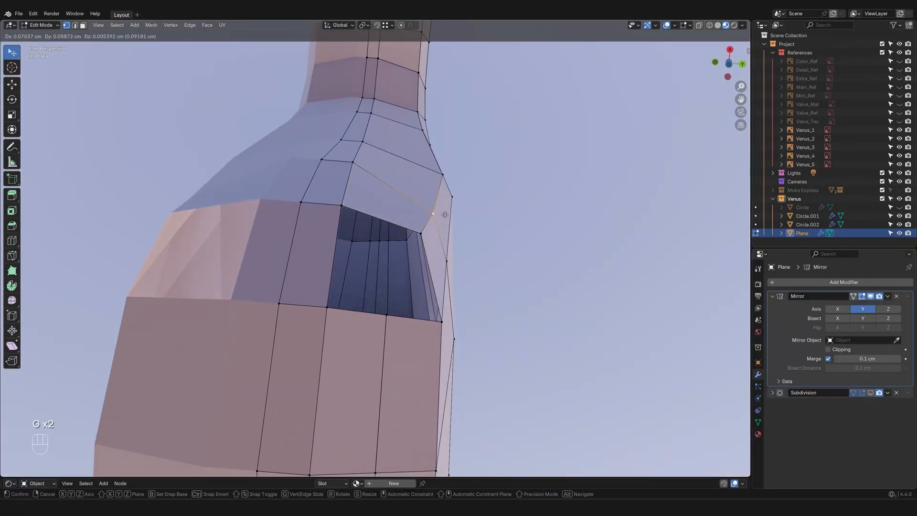
{"action": "left_click", "coordinate": [446, 171]}
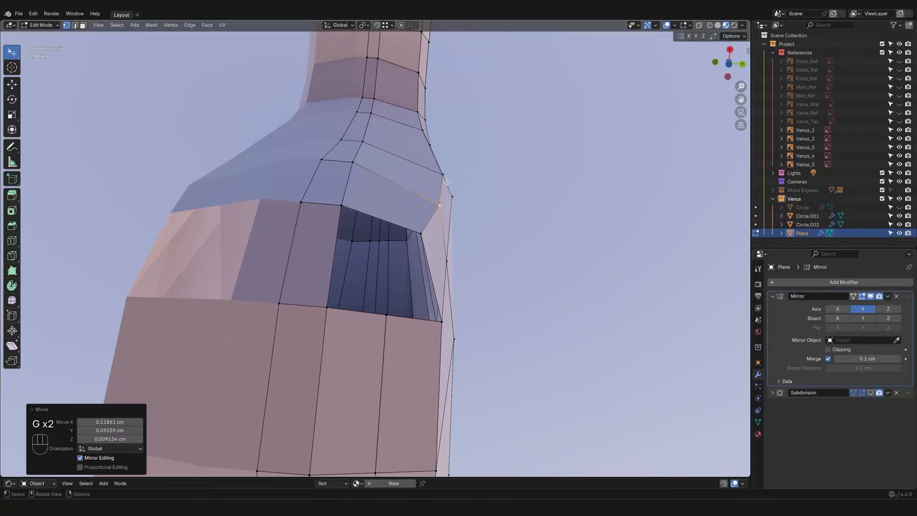
Step: Move the next side vertex above about -0.09 cm along Y, and the gap's outer corner vertex about 0.09 cm along Y
{"action": "key", "text": "g"}
{"action": "key", "text": "y"}
{"action": "left_click", "coordinate": [472, 170]}
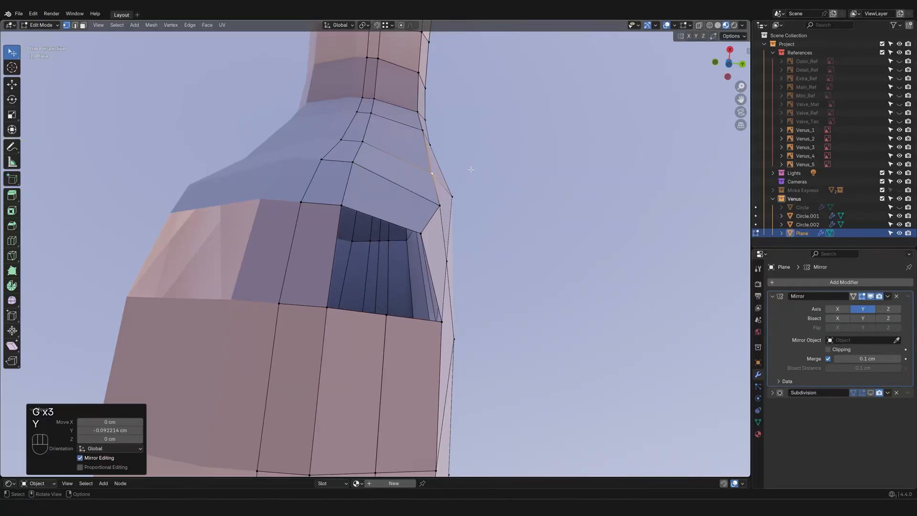
{"action": "left_click", "coordinate": [425, 232]}
{"action": "key", "text": "g"}
{"action": "key", "text": "y"}
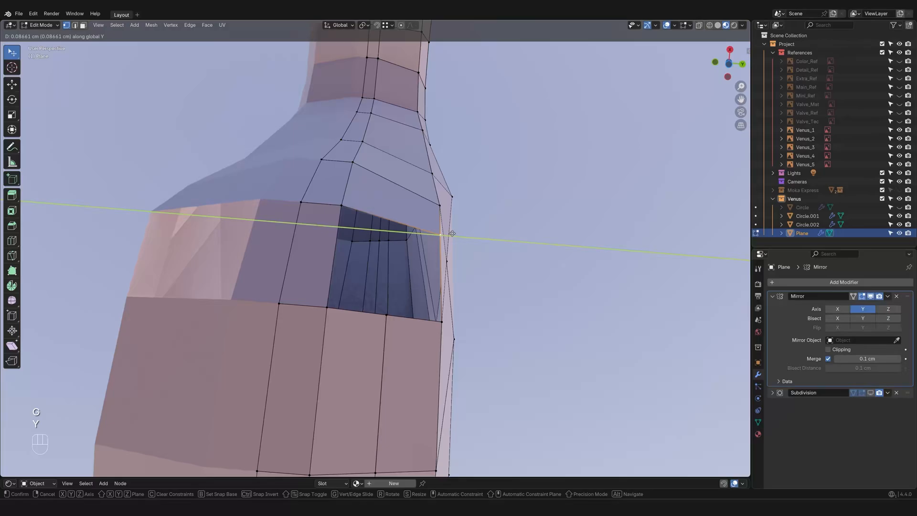
{"action": "left_click", "coordinate": [451, 236]}
Step: Slide the gap's outer corner vertex along its edge by a factor of 0.169
{"action": "middle_click_drag", "start_coordinate": [450, 236], "coordinate": [435, 343]}
{"action": "key", "text": "g"}
{"action": "key", "text": "g"}
{"action": "left_click", "coordinate": [421, 315]}
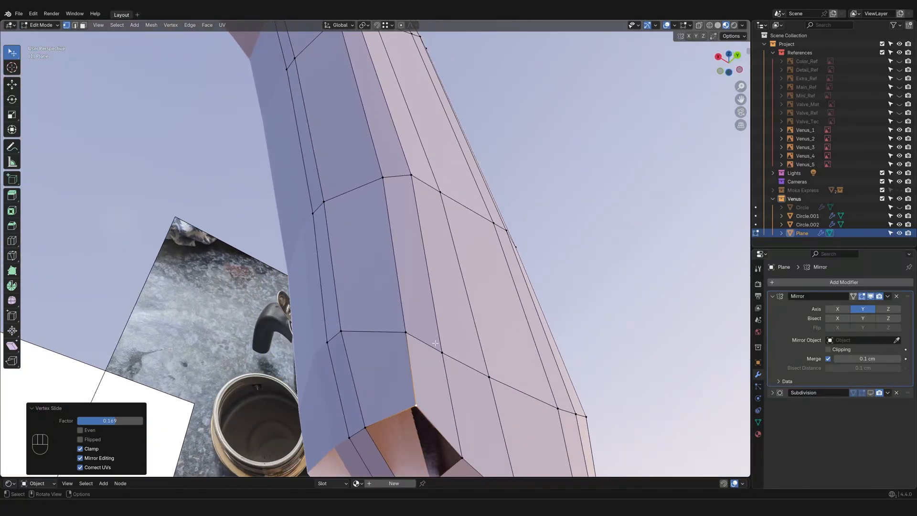
Step: Insert a centred loop cut in the strip above the underside gap and fill the gap with two faces
{"action": "key", "text": "ctrl+r"}
{"action": "left_click", "coordinate": [368, 333]}
{"action": "right_click", "coordinate": [368, 333]}
{"action": "middle_click_drag", "start_coordinate": [369, 333], "coordinate": [430, 340]}
{"action": "key", "text": "2"}
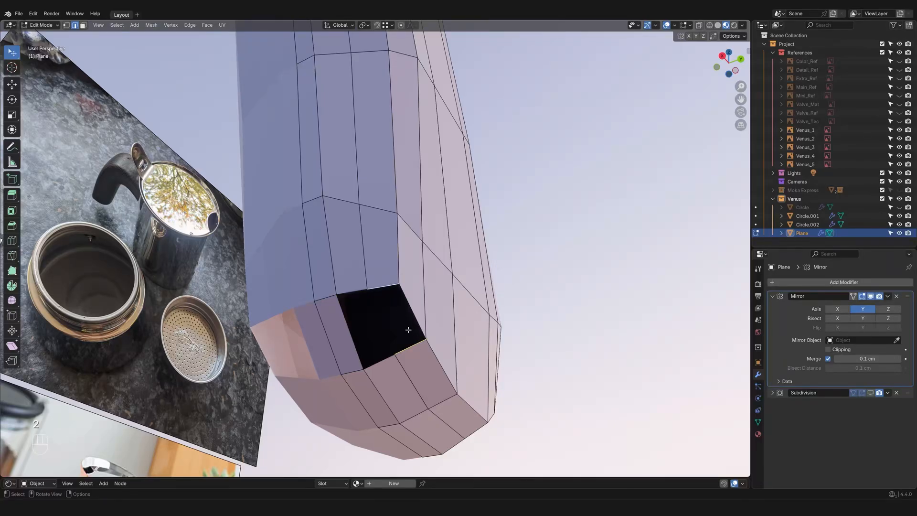
{"action": "key", "text": "f"}
{"action": "left_click", "coordinate": [379, 358]}
{"action": "key", "text": "f"}
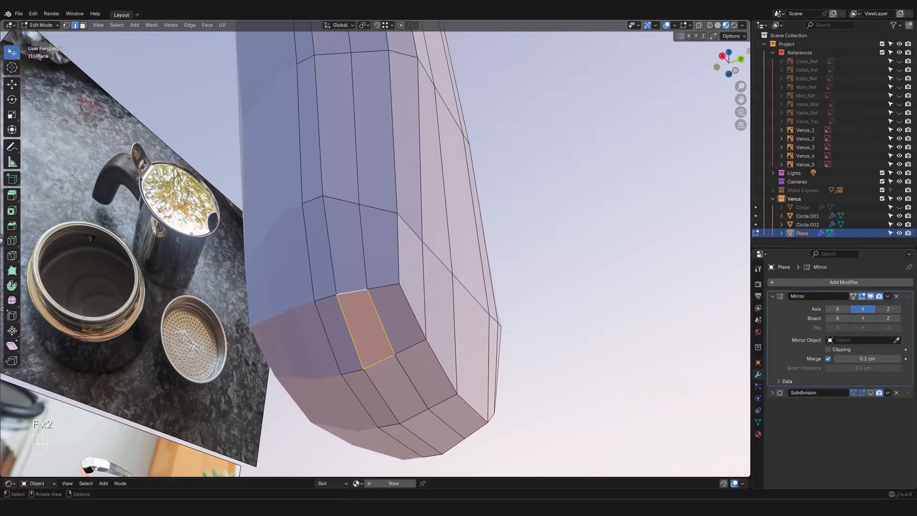
Step: Recalculate the normals of the whole handle mesh and turn on the Subdivision modifier's viewport display
{"action": "middle_click_drag", "start_coordinate": [354, 288], "coordinate": [674, 316]}
{"action": "key", "text": "a"}
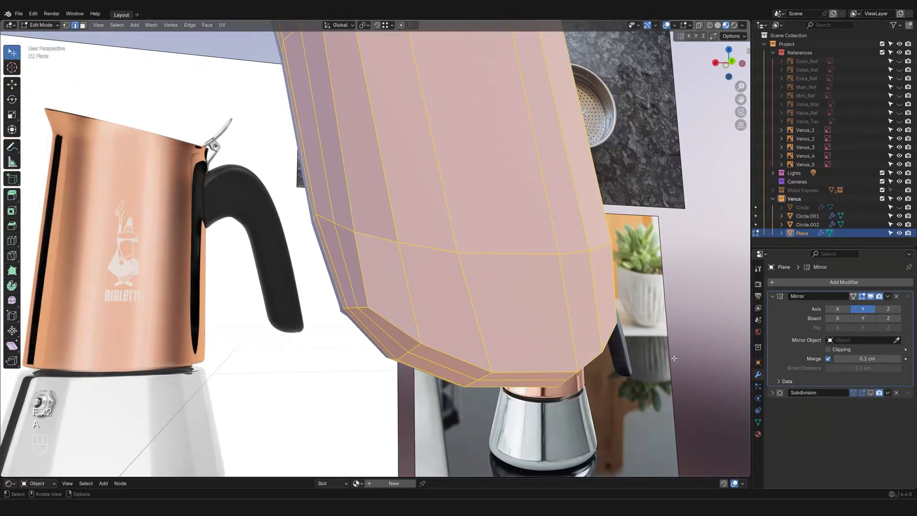
{"action": "key", "text": "shift+n"}
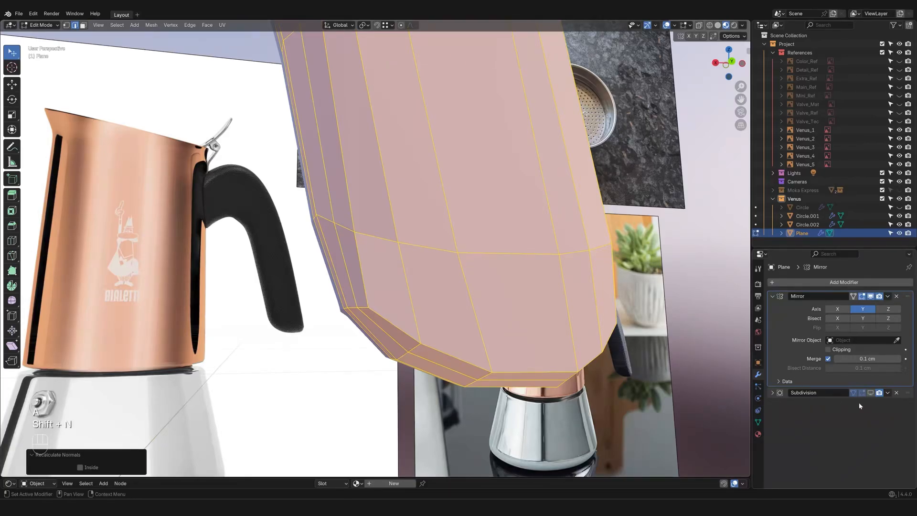
{"action": "left_click", "coordinate": [871, 393]}
{"action": "scroll", "coordinate": [430, 229], "scroll_direction": "down", "scroll_amount": 6}
{"action": "middle_click_drag", "start_coordinate": [430, 230], "coordinate": [316, 217]}
{"action": "left_click", "coordinate": [493, 239]}
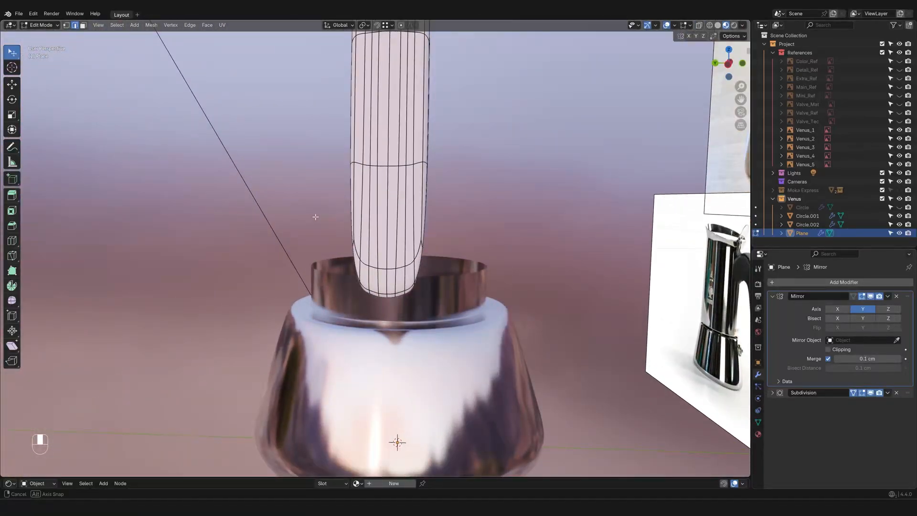
Step: In the left view, raise the side vertex of the lower end about 0.04 cm along Z with proportional editing, influence about 0.7 cm
{"action": "left_click", "coordinate": [729, 64]}
{"action": "scroll", "coordinate": [424, 282], "scroll_direction": "up", "scroll_amount": 4}
{"action": "middle_click_drag", "start_coordinate": [403, 270], "coordinate": [413, 332], "text": "shift"}
{"action": "scroll", "coordinate": [428, 333], "scroll_direction": "up", "scroll_amount": 2}
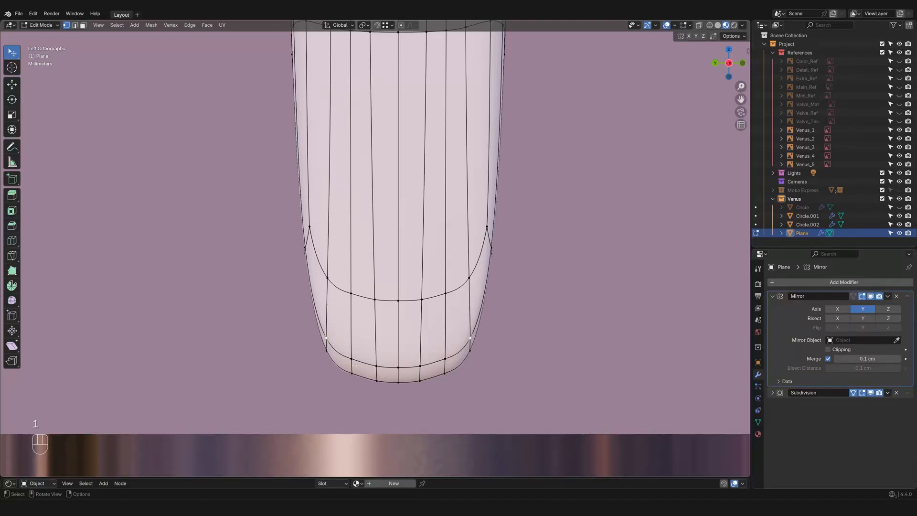
{"action": "key", "text": "o"}
{"action": "key", "text": "g"}
{"action": "key", "text": "z"}
{"action": "scroll", "coordinate": [355, 356], "scroll_direction": "up", "scroll_amount": 8}
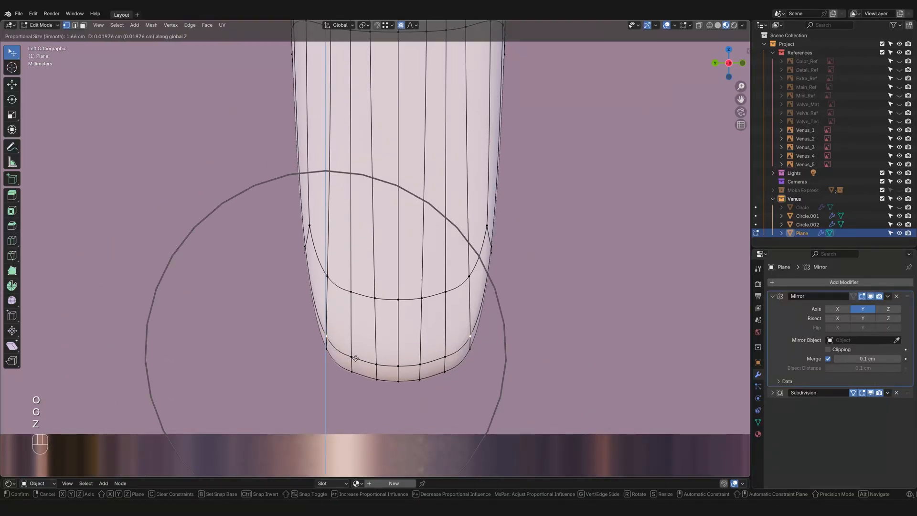
{"action": "scroll", "coordinate": [354, 356], "scroll_direction": "up", "scroll_amount": 7}
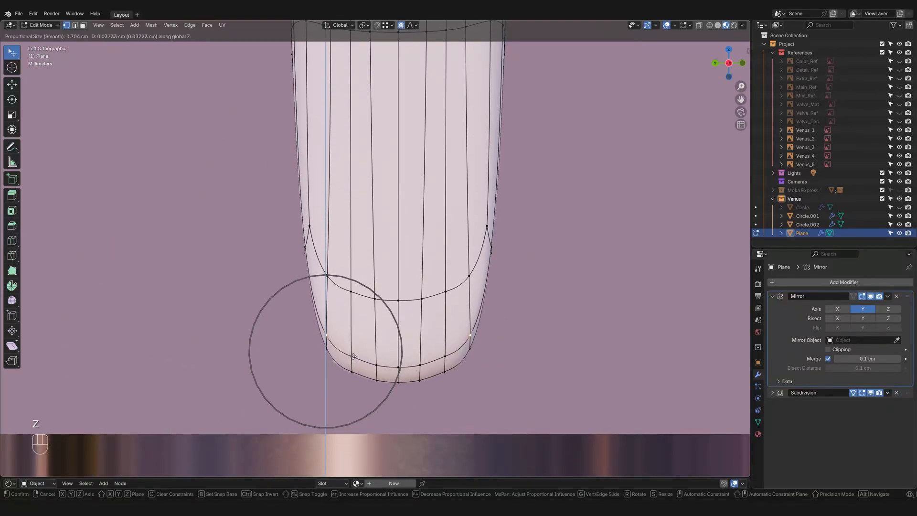
{"action": "left_click", "coordinate": [352, 357]}
Step: With proportional editing, lower the outer vertex of the bottom edge slightly along Z and raise its inner neighbour about 0.03 cm
{"action": "left_click", "coordinate": [359, 366]}
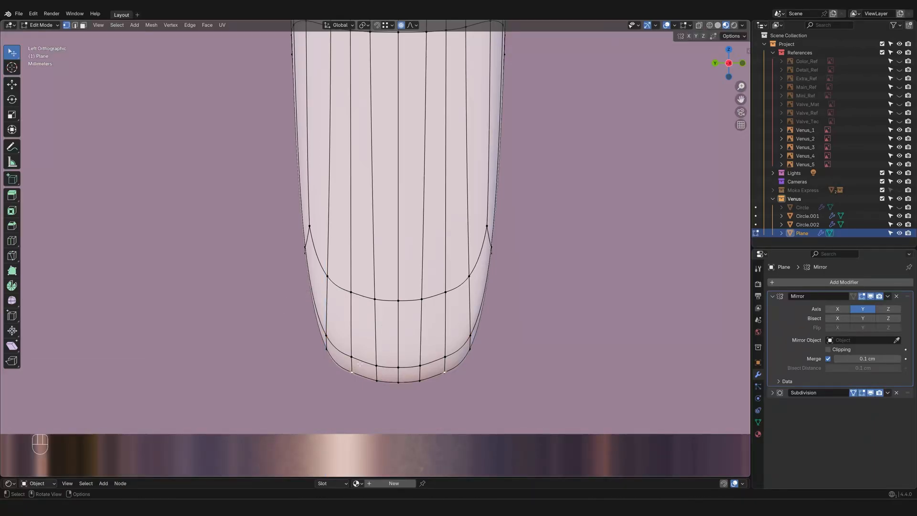
{"action": "key", "text": "g"}
{"action": "key", "text": "z"}
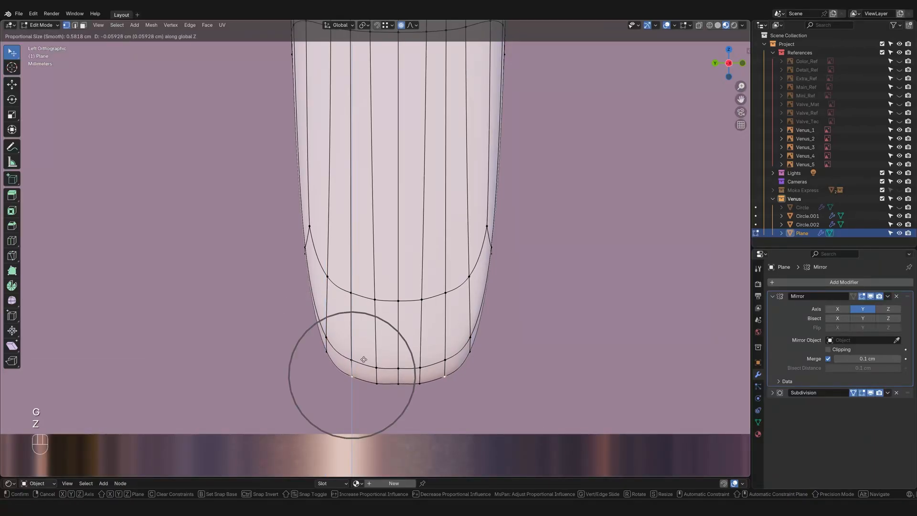
{"action": "left_click", "coordinate": [363, 357]}
{"action": "left_click", "coordinate": [377, 383]}
{"action": "key", "text": "g"}
{"action": "key", "text": "z"}
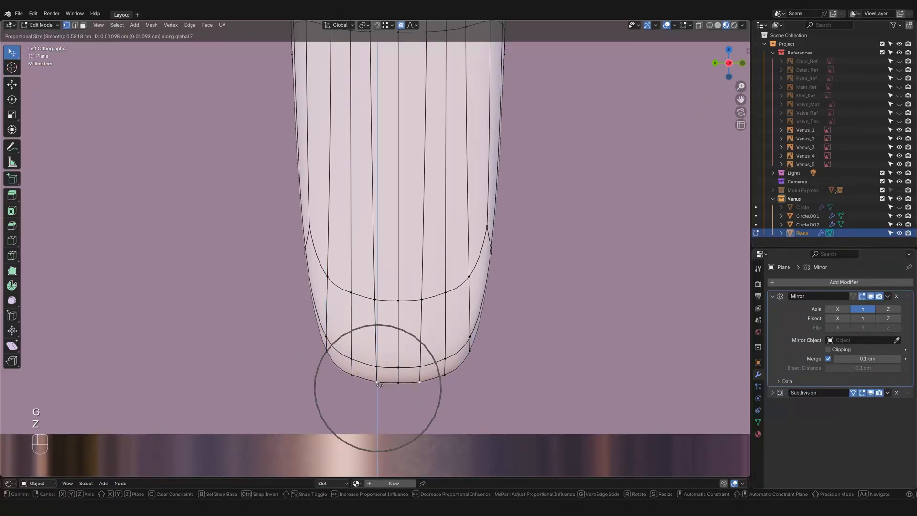
{"action": "left_click", "coordinate": [380, 383]}
Step: Examine the smoothed handle's outline and rounded end against the reference image, and its shape from the left and above
{"action": "scroll", "coordinate": [381, 368], "scroll_direction": "down", "scroll_amount": 5}
{"action": "middle_click_drag", "start_coordinate": [386, 205], "coordinate": [721, 109], "text": "shift"}
{"action": "scroll", "coordinate": [388, 299], "scroll_direction": "down", "scroll_amount": 3}
{"action": "scroll", "coordinate": [387, 340], "scroll_direction": "down", "scroll_amount": 3}
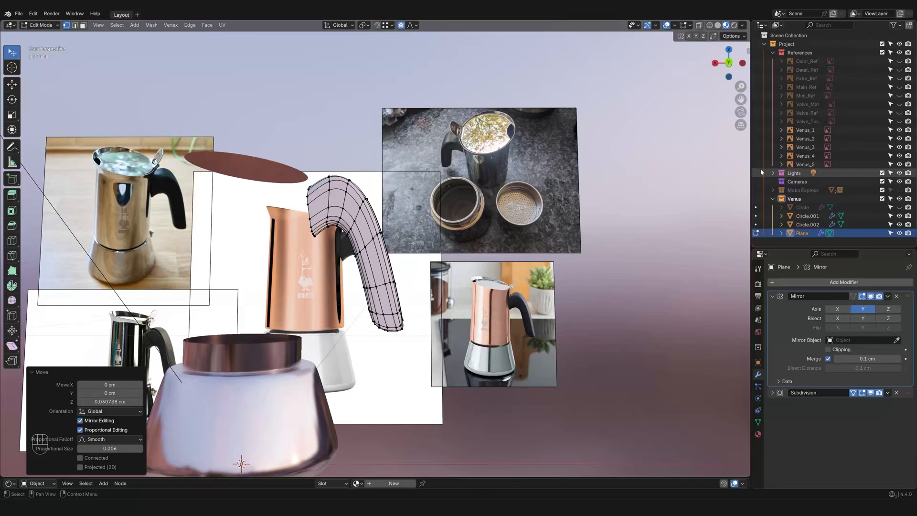
{"action": "middle_click_drag", "start_coordinate": [728, 179], "coordinate": [443, 241]}
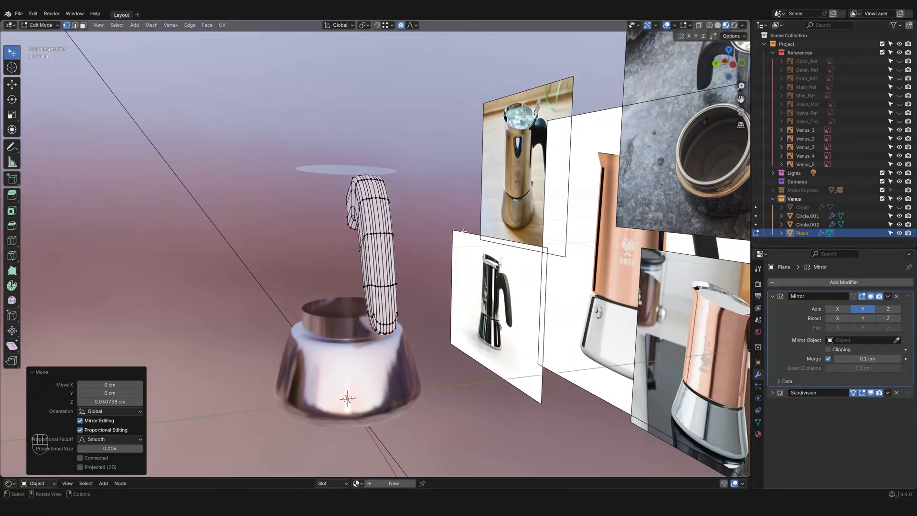
{"action": "left_click", "coordinate": [716, 64]}
{"action": "scroll", "coordinate": [442, 290], "scroll_direction": "up", "scroll_amount": 5}
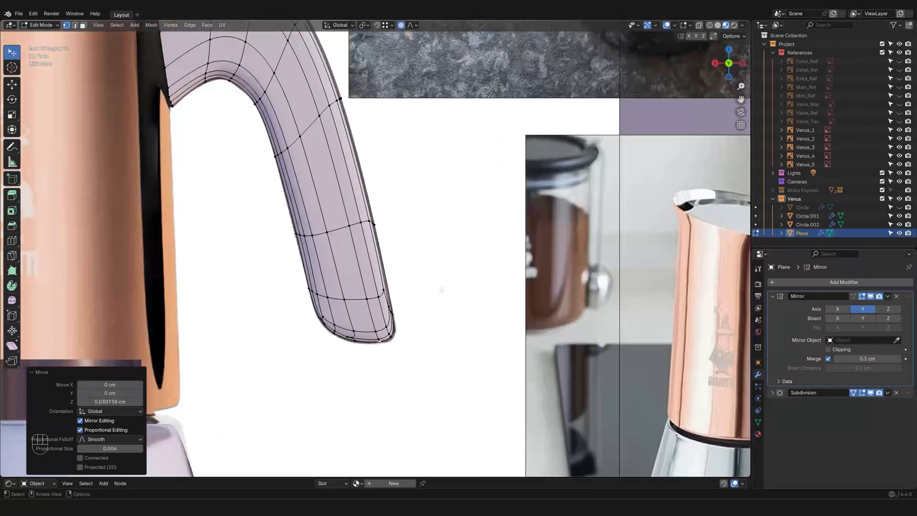
{"action": "scroll", "coordinate": [442, 290], "scroll_direction": "up", "scroll_amount": 3}
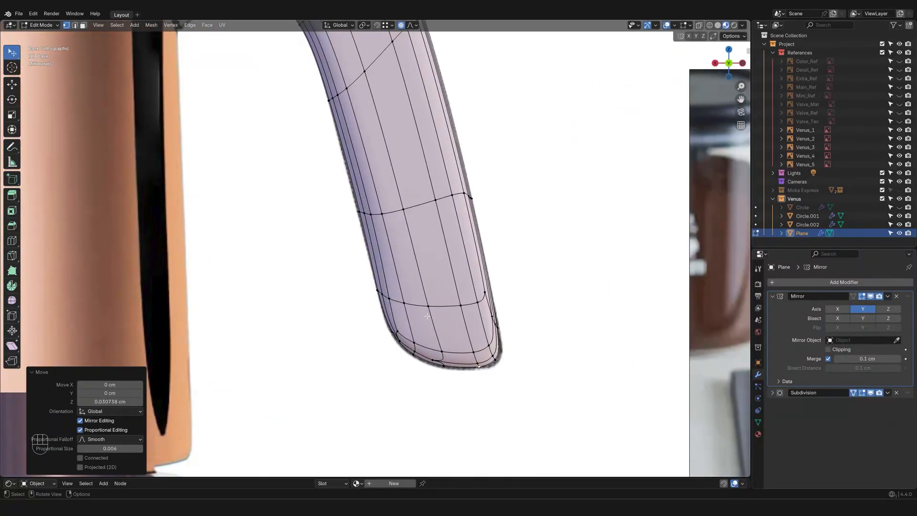
{"action": "scroll", "coordinate": [427, 317], "scroll_direction": "down", "scroll_amount": 5}
{"action": "middle_click_drag", "start_coordinate": [427, 316], "coordinate": [503, 305]}
{"action": "scroll", "coordinate": [482, 296], "scroll_direction": "up", "scroll_amount": 4}
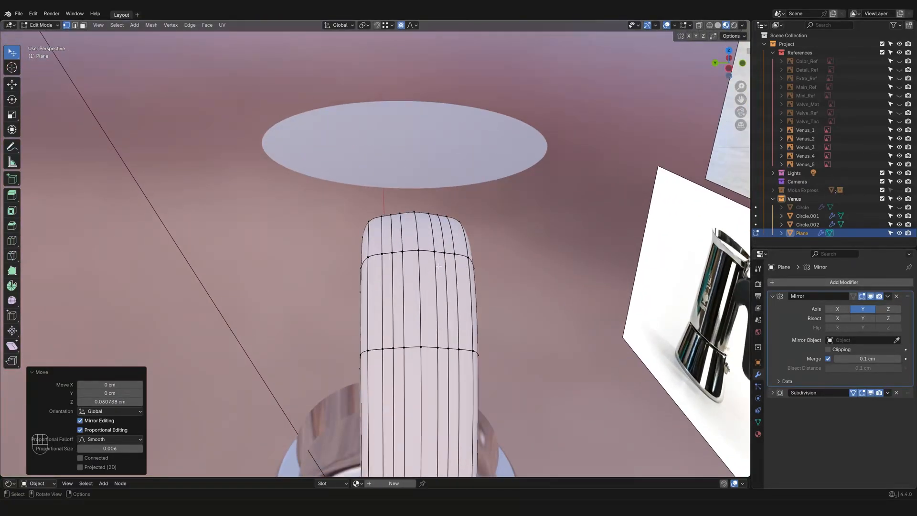
Step: Select the face loop running along the handle's flat side and view it from the left
{"action": "key", "text": "3"}
{"action": "left_click", "coordinate": [363, 258], "text": "alt"}
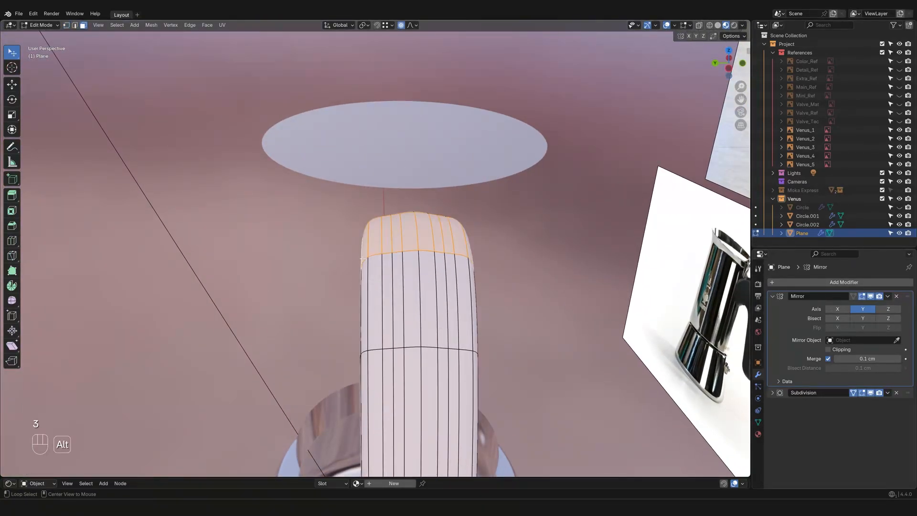
{"action": "left_click", "coordinate": [364, 260], "text": "alt"}
{"action": "scroll", "coordinate": [441, 303], "scroll_direction": "down", "scroll_amount": 4}
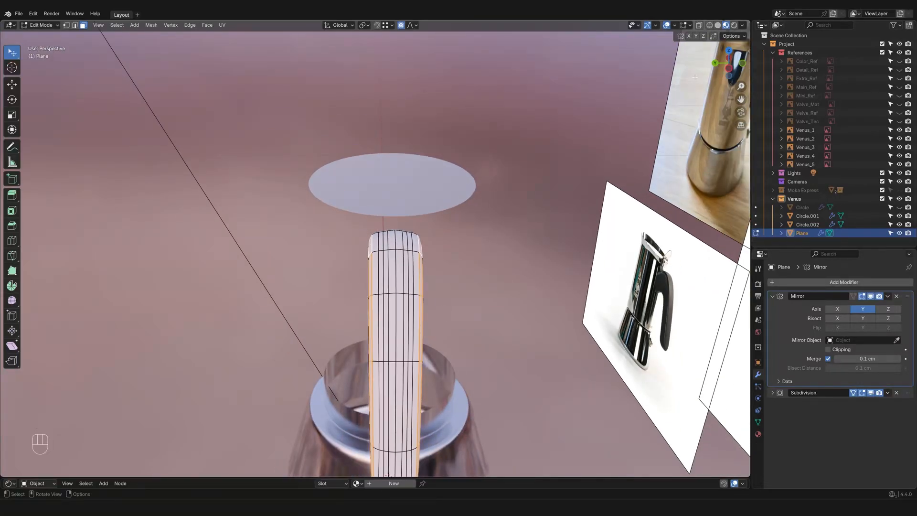
{"action": "left_click", "coordinate": [729, 70]}
{"action": "key", "text": "g"}
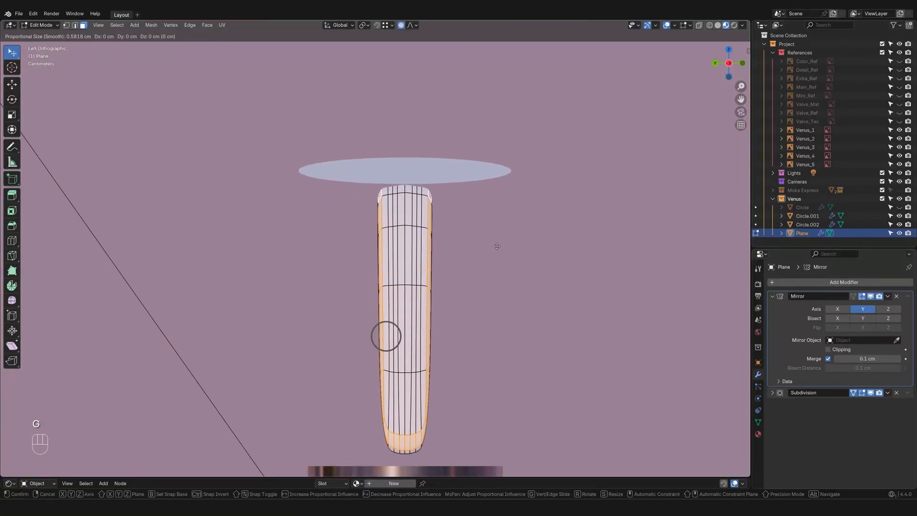
{"action": "key", "text": "x"}
{"action": "right_click", "coordinate": [495, 246]}
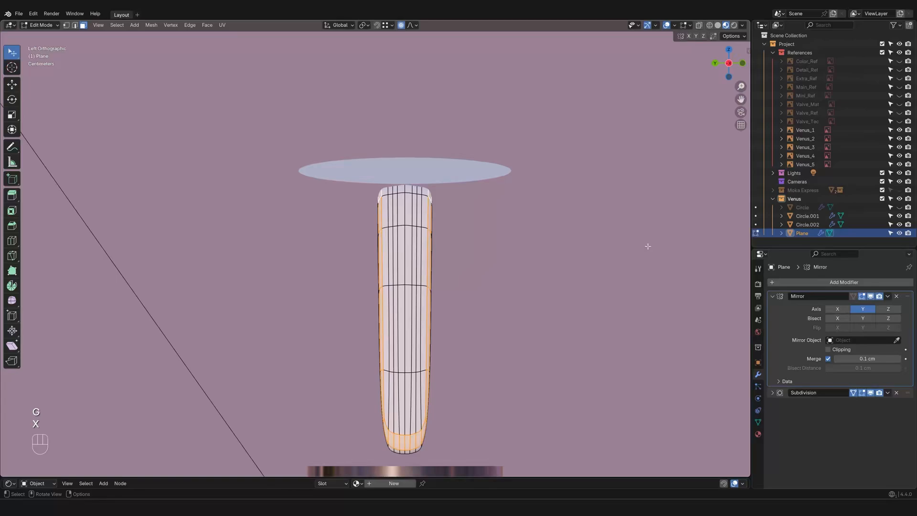
Step: Enable clipping on the Mirror modifier and widen the handle by moving the side faces about 0.09 cm along Y with proportional editing
{"action": "left_click", "coordinate": [829, 350]}
{"action": "key", "text": "g"}
{"action": "key", "text": "y"}
{"action": "scroll", "coordinate": [495, 238], "scroll_direction": "down", "scroll_amount": 10}
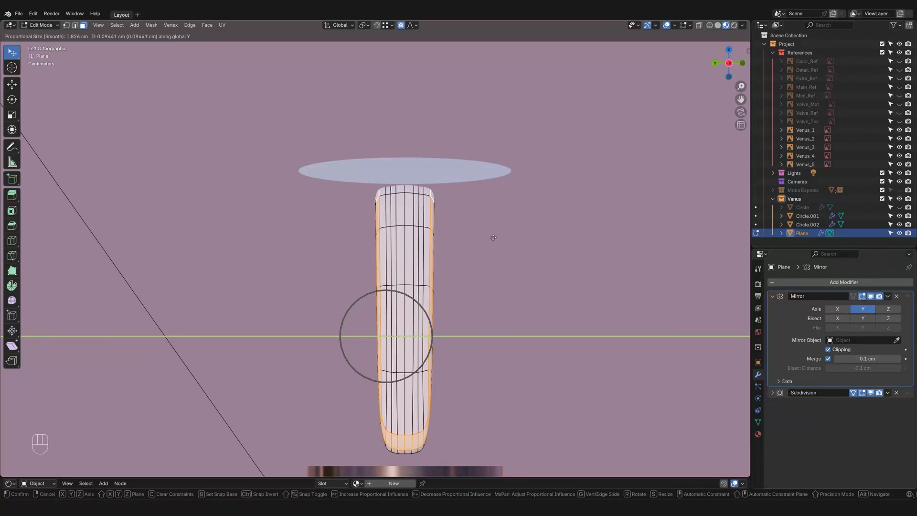
{"action": "left_click", "coordinate": [494, 237]}
{"action": "left_click", "coordinate": [526, 251]}
{"action": "middle_click_drag", "start_coordinate": [529, 320], "coordinate": [526, 306], "text": "shift"}
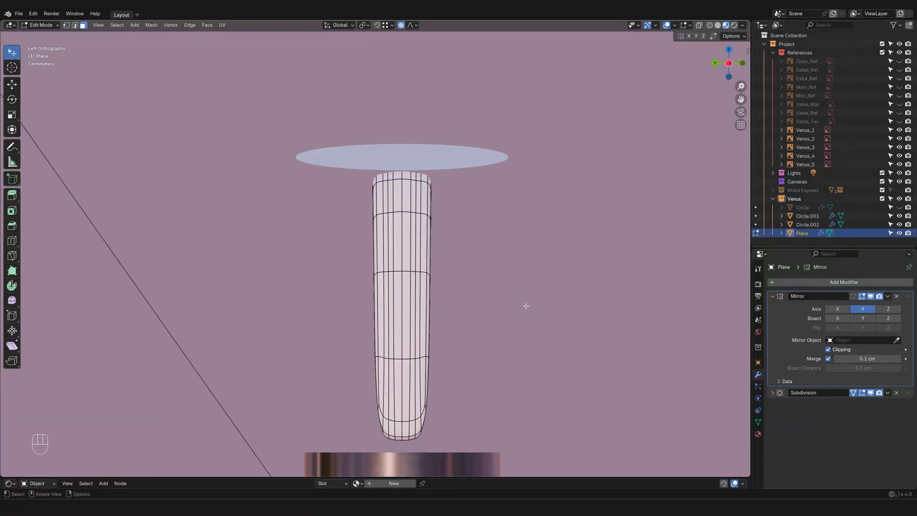
Step: Select the whole mesh, leave Edit Mode in the back view, and select the handle object
{"action": "key", "text": "a"}
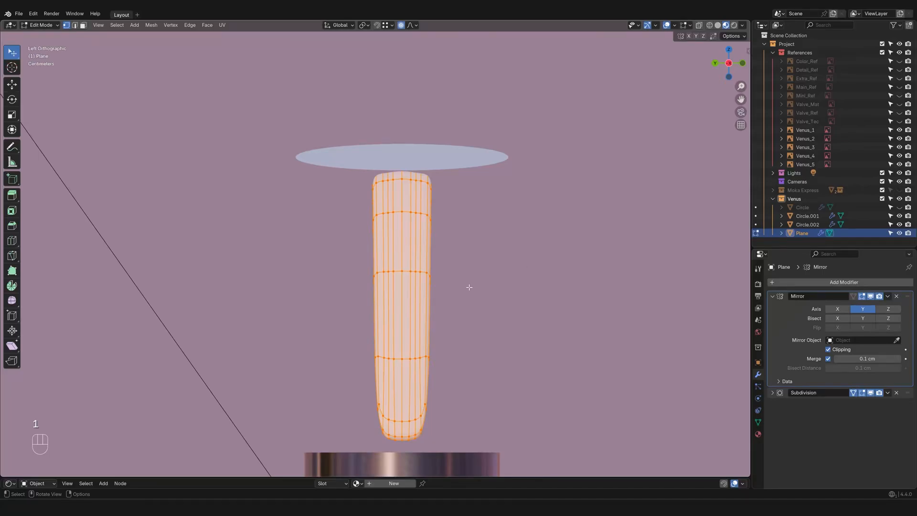
{"action": "middle_click_drag", "start_coordinate": [469, 287], "coordinate": [581, 299]}
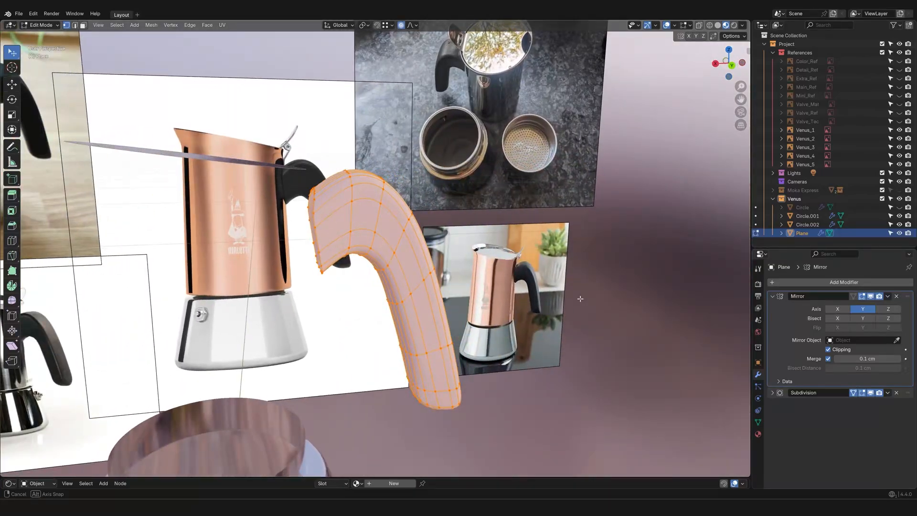
{"action": "left_click", "coordinate": [731, 65]}
{"action": "key", "text": "Tab"}
{"action": "left_click", "coordinate": [507, 352]}
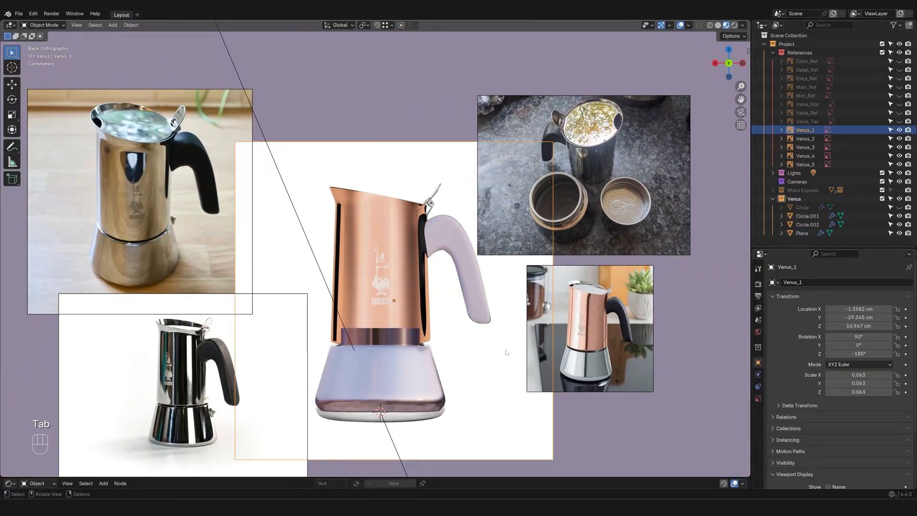
{"action": "left_click", "coordinate": [469, 266]}
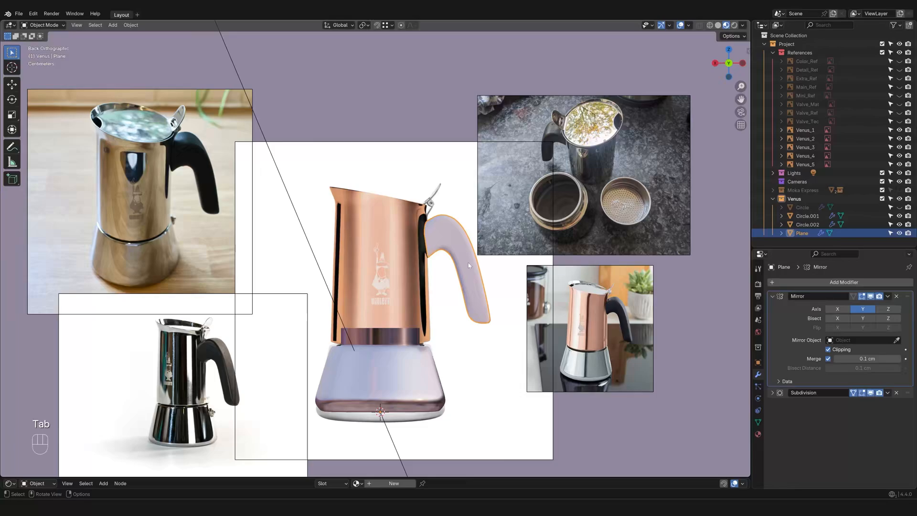
{"action": "left_click", "coordinate": [758, 434]}
{"action": "left_click", "coordinate": [909, 282]}
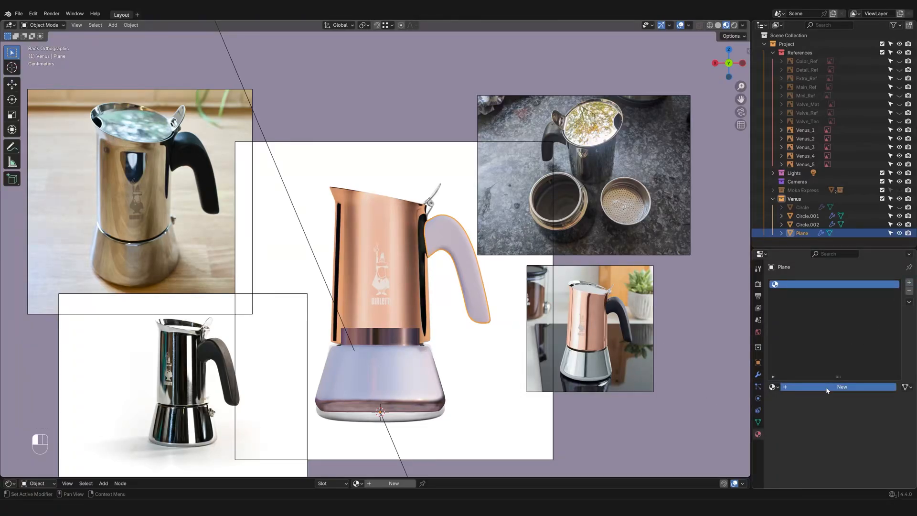
{"action": "left_click", "coordinate": [817, 388]}
{"action": "double_click", "coordinate": [801, 387]}
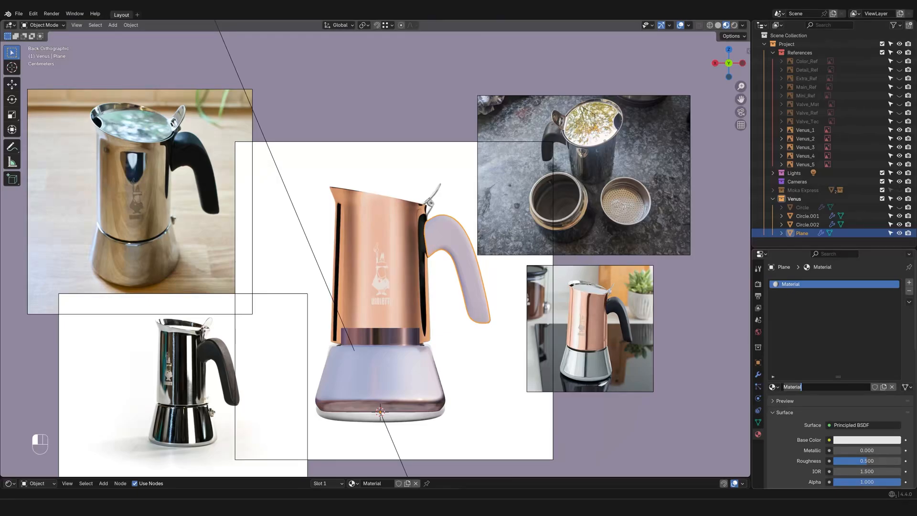
{"action": "left_click", "coordinate": [814, 338]}
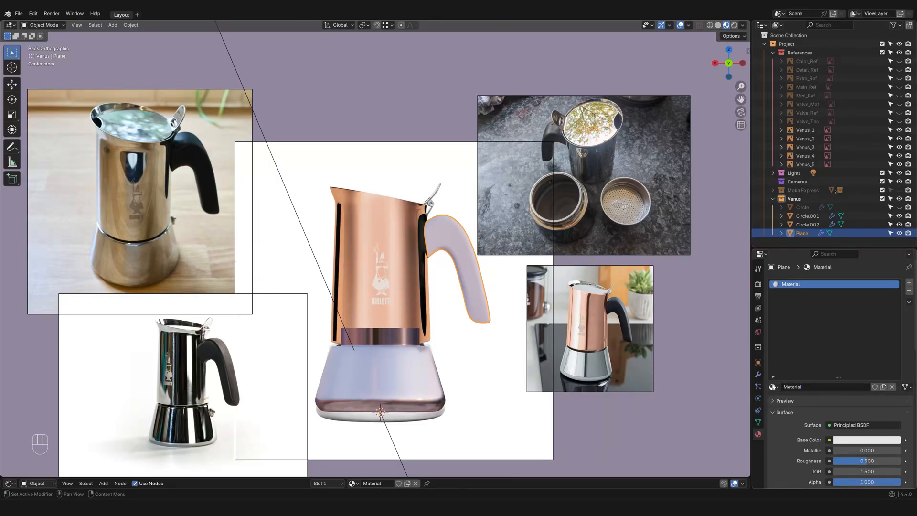
{"action": "left_click", "coordinate": [909, 293]}
Step: Assign the existing M_Plastic material to the handle
{"action": "left_click", "coordinate": [773, 387]}
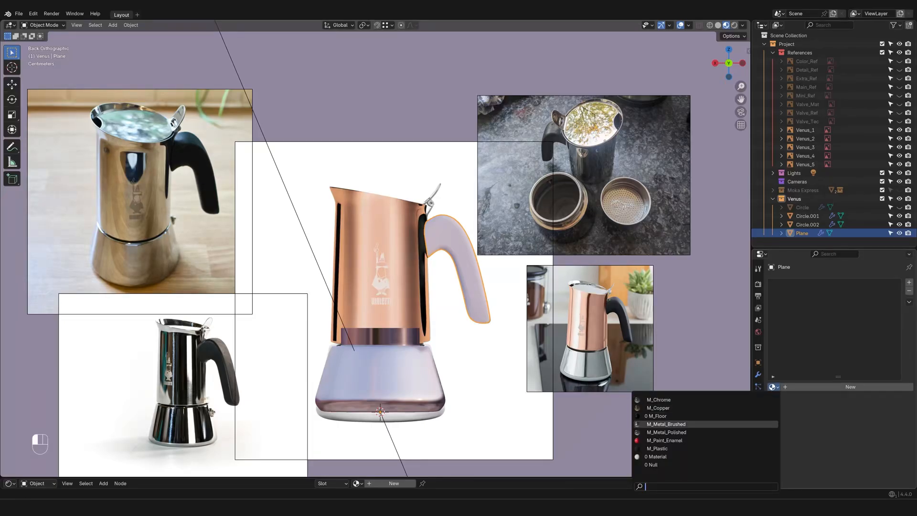
{"action": "left_click", "coordinate": [737, 450]}
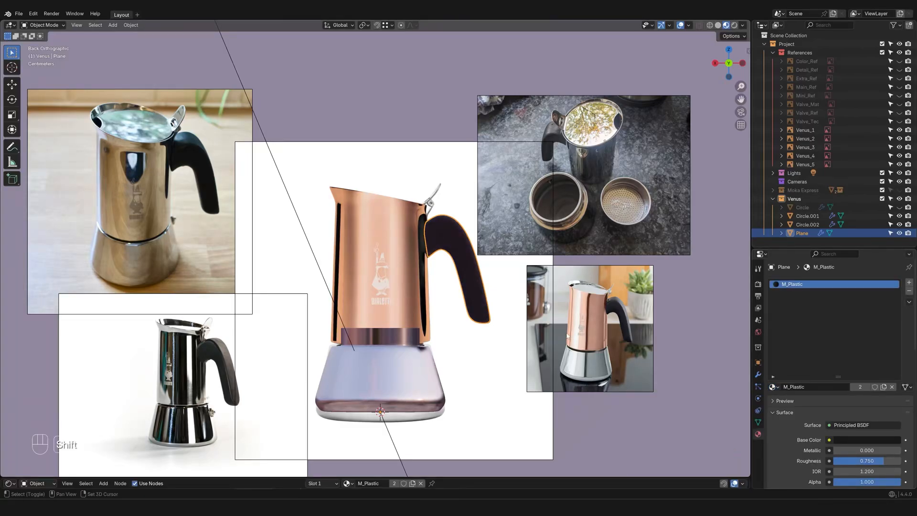
Step: Examine the handle's shape and surface texture in the reference photos of the copper pot and the disassembled pot
{"action": "middle_click_drag", "start_coordinate": [567, 336], "coordinate": [537, 353], "text": "shift"}
{"action": "middle_click_drag", "start_coordinate": [303, 181], "coordinate": [168, 93], "text": "shift"}
{"action": "scroll", "coordinate": [438, 251], "scroll_direction": "up", "scroll_amount": 10}
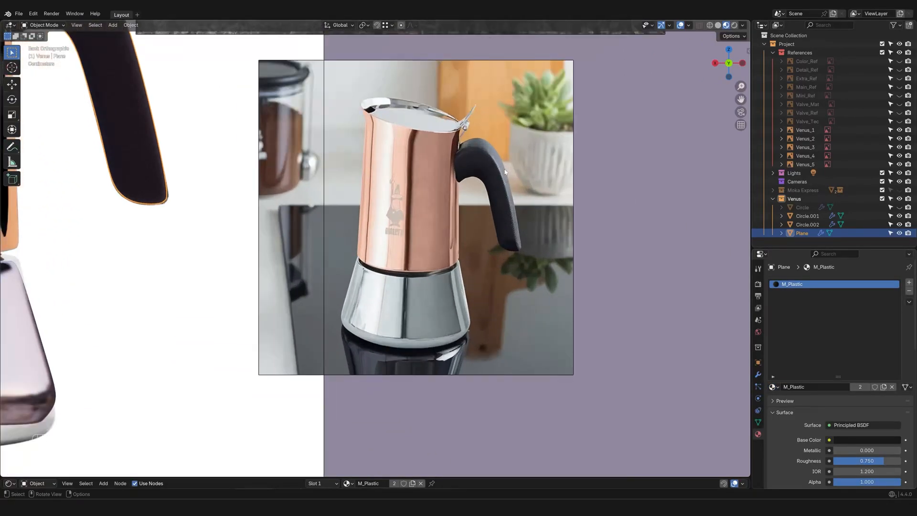
{"action": "scroll", "coordinate": [458, 225], "scroll_direction": "down", "scroll_amount": 9}
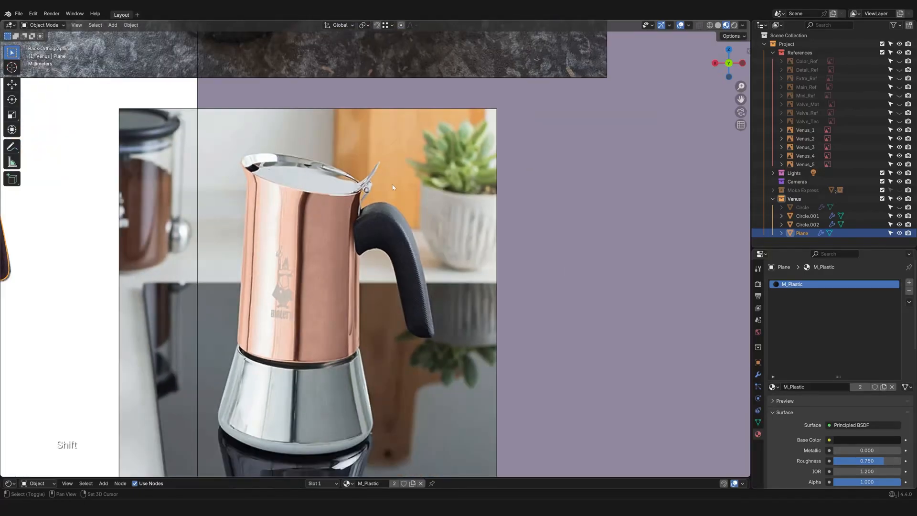
{"action": "middle_click_drag", "start_coordinate": [392, 184], "coordinate": [443, 346], "text": "shift"}
{"action": "scroll", "coordinate": [443, 345], "scroll_direction": "up", "scroll_amount": 5, "text": "shift"}
{"action": "scroll", "coordinate": [442, 287], "scroll_direction": "up", "scroll_amount": 8}
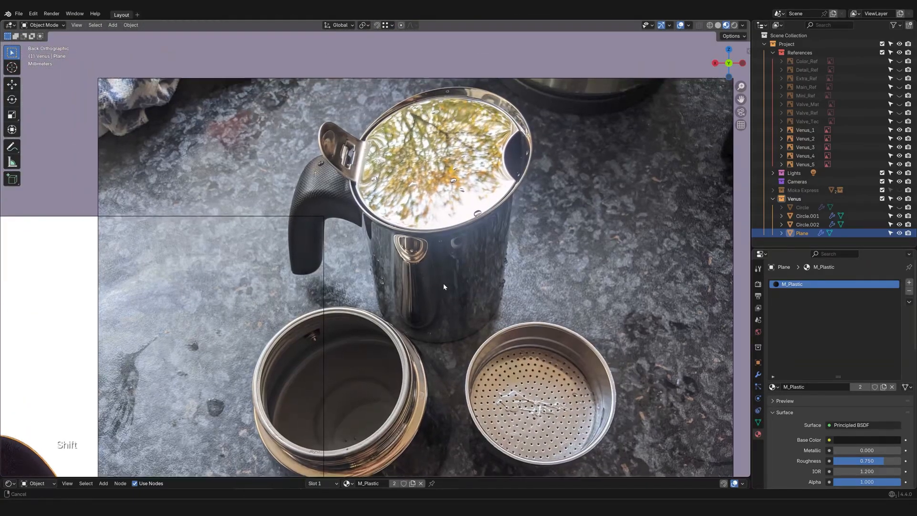
{"action": "scroll", "coordinate": [445, 289], "scroll_direction": "up", "scroll_amount": 2}
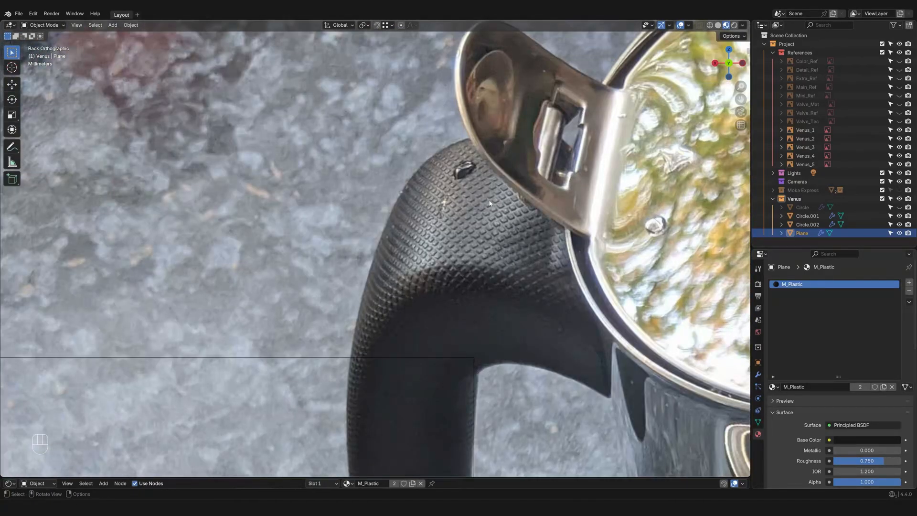
{"action": "scroll", "coordinate": [499, 339], "scroll_direction": "down", "scroll_amount": 2}
{"action": "scroll", "coordinate": [498, 339], "scroll_direction": "down", "scroll_amount": 4}
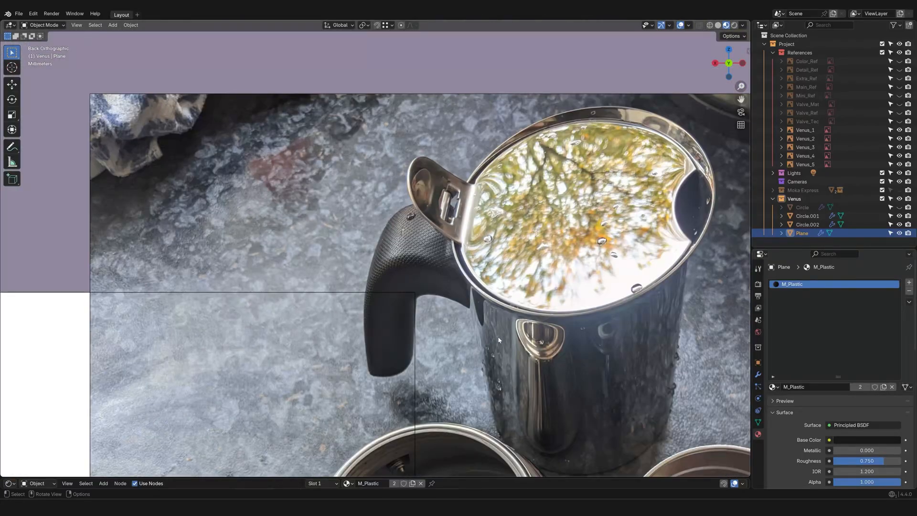
{"action": "scroll", "coordinate": [482, 344], "scroll_direction": "down", "scroll_amount": 8}
{"action": "scroll", "coordinate": [465, 348], "scroll_direction": "up", "scroll_amount": 5}
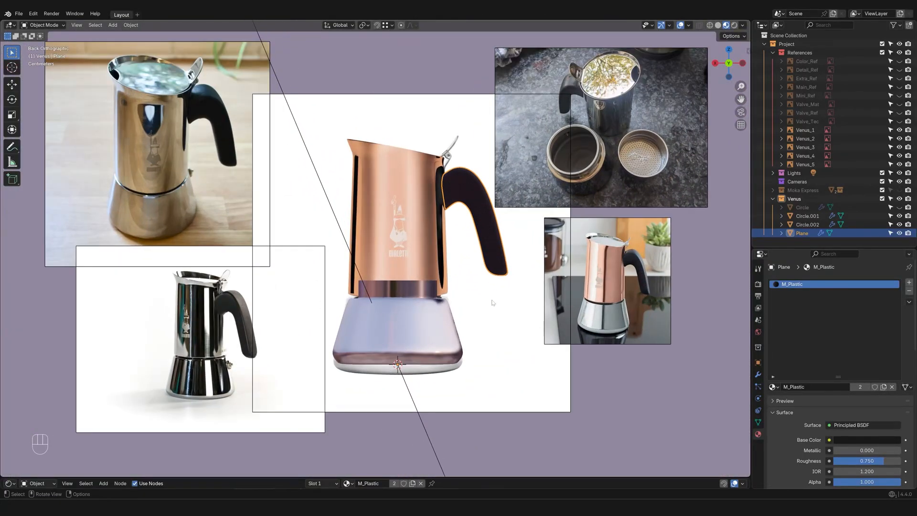
Step: Unhide the pot's upper body (Circle) and check it together with the handle from the back and at an angle
{"action": "left_click", "coordinate": [493, 303]}
{"action": "middle_click_drag", "start_coordinate": [493, 302], "coordinate": [740, 245]}
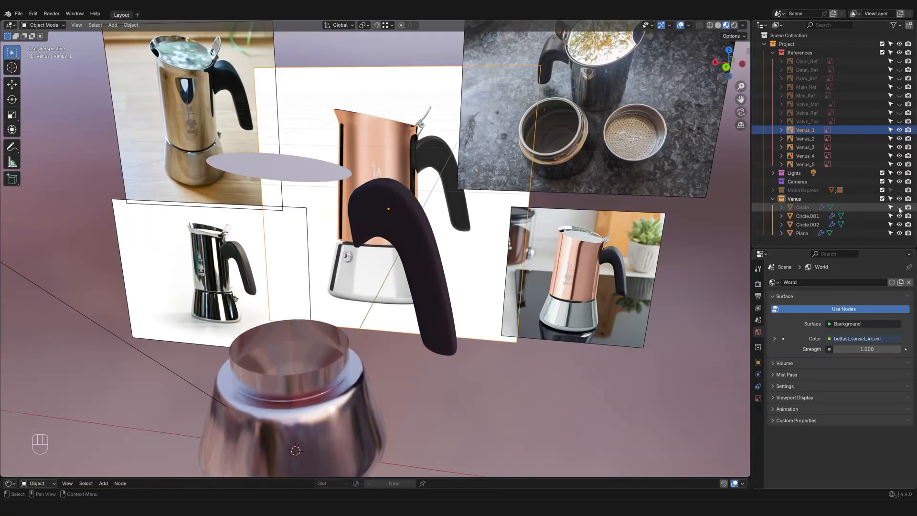
{"action": "left_click", "coordinate": [900, 207]}
{"action": "scroll", "coordinate": [516, 367], "scroll_direction": "up", "scroll_amount": 1}
{"action": "scroll", "coordinate": [477, 390], "scroll_direction": "down", "scroll_amount": 1}
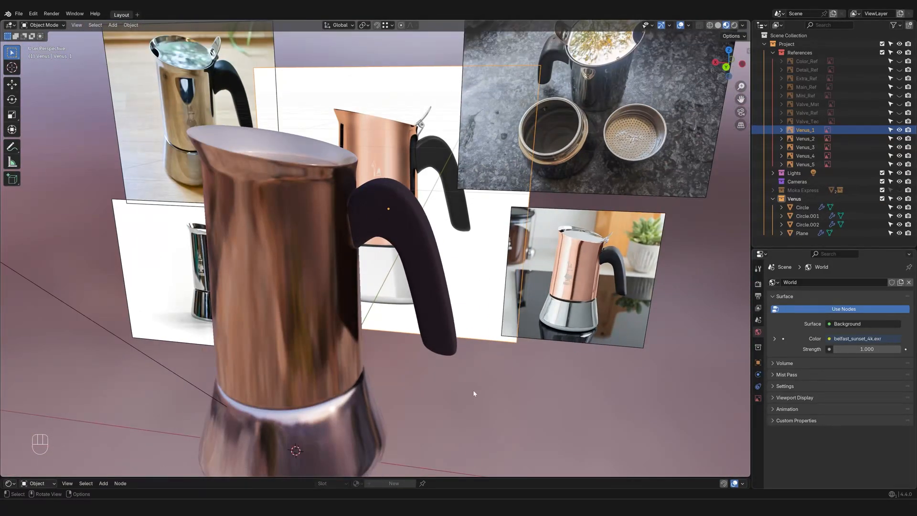
{"action": "left_click", "coordinate": [476, 394]}
{"action": "scroll", "coordinate": [486, 397], "scroll_direction": "down", "scroll_amount": 1}
{"action": "left_click", "coordinate": [726, 67]}
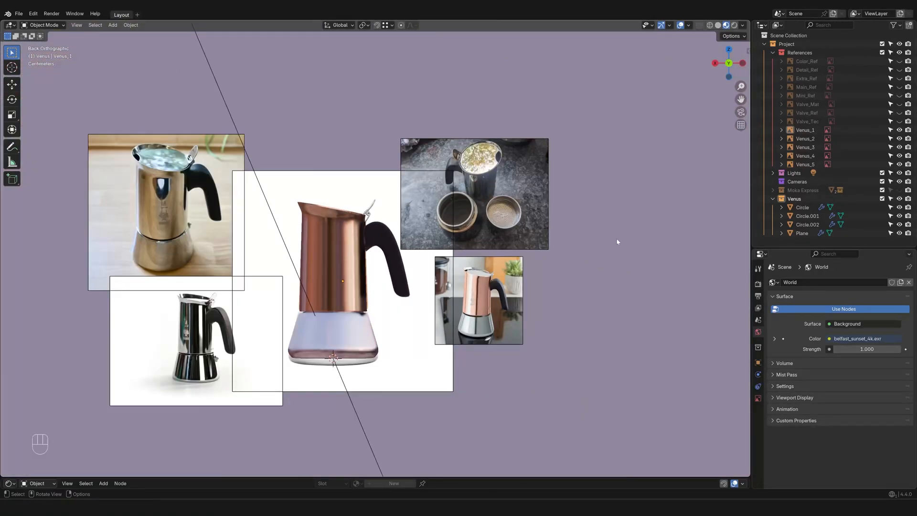
{"action": "middle_click_drag", "start_coordinate": [605, 259], "coordinate": [565, 254]}
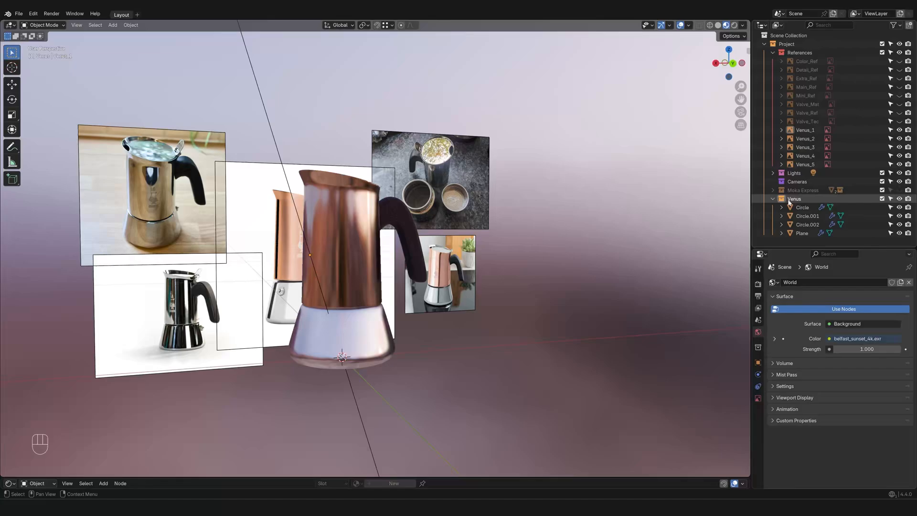
Step: Show the Moka Express collection and duplicate its Pressure_Valve.002, placing the copy beside the pots
{"action": "left_click", "coordinate": [774, 190]}
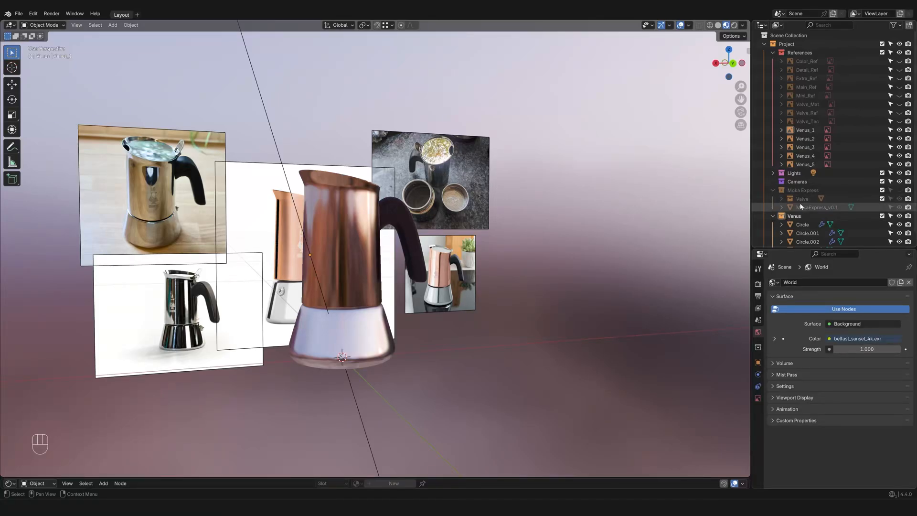
{"action": "left_click", "coordinate": [900, 191]}
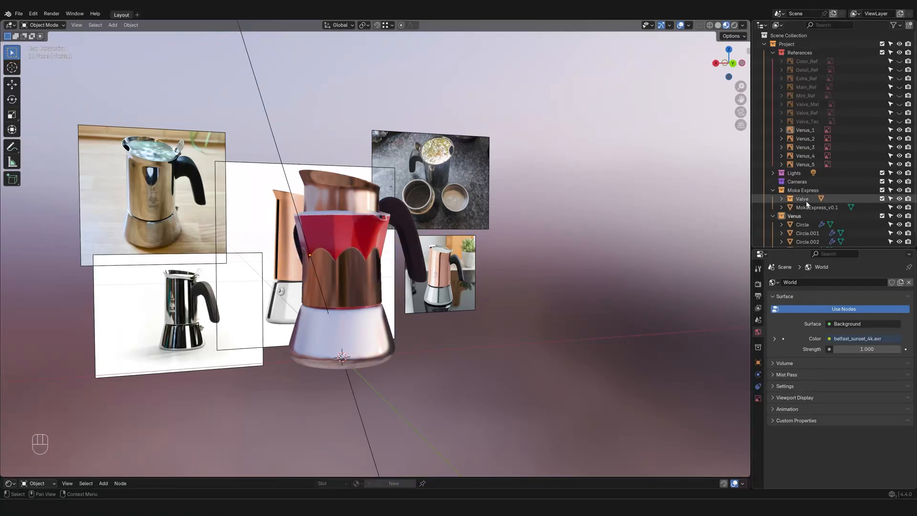
{"action": "left_click", "coordinate": [782, 199]}
{"action": "left_click", "coordinate": [825, 207]}
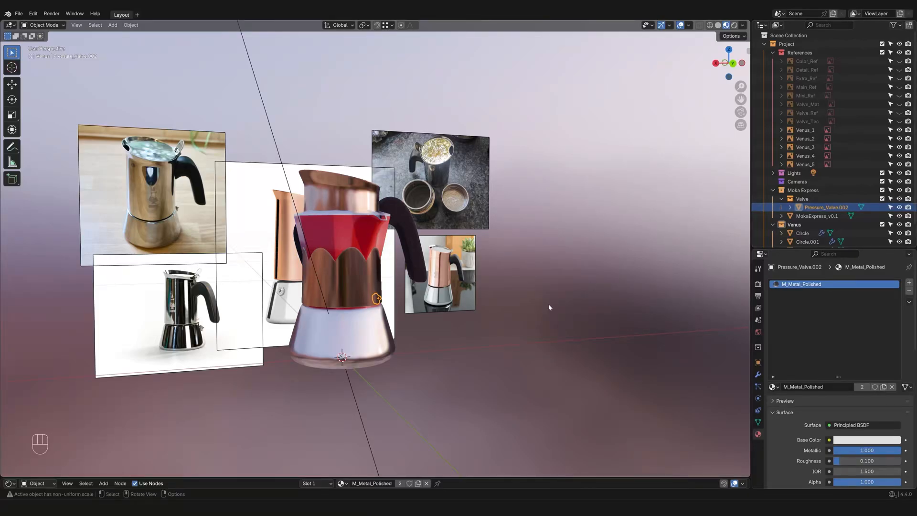
{"action": "key", "text": "shift+d"}
{"action": "left_click", "coordinate": [528, 247]}
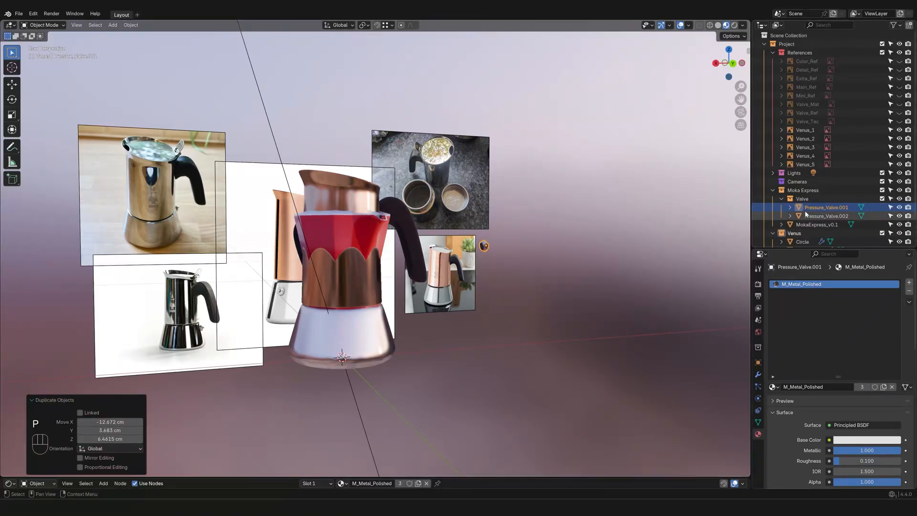
Step: Move the duplicated pressure valve into the Venus collection and hide the Moka Express collection
{"action": "scroll", "coordinate": [806, 215], "scroll_direction": "down", "scroll_amount": 1}
{"action": "left_click_drag", "start_coordinate": [808, 192], "coordinate": [790, 219]}
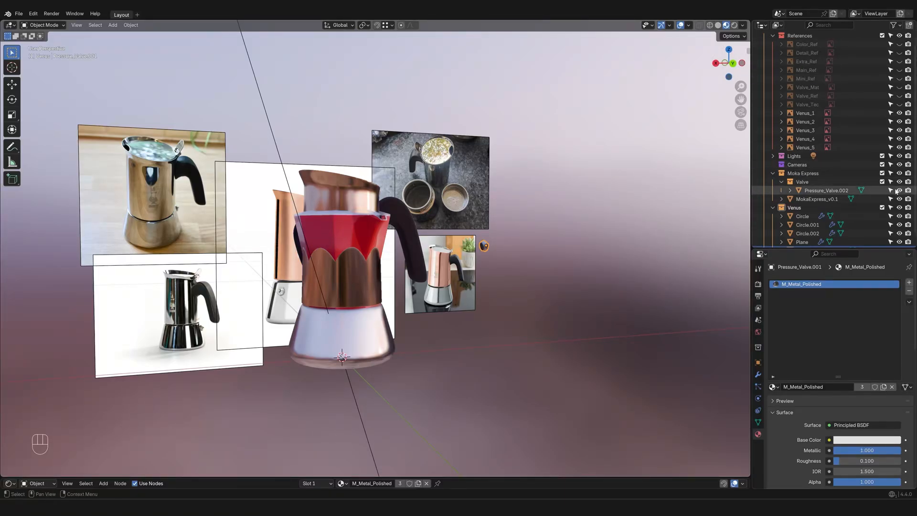
{"action": "left_click", "coordinate": [783, 183]}
{"action": "left_click", "coordinate": [899, 174]}
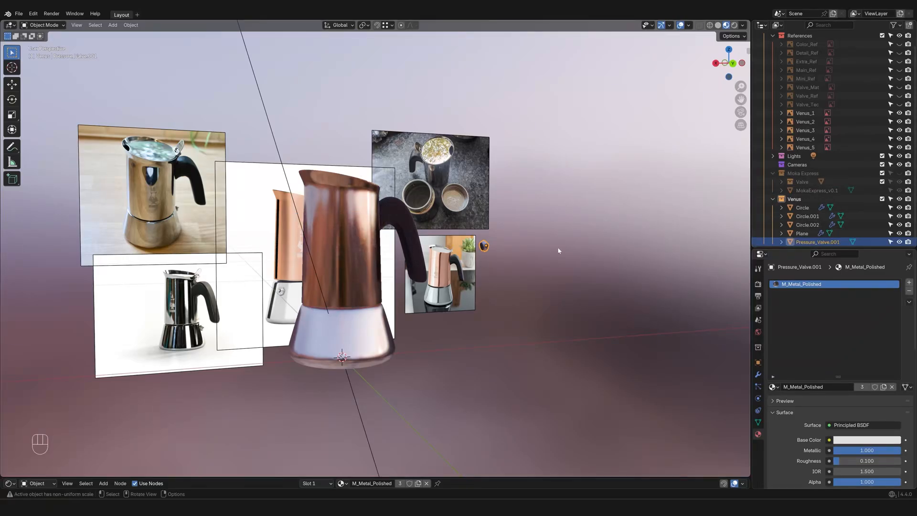
Step: In the back view, move the duplicated valve about 10.96 cm in X and -8.27 cm in Z, next to the base below the handle
{"action": "middle_click_drag", "start_coordinate": [505, 245], "coordinate": [659, 198]}
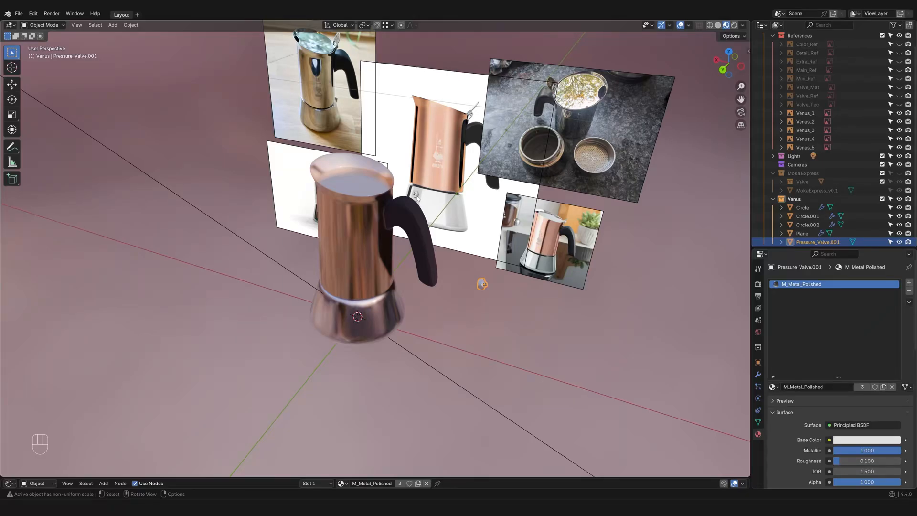
{"action": "middle_click_drag", "start_coordinate": [415, 195], "coordinate": [478, 199]}
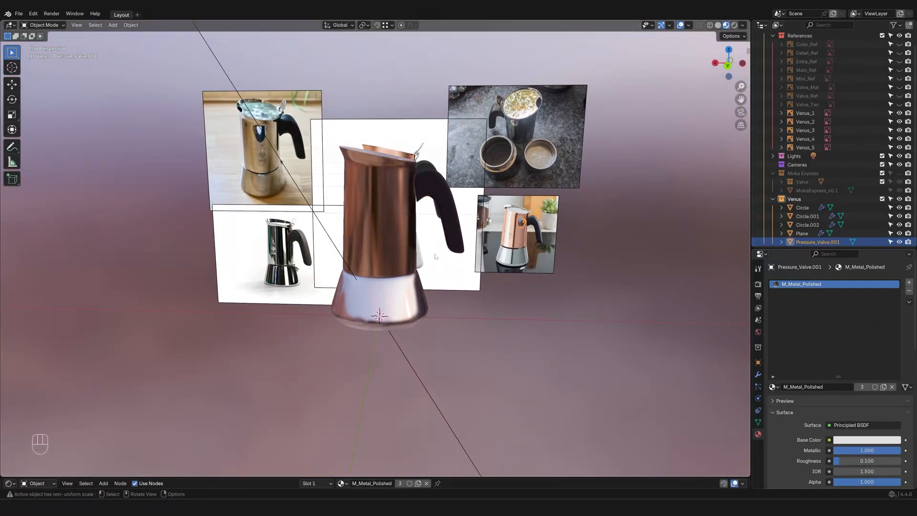
{"action": "middle_click_drag", "start_coordinate": [435, 257], "coordinate": [606, 147]}
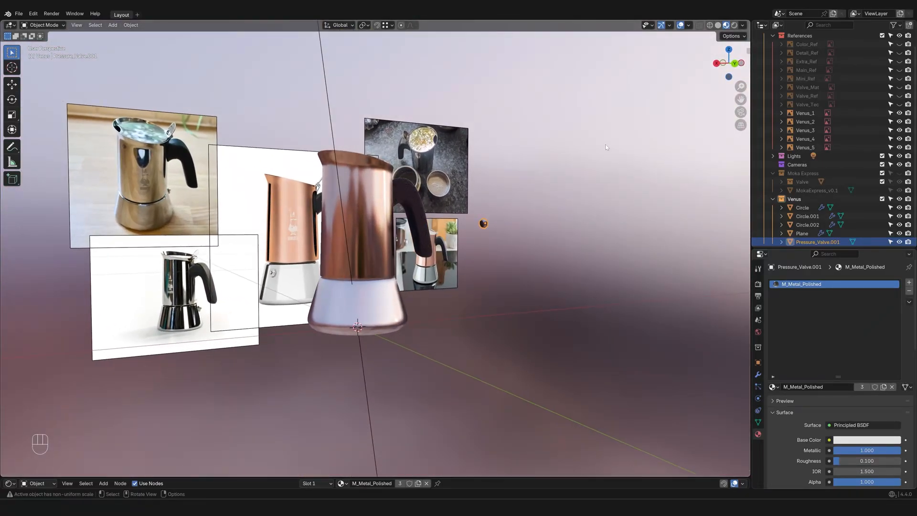
{"action": "left_click", "coordinate": [735, 63]}
{"action": "scroll", "coordinate": [587, 208], "scroll_direction": "up", "scroll_amount": 5}
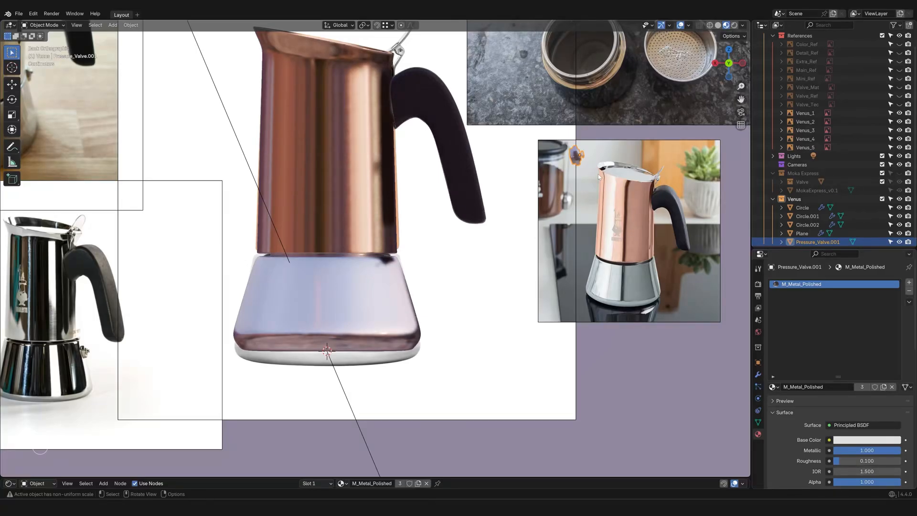
{"action": "key", "text": "g"}
{"action": "left_click", "coordinate": [432, 272]}
Step: Rotate the valve to match the base's sloping wall and move it about 0.75 cm in X and 0.33 cm in Z against the wall
{"action": "scroll", "coordinate": [436, 222], "scroll_direction": "up", "scroll_amount": 4}
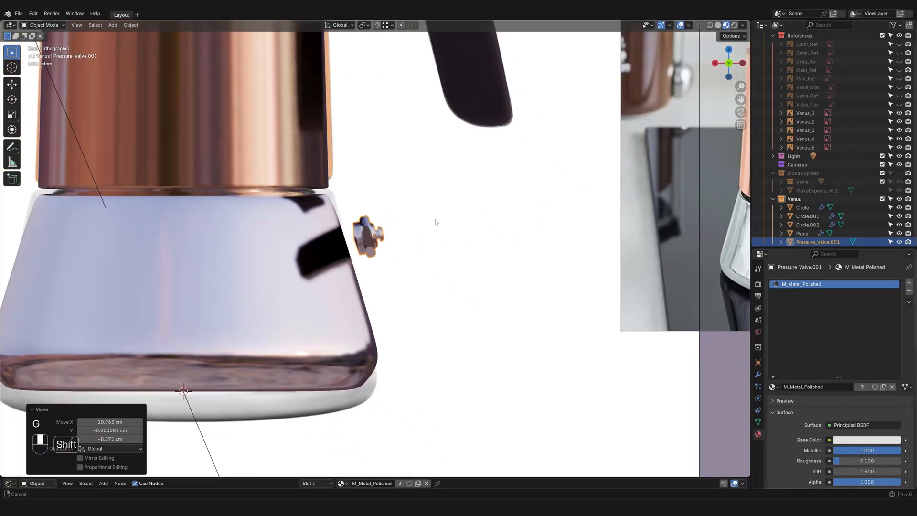
{"action": "scroll", "coordinate": [435, 222], "scroll_direction": "up", "scroll_amount": 4}
{"action": "middle_click_drag", "start_coordinate": [426, 211], "coordinate": [528, 293], "text": "shift"}
{"action": "key", "text": "r"}
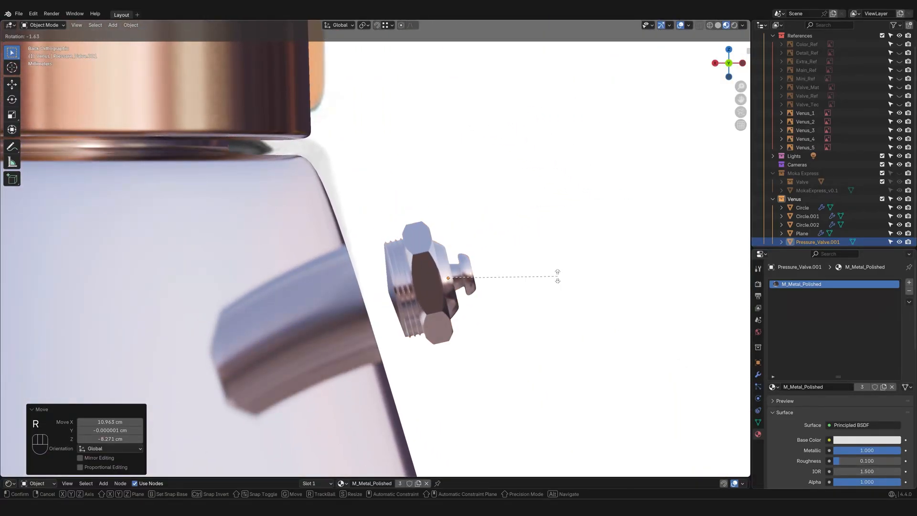
{"action": "left_click", "coordinate": [559, 277]}
{"action": "key", "text": "r"}
{"action": "left_click", "coordinate": [554, 256]}
{"action": "key", "text": "g"}
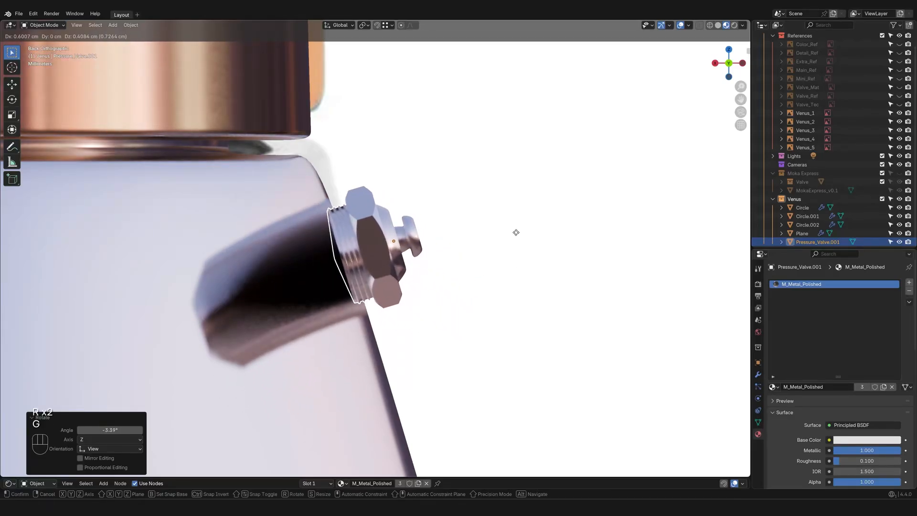
{"action": "left_click", "coordinate": [500, 246]}
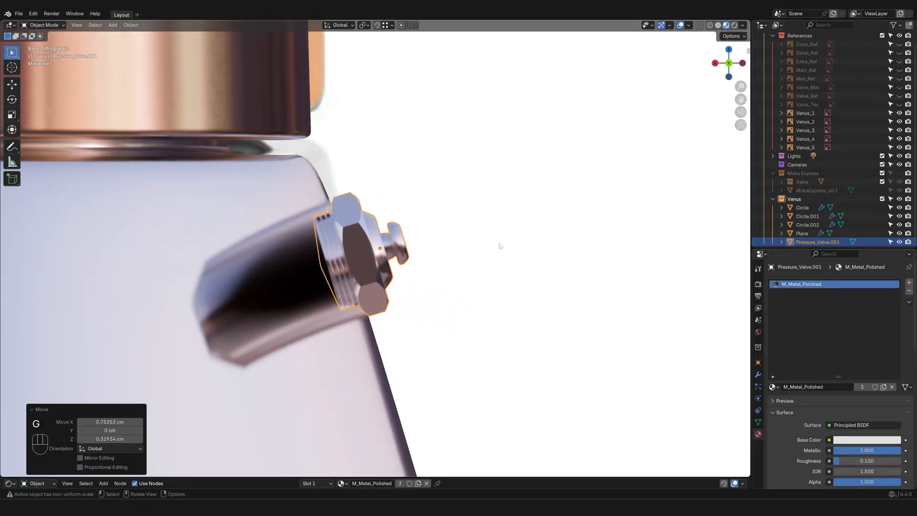
Step: Center the valve on the pot by setting its Y location to 0 cm, and return to the back view
{"action": "scroll", "coordinate": [500, 246], "scroll_direction": "down", "scroll_amount": 12}
{"action": "left_click", "coordinate": [728, 50]}
{"action": "scroll", "coordinate": [478, 225], "scroll_direction": "up", "scroll_amount": 10}
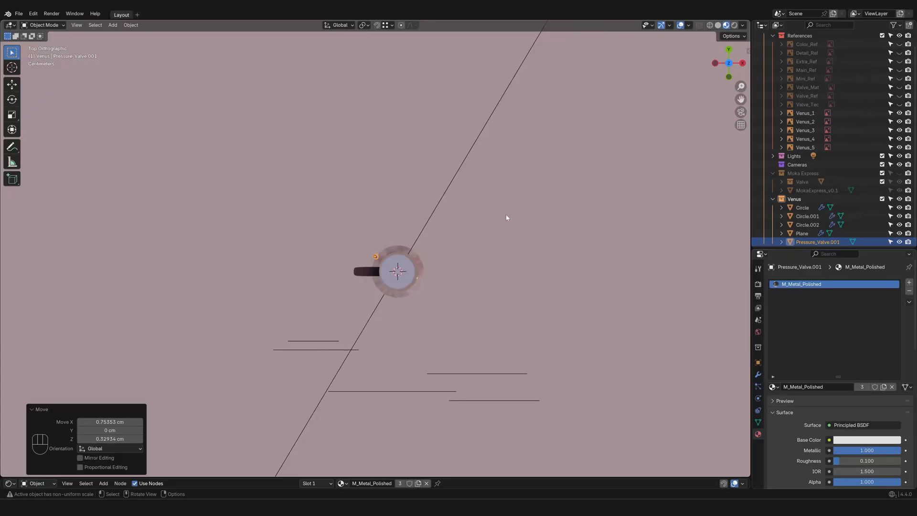
{"action": "middle_click_drag", "start_coordinate": [468, 230], "coordinate": [515, 190], "text": "shift"}
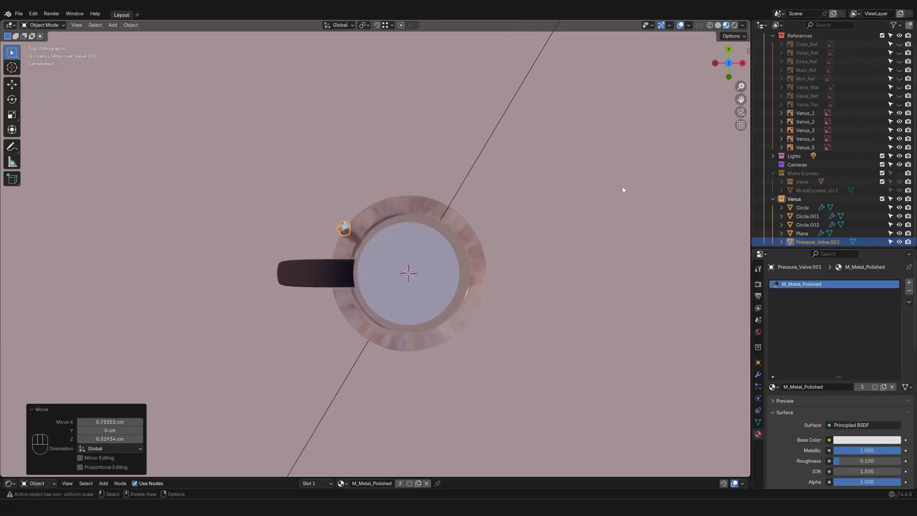
{"action": "key", "text": "n"}
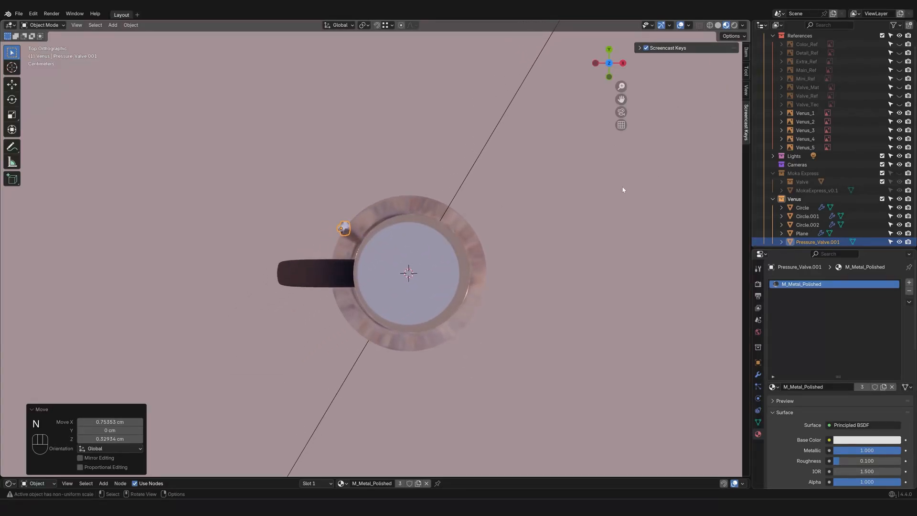
{"action": "left_click", "coordinate": [746, 51]}
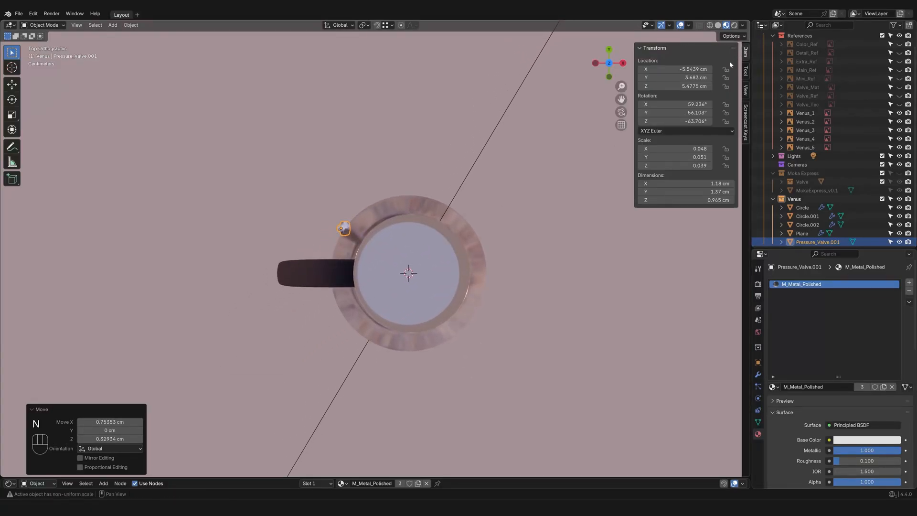
{"action": "left_click", "coordinate": [699, 77]}
{"action": "type", "text": "0"}
{"action": "key", "text": "Return"}
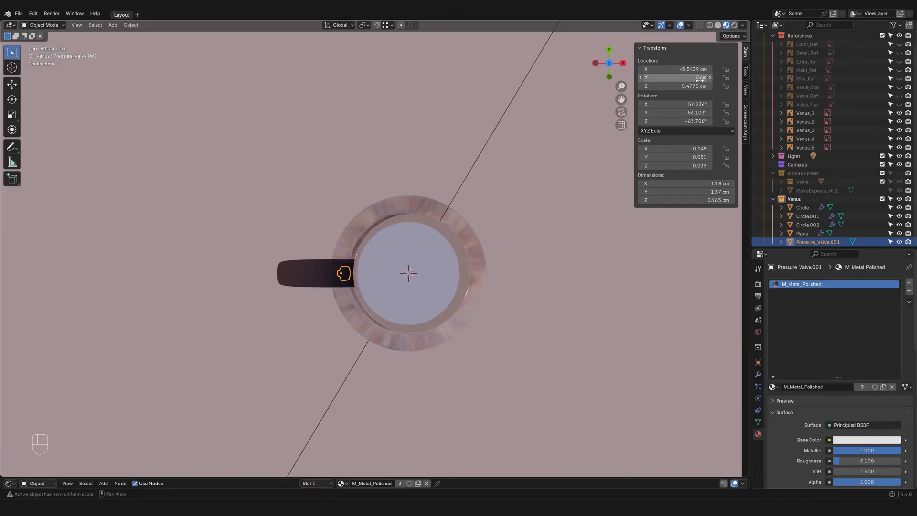
{"action": "left_click", "coordinate": [609, 54]}
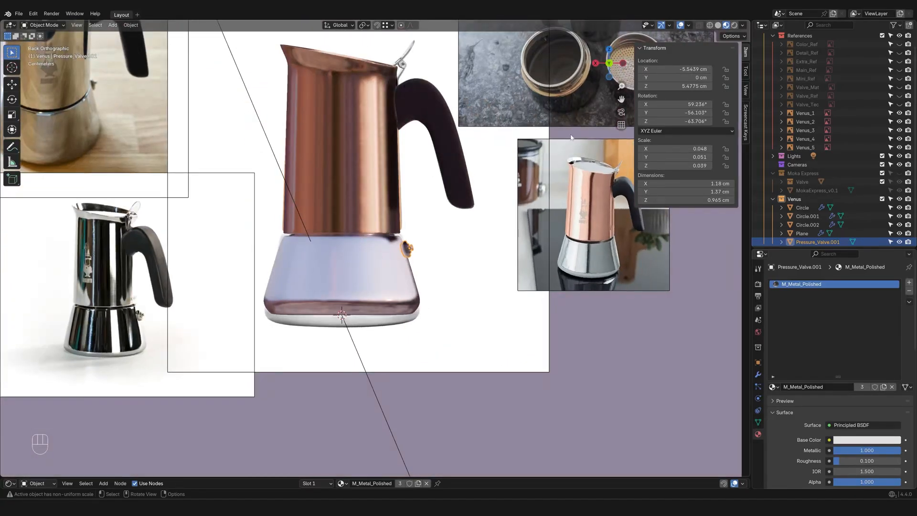
Step: Move the pressure valve about -0.09 cm in X and 0.07 cm in Z to seat it against the base's sloping wall
{"action": "middle_click_drag", "start_coordinate": [476, 254], "coordinate": [397, 243], "text": "shift"}
{"action": "scroll", "coordinate": [395, 244], "scroll_direction": "up", "scroll_amount": 8}
{"action": "scroll", "coordinate": [434, 272], "scroll_direction": "up", "scroll_amount": 5}
{"action": "middle_click_drag", "start_coordinate": [278, 233], "coordinate": [362, 247], "text": "shift"}
{"action": "key", "text": "g"}
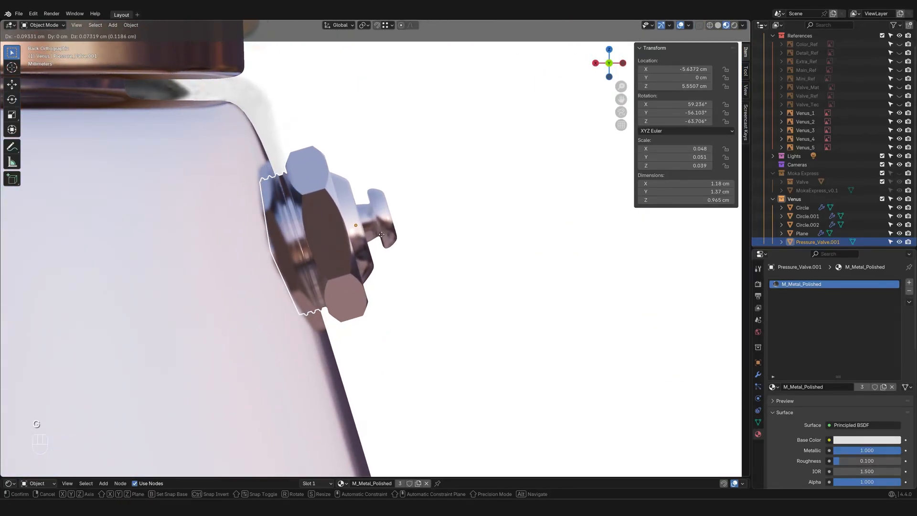
{"action": "left_click", "coordinate": [404, 251]}
{"action": "scroll", "coordinate": [406, 252], "scroll_direction": "down", "scroll_amount": 10}
{"action": "middle_click_drag", "start_coordinate": [426, 256], "coordinate": [523, 287], "text": "shift"}
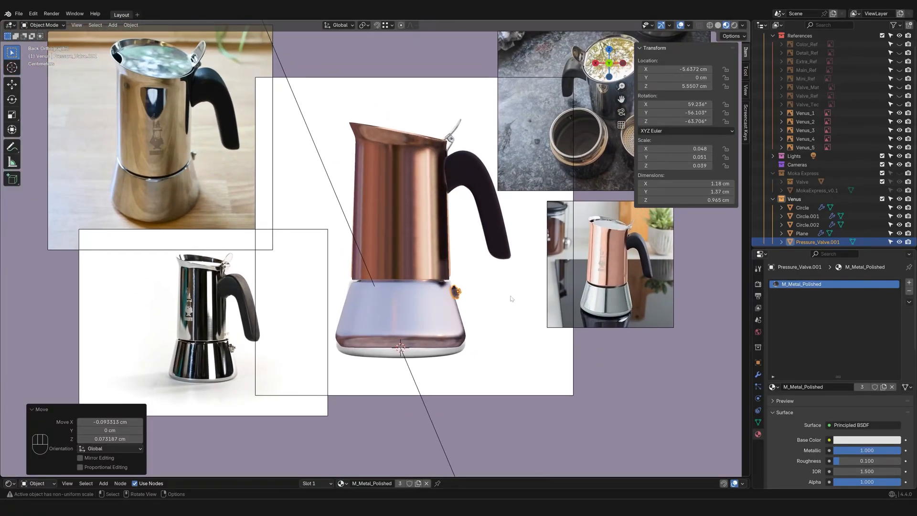
Step: Hide the transform values and examine the pot against the reference images from several angles, ending in the back view
{"action": "scroll", "coordinate": [455, 333], "scroll_direction": "up", "scroll_amount": 1}
{"action": "scroll", "coordinate": [481, 337], "scroll_direction": "up", "scroll_amount": 1}
{"action": "scroll", "coordinate": [481, 336], "scroll_direction": "down", "scroll_amount": 1}
{"action": "middle_click_drag", "start_coordinate": [480, 337], "coordinate": [366, 319], "text": "shift"}
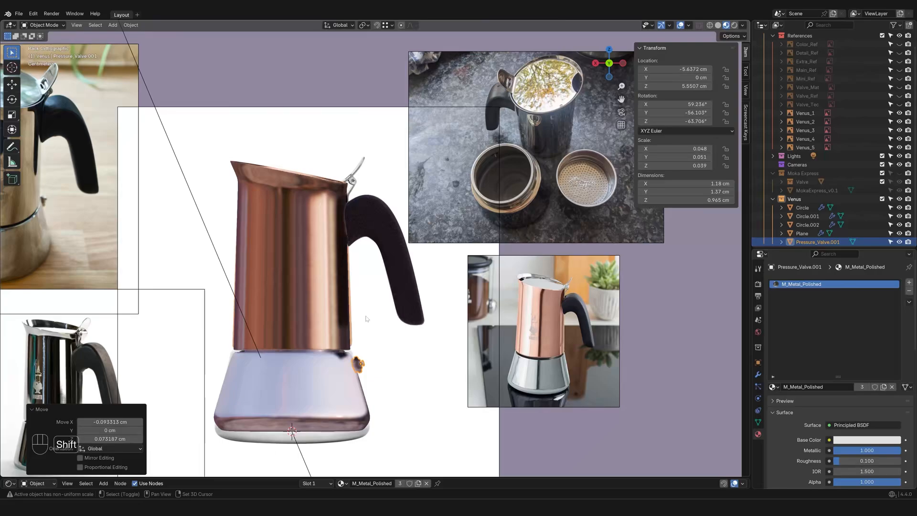
{"action": "middle_click_drag", "start_coordinate": [428, 333], "coordinate": [499, 299], "text": "shift"}
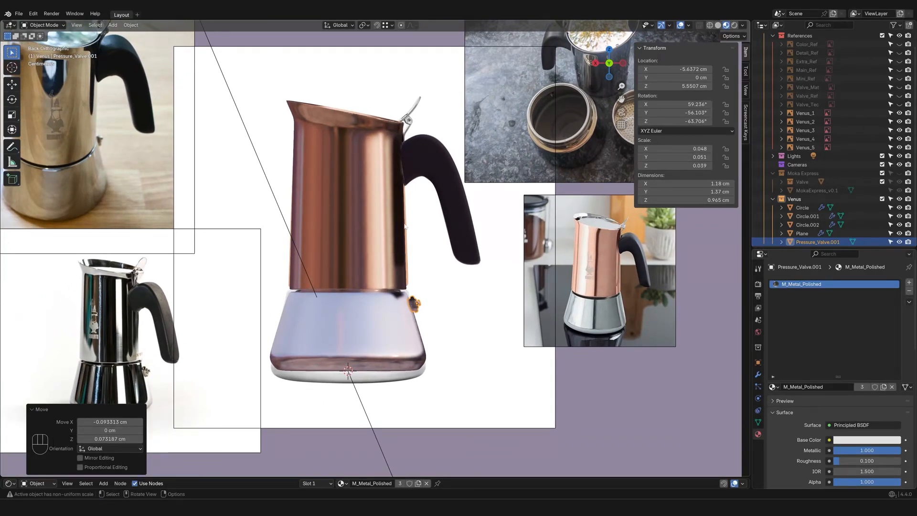
{"action": "scroll", "coordinate": [435, 381], "scroll_direction": "down", "scroll_amount": 2}
{"action": "mouse_move", "coordinate": [436, 381]}
{"action": "middle_mouse_down"}
{"action": "mouse_move", "coordinate": [366, 299]}
{"action": "mouse_move", "coordinate": [420, 352]}
{"action": "mouse_move", "coordinate": [486, 329]}
{"action": "mouse_move", "coordinate": [368, 279]}
{"action": "mouse_move", "coordinate": [373, 288]}
{"action": "mouse_move", "coordinate": [454, 290]}
{"action": "middle_mouse_up"}
{"action": "key", "text": "n"}
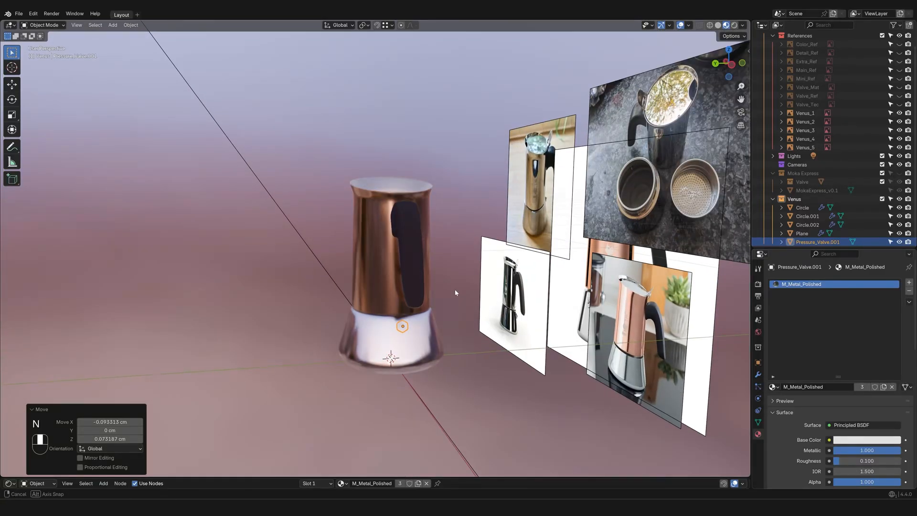
{"action": "middle_click_drag", "start_coordinate": [448, 359], "coordinate": [640, 224]}
{"action": "left_click", "coordinate": [731, 63]}
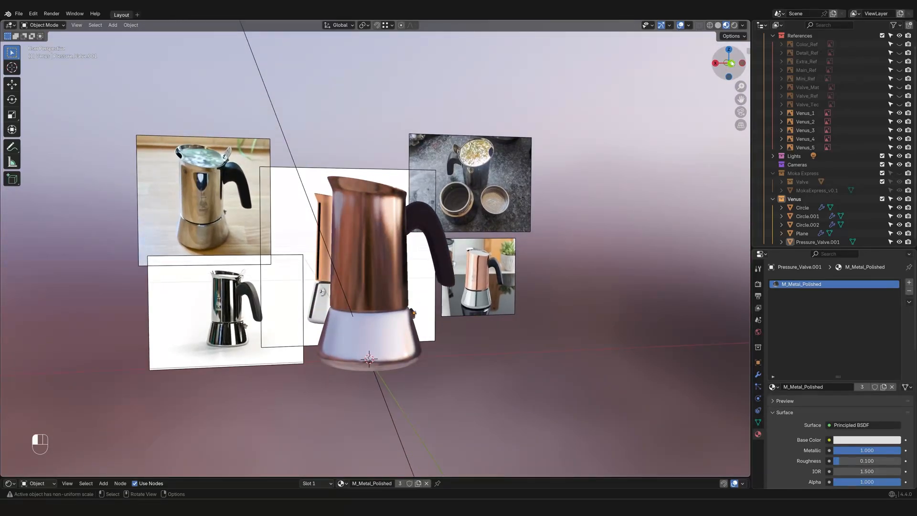
Step: Set the pivot point to the 3D Cursor and rotate the pressure valve about -150° around the global Z axis in the top view
{"action": "left_click", "coordinate": [431, 355]}
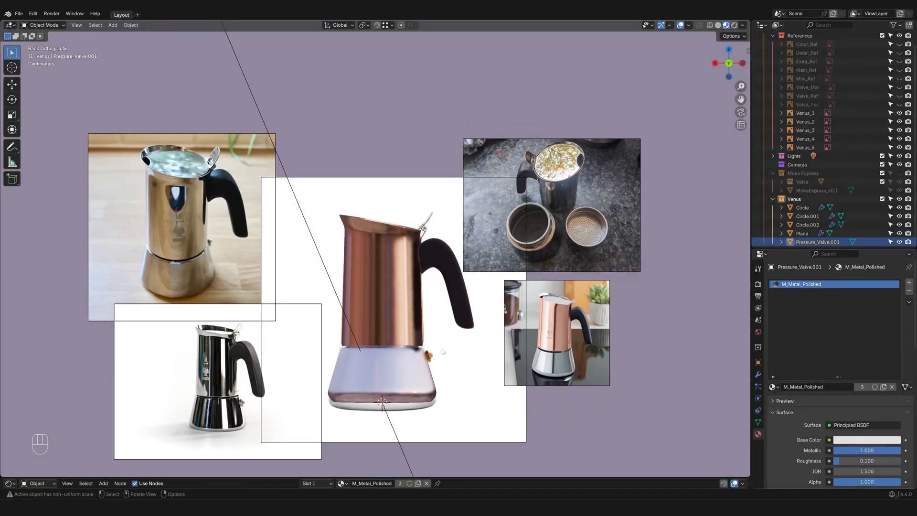
{"action": "left_click", "coordinate": [364, 25]}
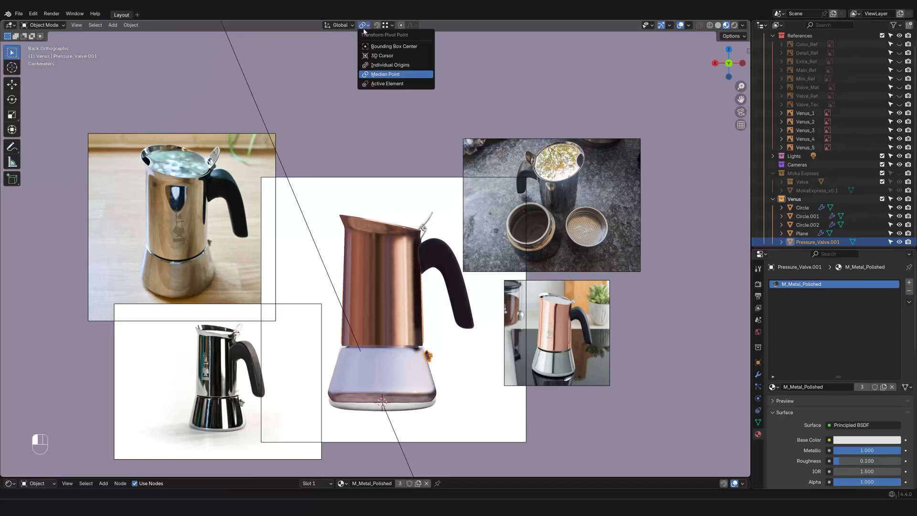
{"action": "left_click", "coordinate": [382, 56]}
{"action": "middle_click_drag", "start_coordinate": [475, 233], "coordinate": [452, 197], "text": "shift"}
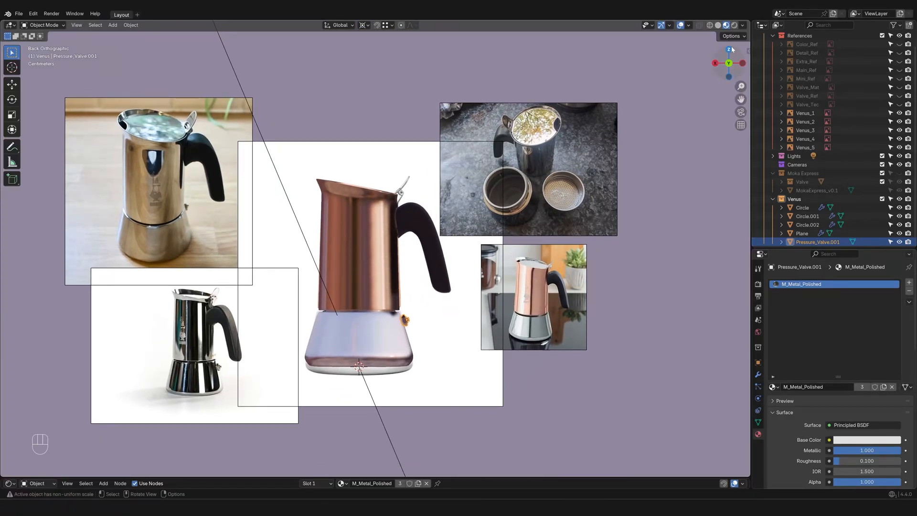
{"action": "key", "text": "KP_7"}
{"action": "key", "text": "r"}
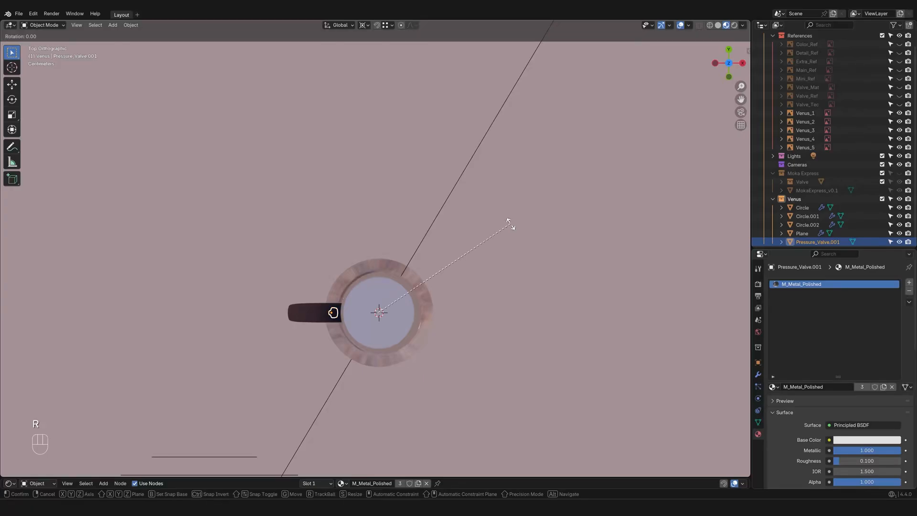
{"action": "key", "text": "z"}
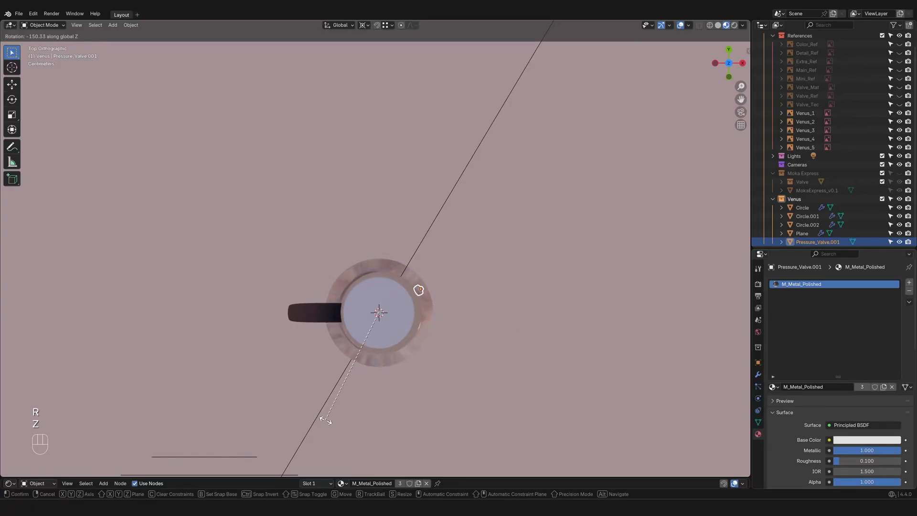
{"action": "left_click", "coordinate": [324, 418]}
Step: Examine the rotated valve's placement on the base against the reference images, from perspective angles and in the back view
{"action": "middle_click_drag", "start_coordinate": [488, 358], "coordinate": [378, 239]}
{"action": "left_click", "coordinate": [674, 103]}
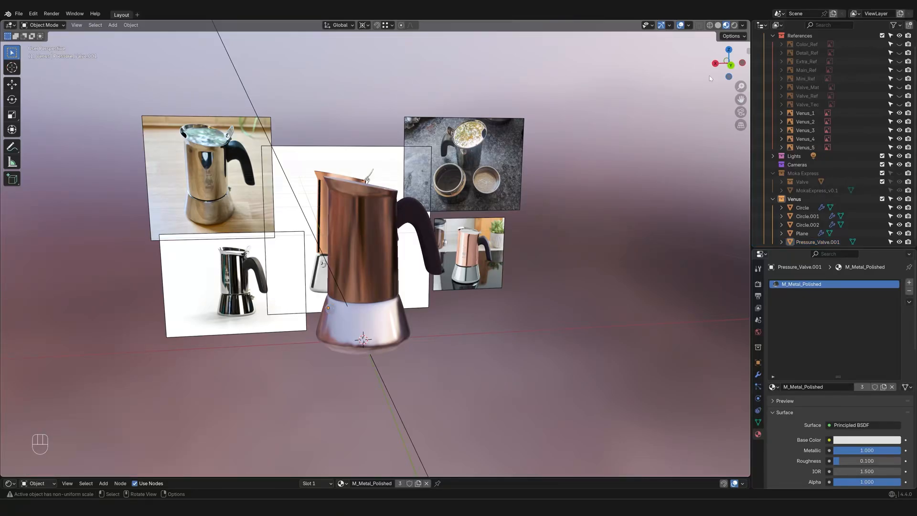
{"action": "left_click", "coordinate": [731, 65]}
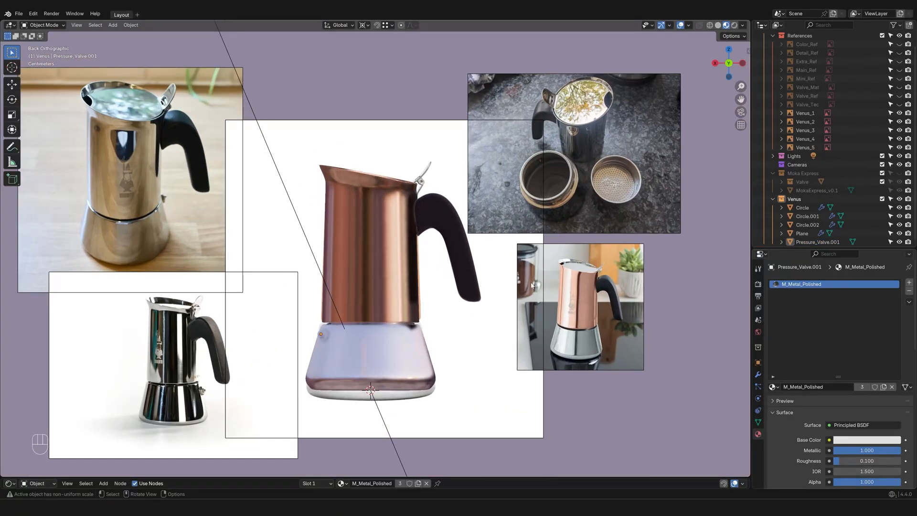
{"action": "middle_click_drag", "start_coordinate": [531, 286], "coordinate": [520, 326]}
{"action": "scroll", "coordinate": [523, 303], "scroll_direction": "up", "scroll_amount": 1}
{"action": "left_click", "coordinate": [568, 328]}
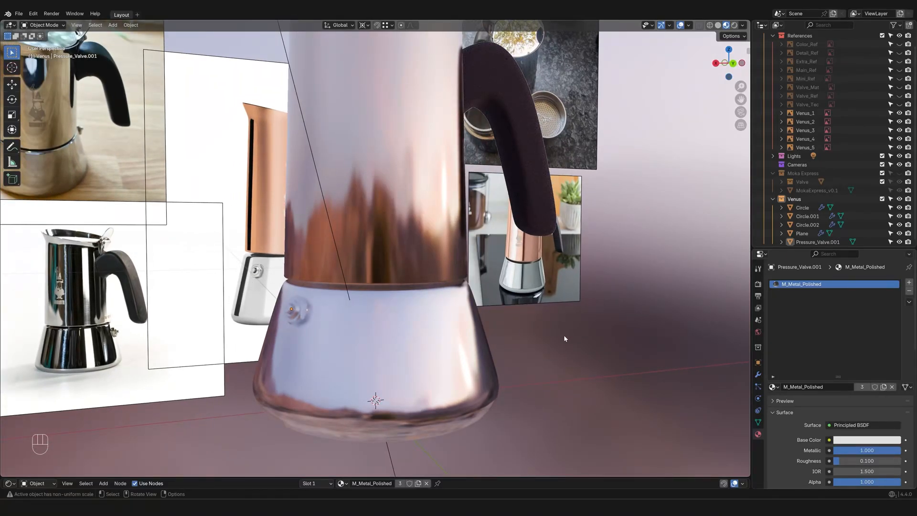
{"action": "scroll", "coordinate": [564, 336], "scroll_direction": "down", "scroll_amount": 3}
{"action": "middle_click_drag", "start_coordinate": [453, 272], "coordinate": [460, 360], "text": "shift"}
{"action": "scroll", "coordinate": [457, 362], "scroll_direction": "down", "scroll_amount": 1}
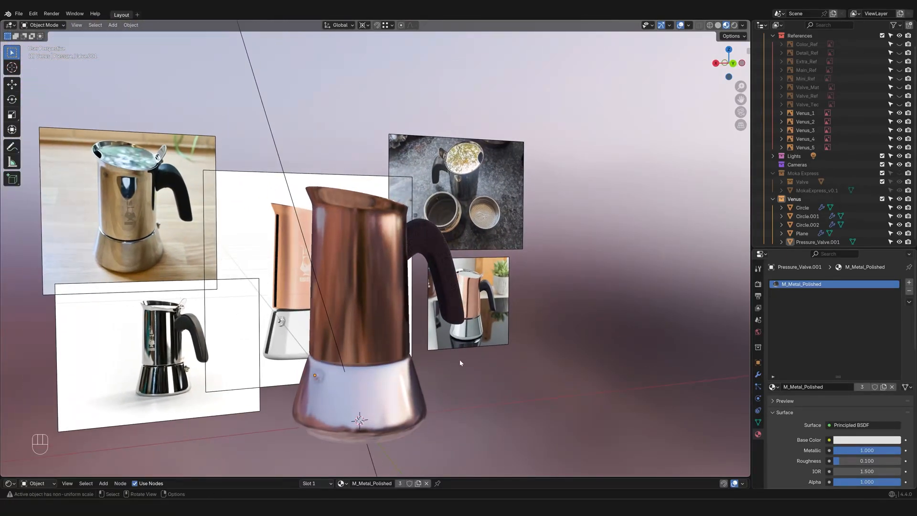
{"action": "middle_click_drag", "start_coordinate": [504, 380], "coordinate": [599, 365]}
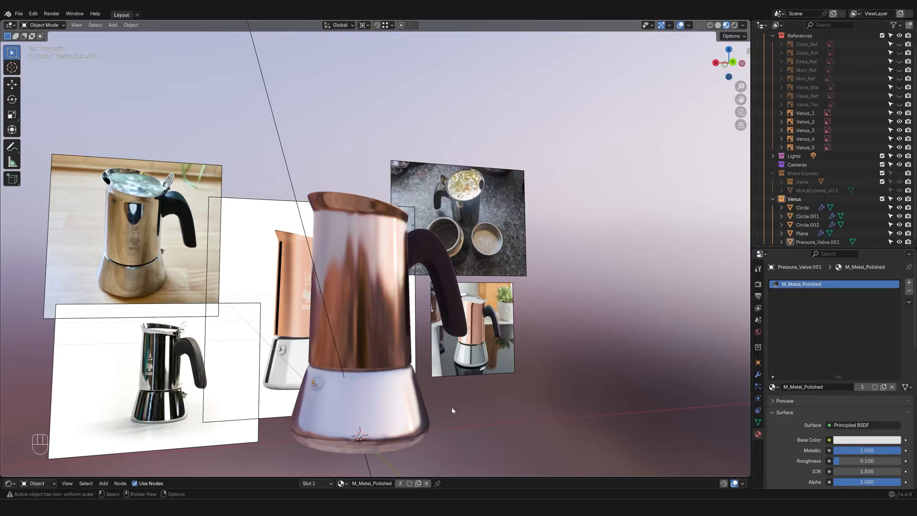
{"action": "middle_click_drag", "start_coordinate": [451, 406], "coordinate": [460, 371]}
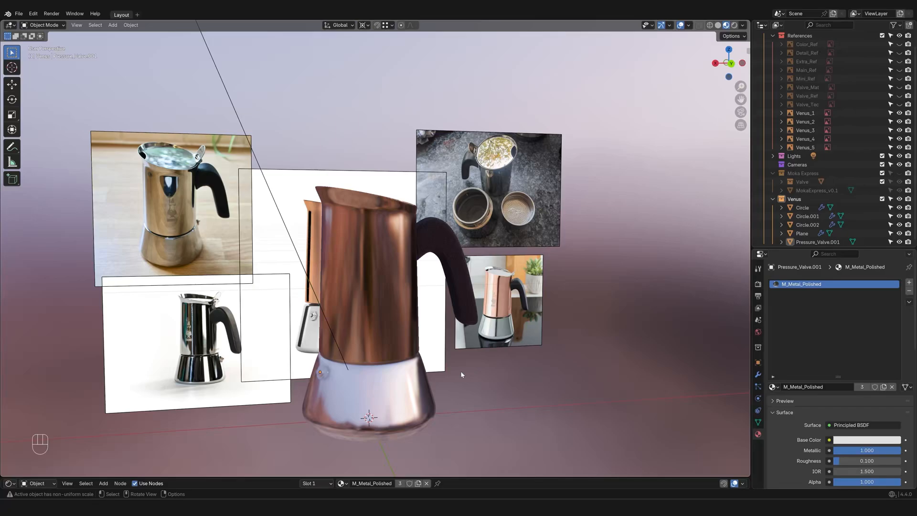
{"action": "key", "text": "ctrl+KP_1"}
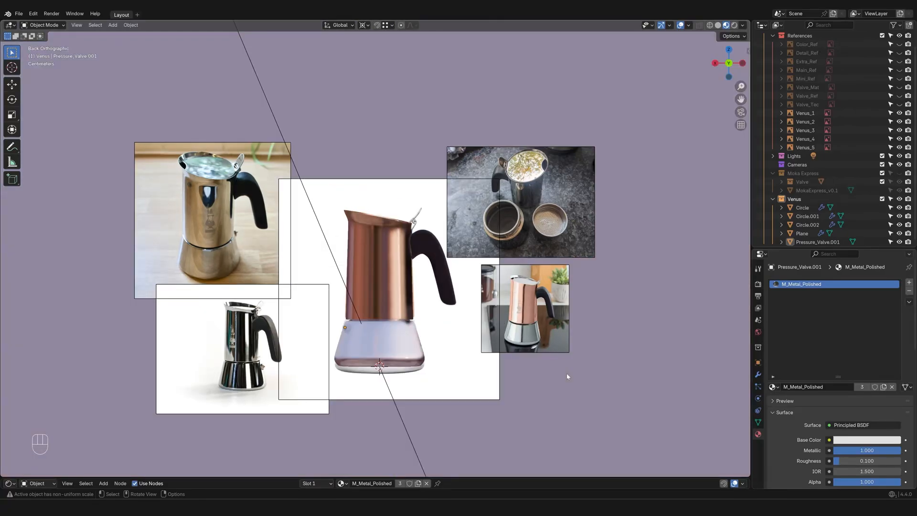